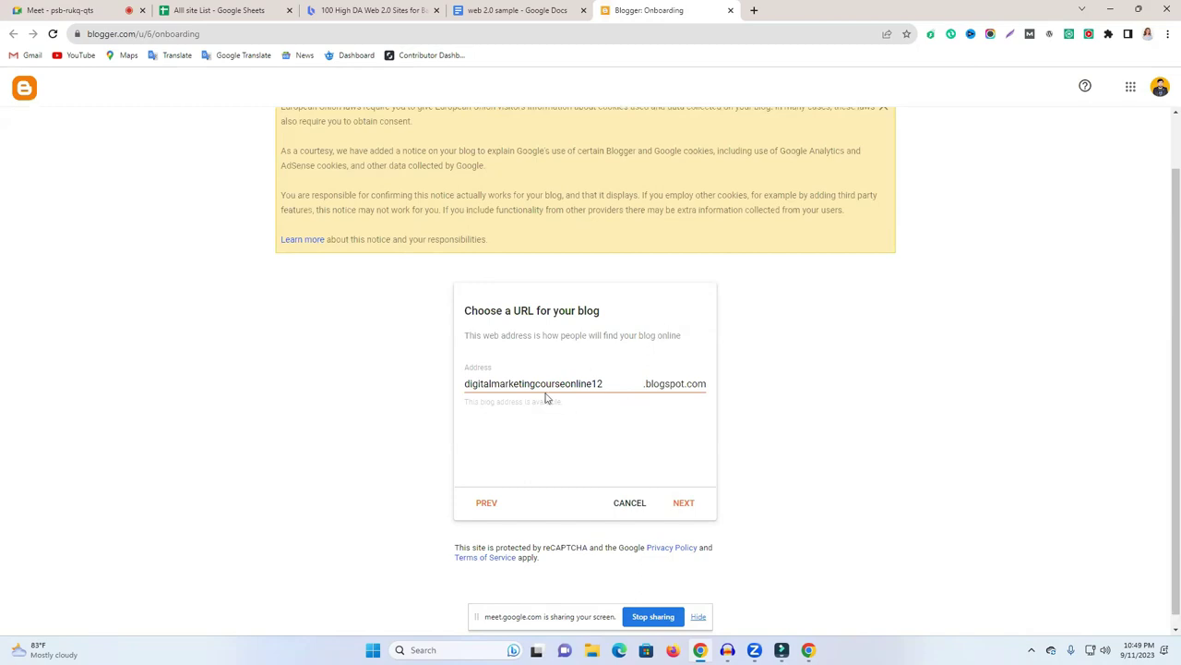
# Replace the new blog's display name with 'Digital markleting course' and finish the blog setup.
pyautogui.click(684, 504)
pyautogui.click(533, 388)
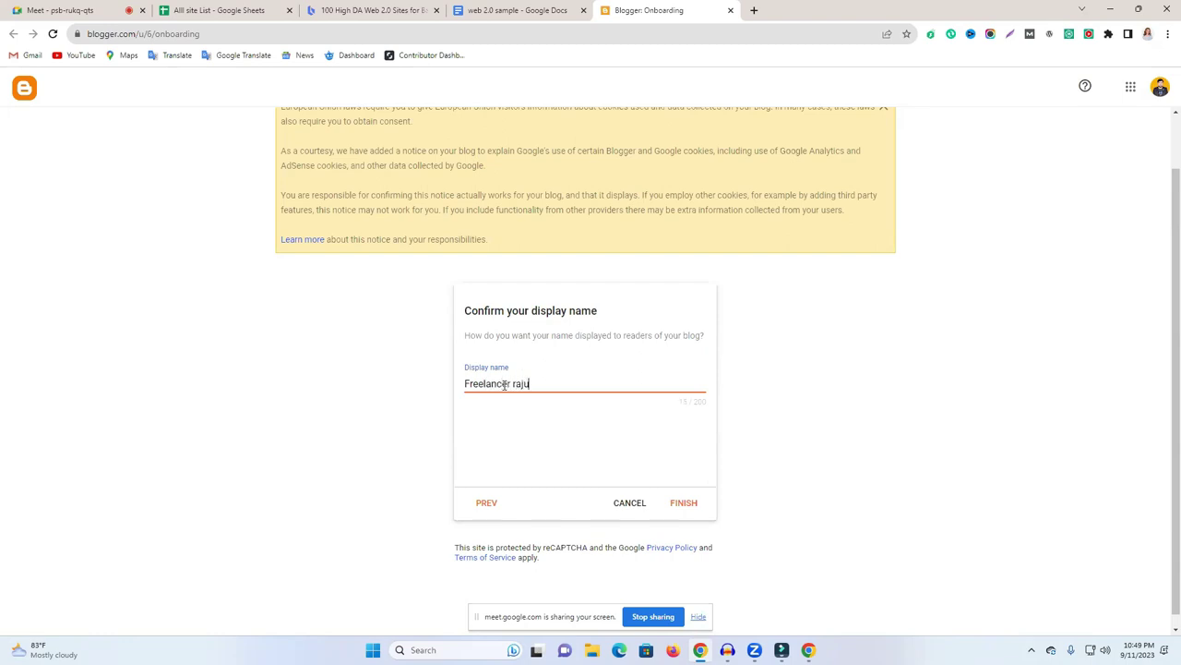
pyautogui.click(504, 406)
pyautogui.tripleClick(505, 386)
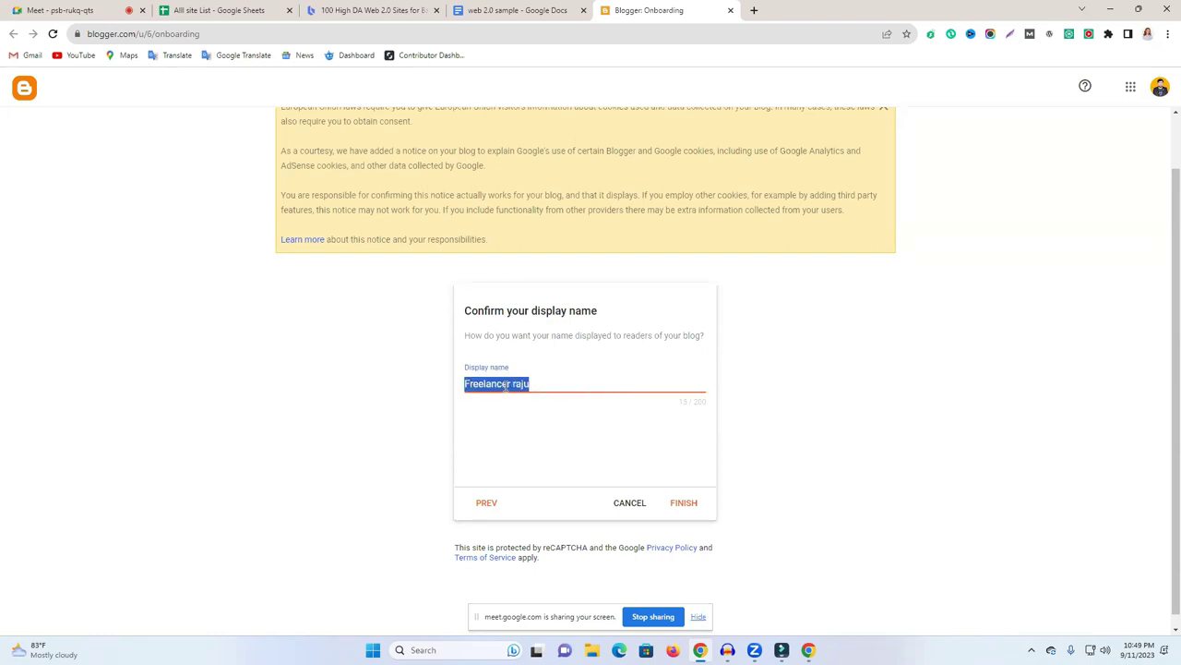
pyautogui.write('Digital markleting course')
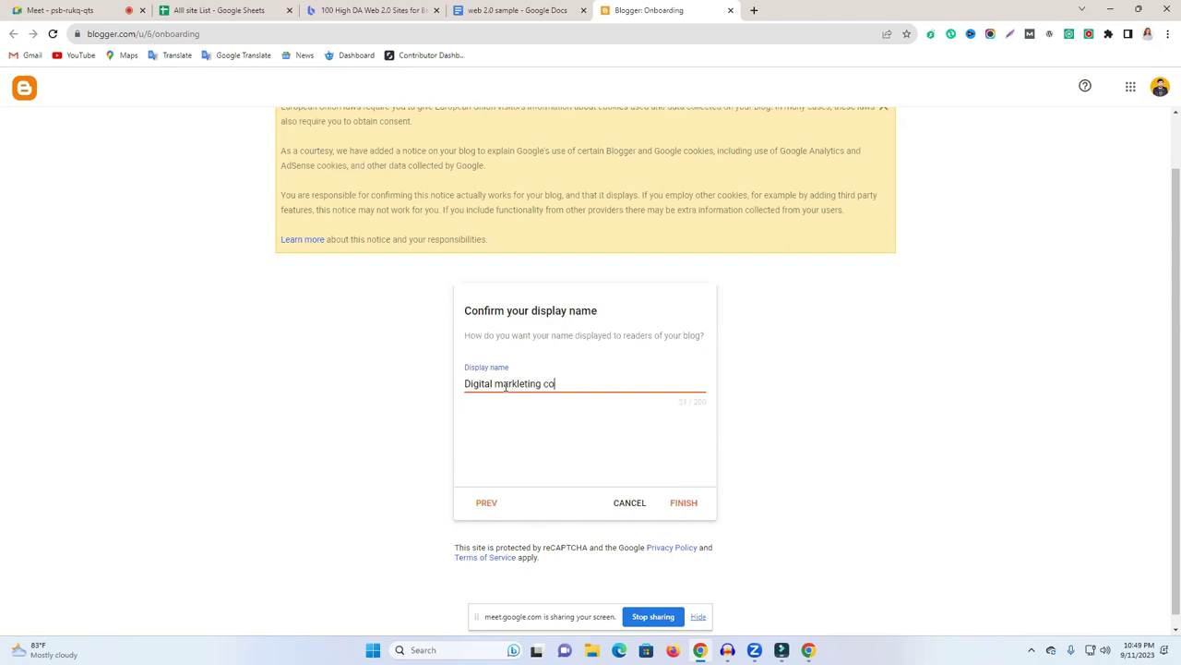
pyautogui.click(683, 504)
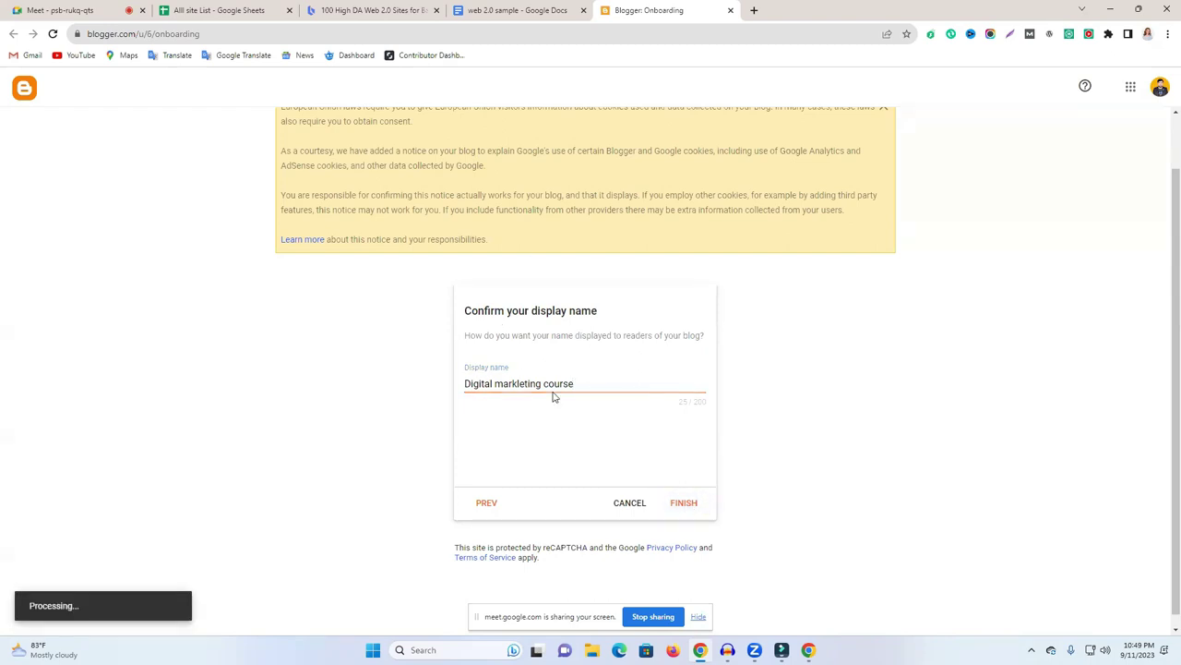
pyautogui.click(694, 511)
pyautogui.click(689, 508)
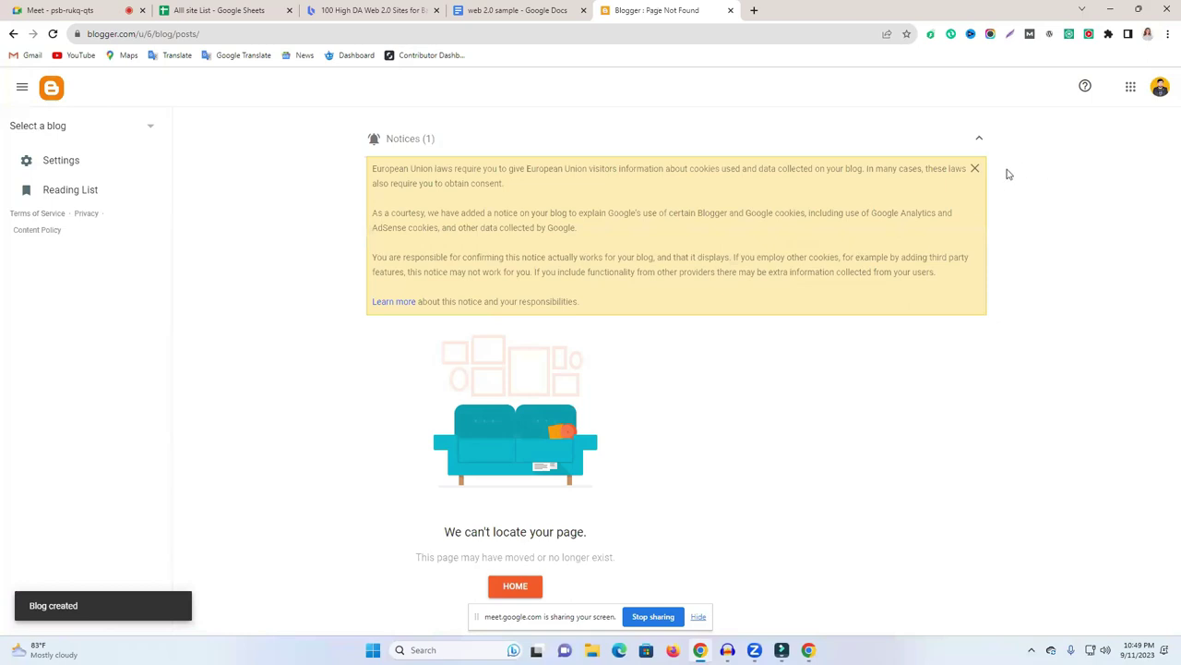
# Dismiss the cookie notice and select the Digital Marketing Course online blog from the blog list.
pyautogui.click(973, 170)
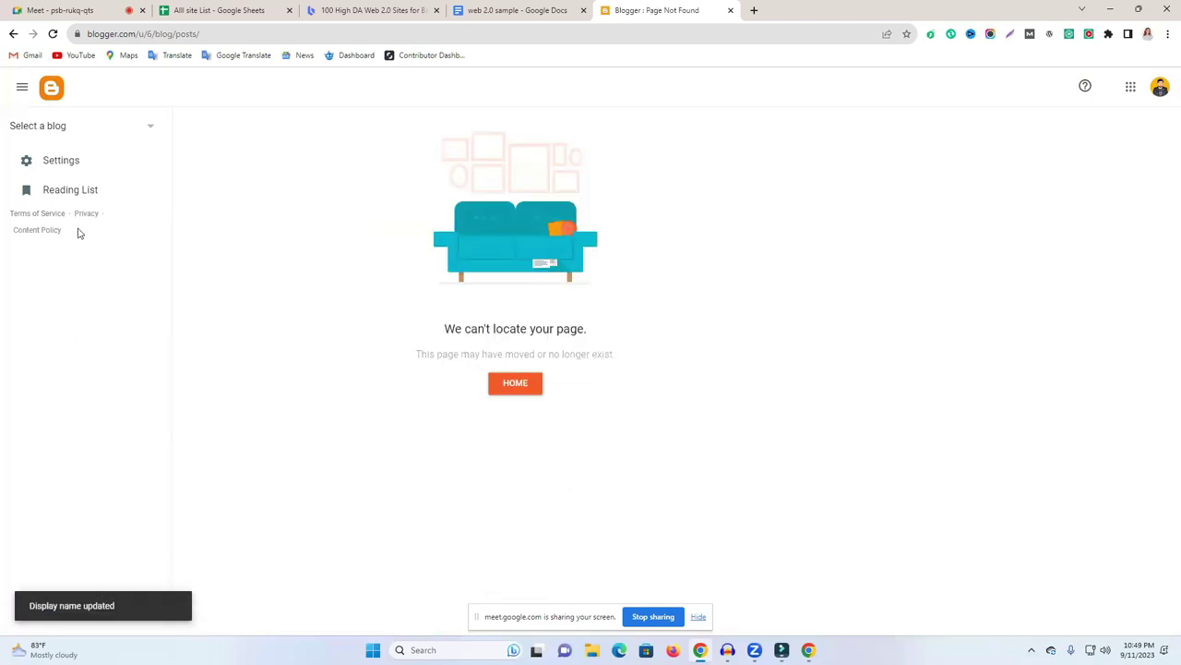
pyautogui.click(45, 126)
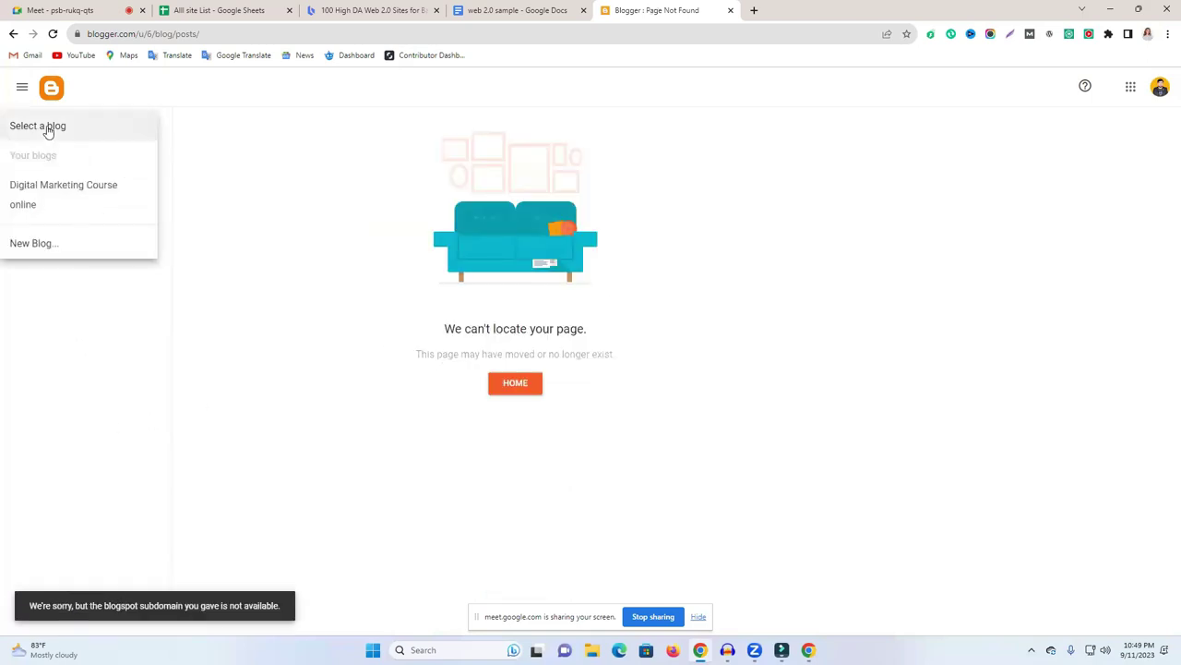
pyautogui.click(55, 189)
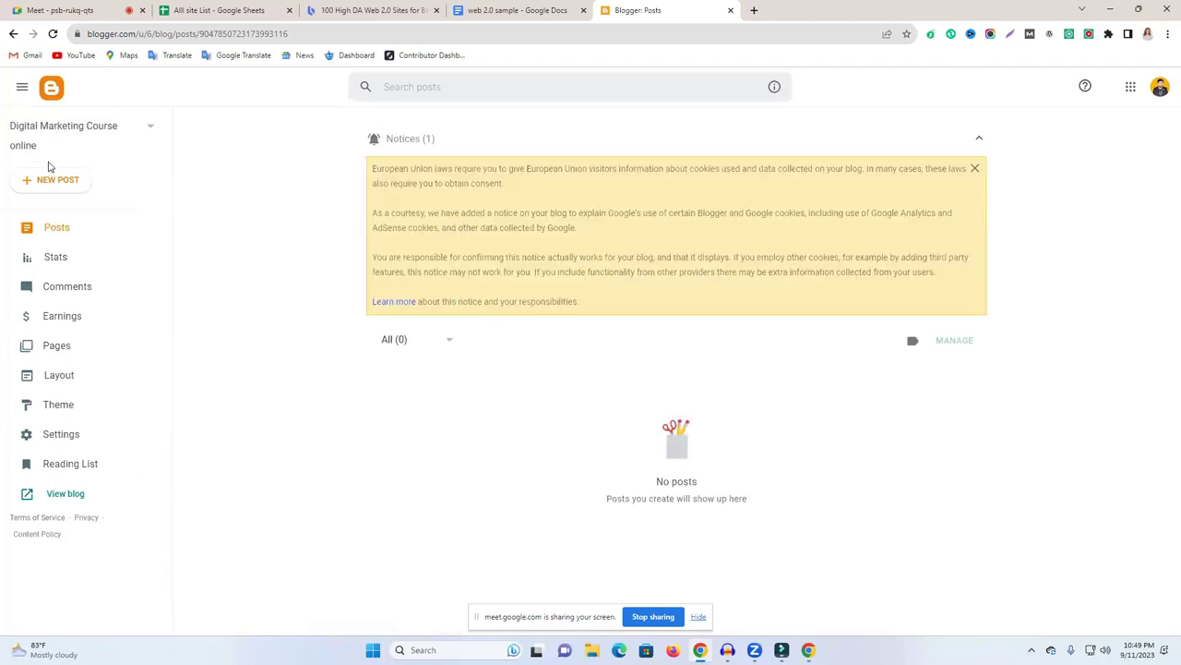
pyautogui.click(65, 137)
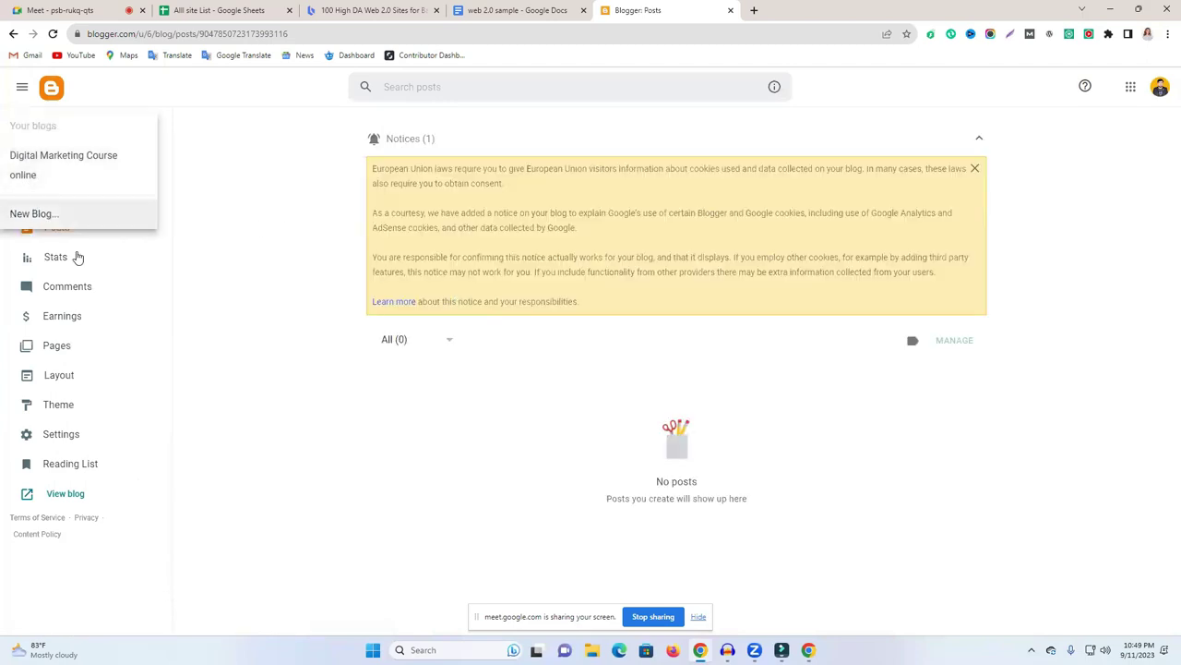
pyautogui.click(249, 212)
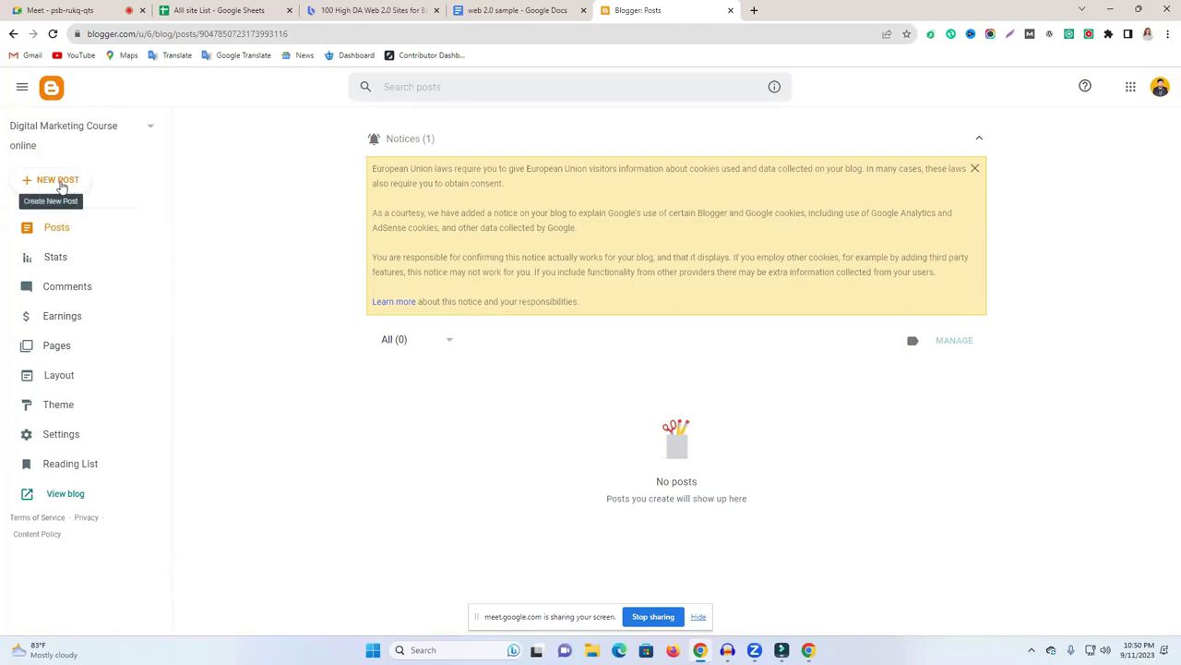
pyautogui.click(136, 135)
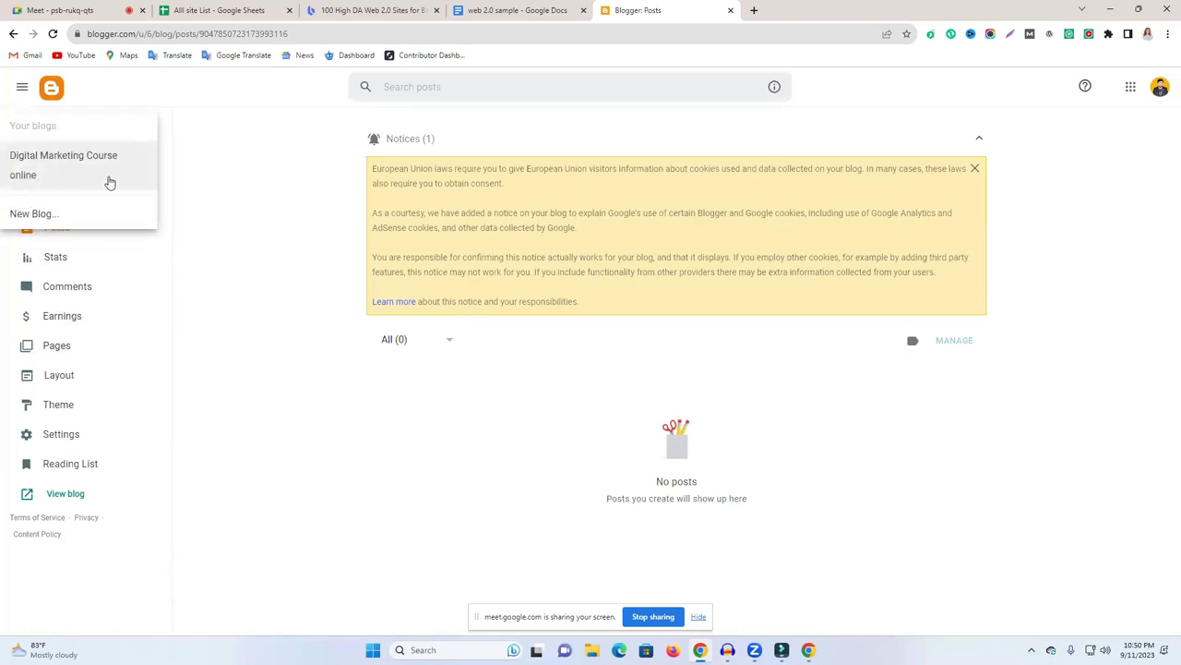
# Start a new blog titled 'data entry' and save the address dataentryonline23.blogspot.com.
pyautogui.click(34, 214)
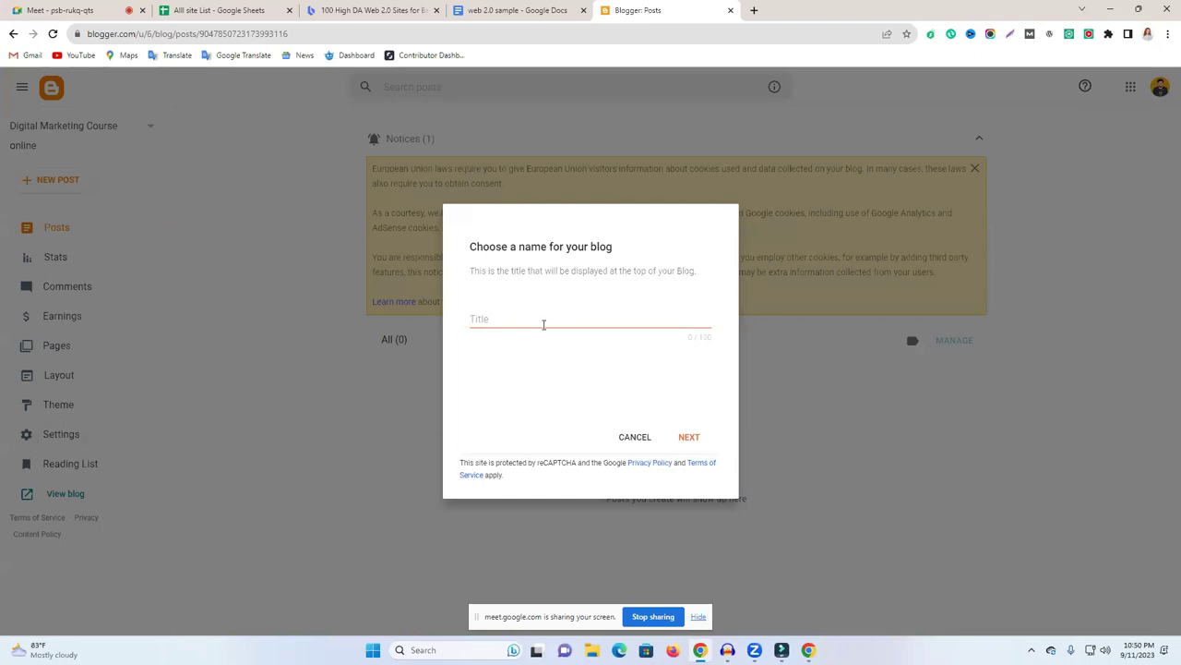
pyautogui.click(508, 318)
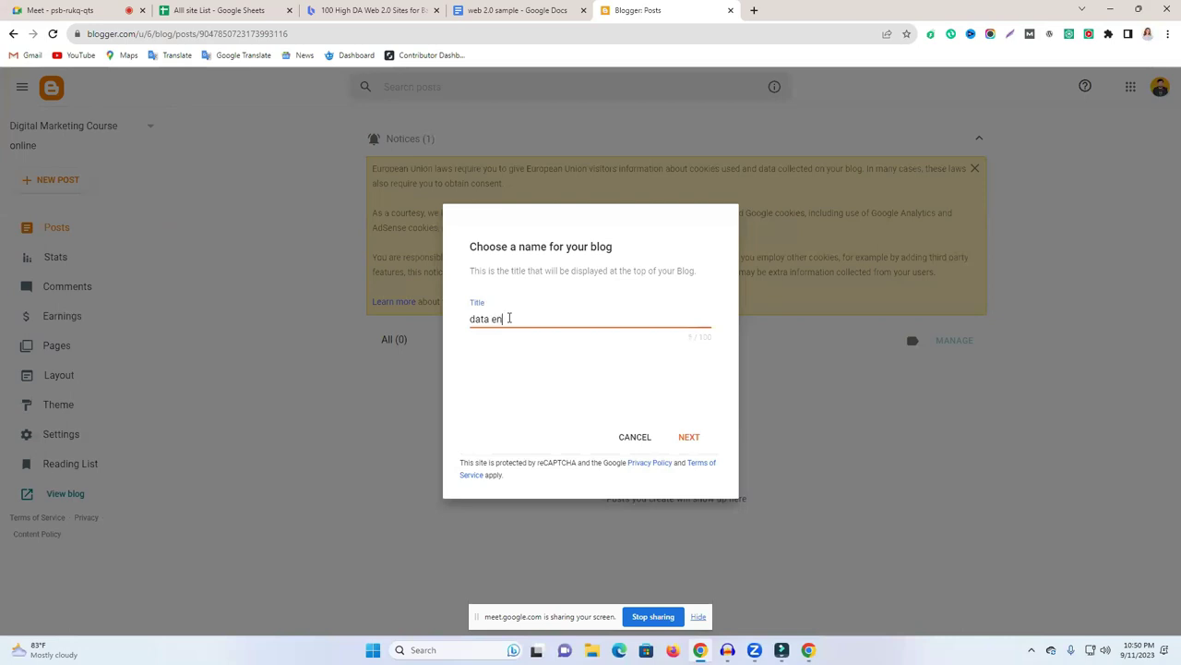
pyautogui.click(701, 438)
pyautogui.click(486, 322)
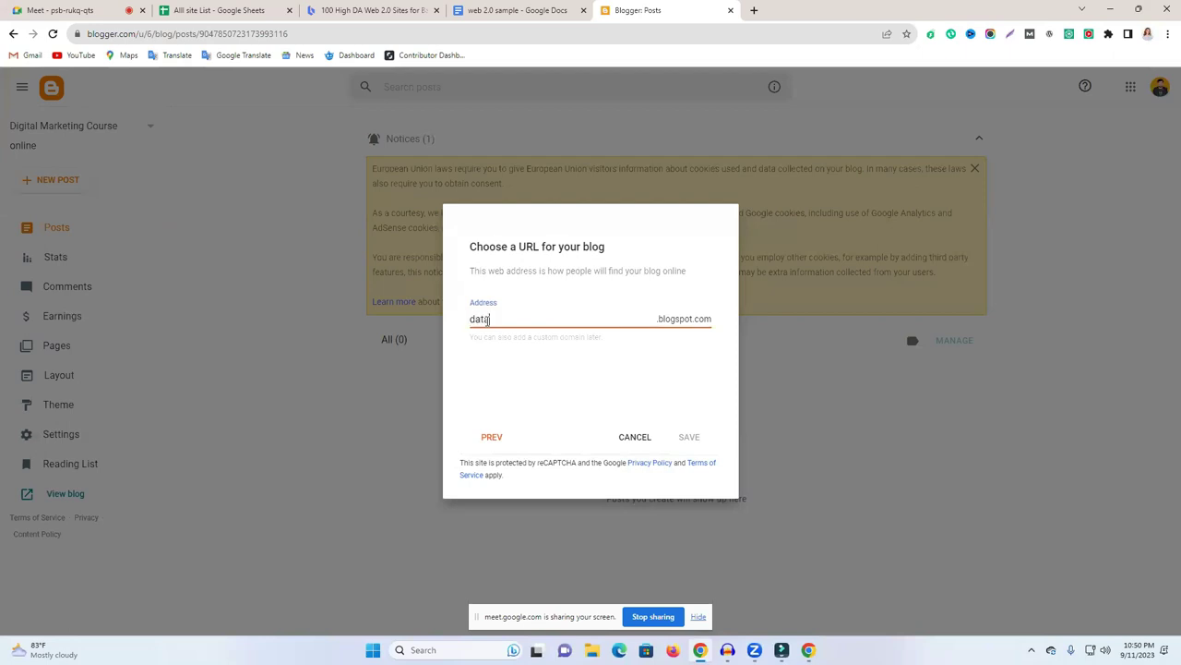
pyautogui.write('dataentryonlin')
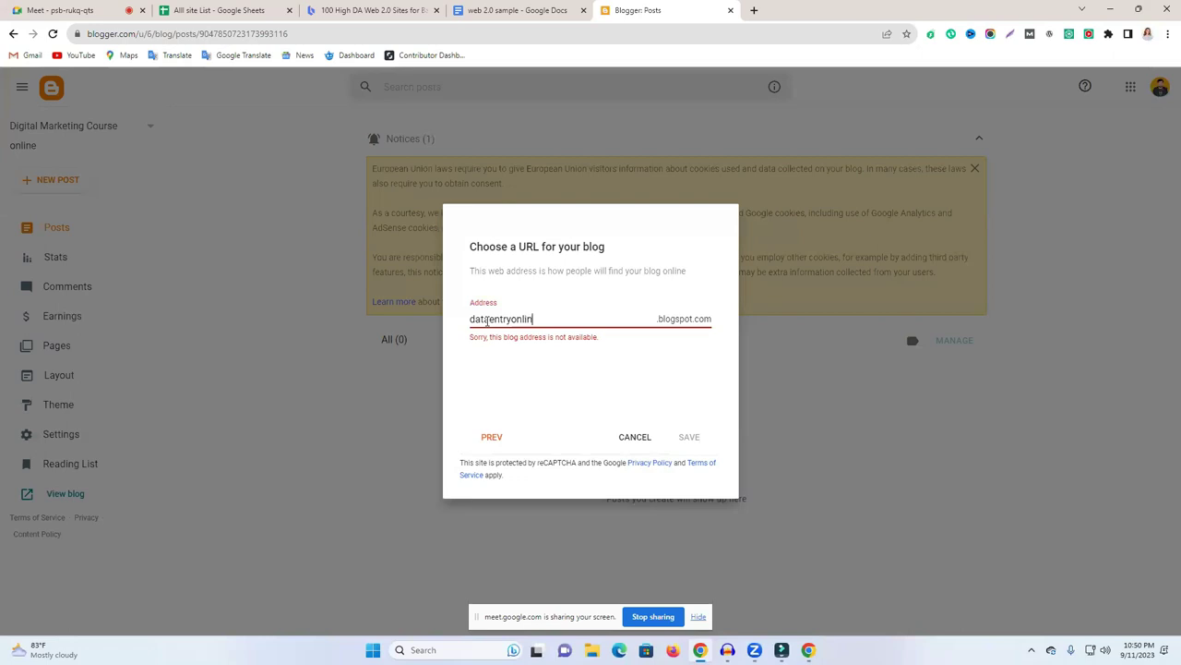
pyautogui.write('e23')
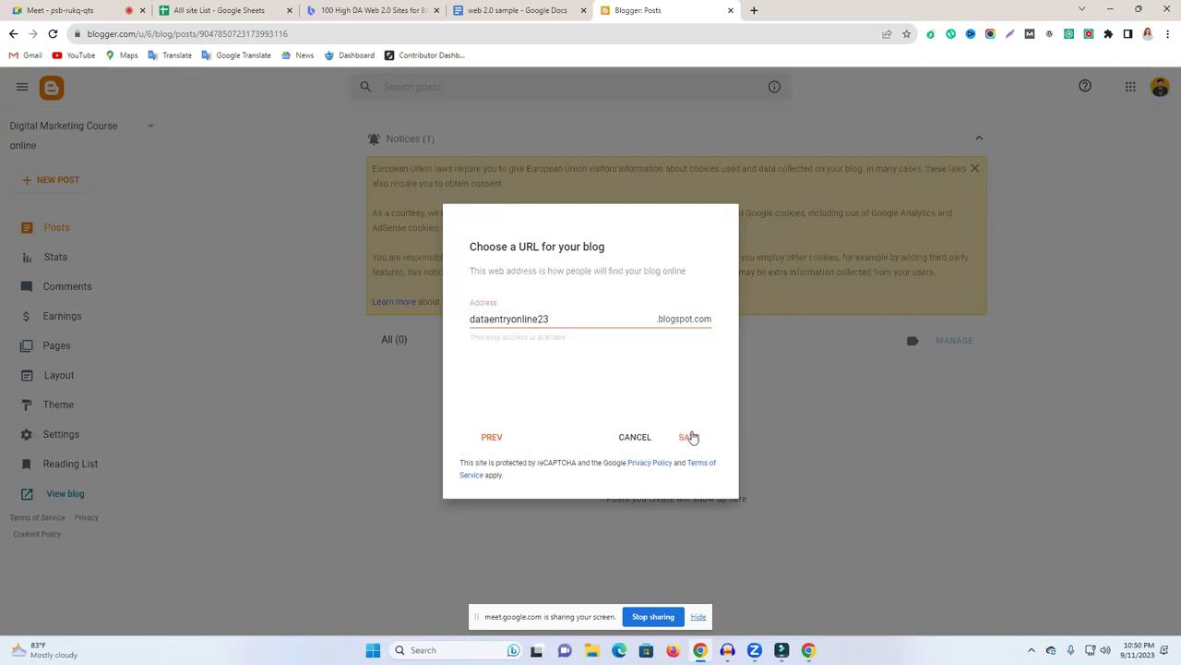
pyautogui.click(692, 436)
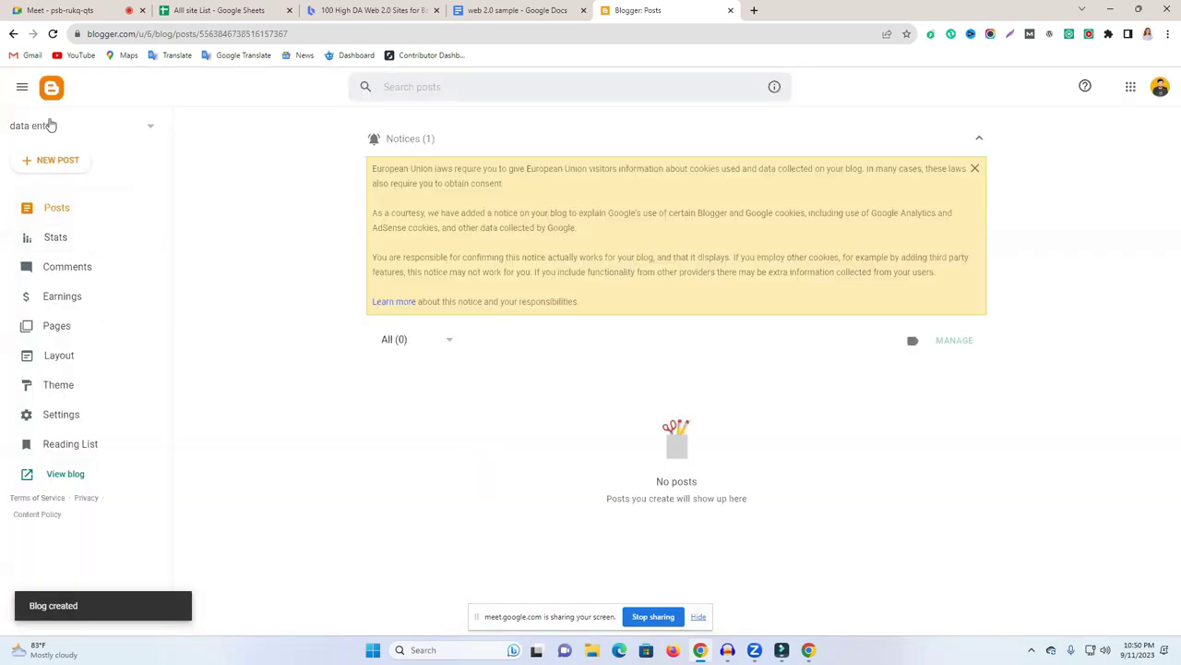
# Switch to Digital Marketing Course online, view its live blog, and copy that blog's URL.
pyautogui.click(48, 124)
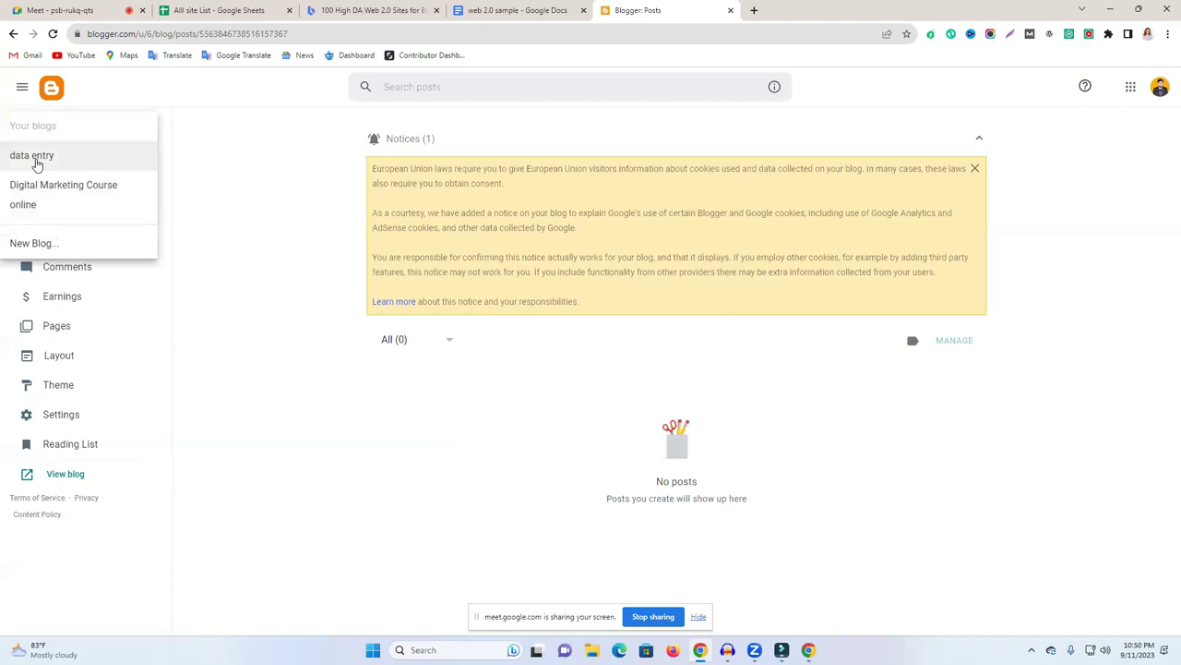
pyautogui.click(94, 196)
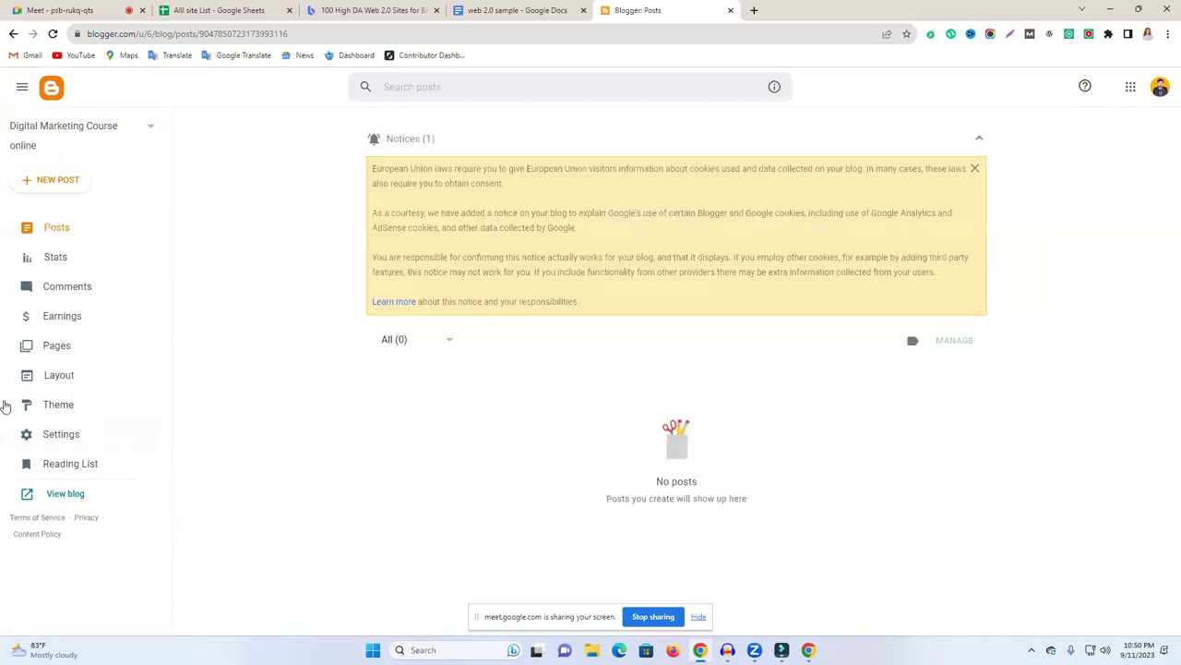
pyautogui.click(67, 497)
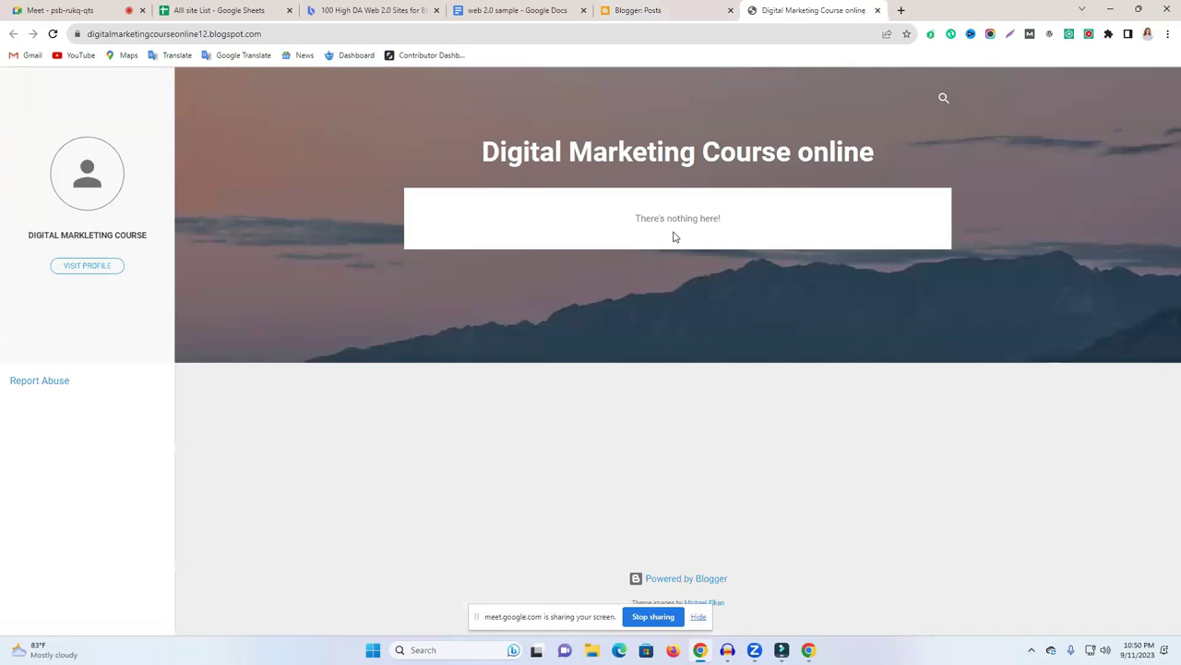
pyautogui.click(212, 34)
pyautogui.rightClick(213, 37)
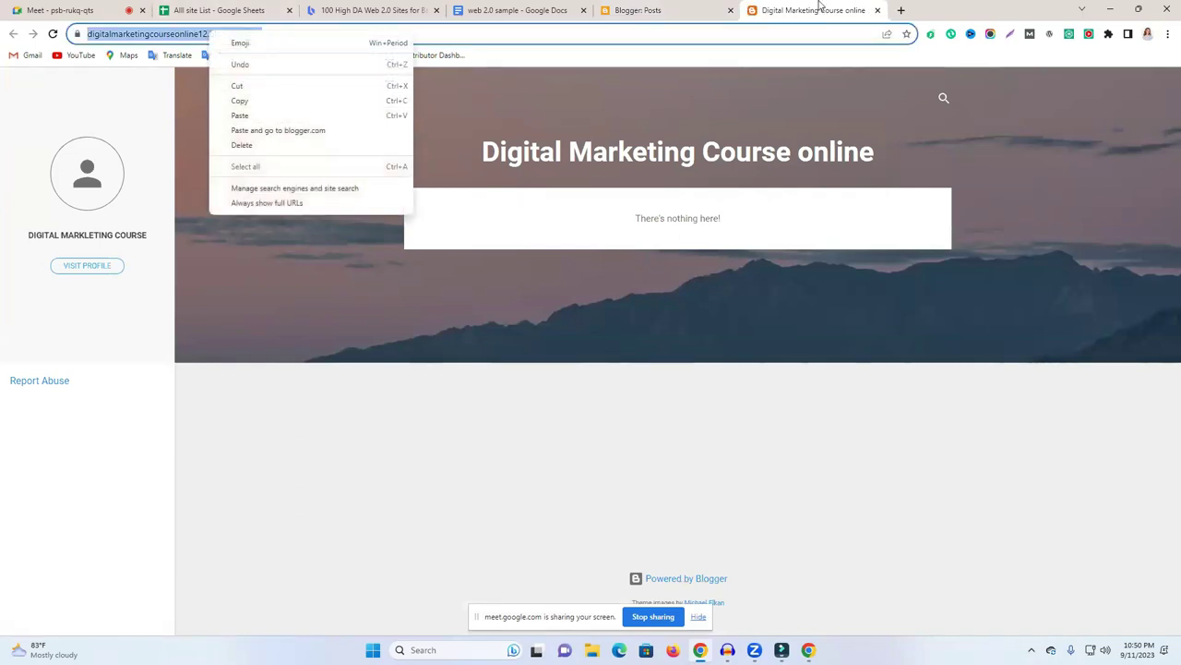
pyautogui.click(699, 9)
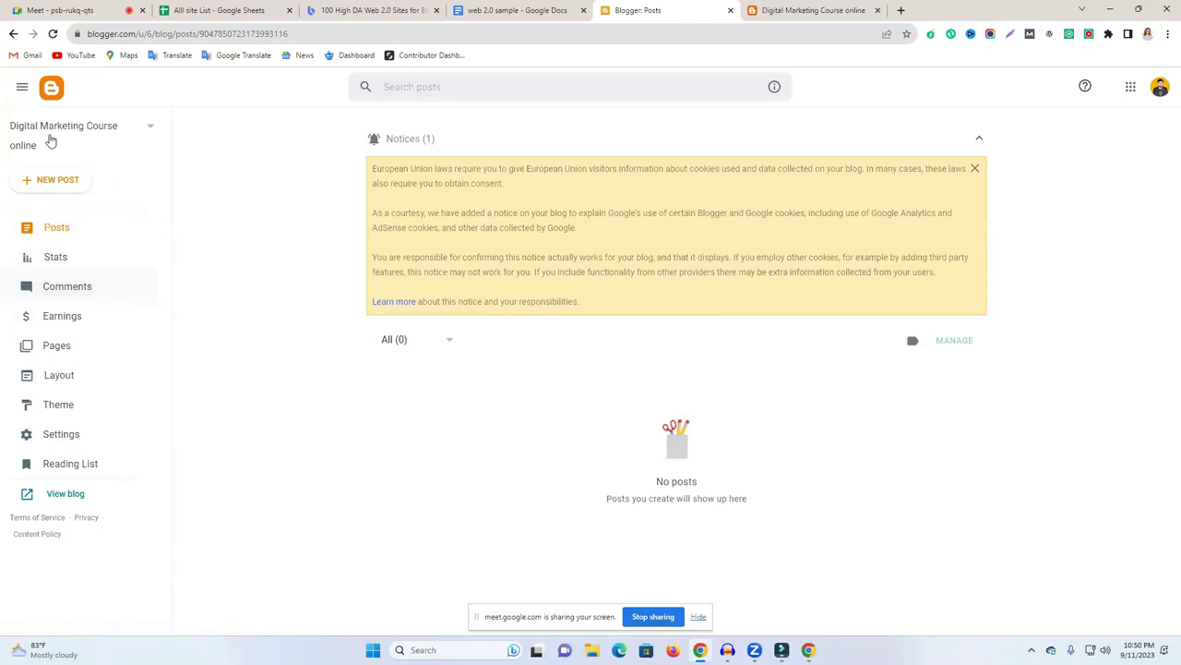
# Dismiss the cookie notice and look through the blog's Earnings, Posts and Layout pages.
pyautogui.click(116, 319)
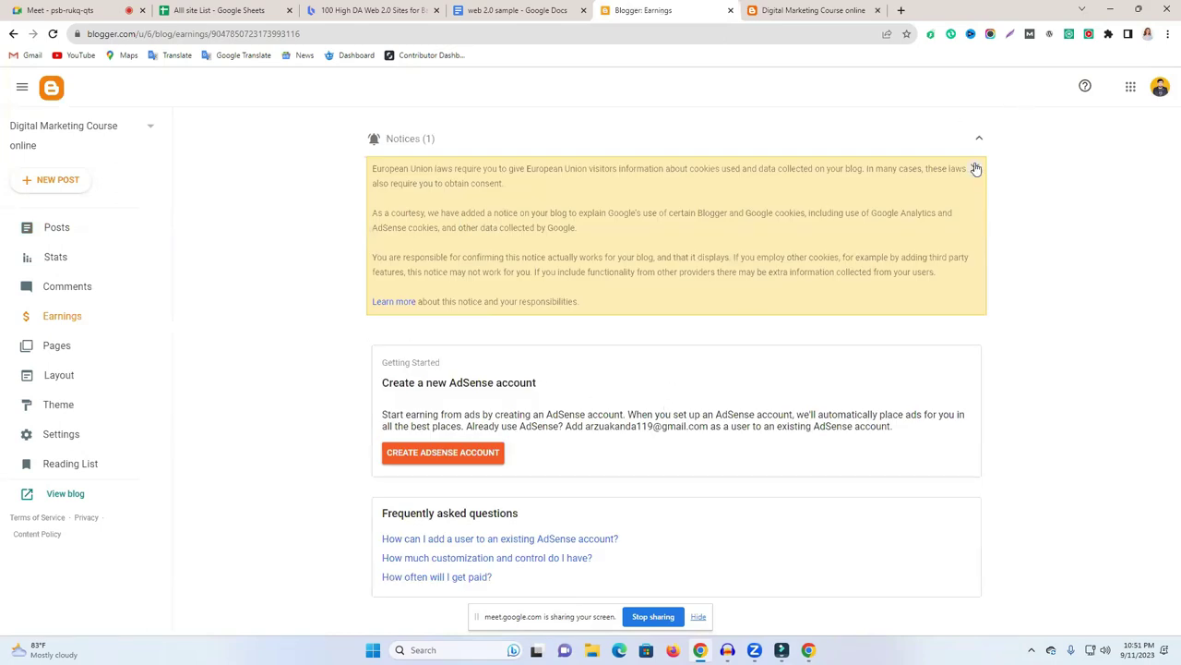
pyautogui.click(975, 168)
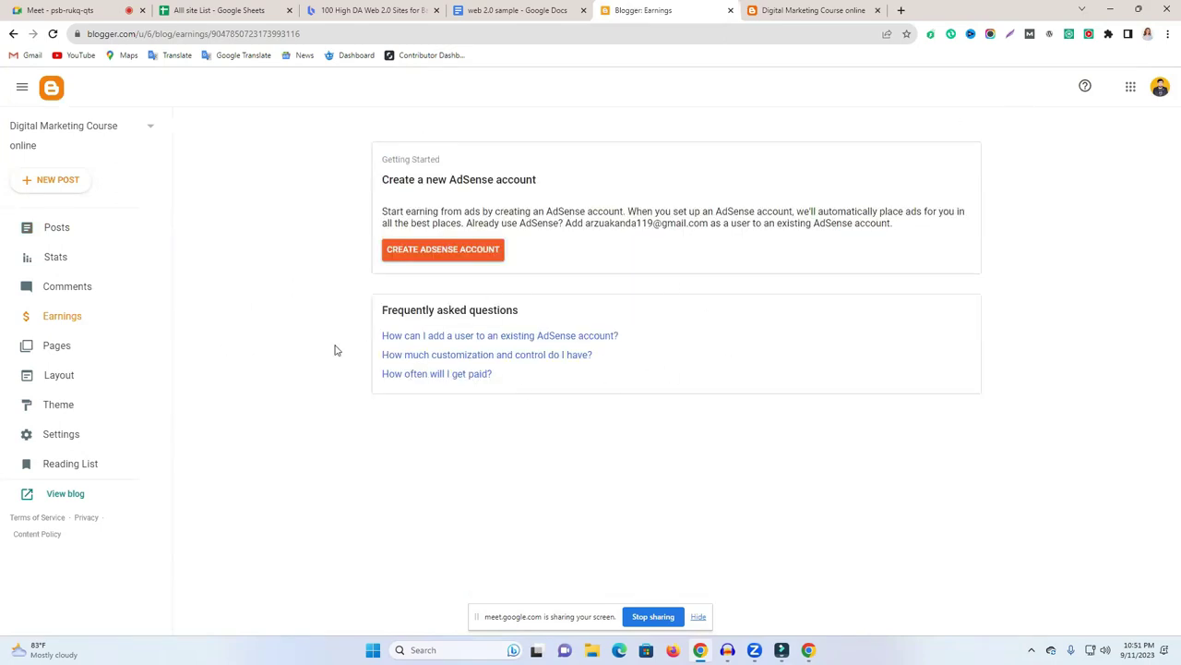
pyautogui.click(67, 230)
pyautogui.click(74, 128)
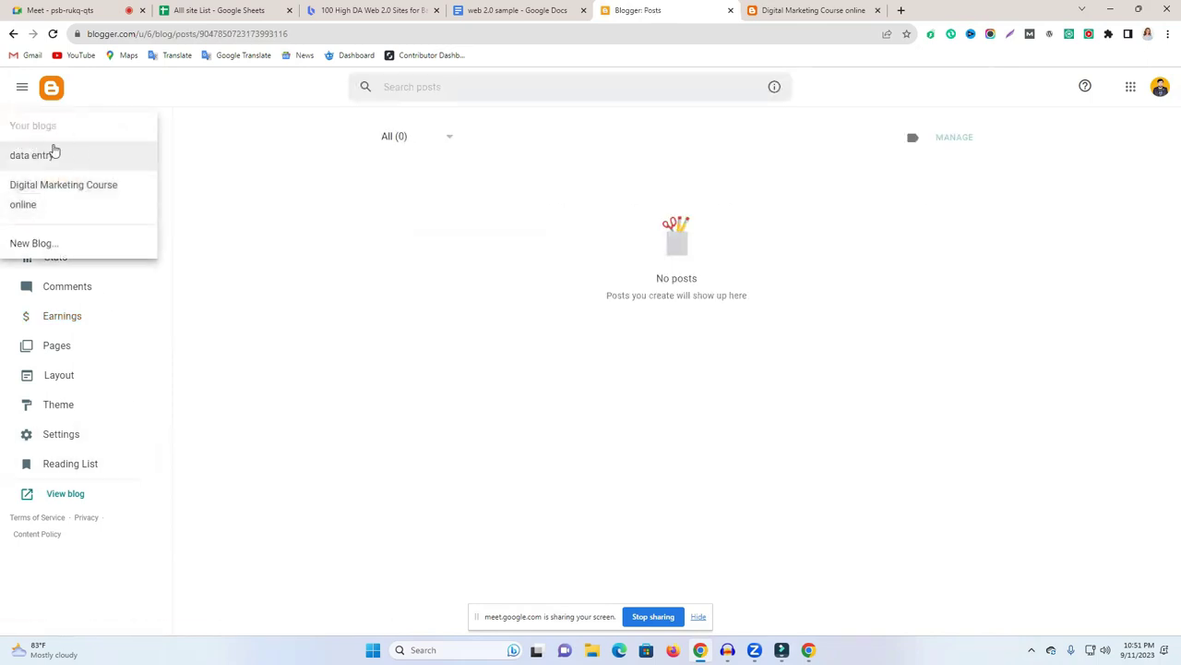
pyautogui.click(59, 187)
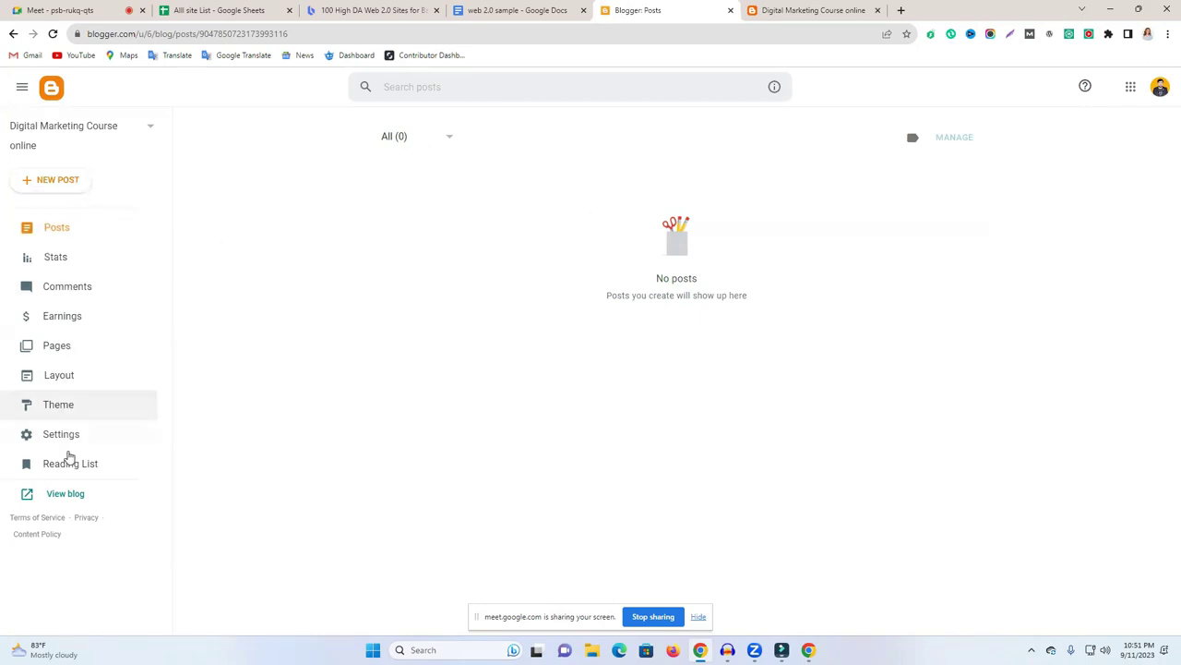
pyautogui.click(100, 382)
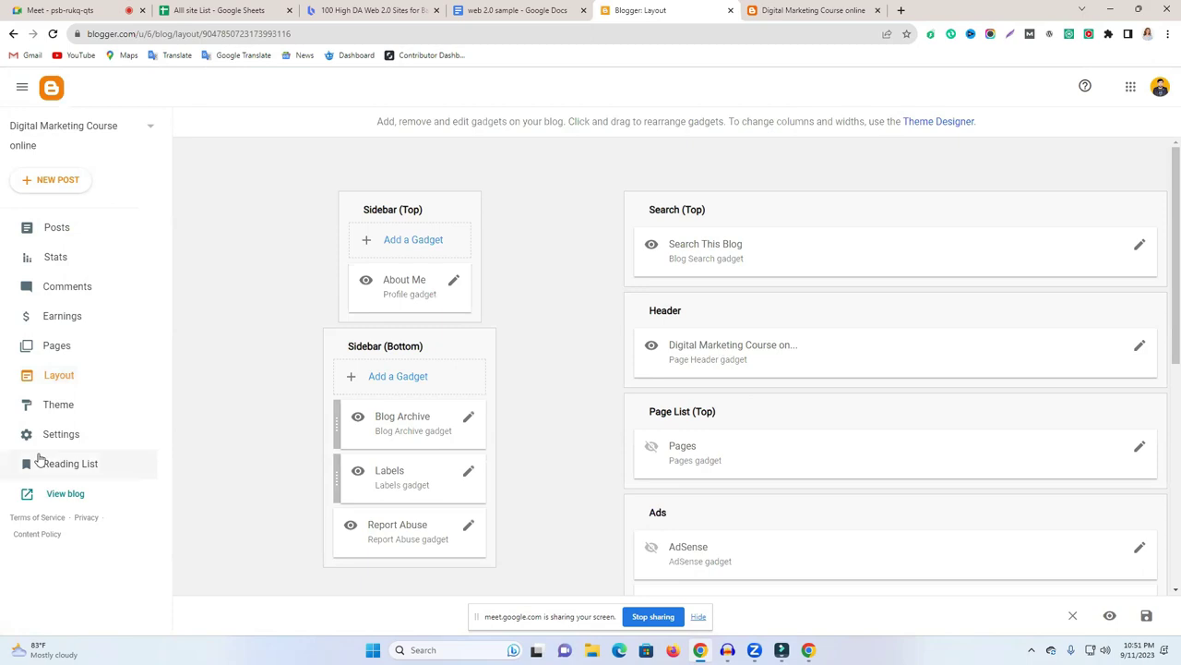
# Preview the Simple Bold theme and its variants in the Theme gallery, then start a new post.
pyautogui.click(64, 404)
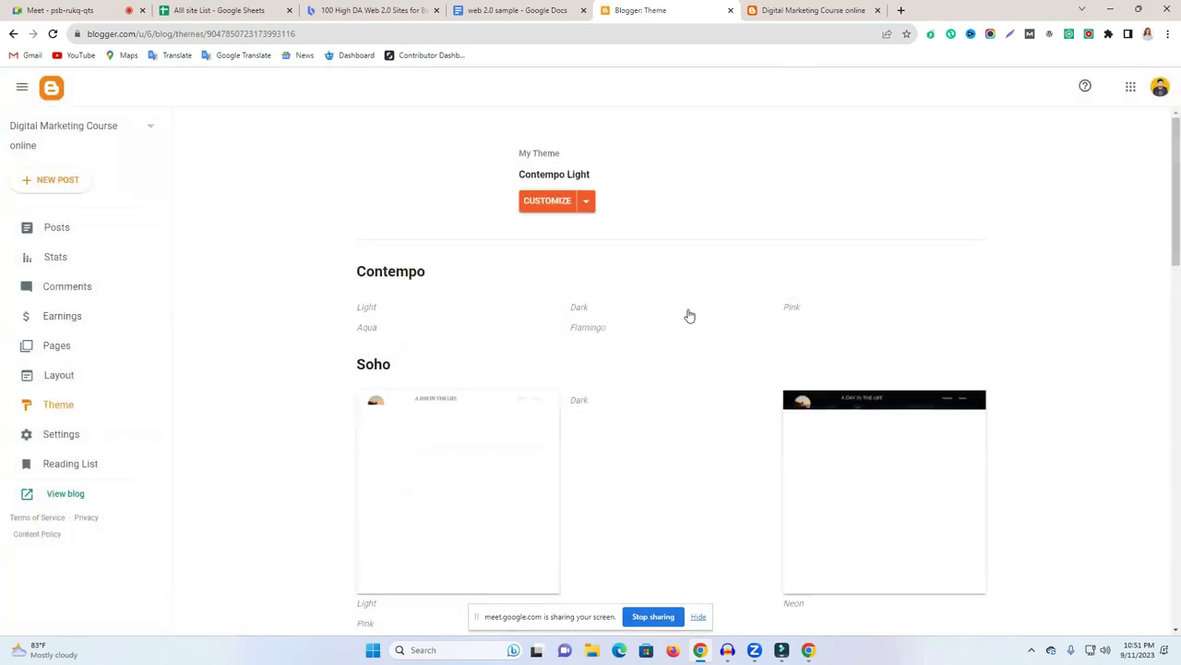
pyautogui.scroll(-3, 905, 498)
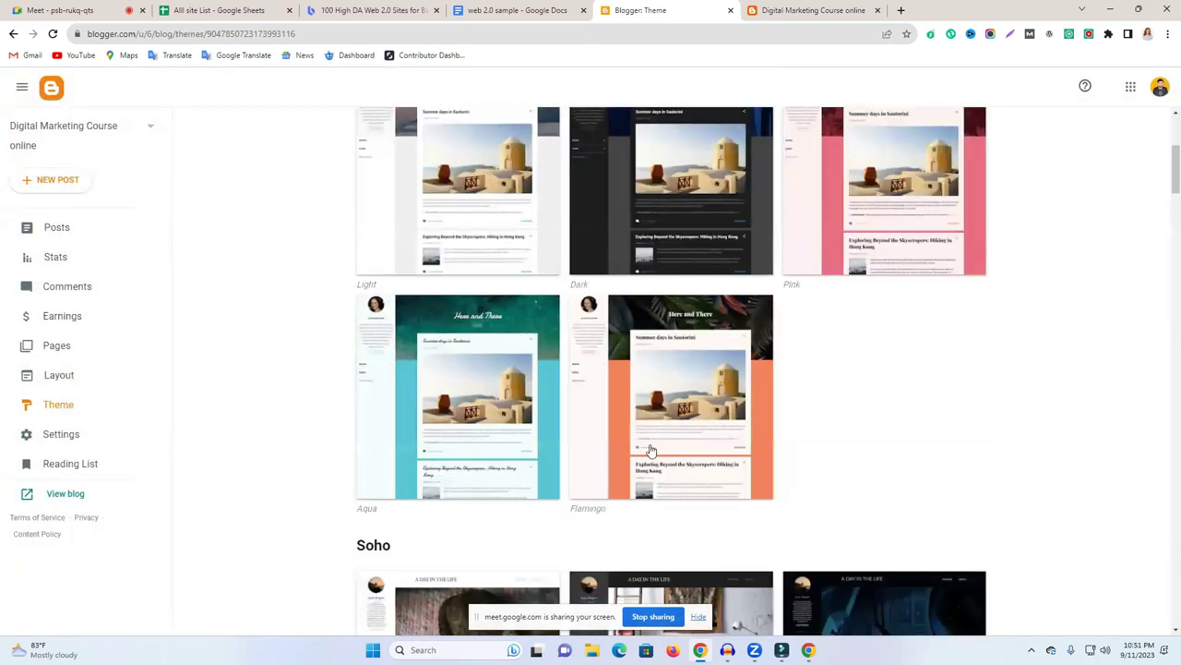
pyautogui.scroll(-5, 646, 449)
pyautogui.scroll(-10, 682, 390)
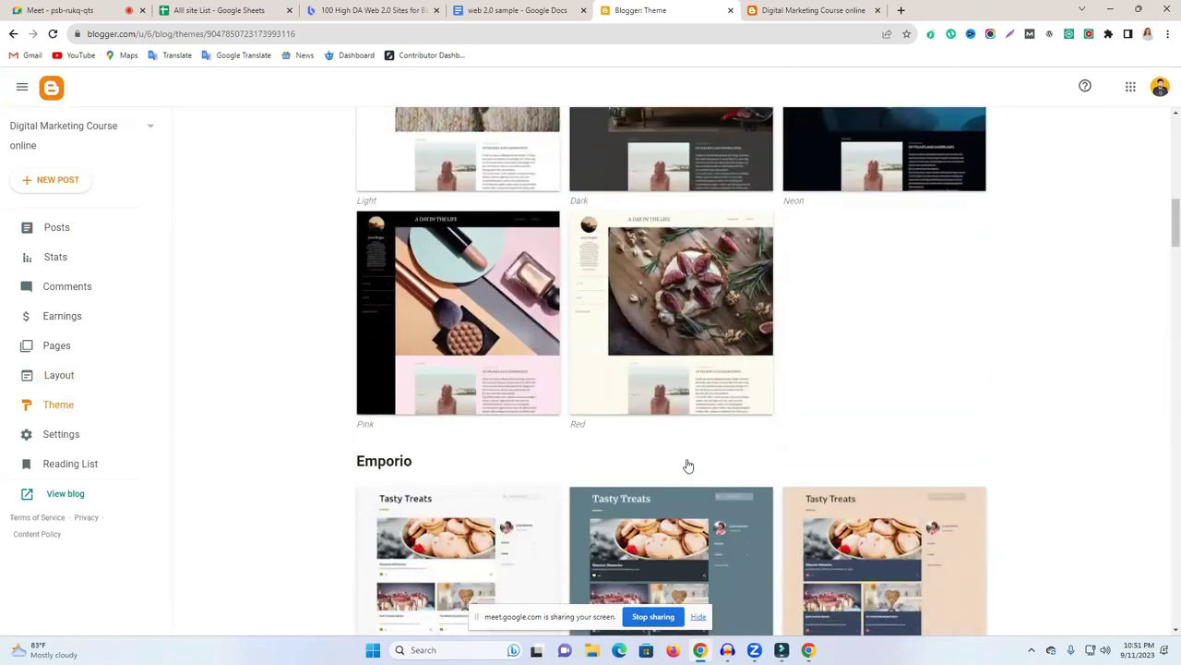
pyautogui.scroll(-8, 804, 446)
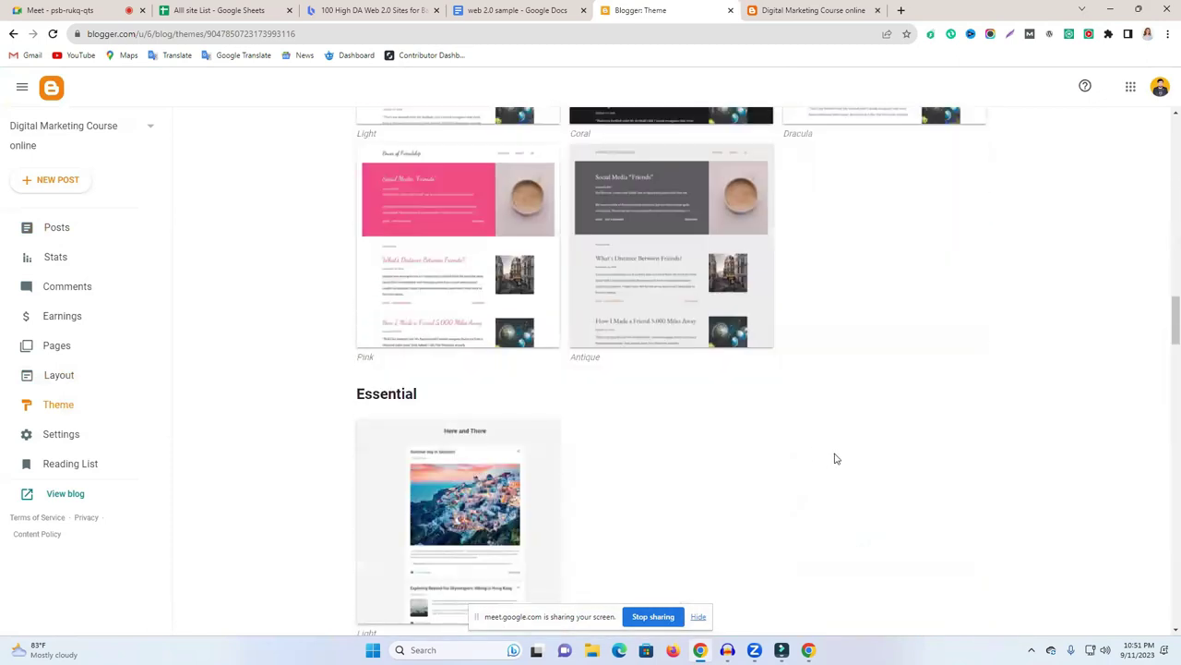
pyautogui.click(476, 357)
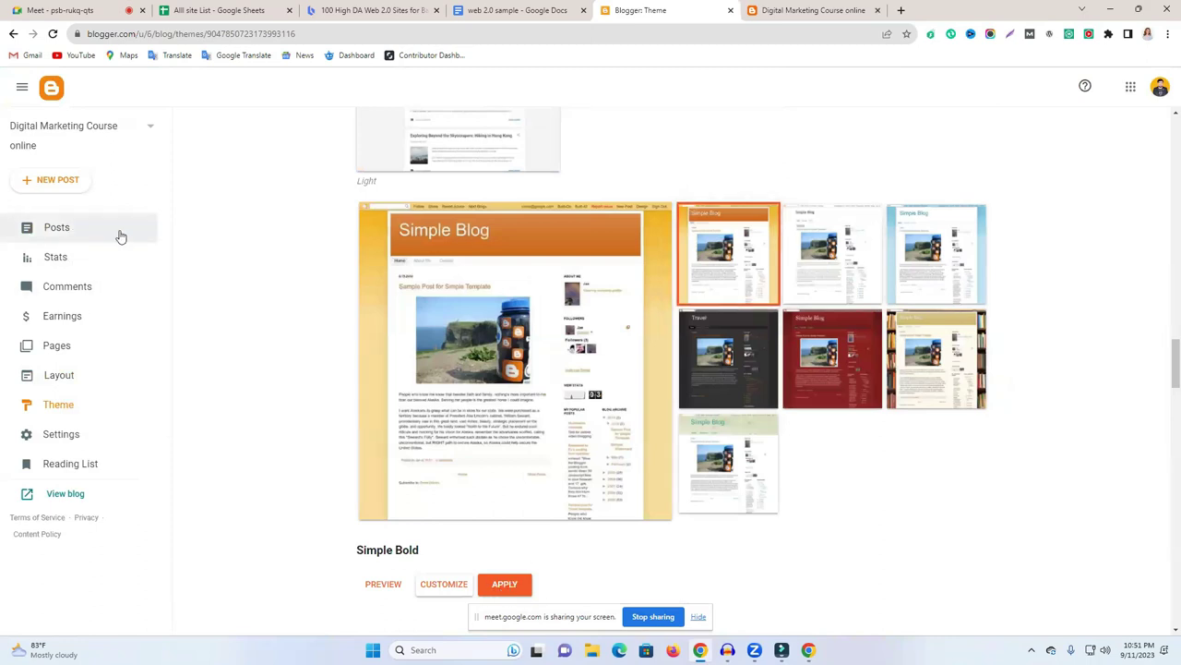
pyautogui.click(830, 10)
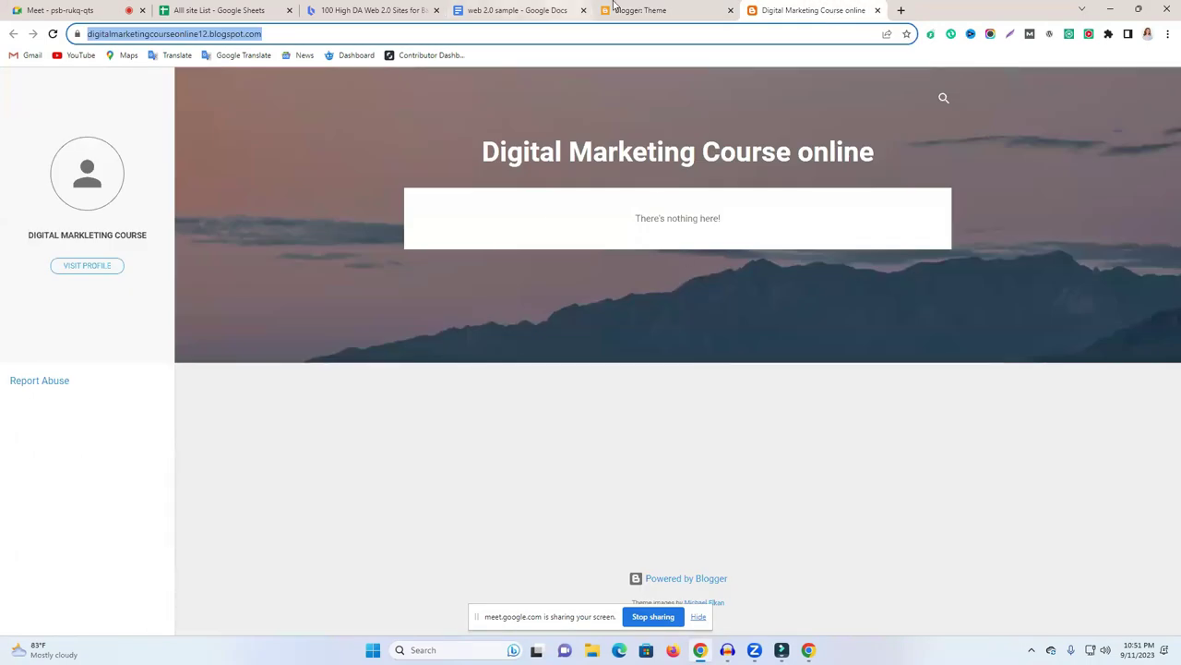
pyautogui.click(647, 10)
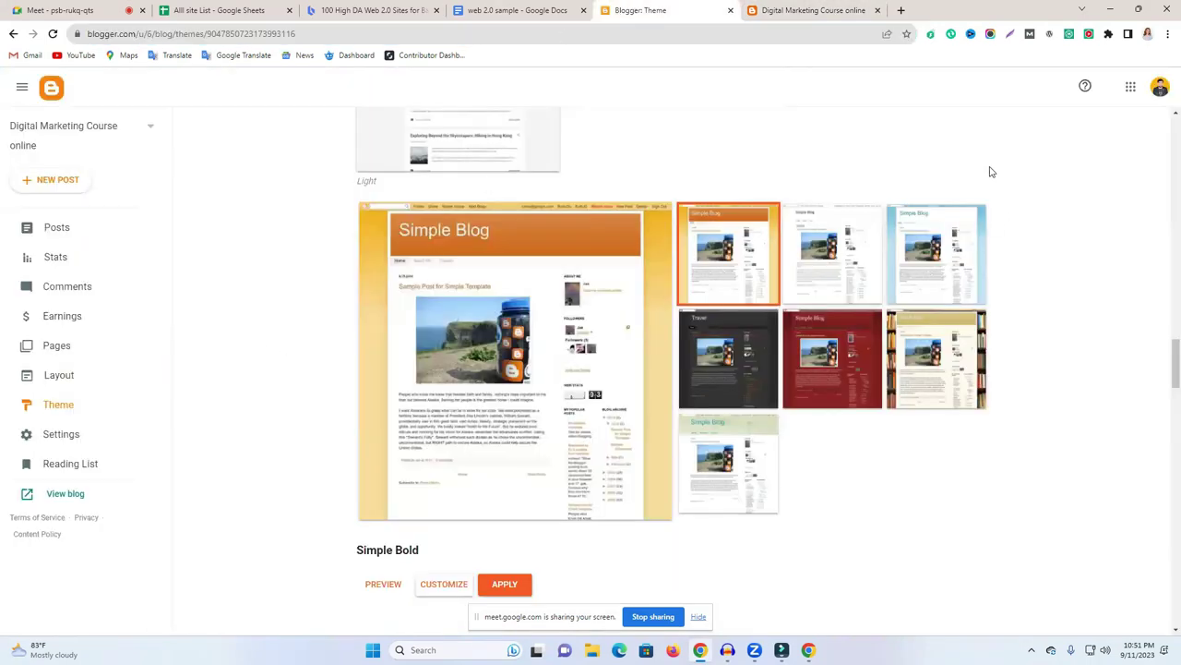
pyautogui.click(48, 179)
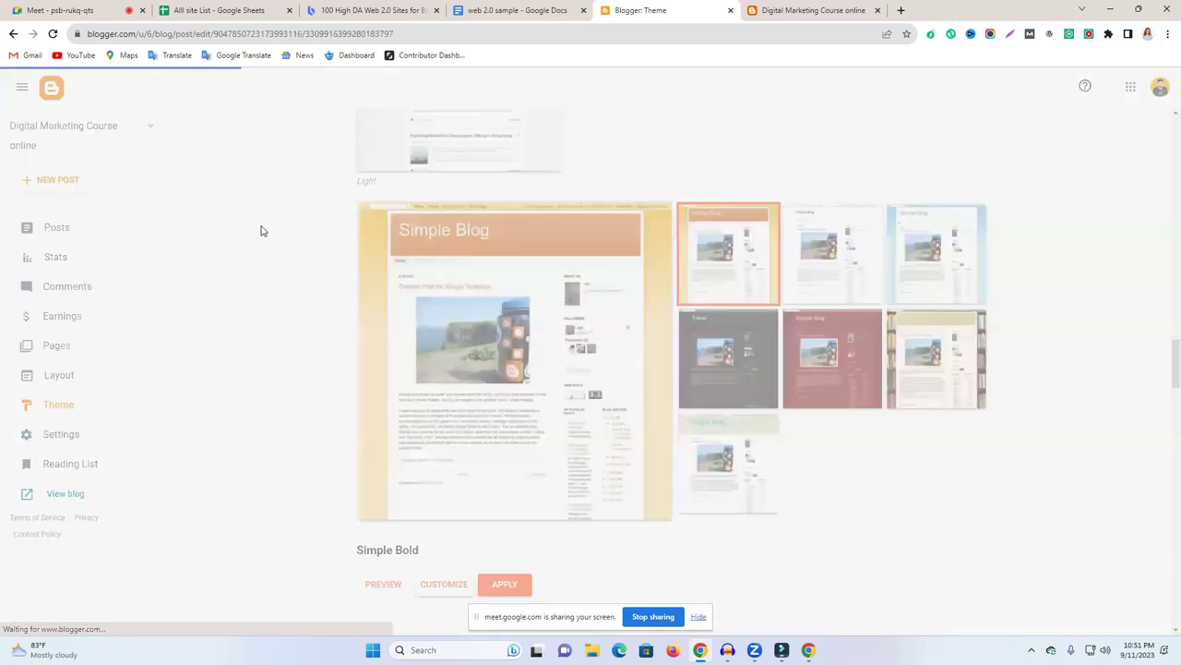
# Select the whole web 2.0 sample article in Google Docs, heading to last line, then return to Blogger.
pyautogui.click(430, 208)
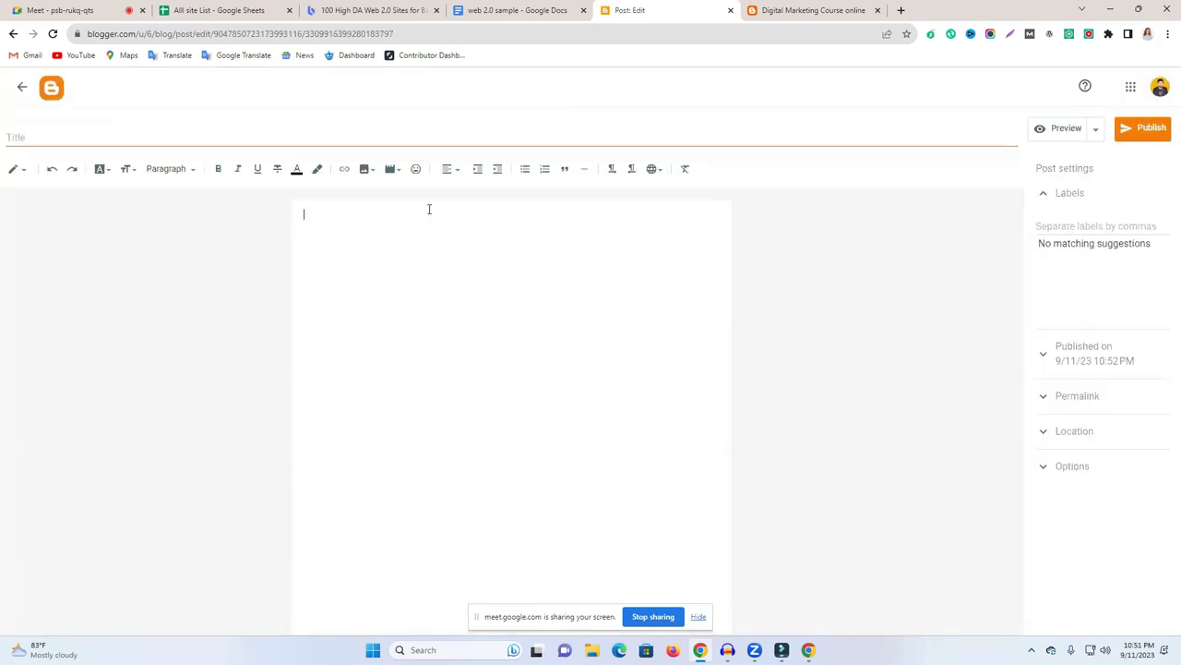
pyautogui.hotkey('ctrl', 'shift', 'Tab')
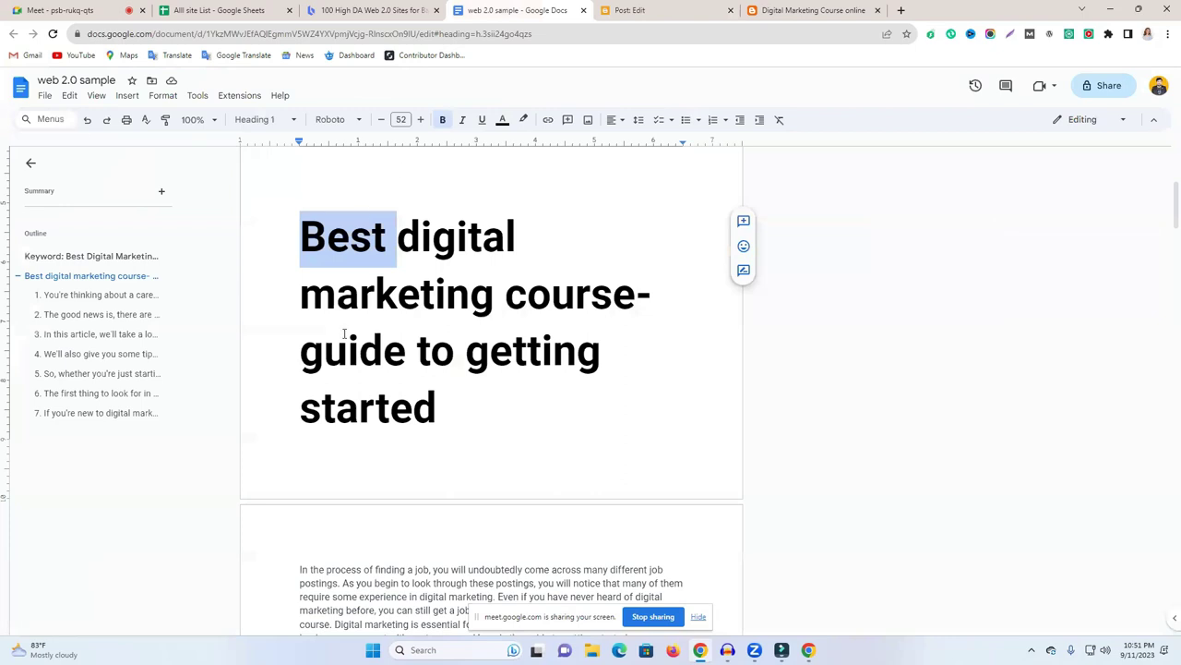
pyautogui.scroll(-1, 344, 334)
pyautogui.moveTo(300, 171); pyautogui.dragTo(516, 591)
pyautogui.scroll(-5, 561, 528)
pyautogui.scroll(-10, 606, 535)
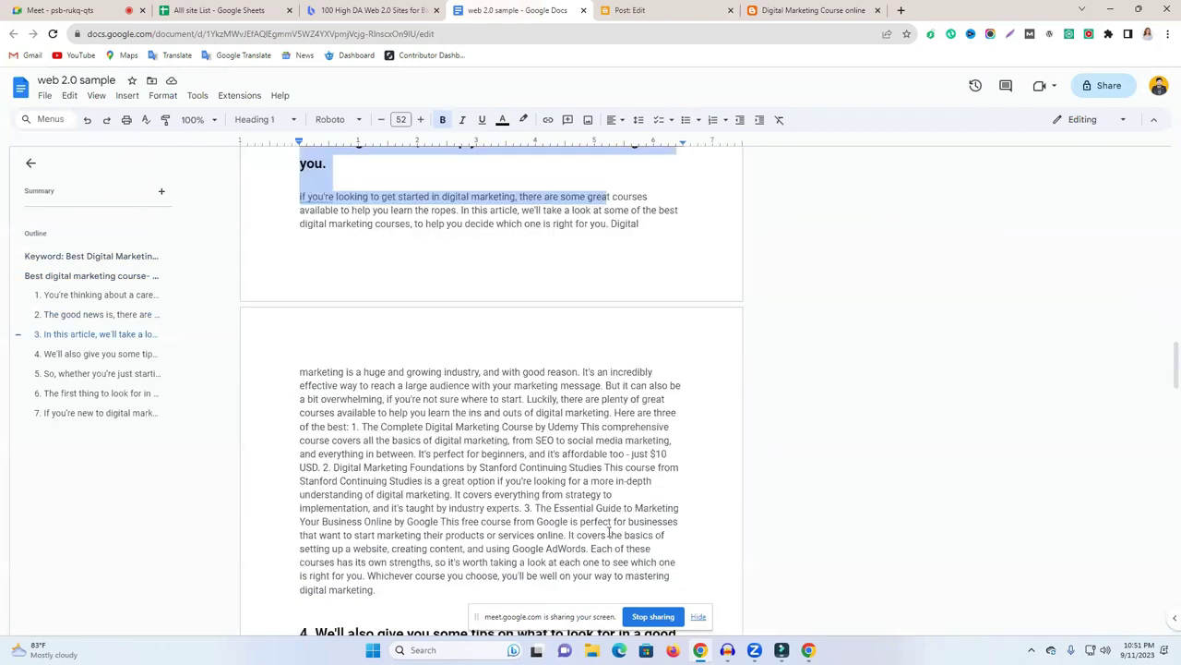
pyautogui.scroll(-10, 651, 507)
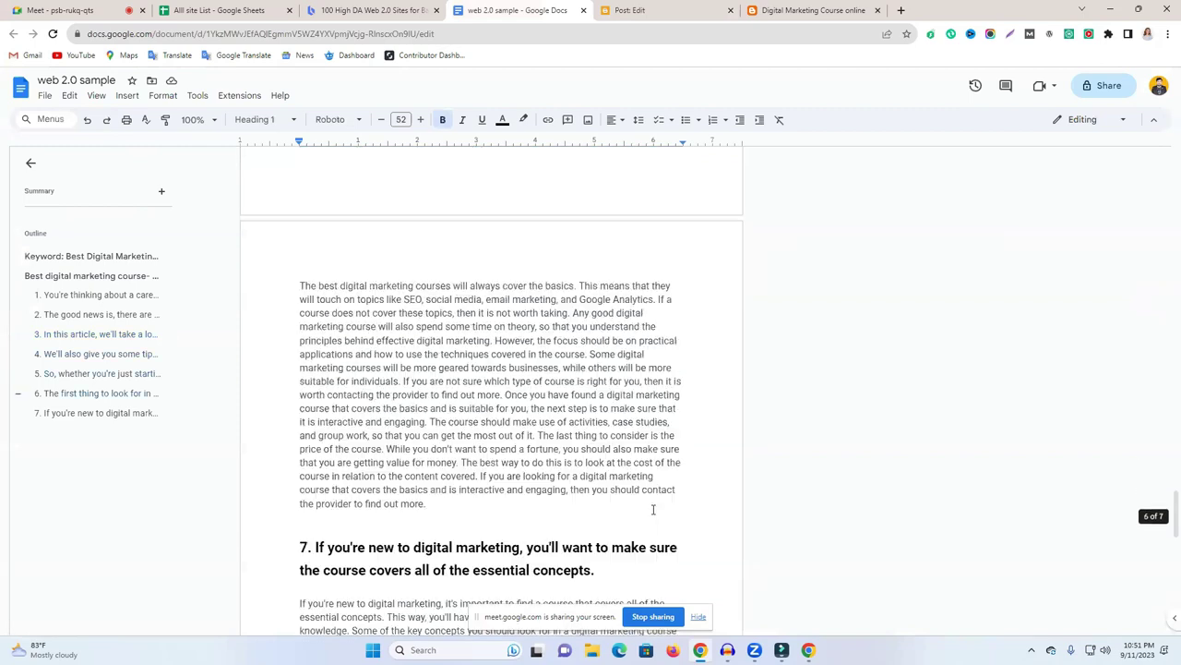
pyautogui.scroll(-10, 662, 519)
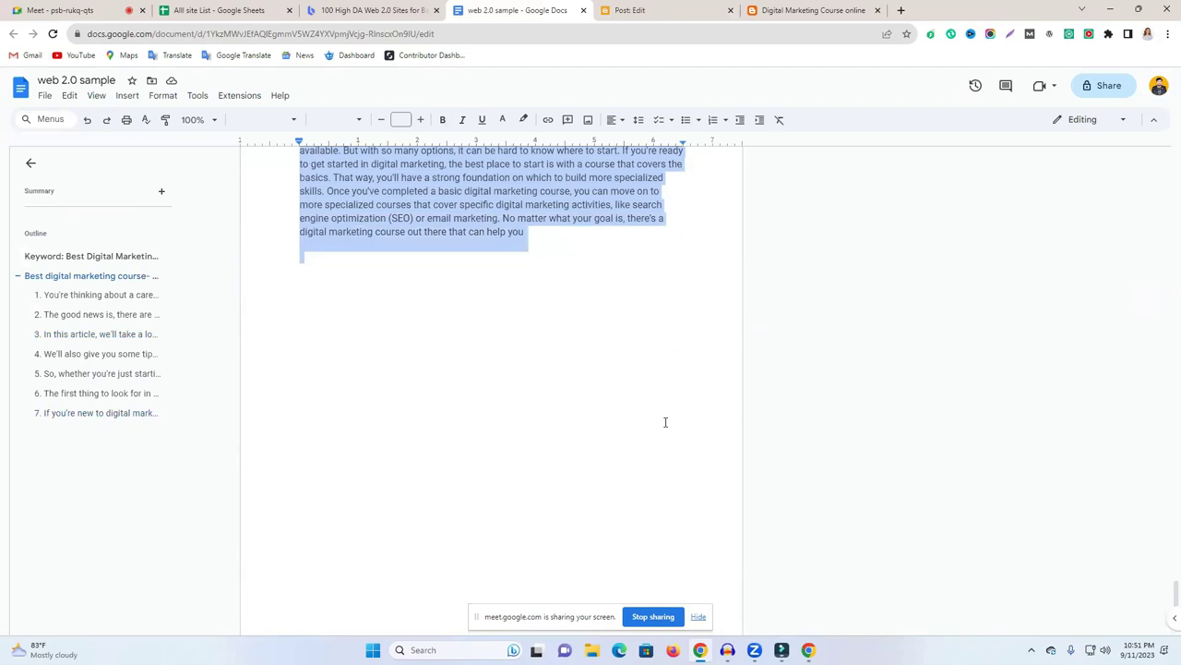
pyautogui.click(812, 10)
pyautogui.click(687, 7)
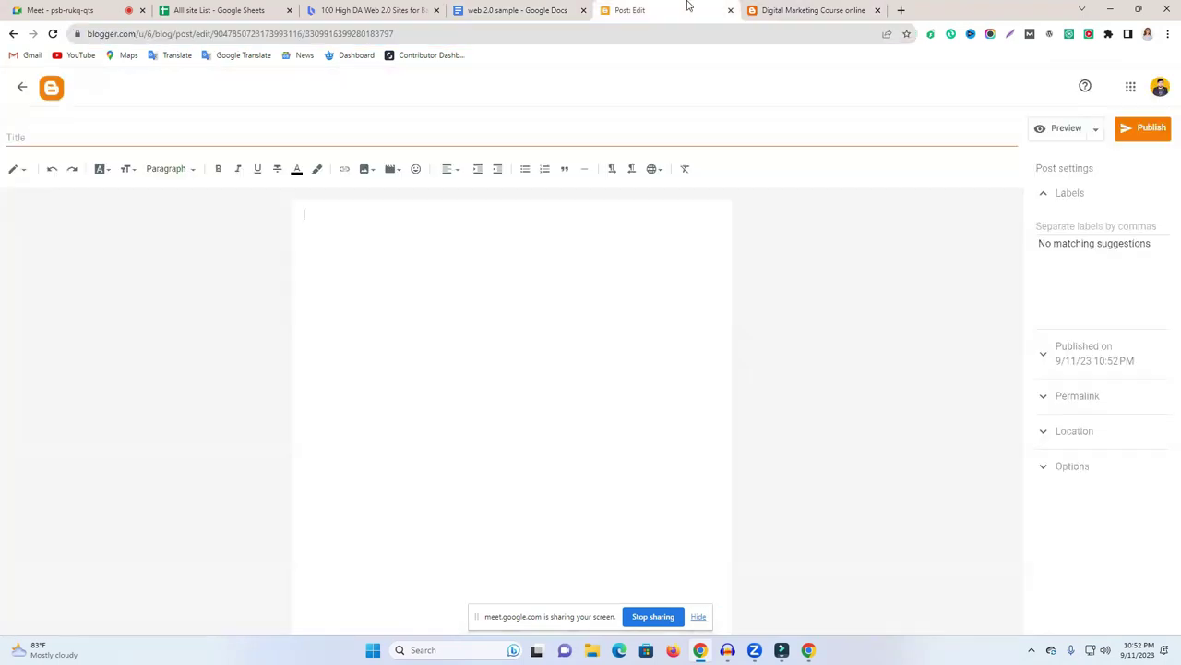
# Paste the article into the body and set 'Best digital marketing course- guide to getting started' as title.
pyautogui.hotkey('ctrl', 'v')
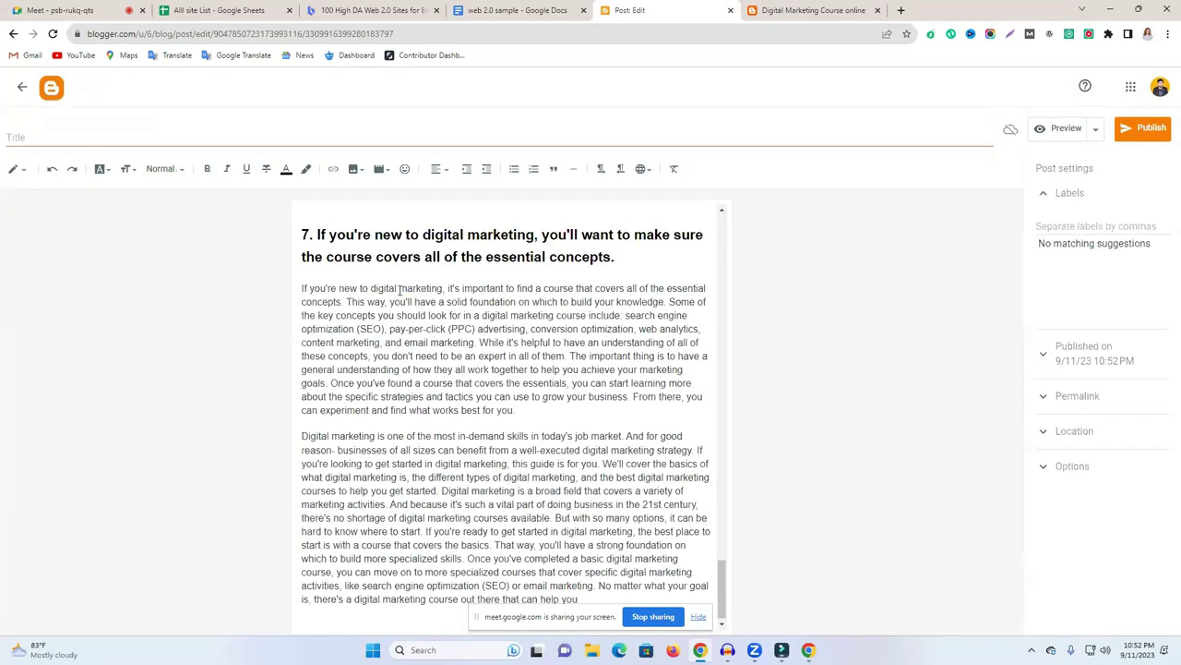
pyautogui.scroll(4, 406, 360)
pyautogui.scroll(15, 402, 365)
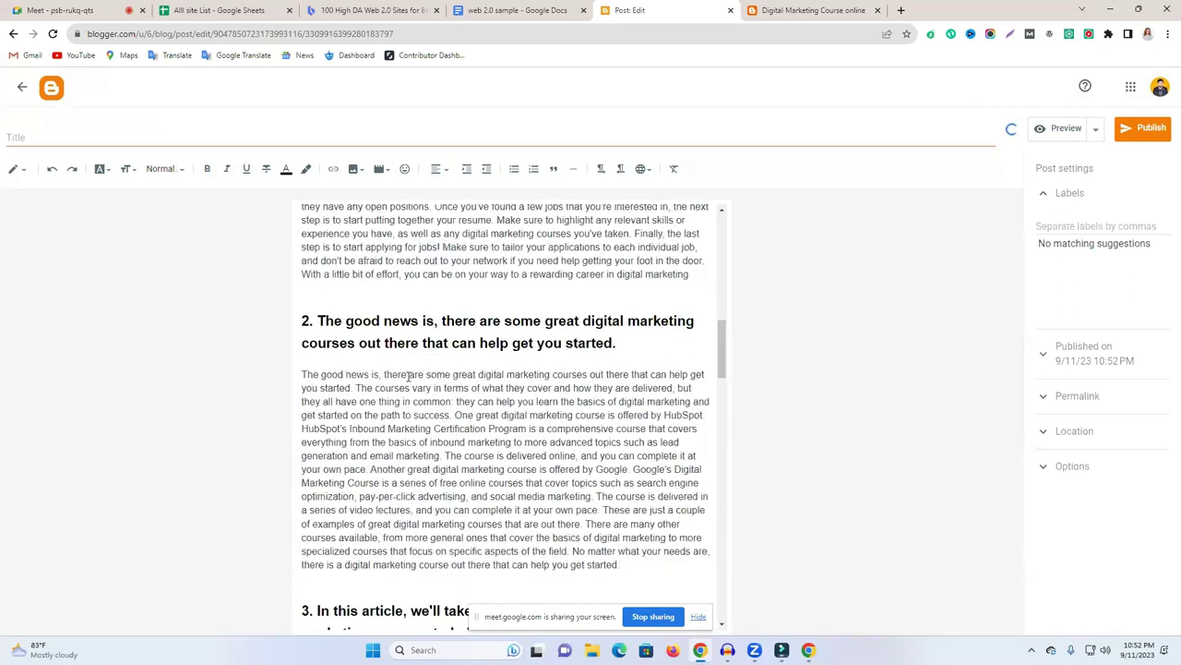
pyautogui.scroll(10, 407, 376)
pyautogui.moveTo(445, 438); pyautogui.dragTo(320, 189)
pyautogui.hotkey('ctrl', 'c')
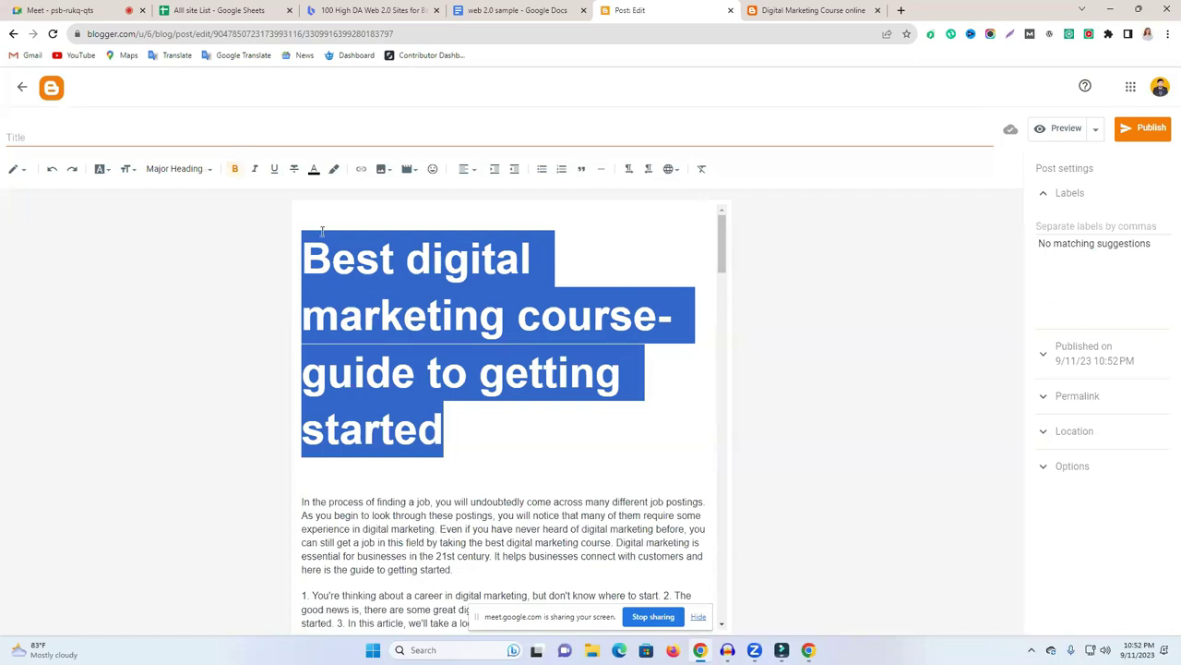
pyautogui.click(216, 134)
pyautogui.hotkey('ctrl', 'v')
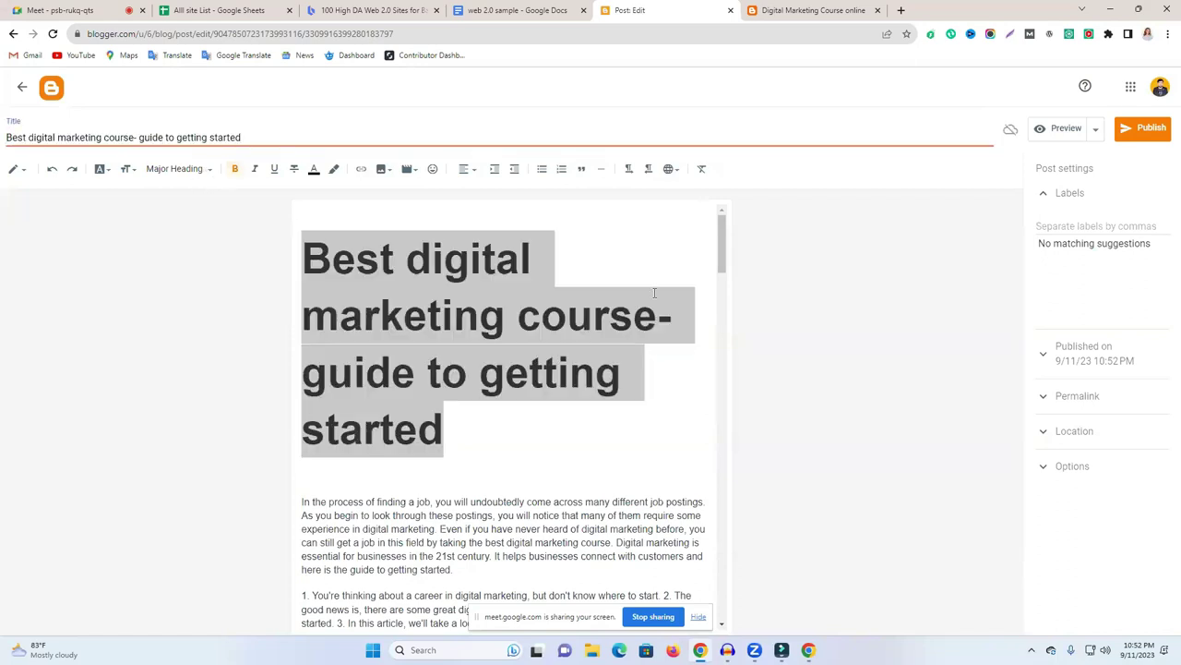
pyautogui.click(1039, 225)
# Add the post title as a label and insert blank lines above the section 1 heading.
pyautogui.write('Best digital marketing course- guide to getting started')
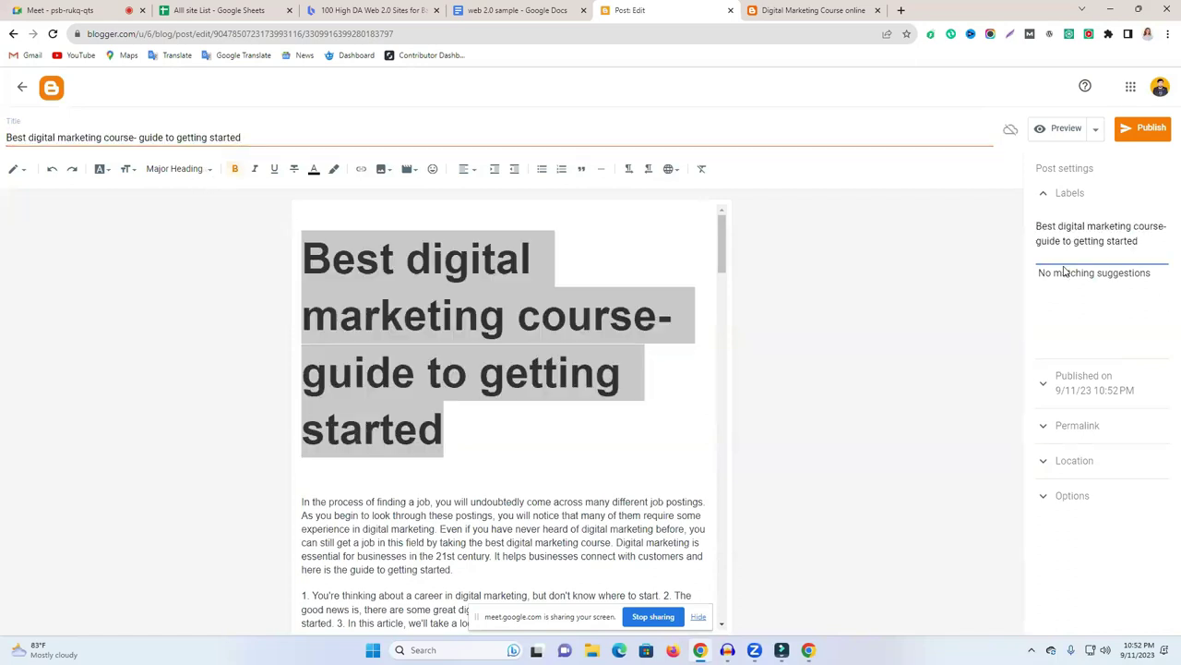
pyautogui.press('Return')
pyautogui.scroll(-4, 752, 387)
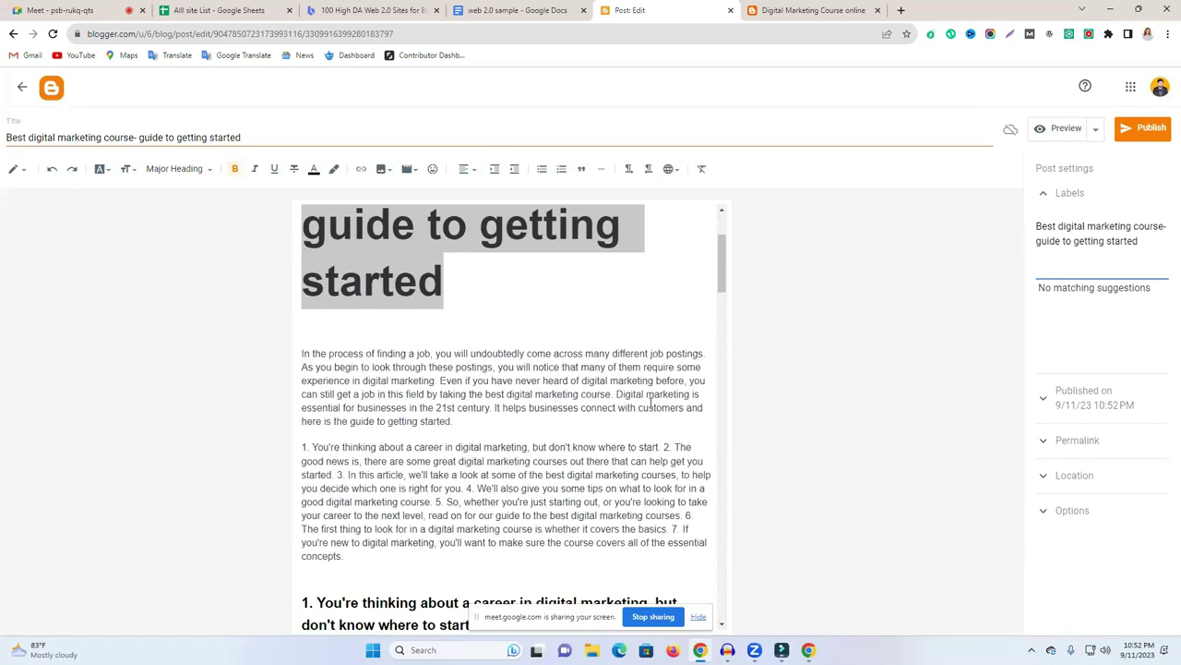
pyautogui.scroll(3, 566, 397)
pyautogui.scroll(1, 406, 356)
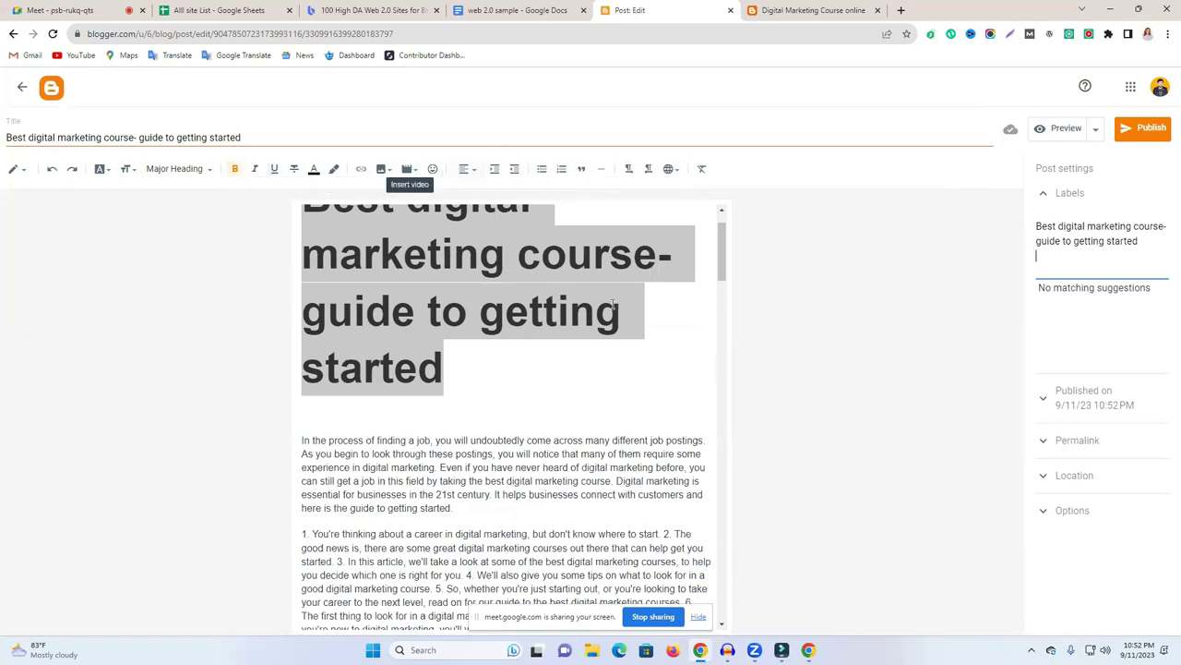
pyautogui.scroll(-3, 519, 387)
pyautogui.click(344, 426)
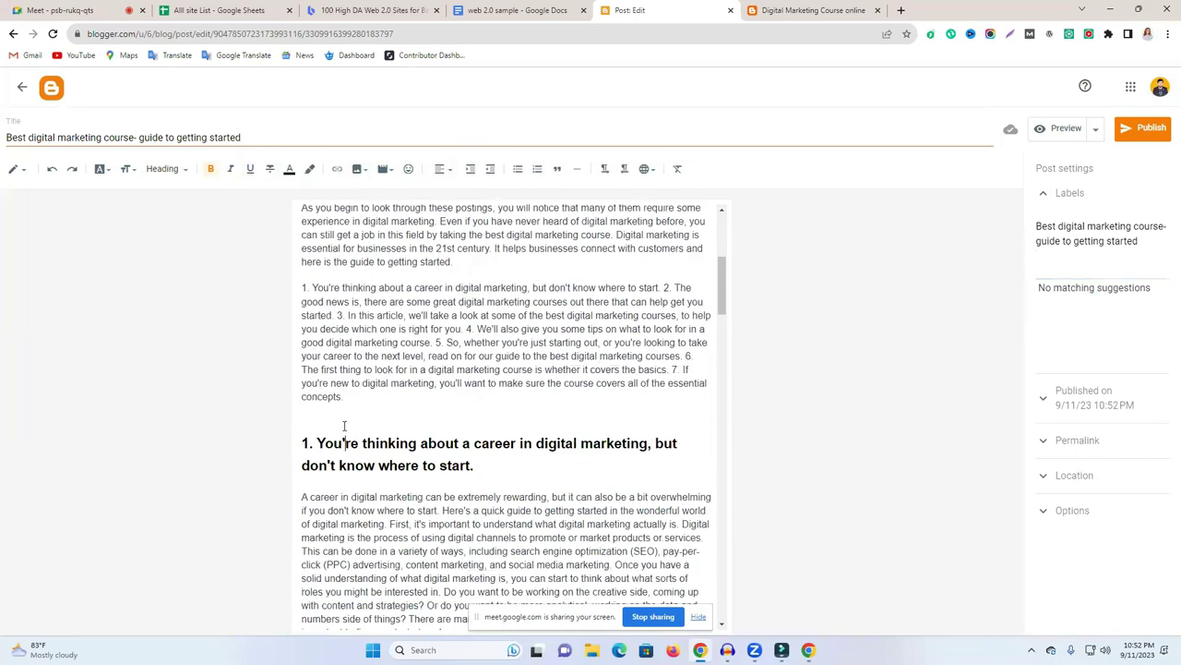
pyautogui.press('Return')
pyautogui.press('Return')
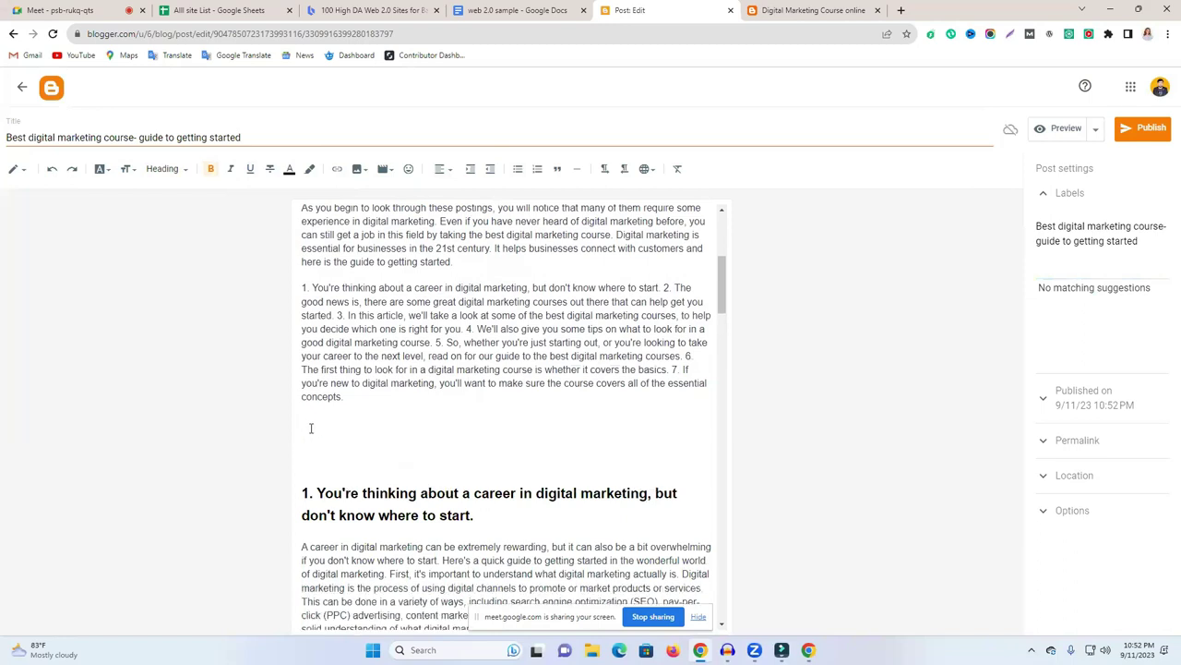
# Upload the Green and Blue promotion image from the computer into Add Images.
pyautogui.click(358, 169)
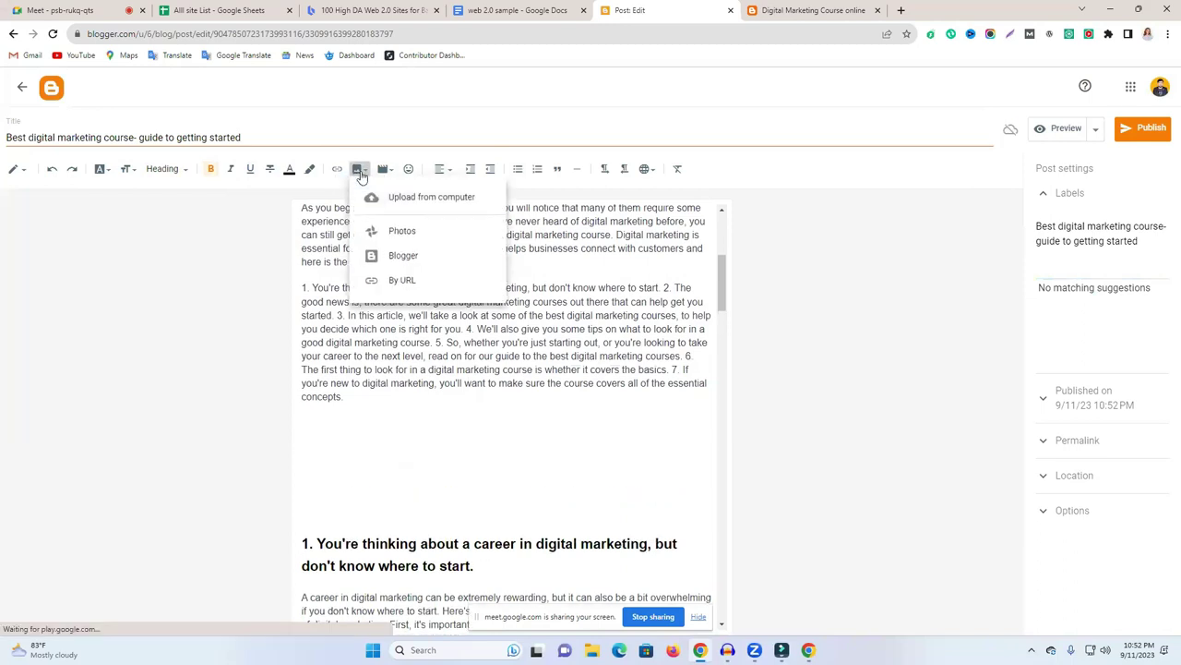
pyautogui.click(435, 199)
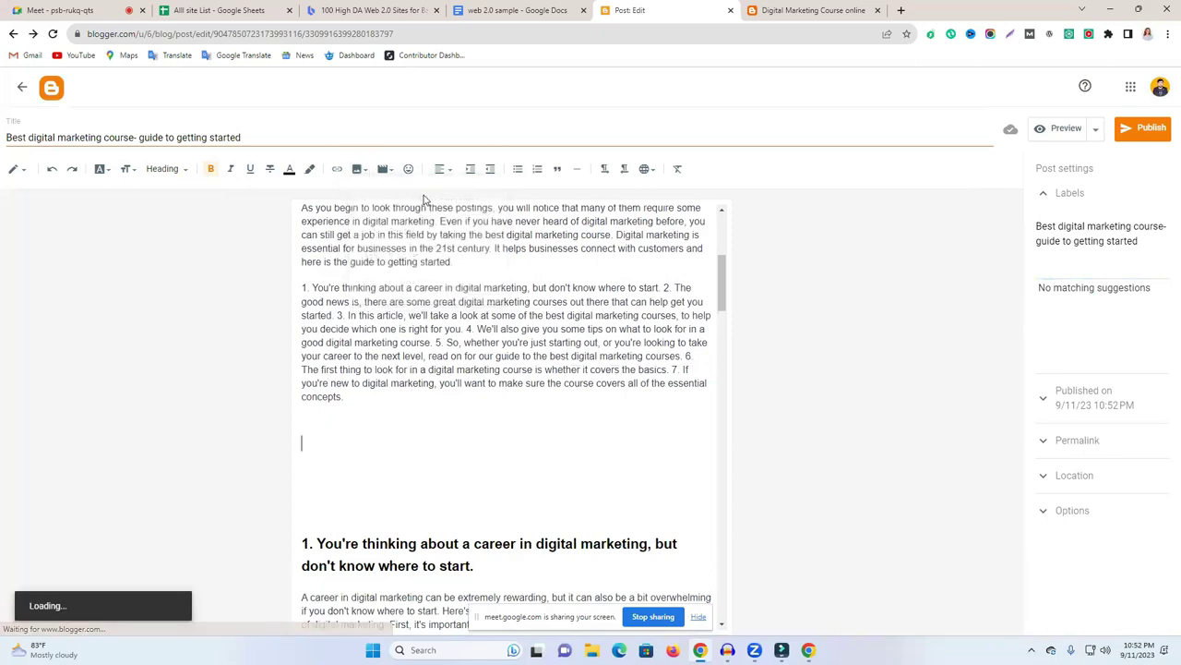
pyautogui.click(325, 237)
pyautogui.scroll(-3, 323, 239)
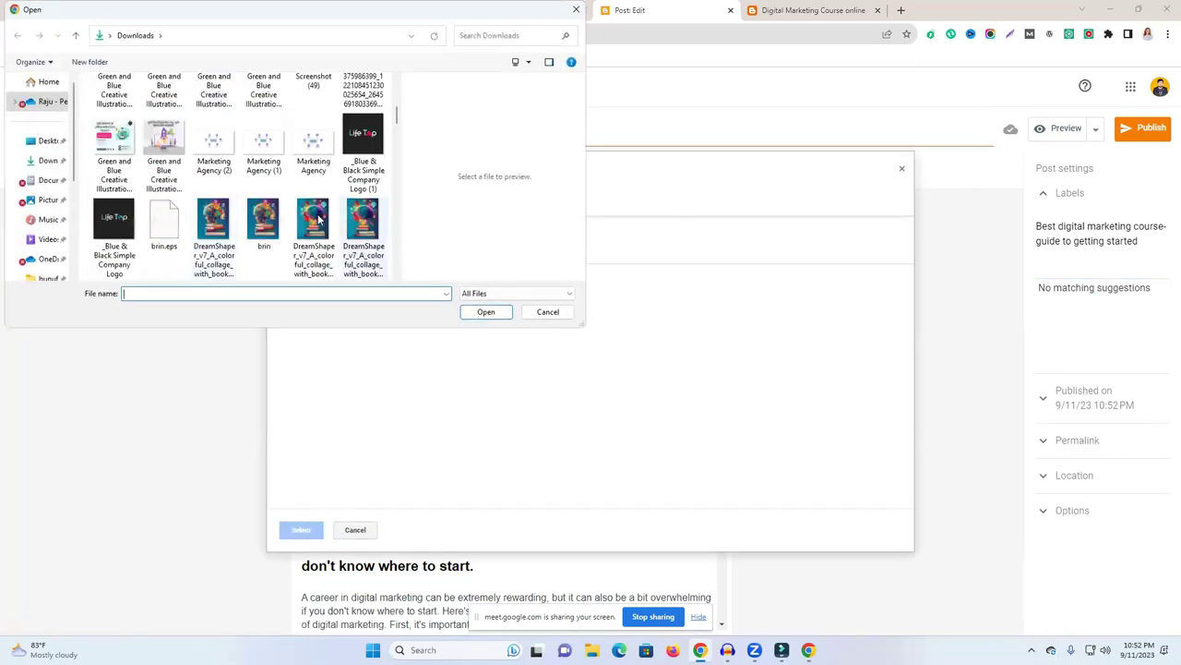
pyautogui.click(111, 138)
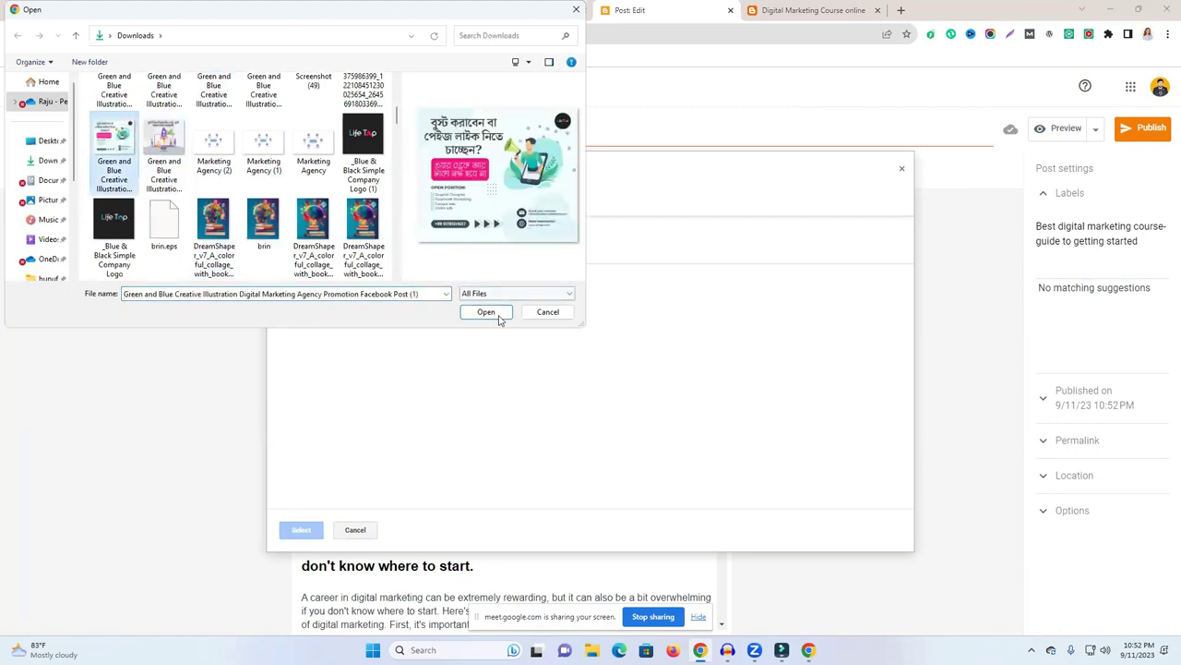
pyautogui.click(485, 312)
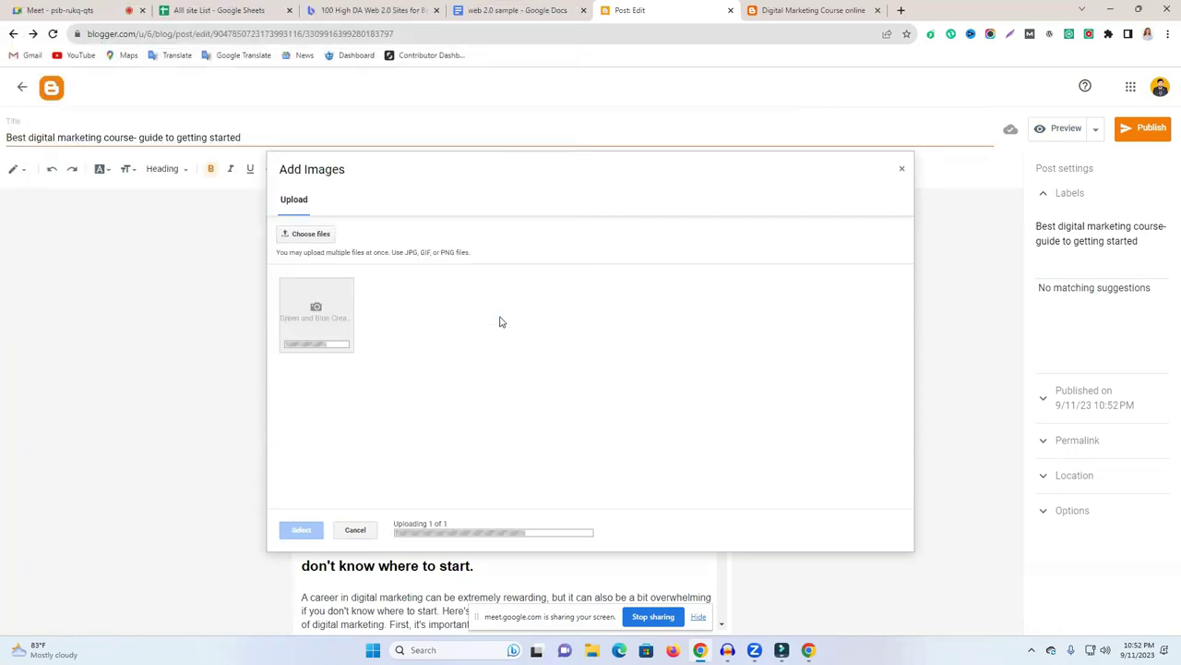
pyautogui.click(901, 10)
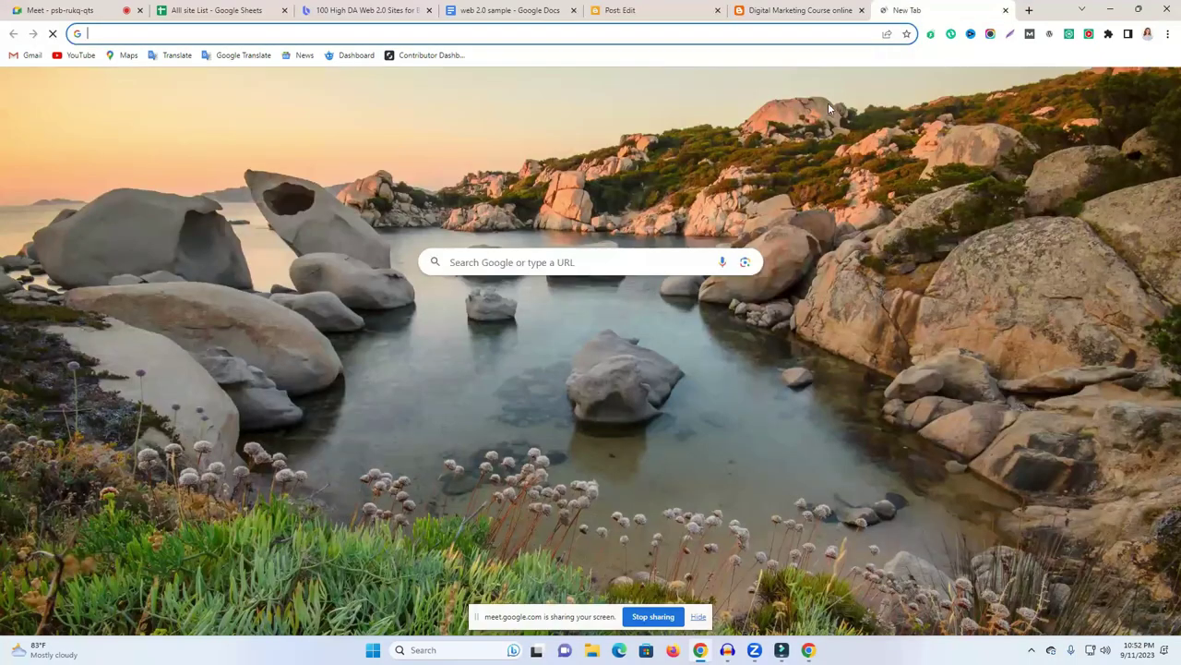
# Copy the share link of the channel's AI logo design video, then close YouTube.
pyautogui.click(624, 310)
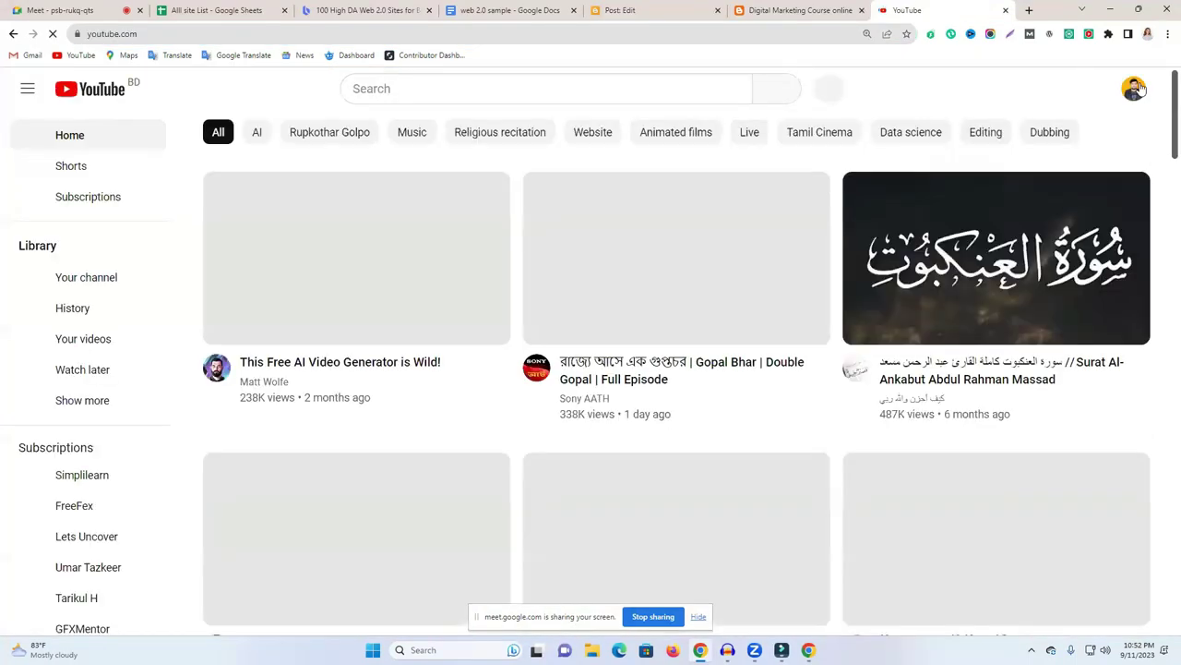
pyautogui.click(1135, 88)
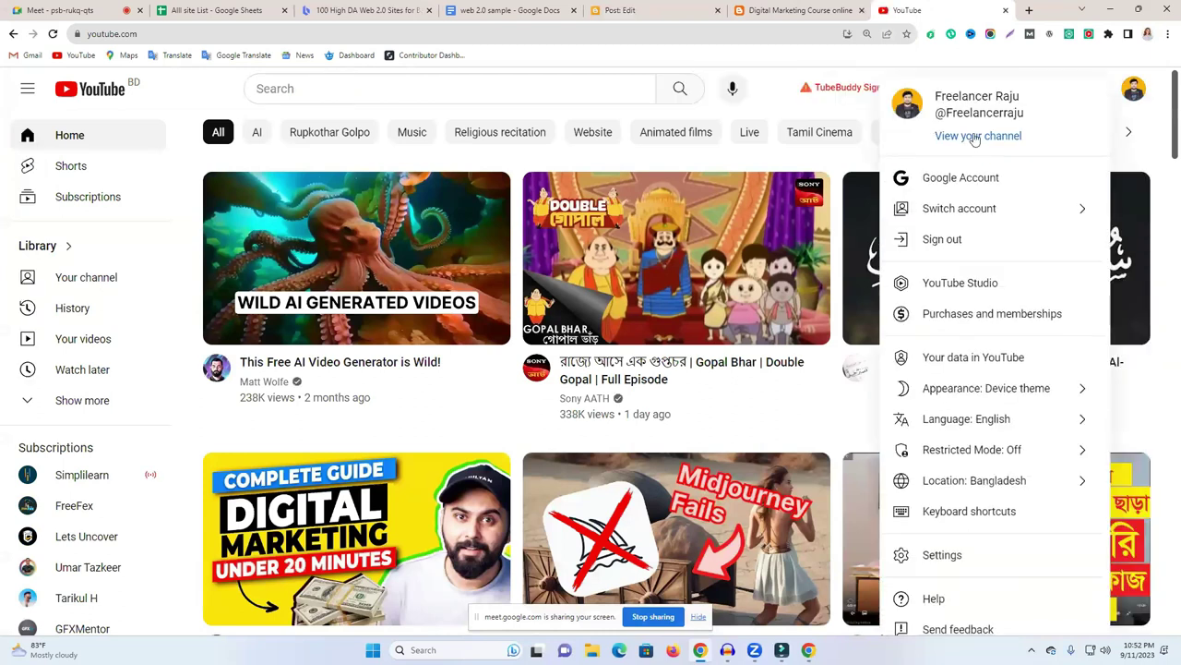
pyautogui.click(975, 137)
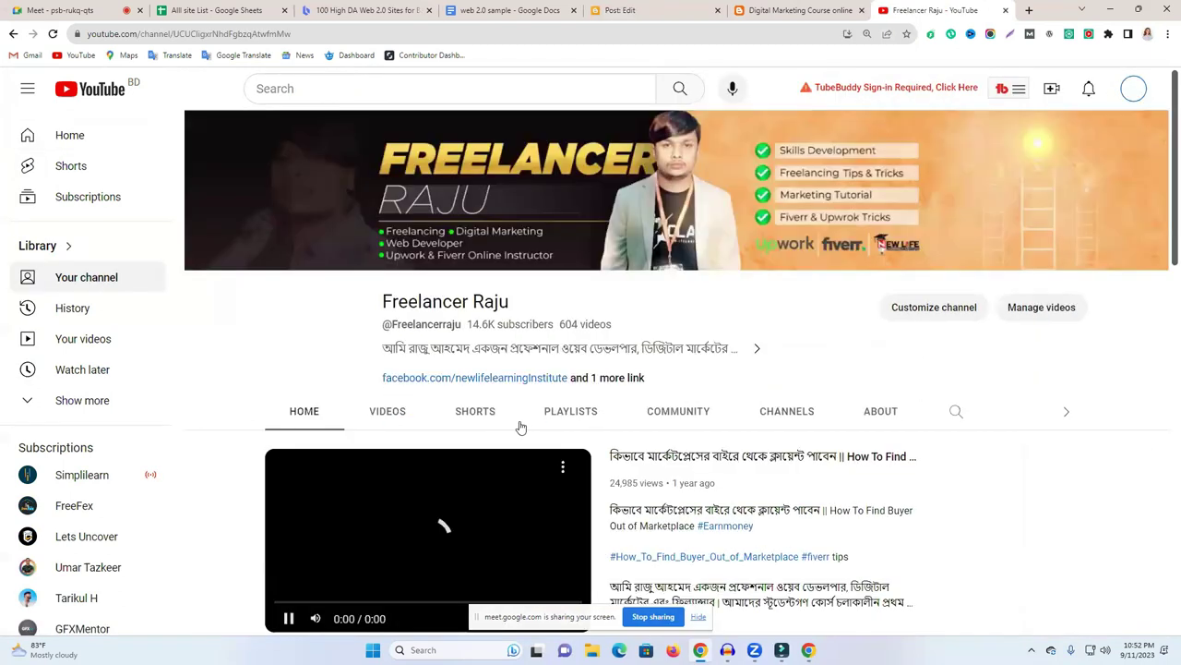
pyautogui.scroll(-3, 546, 498)
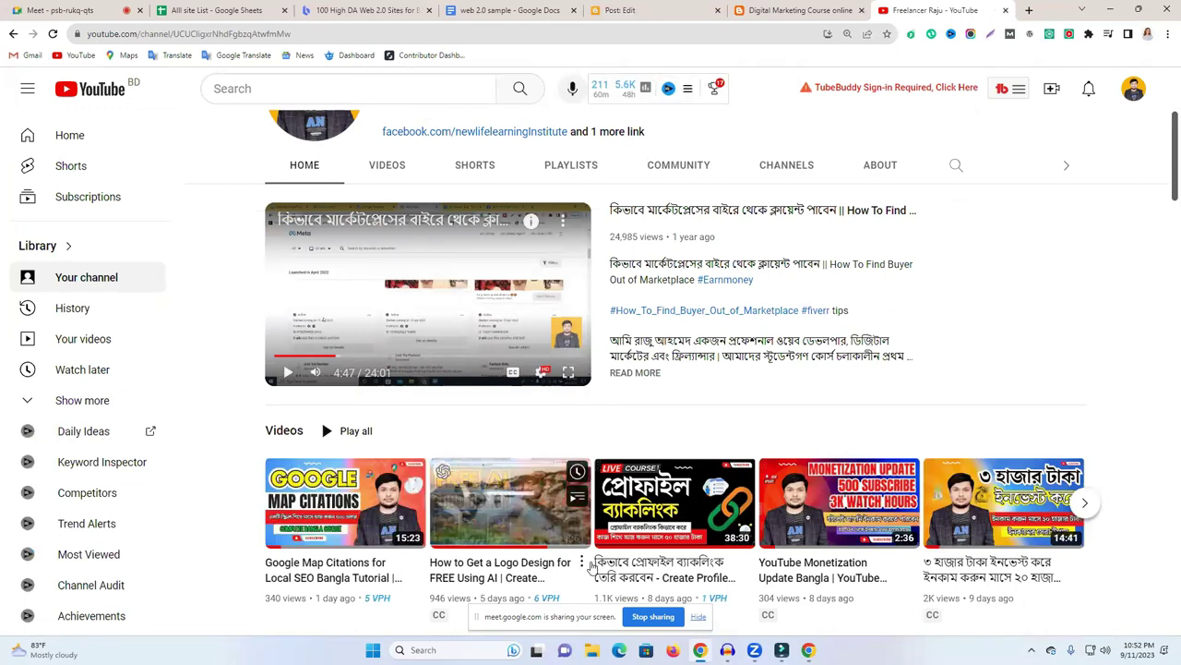
pyautogui.click(583, 562)
pyautogui.click(625, 525)
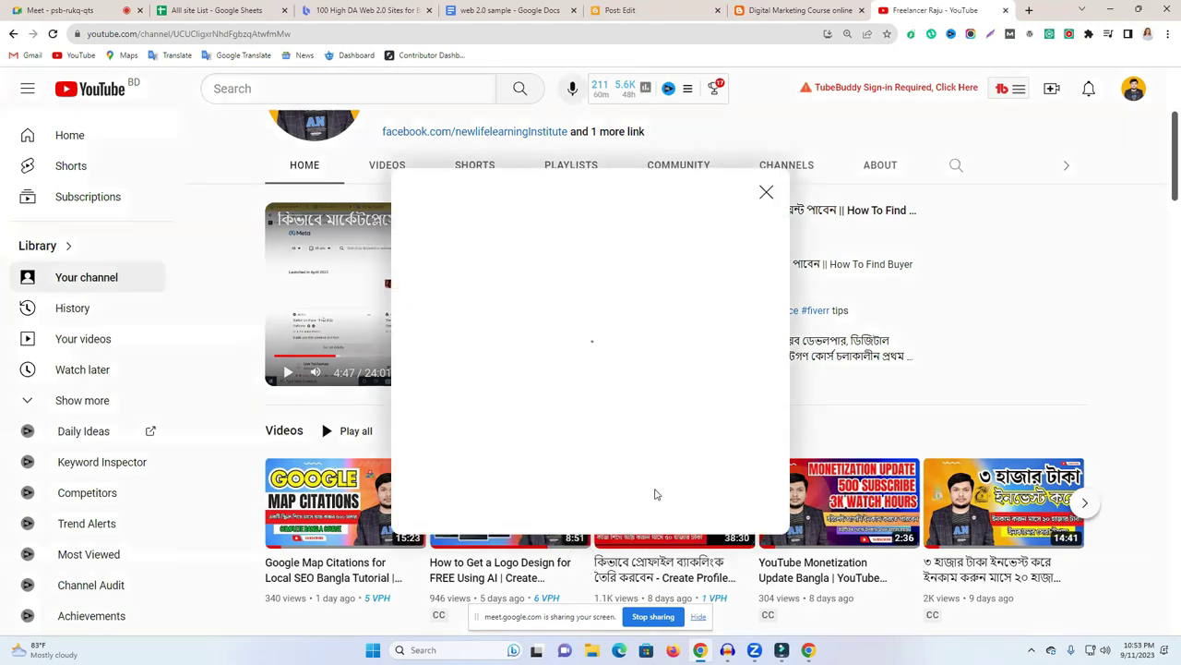
pyautogui.click(1005, 10)
pyautogui.click(340, 316)
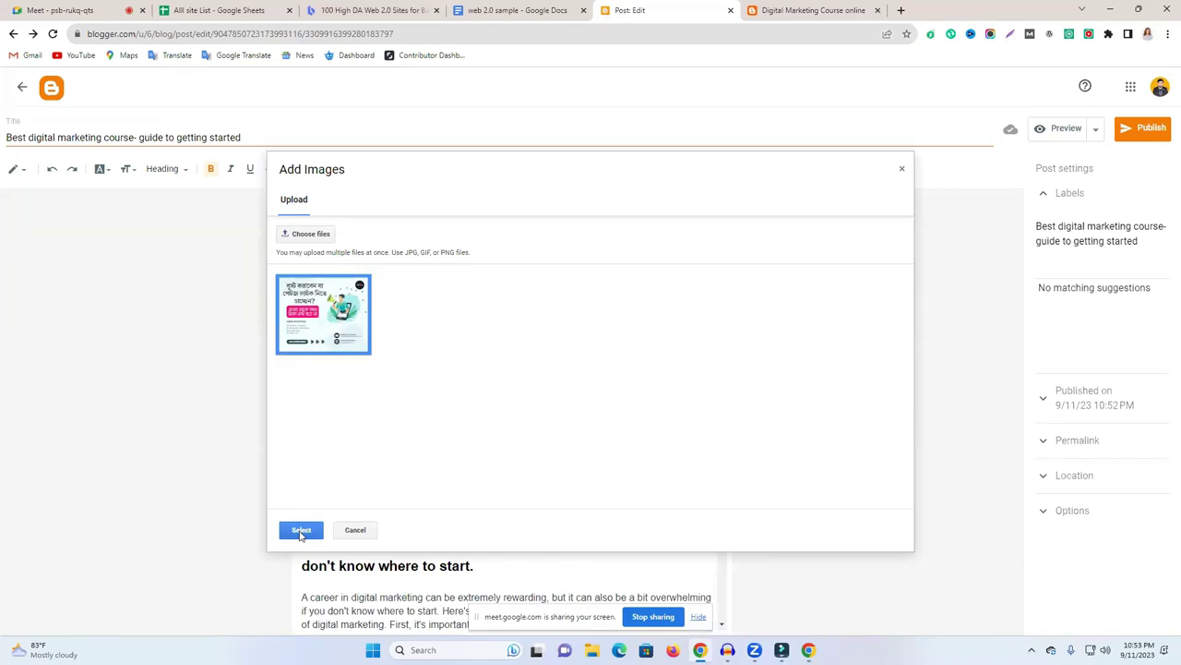
# Insert the Green and Blue promo image above section 1 and drag its corners to enlarge it.
pyautogui.click(300, 532)
pyautogui.scroll(-2, 536, 452)
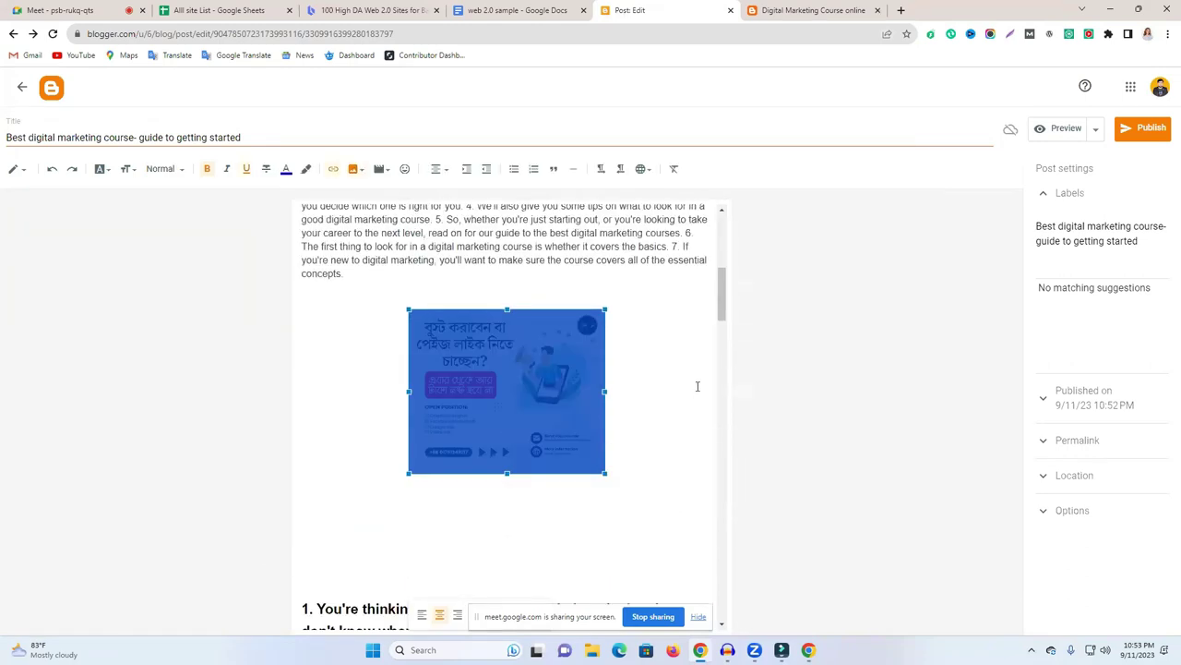
pyautogui.click(566, 366)
pyautogui.moveTo(604, 473); pyautogui.dragTo(694, 546)
pyautogui.moveTo(359, 552); pyautogui.dragTo(308, 561)
pyautogui.click(751, 400)
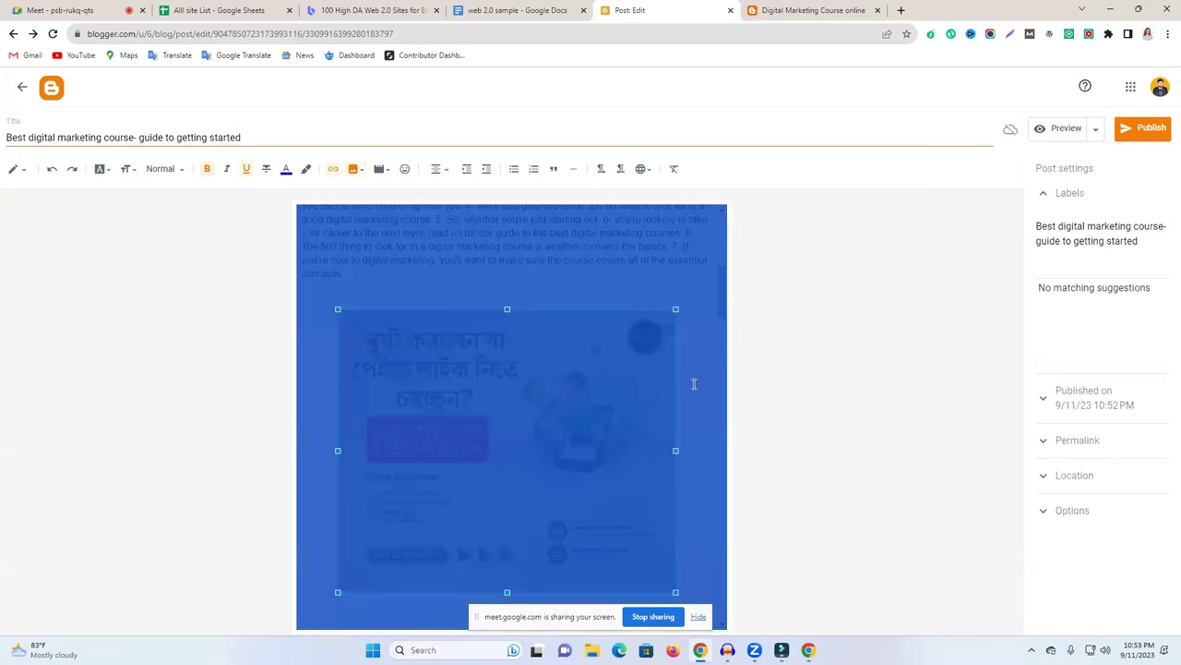
pyautogui.scroll(4, 664, 430)
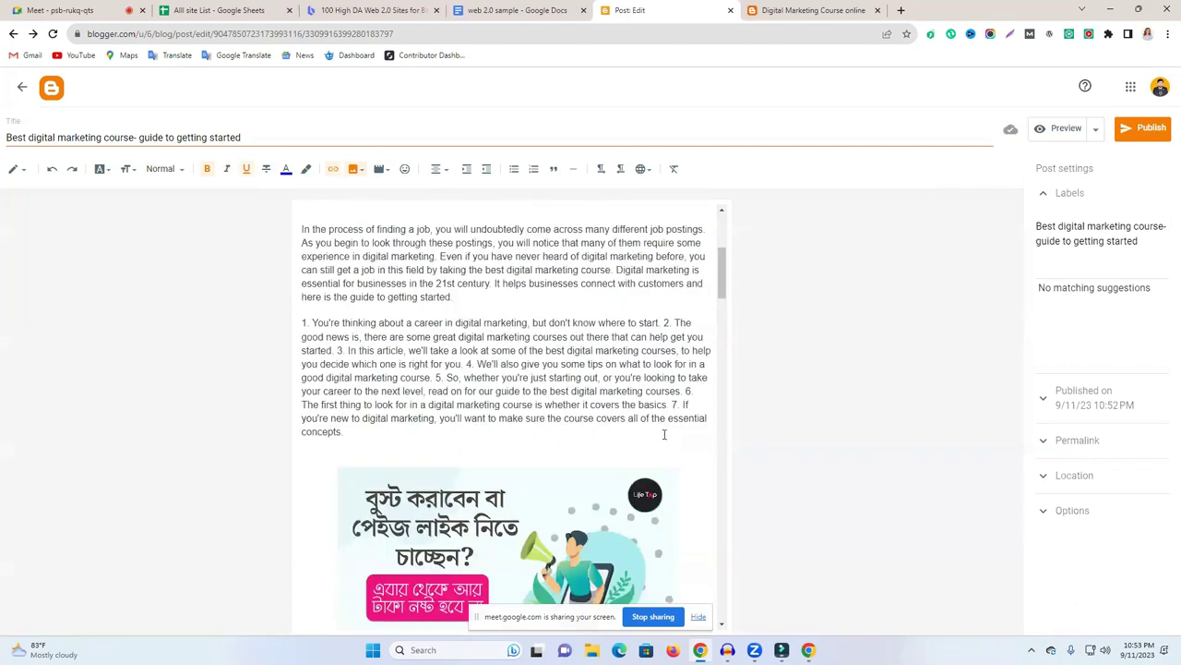
pyautogui.scroll(-6, 664, 434)
pyautogui.scroll(-7, 665, 434)
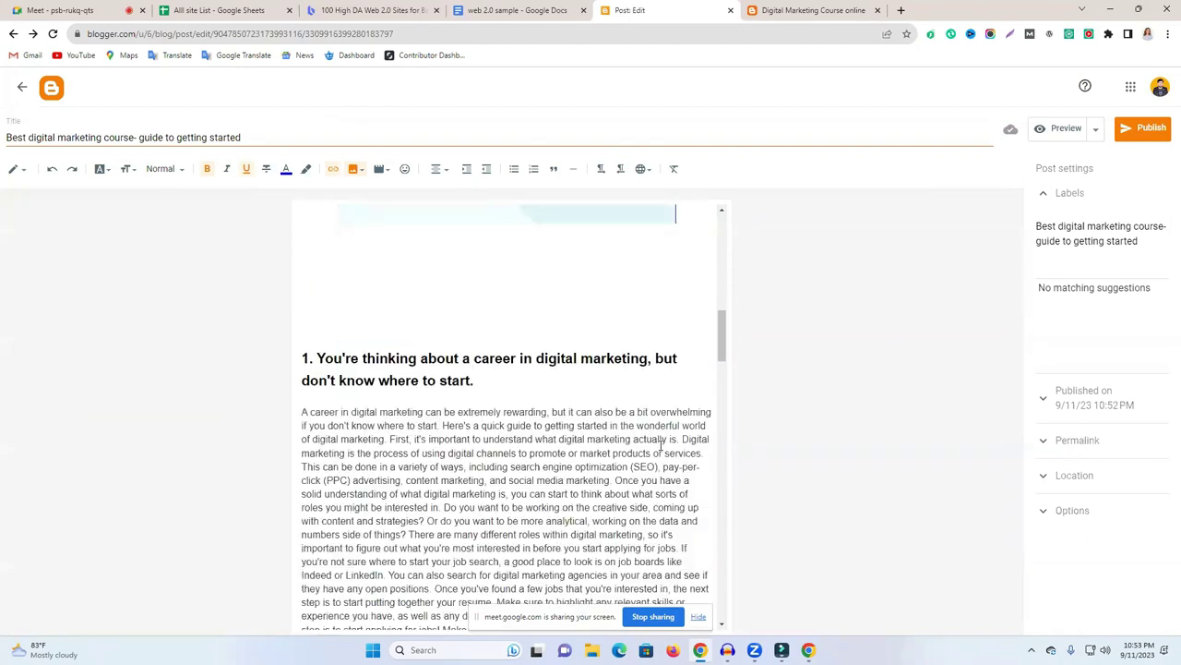
pyautogui.click(470, 377)
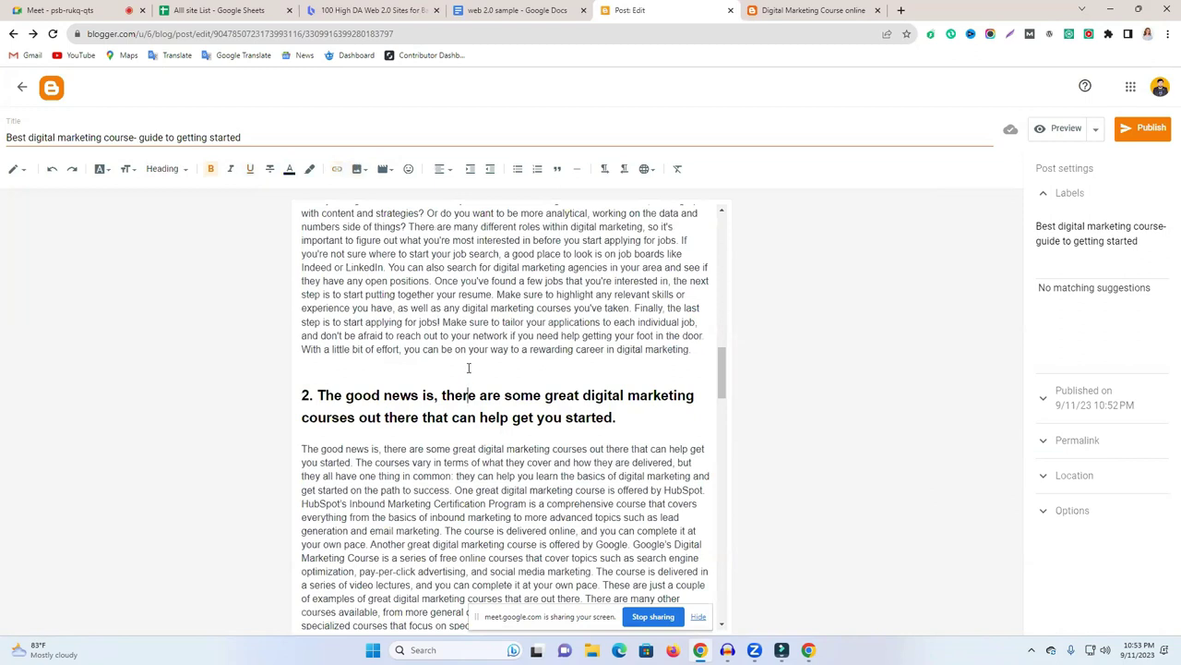
pyautogui.click(711, 358)
# Insert the AI logo design YouTube video above the second section heading by searching its pasted link.
pyautogui.press('Return')
pyautogui.press('Return')
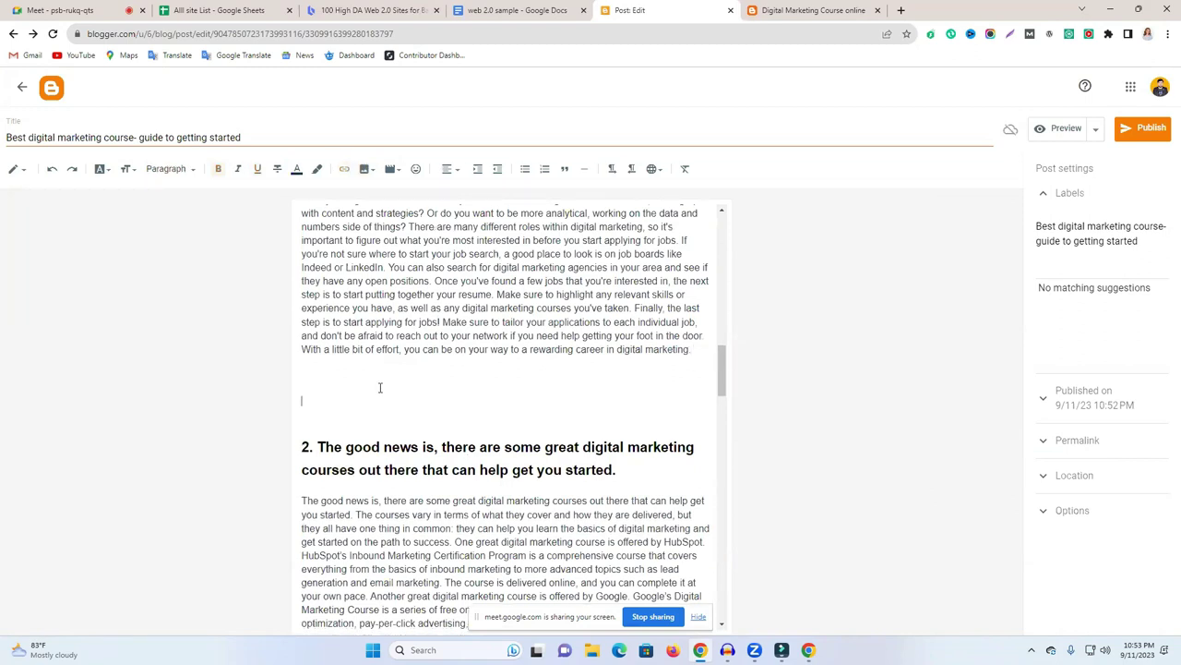
pyautogui.click(390, 169)
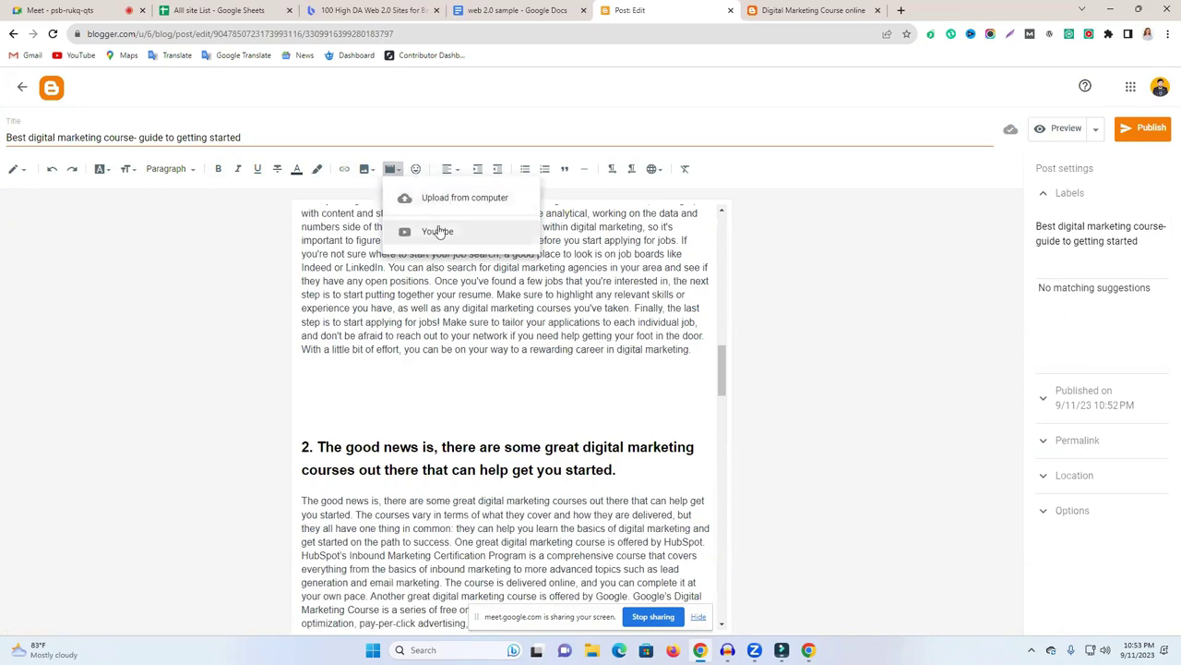
pyautogui.click(439, 231)
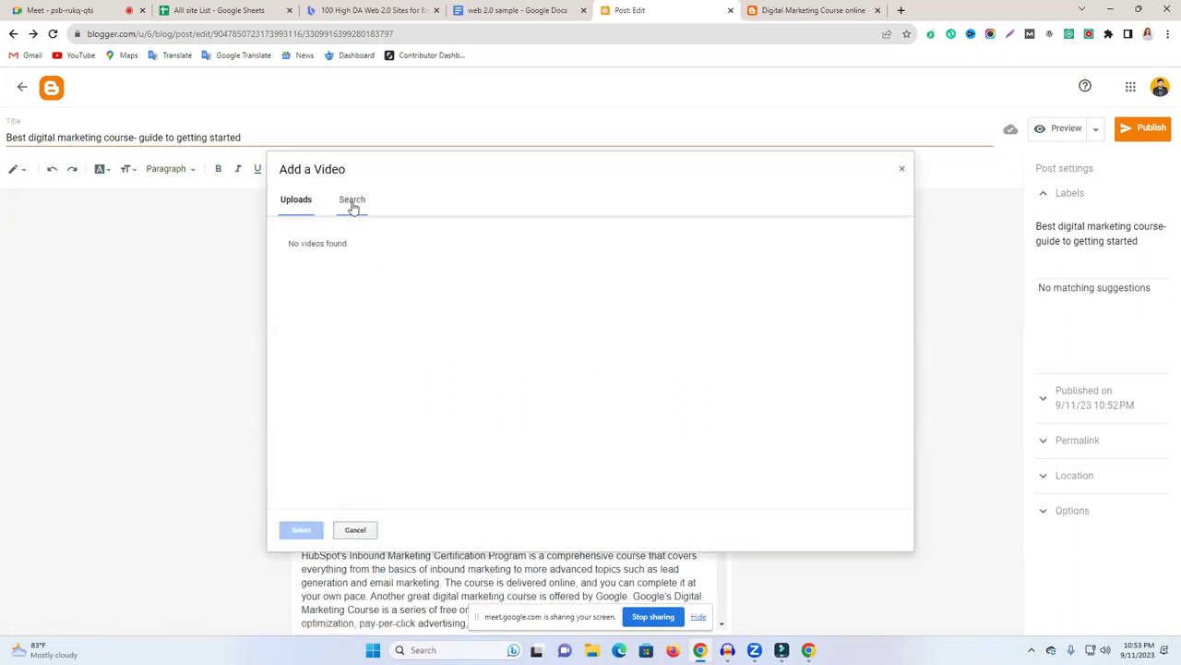
pyautogui.click(352, 199)
pyautogui.hotkey('ctrl', 'v')
pyautogui.press('Return')
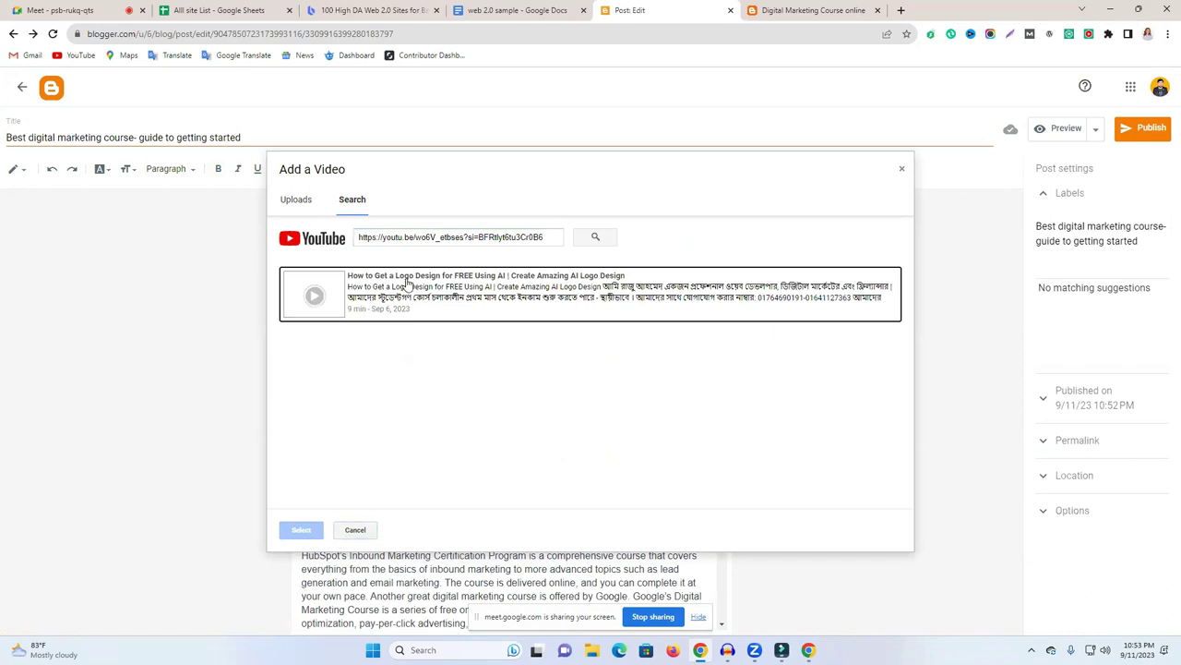
pyautogui.click(407, 286)
pyautogui.click(302, 529)
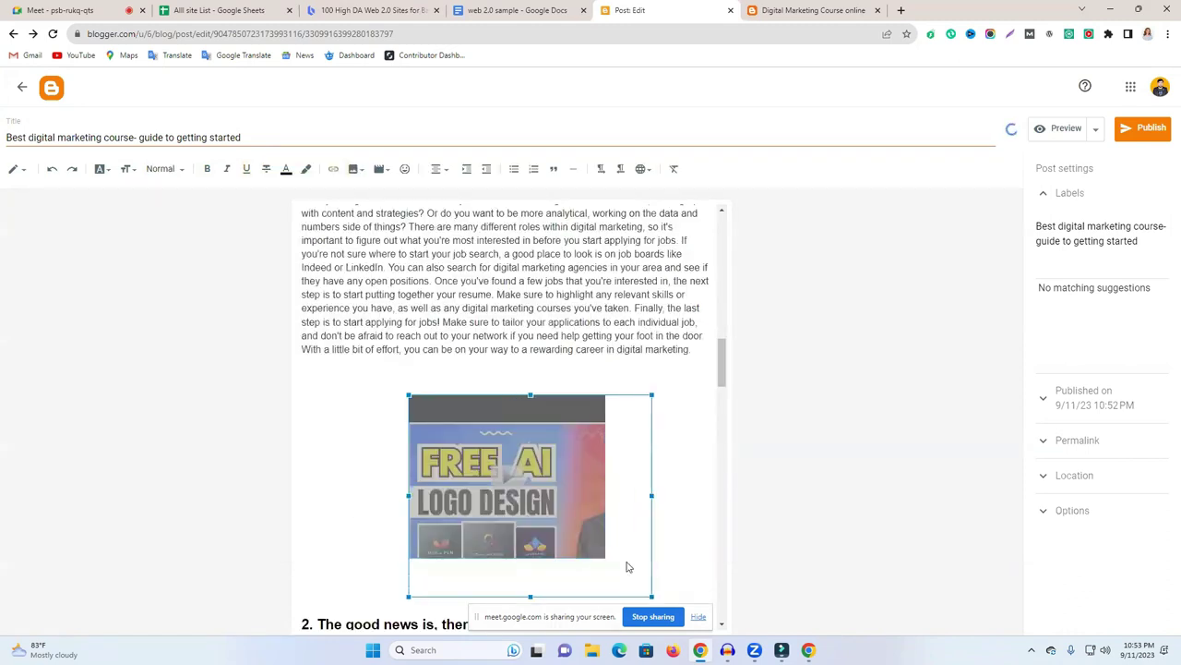
# Resize the embedded video so it fits the post's text width.
pyautogui.moveTo(352, 390); pyautogui.dragTo(316, 425)
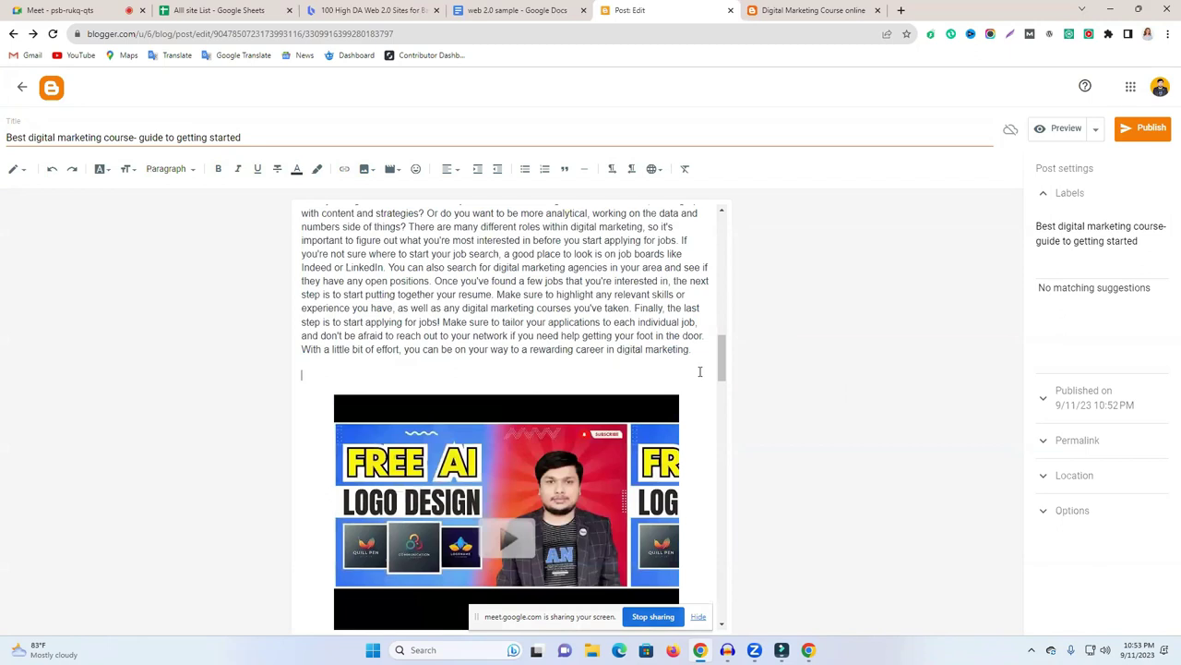
pyautogui.scroll(-2, 757, 371)
pyautogui.click(660, 429)
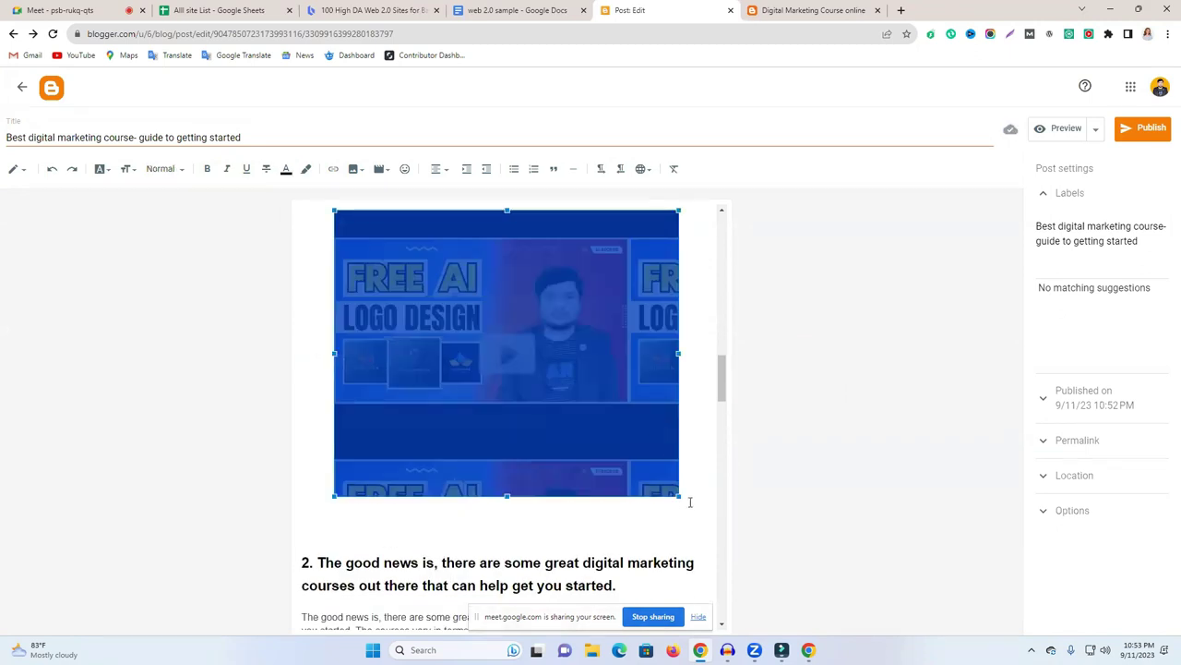
pyautogui.moveTo(681, 498); pyautogui.dragTo(606, 434)
pyautogui.click(707, 363)
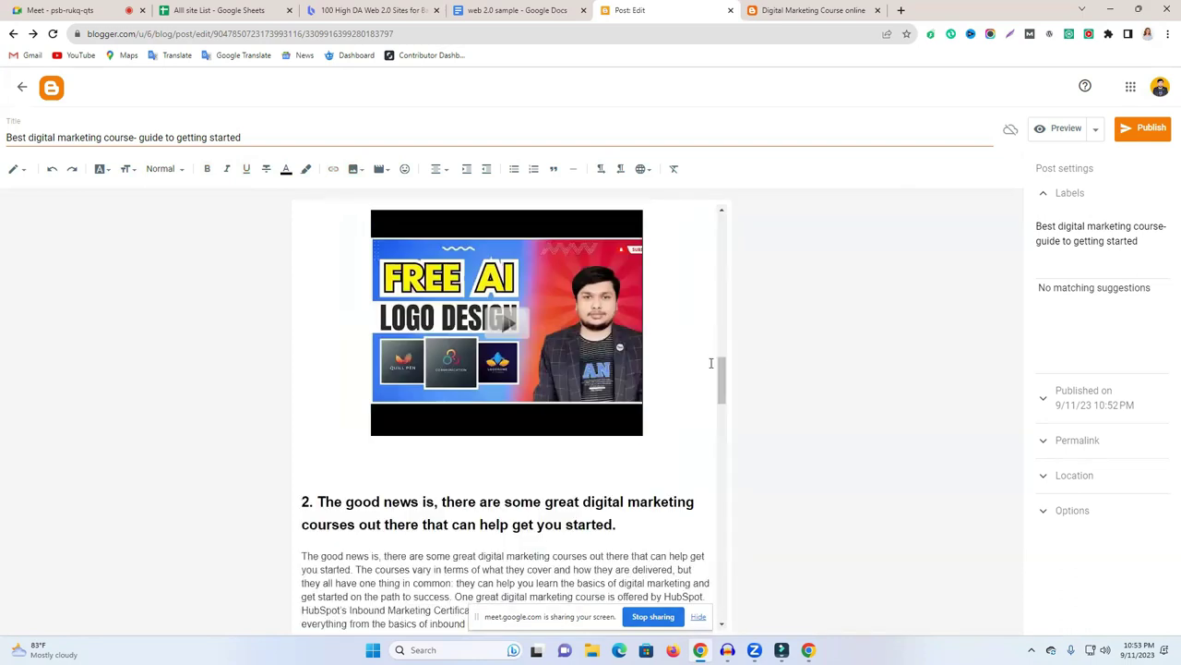
# Bold the closing word 'More' and select the 'buy now course' phrase above section 7.
pyautogui.scroll(10, 692, 434)
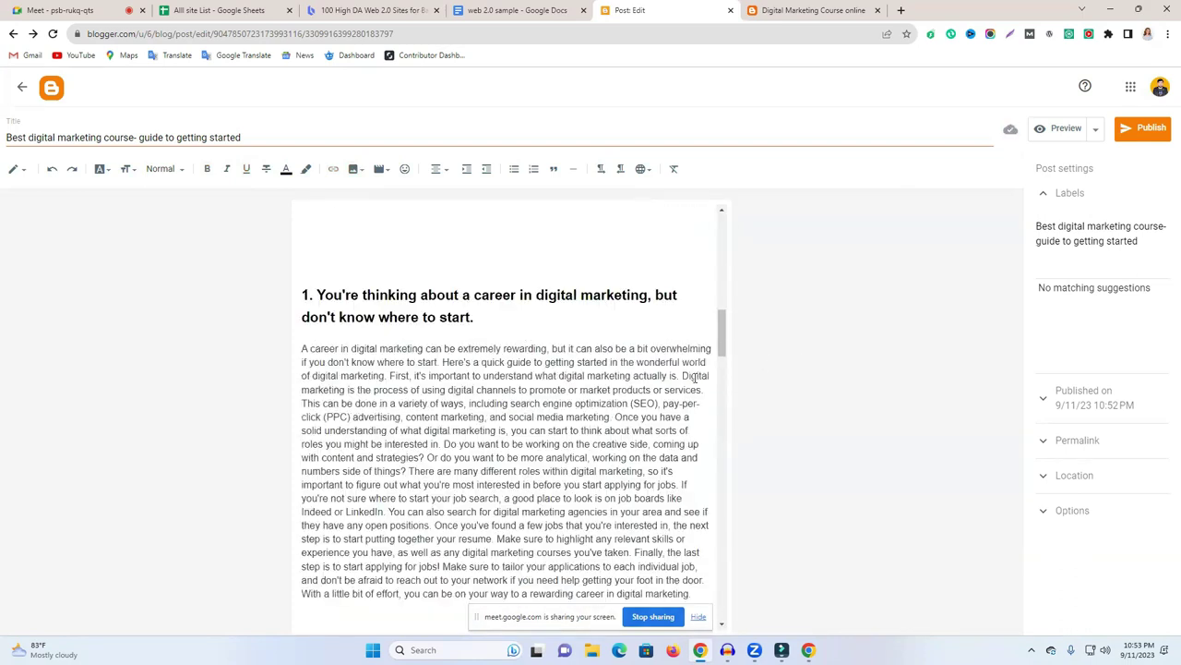
pyautogui.scroll(10, 456, 255)
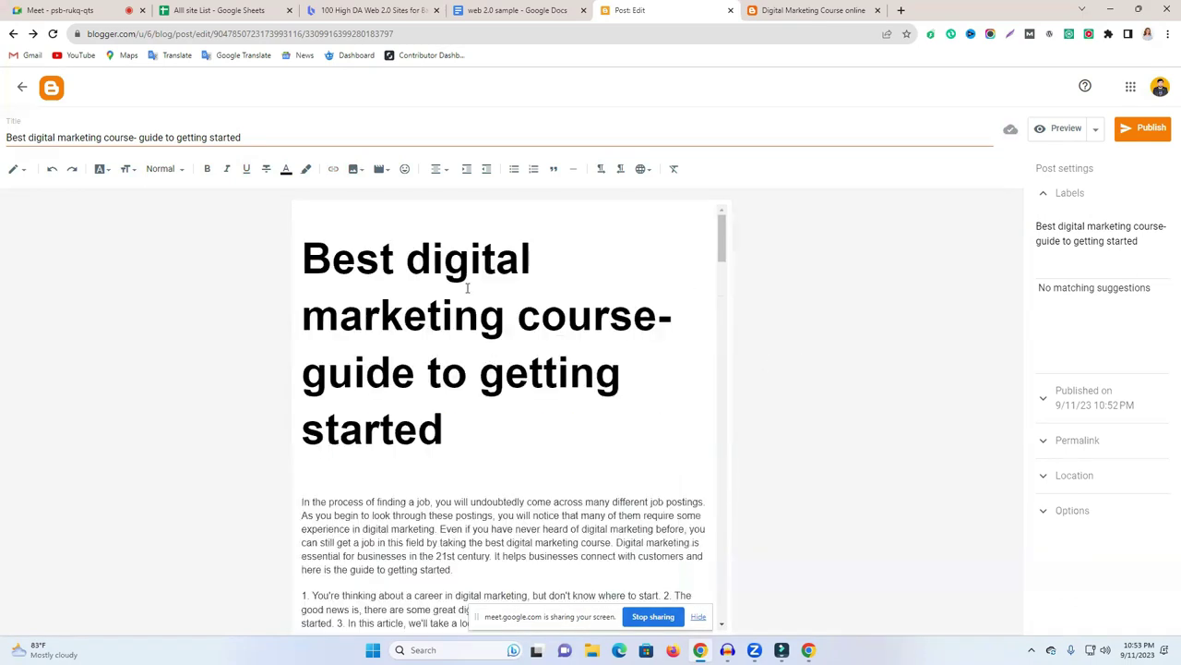
pyautogui.scroll(-2, 535, 345)
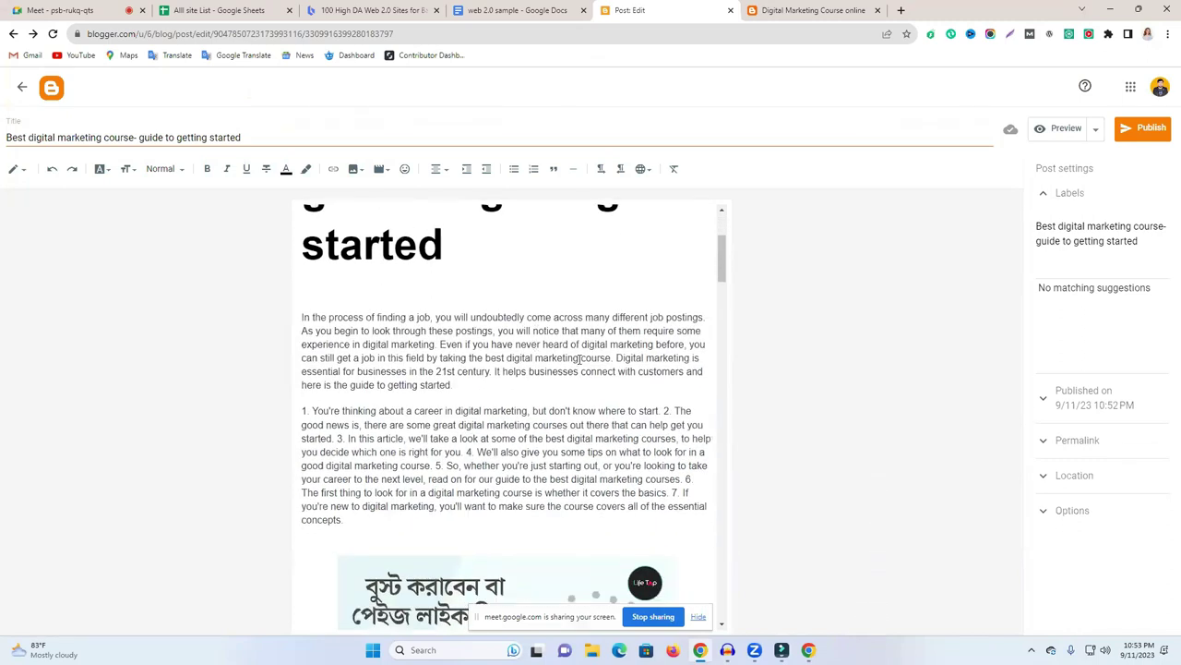
pyautogui.scroll(-3, 580, 358)
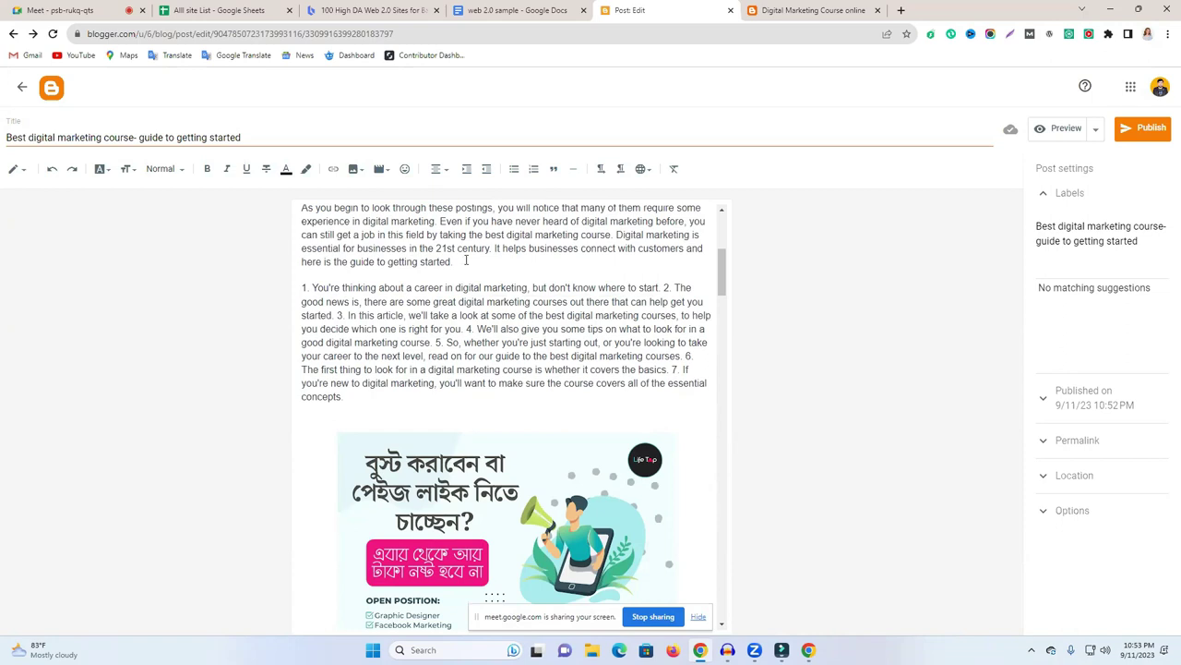
pyautogui.scroll(-1, 466, 262)
pyautogui.scroll(2, 470, 313)
pyautogui.scroll(-5, 490, 338)
pyautogui.scroll(-12, 490, 338)
pyautogui.scroll(-15, 514, 406)
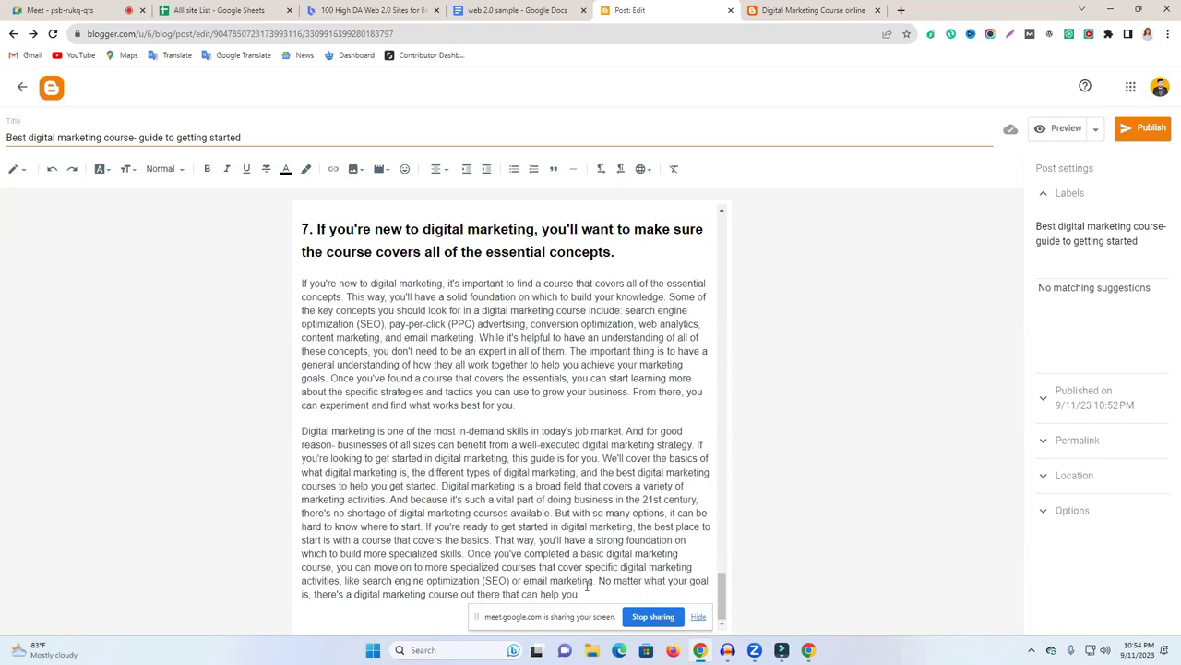
pyautogui.scroll(1, 587, 594)
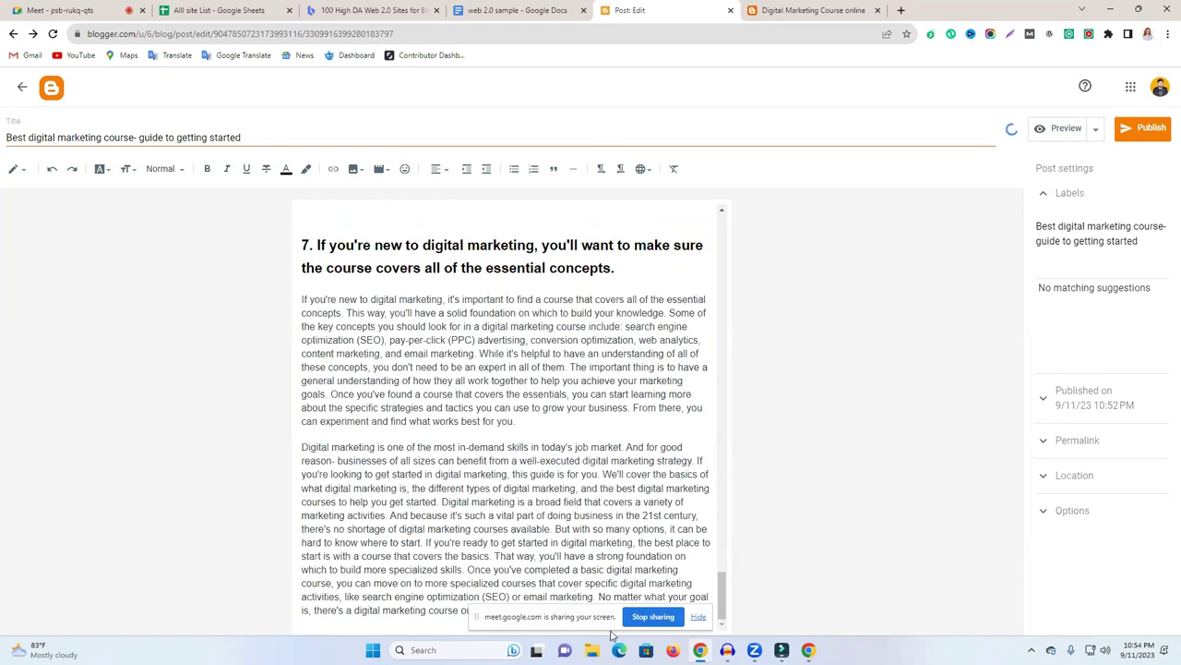
pyautogui.click(545, 637)
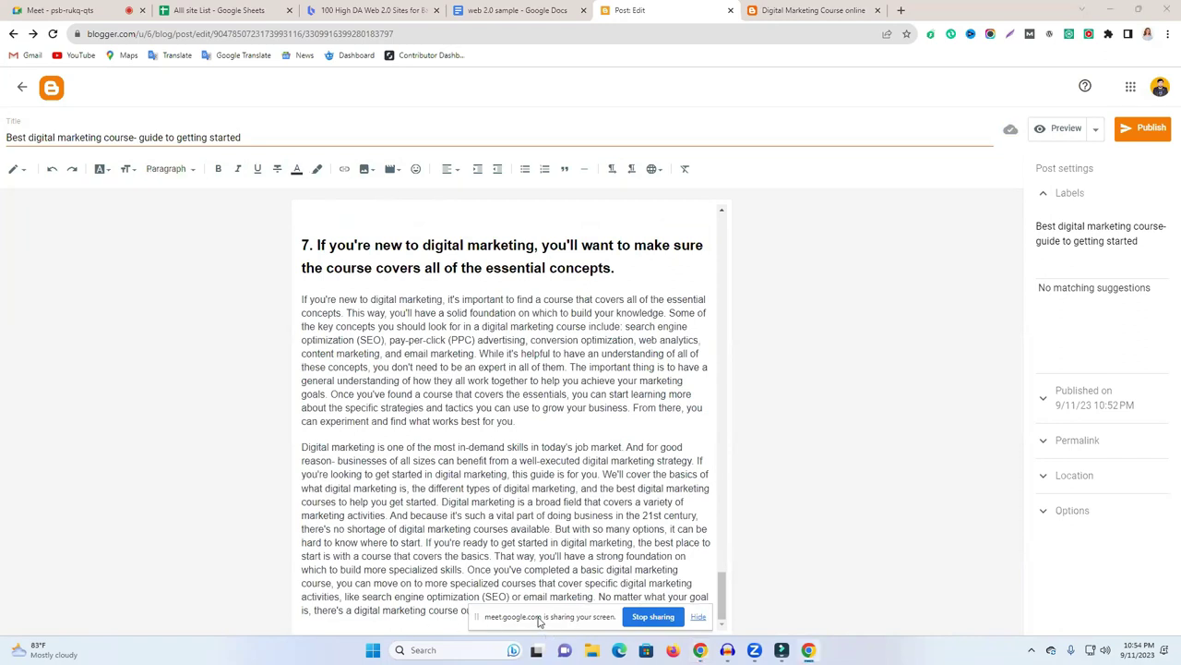
pyautogui.click(606, 618)
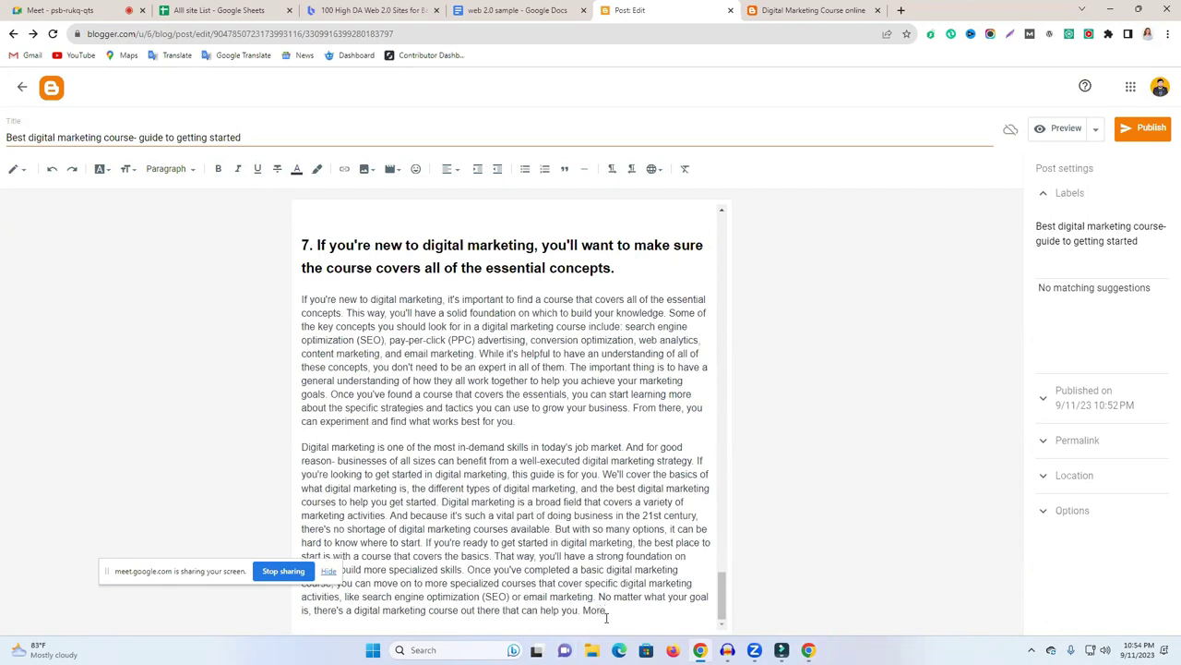
pyautogui.doubleClick(593, 610)
pyautogui.click(218, 169)
pyautogui.click(610, 611)
pyautogui.scroll(2, 635, 486)
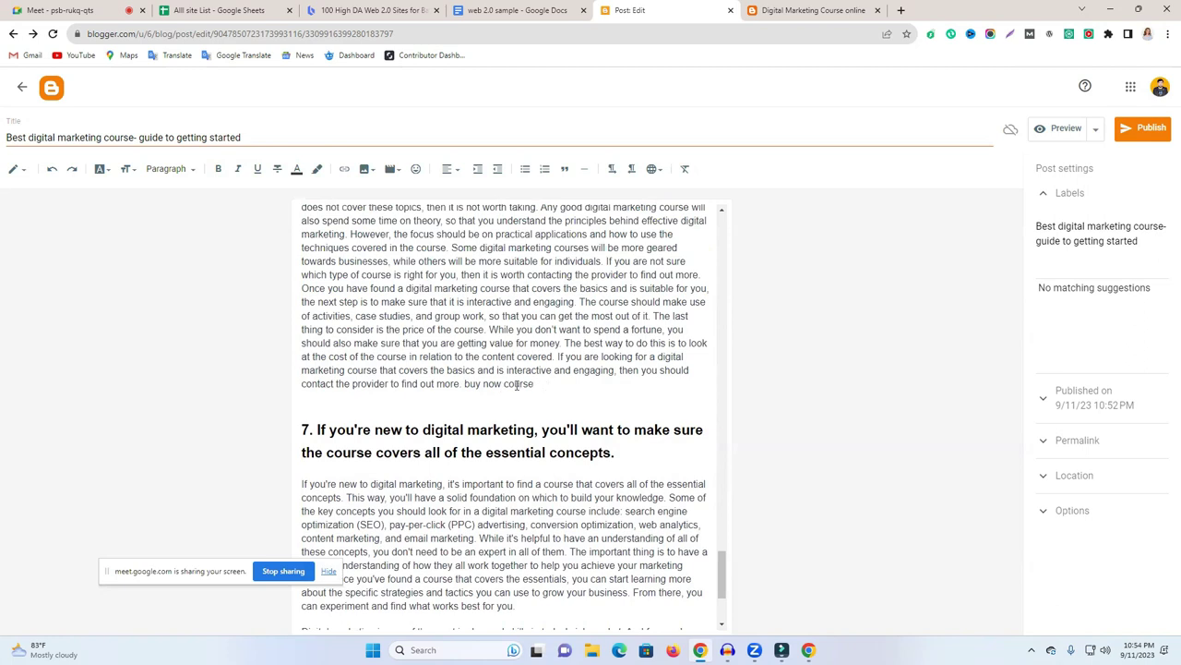
pyautogui.moveTo(534, 384); pyautogui.dragTo(466, 384)
# Make the phrase 'buy now course' bold and red.
pyautogui.click(218, 168)
pyautogui.click(298, 170)
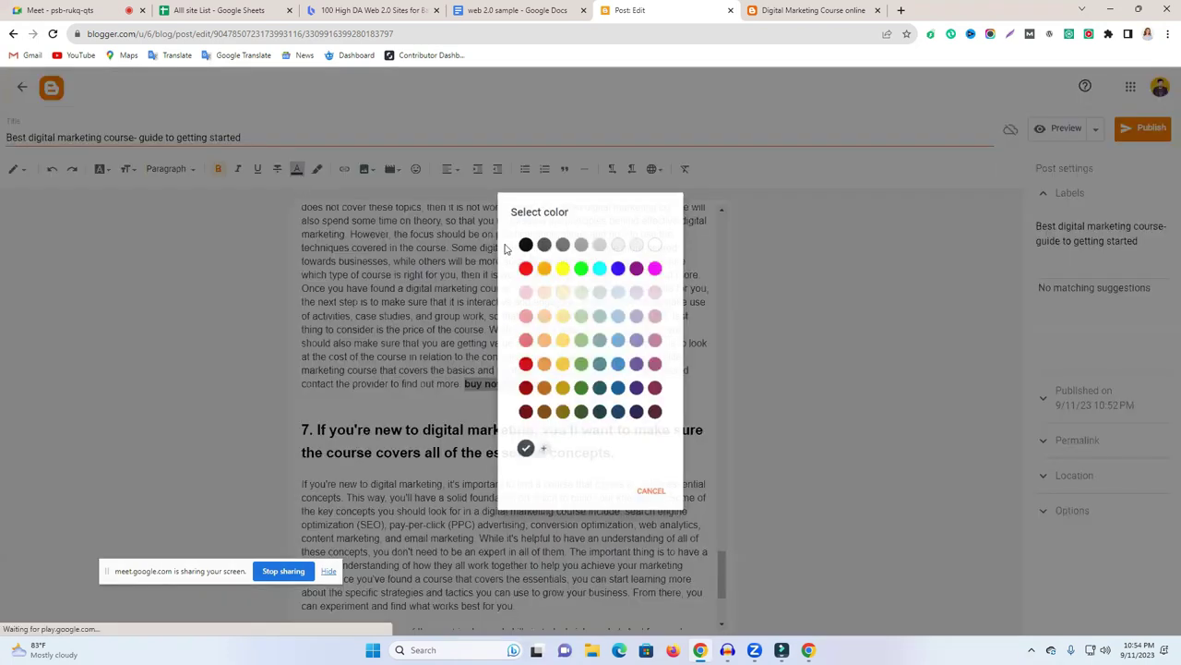
pyautogui.click(525, 268)
pyautogui.click(817, 289)
pyautogui.click(652, 373)
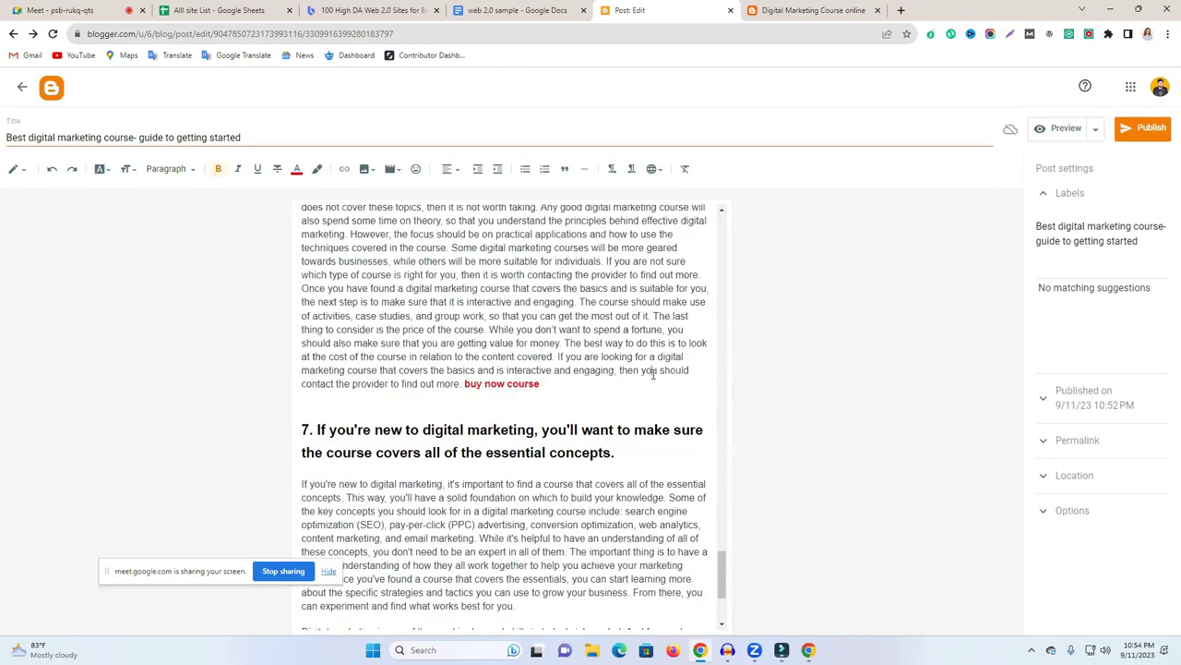
# Open a new blank browser tab with its address bar focused.
pyautogui.scroll(-2, 517, 416)
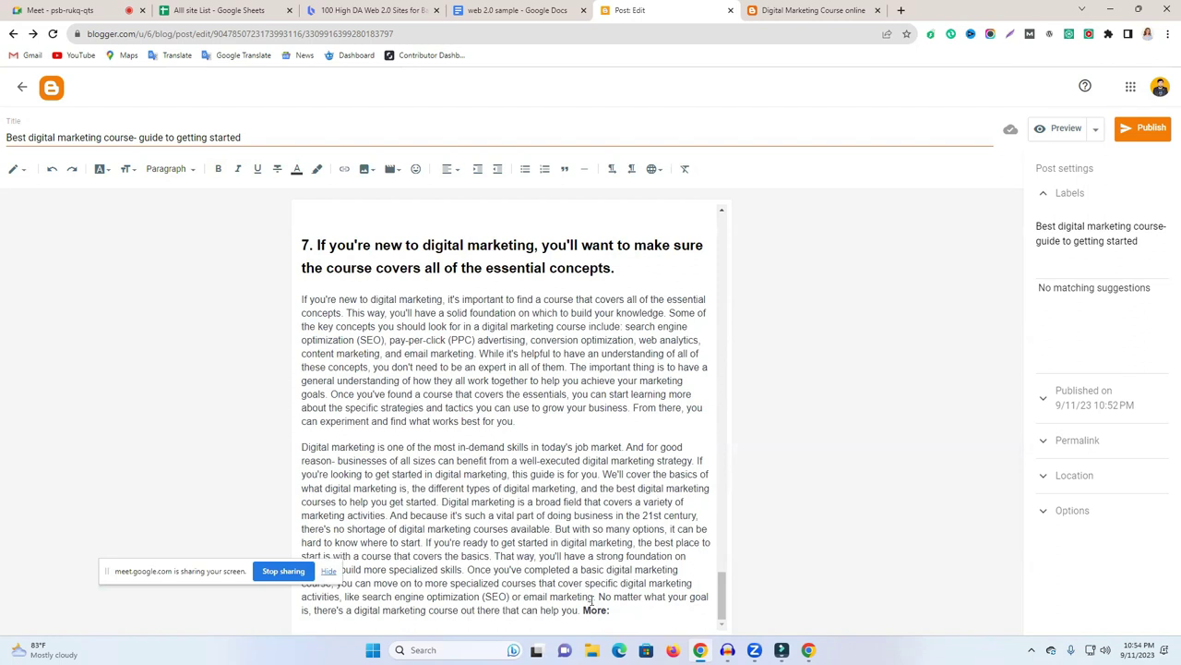
pyautogui.click(901, 10)
pyautogui.click(791, 32)
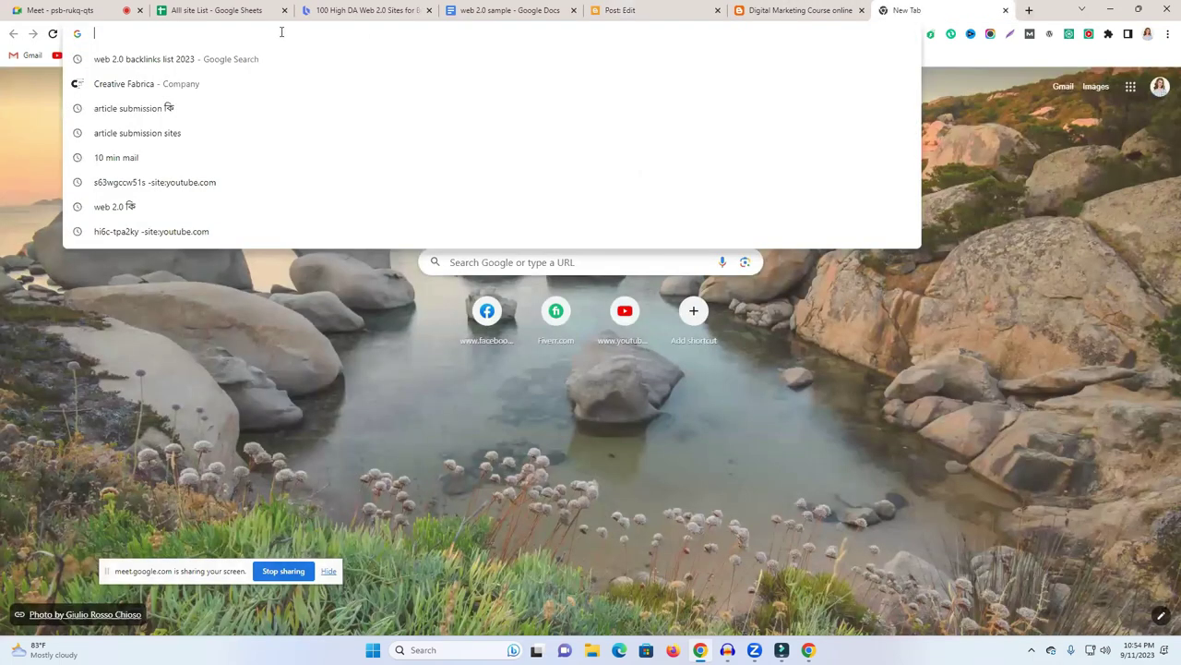
# Copy the URL of newlifelearningitinstitute.com's ডিজিটাল মার্কেটিং course page, then return to the post editor.
pyautogui.write('n')
pyautogui.press('Return')
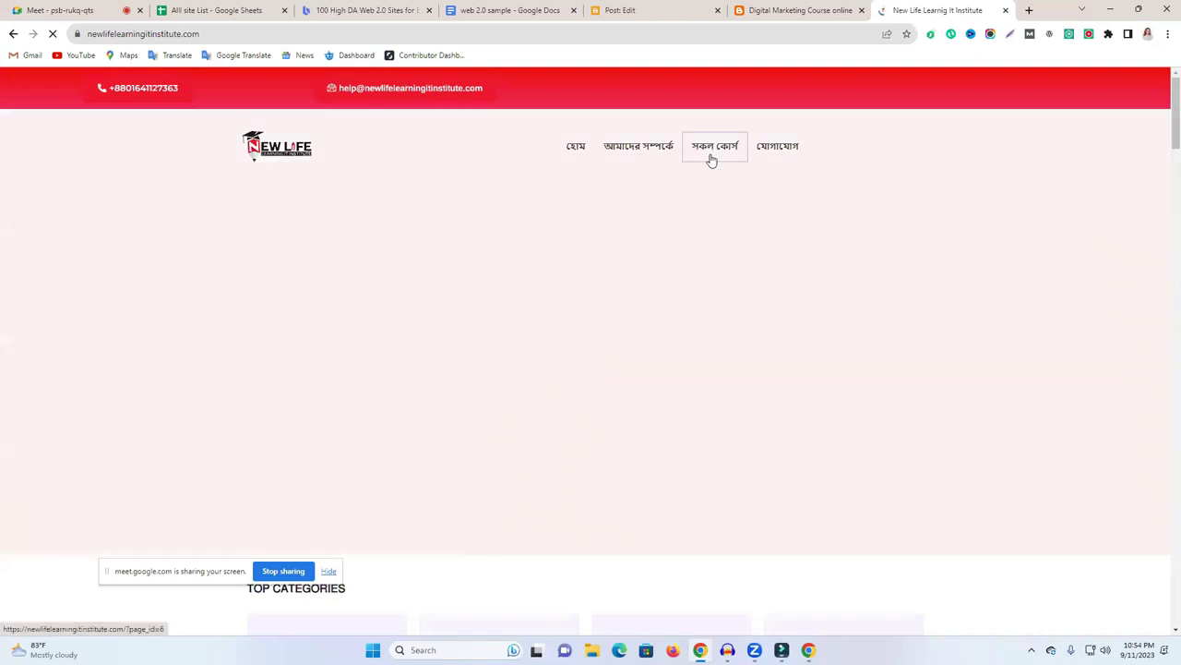
pyautogui.click(711, 157)
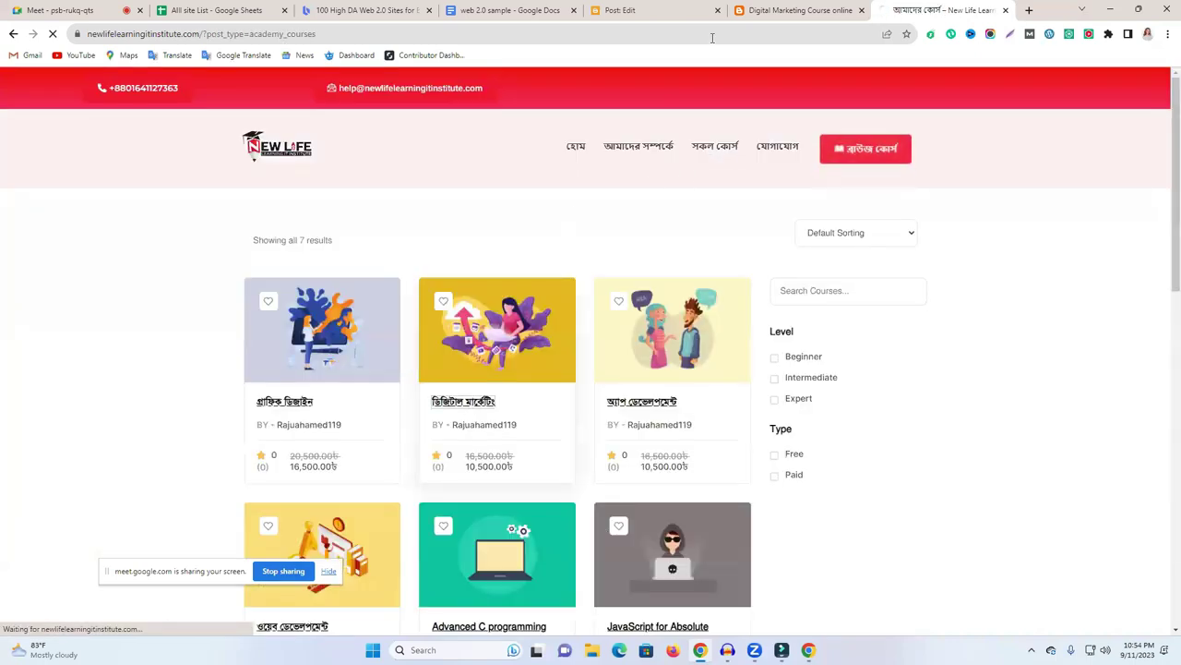
pyautogui.click(470, 406)
pyautogui.click(659, 39)
pyautogui.rightClick(659, 39)
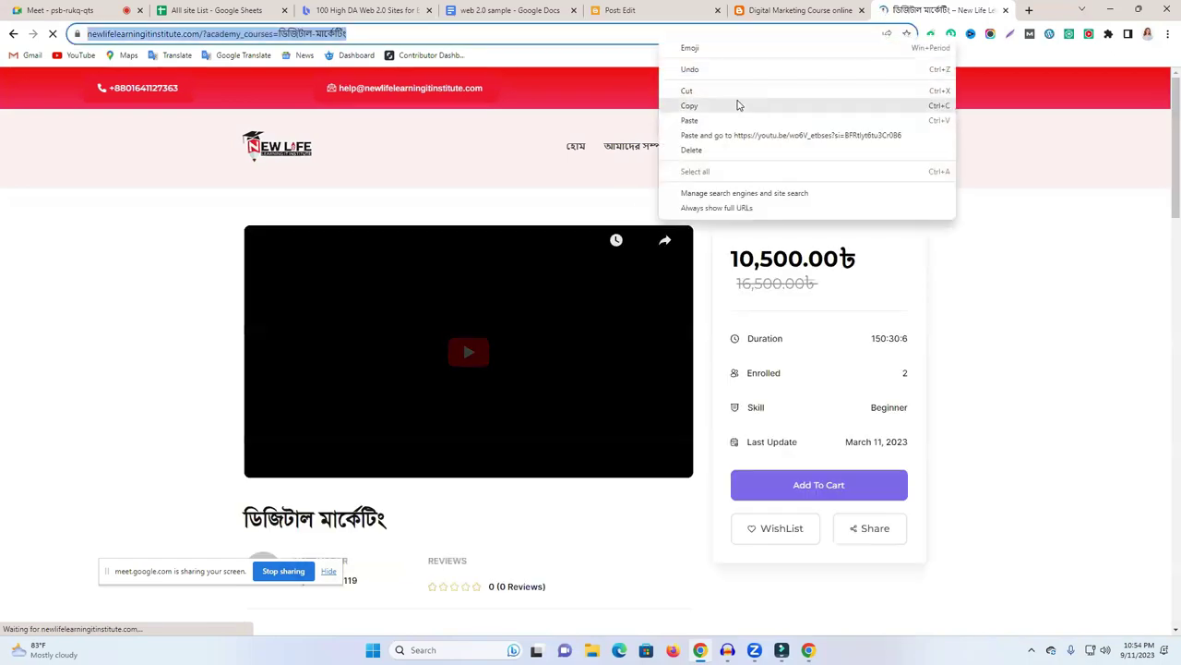
pyautogui.click(738, 103)
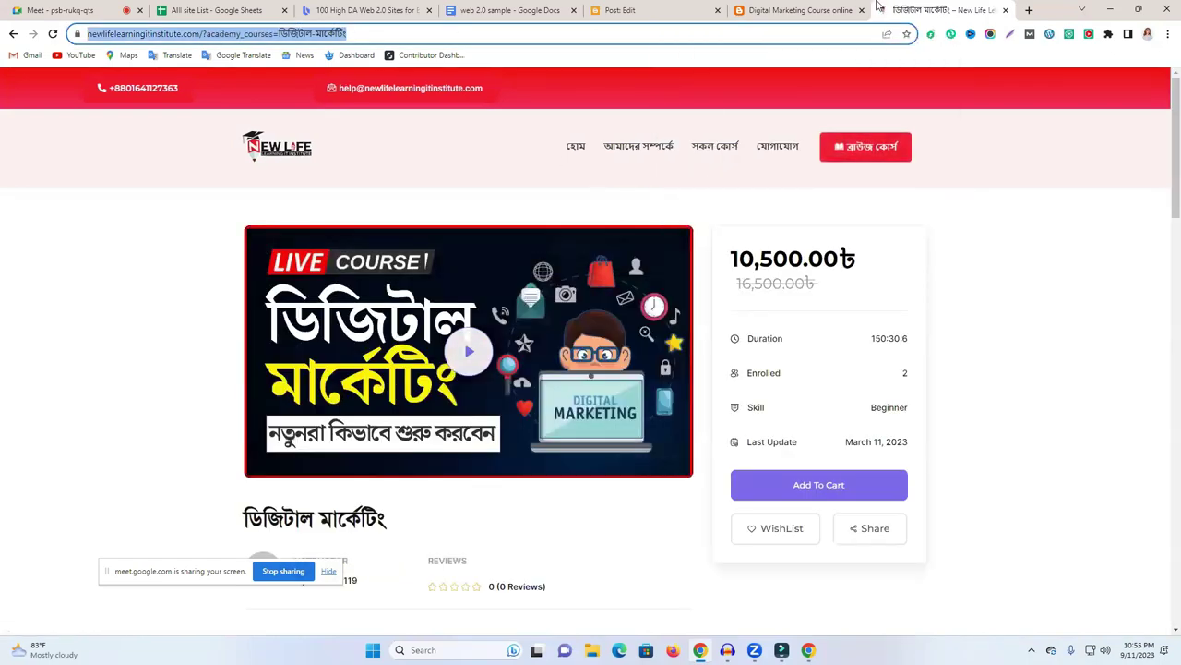
pyautogui.click(820, 7)
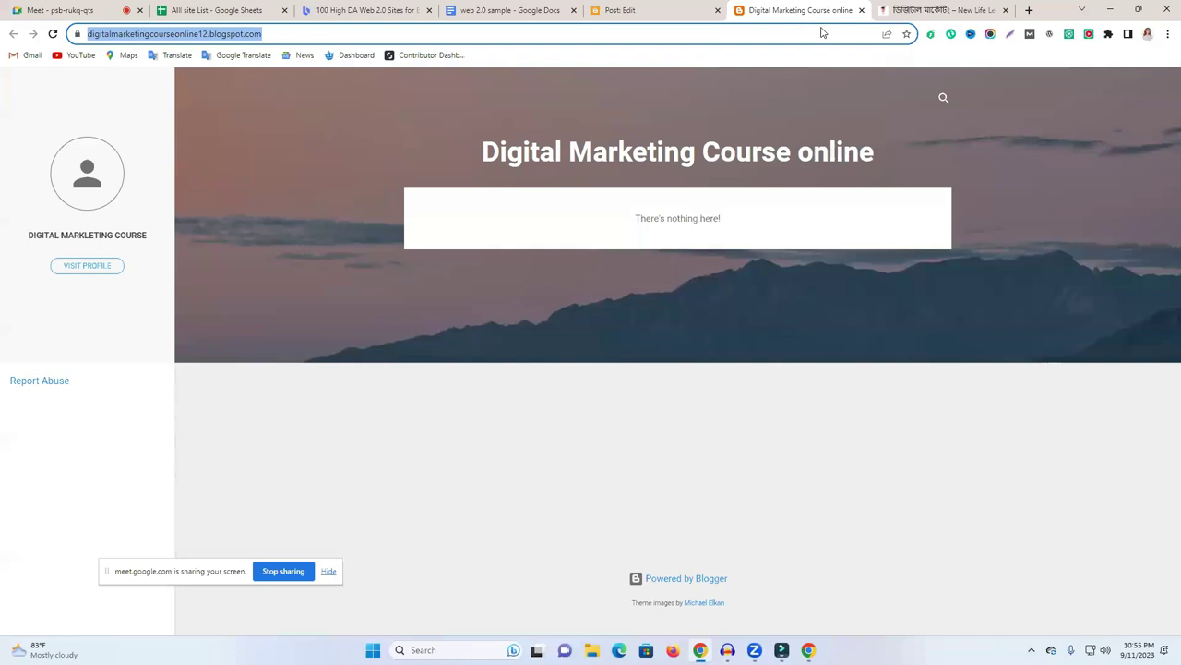
pyautogui.click(660, 11)
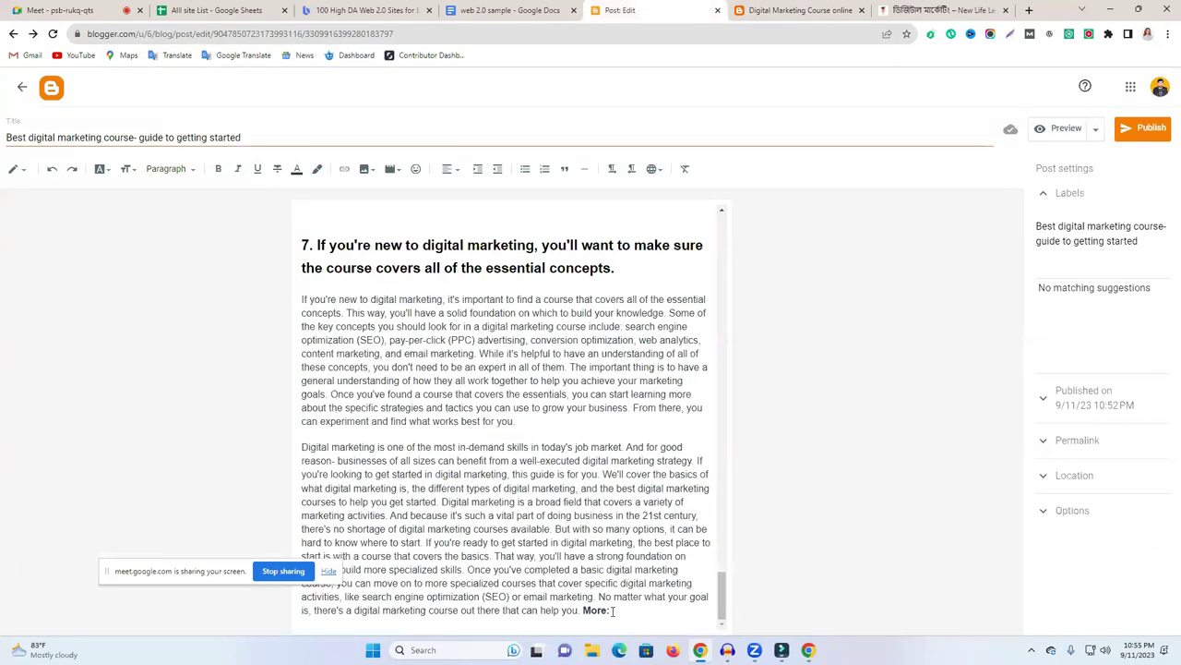
# Link 'More:' to the course page URL, opening in a new window with nofollow.
pyautogui.moveTo(608, 610); pyautogui.dragTo(589, 611)
pyautogui.click(610, 612)
pyautogui.click(345, 171)
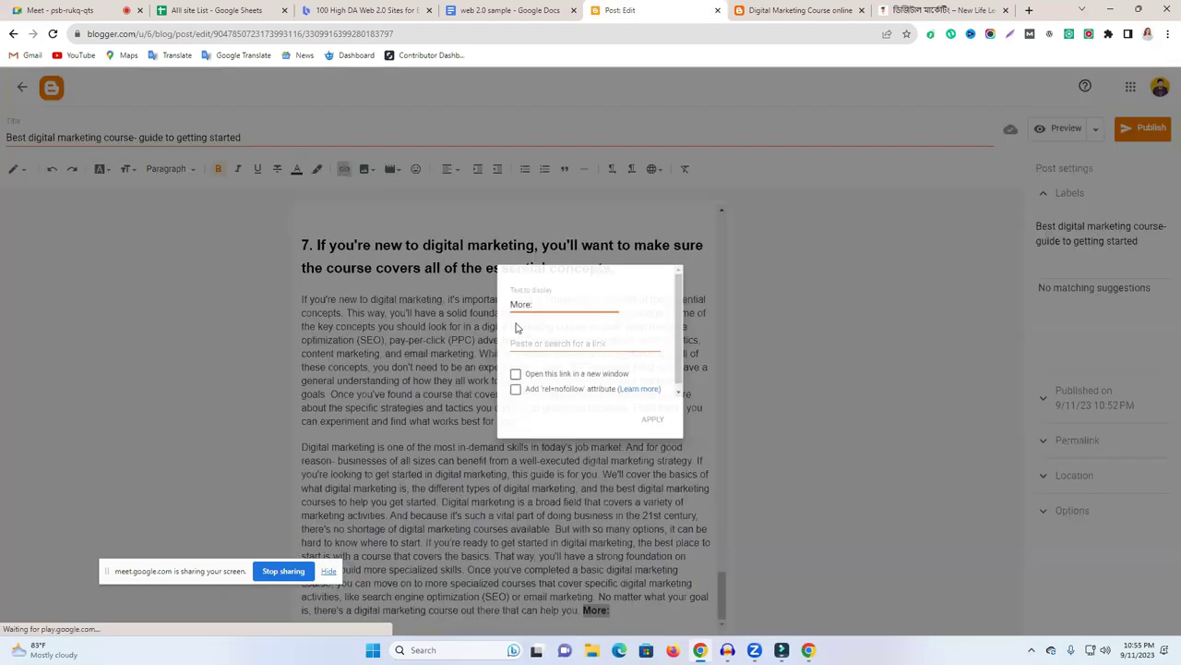
pyautogui.click(538, 343)
pyautogui.hotkey('ctrl', 'v')
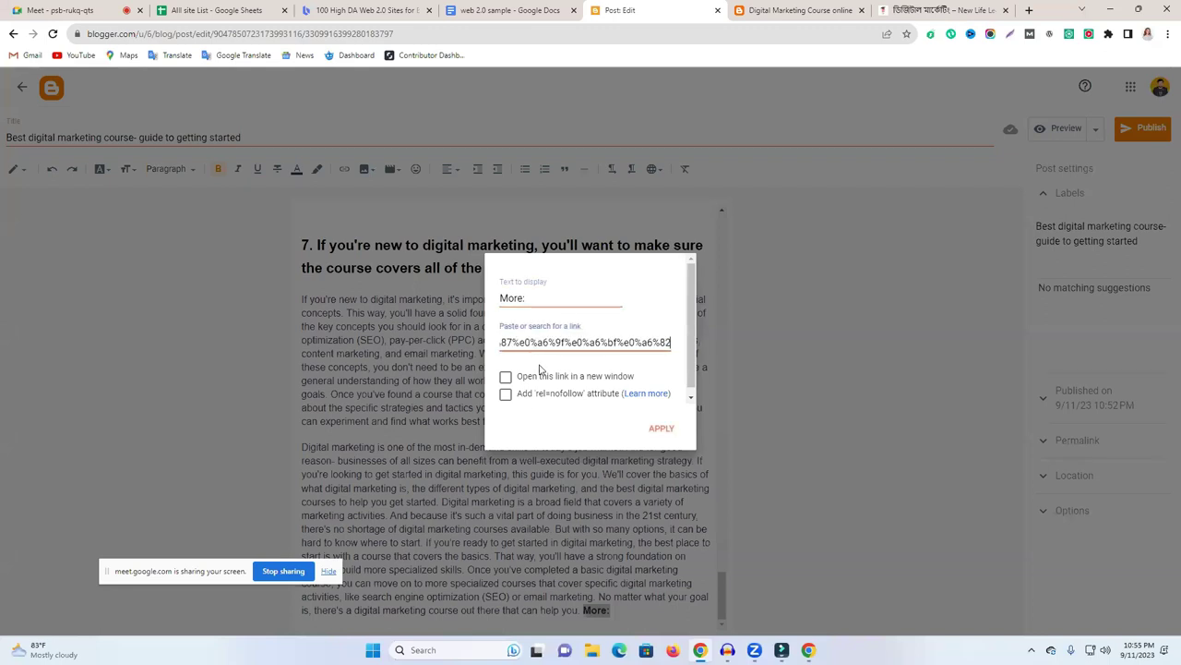
pyautogui.click(506, 377)
pyautogui.click(505, 394)
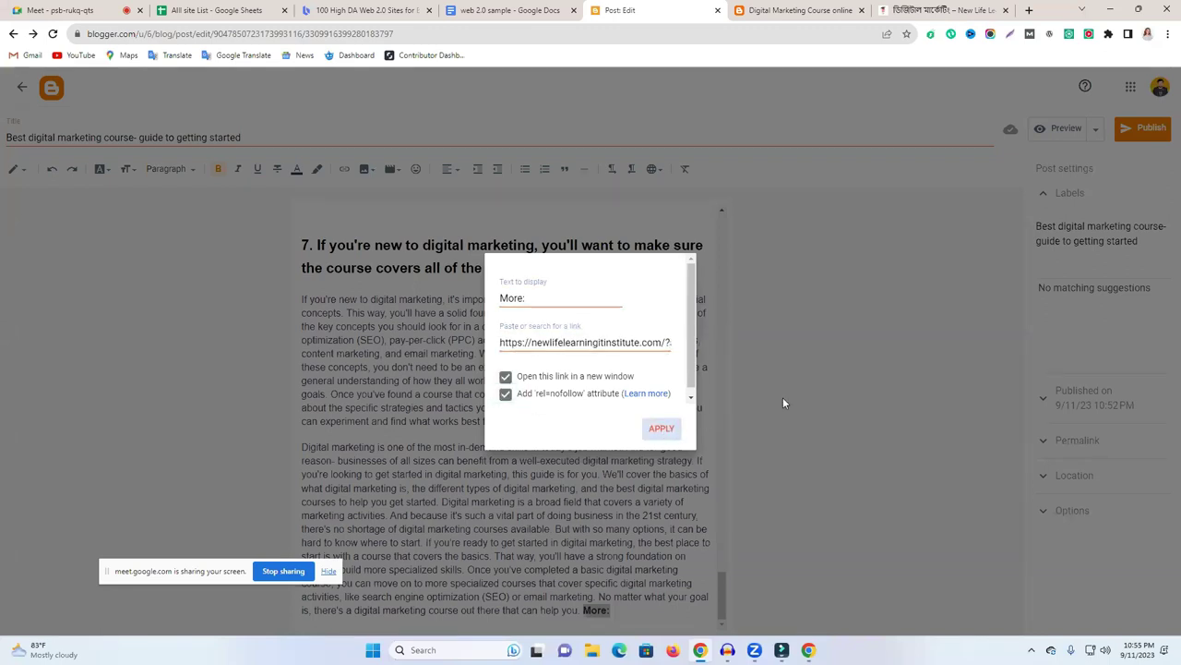
pyautogui.press('Return')
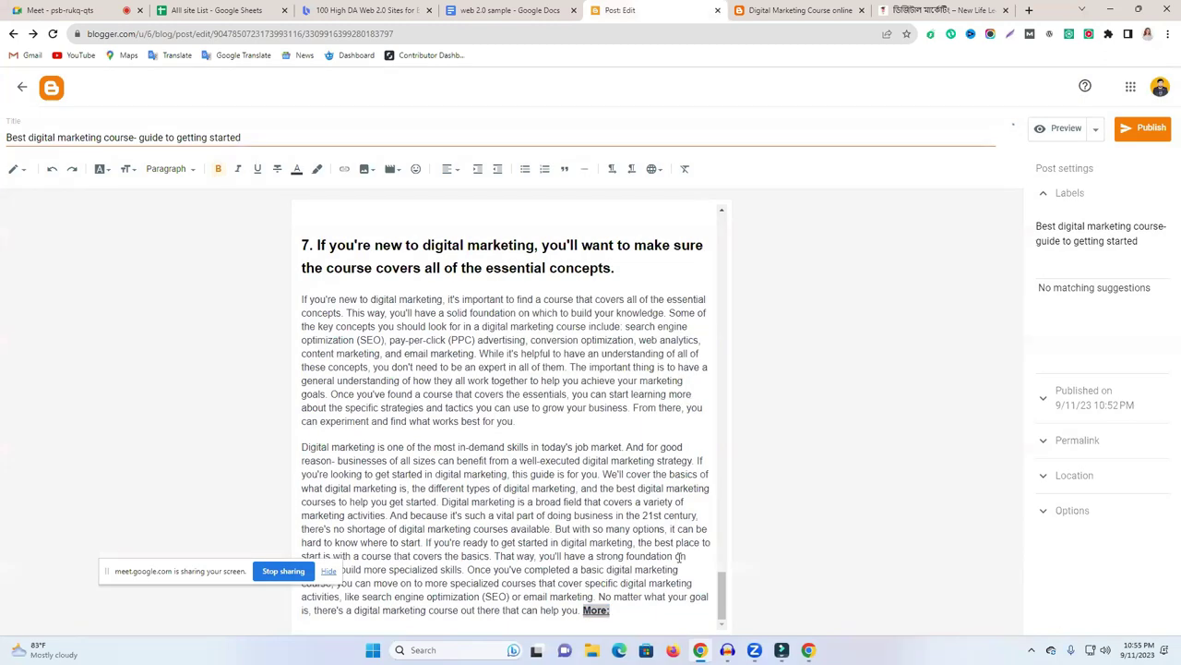
# Link 'buy now course' to the course page URL, opening in a new window.
pyautogui.scroll(2, 676, 512)
pyautogui.moveTo(566, 388); pyautogui.dragTo(466, 386)
pyautogui.click(344, 169)
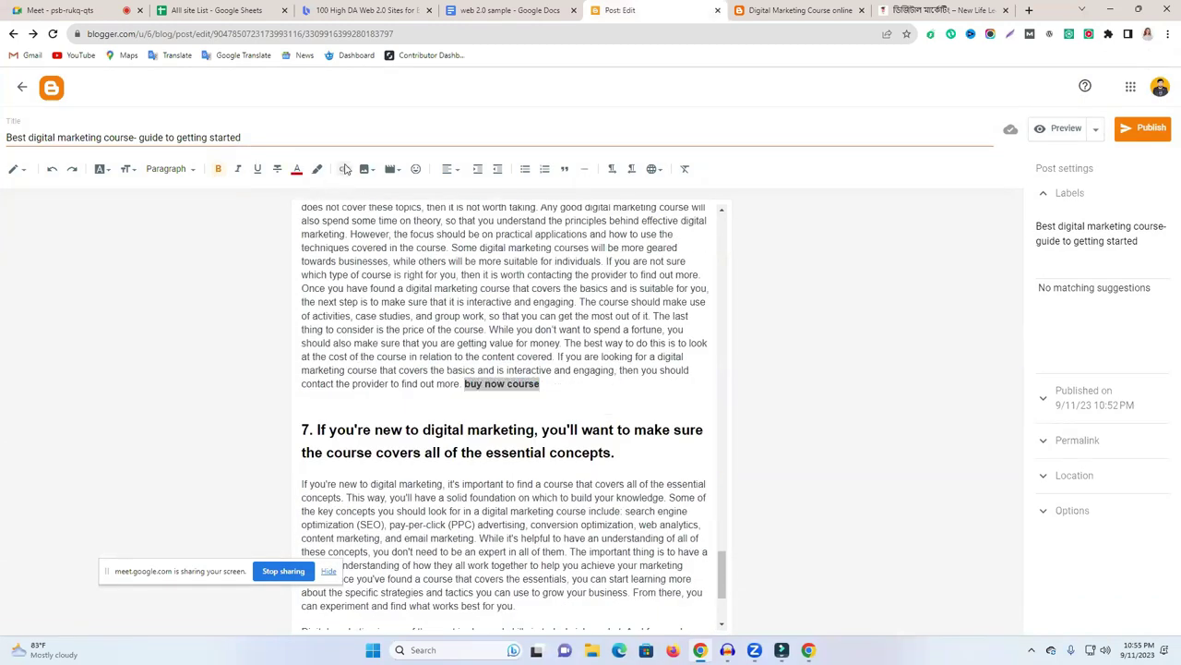
pyautogui.hotkey('ctrl', 'v')
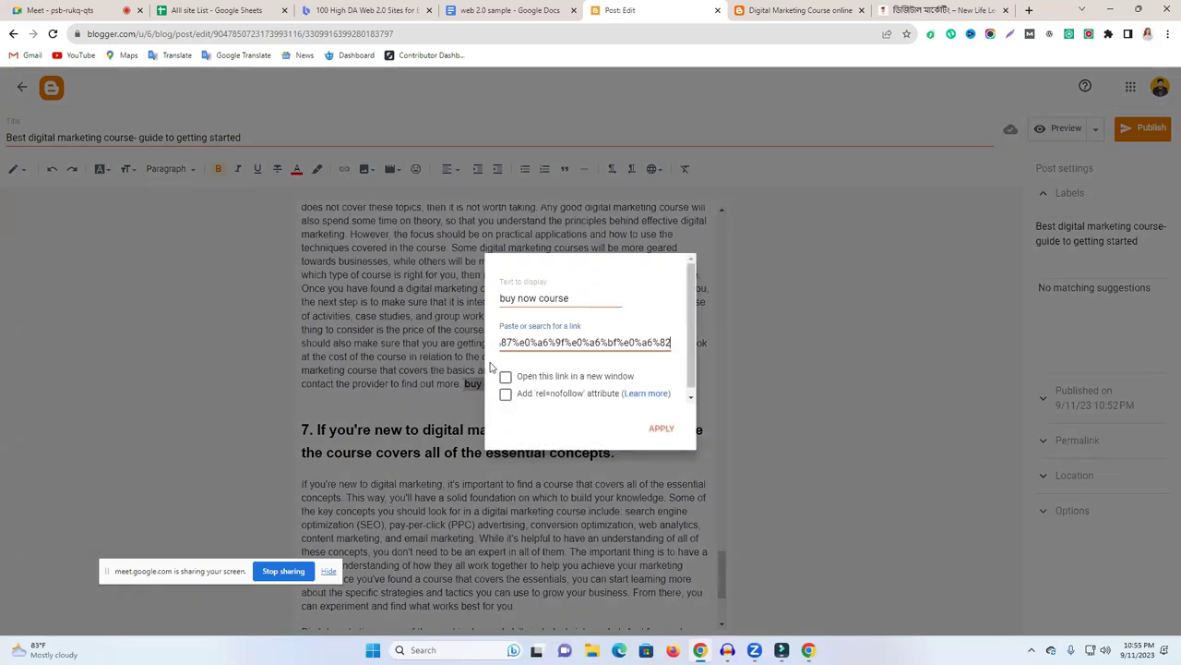
pyautogui.click(506, 376)
pyautogui.click(661, 427)
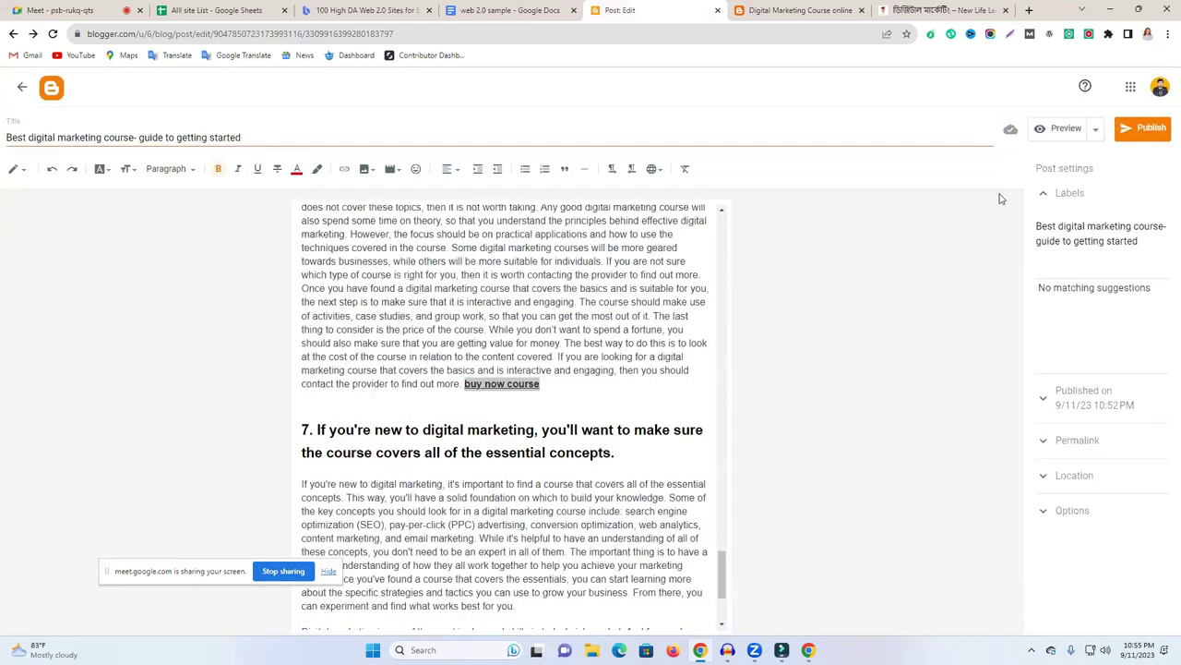
# Publish 'Best digital marketing course- guide to getting started' and confirm the Publish post? prompt.
pyautogui.scroll(-2, 571, 384)
pyautogui.scroll(6, 512, 443)
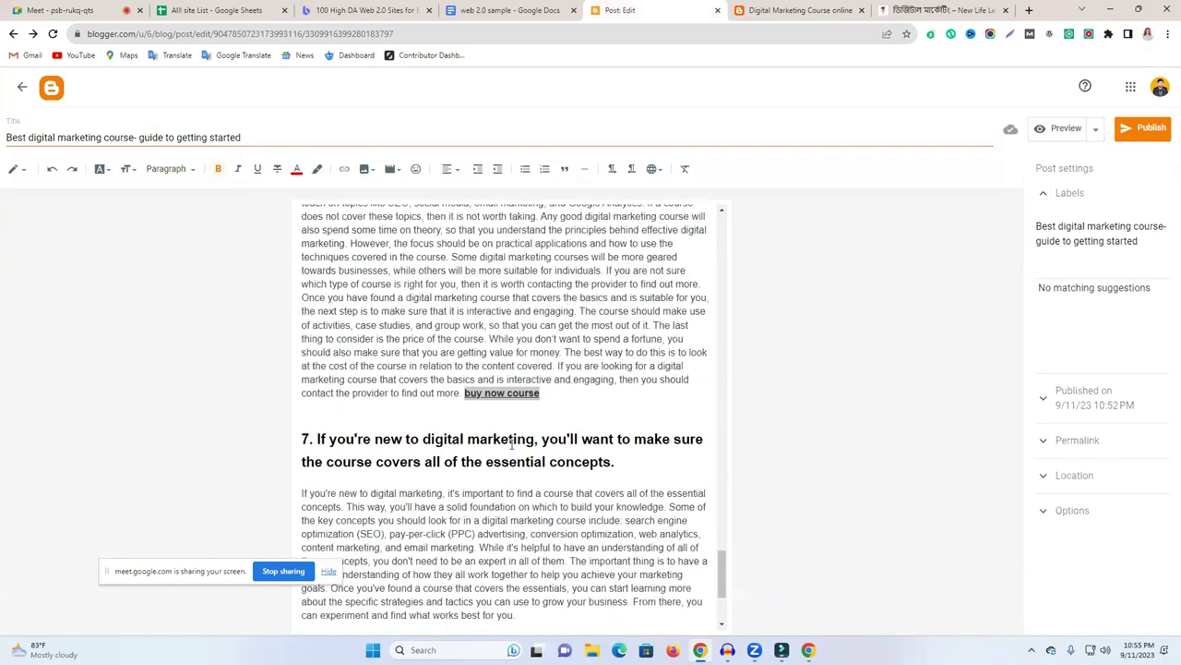
pyautogui.scroll(10, 547, 438)
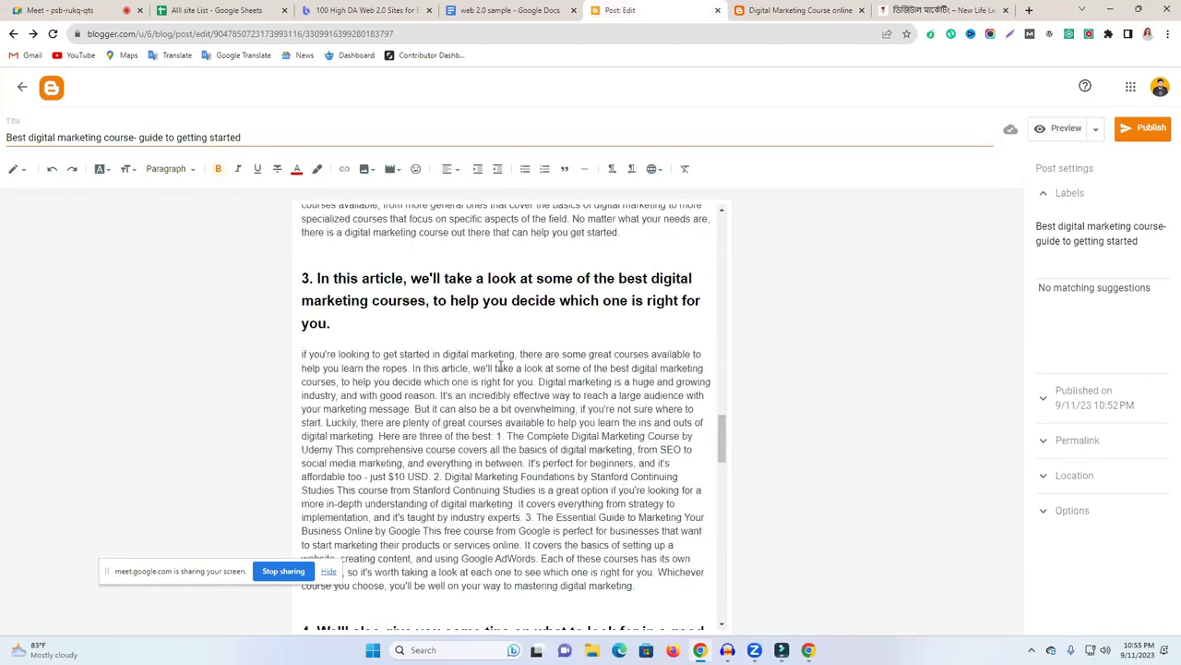
pyautogui.scroll(3, 500, 368)
pyautogui.click(941, 10)
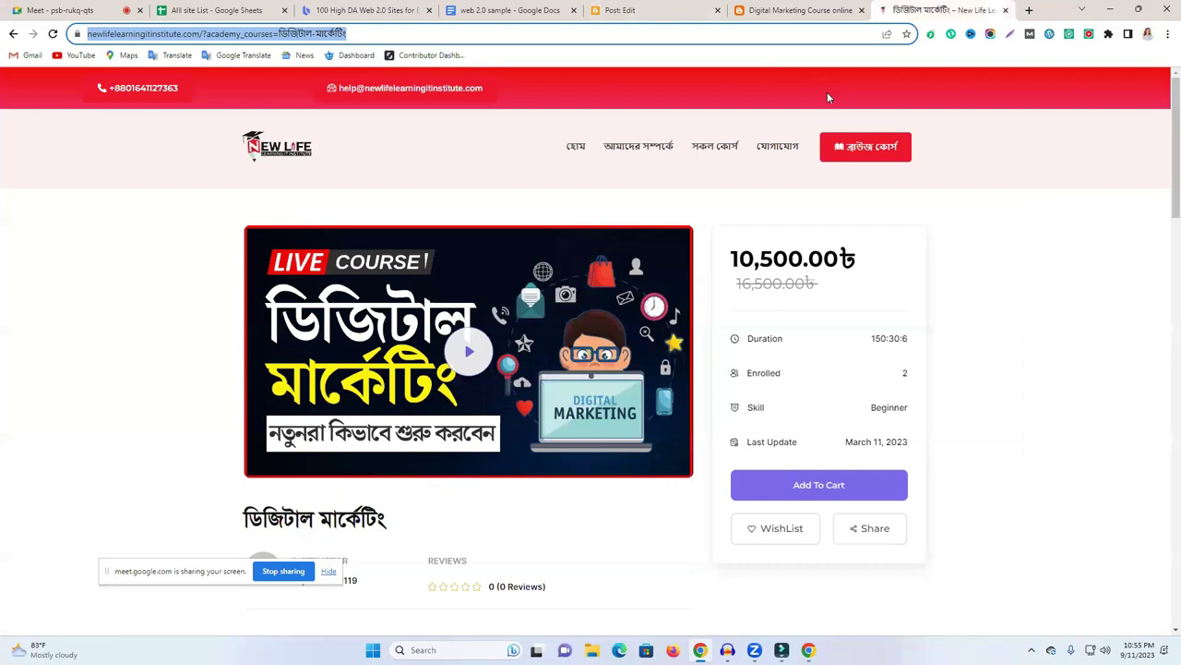
pyautogui.click(773, 15)
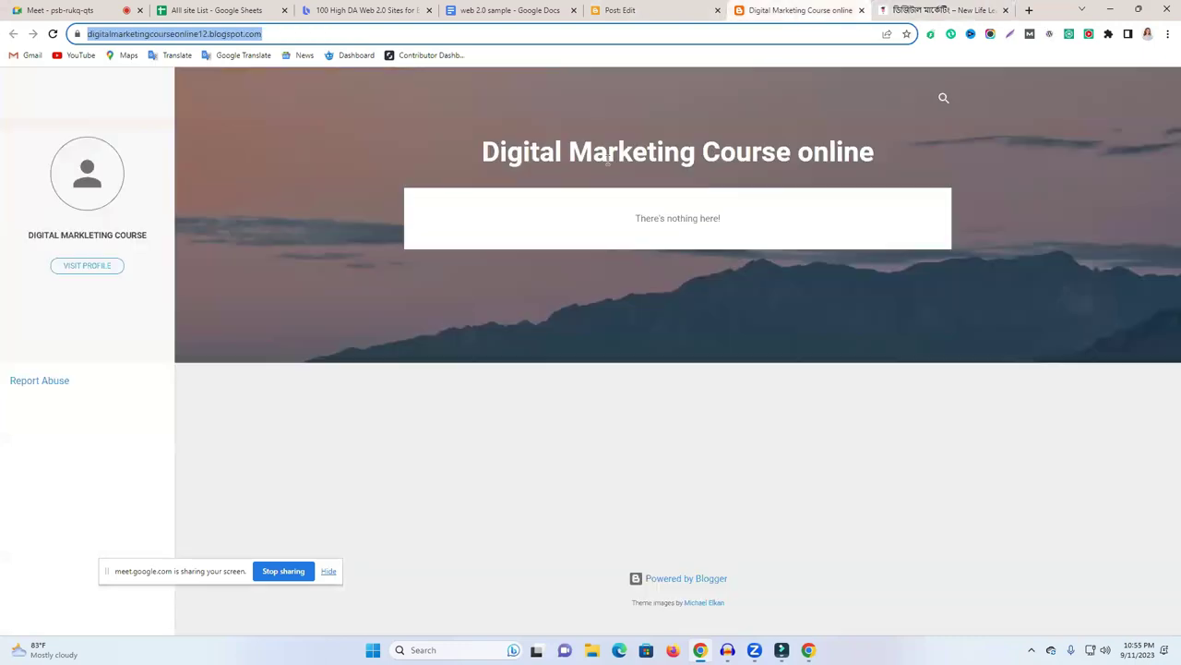
pyautogui.click(622, 17)
pyautogui.click(920, 10)
pyautogui.click(826, 10)
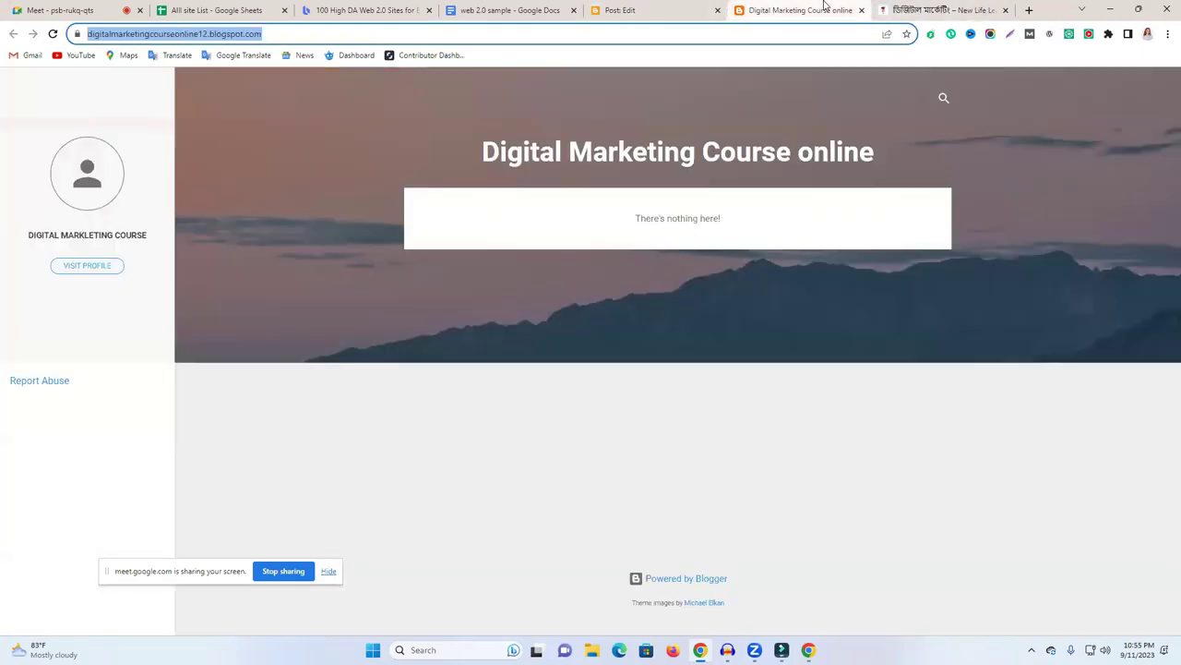
pyautogui.click(680, 8)
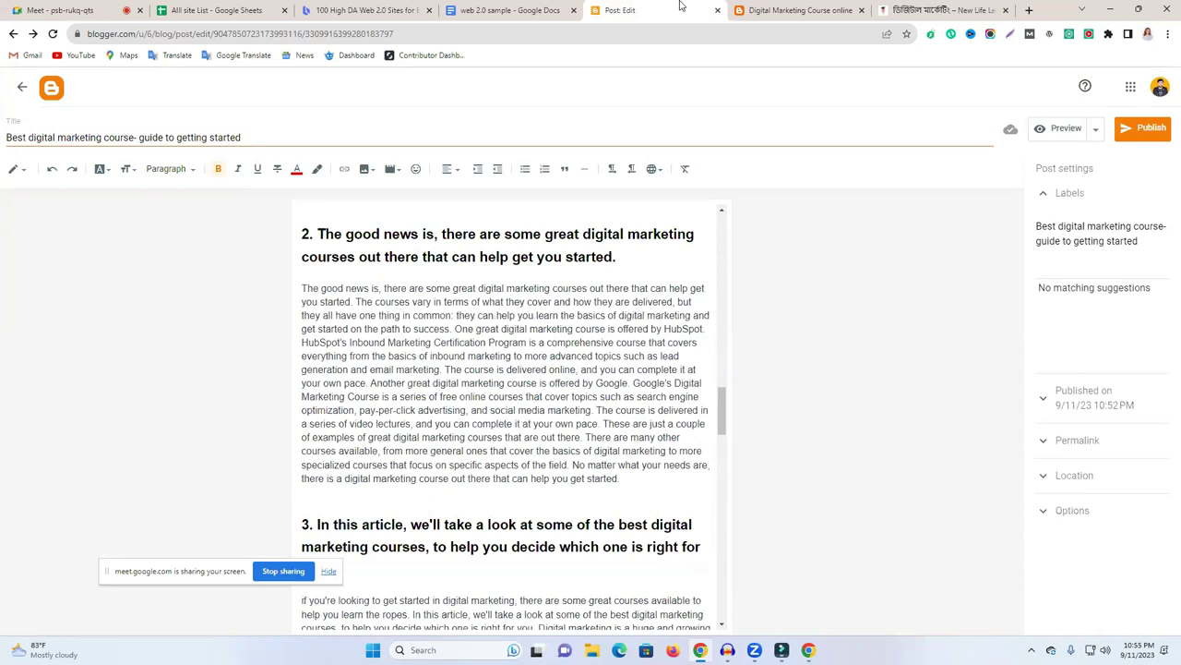
pyautogui.click(1133, 129)
pyautogui.click(655, 377)
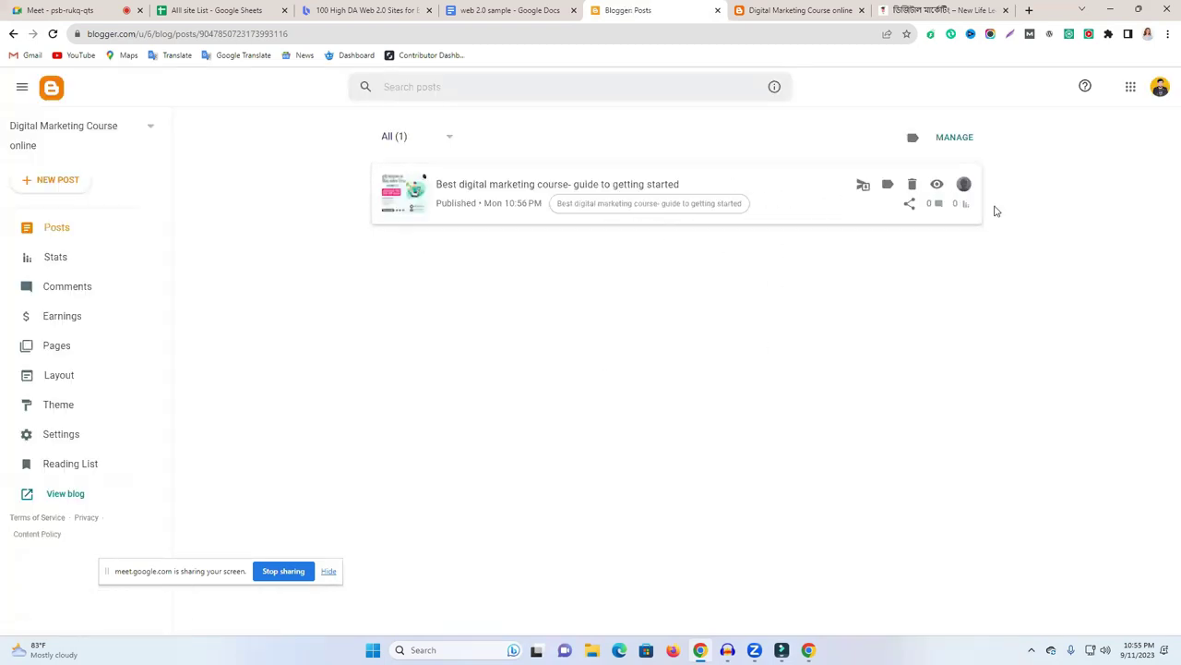
# Open the published post and reload the blog home page to reach the full live article.
pyautogui.click(938, 186)
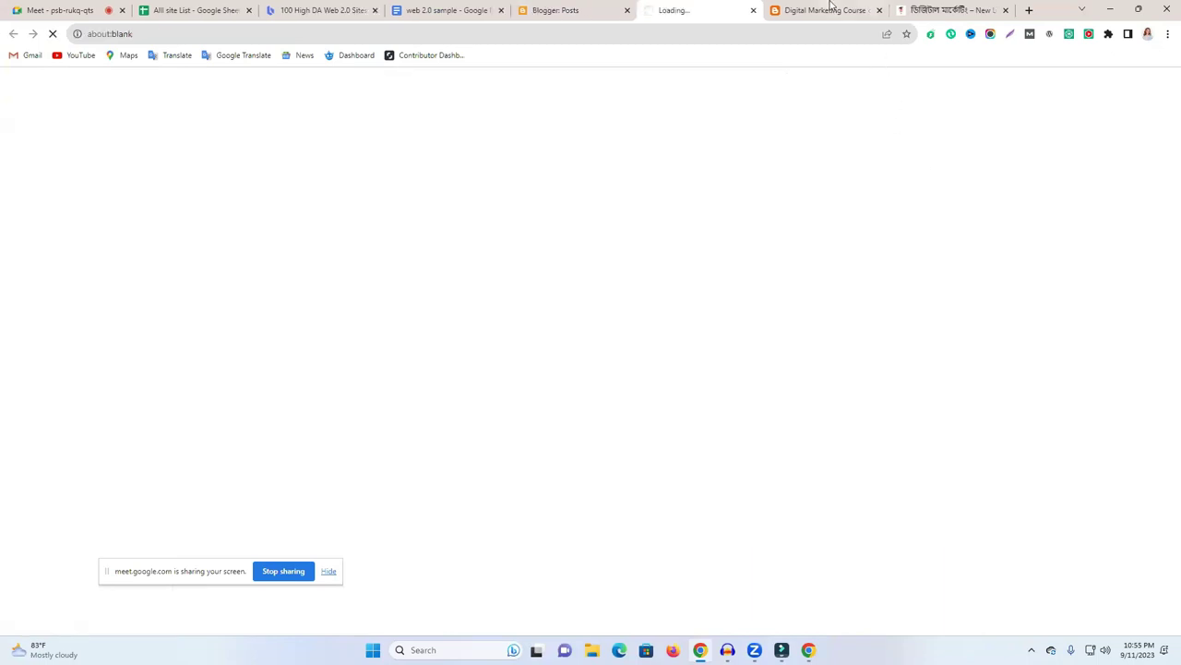
pyautogui.scroll(-4, 671, 251)
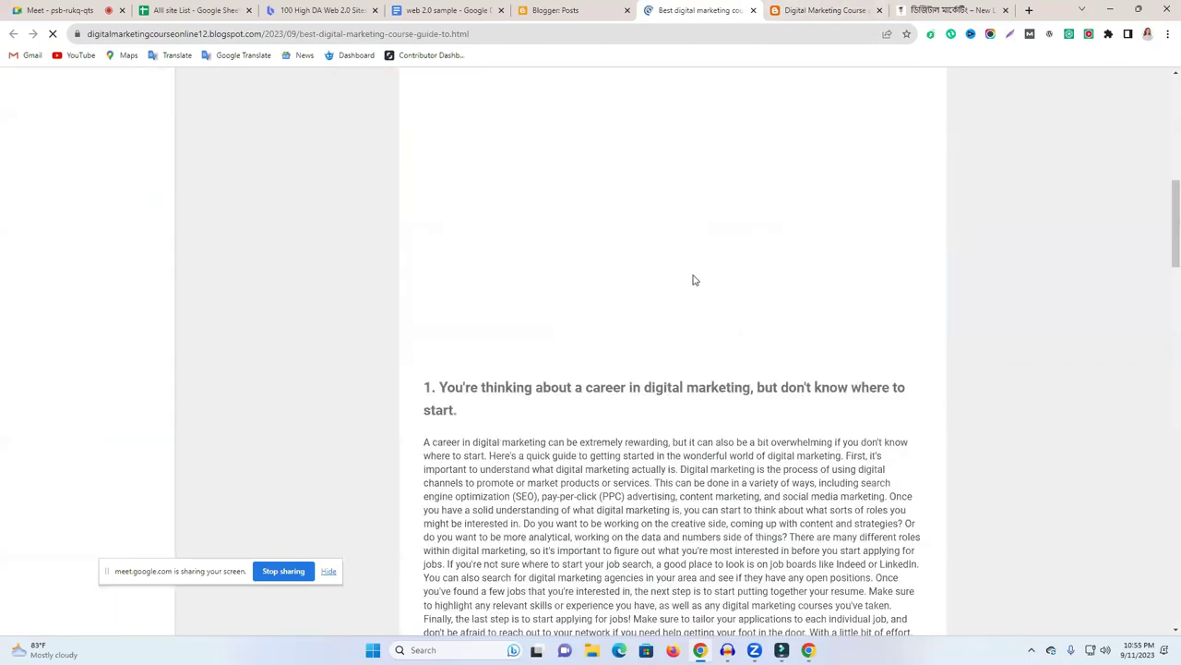
pyautogui.scroll(6, 622, 269)
pyautogui.scroll(-15, 636, 343)
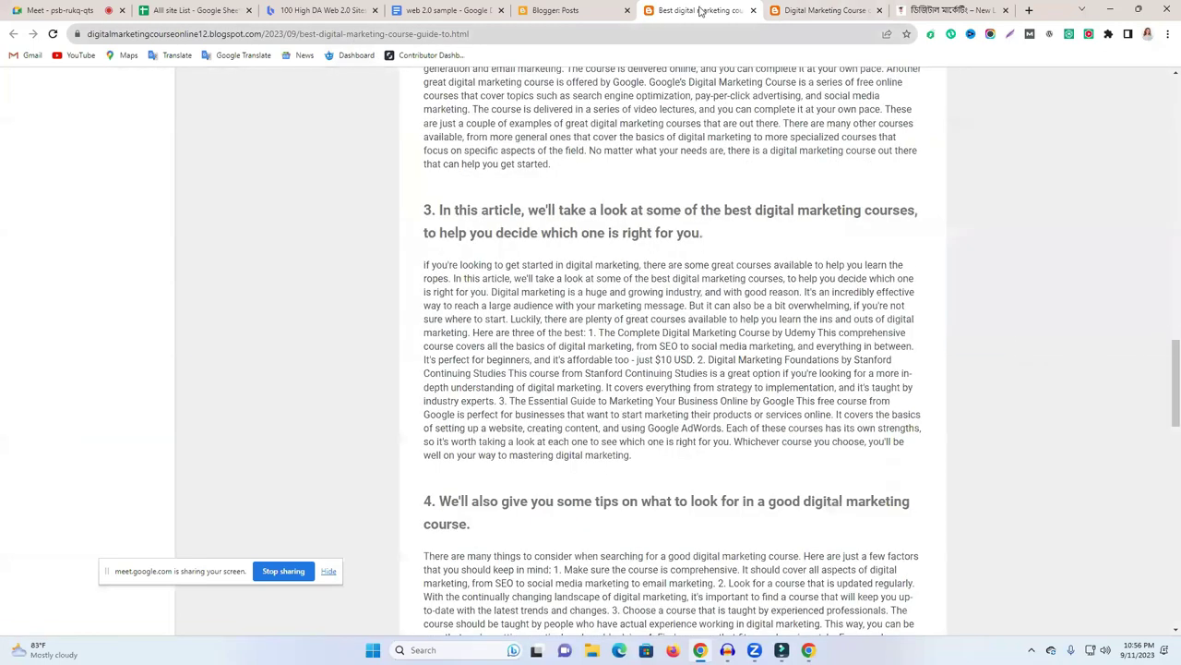
pyautogui.click(824, 12)
pyautogui.click(53, 33)
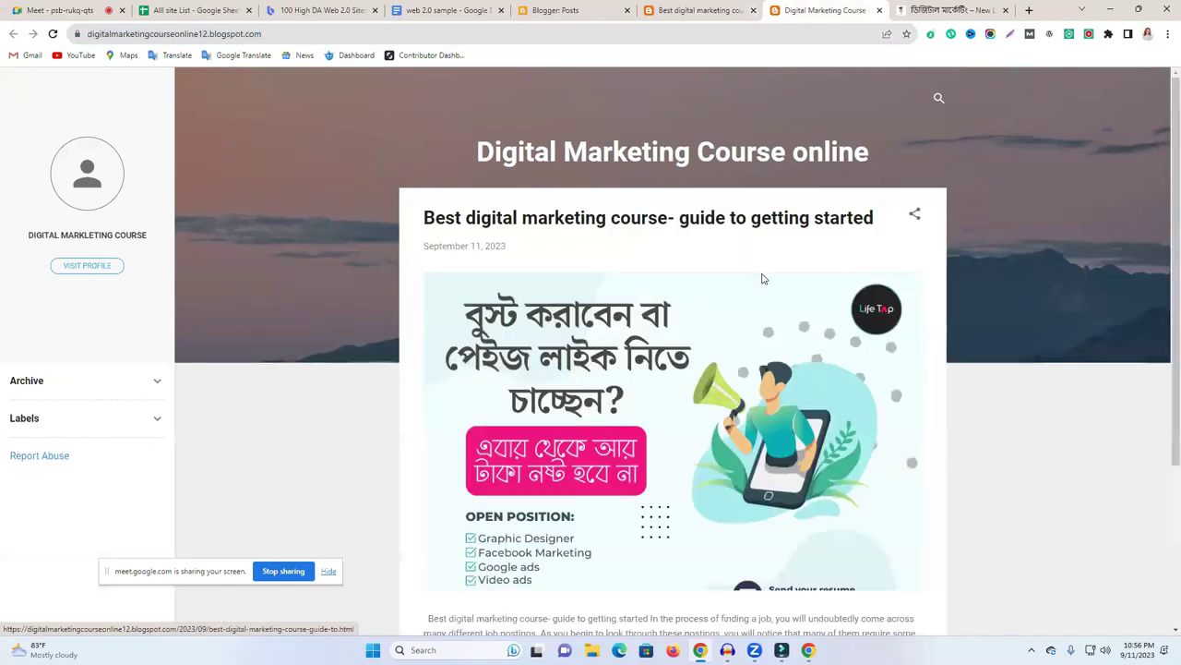
pyautogui.scroll(-2, 934, 494)
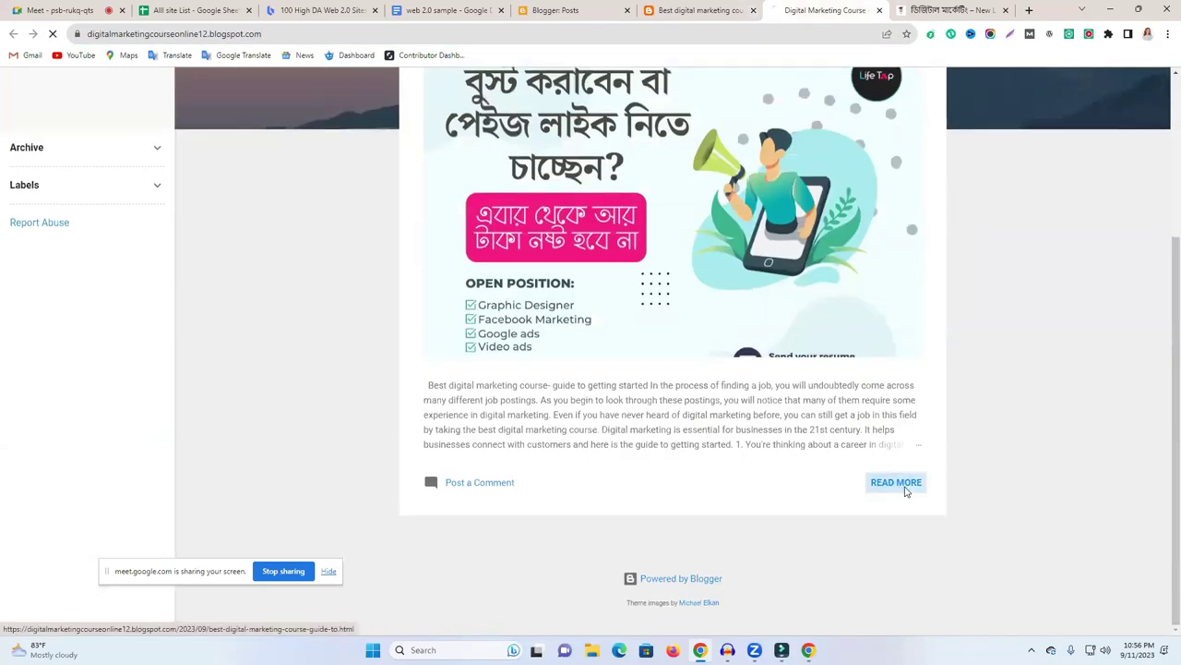
pyautogui.click(900, 485)
pyautogui.scroll(-4, 916, 480)
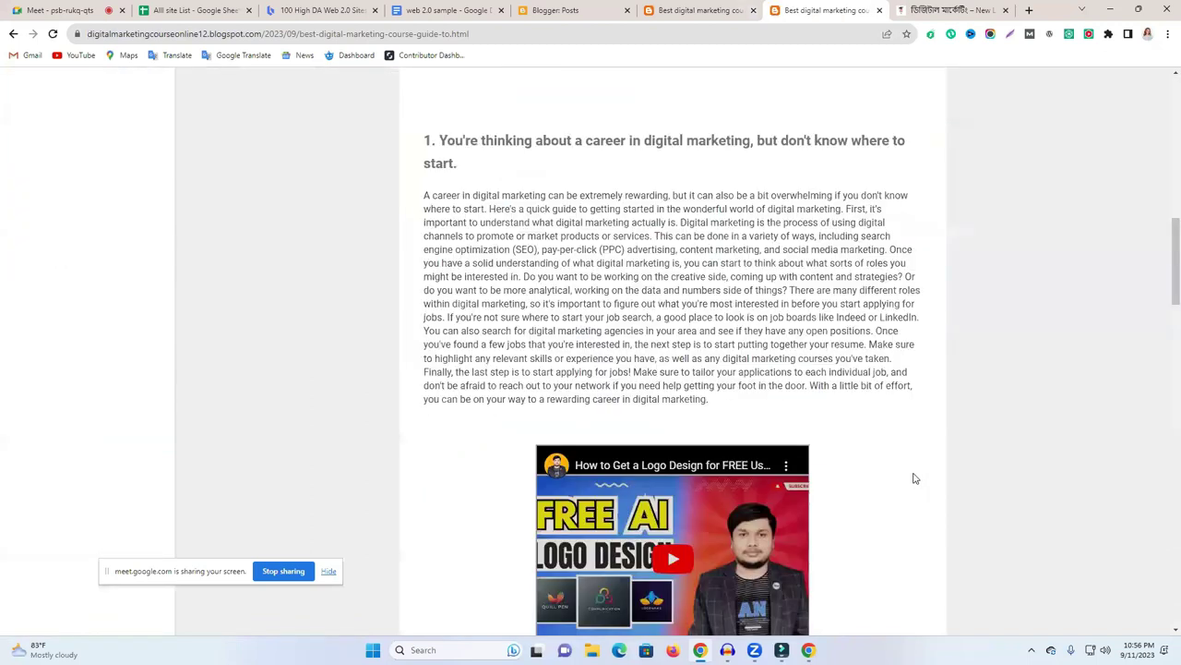
pyautogui.scroll(-8, 914, 477)
pyautogui.scroll(-10, 911, 476)
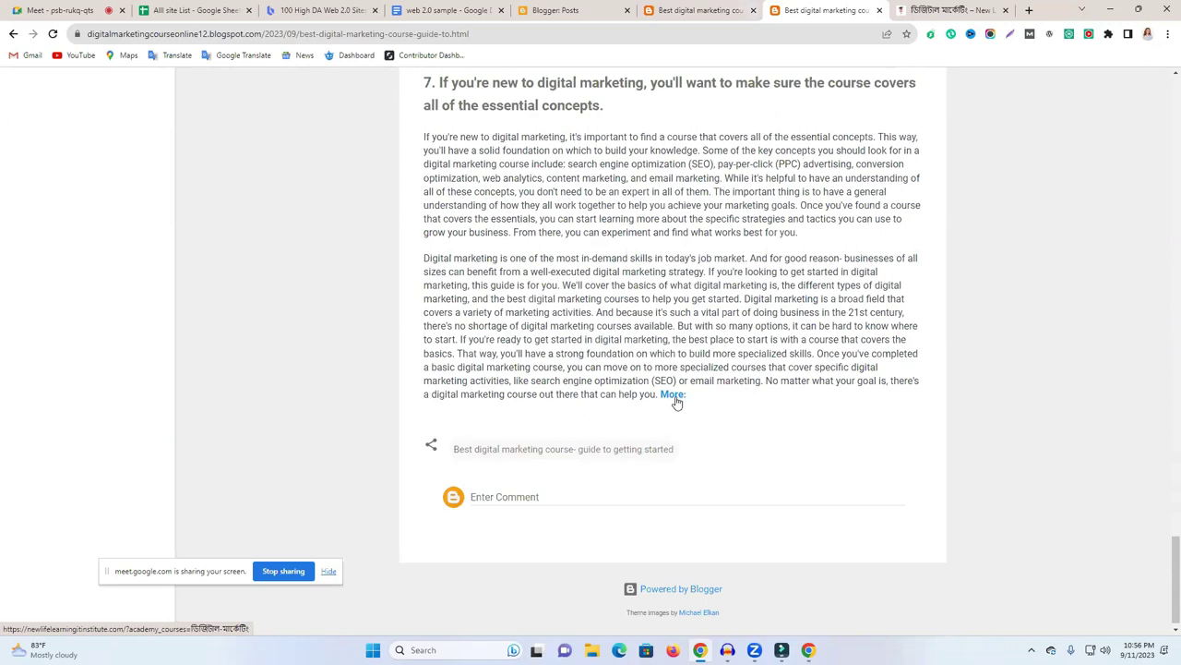
# Test the live More: link to the course page and close the course page tabs.
pyautogui.click(673, 394)
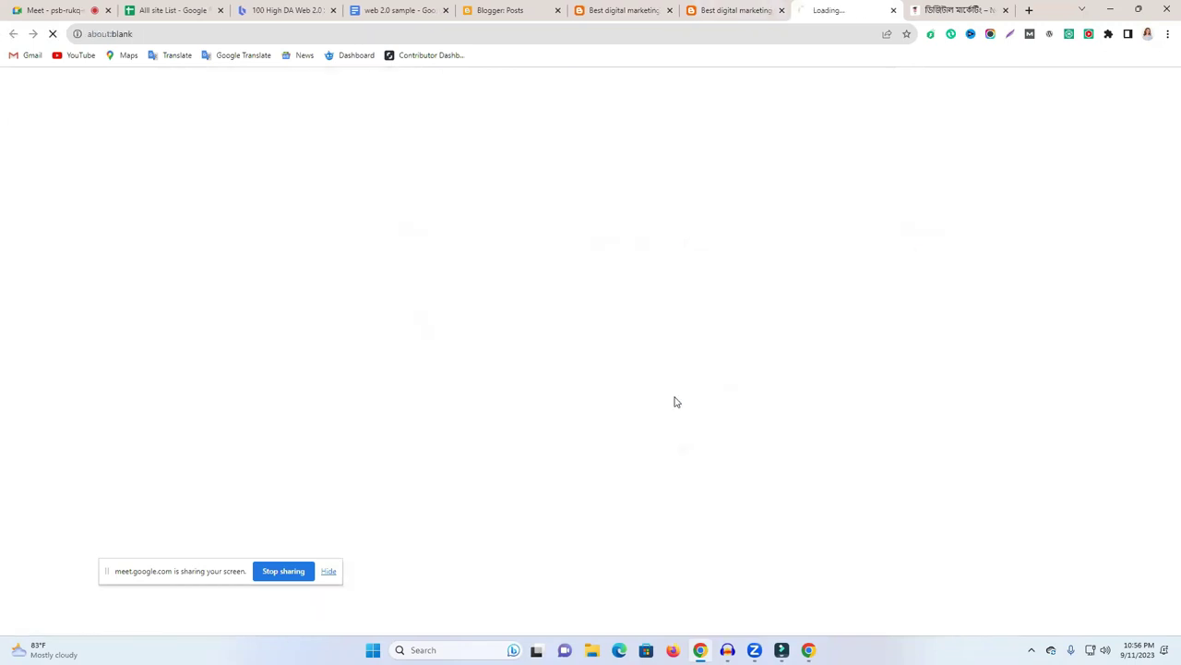
pyautogui.click(893, 10)
pyautogui.scroll(5, 769, 306)
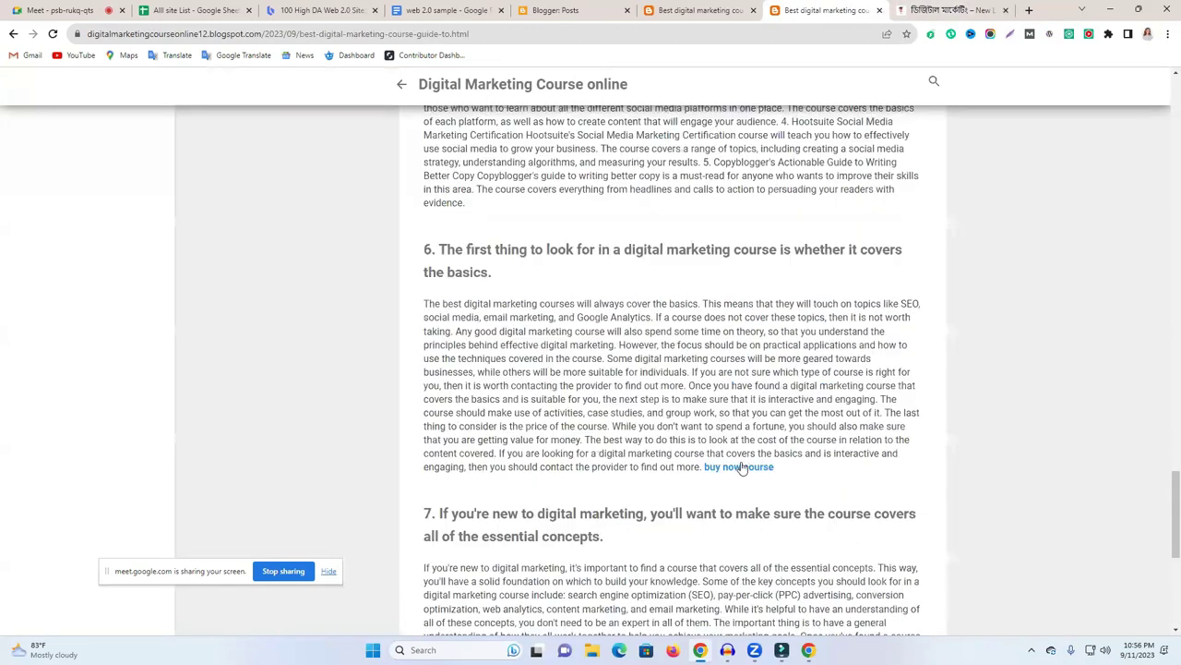
pyautogui.click(908, 10)
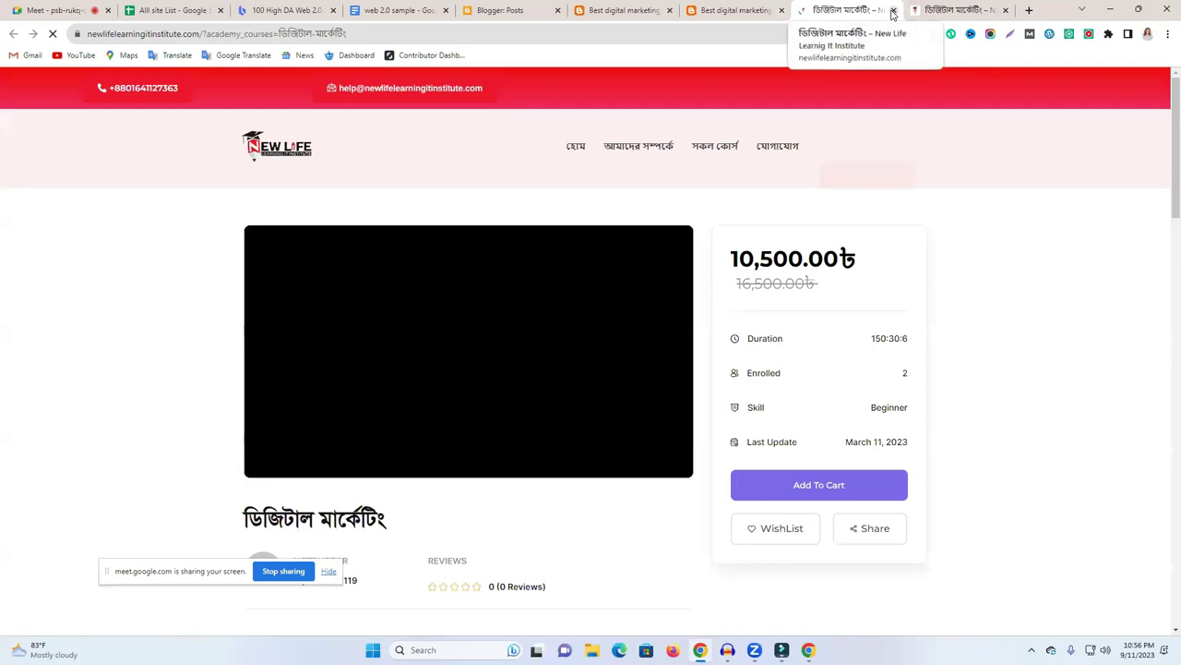
pyautogui.click(892, 10)
pyautogui.click(893, 11)
pyautogui.click(812, 8)
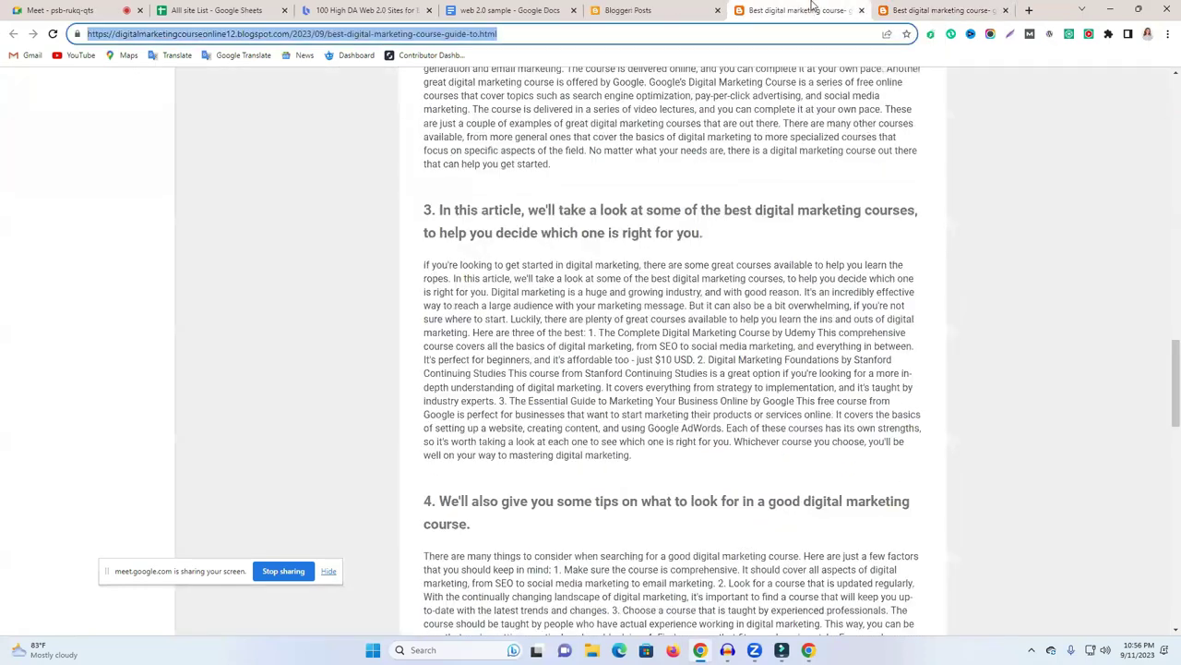
# Compare the open copies of the published article and go back to the Blogger posts list.
pyautogui.scroll(5, 681, 349)
pyautogui.scroll(10, 680, 349)
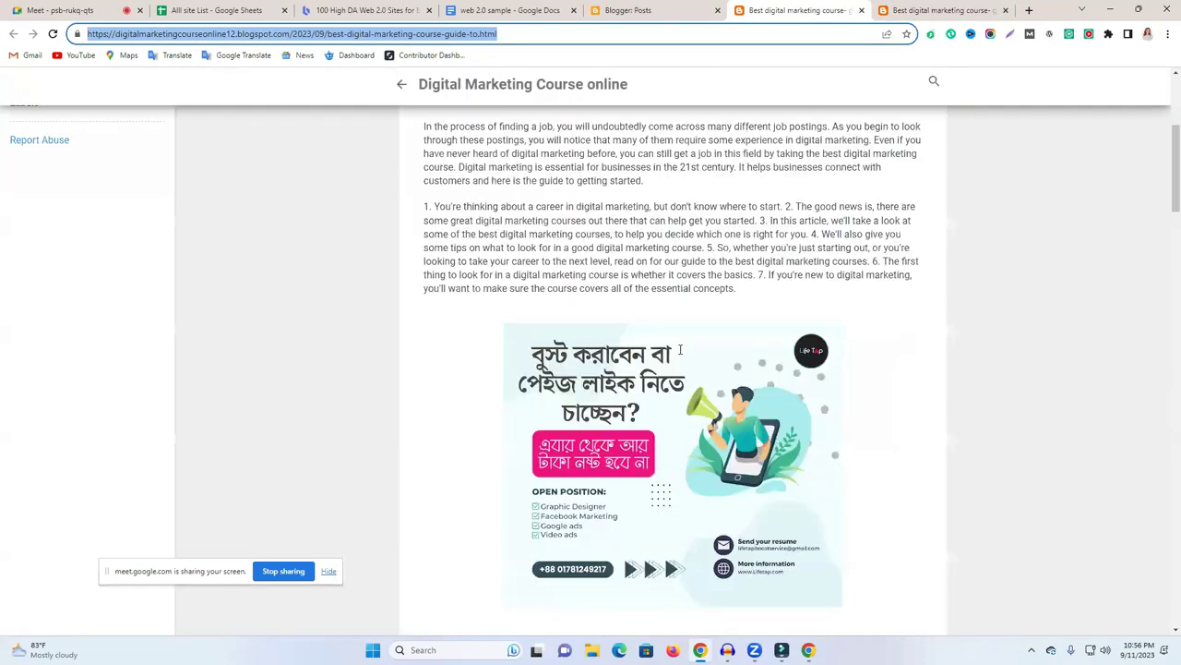
pyautogui.click(939, 7)
pyautogui.click(821, 8)
pyautogui.click(688, 12)
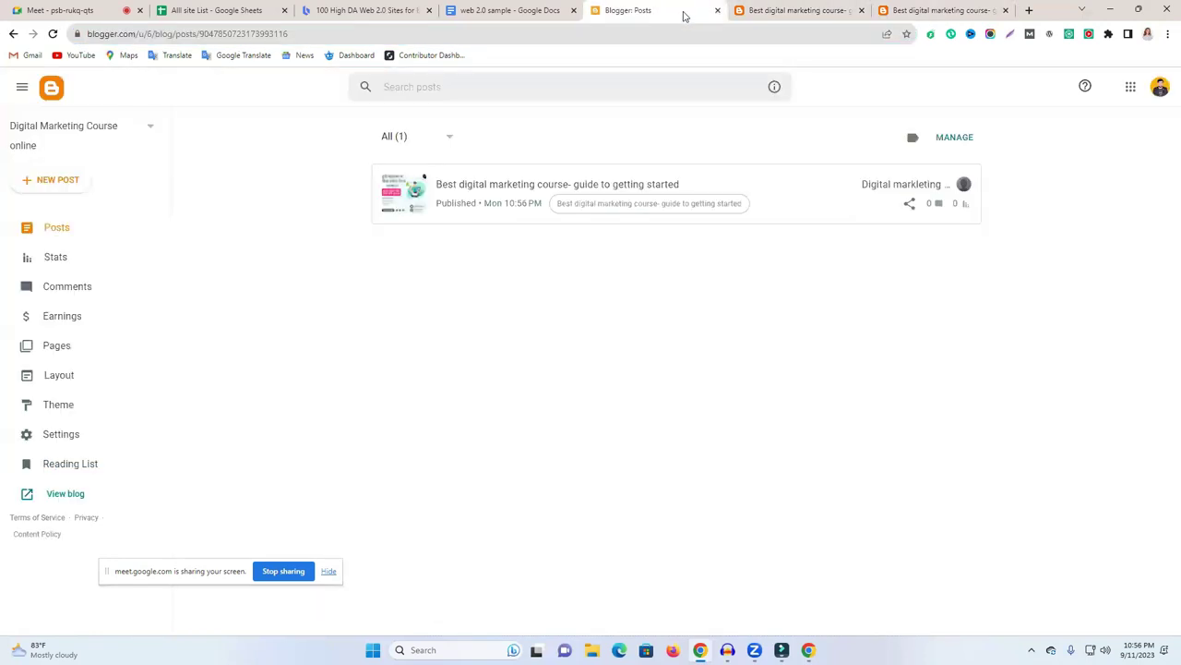
# Pick WordPress.com from Begindot's high DA Web 2.0 sites table and load wordpress.com in a new tab.
pyautogui.click(489, 8)
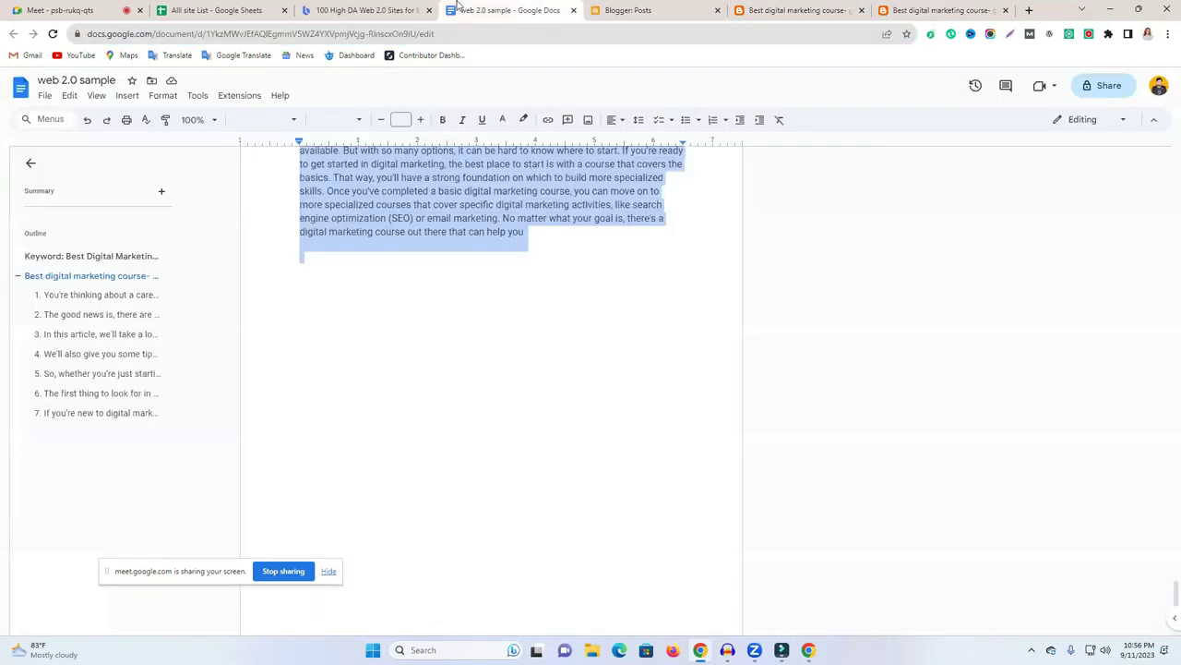
pyautogui.click(388, 9)
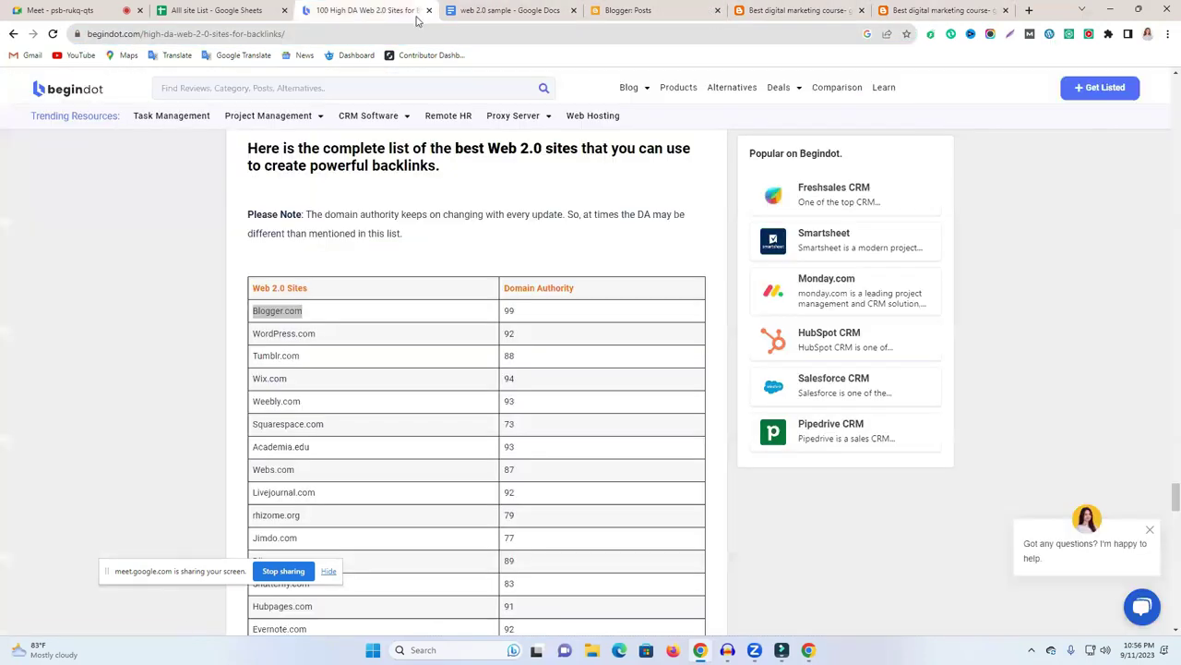
pyautogui.moveTo(316, 334); pyautogui.dragTo(297, 334)
pyautogui.doubleClick(302, 337)
pyautogui.hotkey('ctrl', 'c')
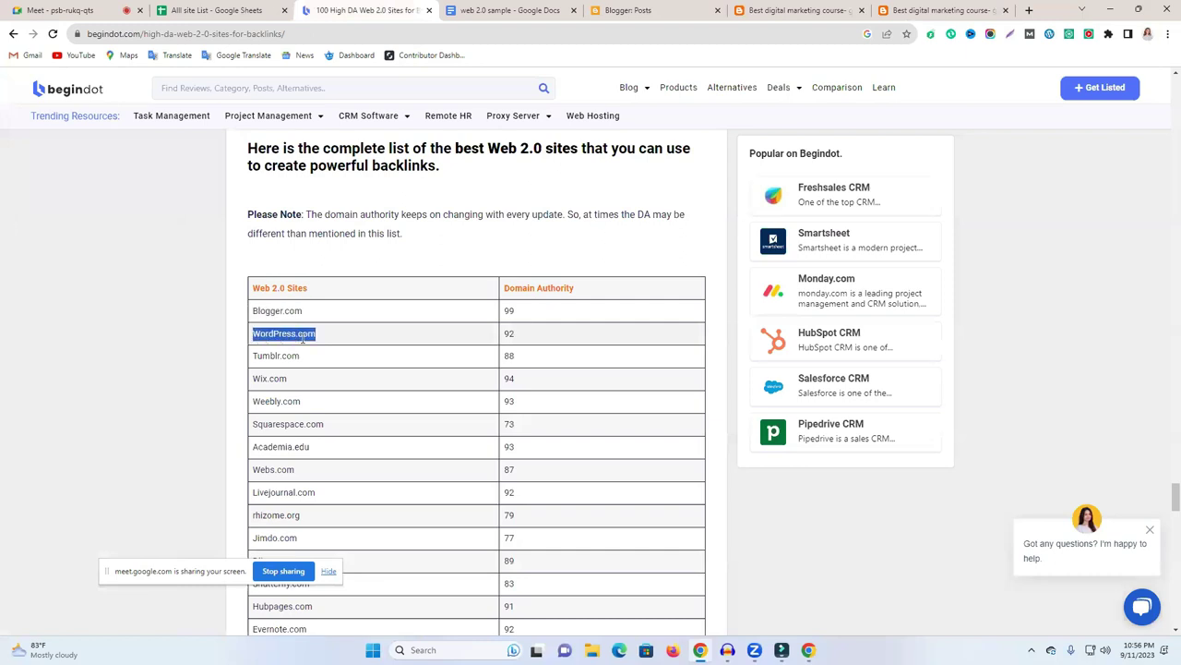
pyautogui.click(1029, 10)
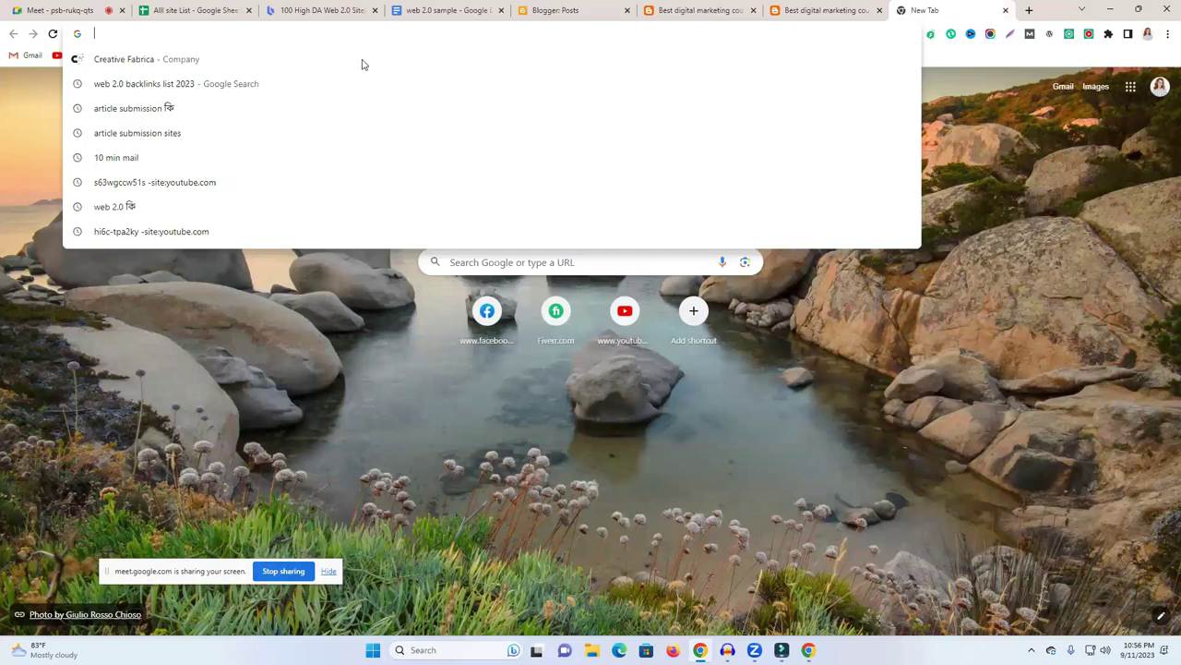
pyautogui.hotkey('ctrl', 'v')
pyautogui.press('Return')
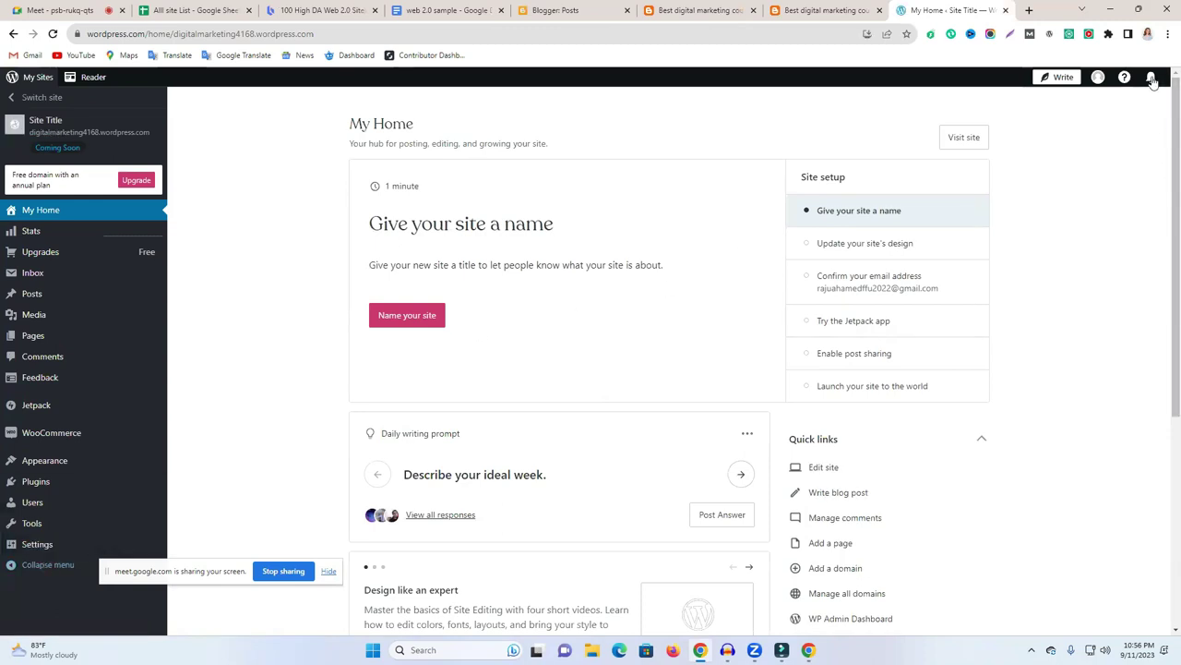
# Log out of the WordPress.com account and delete the '?apppromo' part of the address.
pyautogui.click(1099, 78)
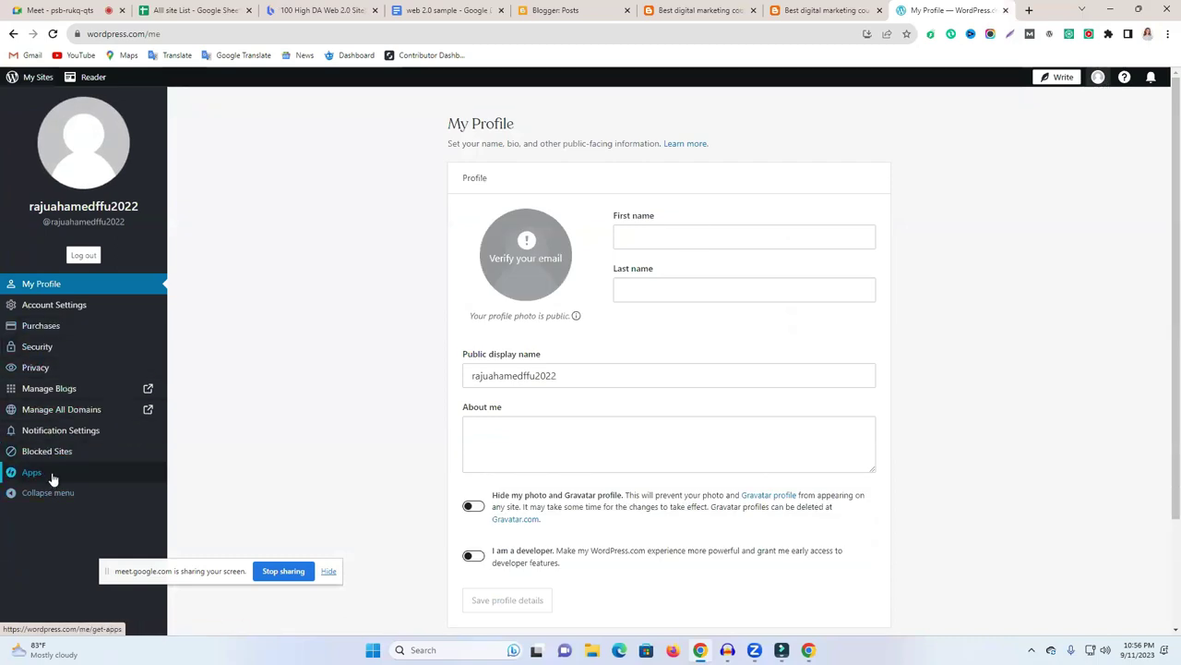
pyautogui.click(81, 259)
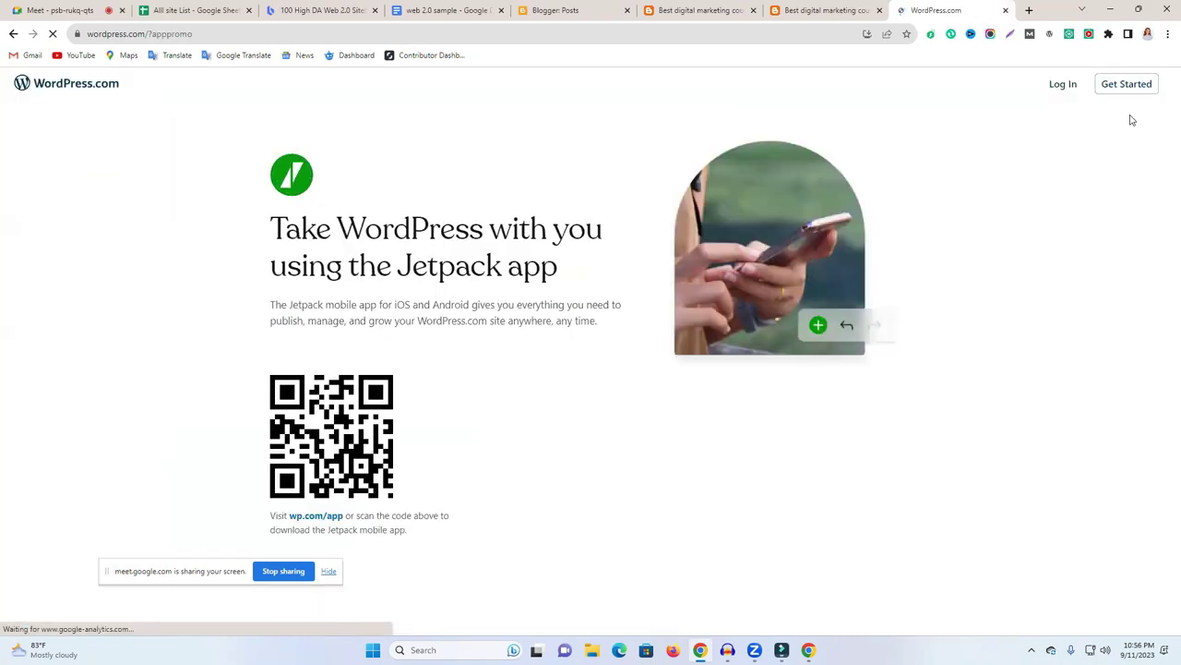
pyautogui.moveTo(192, 33); pyautogui.dragTo(145, 33)
pyautogui.press('BackSpace')
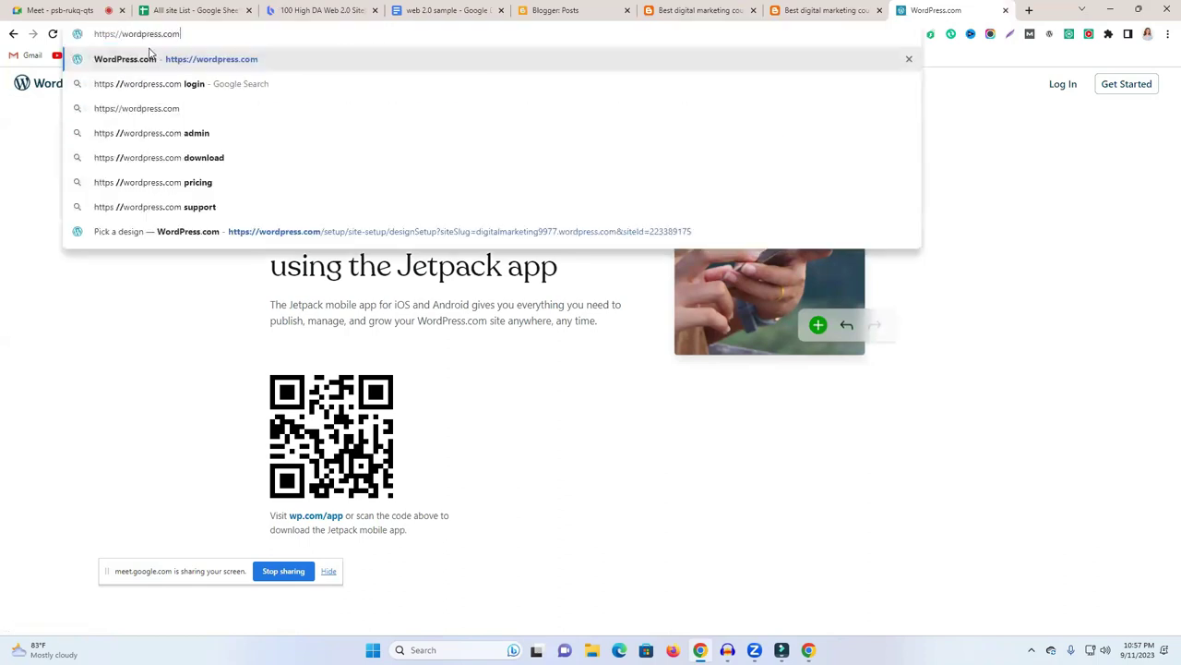
# Reload wordpress.com, begin creating a new account at the email field, and open another tab.
pyautogui.press('Return')
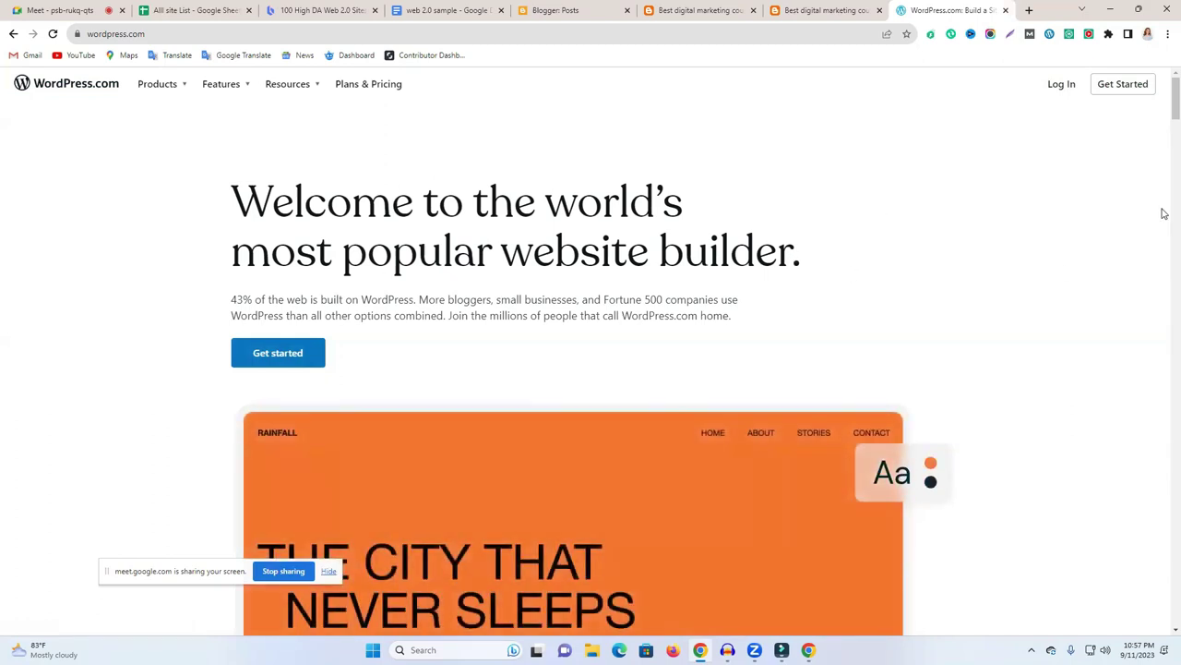
pyautogui.click(1140, 89)
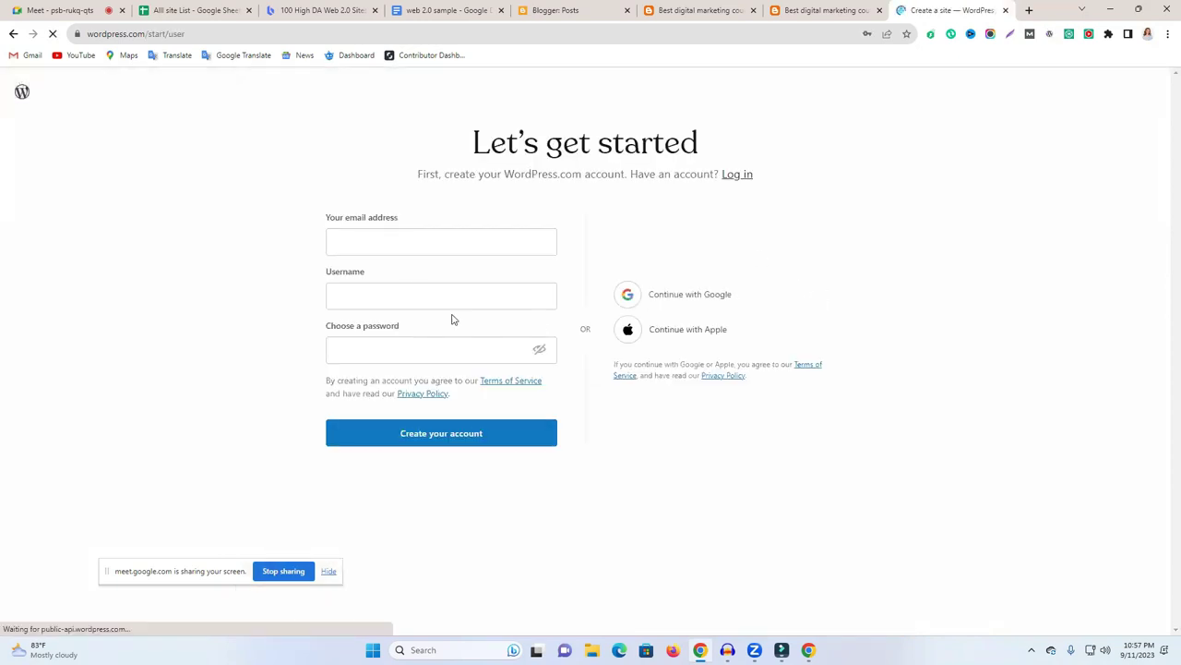
pyautogui.click(416, 246)
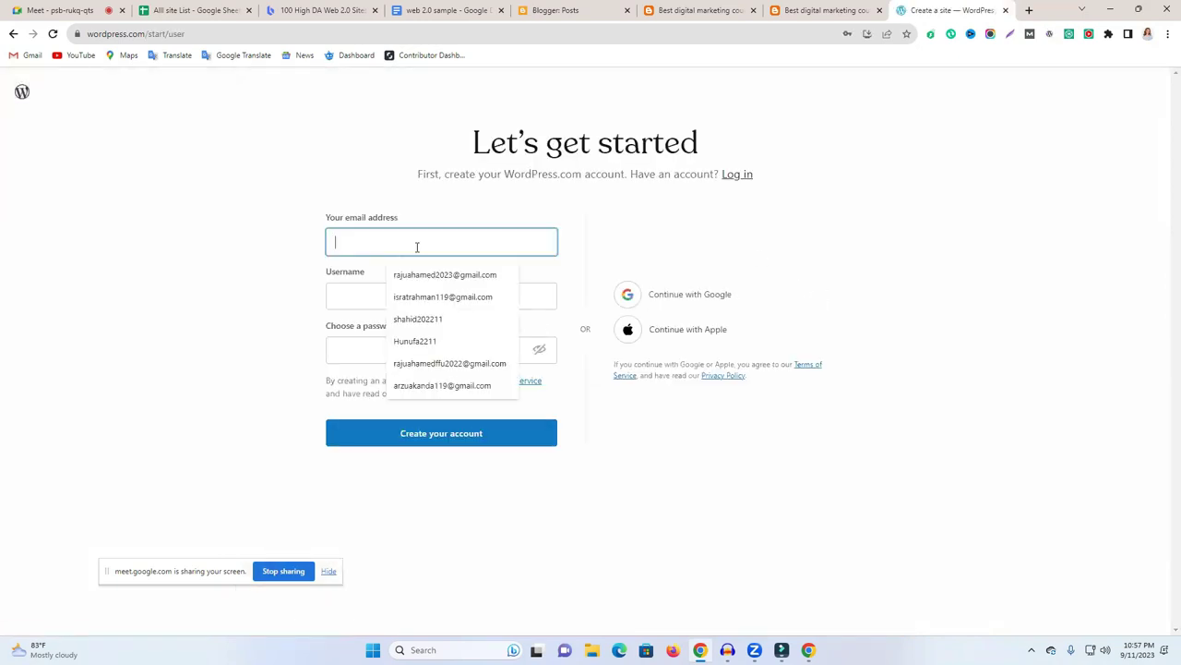
pyautogui.click(1029, 10)
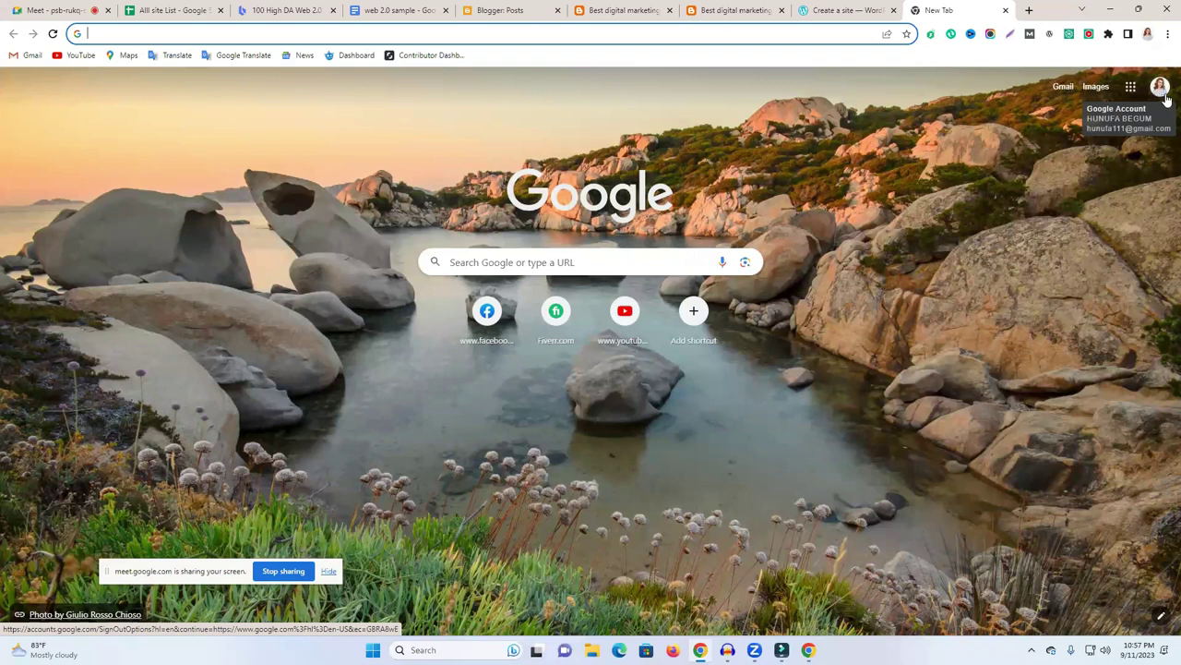
# Switch Gmail to another Google account and select that account's e-mail address.
pyautogui.click(1161, 90)
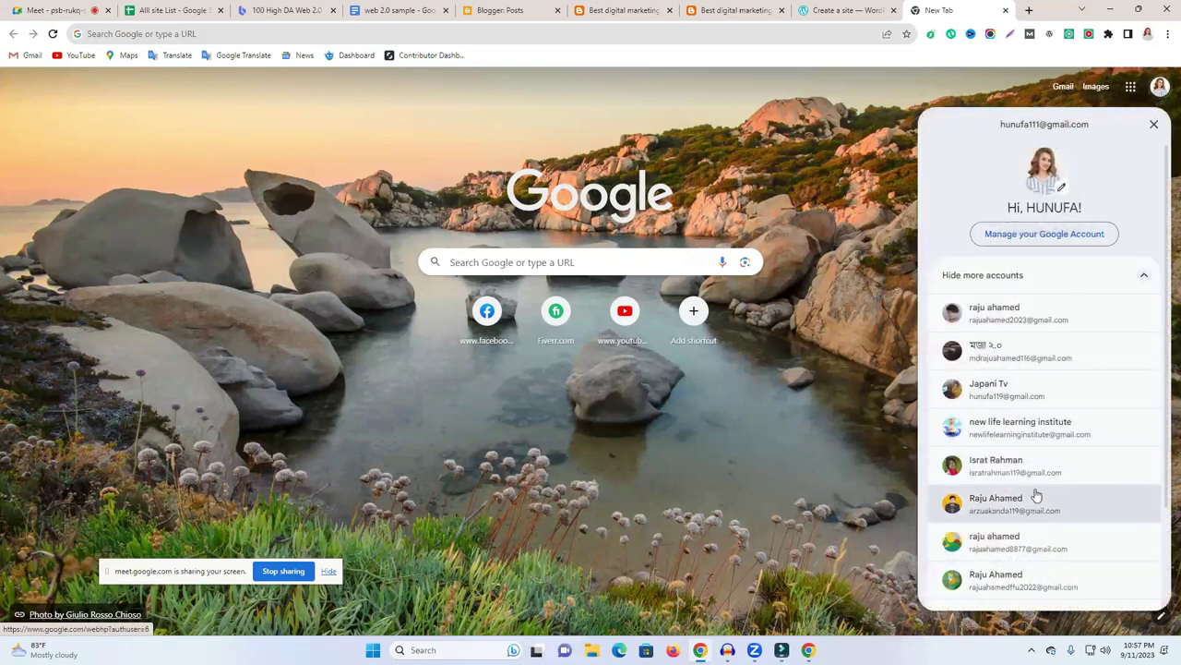
pyautogui.click(1013, 506)
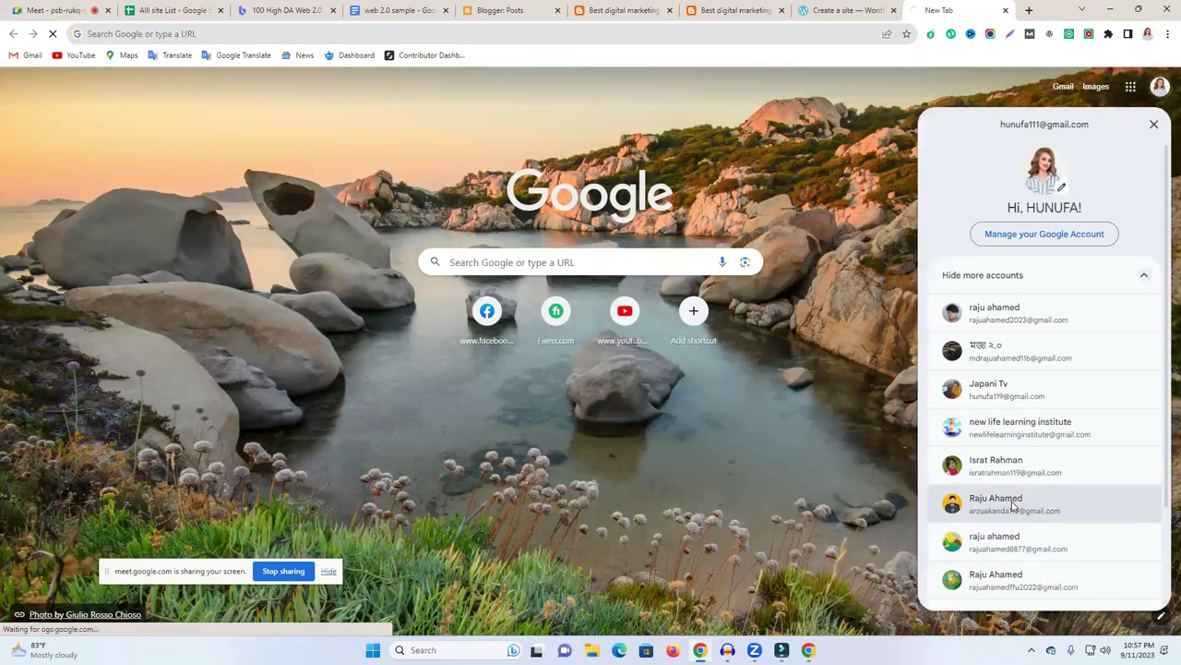
pyautogui.click(1062, 87)
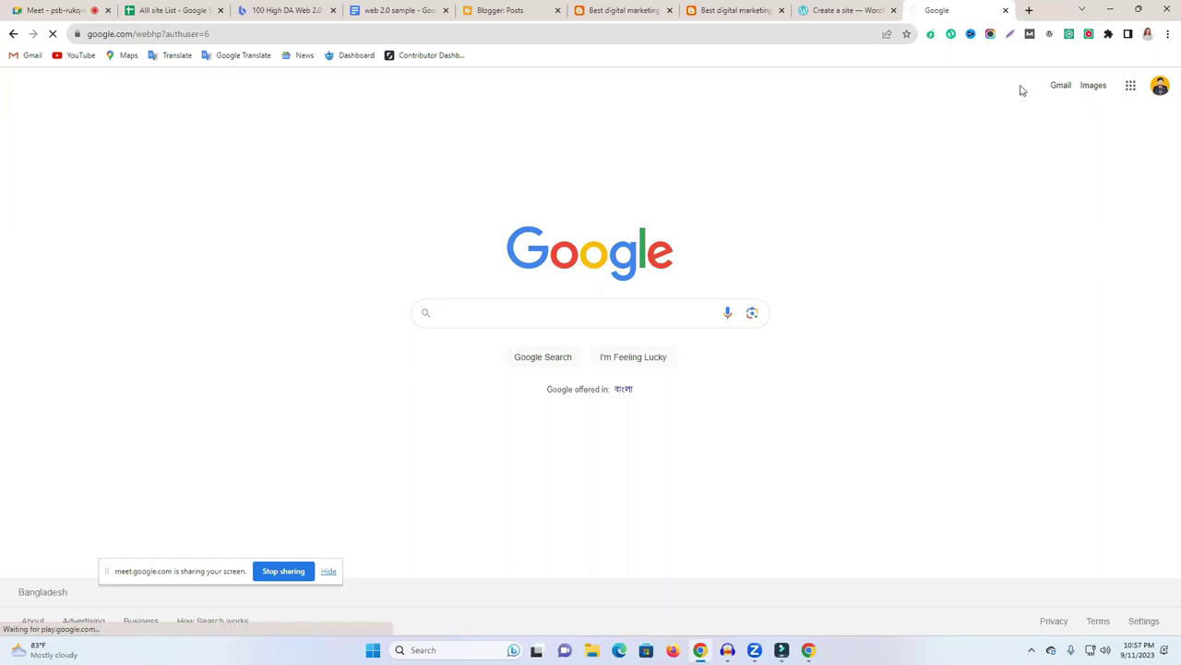
pyautogui.click(1160, 87)
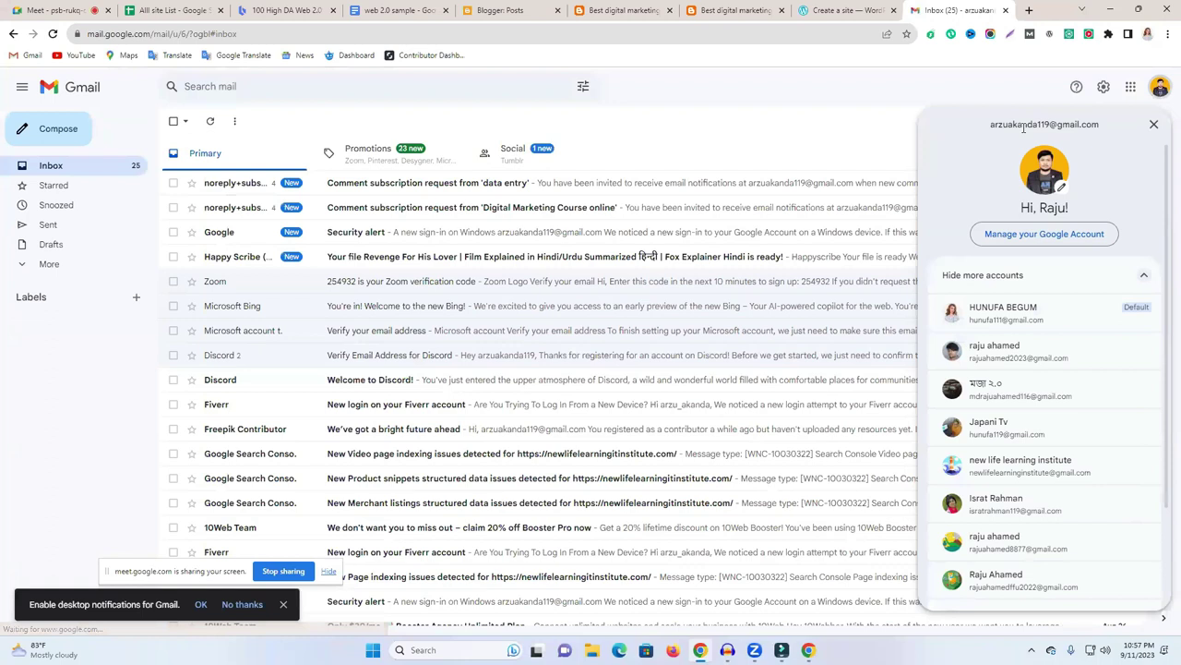
pyautogui.tripleClick(1023, 126)
pyautogui.hotkey('ctrl', 'c')
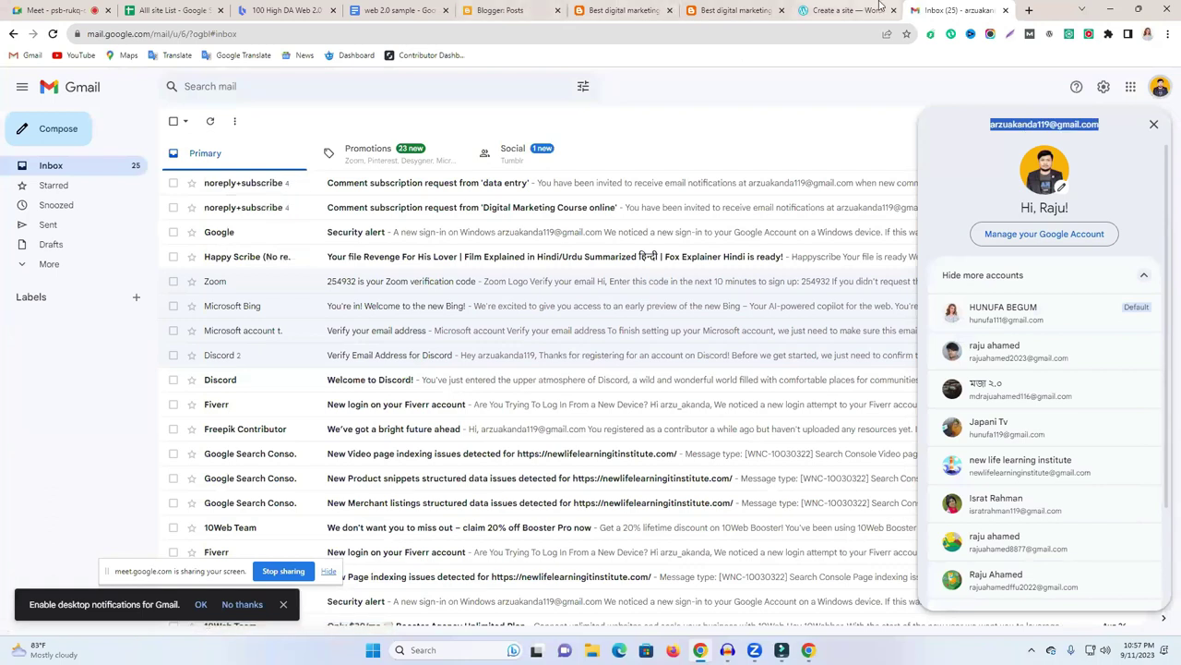
# Paste the copied e-mail address into the WordPress sign-up email and username fields.
pyautogui.click(840, 10)
pyautogui.hotkey('ctrl', 'v')
pyautogui.click(364, 301)
pyautogui.hotkey('ctrl', 'v')
# Enter a cleaned-up username and the account password, then create the WordPress.com account.
pyautogui.tripleClick(420, 291)
pyautogui.write('@')
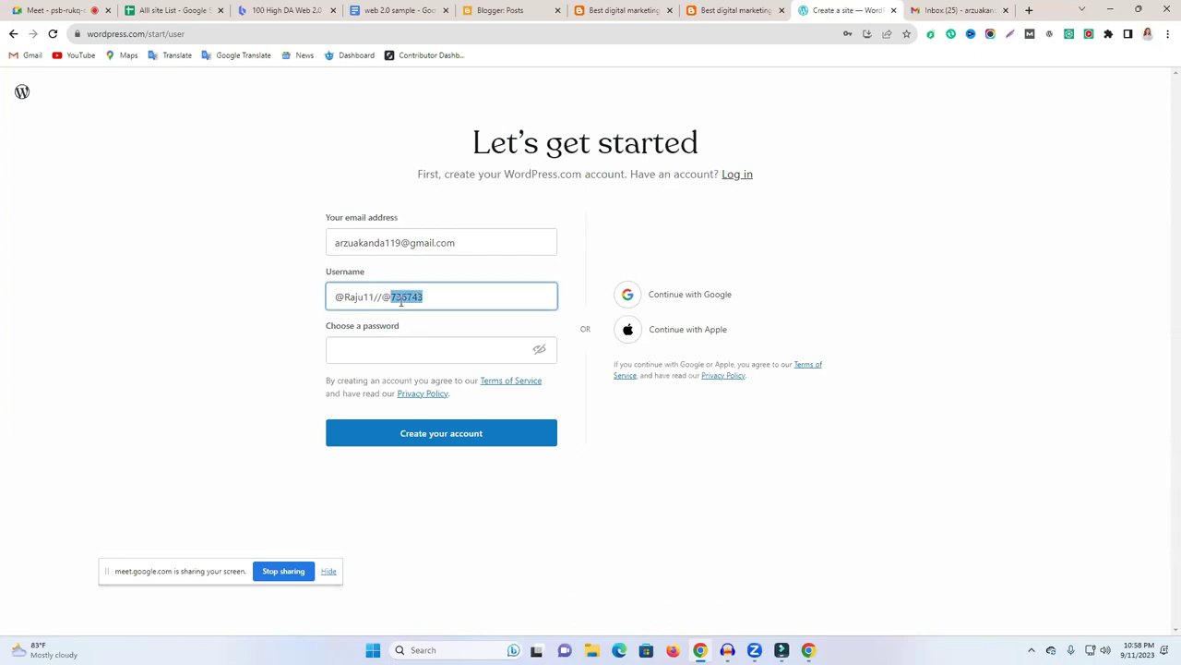
pyautogui.tripleClick(401, 297)
pyautogui.click(396, 346)
pyautogui.hotkey('ctrl', 'v')
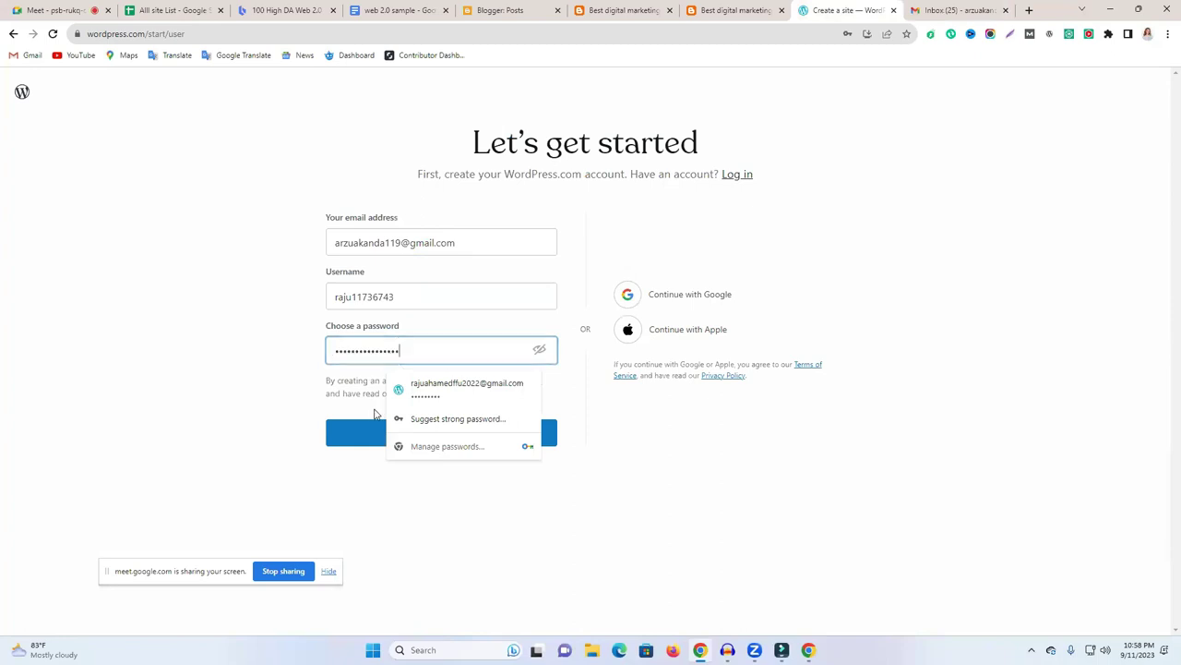
pyautogui.doubleClick(407, 297)
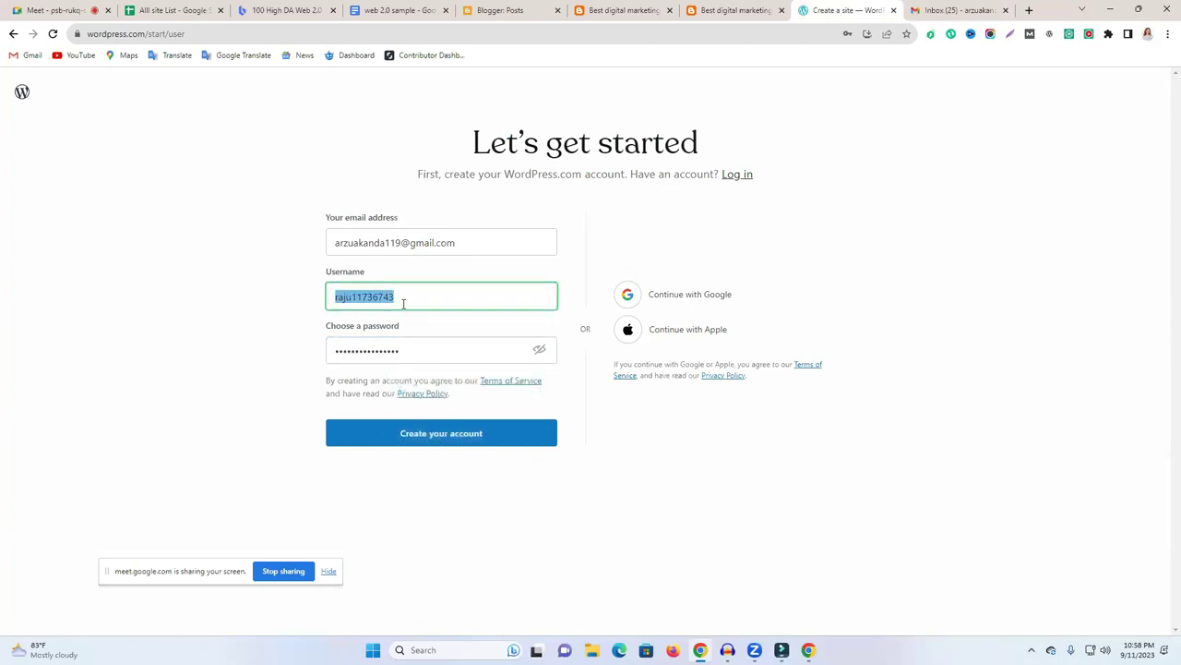
pyautogui.click(468, 460)
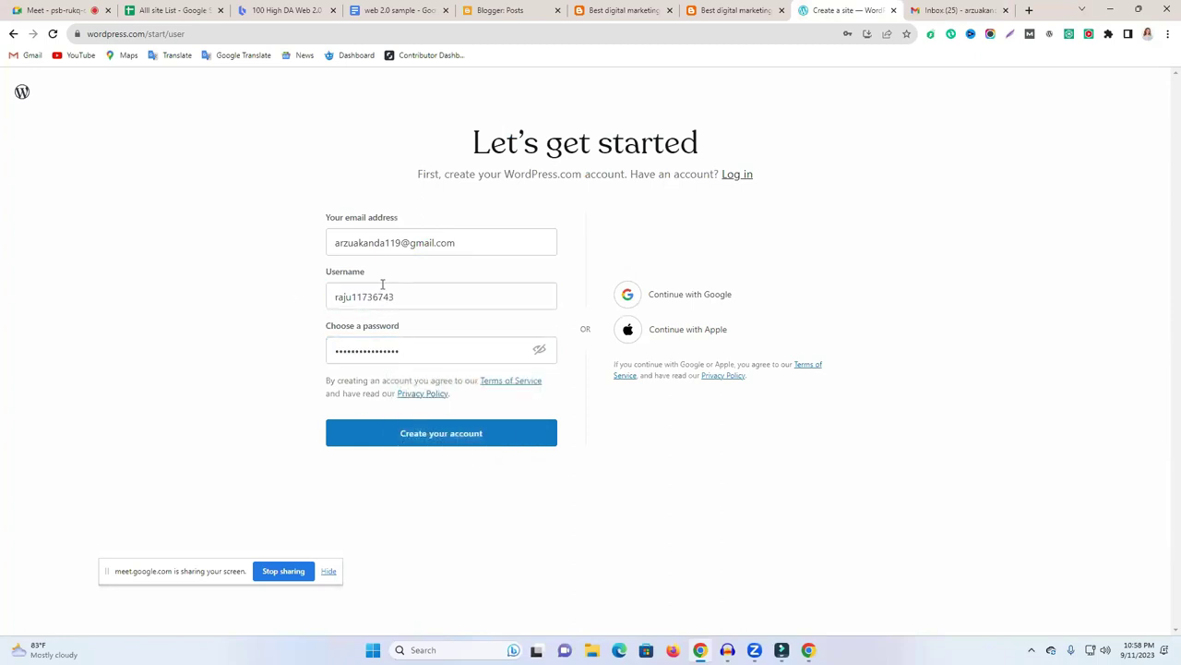
pyautogui.click(446, 435)
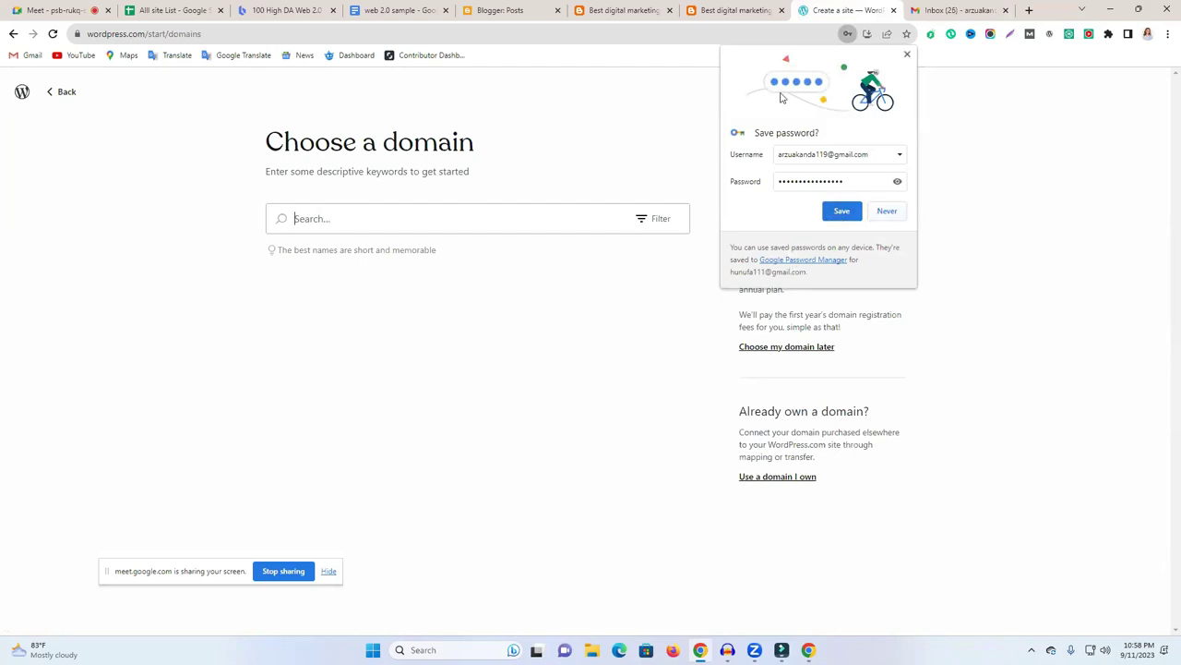
# Decline saving the password, search domains for 'Digitalmarketingonline' and pick the free wordpress.com address.
pyautogui.click(886, 211)
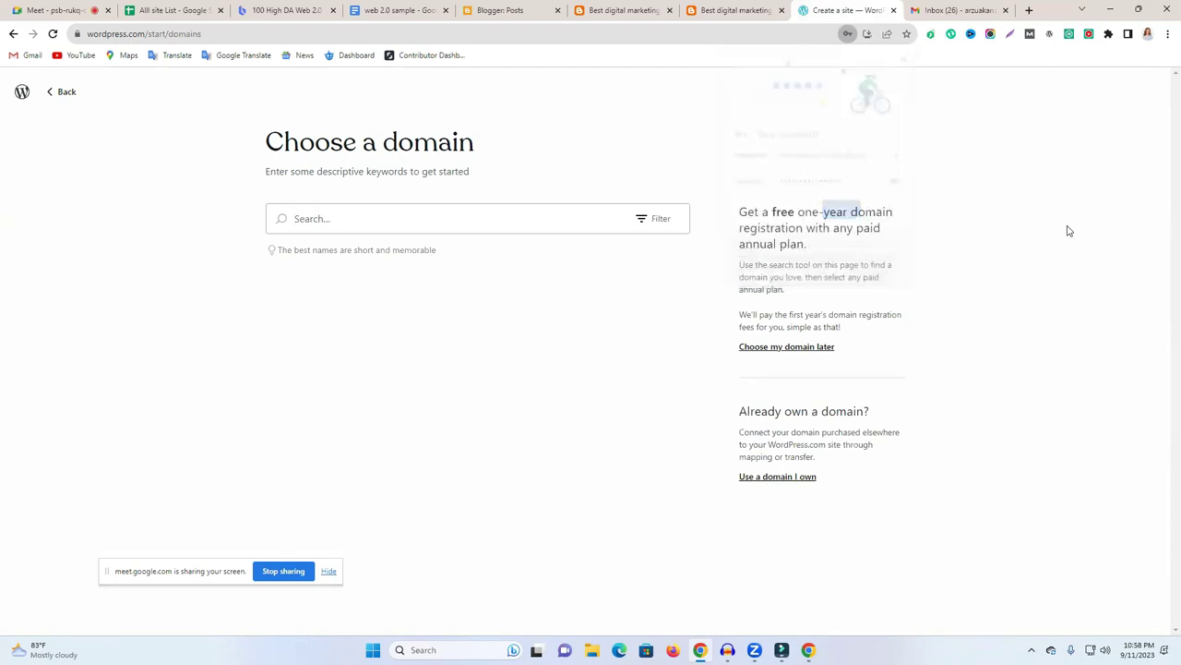
pyautogui.click(404, 217)
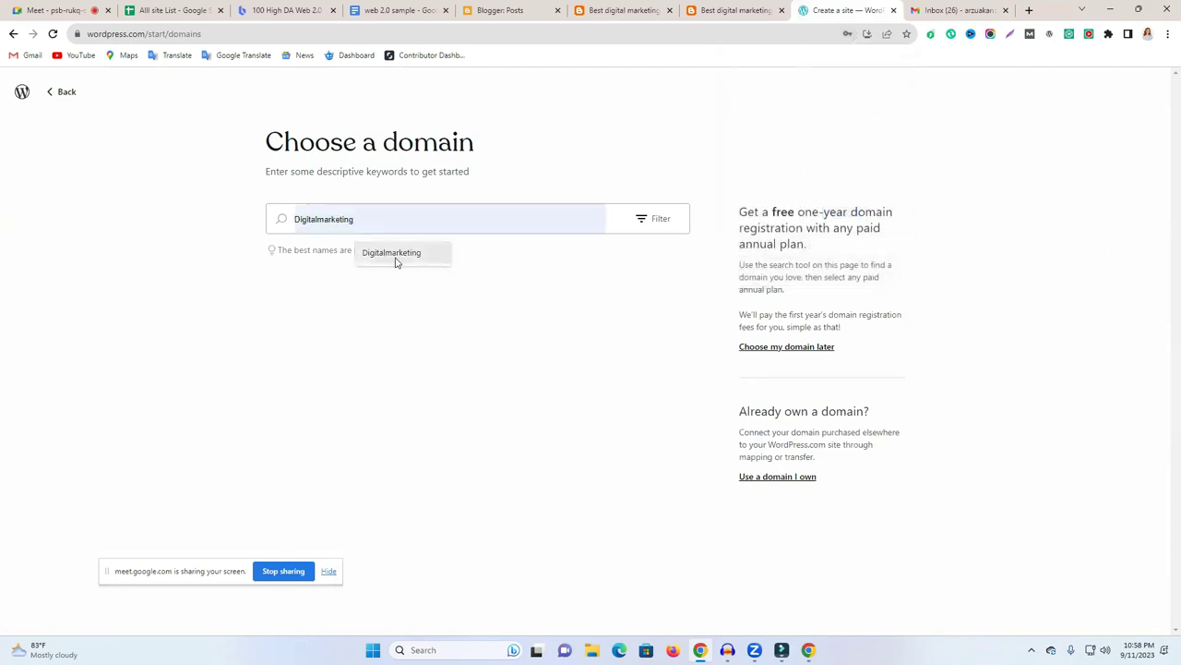
pyautogui.click(398, 256)
pyautogui.write('p')
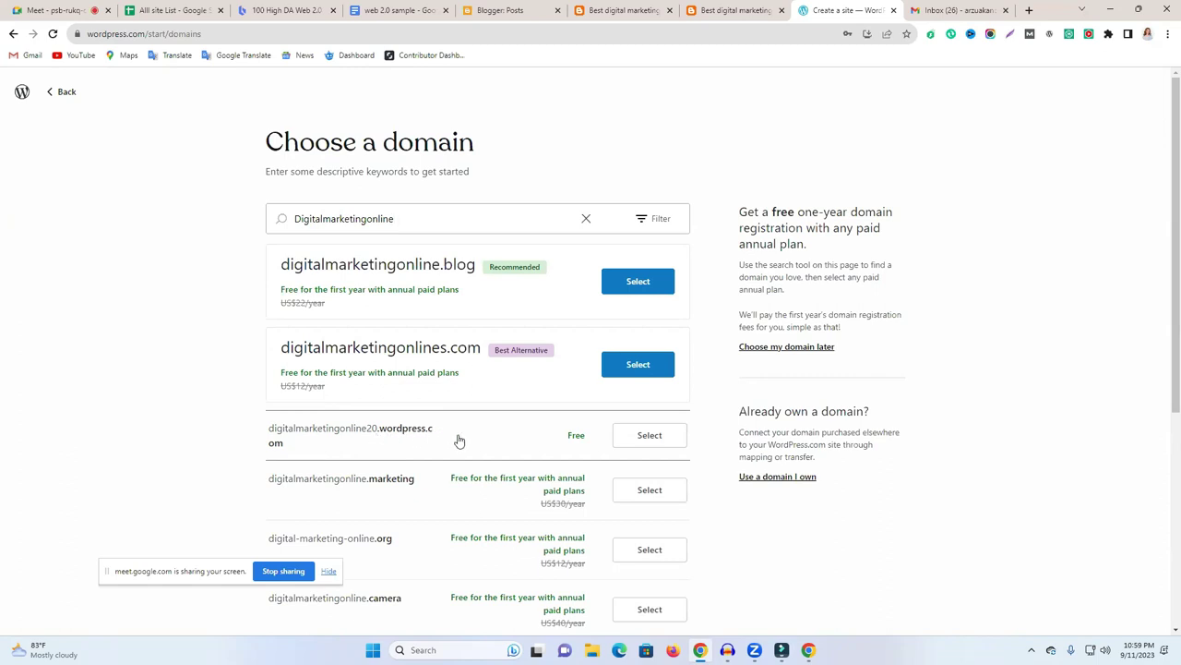
pyautogui.moveTo(565, 441); pyautogui.dragTo(606, 443)
pyautogui.click(646, 442)
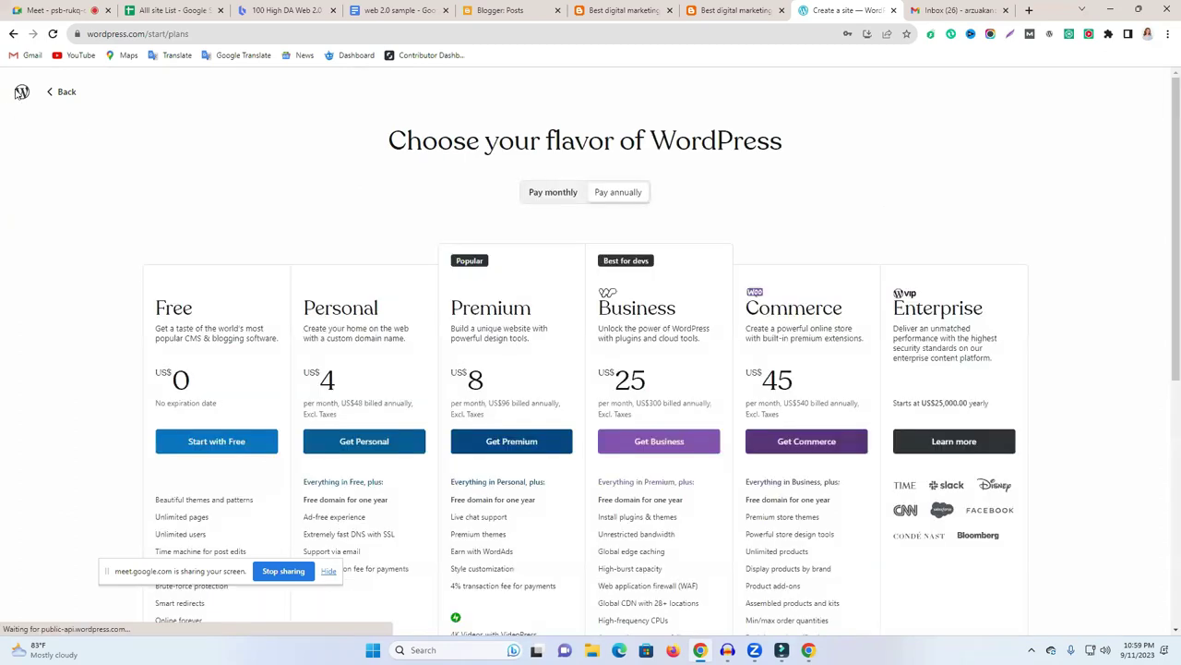
# Start the site on the Free plan with the free digitalmarketingonline20.wordpress.com address.
pyautogui.scroll(-1, 151, 421)
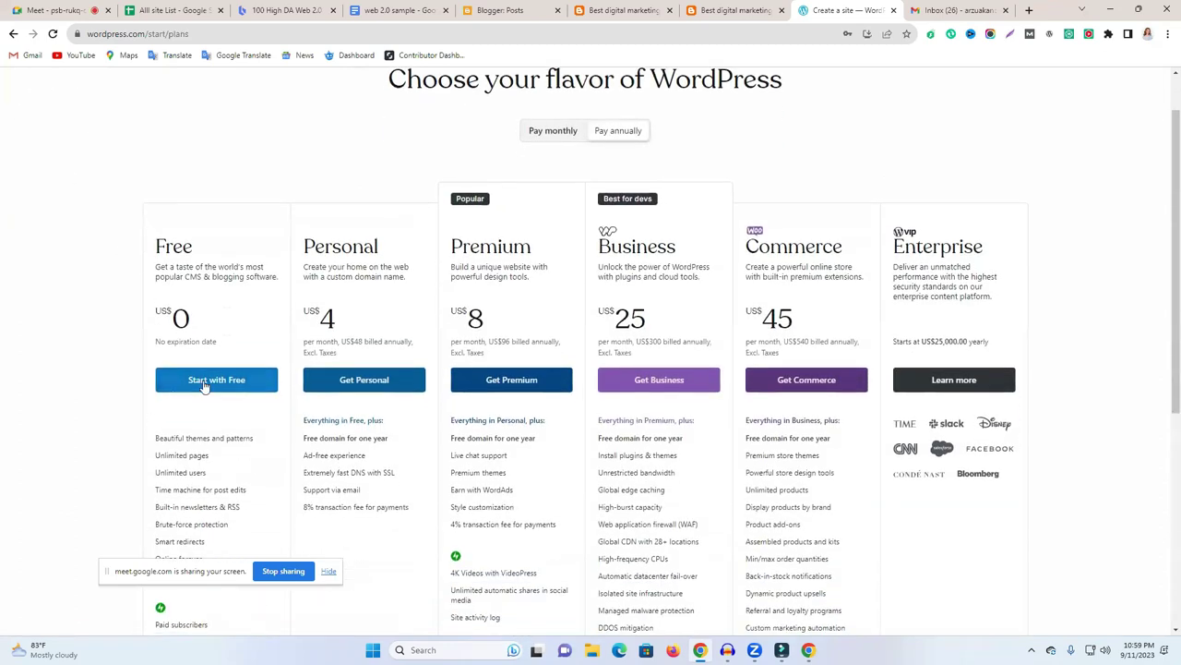
pyautogui.click(203, 382)
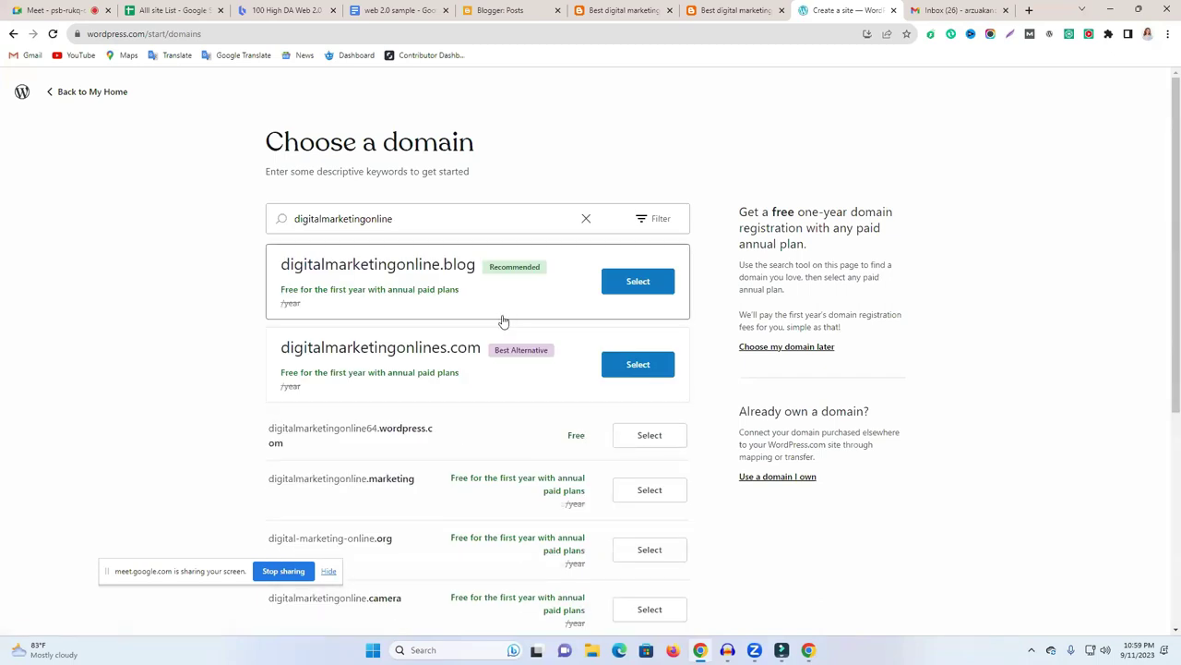
pyautogui.click(665, 439)
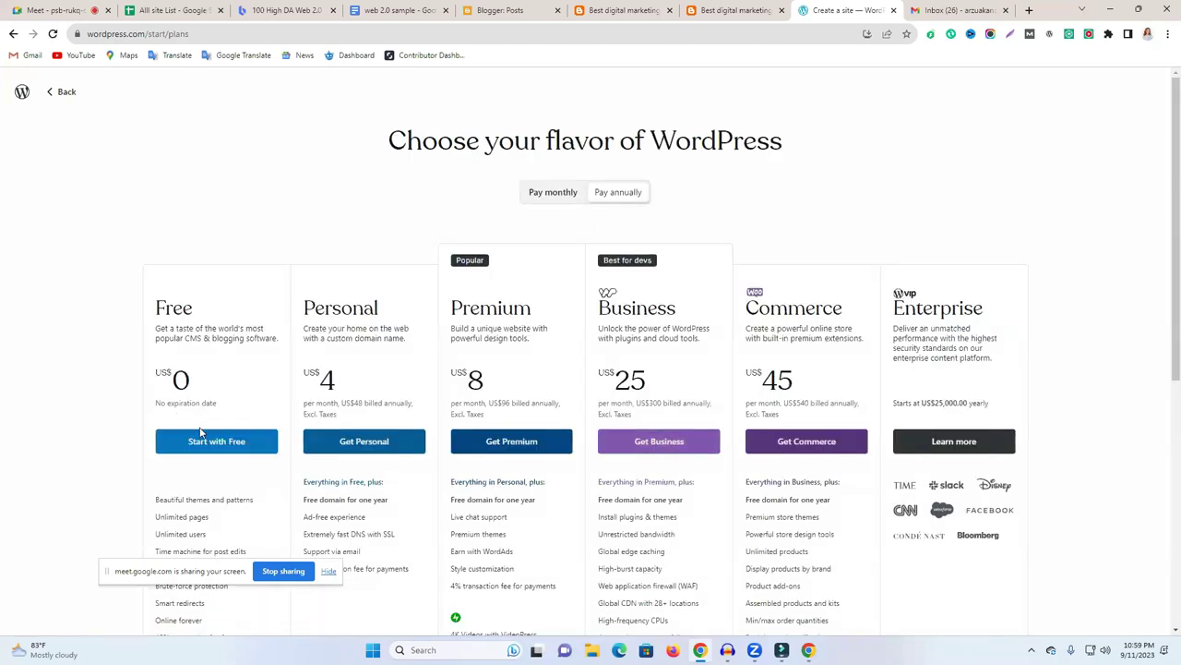
pyautogui.click(203, 436)
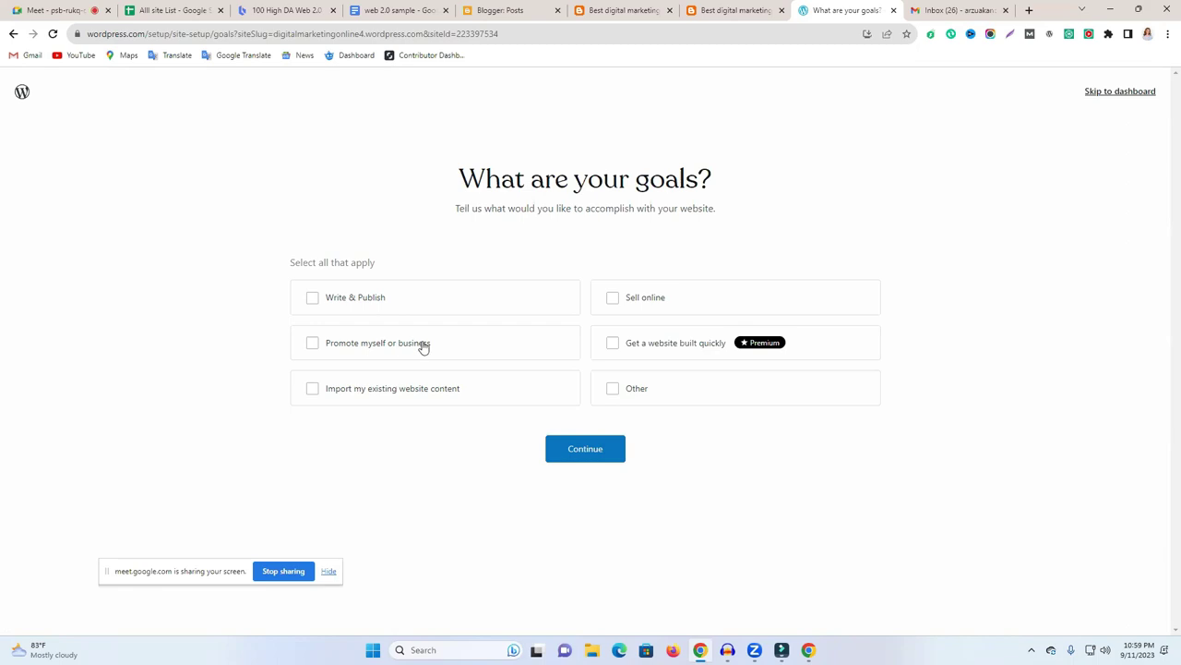
# Choose 'Write & Publish' and 'Promote myself or business' as the site goals.
pyautogui.click(412, 285)
pyautogui.click(369, 341)
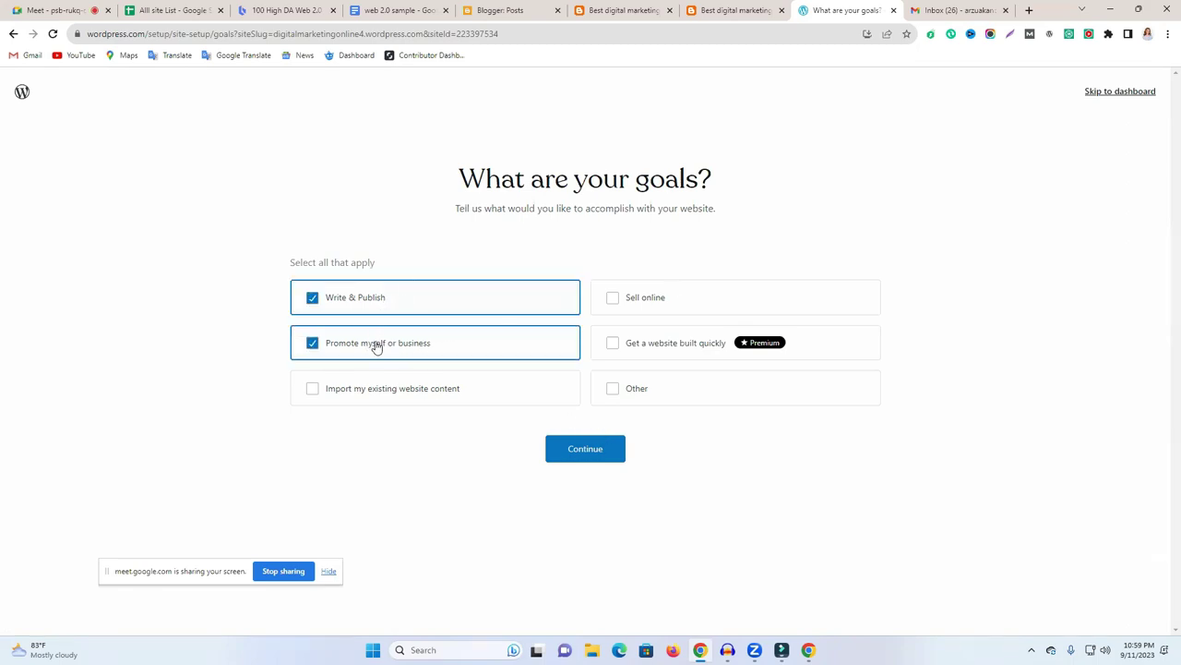
pyautogui.click(595, 451)
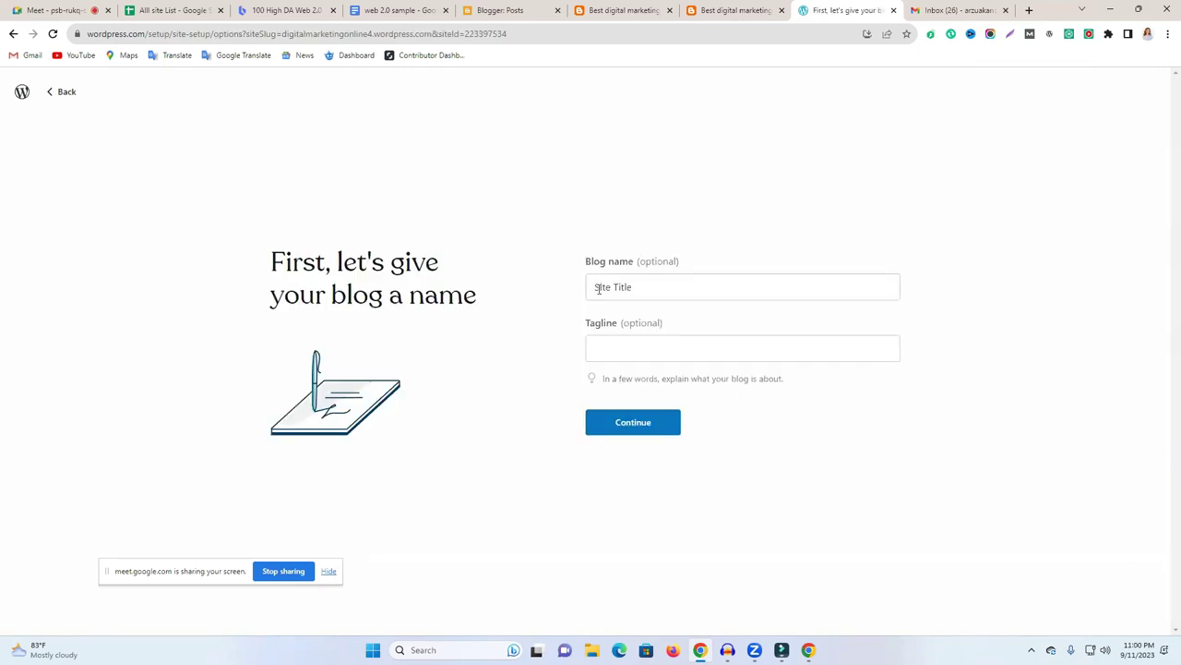
# Replace the placeholder with the Freelancer Raju blog name and continue.
pyautogui.tripleClick(647, 288)
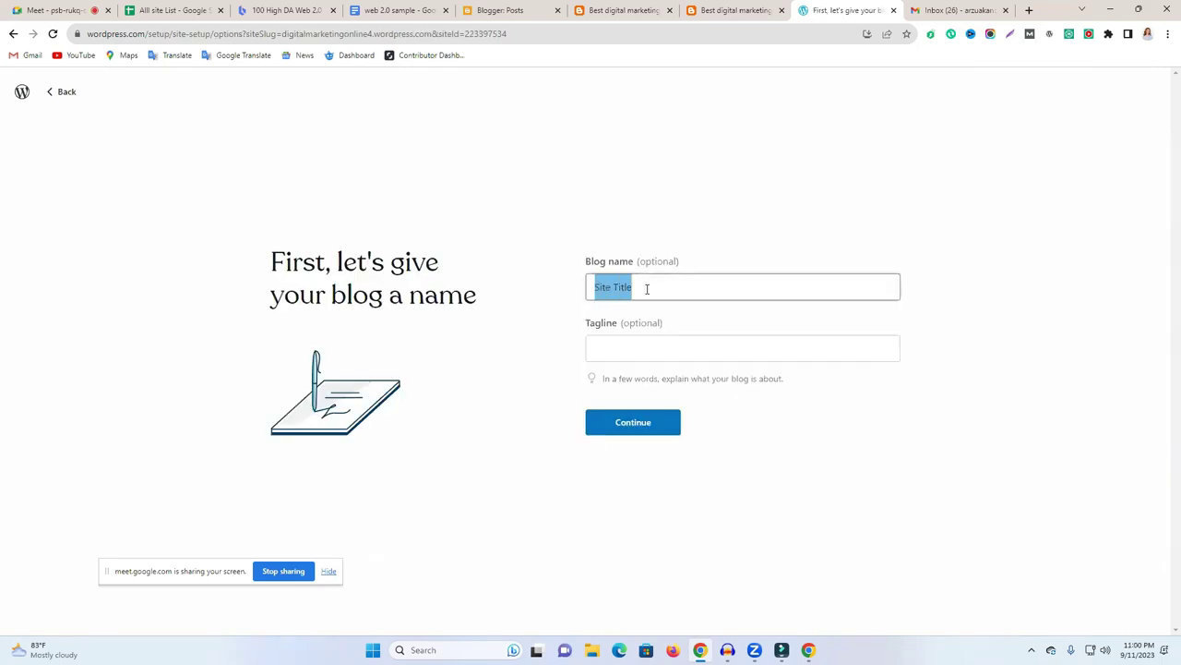
pyautogui.write('Freelancer raju')
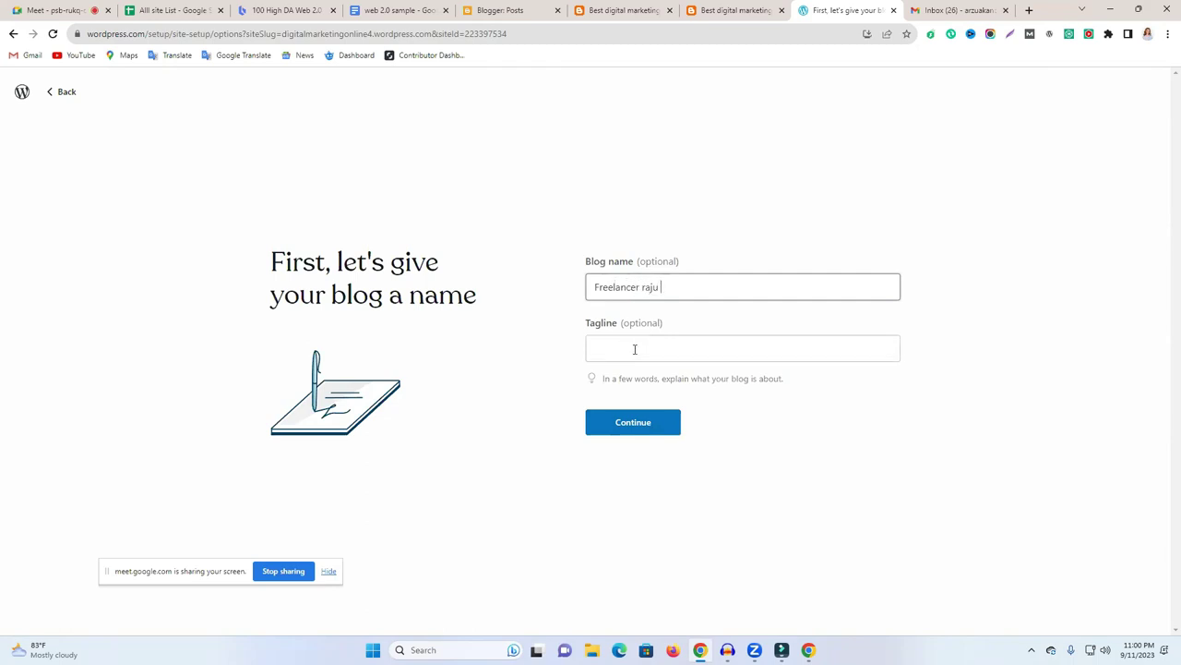
pyautogui.click(635, 349)
pyautogui.click(648, 431)
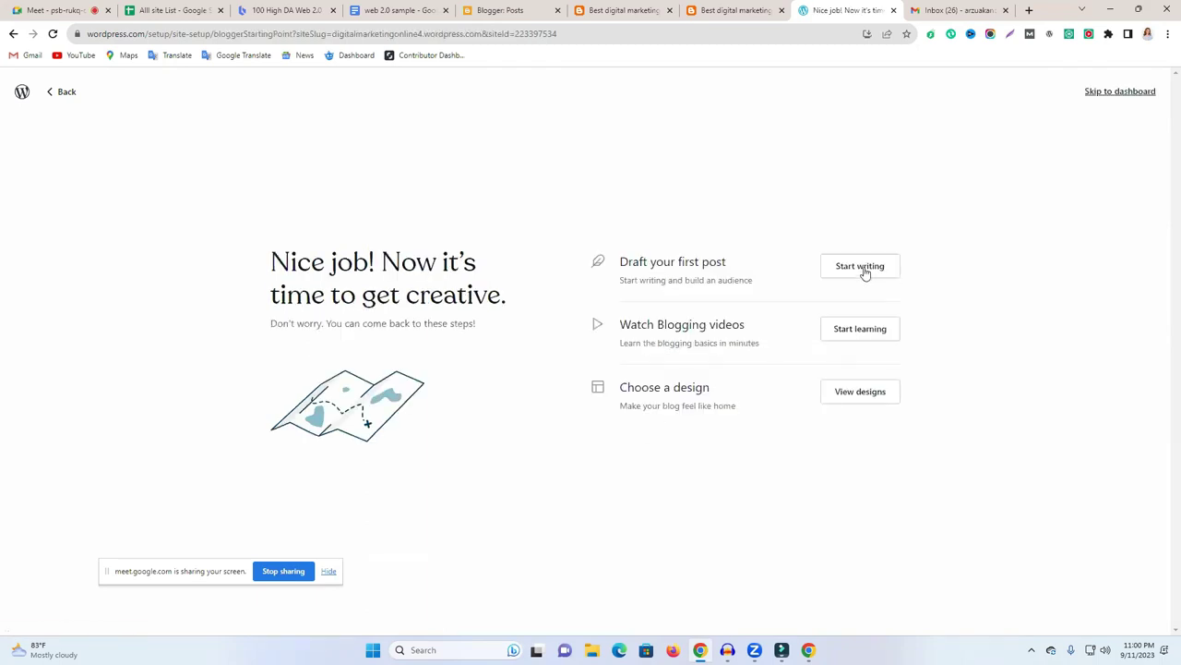
# Skip past the first-post prompt to the dashboard and launch the site publicly.
pyautogui.click(862, 270)
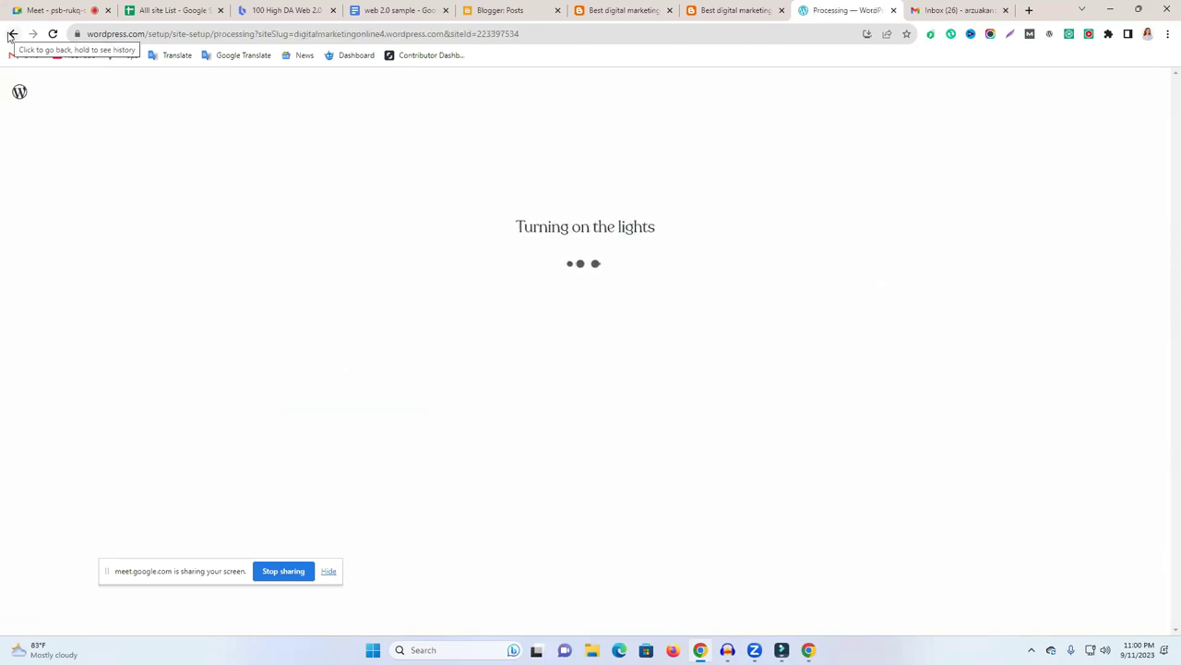
pyautogui.click(11, 34)
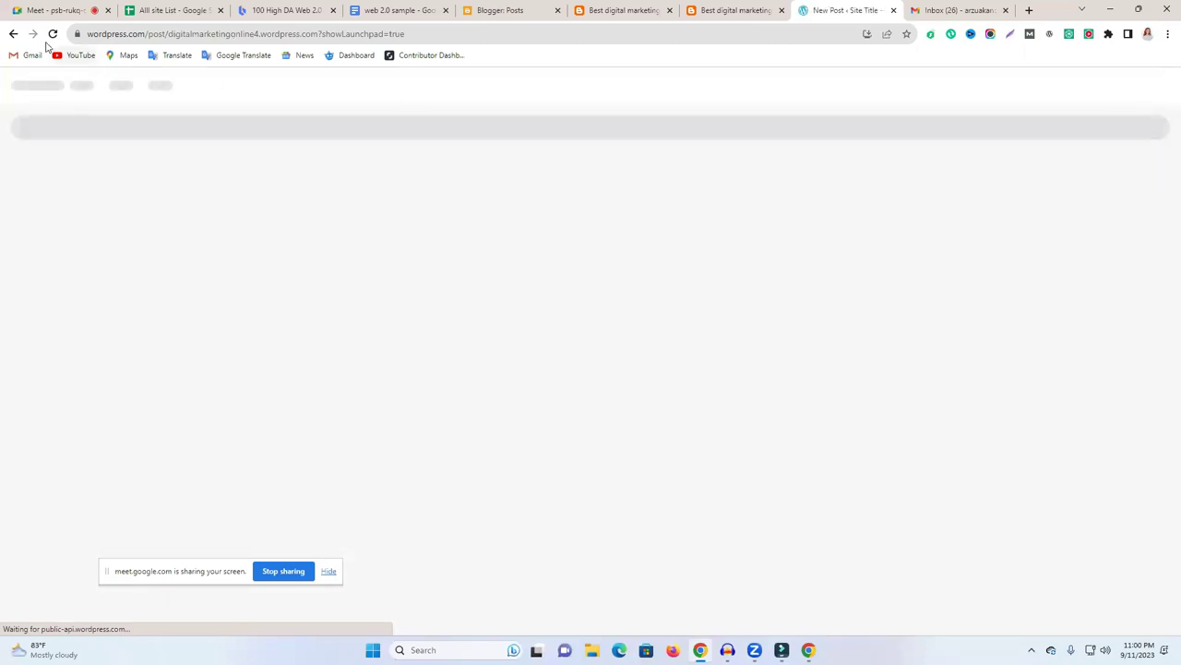
pyautogui.click(13, 34)
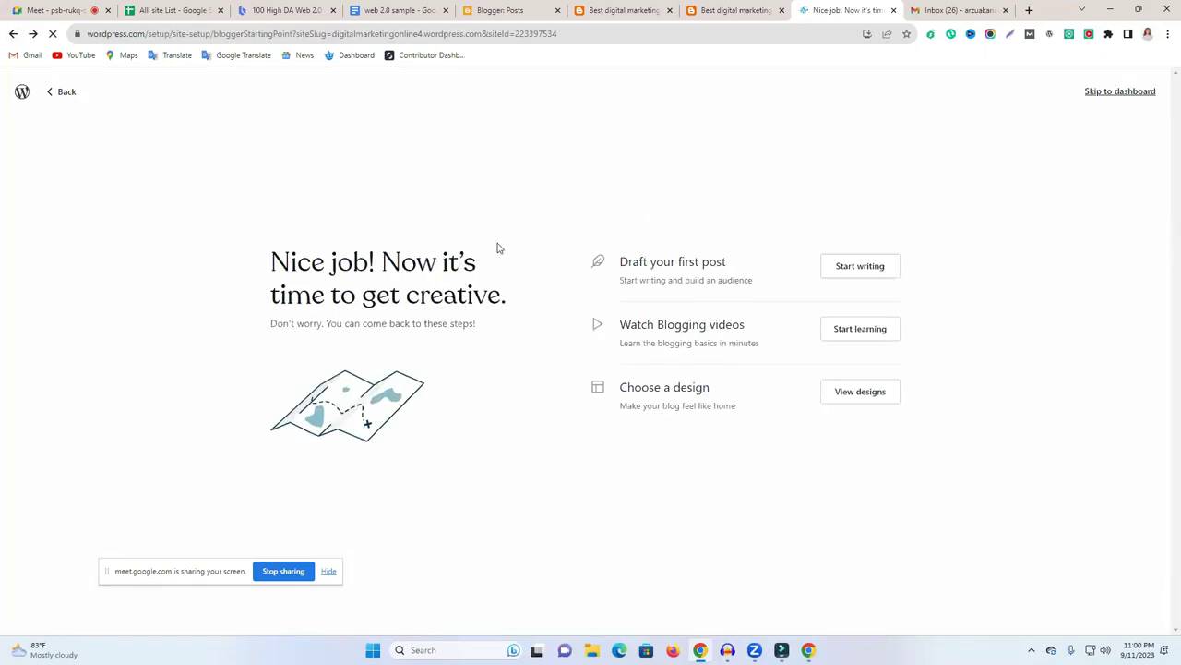
pyautogui.click(1137, 93)
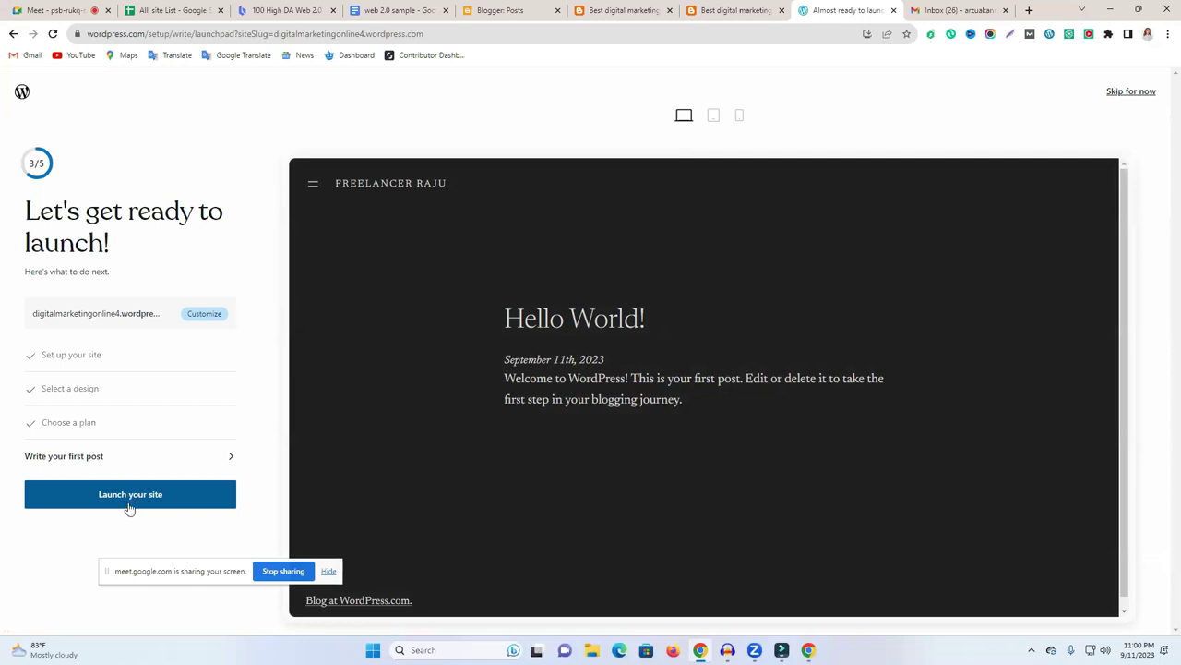
pyautogui.click(146, 503)
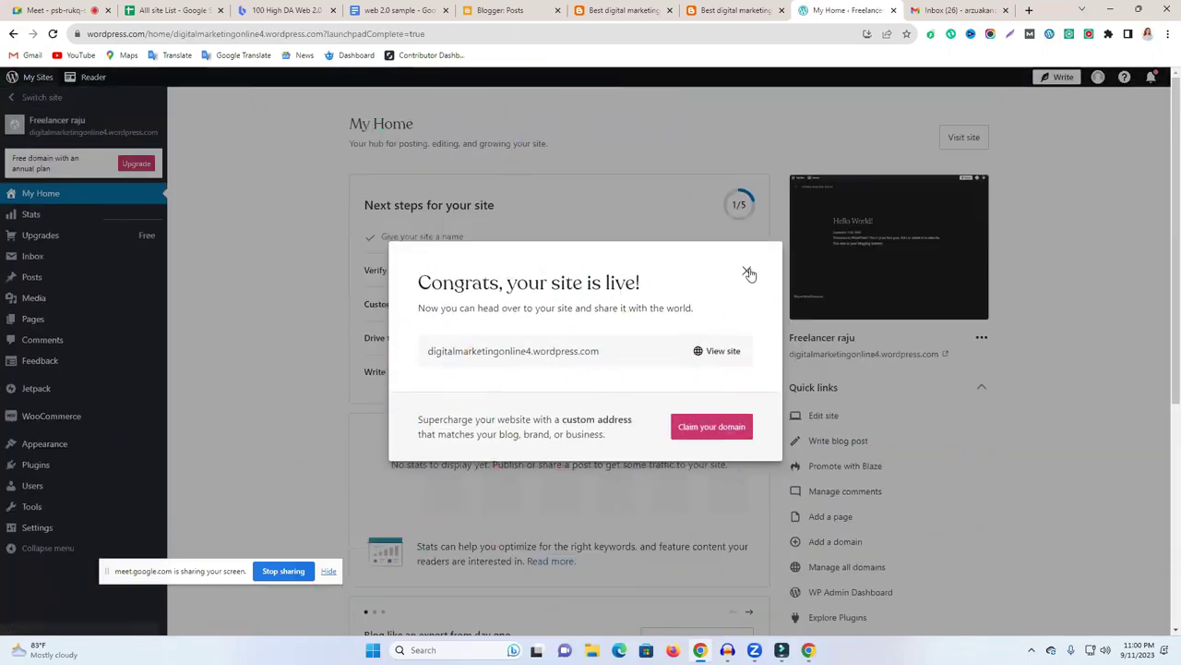
# View the live Hello World site, dismiss the site-is-live message, and go to Appearance > Themes.
pyautogui.click(712, 351)
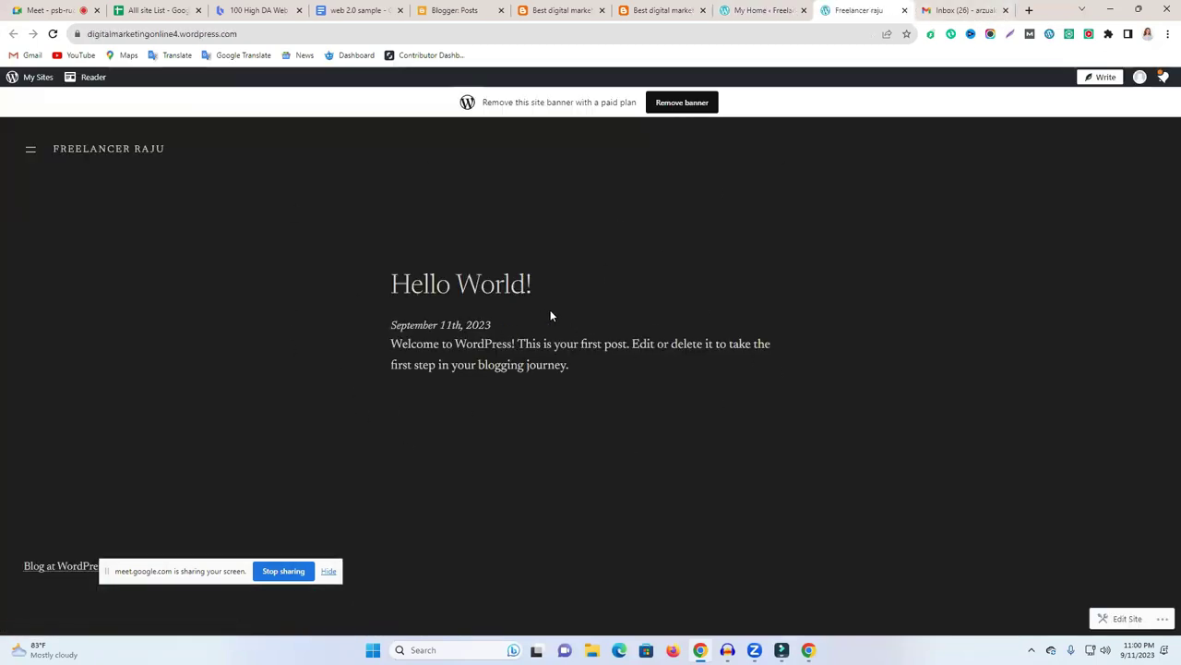
pyautogui.click(771, 10)
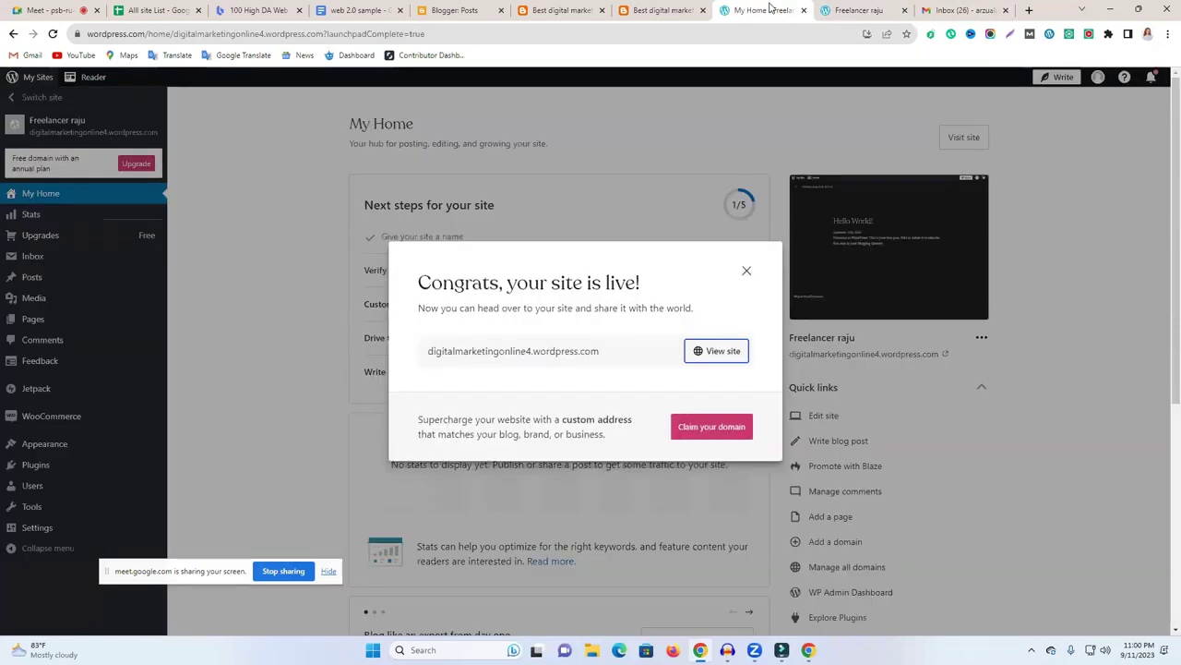
pyautogui.click(746, 267)
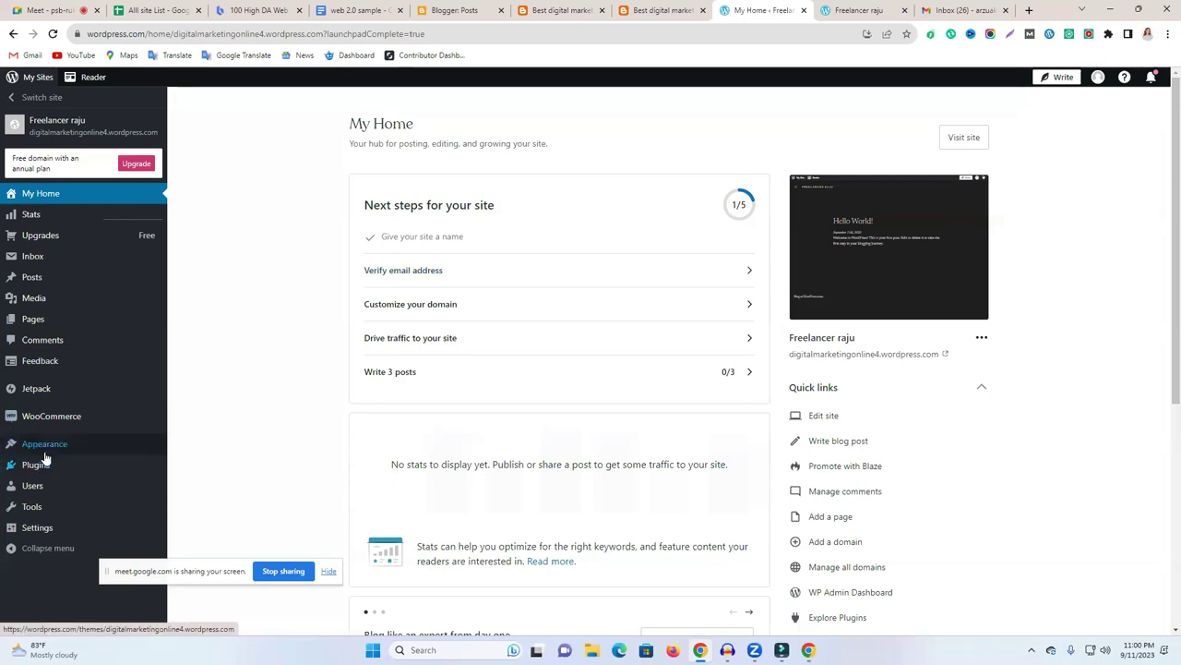
pyautogui.moveTo(46, 454)
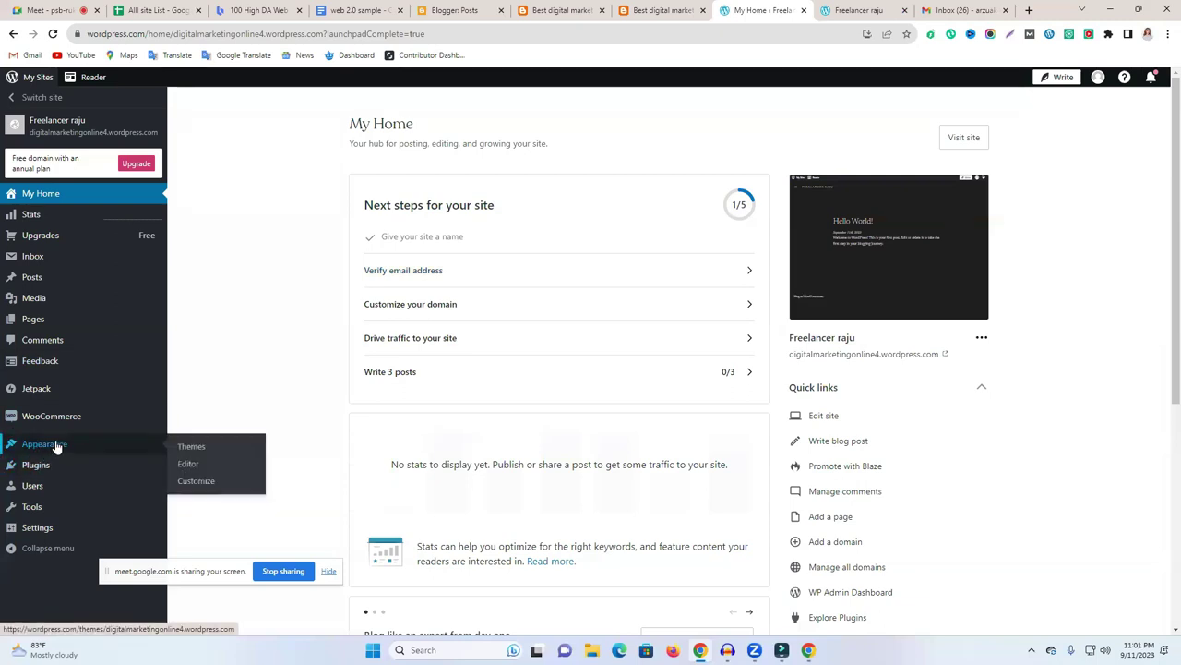
pyautogui.click(61, 447)
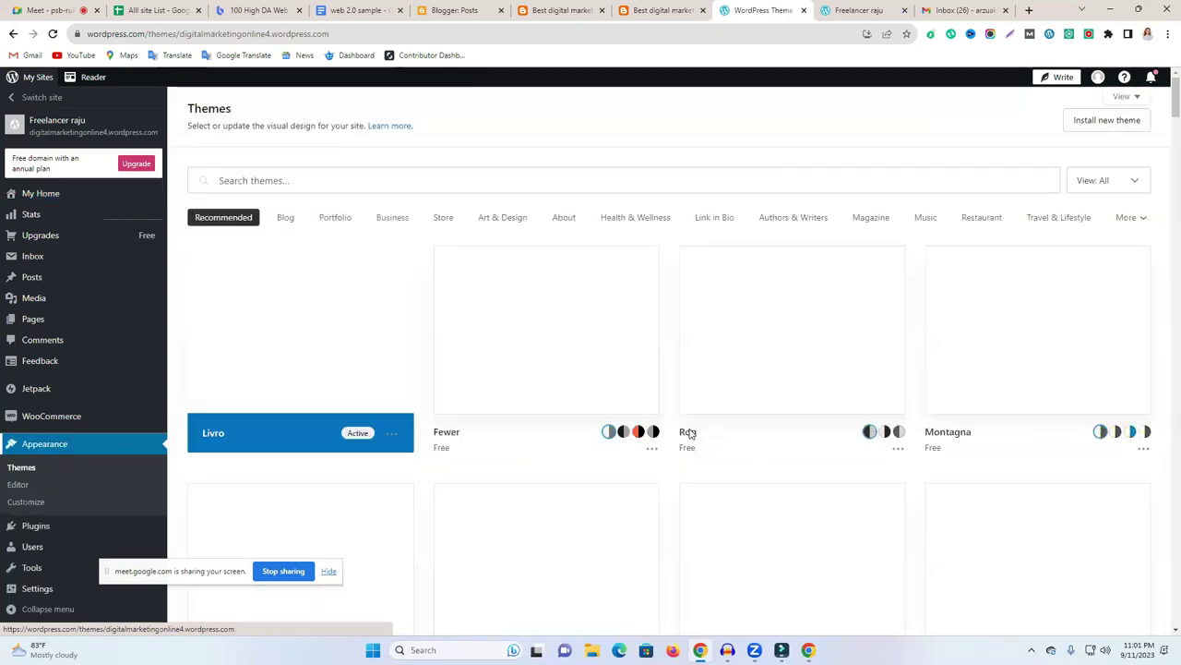
# Filter the theme gallery to Blog designs and open the Tenaz theme details.
pyautogui.click(285, 217)
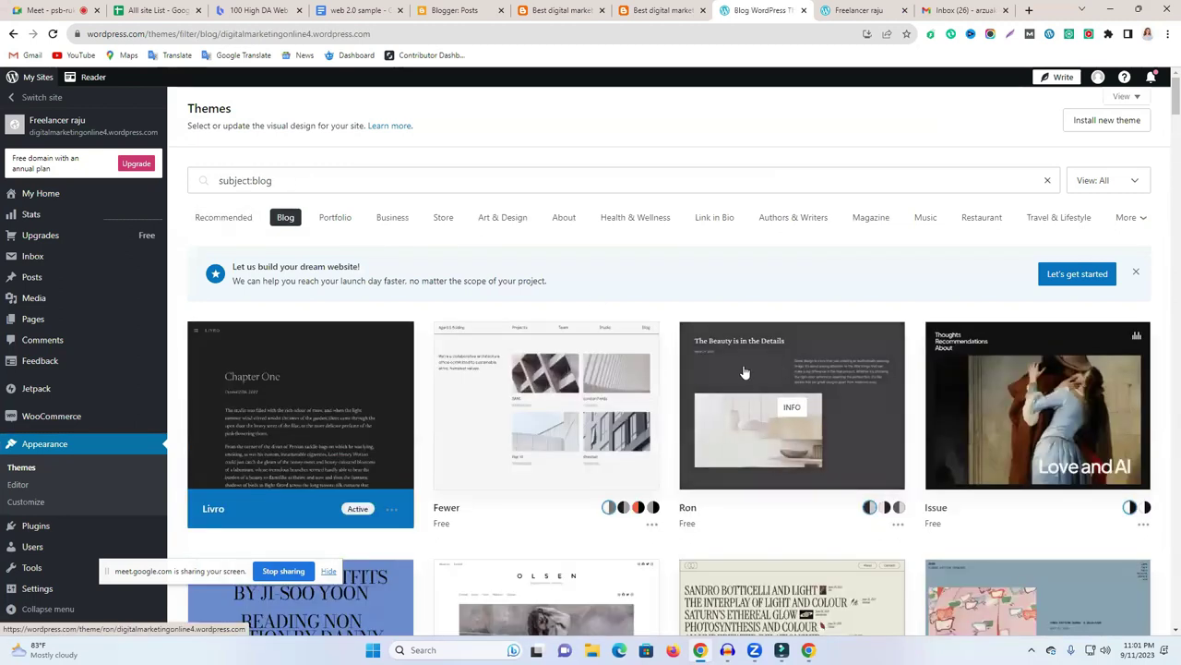
pyautogui.scroll(-1, 654, 376)
pyautogui.scroll(-7, 655, 377)
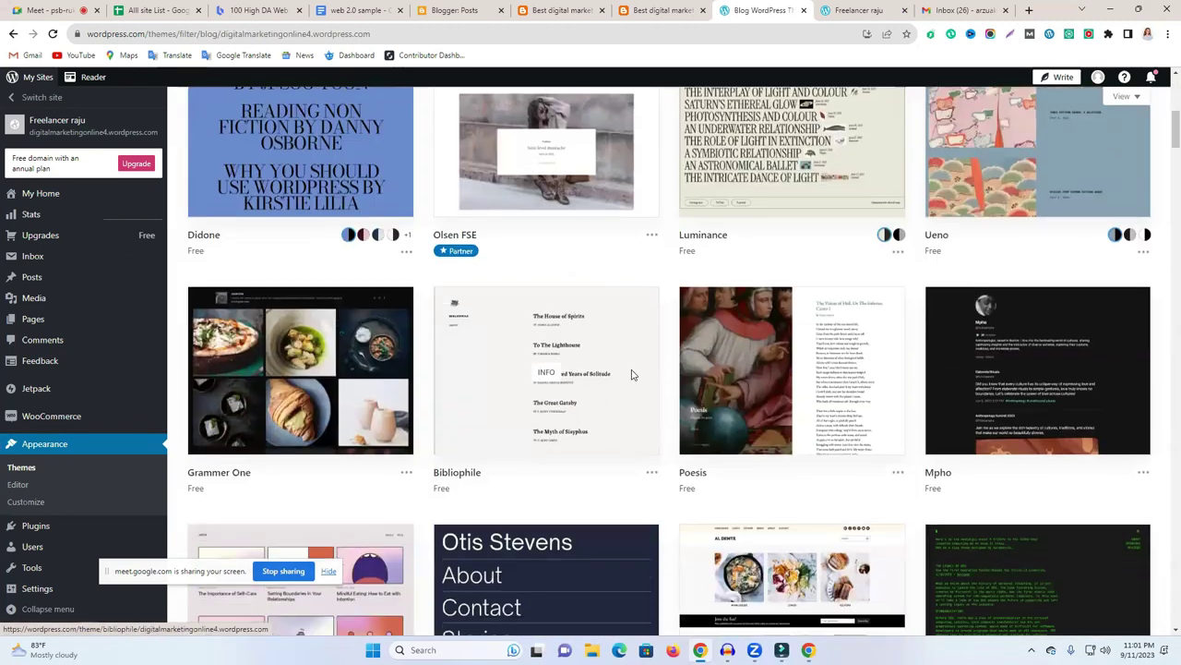
pyautogui.scroll(-3, 633, 377)
pyautogui.scroll(-1, 633, 377)
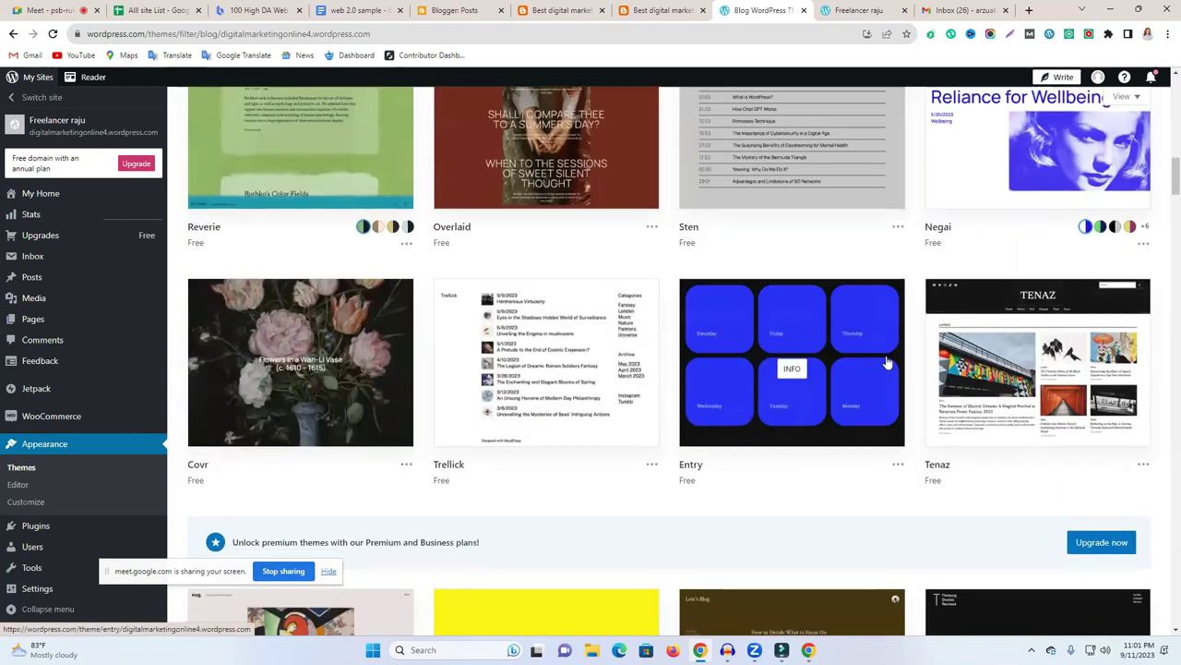
pyautogui.scroll(-2, 891, 363)
pyautogui.scroll(-3, 886, 361)
pyautogui.scroll(4, 988, 338)
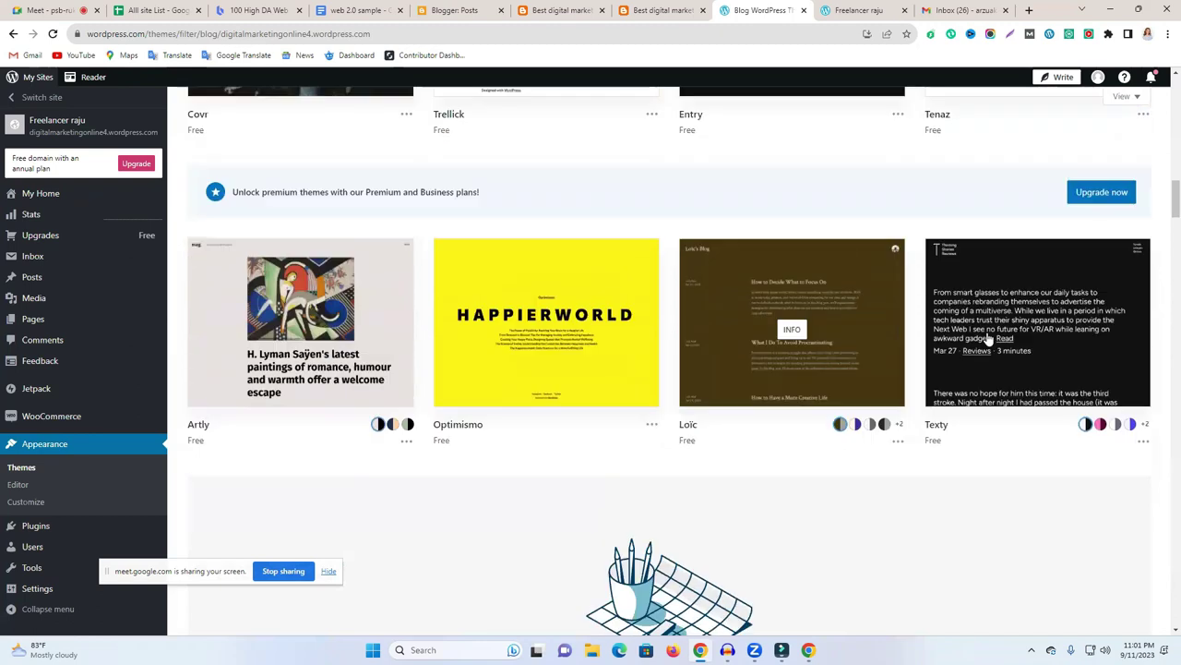
pyautogui.click(1026, 277)
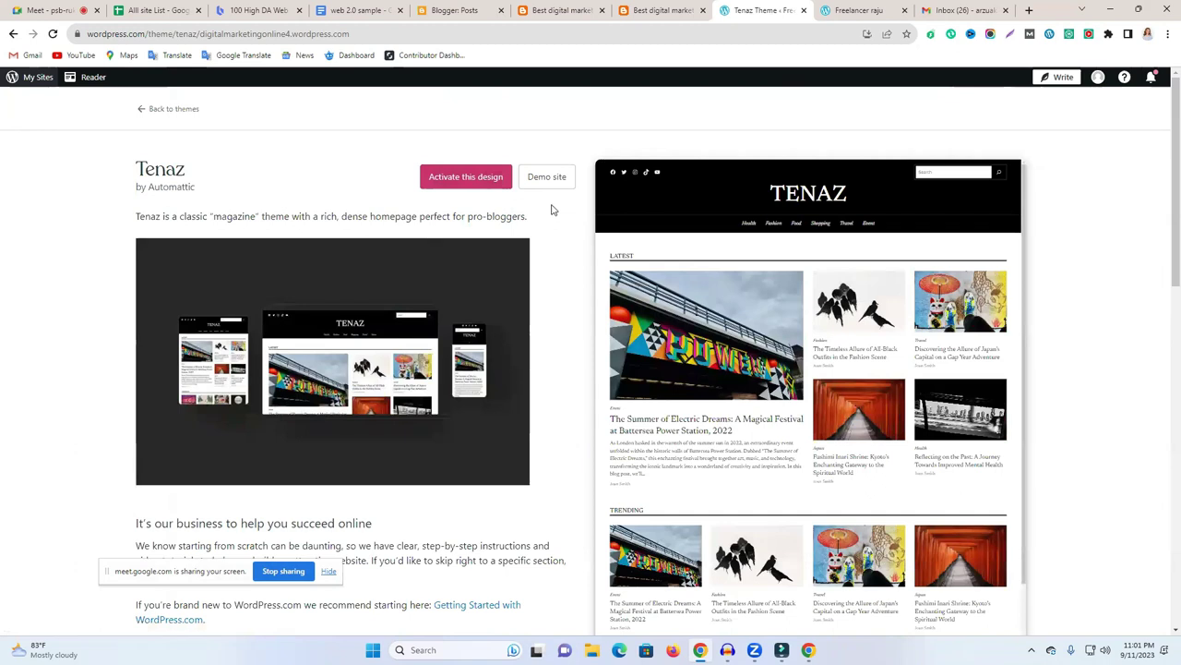
# Activate Tenaz, acknowledging the homepage replacement, and view the live site.
pyautogui.click(488, 177)
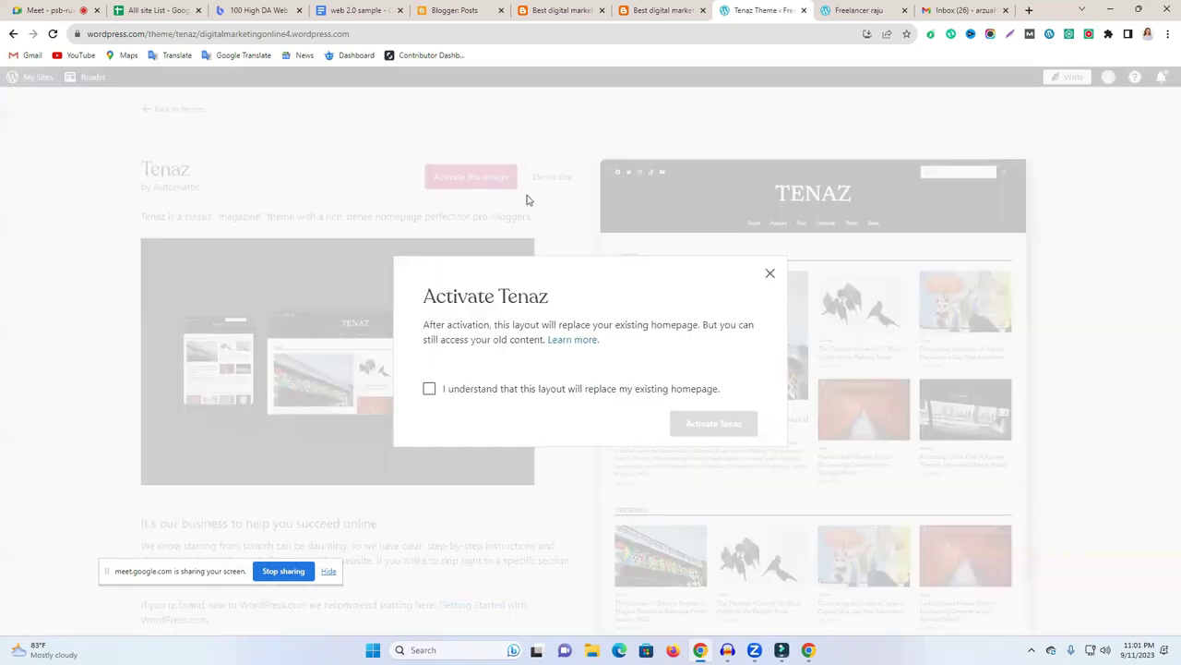
pyautogui.click(452, 397)
pyautogui.click(691, 423)
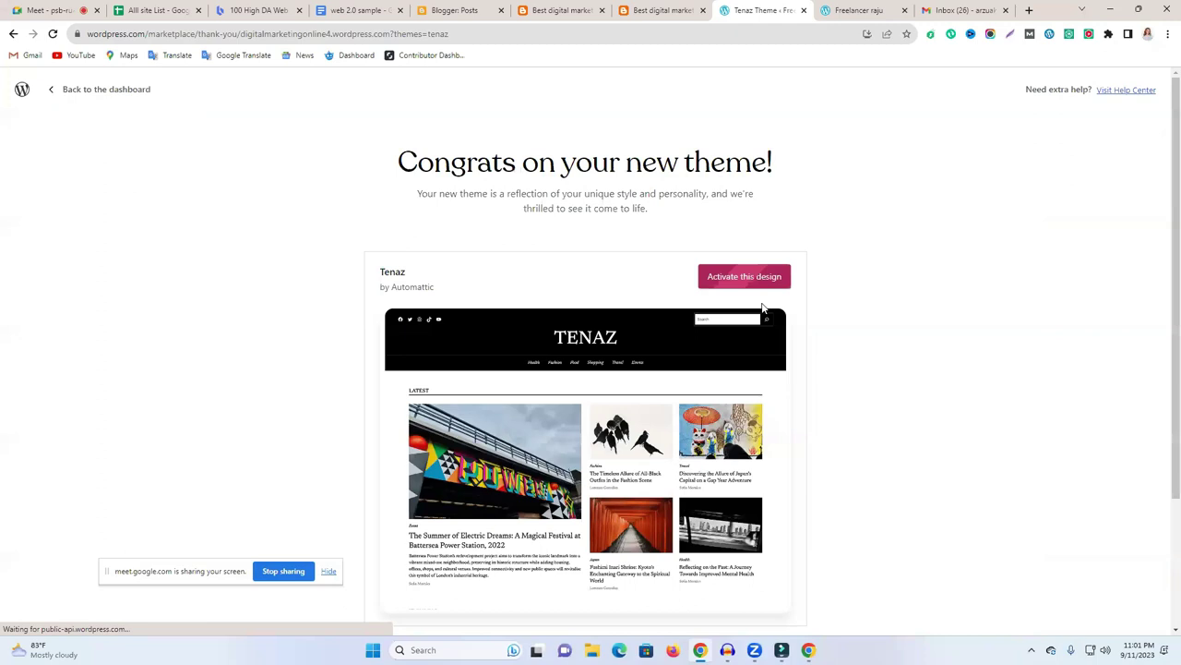
pyautogui.click(882, 10)
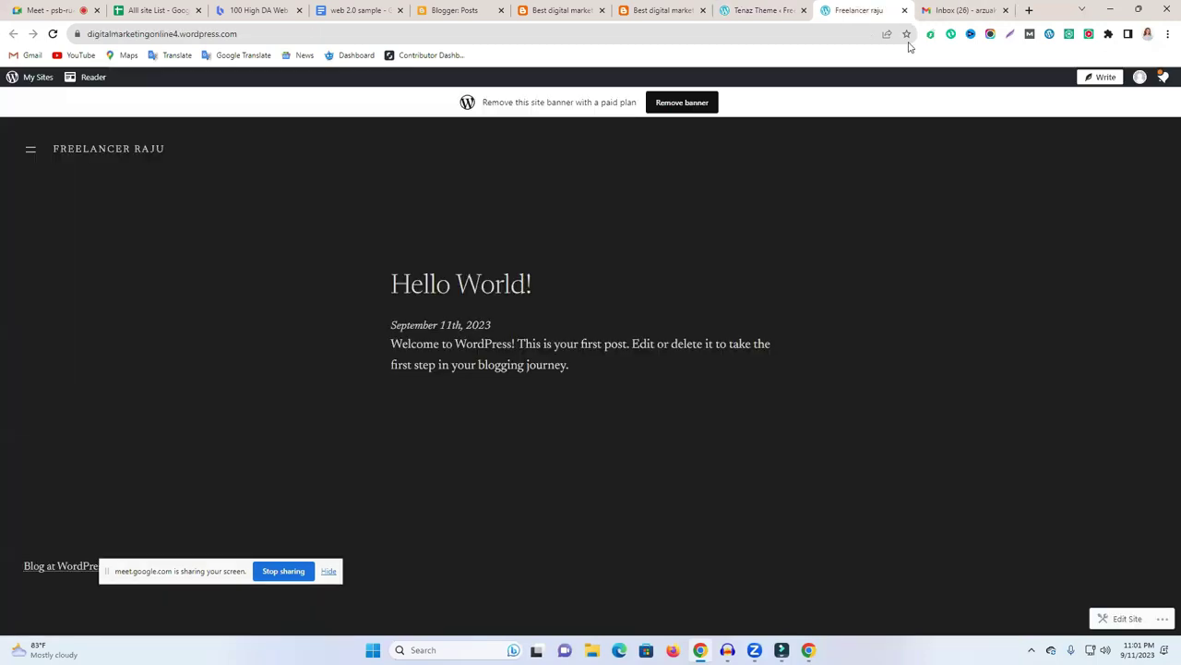
# Reload the live Freelancer raju site to check it in the Tenaz design.
pyautogui.click(52, 34)
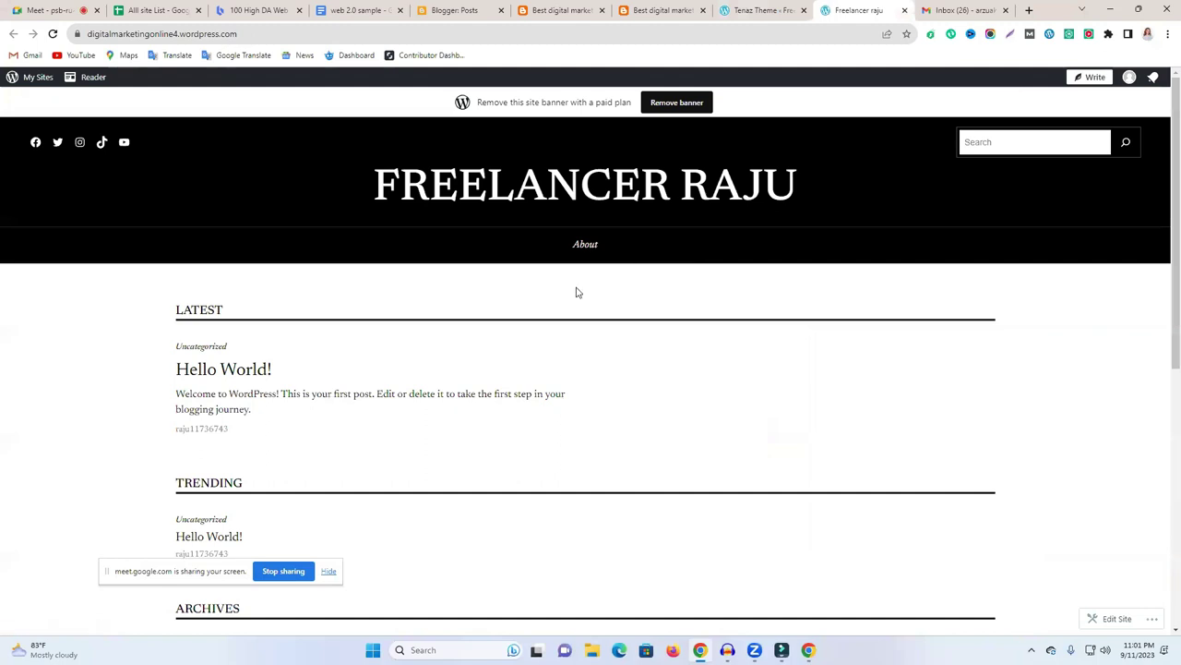
pyautogui.scroll(-4, 579, 292)
pyautogui.scroll(4, 585, 300)
pyautogui.click(378, 199)
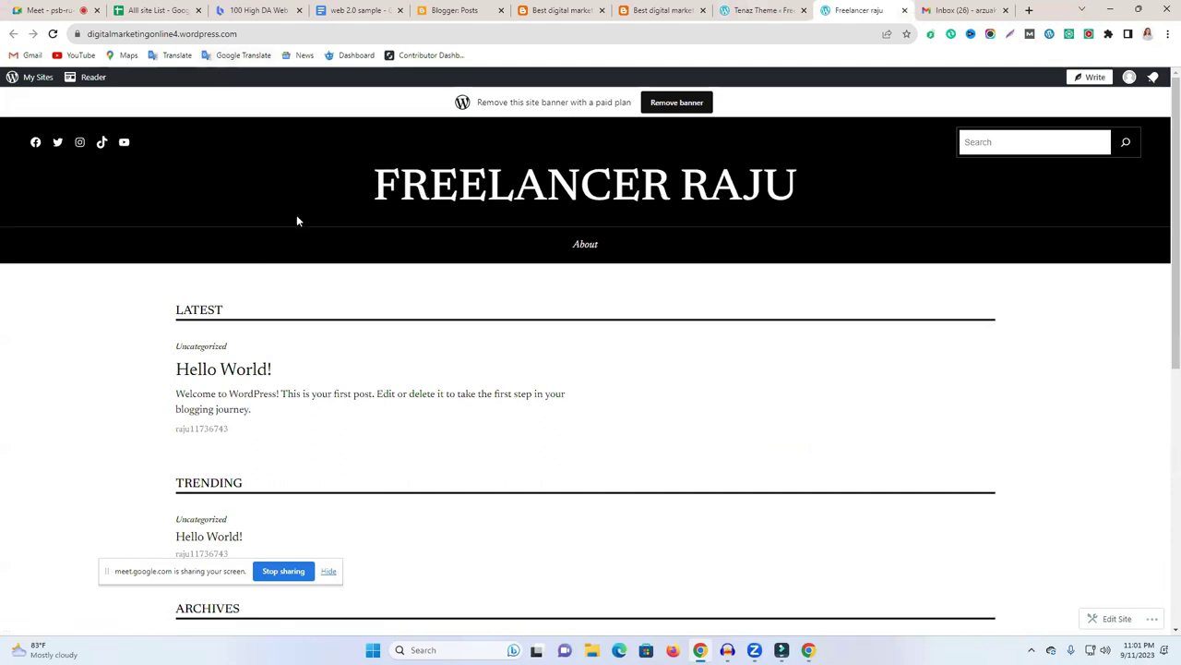
pyautogui.scroll(-5, 538, 388)
pyautogui.scroll(2, 369, 426)
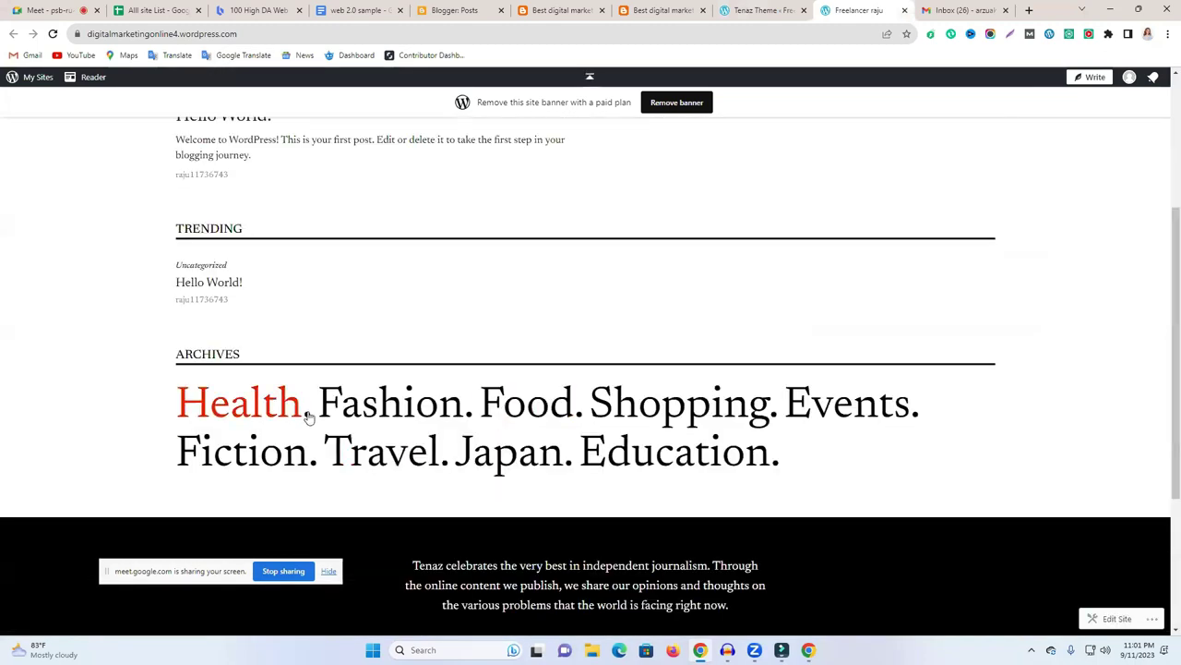
pyautogui.scroll(5, 686, 390)
# Open the site editor from the congratulations page, then leave it for the Themes list.
pyautogui.click(753, 10)
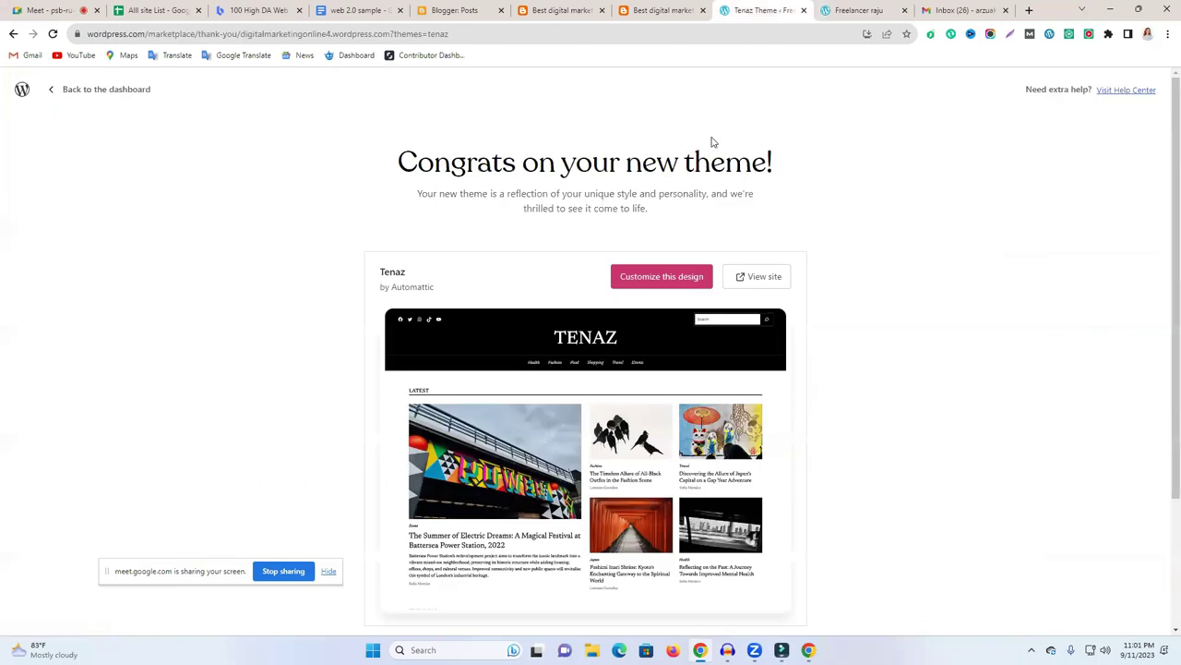
pyautogui.click(662, 282)
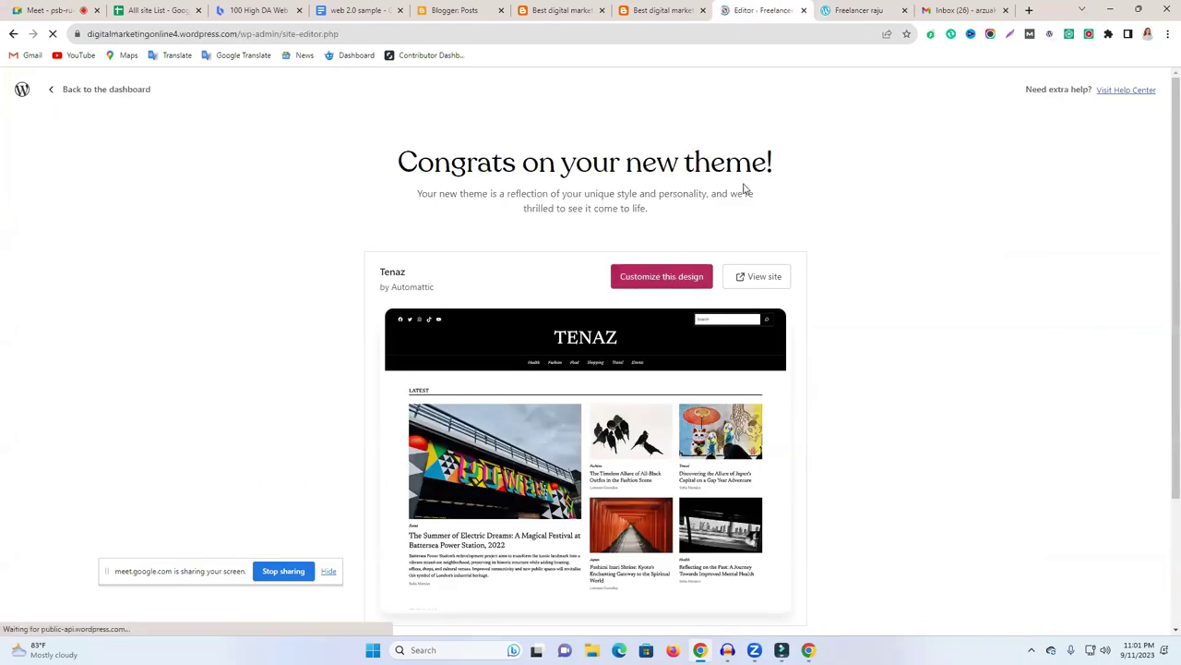
pyautogui.click(846, 10)
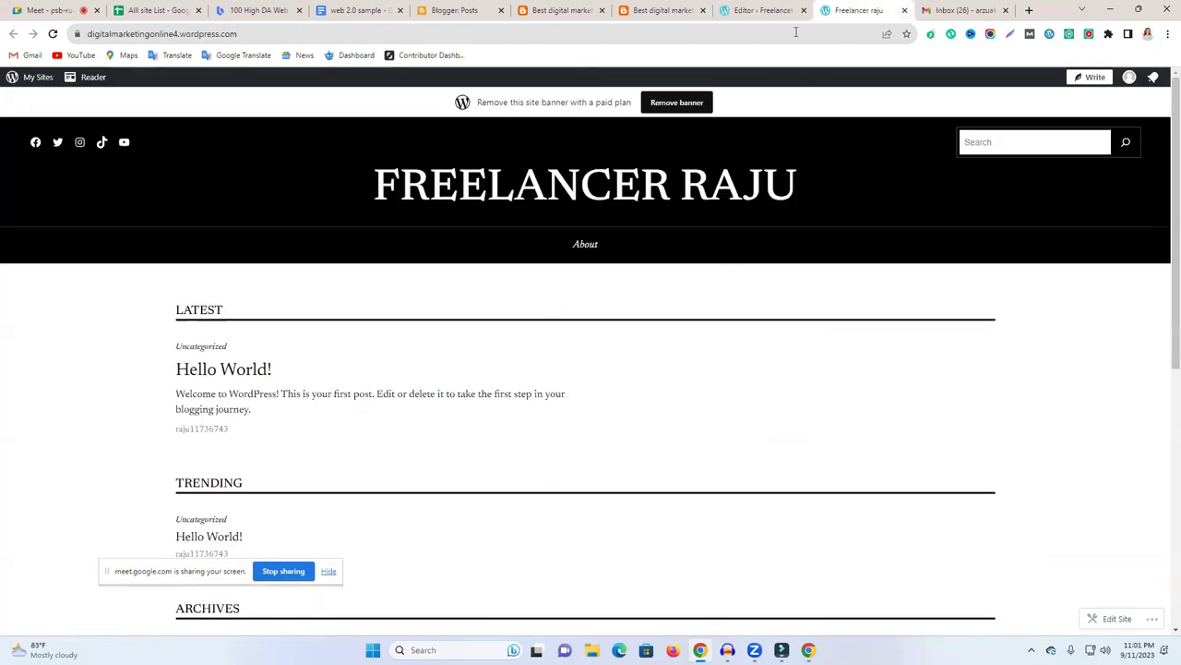
pyautogui.click(786, 10)
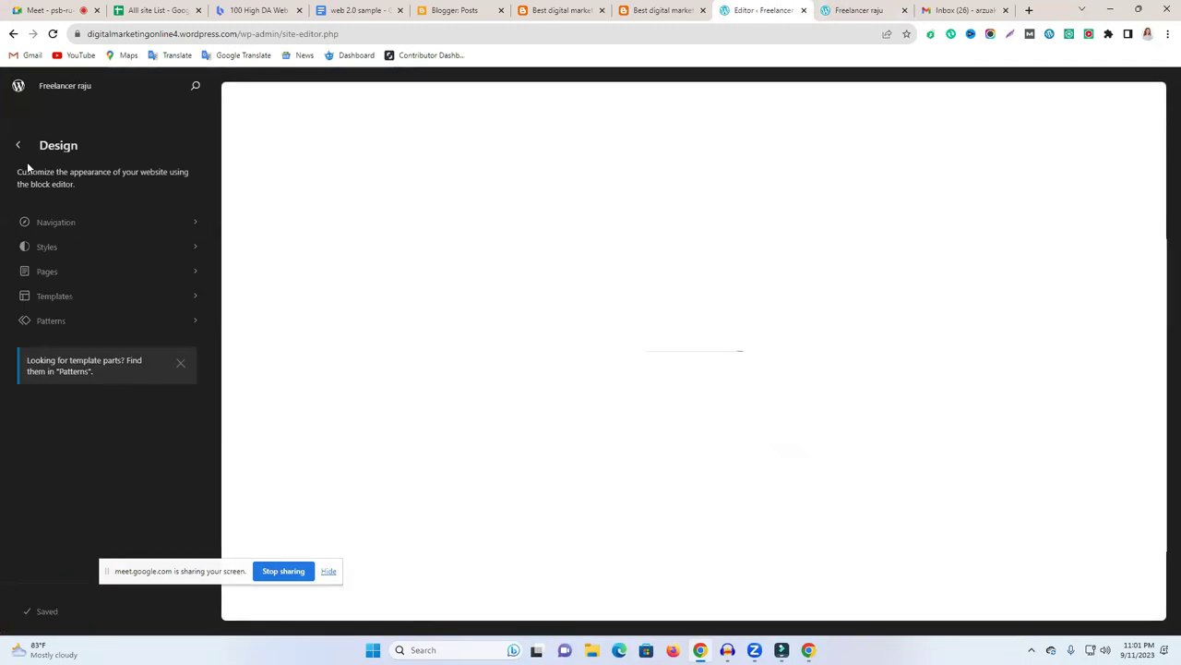
pyautogui.click(22, 158)
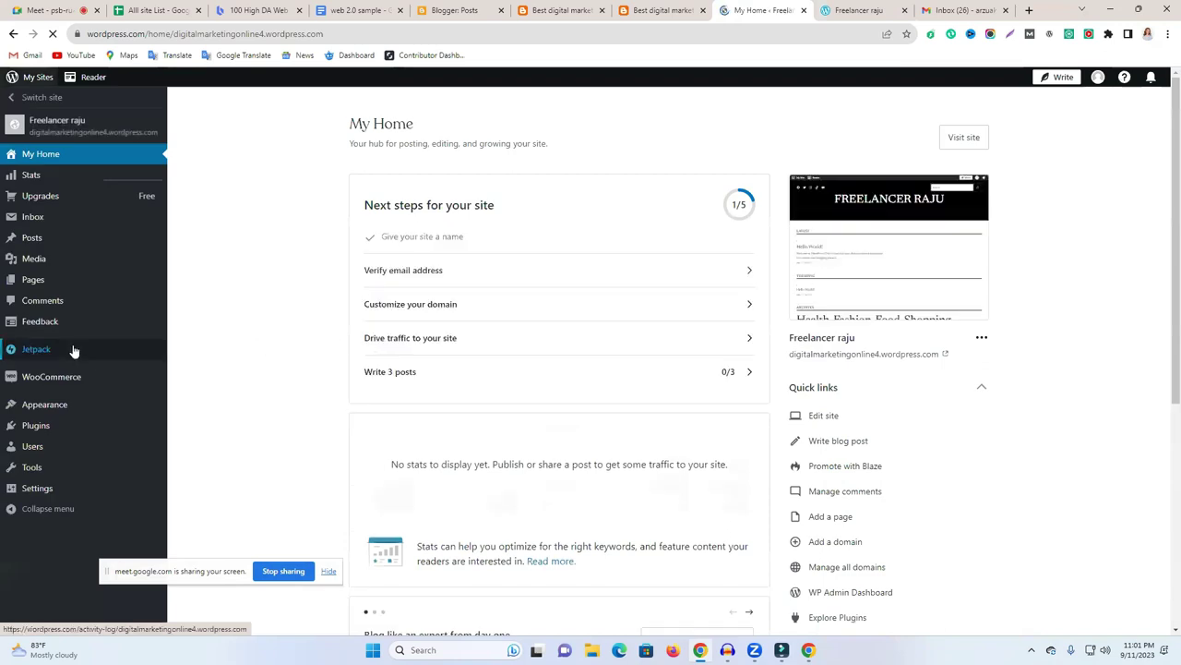
pyautogui.click(74, 450)
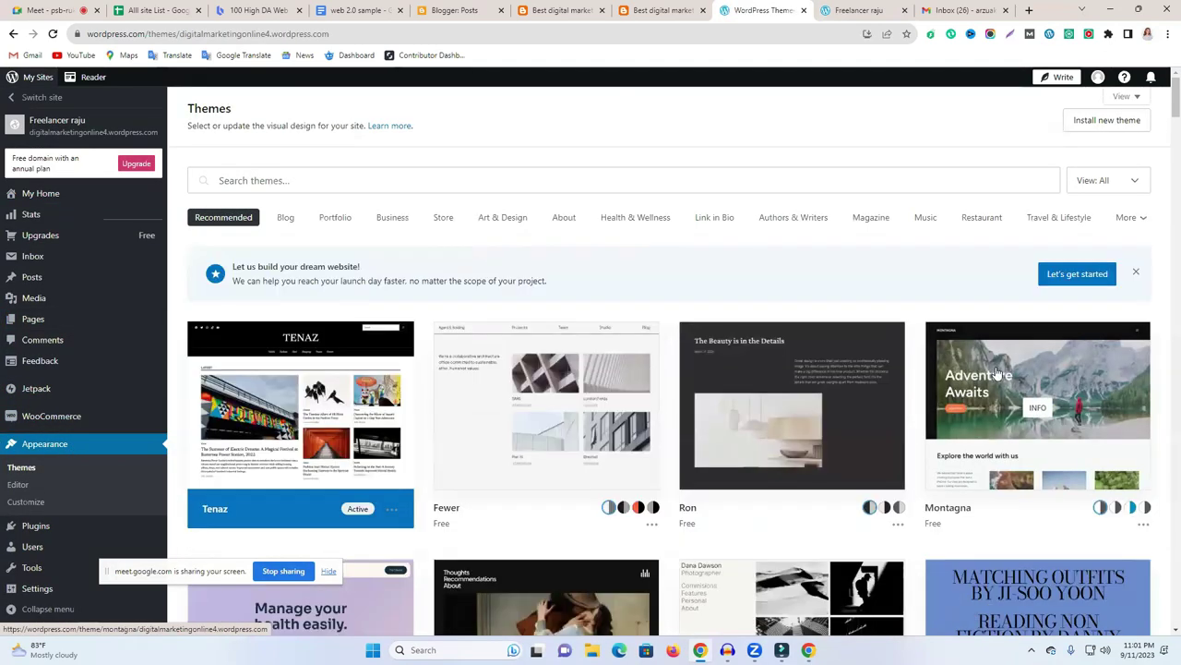
# Activate the Montagna theme with the acknowledgement ticked, then view the live site.
pyautogui.click(997, 372)
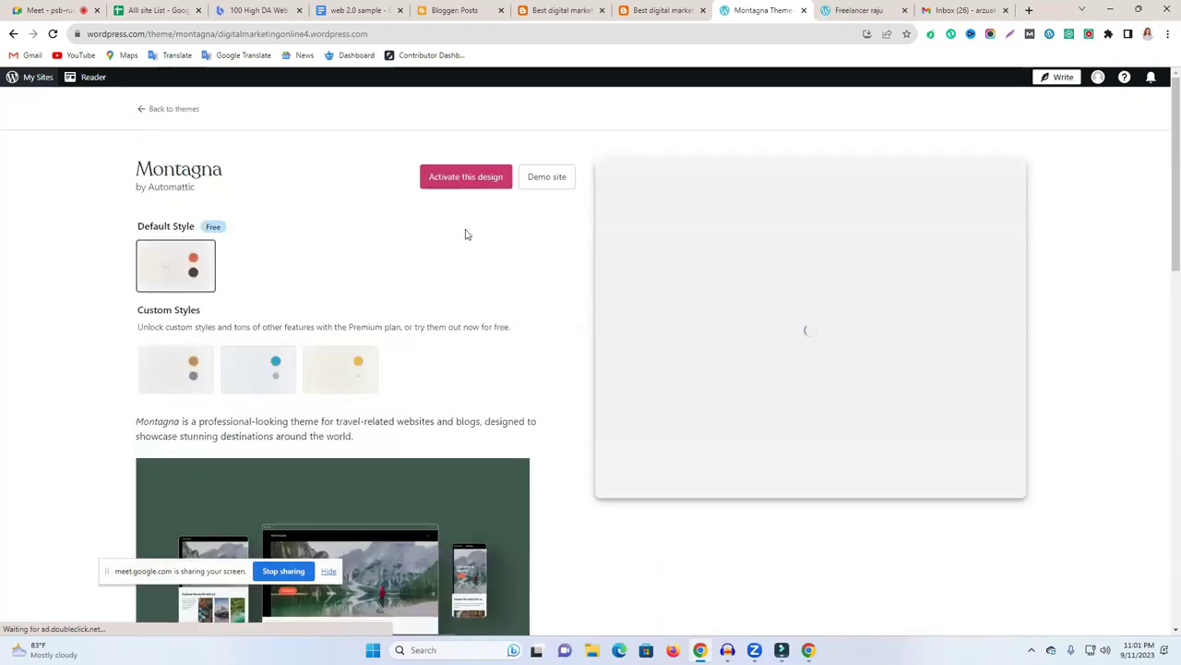
pyautogui.click(469, 178)
pyautogui.doubleClick(480, 388)
pyautogui.click(508, 392)
pyautogui.click(684, 426)
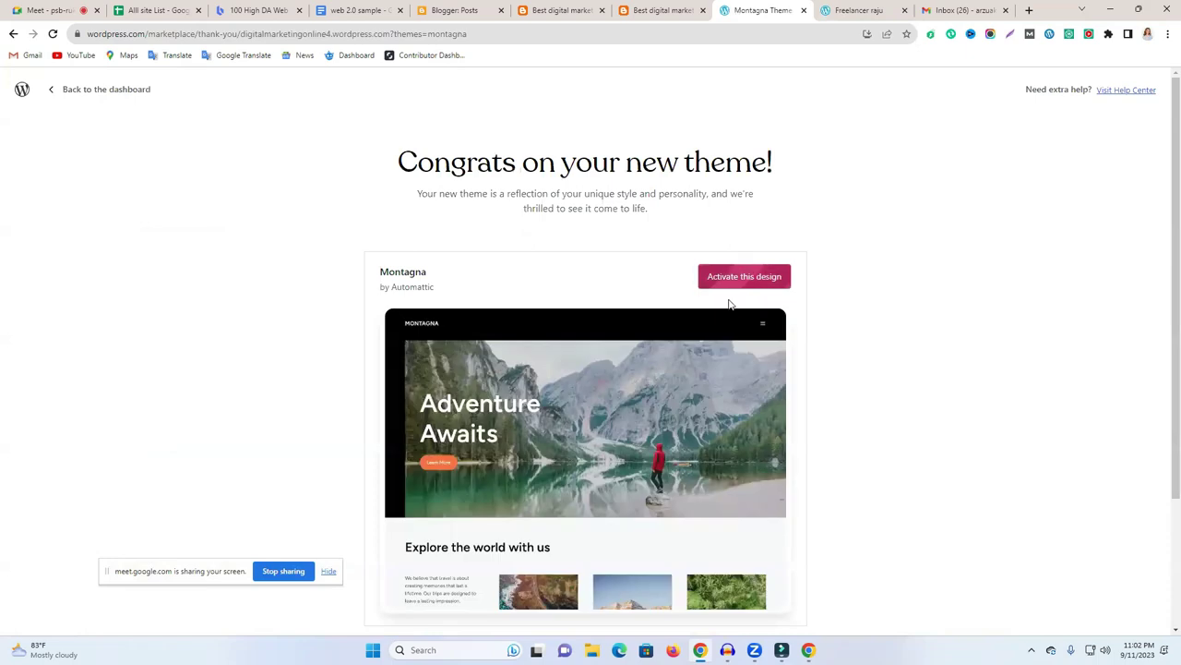
pyautogui.click(728, 278)
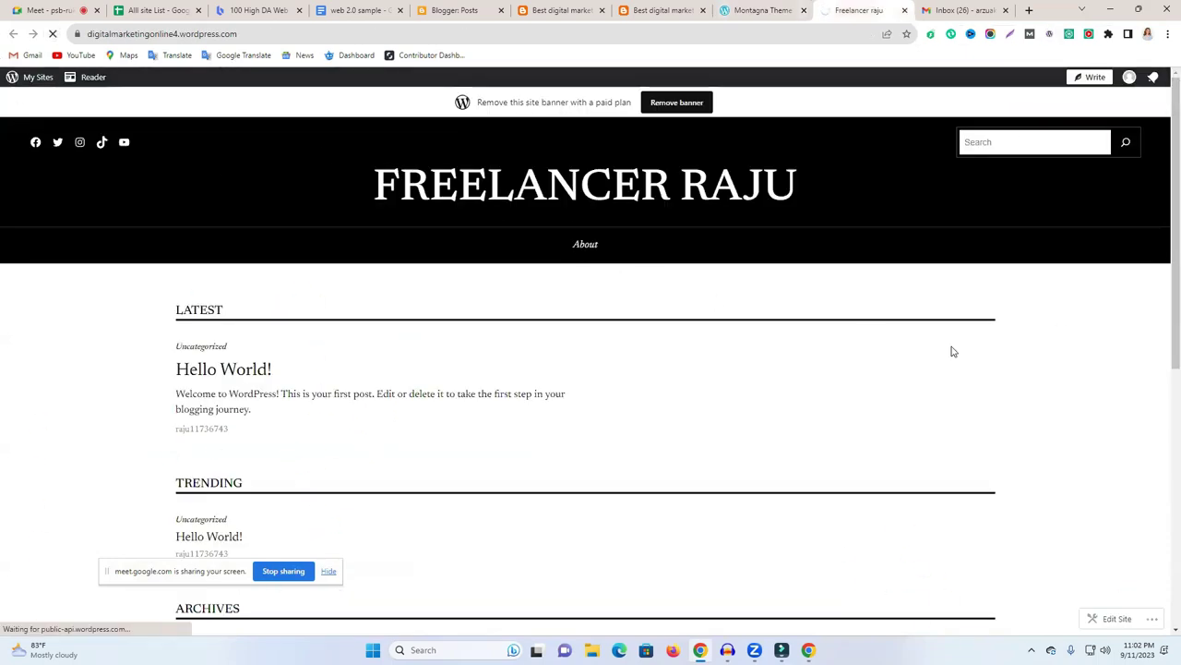
# Scroll through the live Freelancer raju site to review its Montagna travel layout.
pyautogui.scroll(-1, 749, 411)
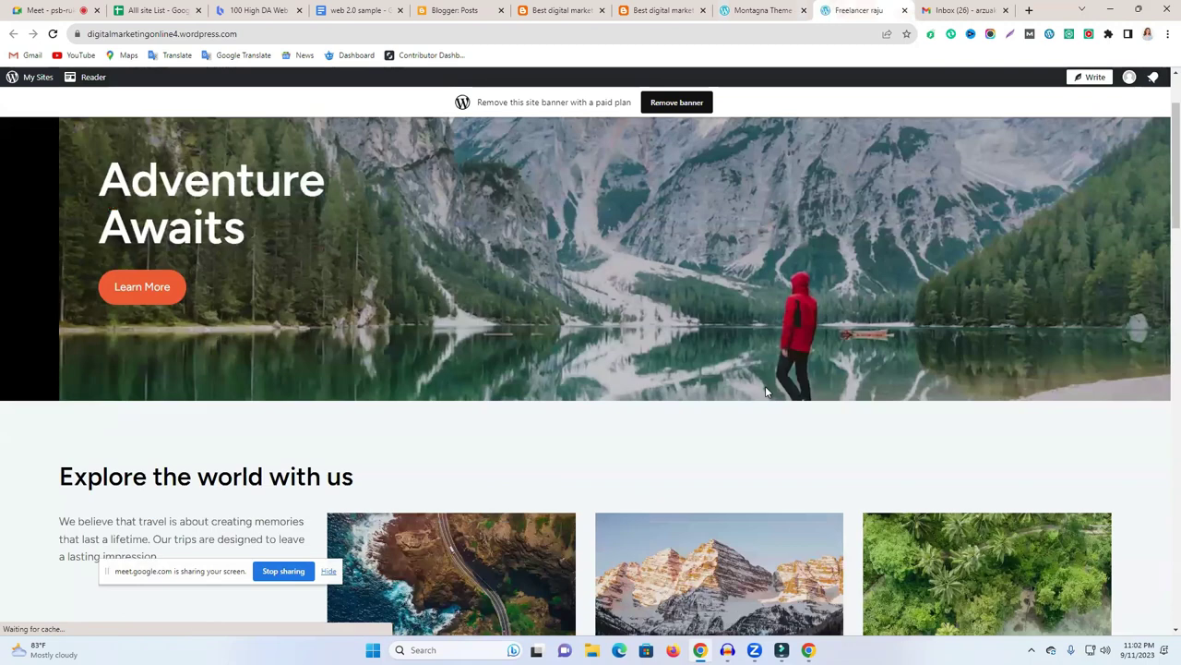
pyautogui.scroll(-10, 766, 391)
pyautogui.scroll(6, 735, 430)
pyautogui.scroll(10, 641, 391)
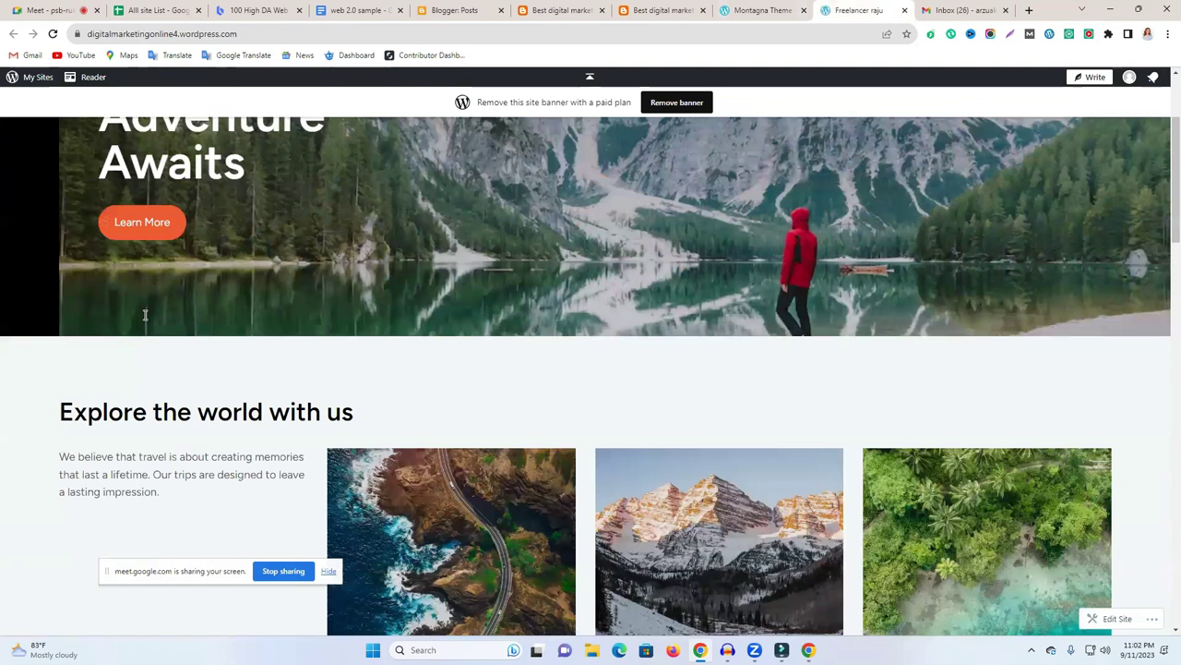
pyautogui.scroll(2, 145, 315)
pyautogui.scroll(-2, 256, 372)
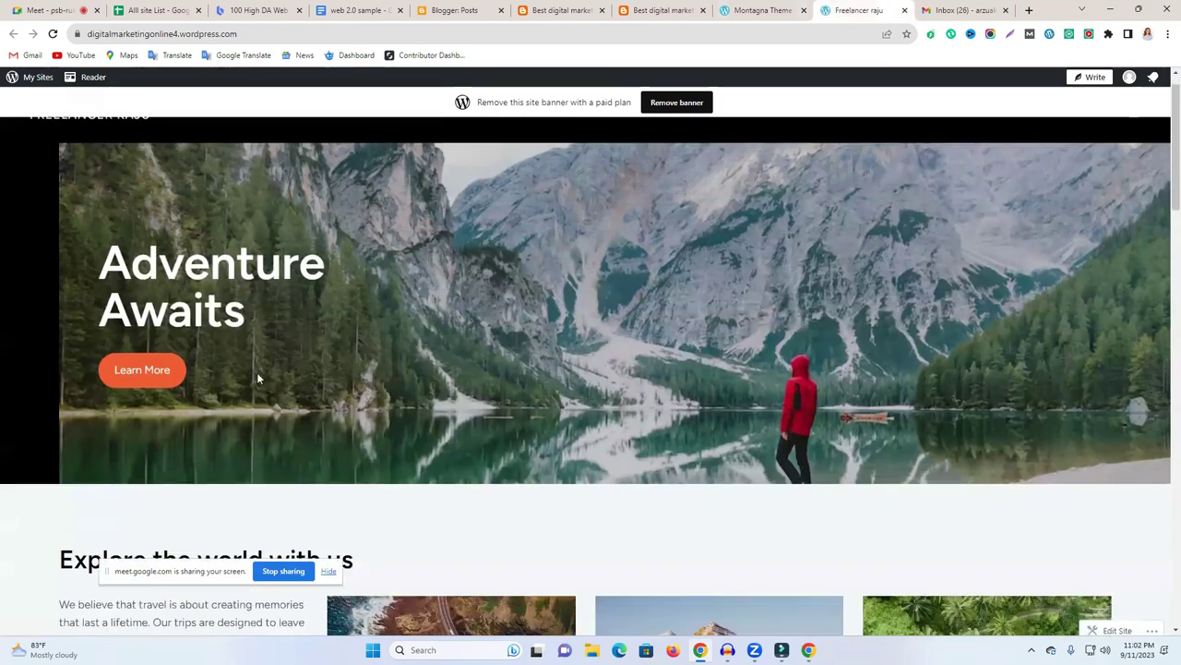
pyautogui.scroll(-4, 304, 411)
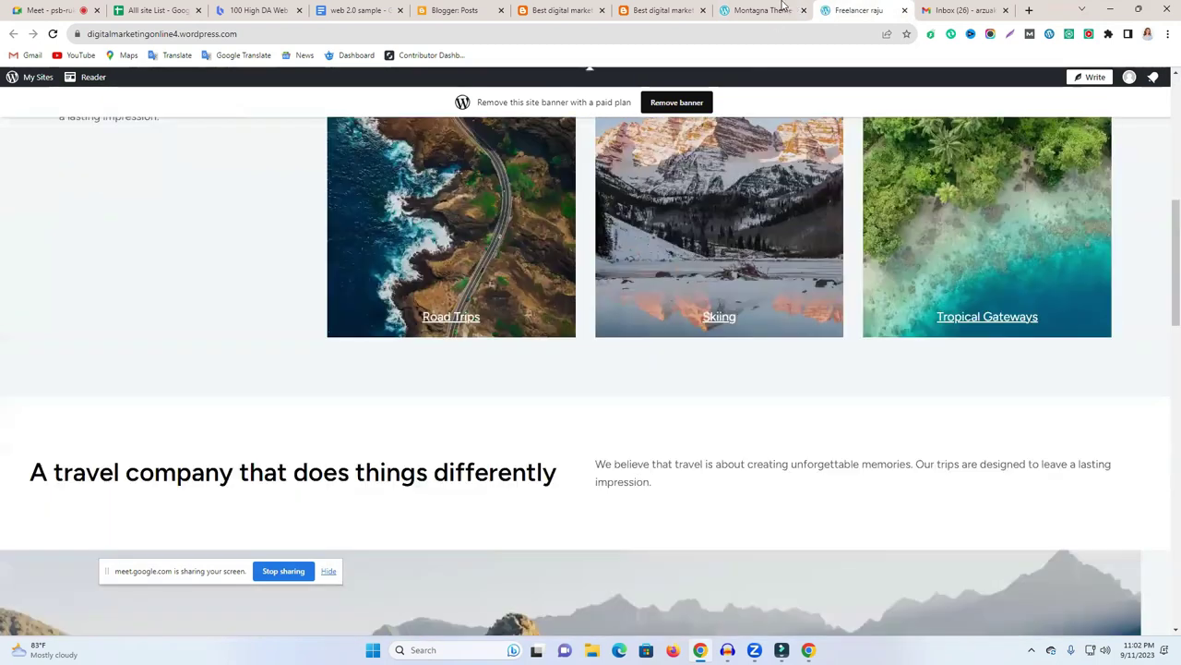
# Compare the theme congratulations page with the live Montagna site by switching between their tabs.
pyautogui.click(762, 10)
pyautogui.click(652, 279)
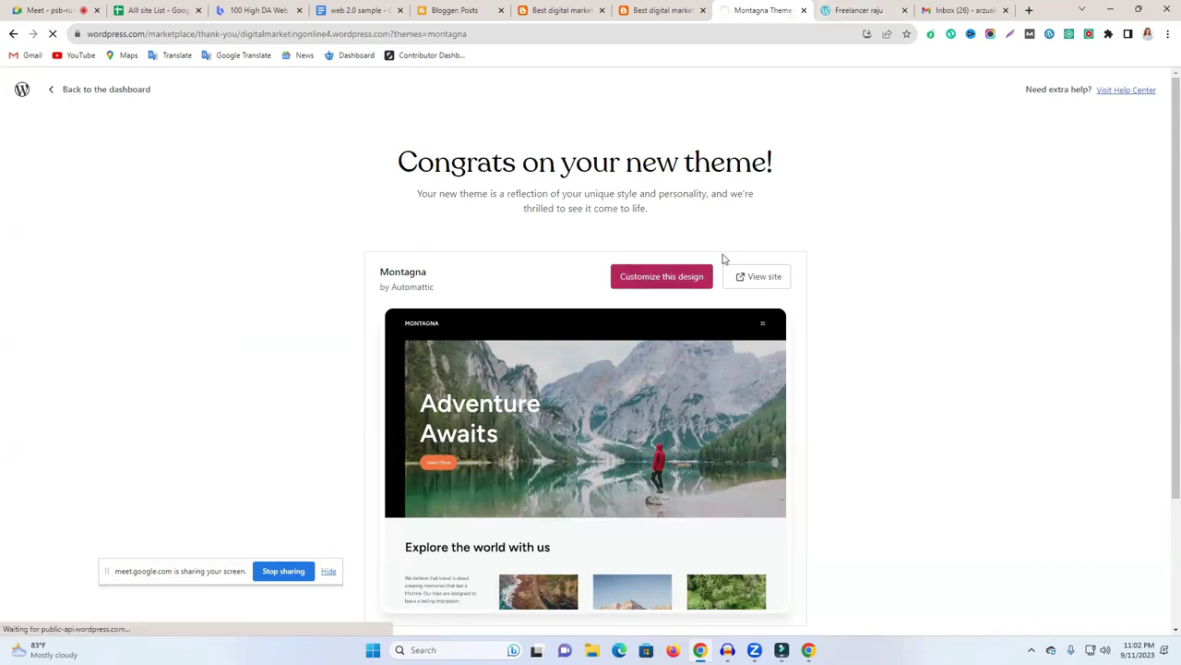
pyautogui.click(859, 10)
pyautogui.click(759, 10)
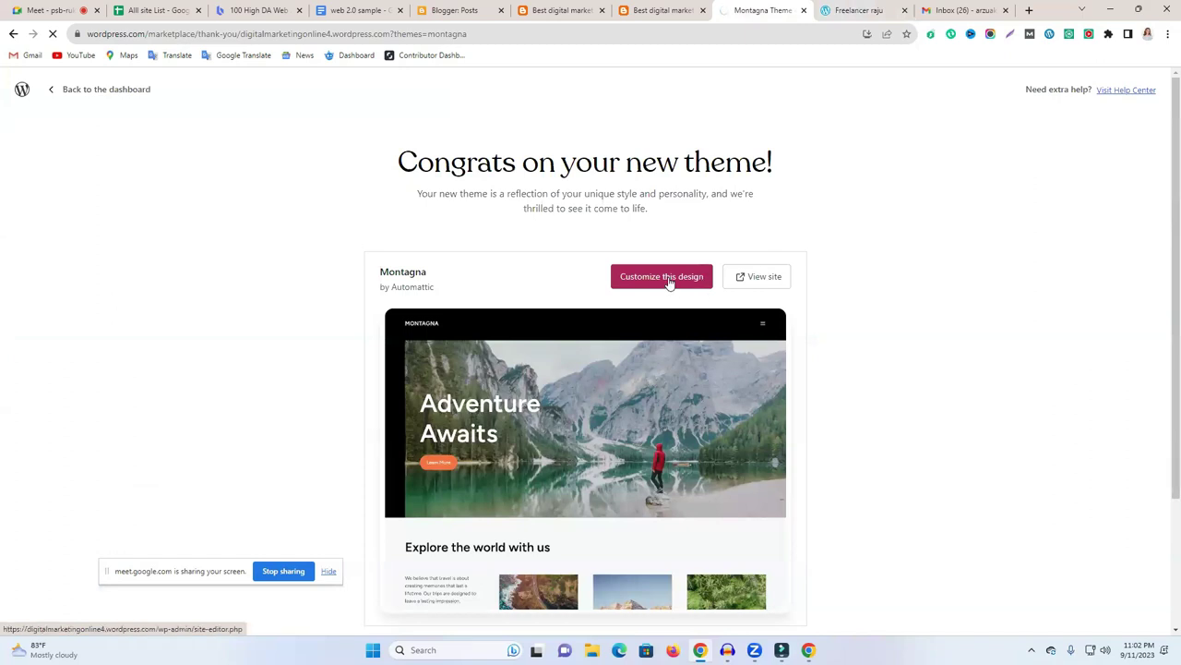
pyautogui.click(866, 9)
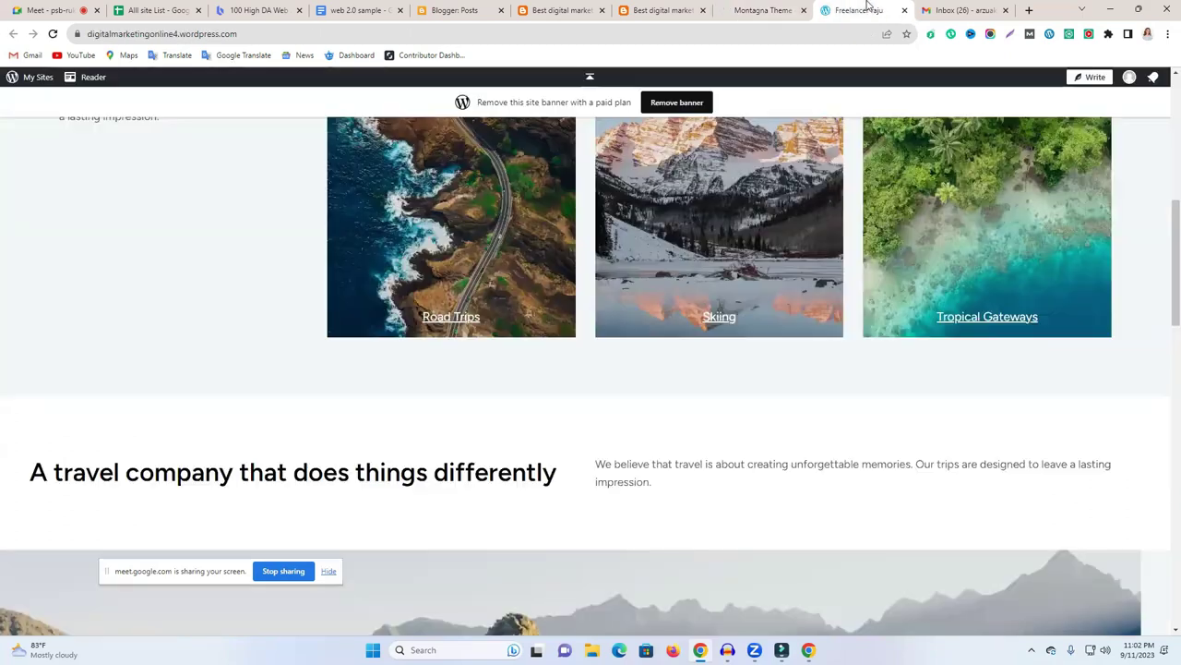
pyautogui.click(738, 9)
pyautogui.click(860, 10)
# Open and close the live site's hamburger menu, then scroll down to the testimonial and discount sections.
pyautogui.scroll(2, 692, 370)
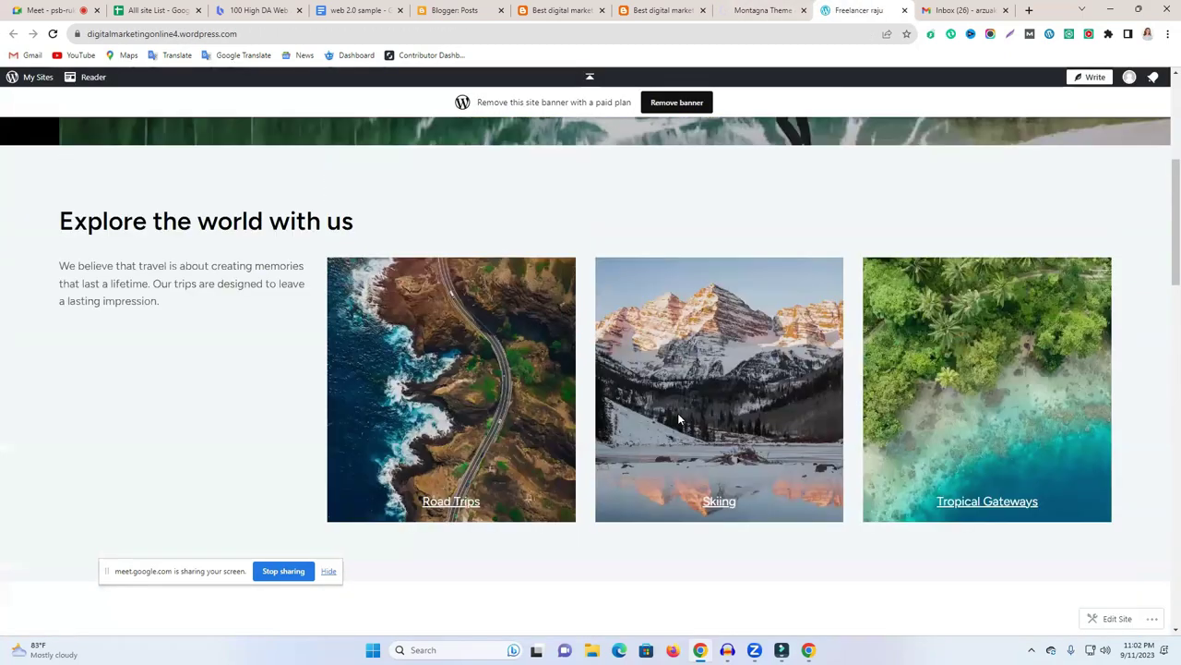
pyautogui.scroll(4, 680, 424)
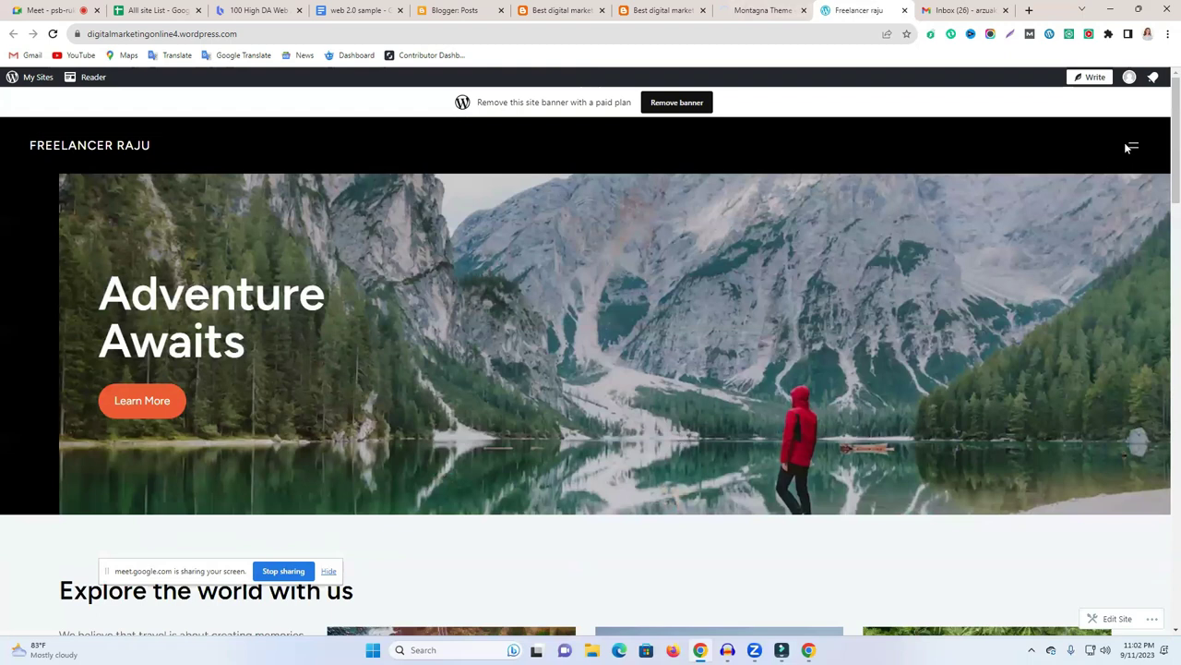
pyautogui.click(1130, 146)
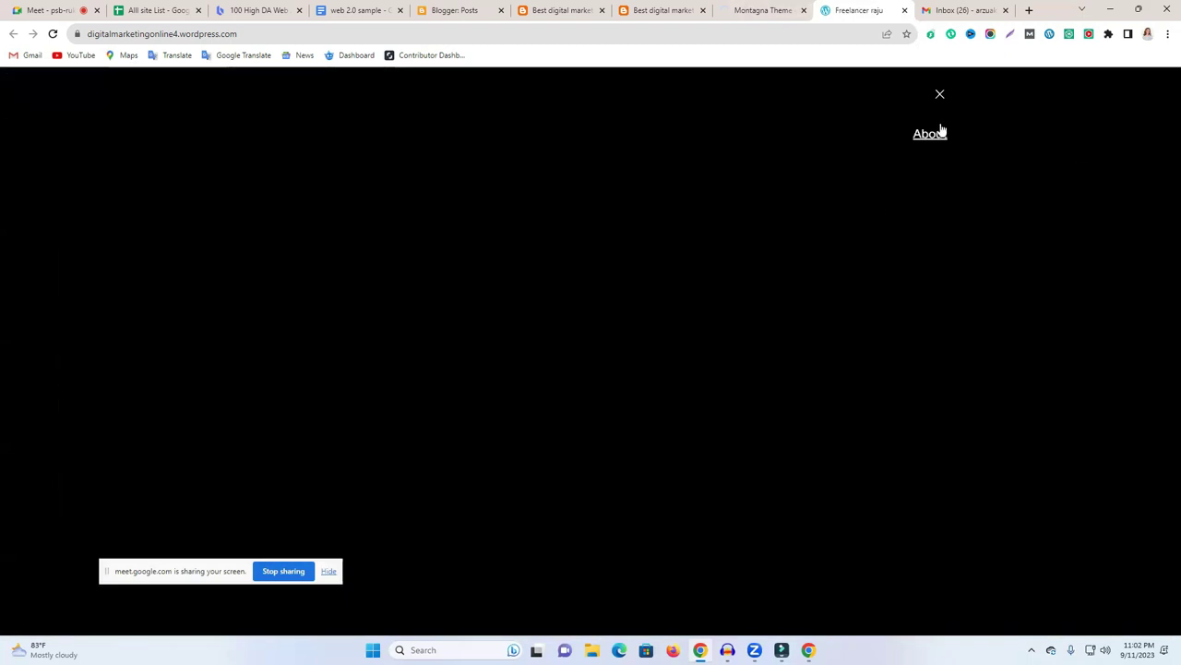
pyautogui.click(940, 96)
pyautogui.scroll(-4, 356, 456)
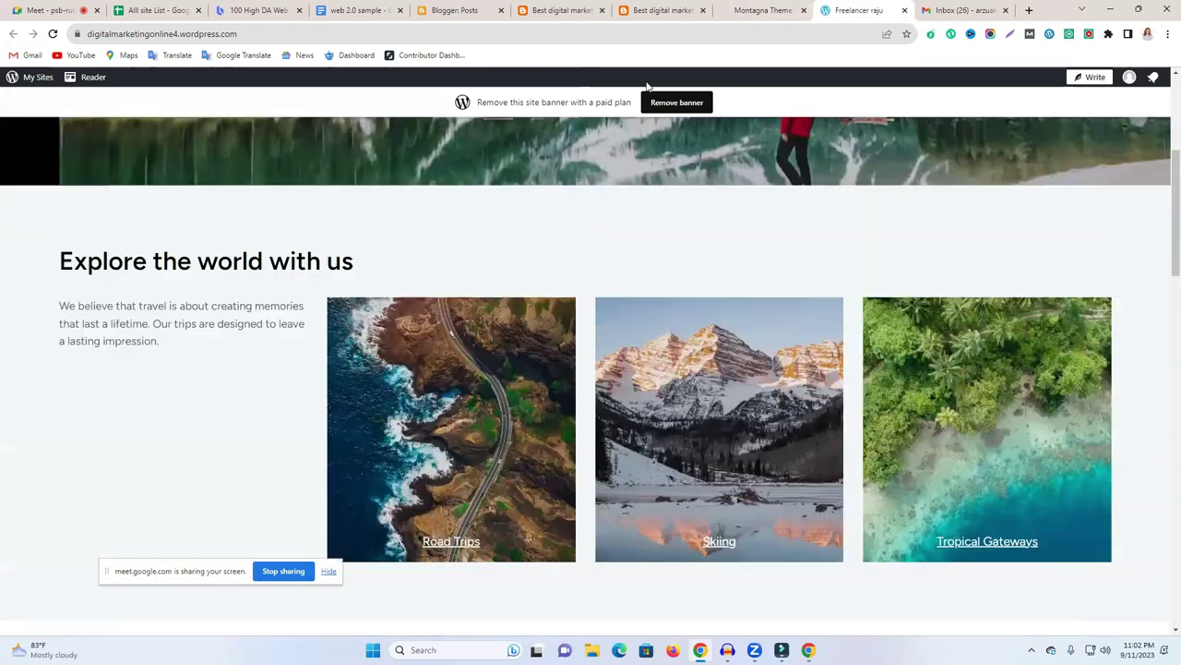
pyautogui.scroll(-4, 773, 435)
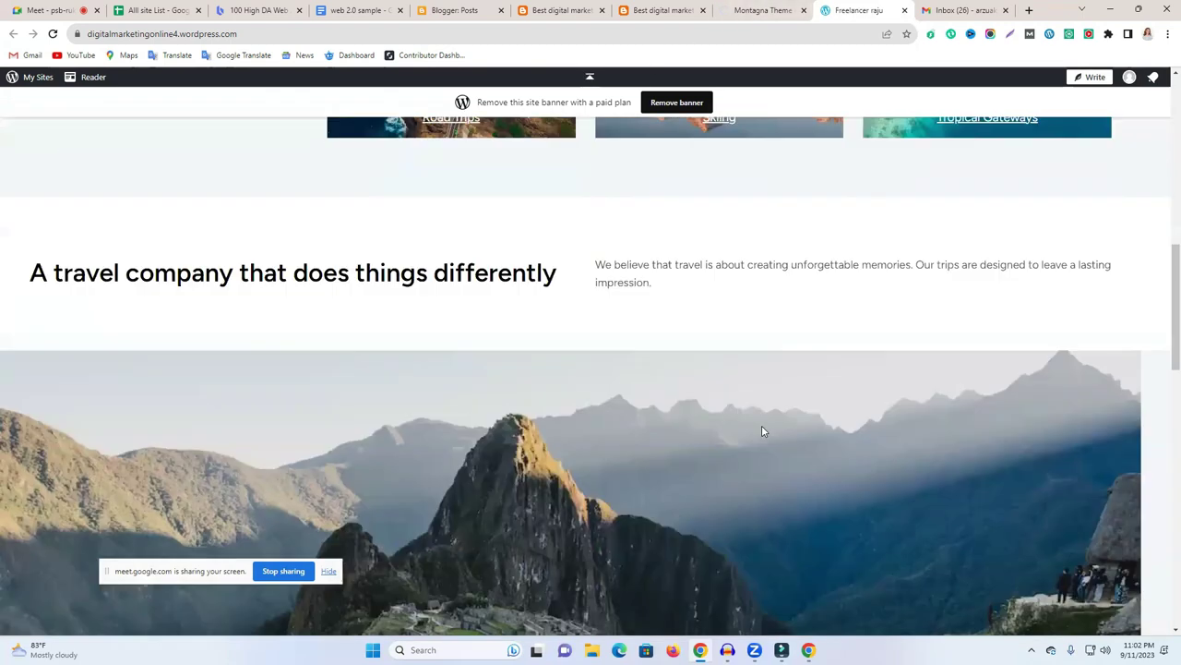
pyautogui.scroll(-5, 761, 429)
pyautogui.scroll(-3, 762, 431)
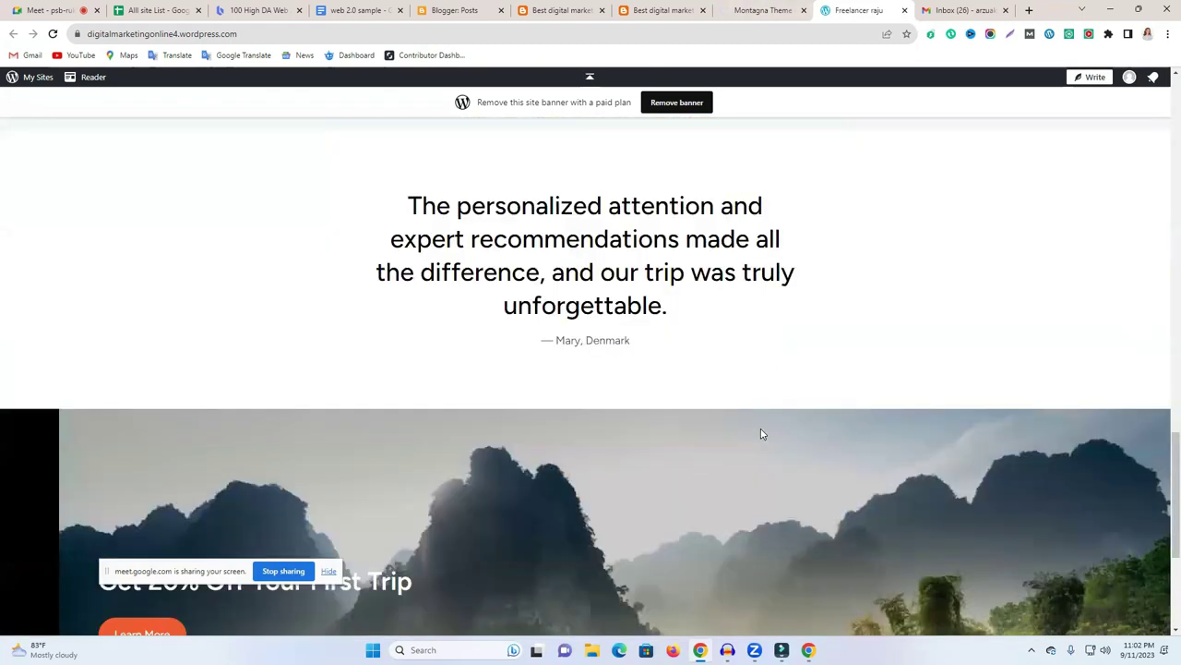
# Reopen the live site with View site on the congratulations page and select its address.
pyautogui.click(763, 9)
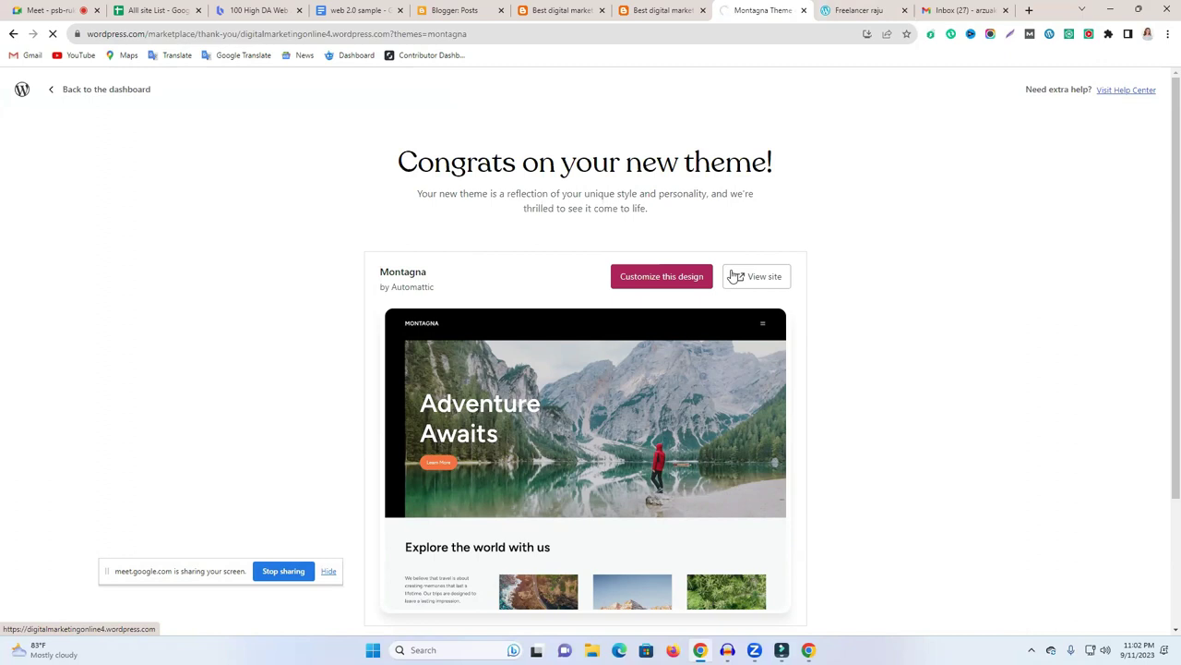
pyautogui.click(735, 276)
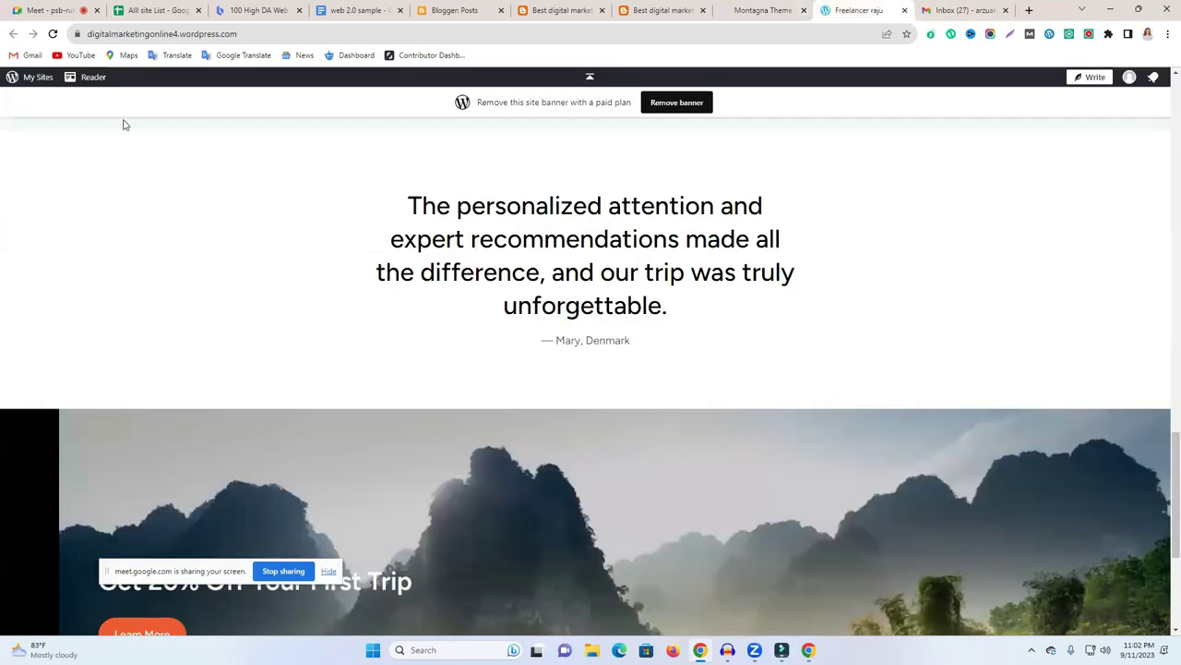
pyautogui.click(194, 34)
pyautogui.click(196, 34)
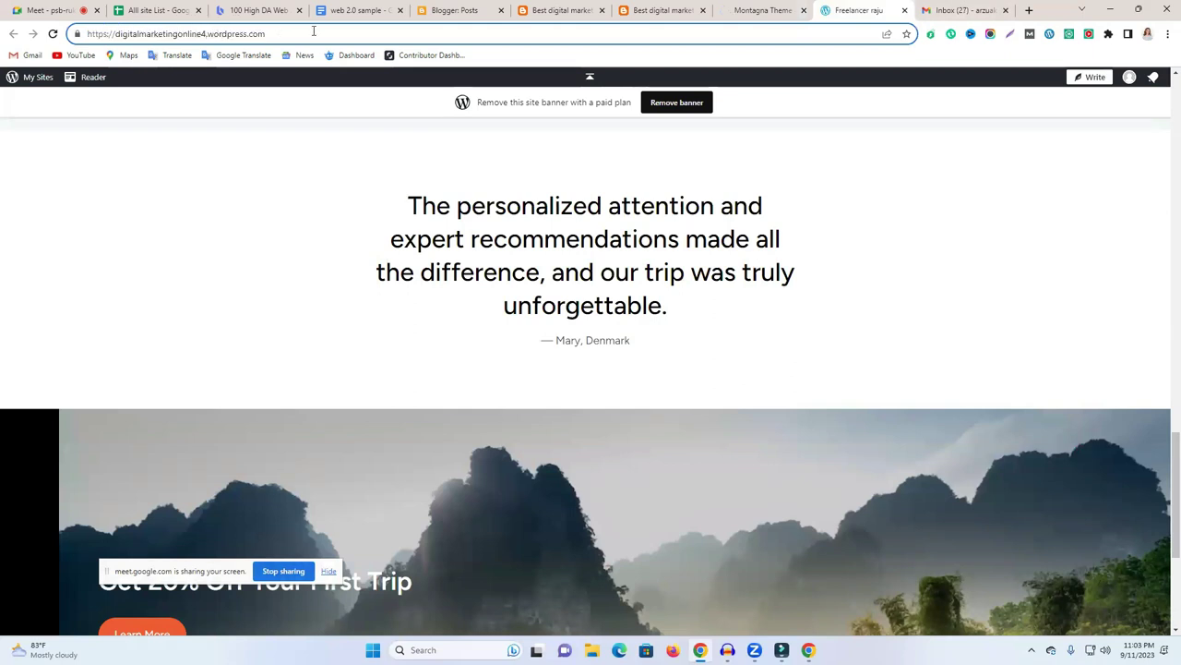
# Select the live site's address and reload the theme confirmation page between tab switches.
pyautogui.moveTo(288, 33); pyautogui.dragTo(83, 33)
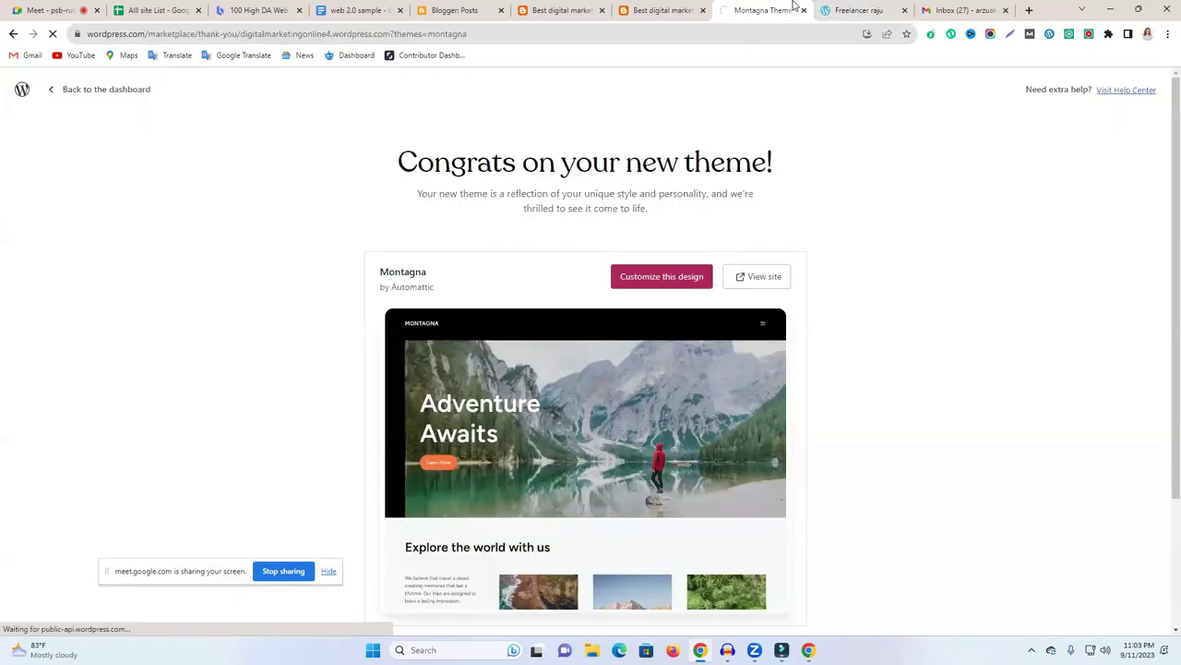
pyautogui.click(771, 10)
pyautogui.click(52, 34)
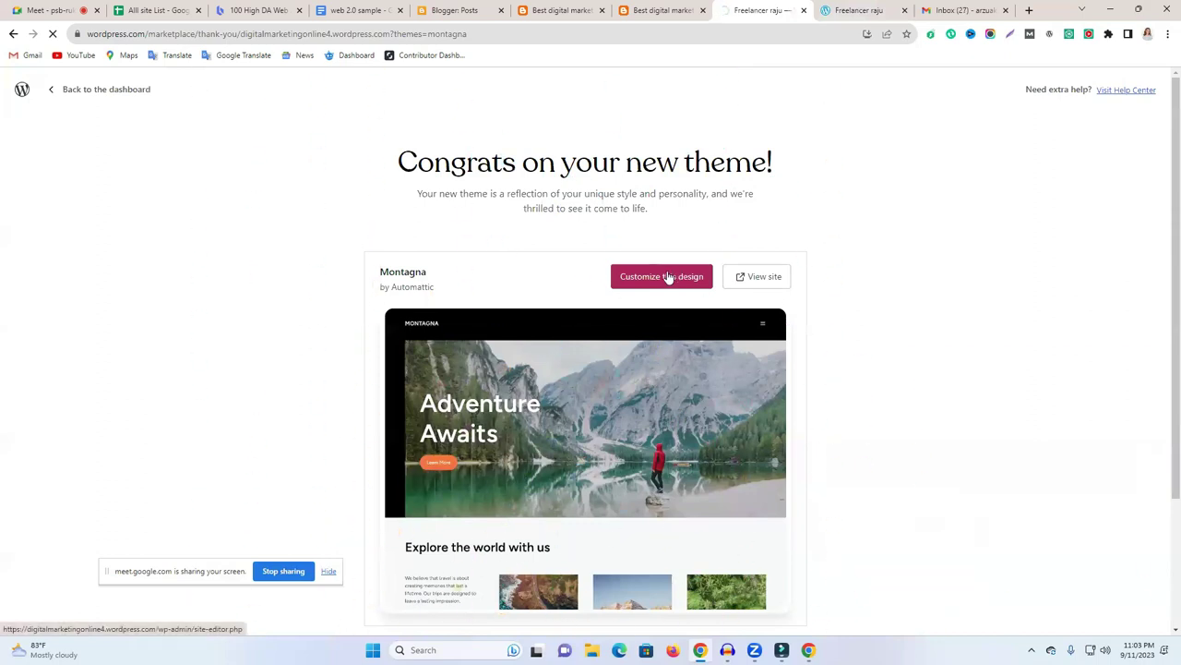
pyautogui.click(861, 10)
pyautogui.doubleClick(257, 34)
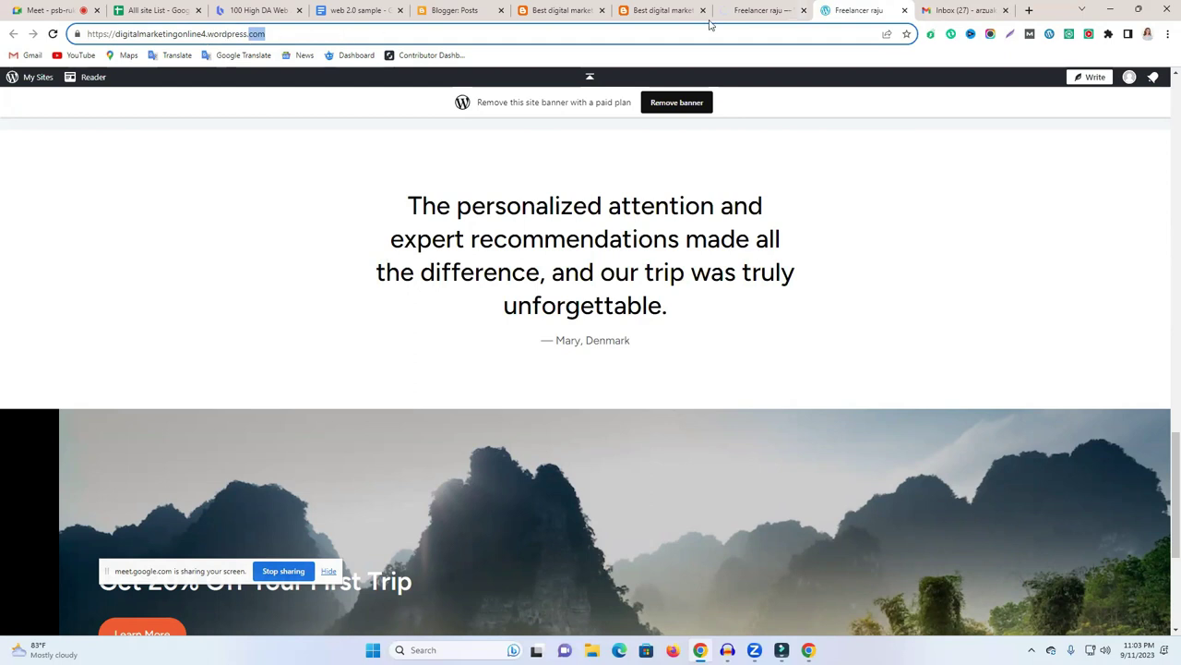
pyautogui.click(744, 9)
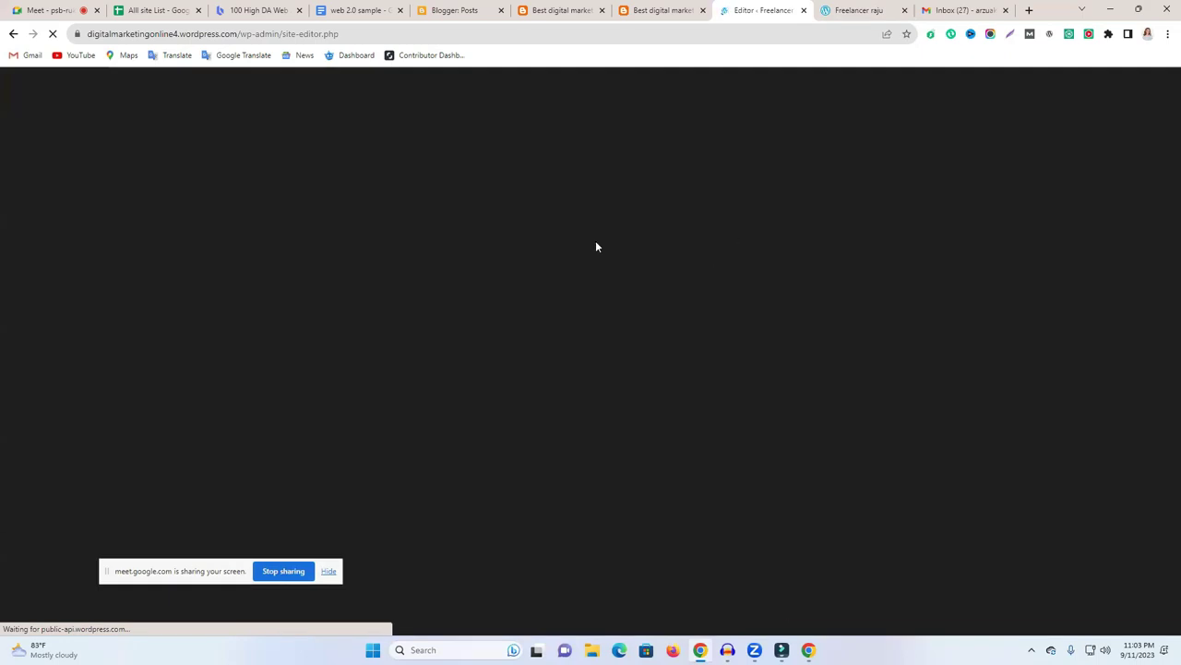
pyautogui.hotkey('ctrl', 'Tab')
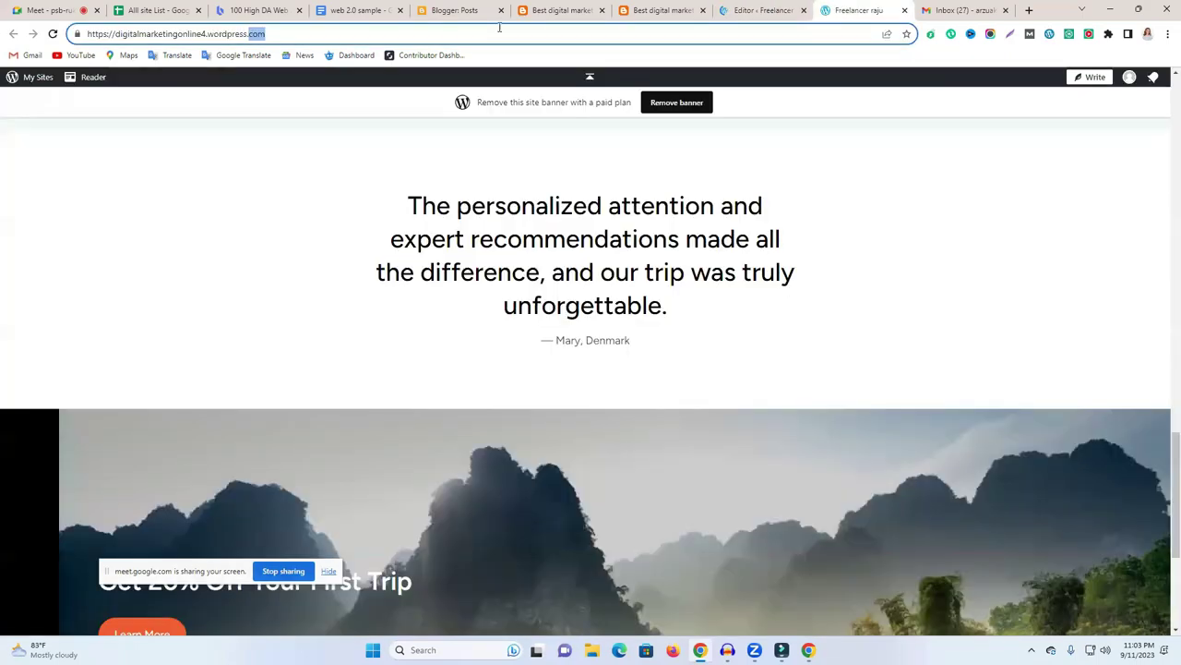
# Copy the live site URL and load it with Paste and go in a new Incognito window.
pyautogui.rightClick(434, 35)
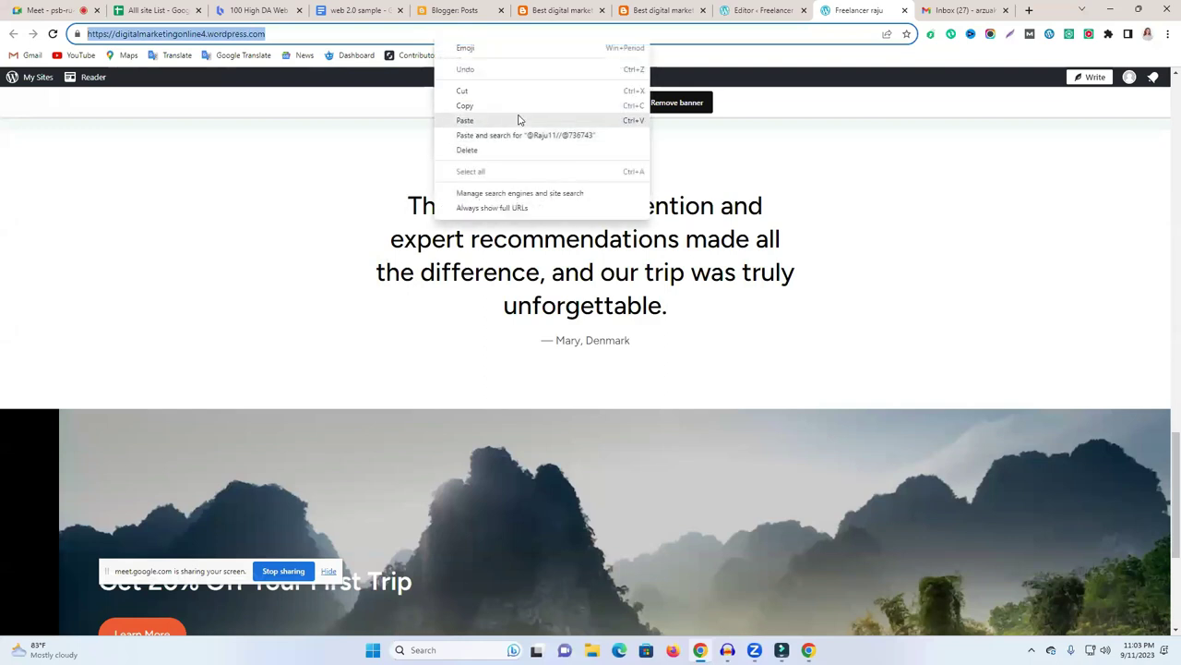
pyautogui.click(522, 108)
pyautogui.click(1167, 33)
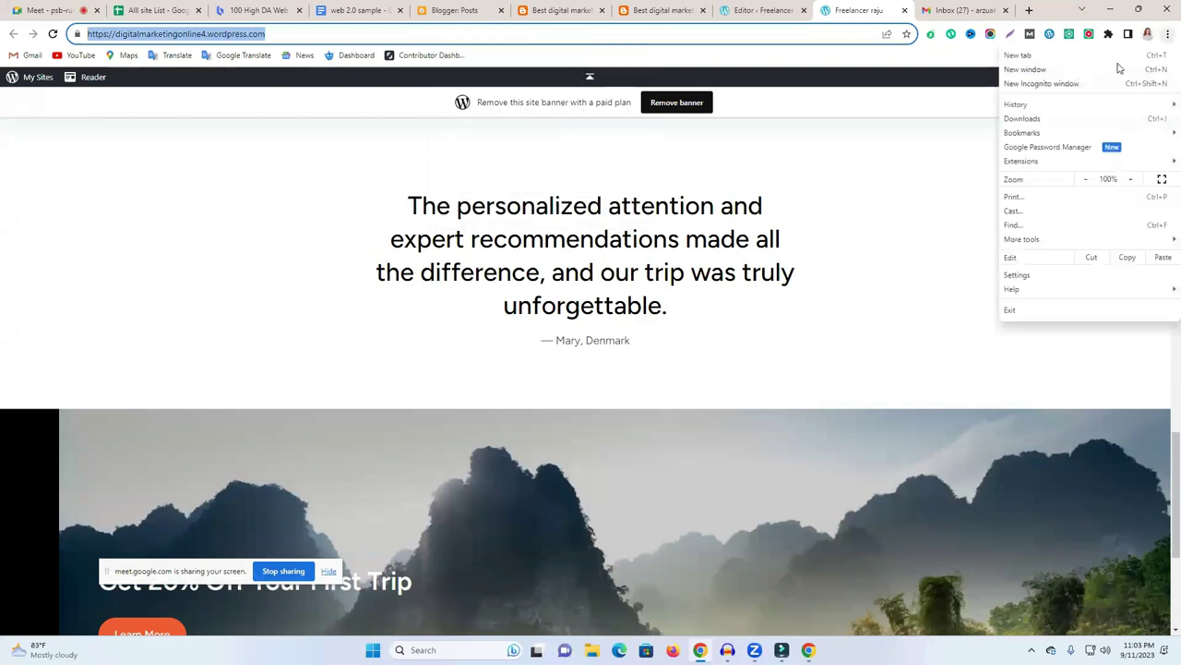
pyautogui.click(1025, 85)
pyautogui.rightClick(634, 33)
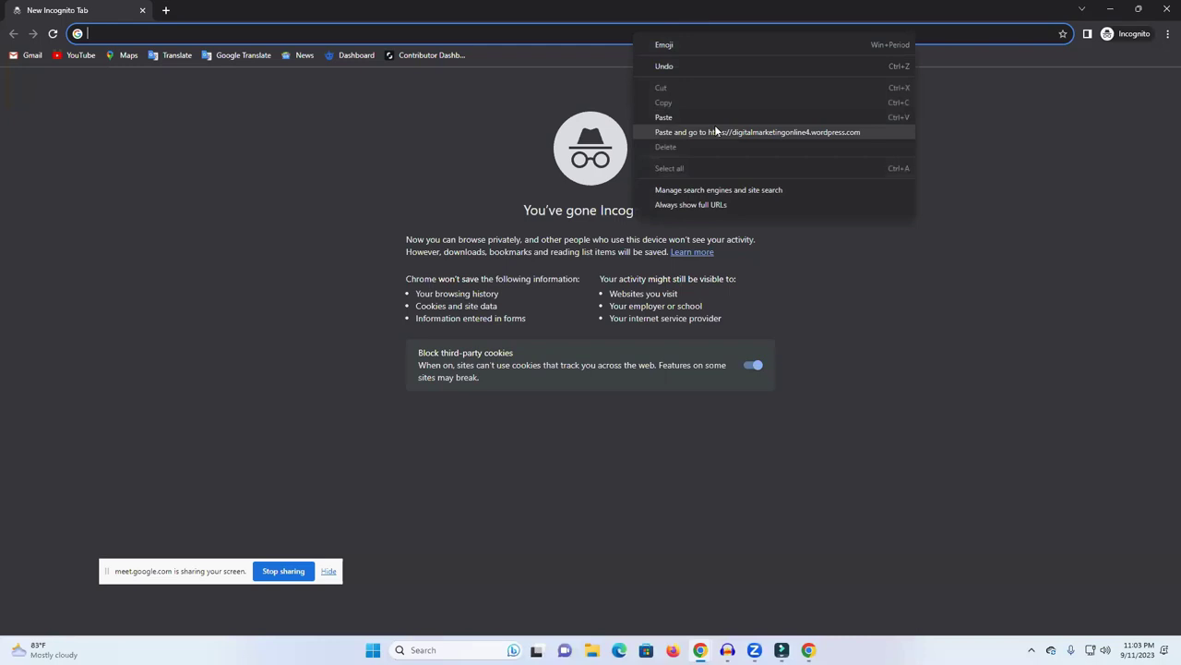
pyautogui.click(715, 131)
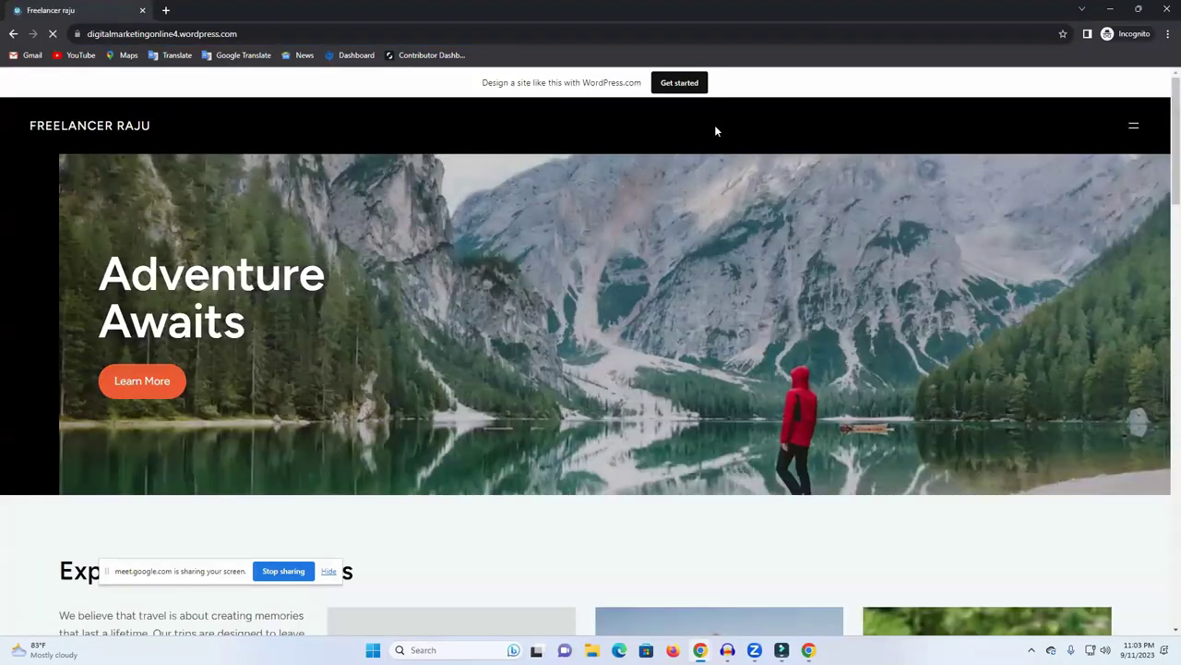
# Scroll the publicly loaded Montagna site, then close Incognito and return to the Site Editor.
pyautogui.scroll(-1, 725, 275)
pyautogui.scroll(-5, 711, 338)
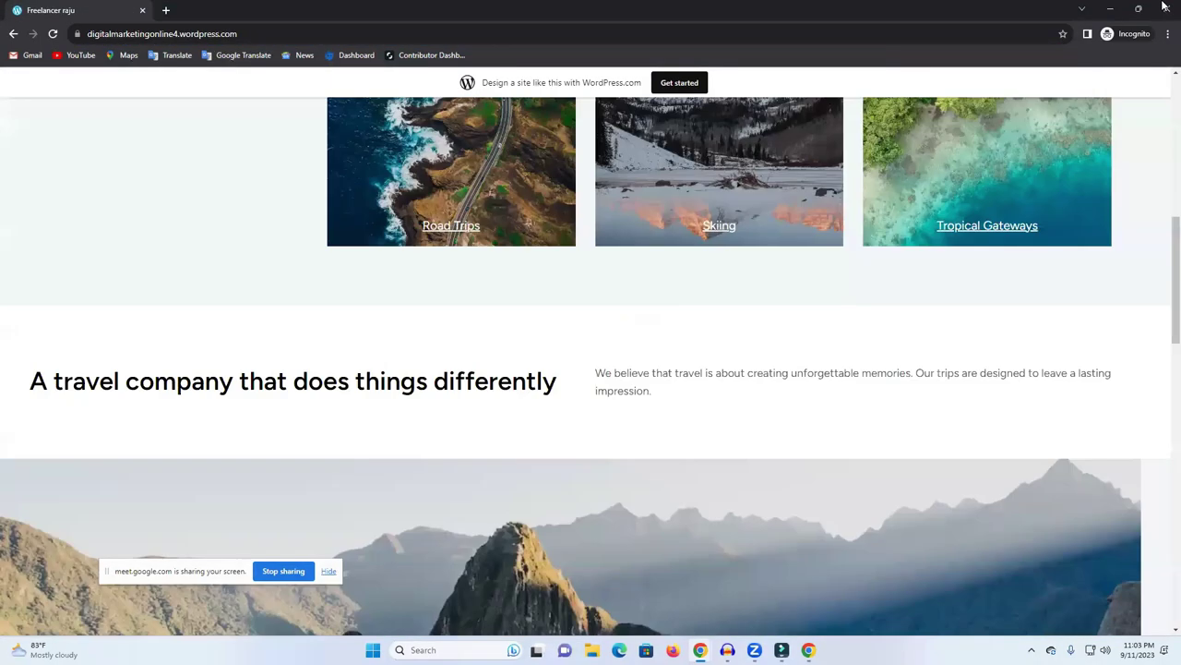
pyautogui.scroll(-7, 1160, 46)
pyautogui.hotkey('alt', 'Tab')
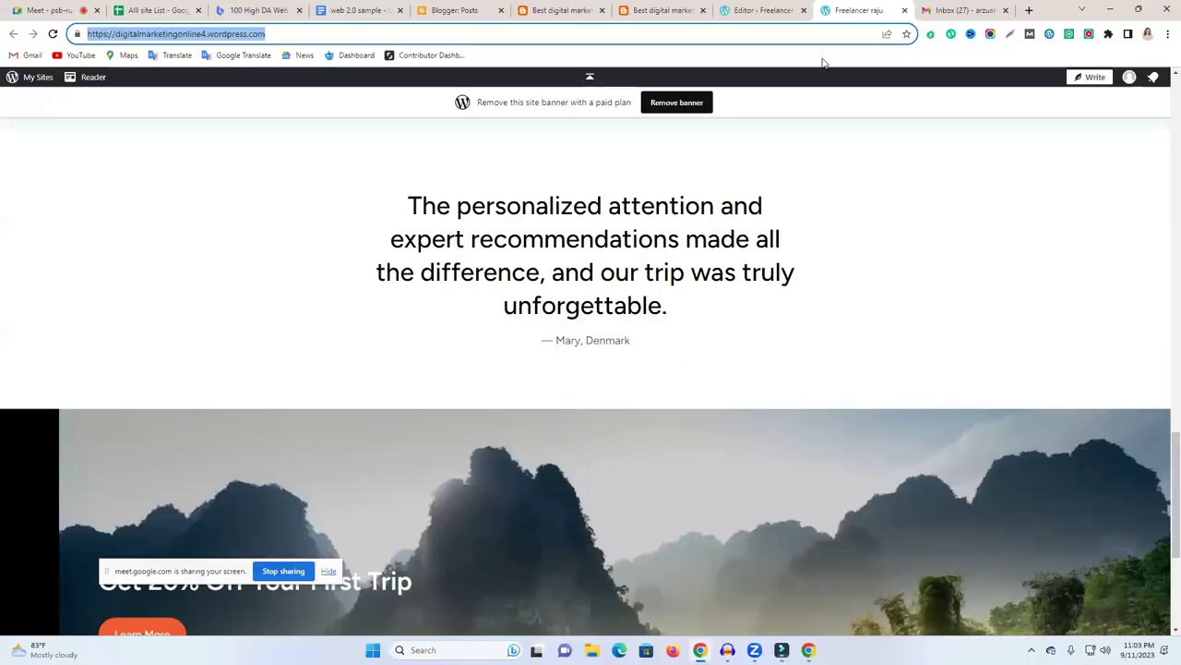
pyautogui.click(754, 11)
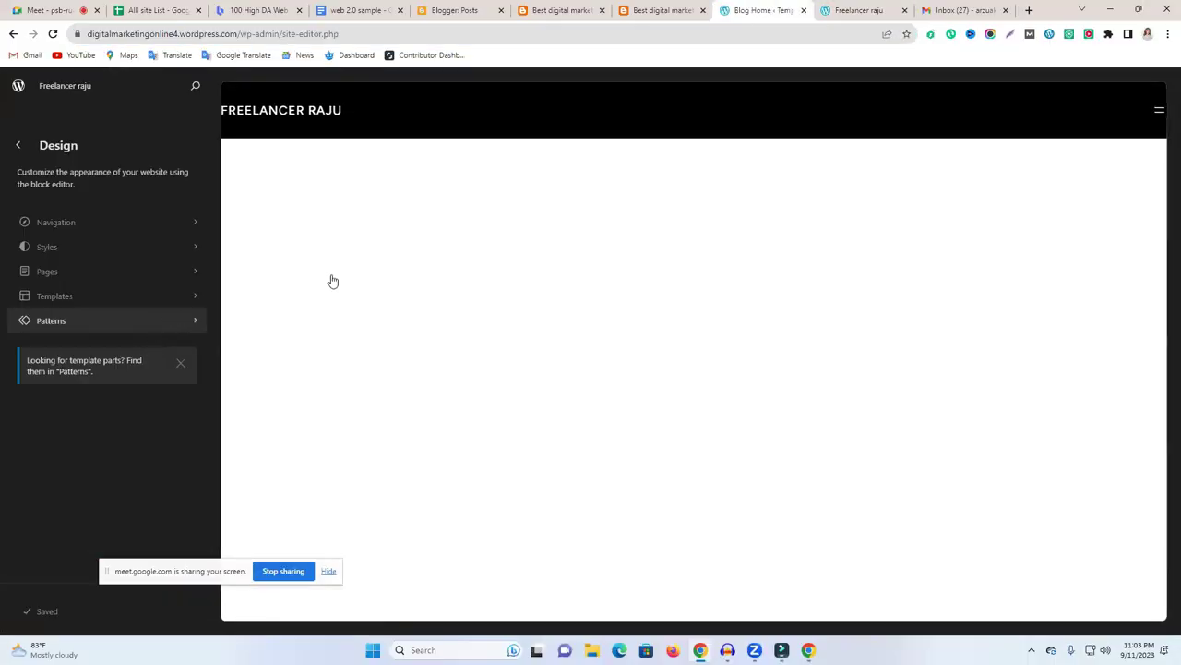
# Leave the Design panel for My Home, reload it, and open Posts showing Hello World!
pyautogui.scroll(-2, 402, 407)
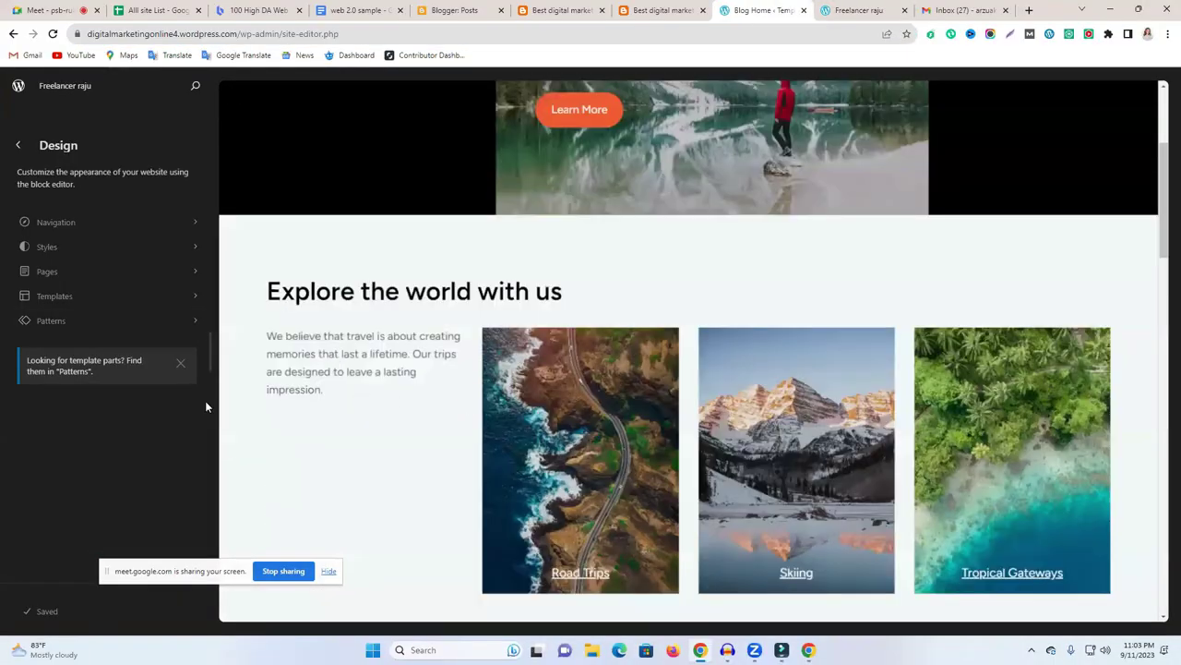
pyautogui.click(17, 147)
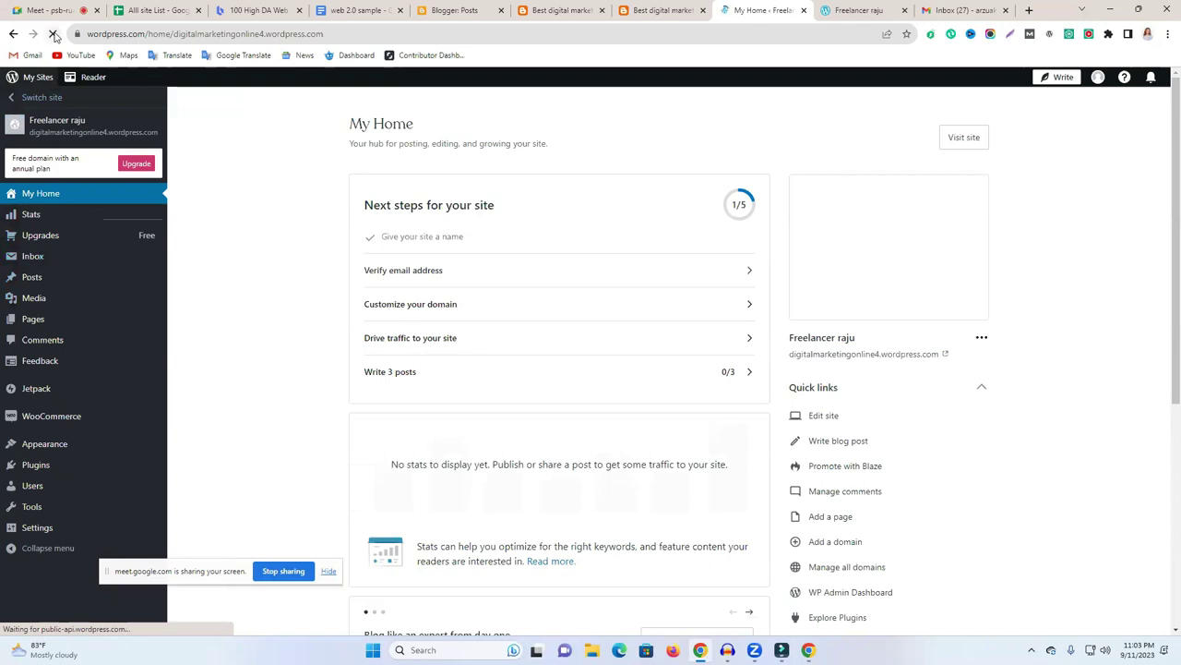
pyautogui.click(54, 34)
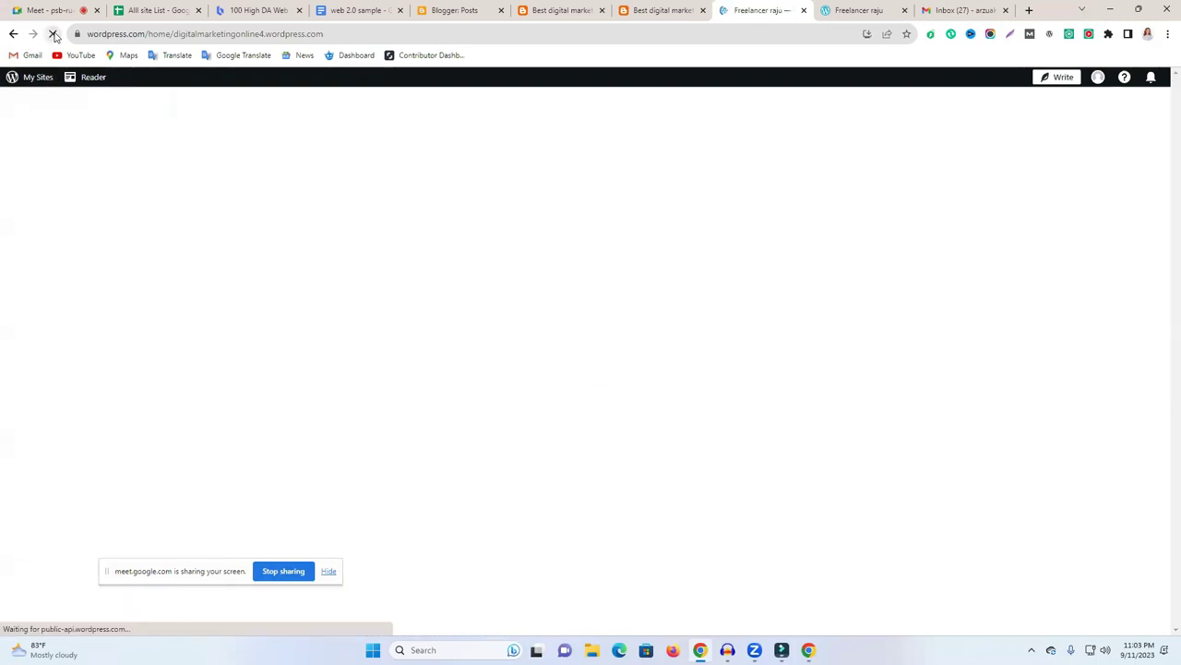
pyautogui.moveTo(41, 280)
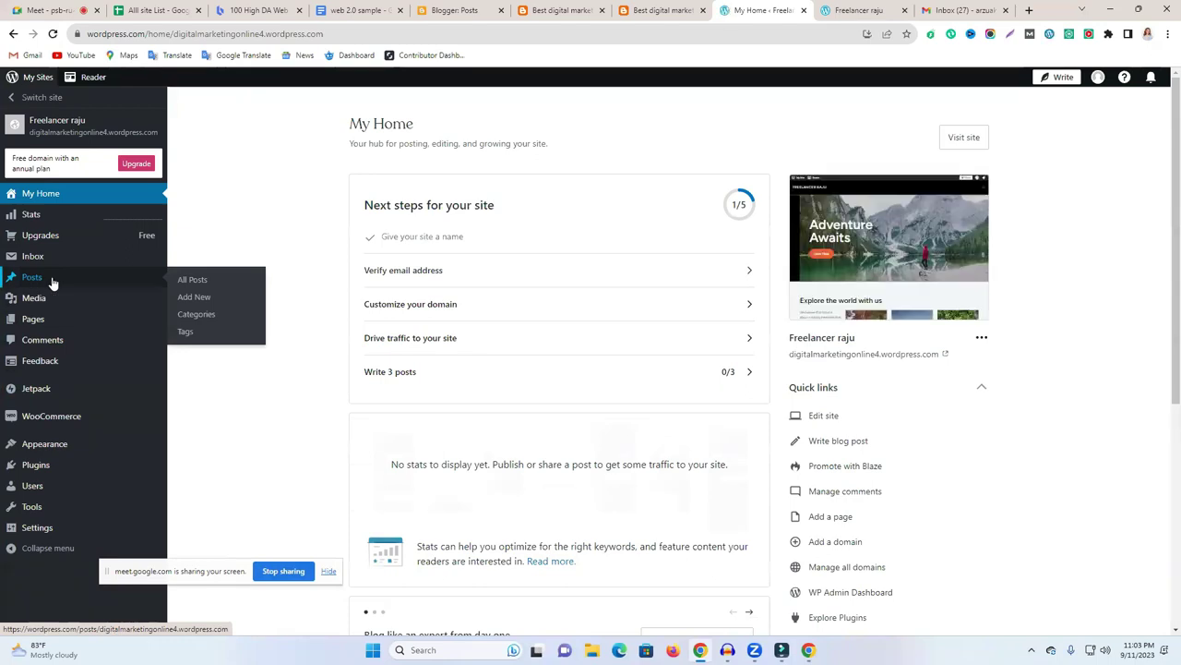
pyautogui.click(52, 280)
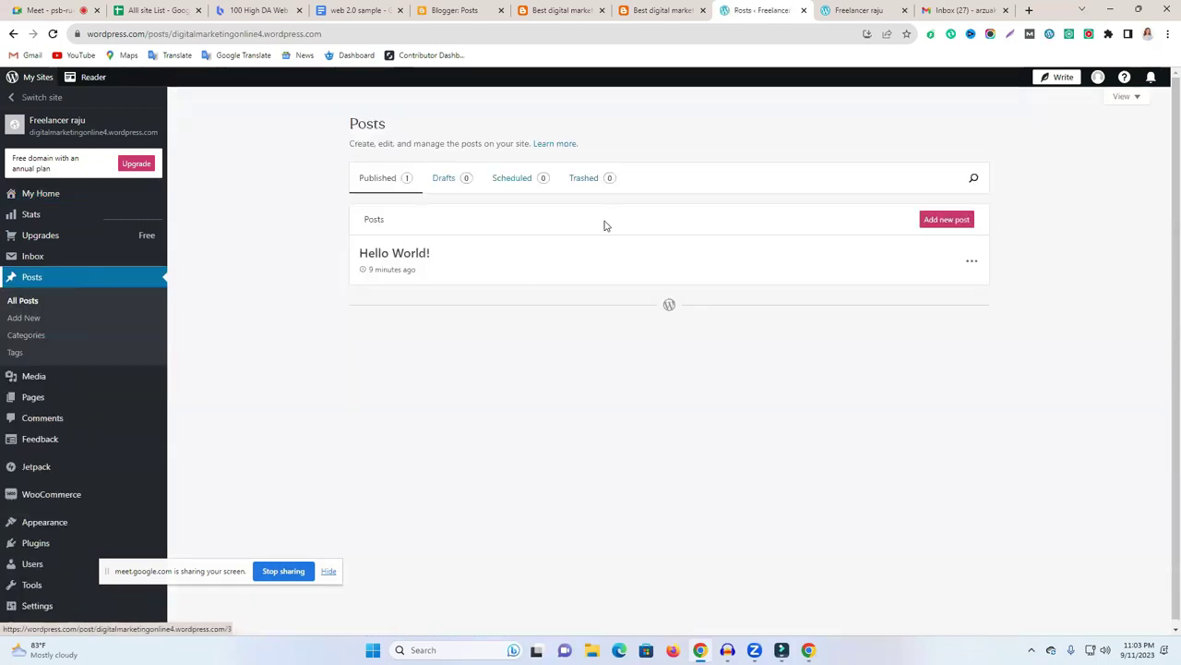
# Reload and scroll the live Montagna site, then choose Add new post from the Posts list.
pyautogui.click(858, 11)
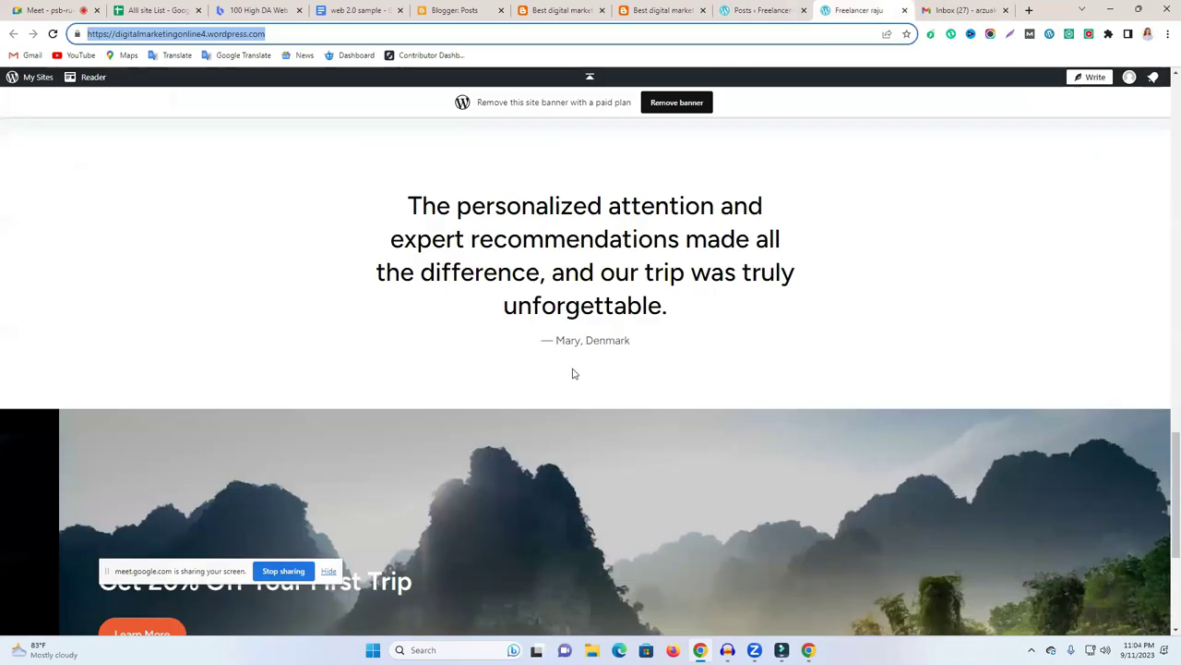
pyautogui.scroll(-2, 572, 372)
pyautogui.scroll(-1, 552, 406)
pyautogui.press('Return')
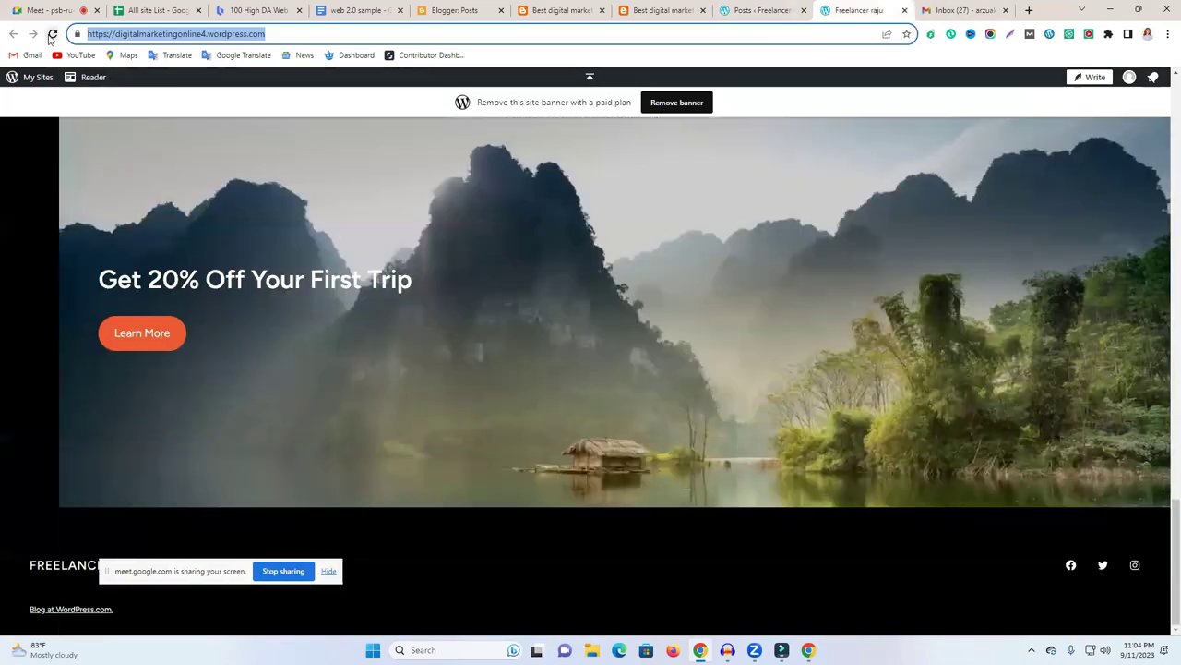
pyautogui.scroll(10, 594, 250)
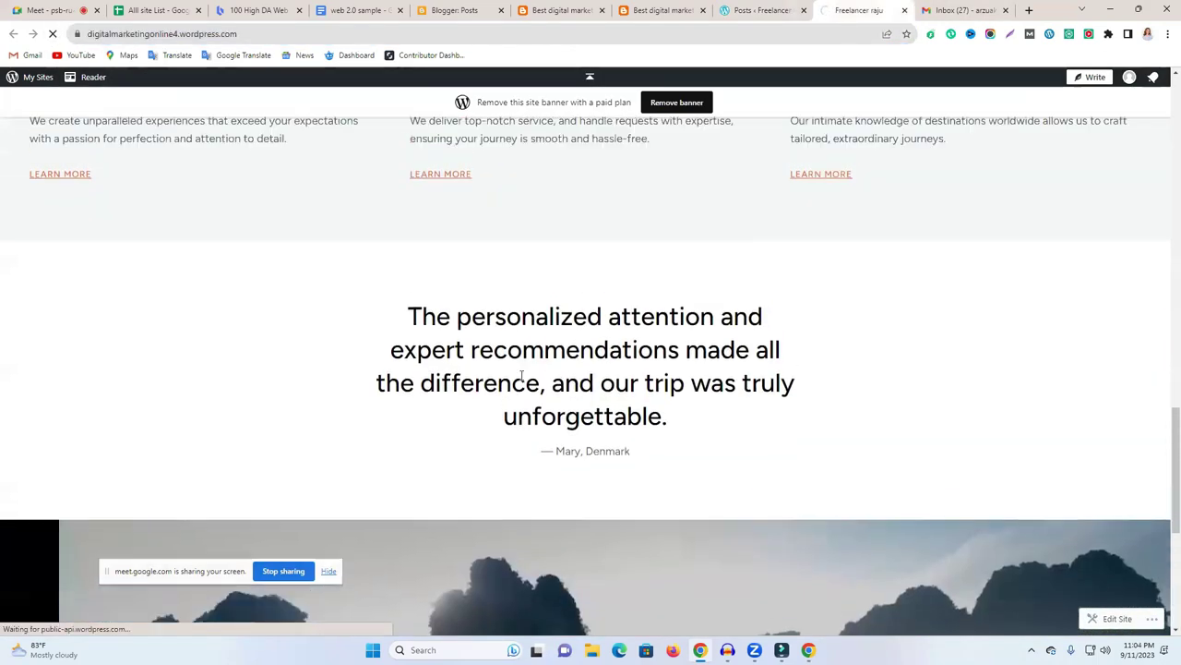
pyautogui.scroll(10, 542, 374)
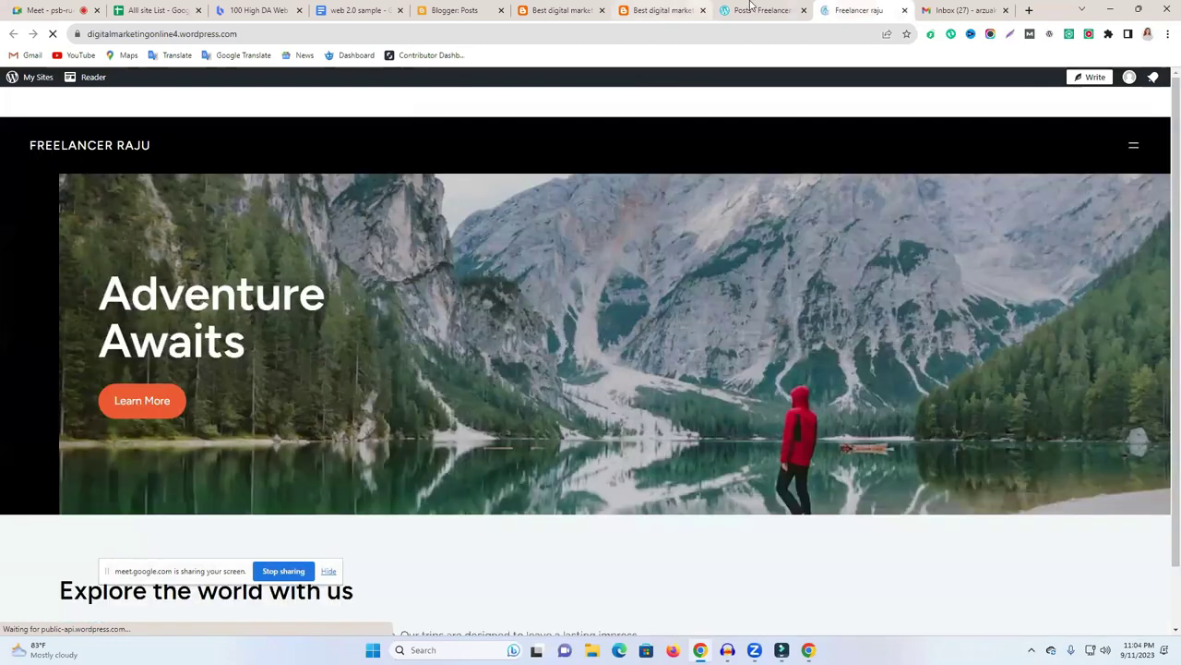
pyautogui.scroll(-6, 764, 274)
pyautogui.scroll(5, 763, 270)
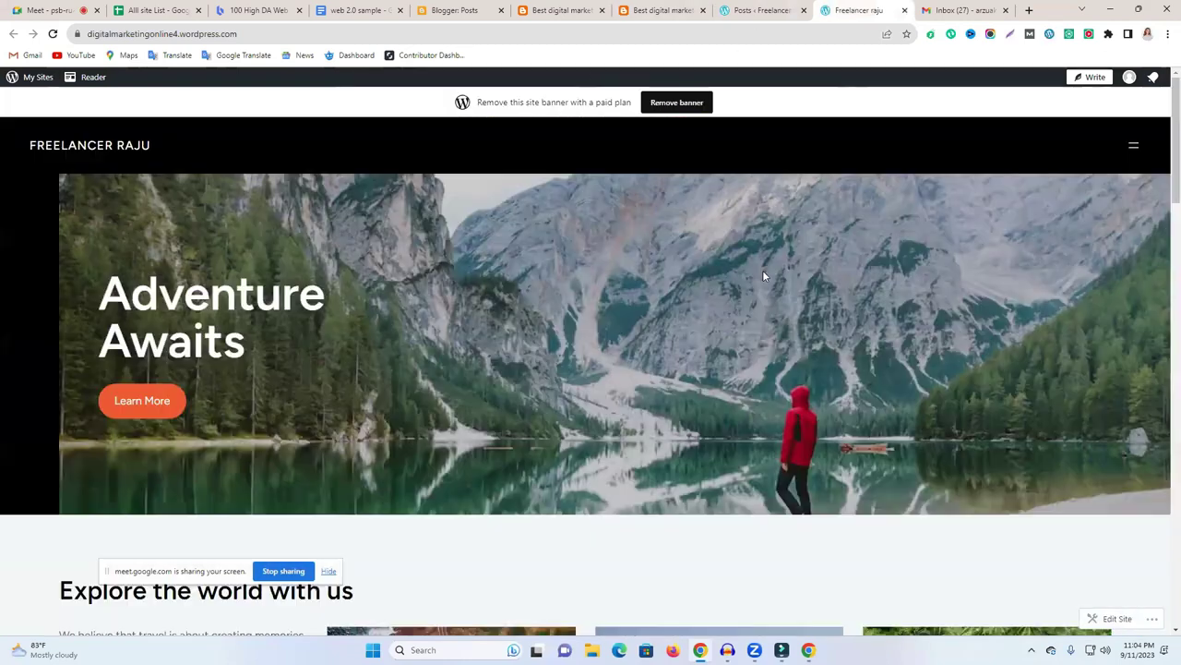
pyautogui.scroll(-4, 762, 269)
pyautogui.click(758, 10)
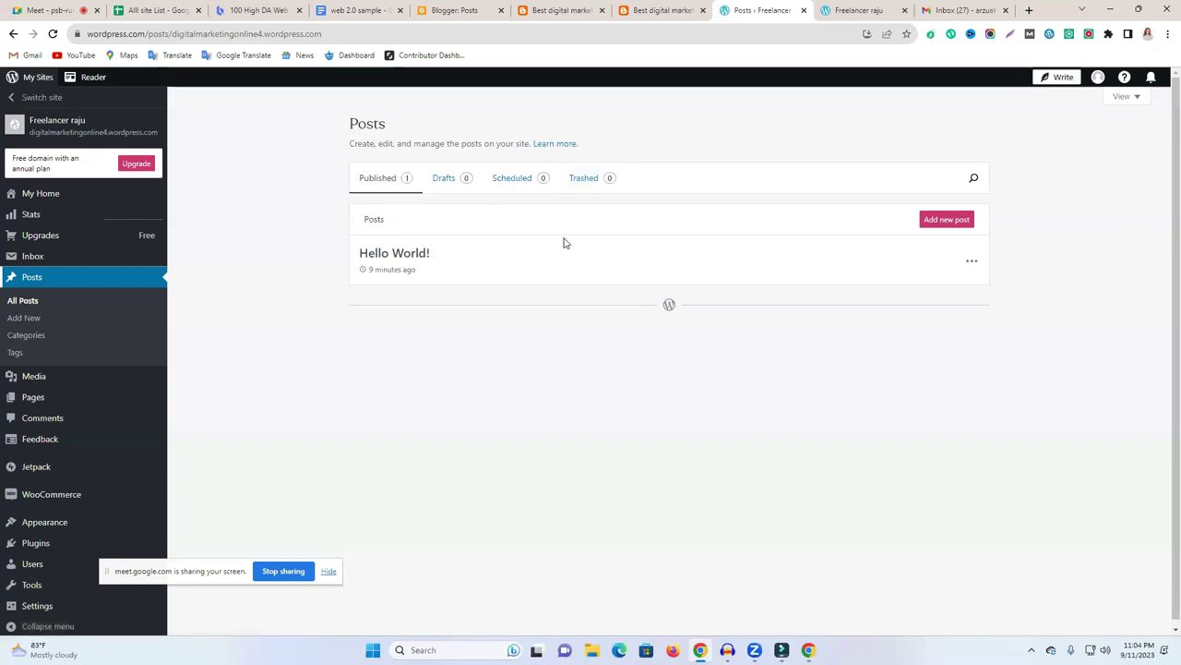
pyautogui.click(960, 221)
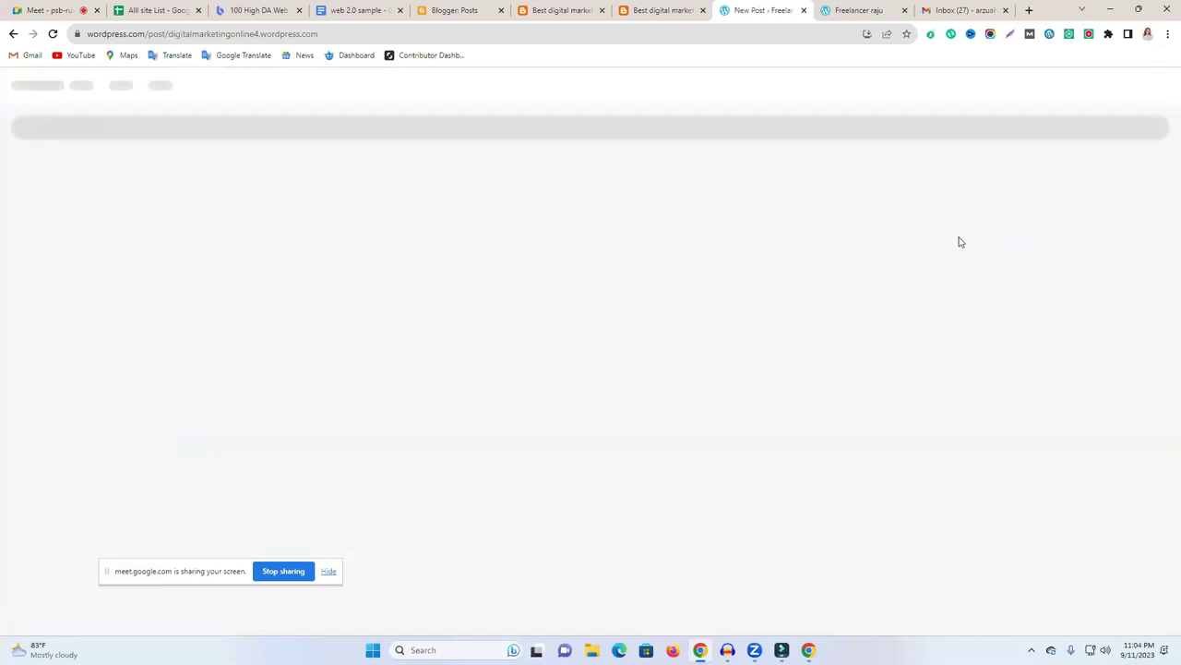
pyautogui.click(355, 10)
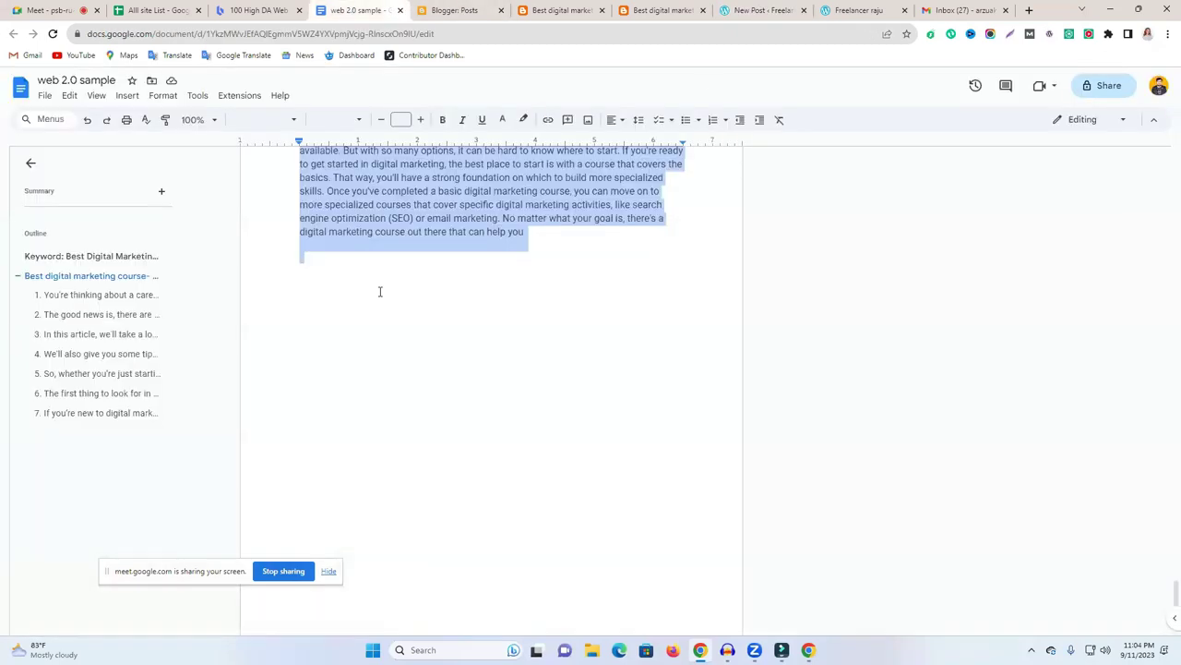
pyautogui.click(897, 10)
pyautogui.click(729, 10)
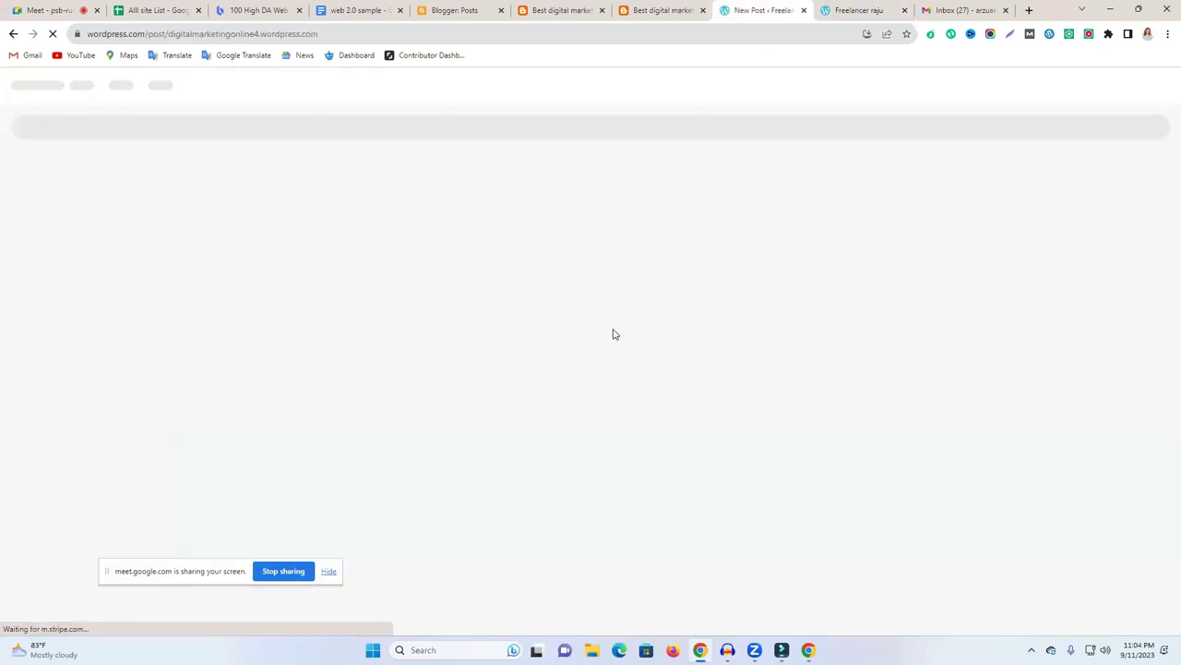
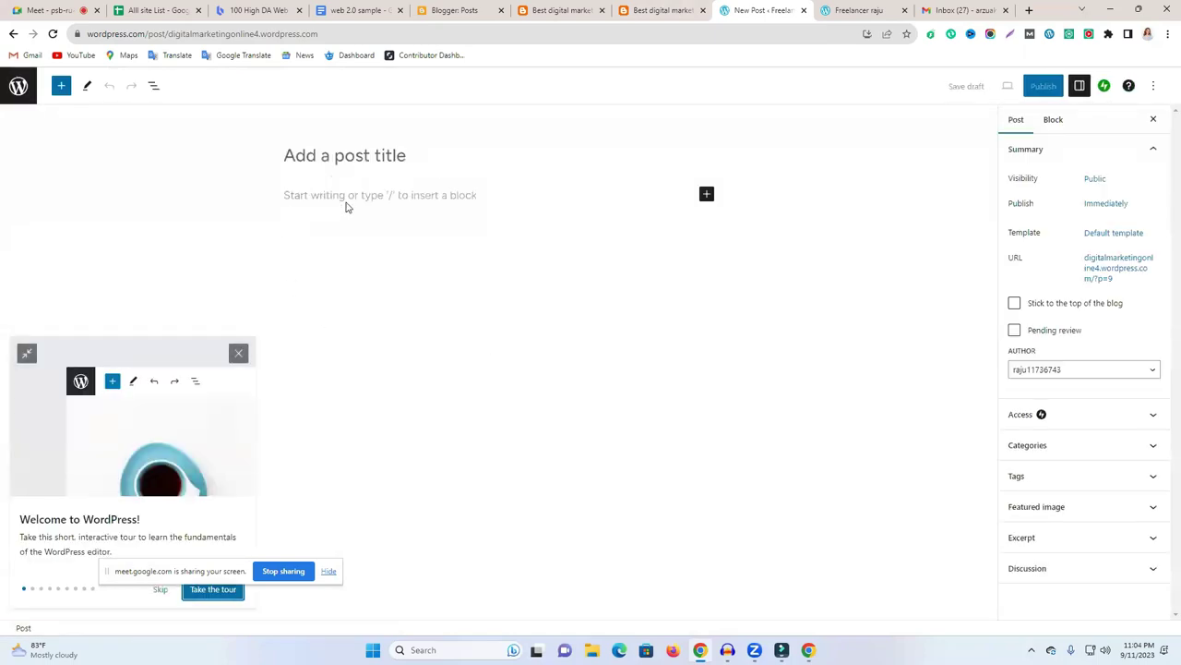
# Paste the digital marketing article into the empty post body.
pyautogui.click(338, 194)
pyautogui.hotkey('ctrl', 'v')
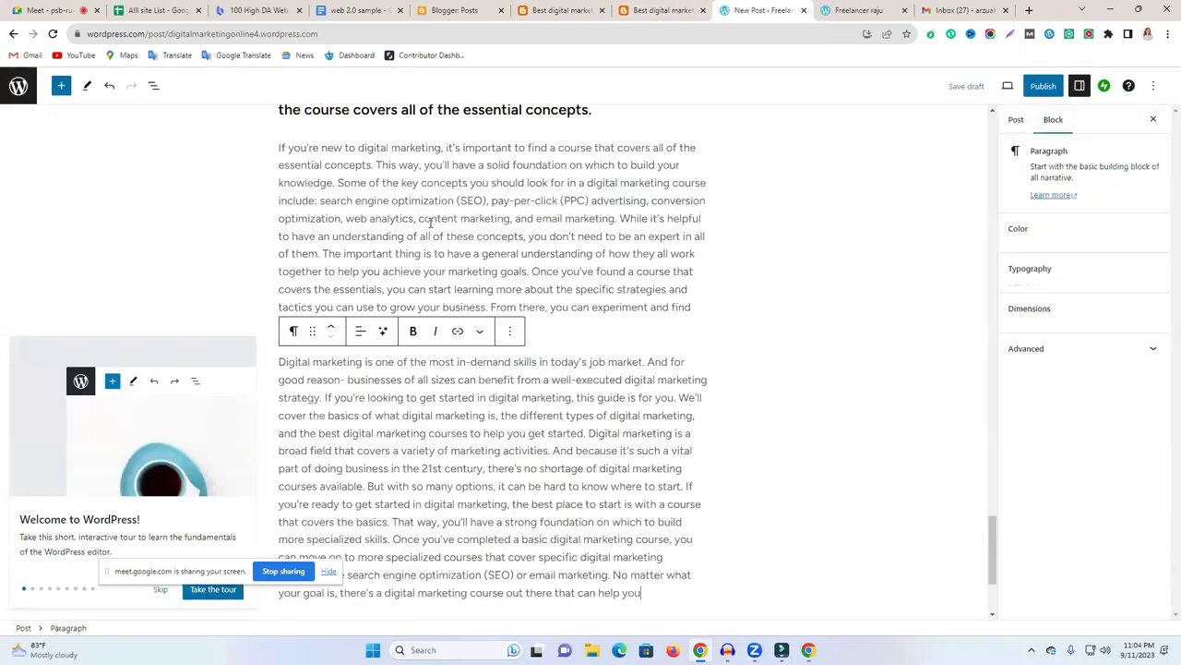
pyautogui.scroll(5, 405, 270)
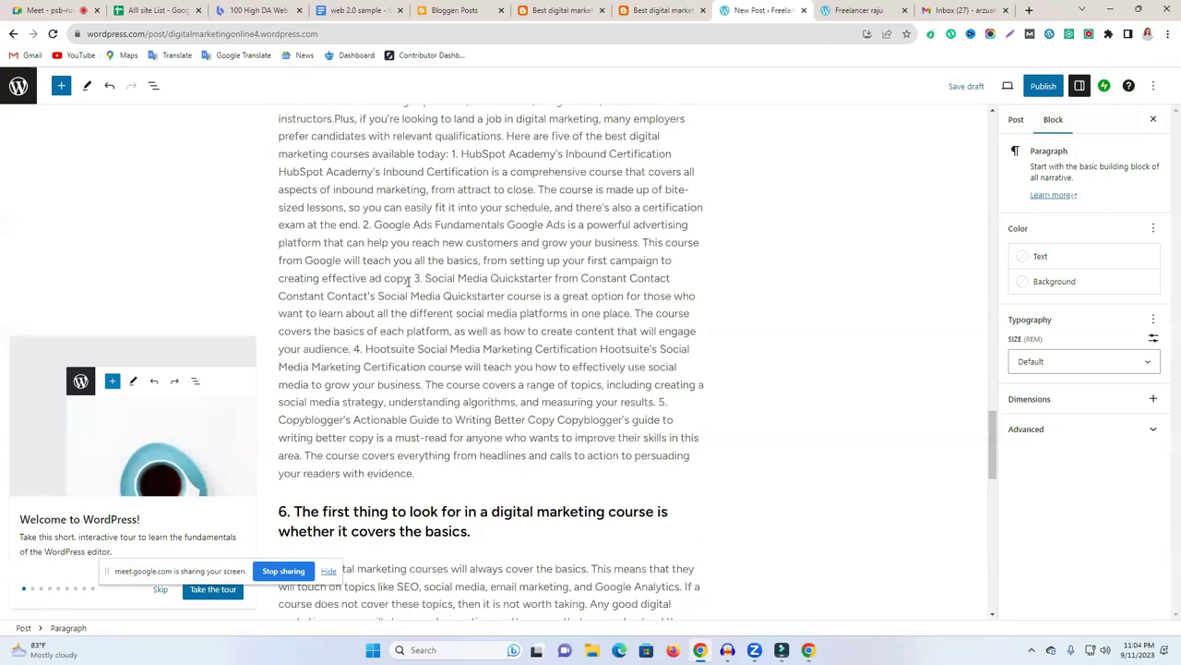
pyautogui.scroll(5, 409, 282)
pyautogui.scroll(5, 410, 289)
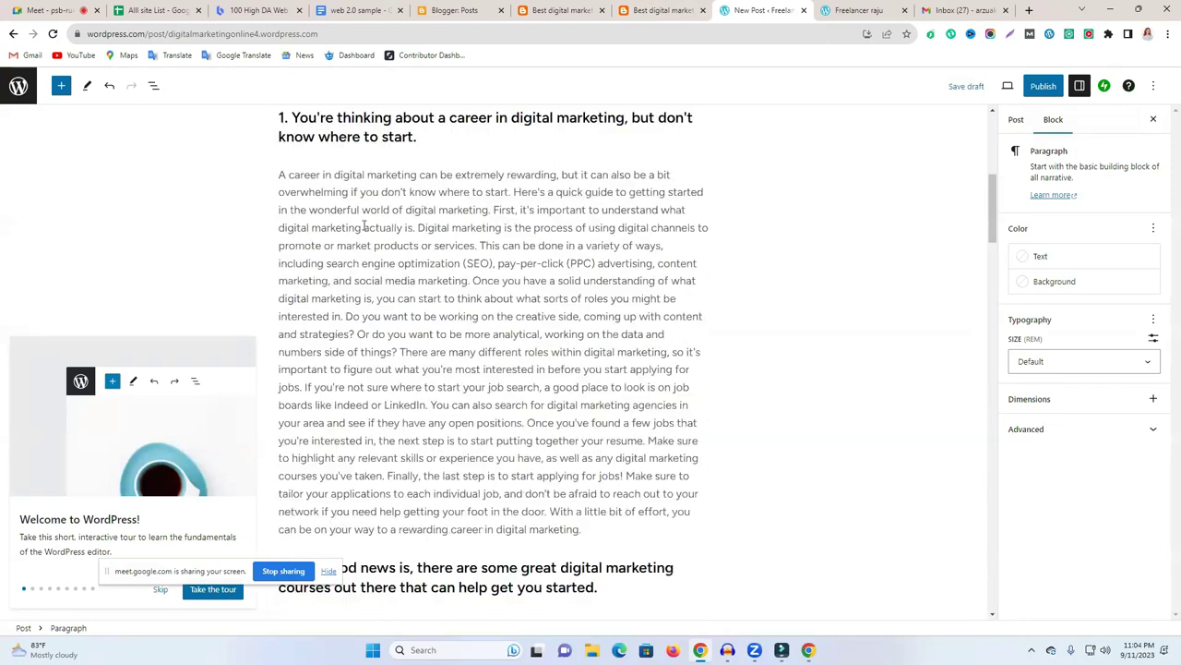
pyautogui.scroll(5, 364, 226)
# Title the post 'Best digital marketing course- guide to getting started' and dismiss the Welcome tour.
pyautogui.tripleClick(334, 189)
pyautogui.hotkey('ctrl', 'c')
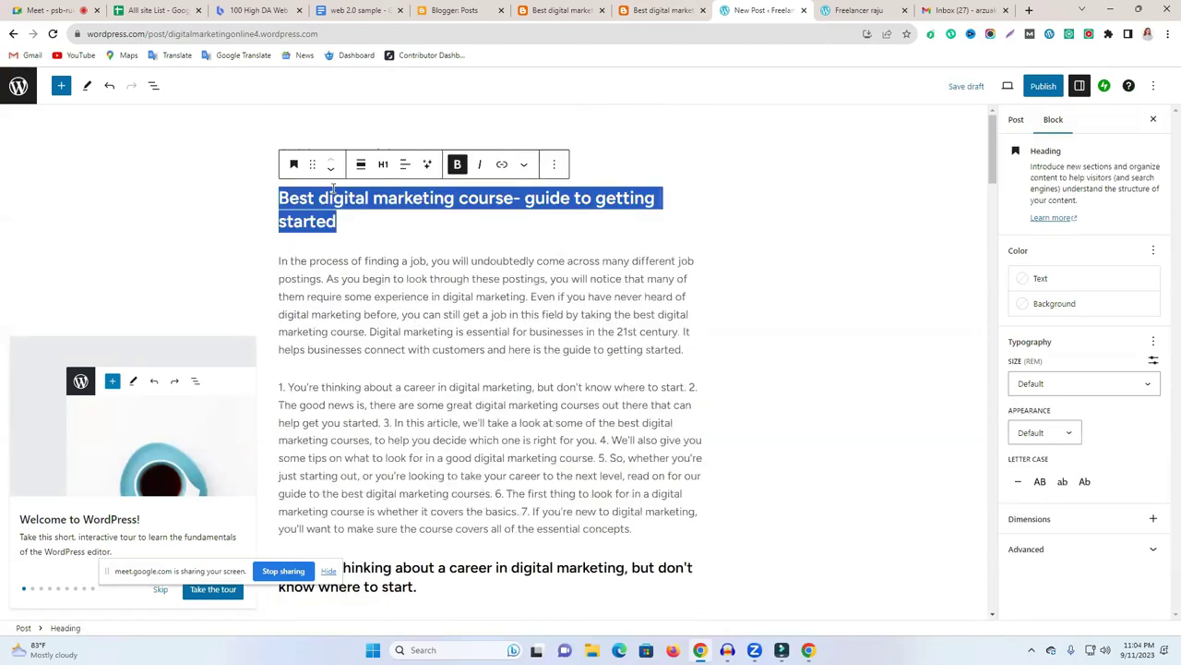
pyautogui.click(346, 145)
pyautogui.hotkey('ctrl', 'v')
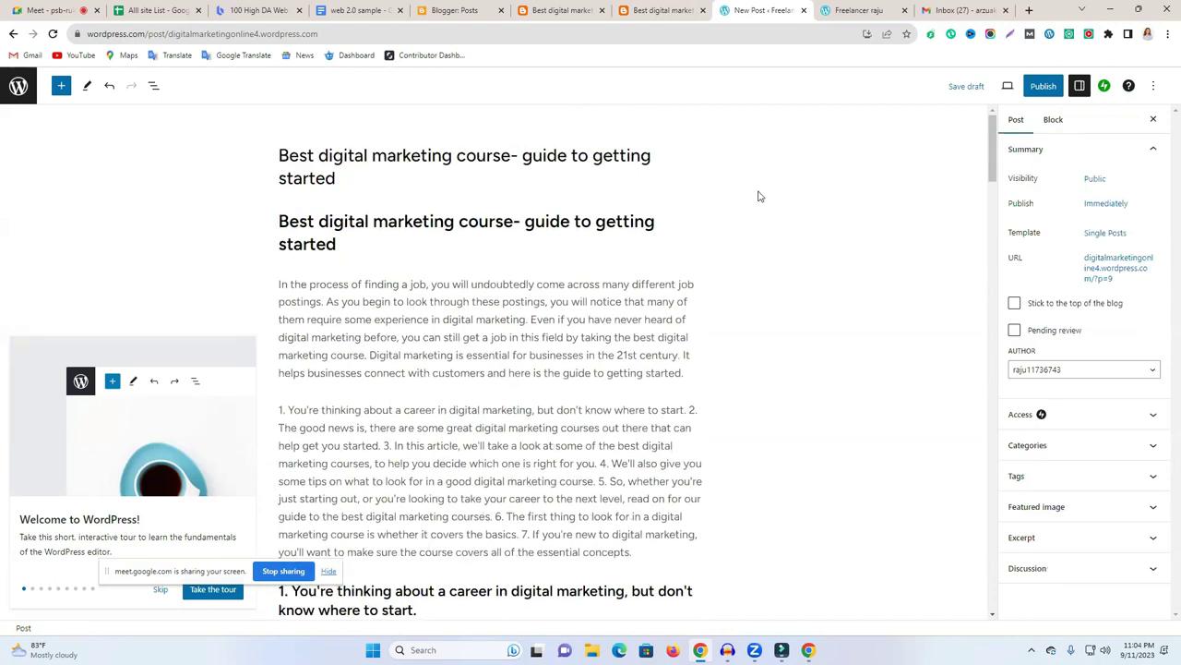
pyautogui.scroll(-3, 646, 345)
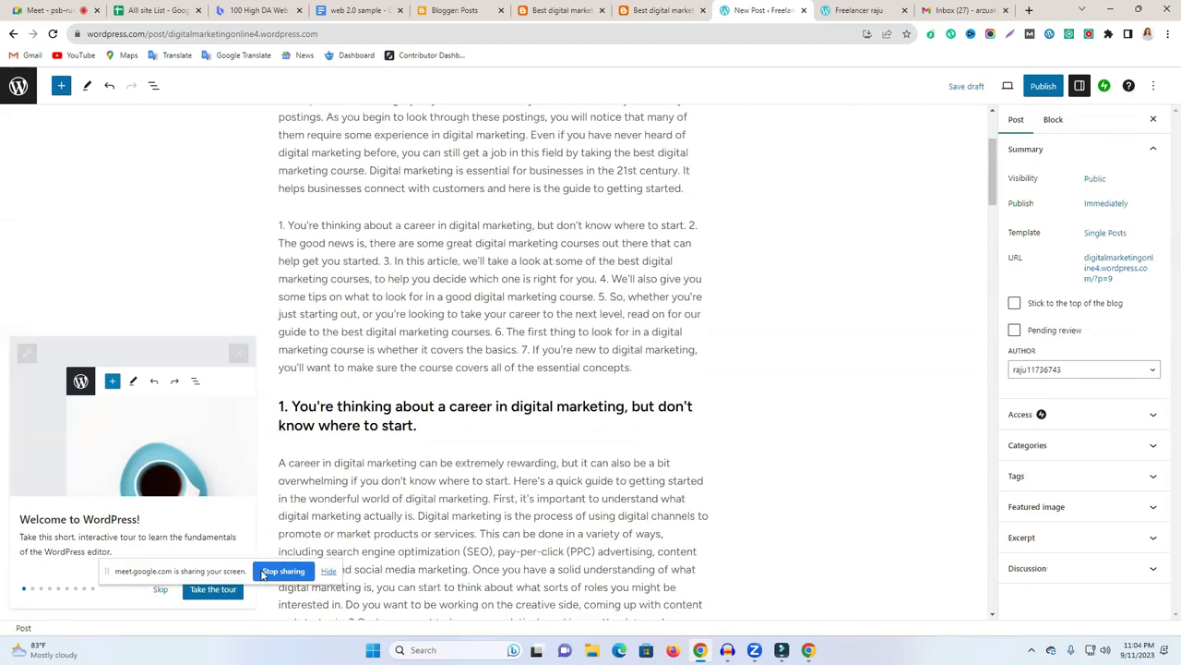
pyautogui.click(238, 353)
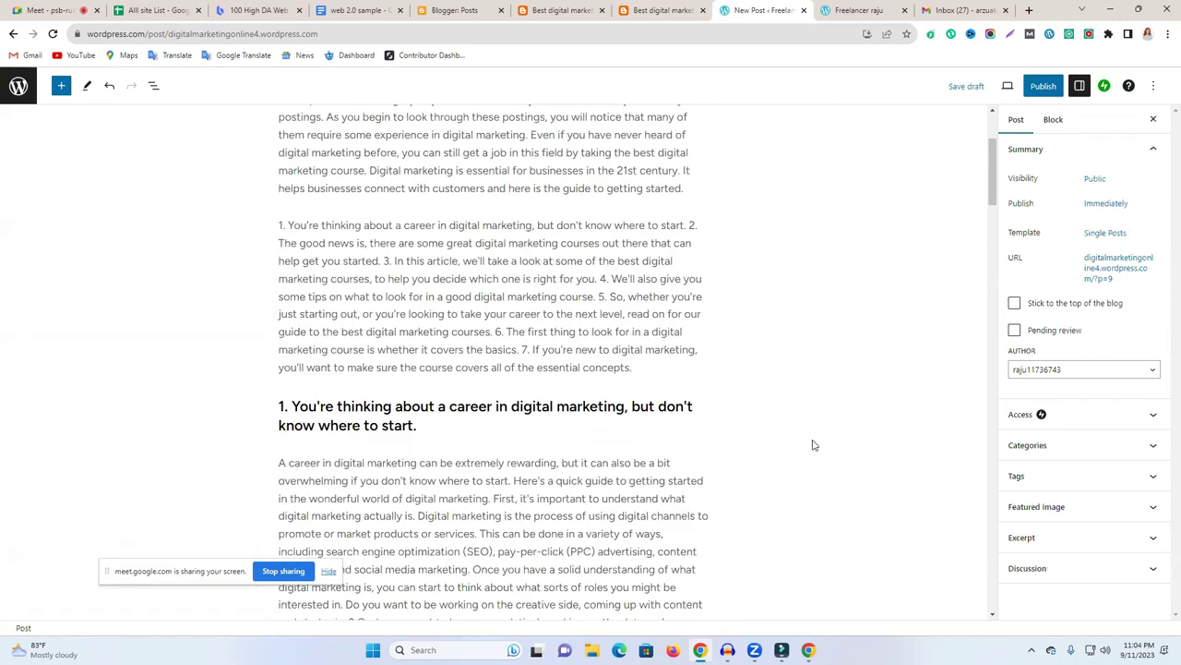
pyautogui.scroll(3, 785, 447)
pyautogui.scroll(-3, 670, 452)
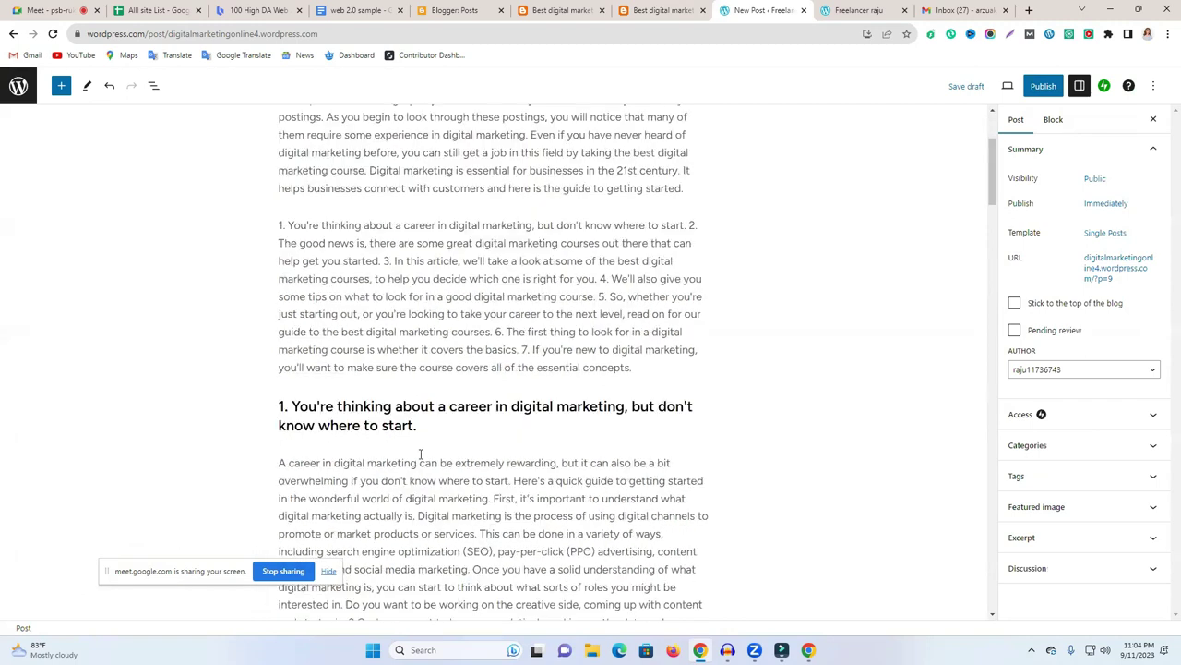
# Insert an image block after the overview list, uploading the promotional image from Downloads.
pyautogui.click(670, 373)
pyautogui.press('Return')
pyautogui.press('Return')
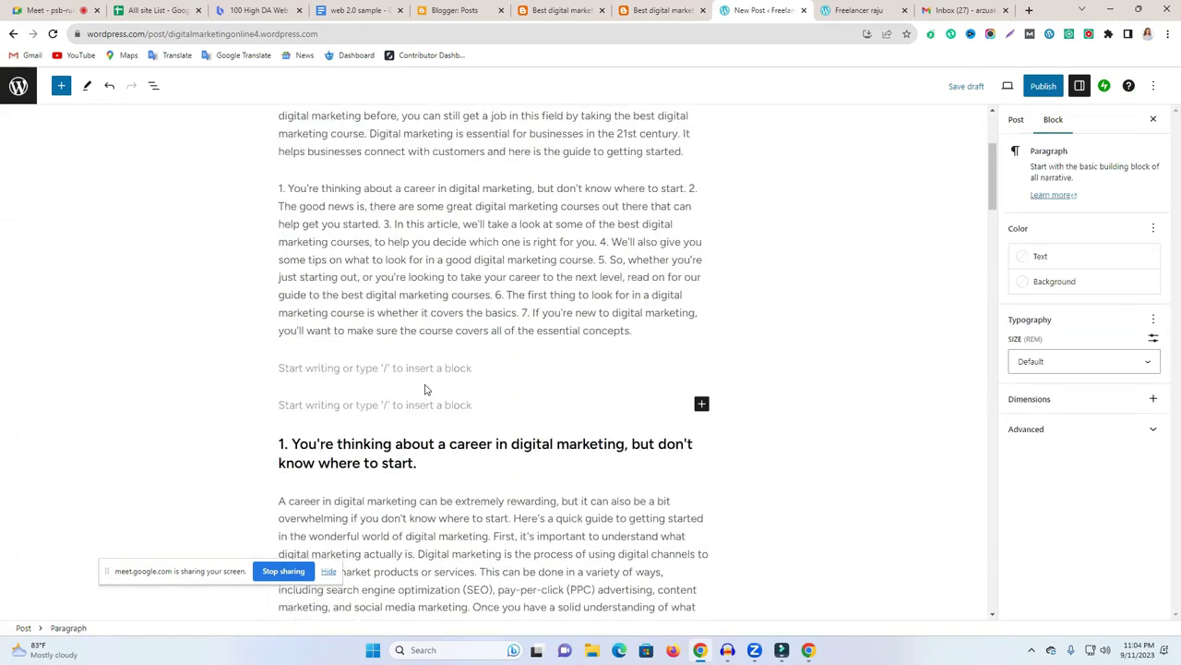
pyautogui.click(703, 405)
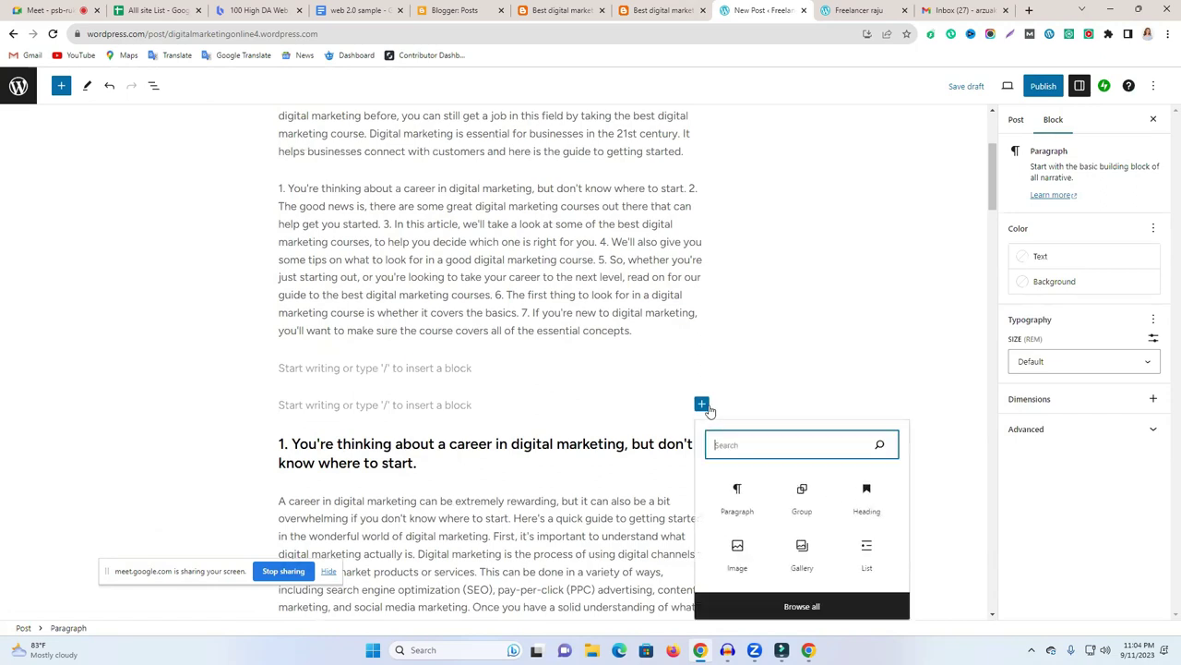
pyautogui.click(737, 551)
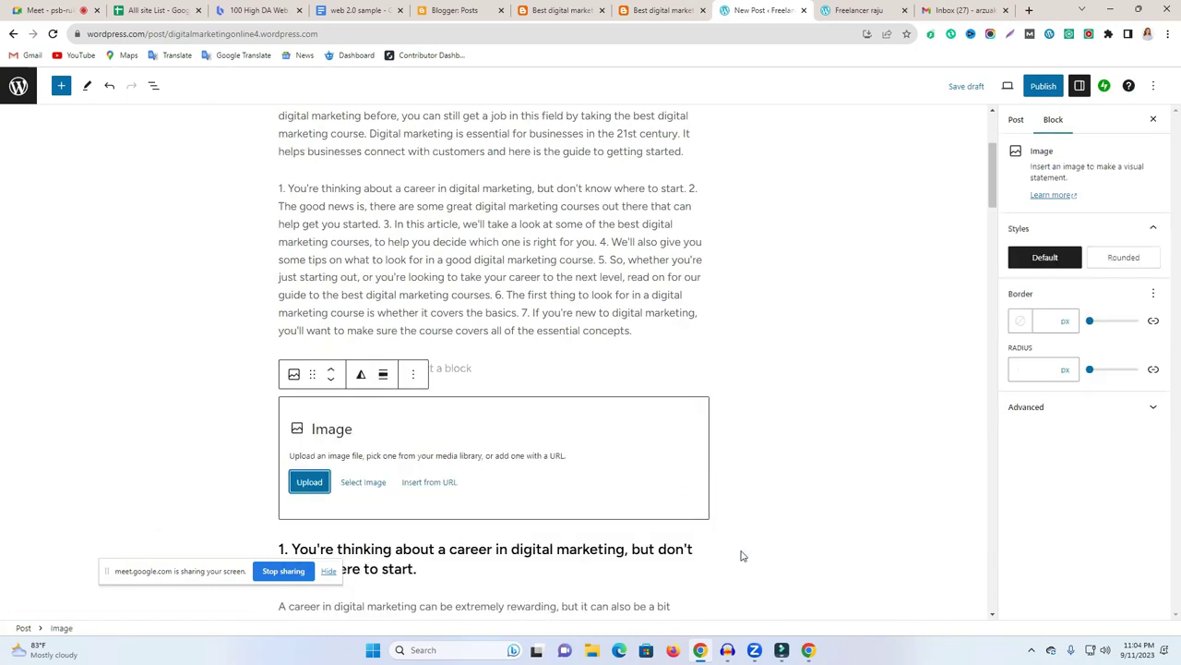
pyautogui.click(309, 482)
pyautogui.scroll(-3, 256, 241)
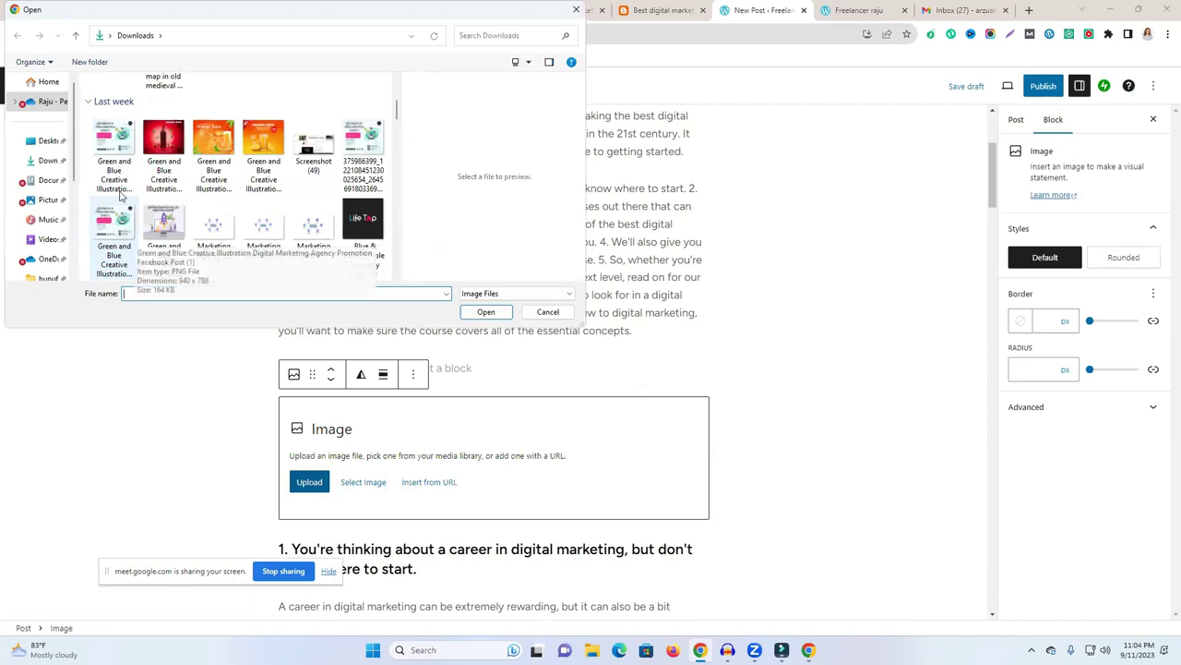
pyautogui.click(113, 152)
pyautogui.click(486, 311)
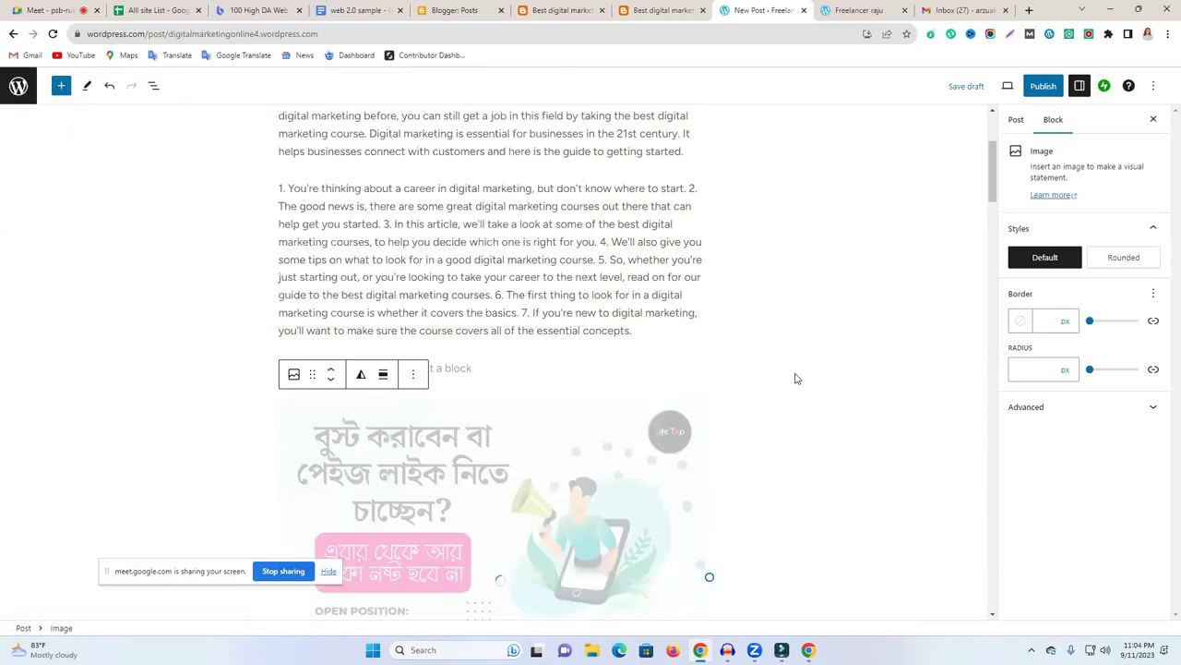
pyautogui.scroll(-1, 799, 369)
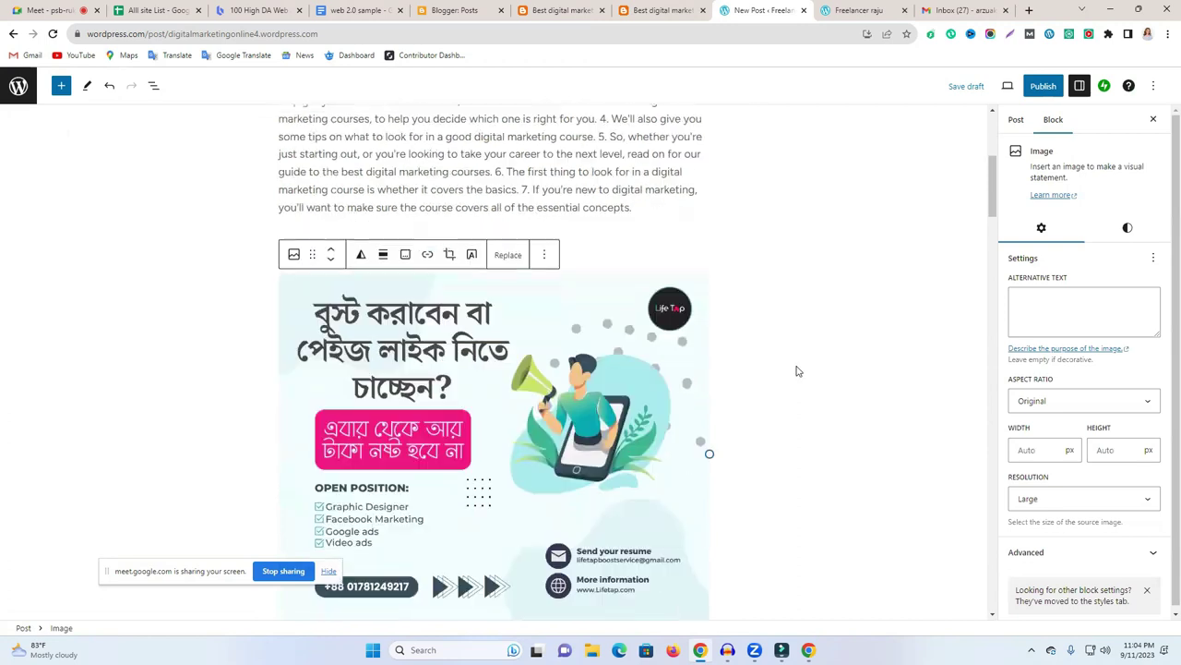
pyautogui.scroll(-9, 782, 383)
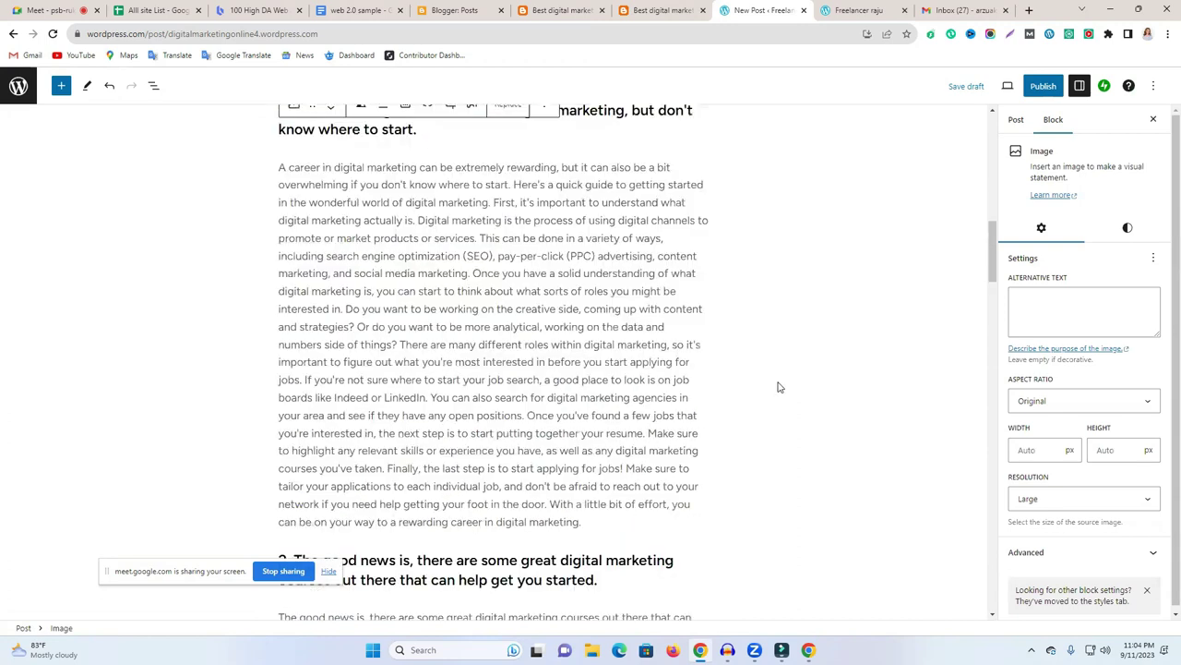
# Add a Video block below section 2's paragraph, leaving its URL empty.
pyautogui.scroll(-1, 687, 398)
pyautogui.click(496, 406)
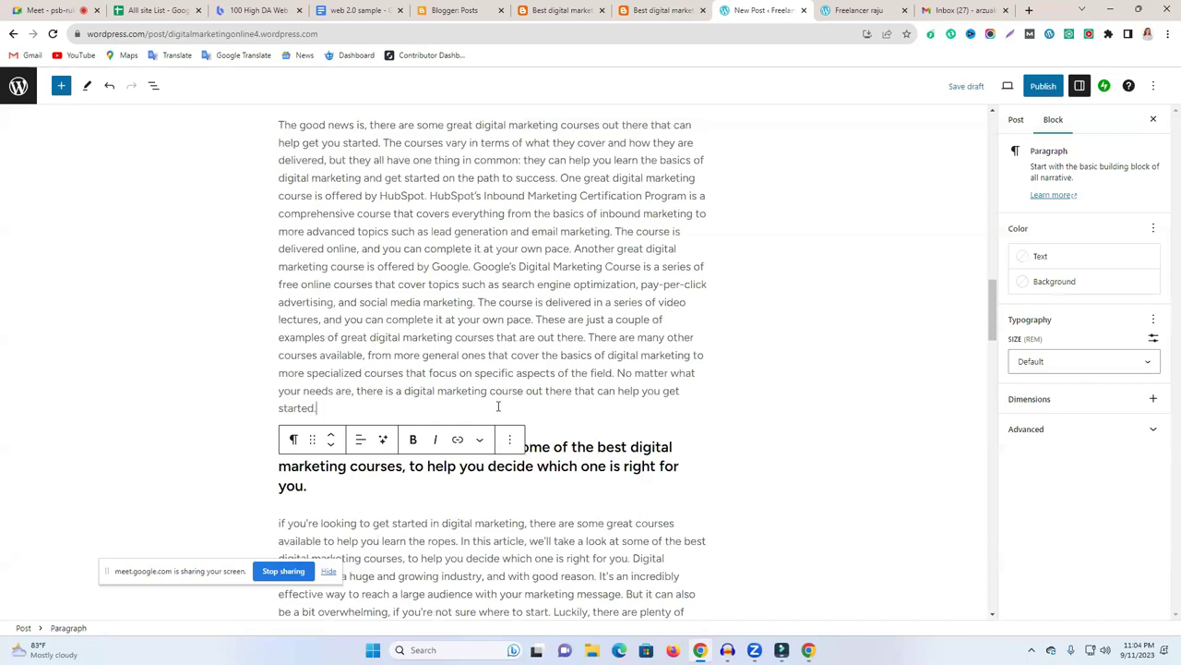
pyautogui.press('Return')
pyautogui.click(702, 407)
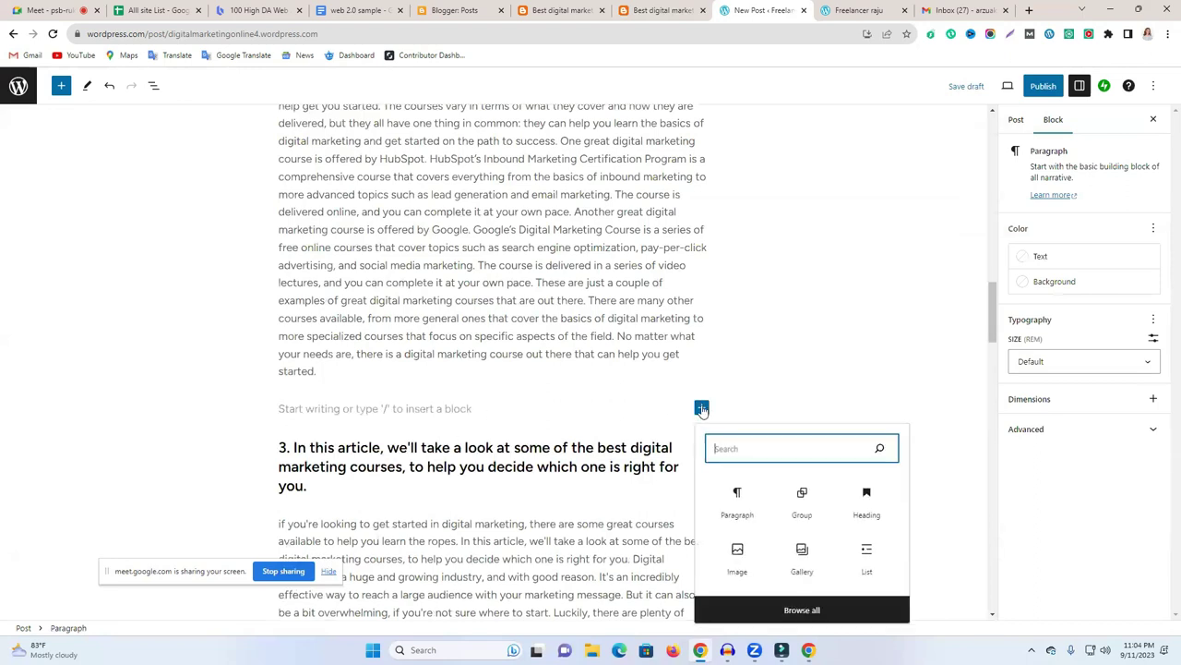
pyautogui.write('vi')
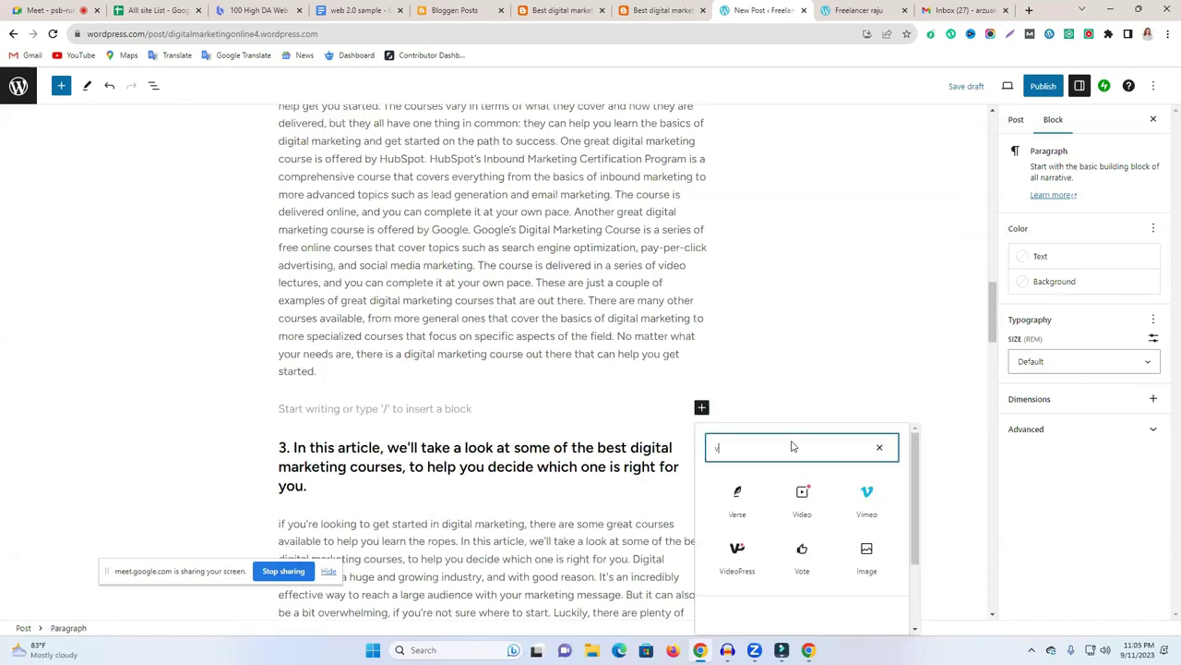
pyautogui.click(744, 495)
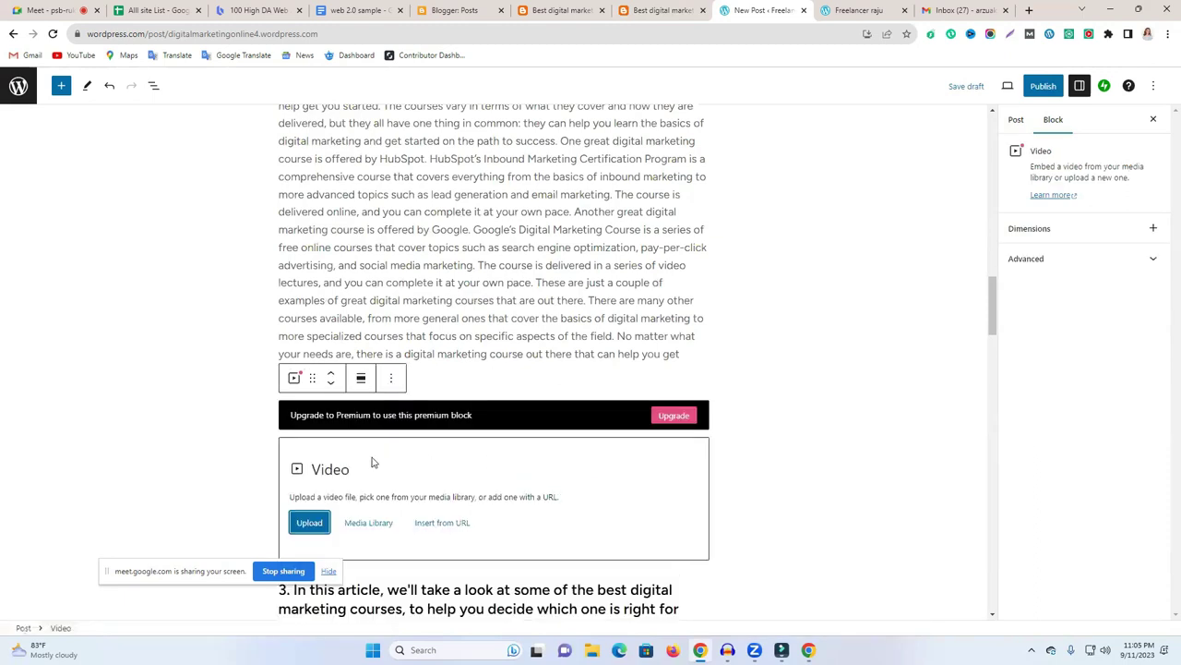
pyautogui.click(438, 524)
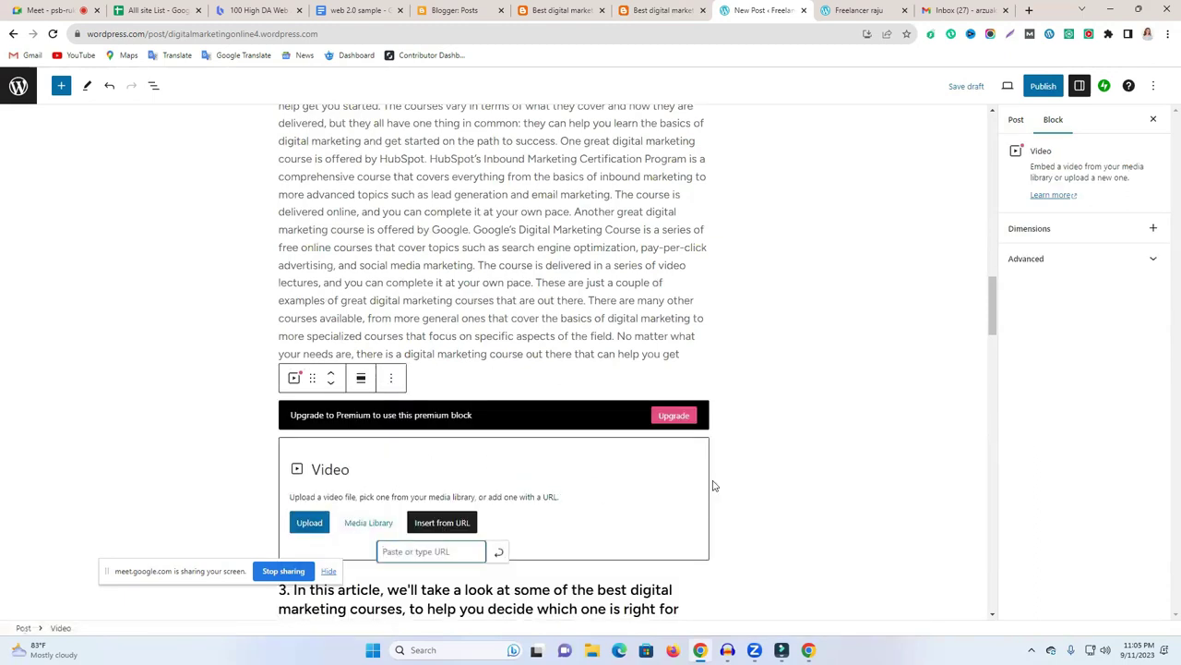
pyautogui.click(764, 429)
pyautogui.scroll(3, 622, 434)
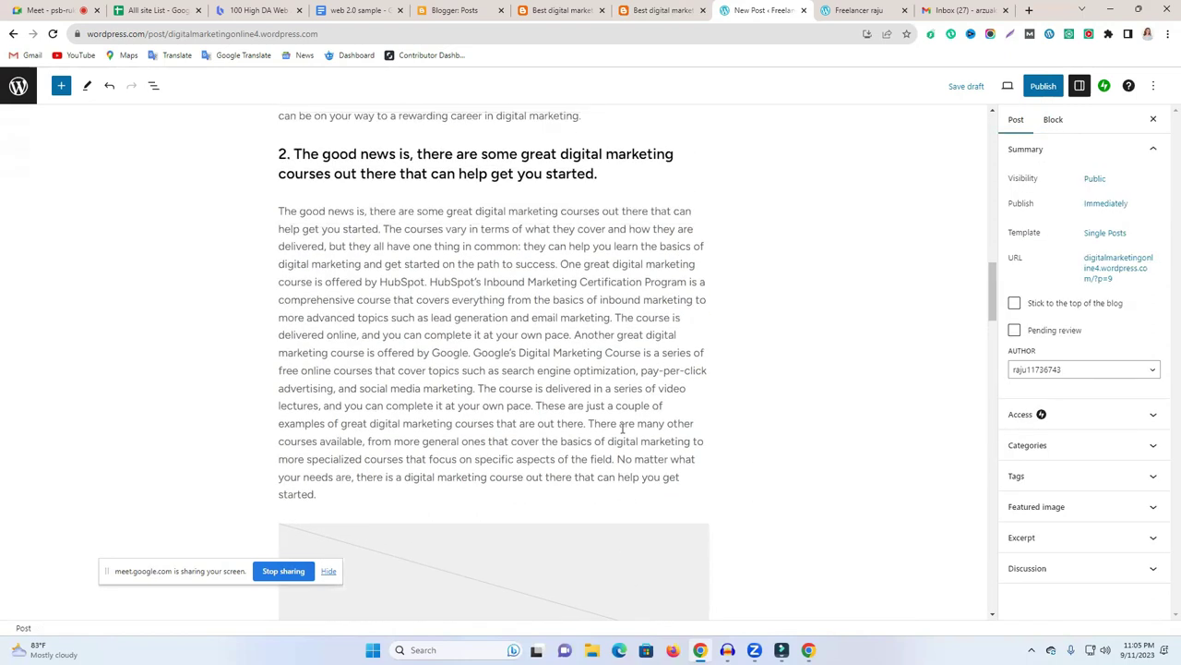
# Select the words 'digital marketing' in section 6's opening paragraph for linking.
pyautogui.scroll(-15, 580, 495)
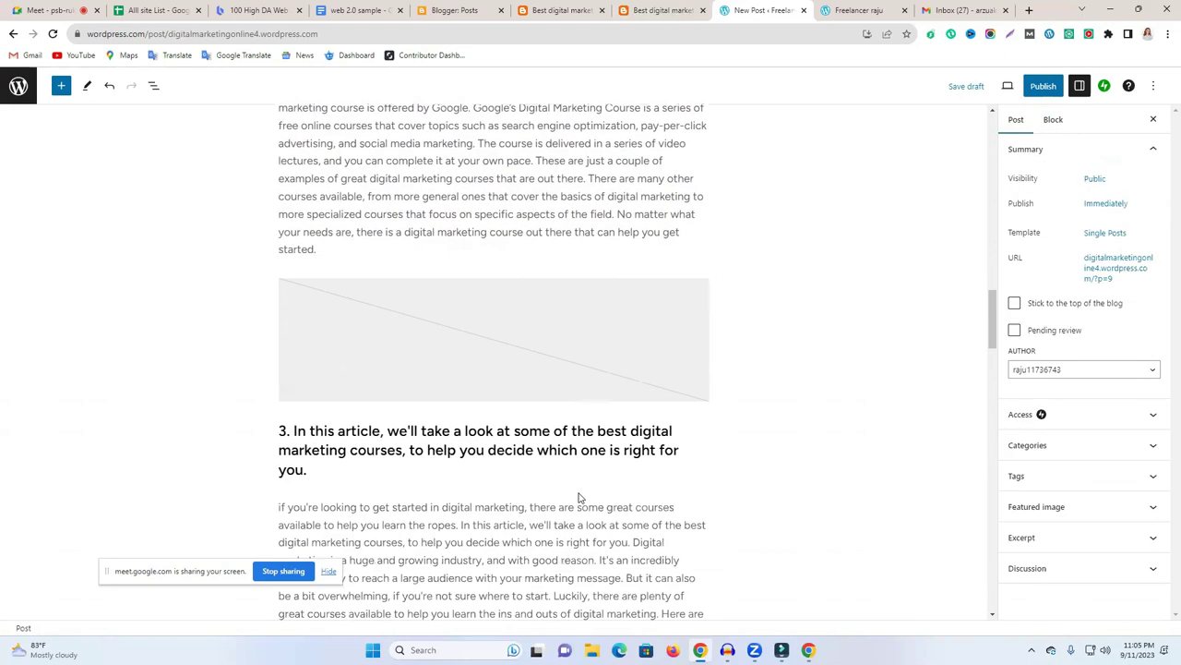
pyautogui.scroll(-3, 563, 443)
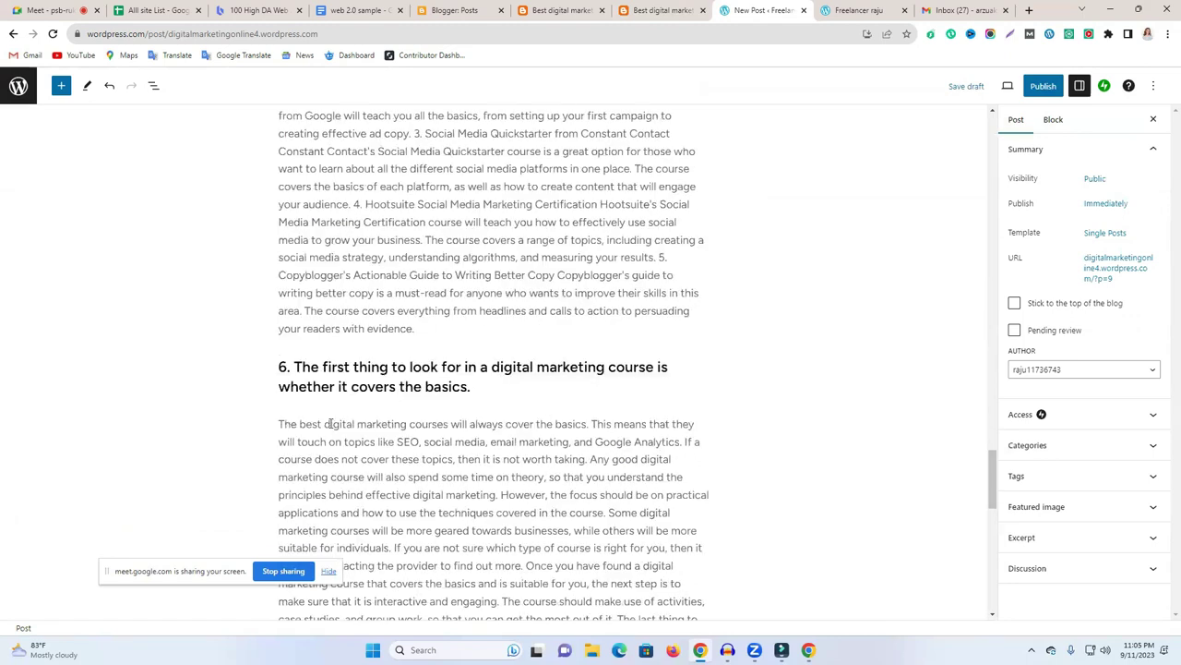
pyautogui.moveTo(300, 424); pyautogui.dragTo(450, 424)
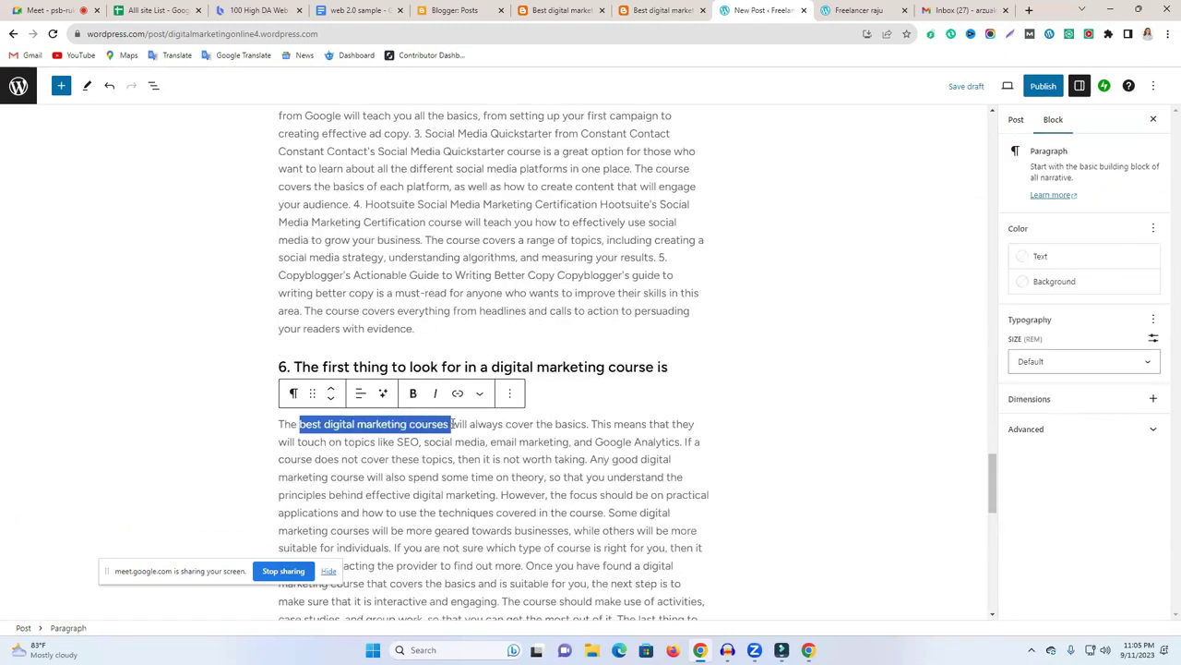
pyautogui.doubleClick(441, 423)
pyautogui.click(358, 424)
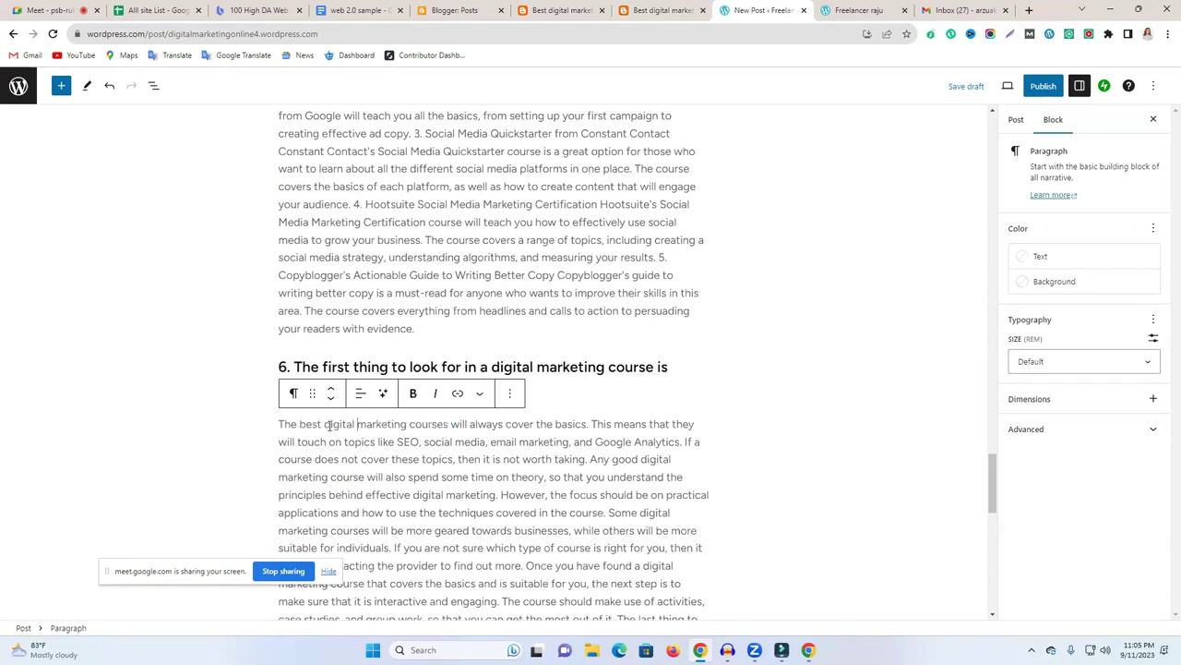
pyautogui.moveTo(333, 423); pyautogui.dragTo(411, 420)
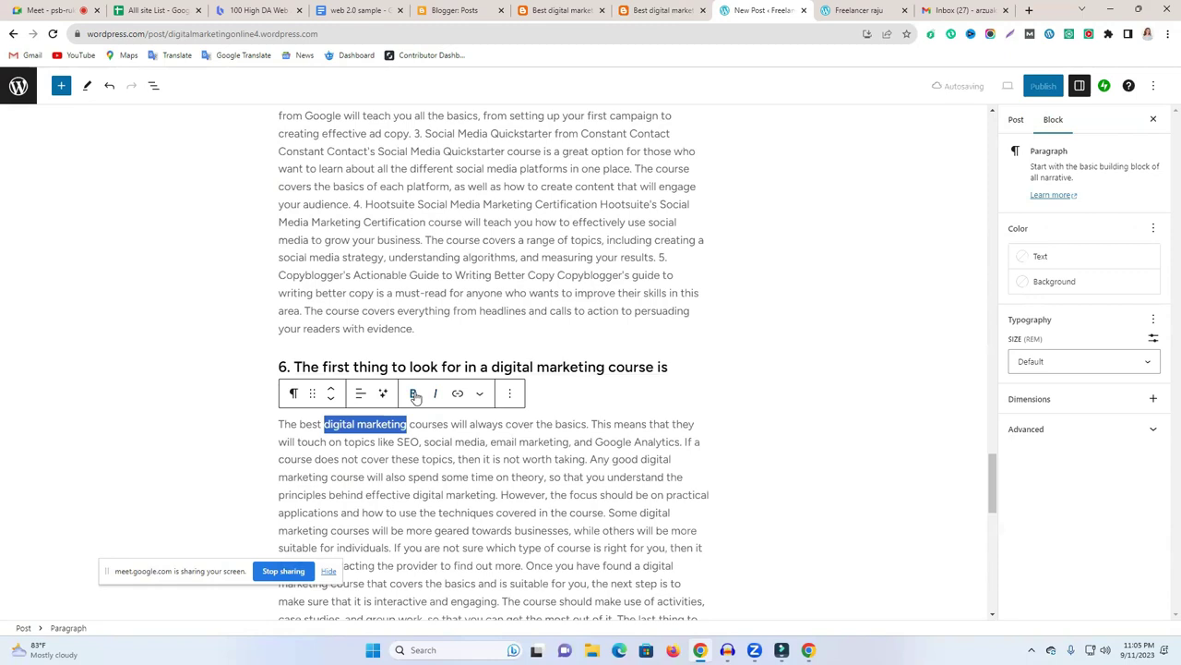
pyautogui.click(456, 394)
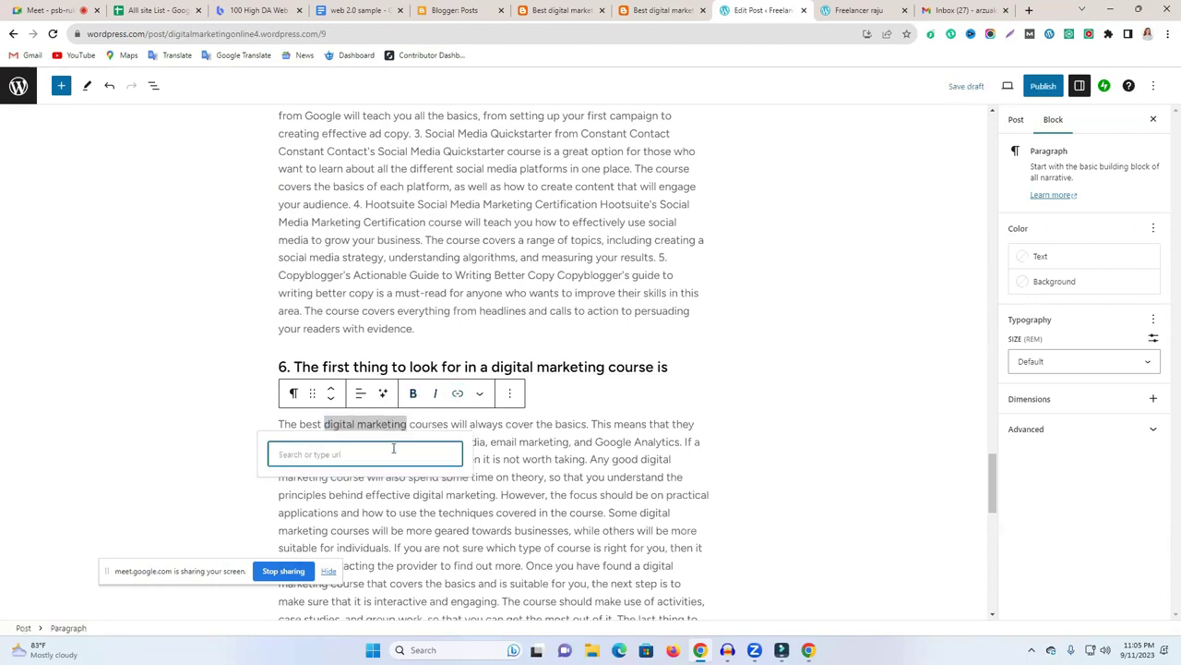
pyautogui.click(1029, 10)
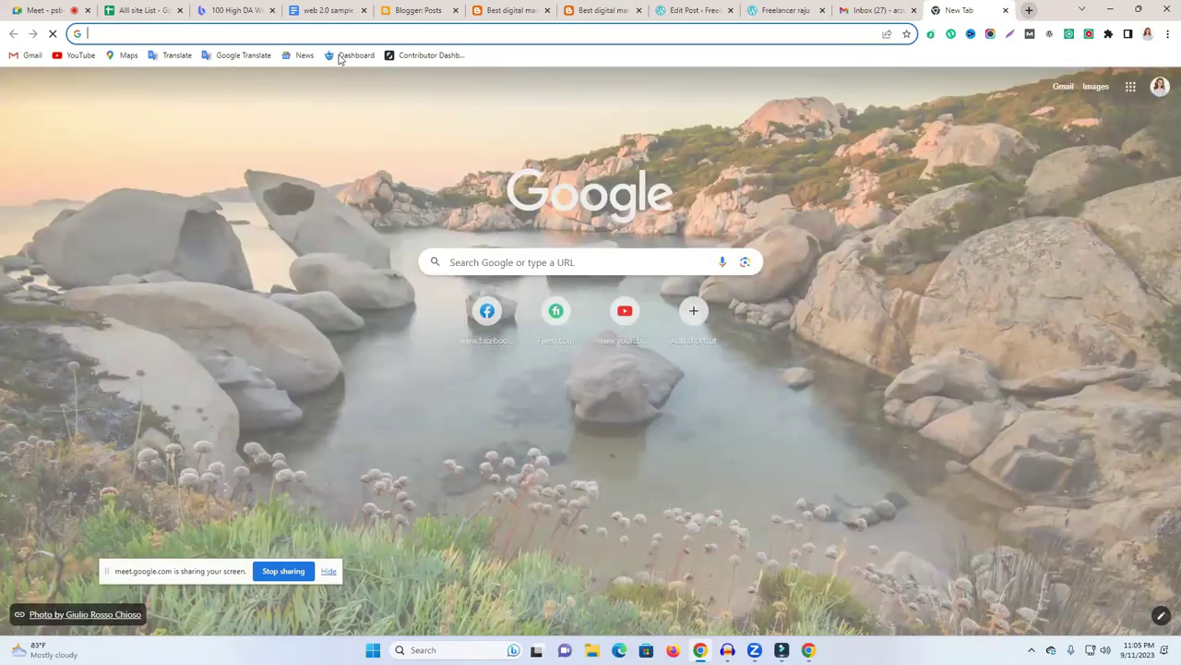
pyautogui.write('n')
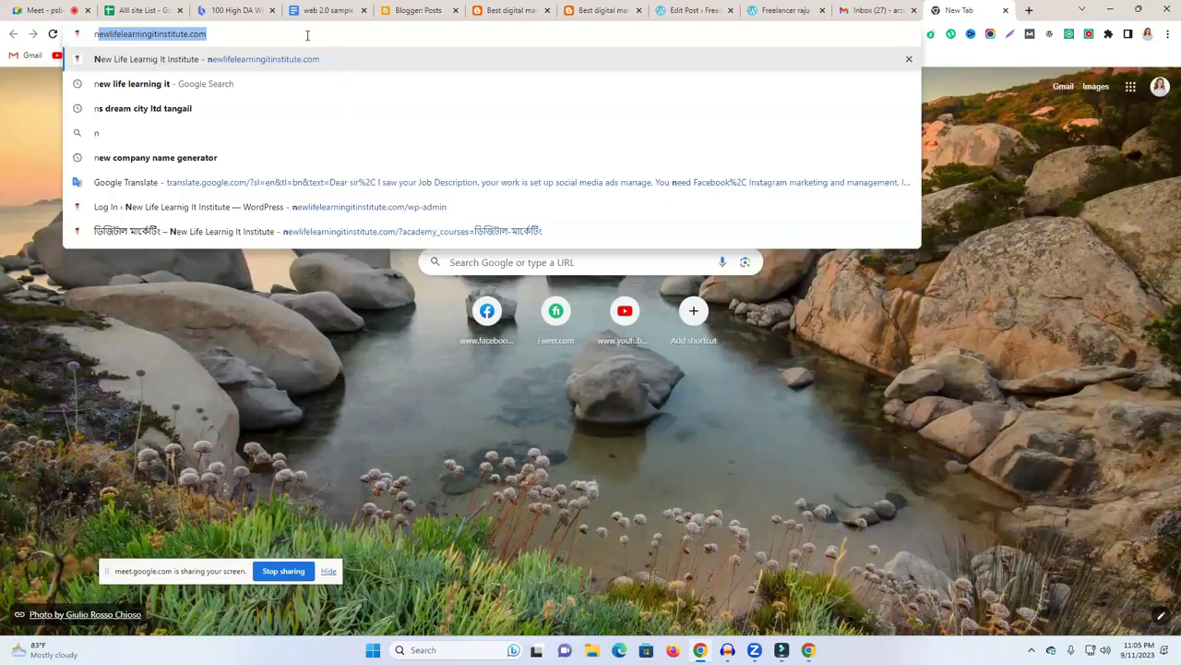
pyautogui.press('Return')
pyautogui.rightClick(305, 33)
pyautogui.hotkey('ctrl', 'c')
pyautogui.click(430, 101)
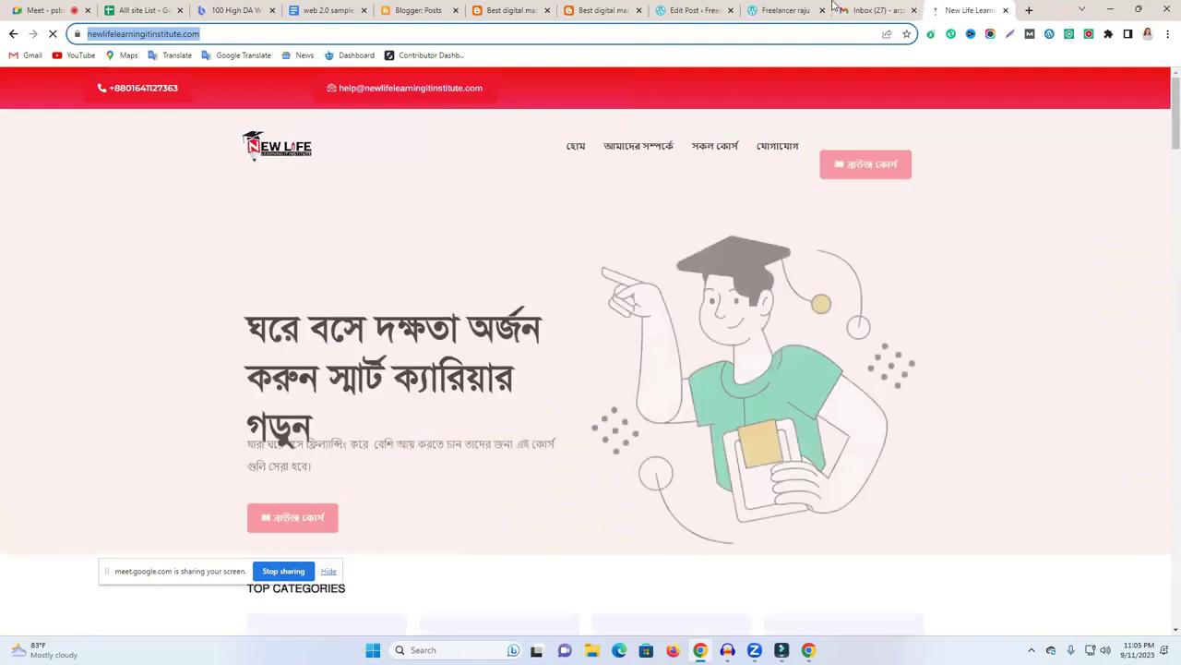
pyautogui.hotkey('ctrl', 'shift', 'Tab')
pyautogui.hotkey('ctrl', 'shift', 'Tab')
pyautogui.hotkey('ctrl', 'shift', 'Tab')
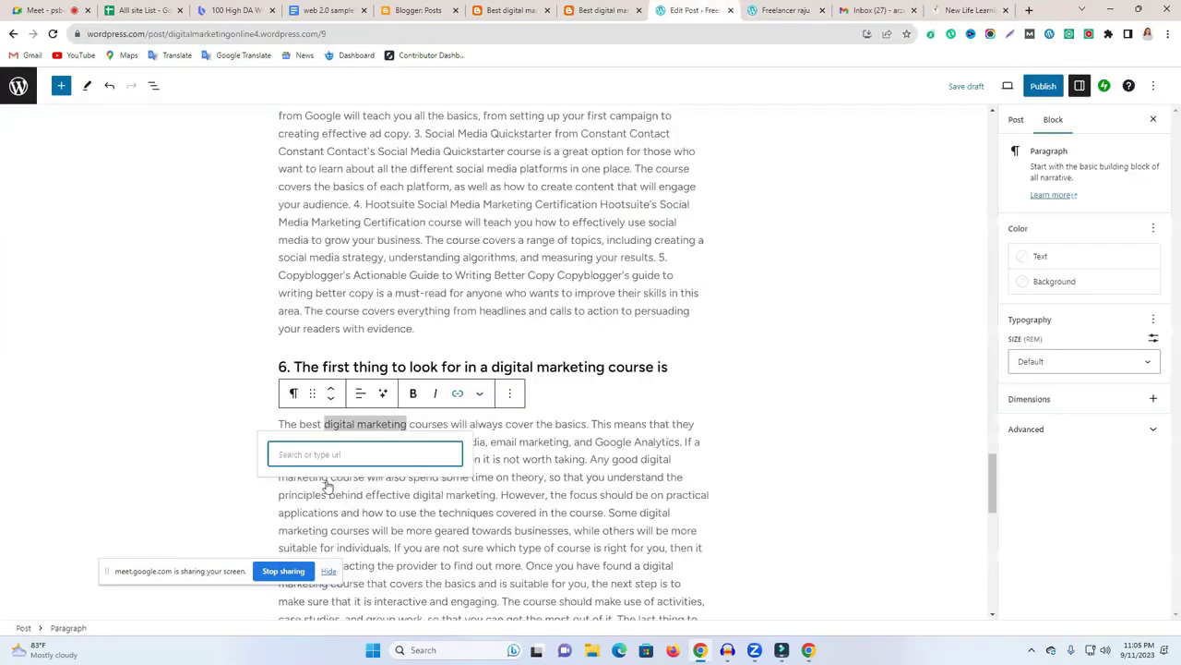
pyautogui.hotkey('ctrl', 'v')
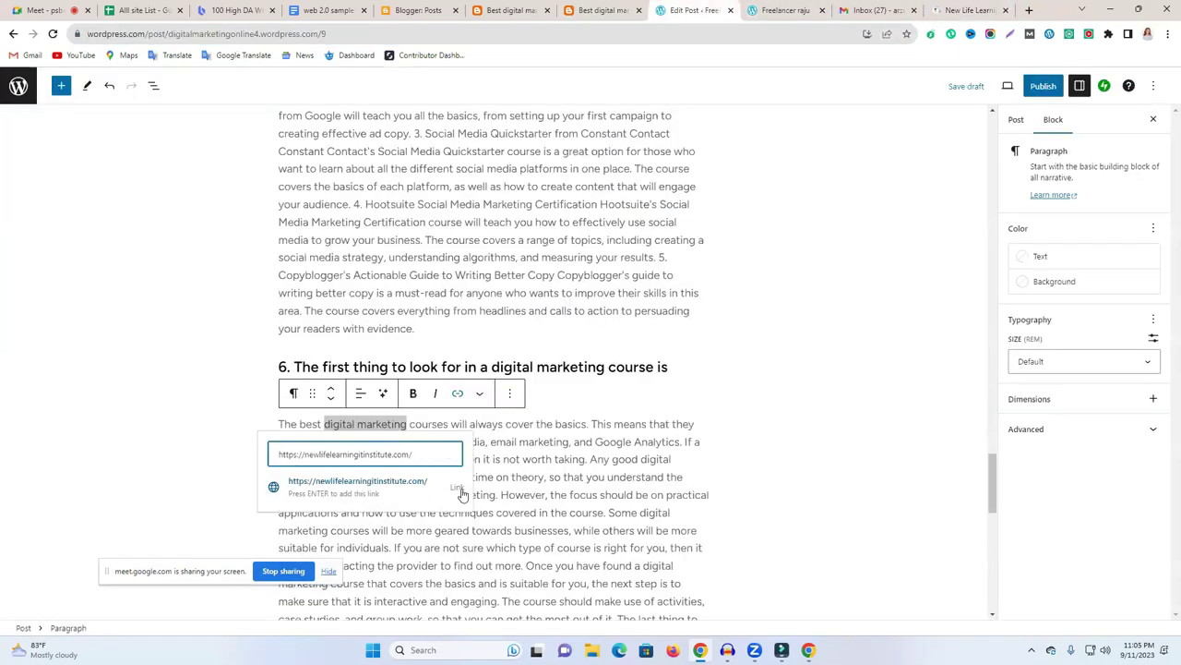
pyautogui.click(456, 489)
pyautogui.click(805, 412)
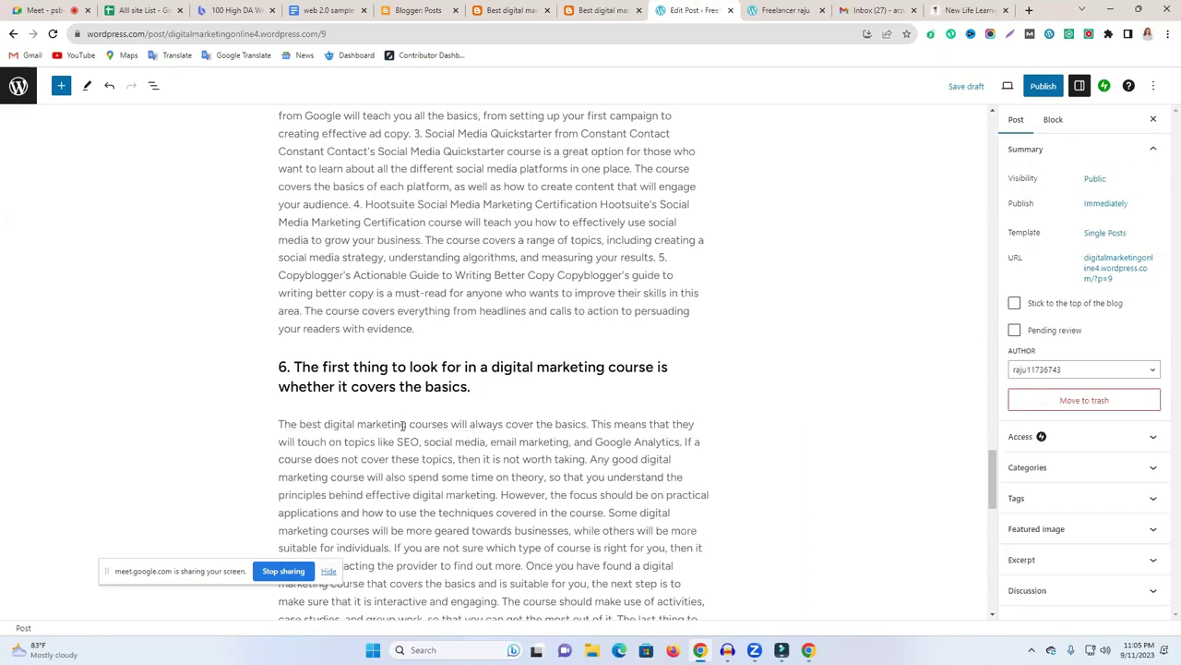
pyautogui.click(1055, 498)
# Add the post title 'Best digital marketing course- guide to getting started' as a tag.
pyautogui.click(1042, 470)
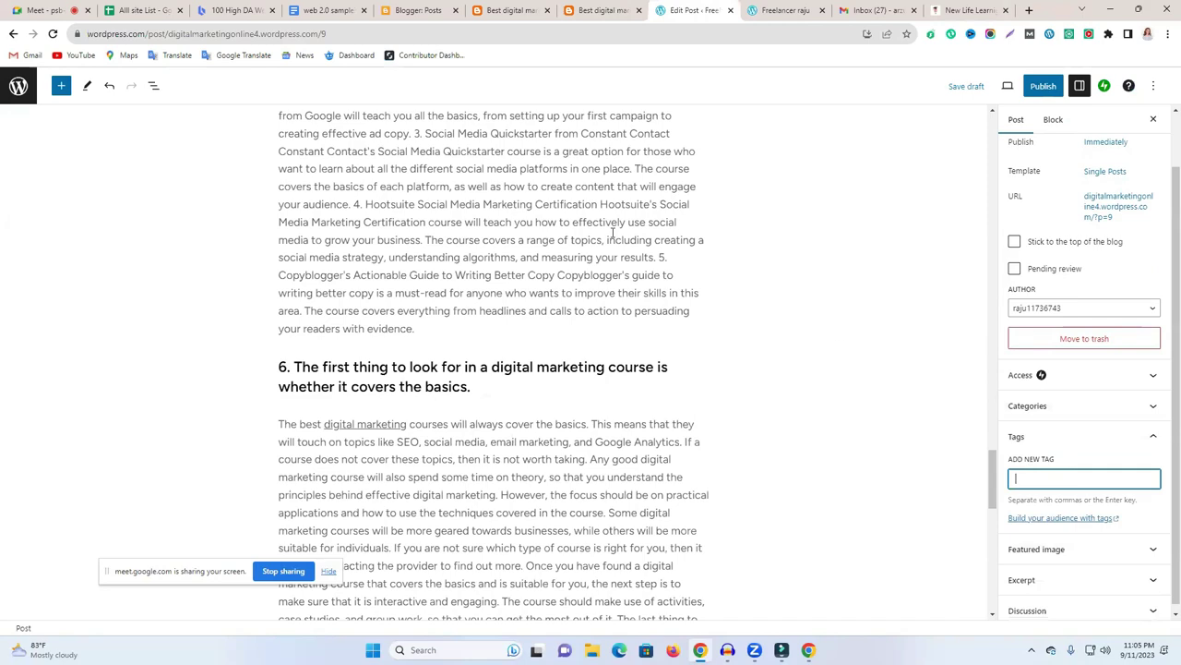
pyautogui.scroll(4, 405, 277)
pyautogui.scroll(10, 421, 286)
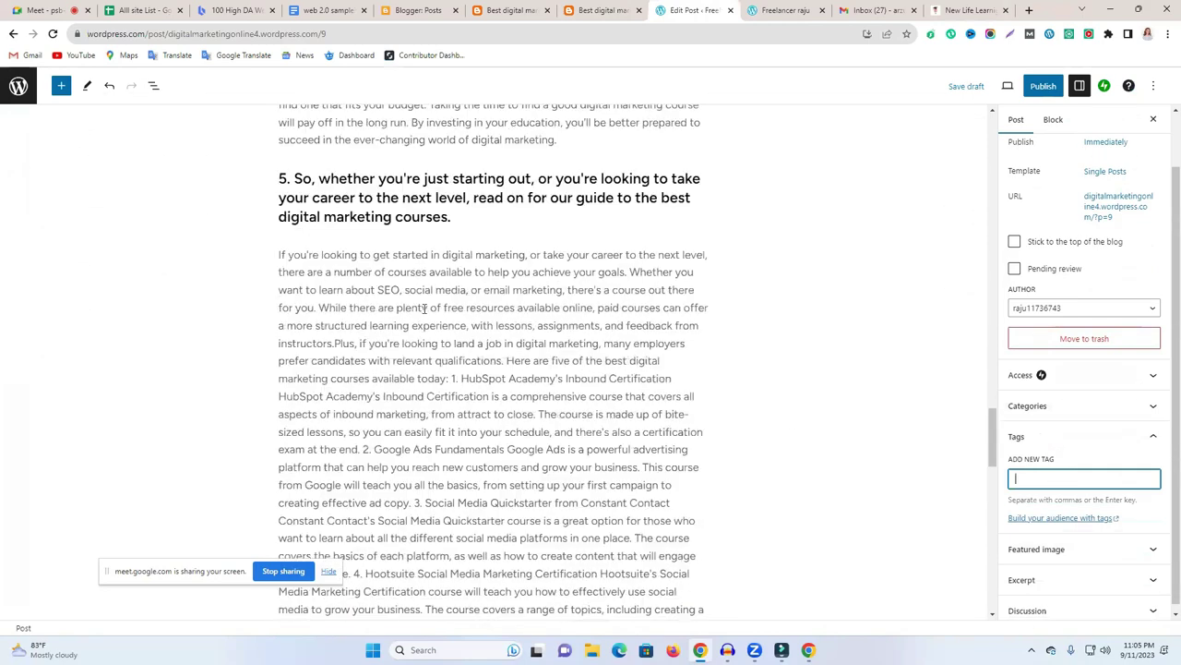
pyautogui.scroll(15, 432, 330)
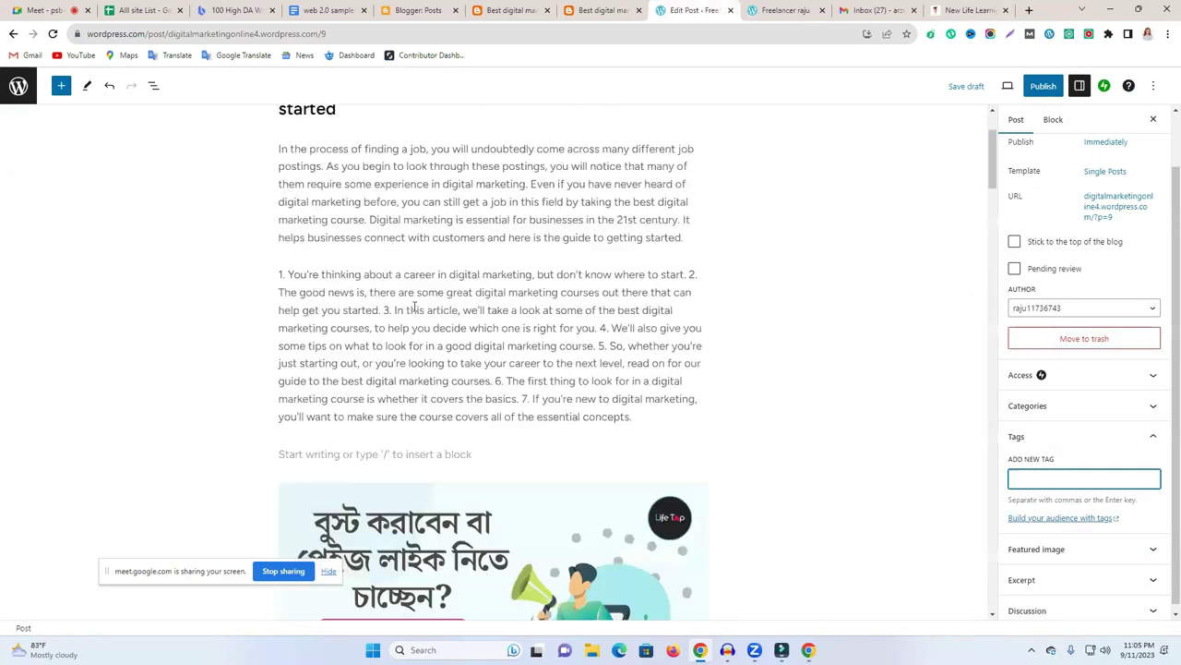
pyautogui.click(363, 157)
pyautogui.tripleClick(364, 157)
pyautogui.hotkey('ctrl', 'c')
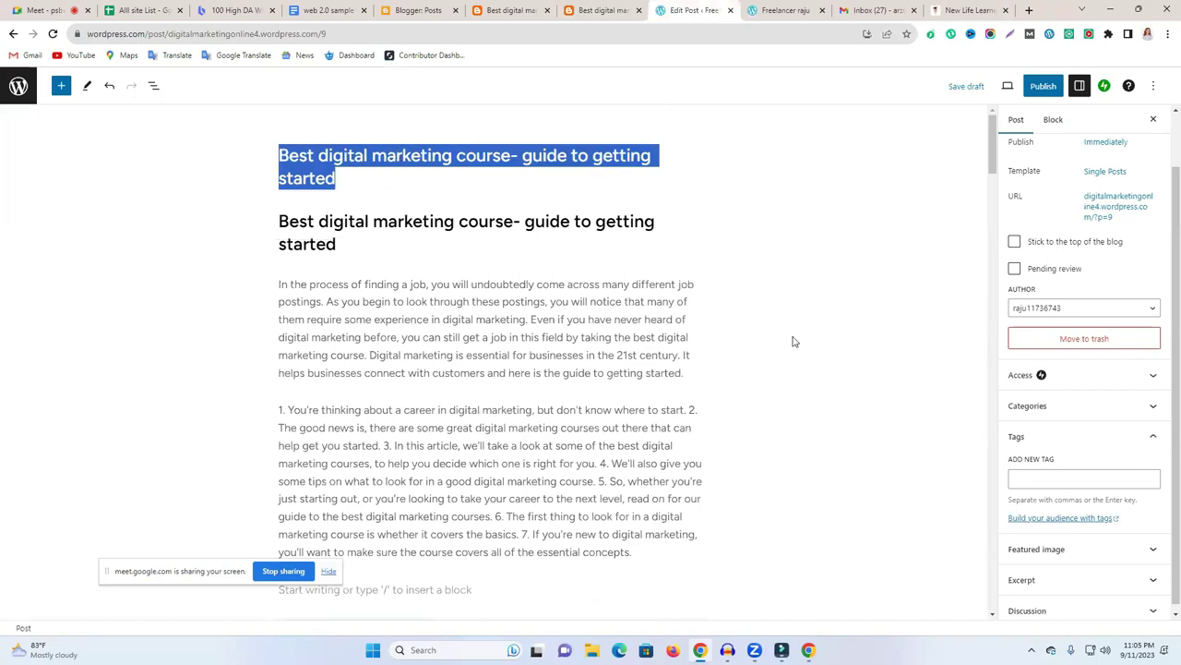
pyautogui.click(1037, 481)
pyautogui.hotkey('ctrl', 'v')
pyautogui.scroll(-1, 1084, 497)
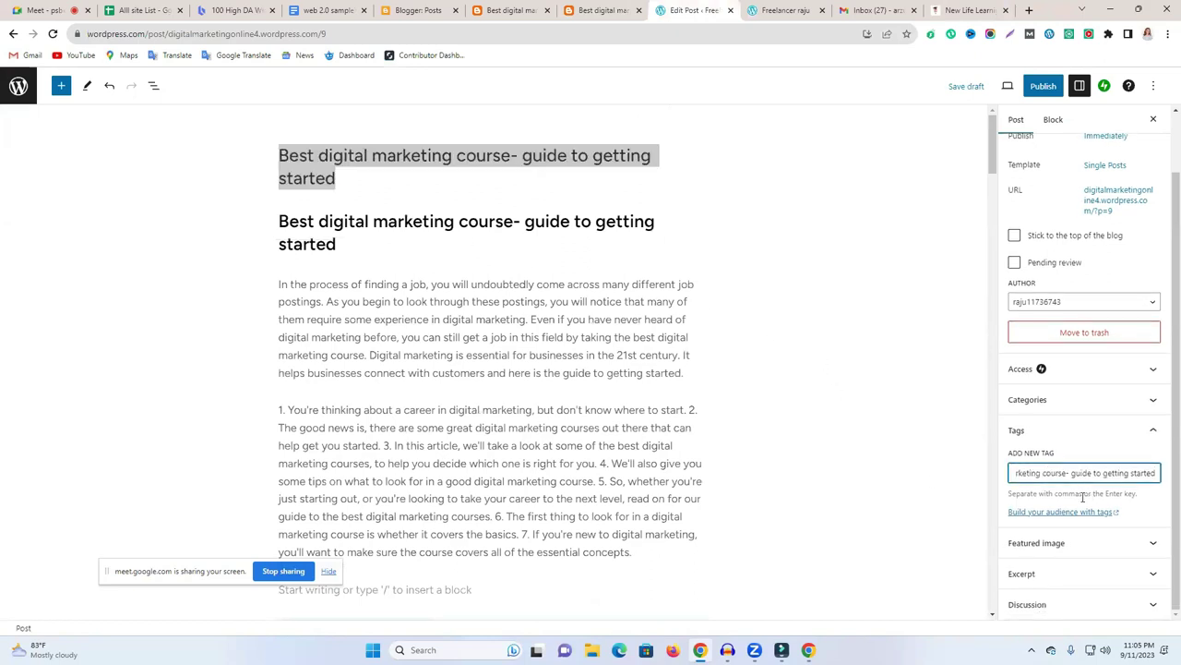
pyautogui.press('Return')
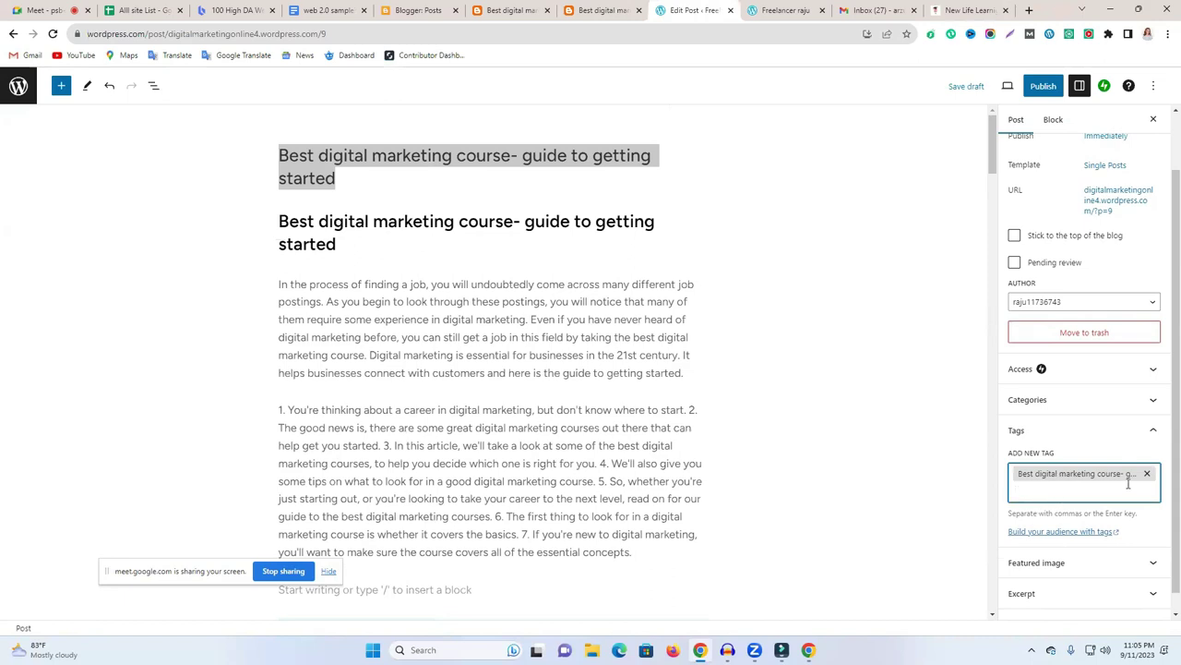
# File the post under the Uncategorized category.
pyautogui.scroll(-1, 1070, 515)
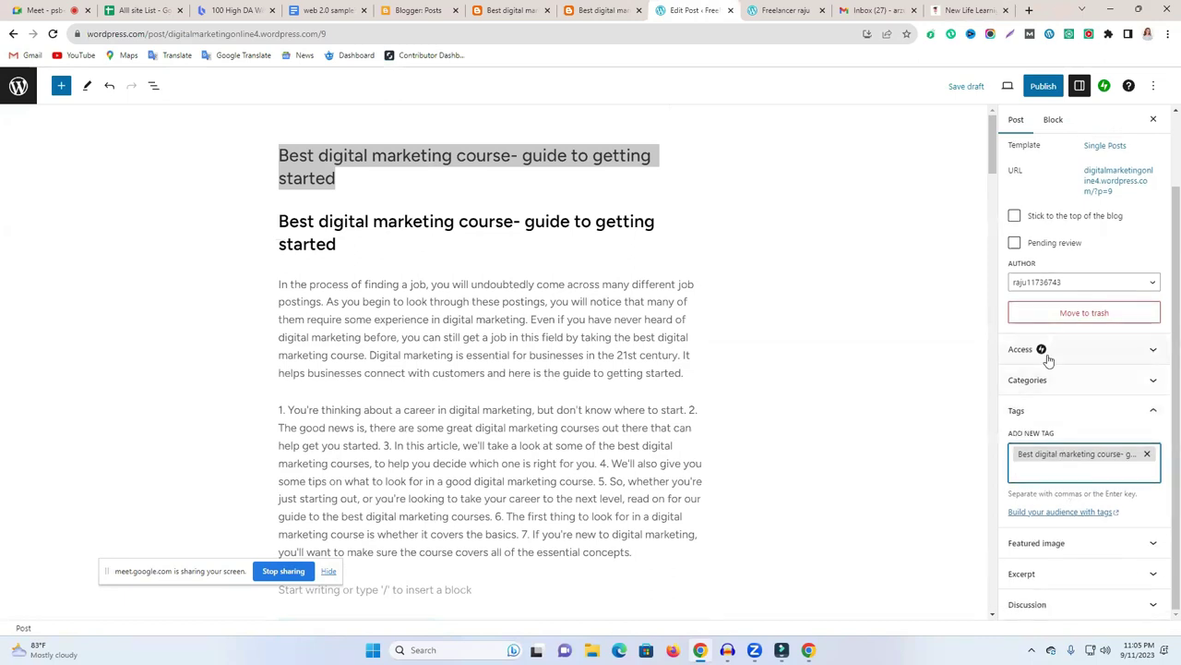
pyautogui.scroll(3, 1071, 443)
pyautogui.click(1066, 443)
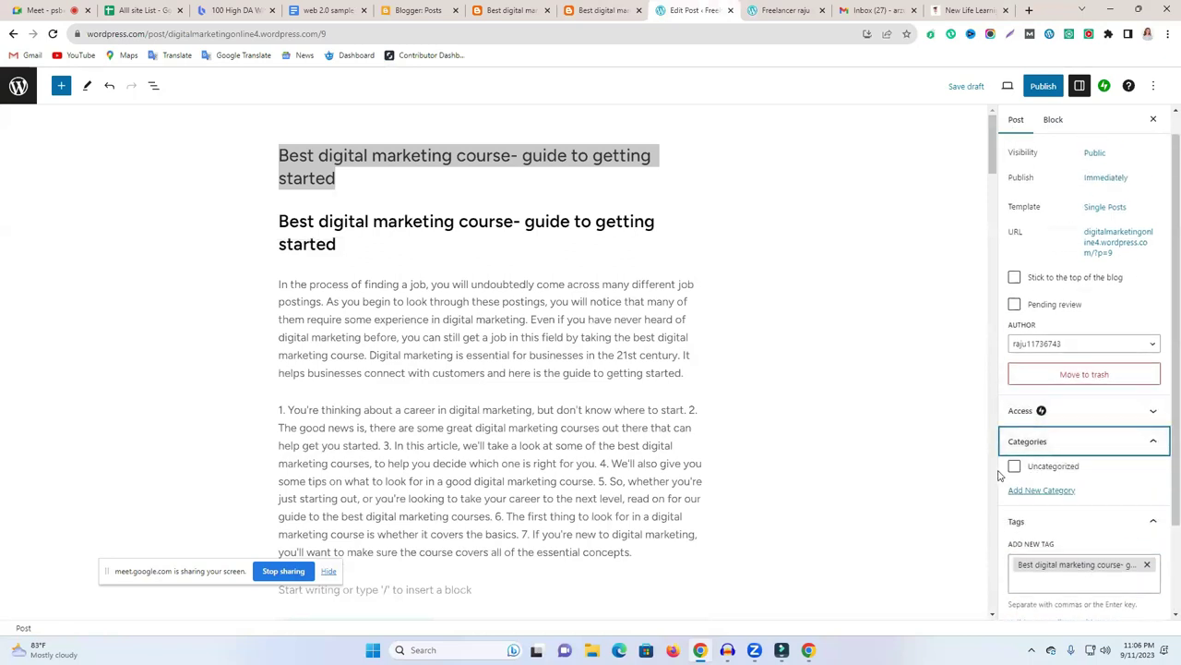
pyautogui.click(1014, 466)
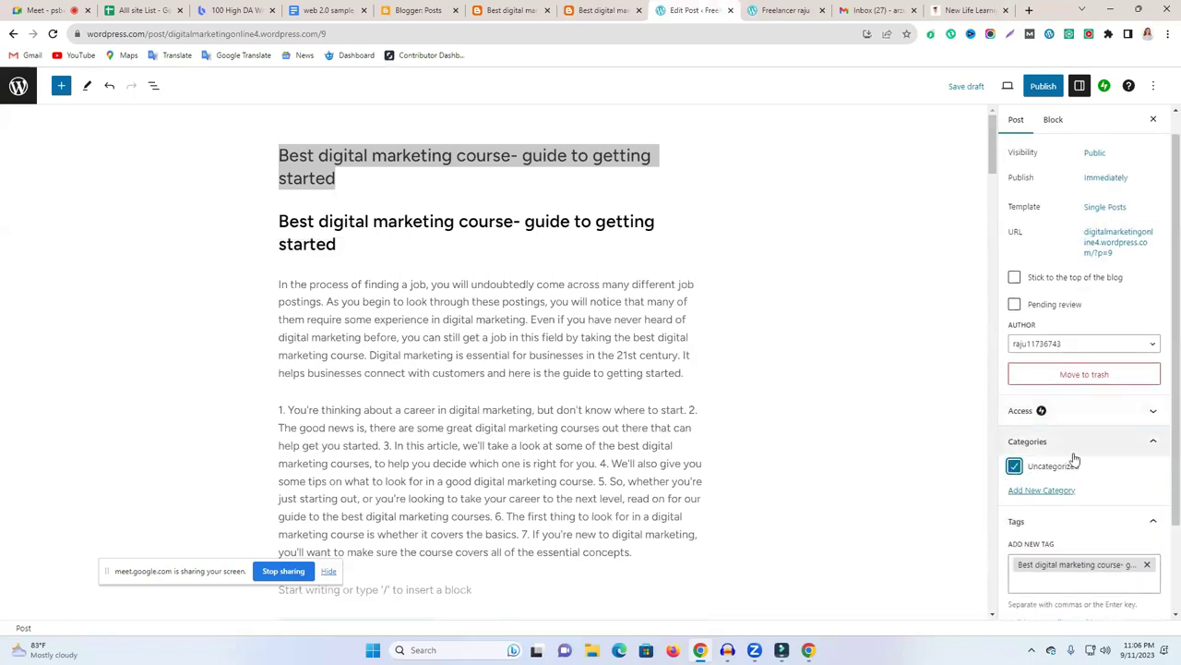
# Publish the post, view it live, and switch to the travel homepage tab.
pyautogui.click(1046, 89)
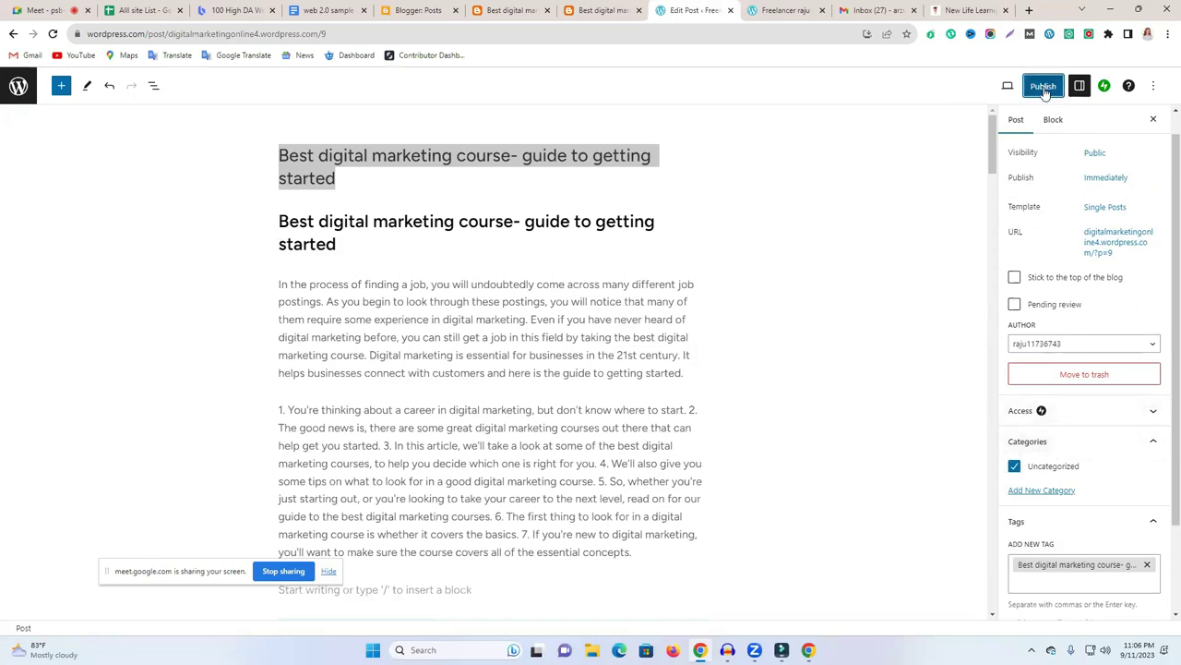
pyautogui.click(1052, 87)
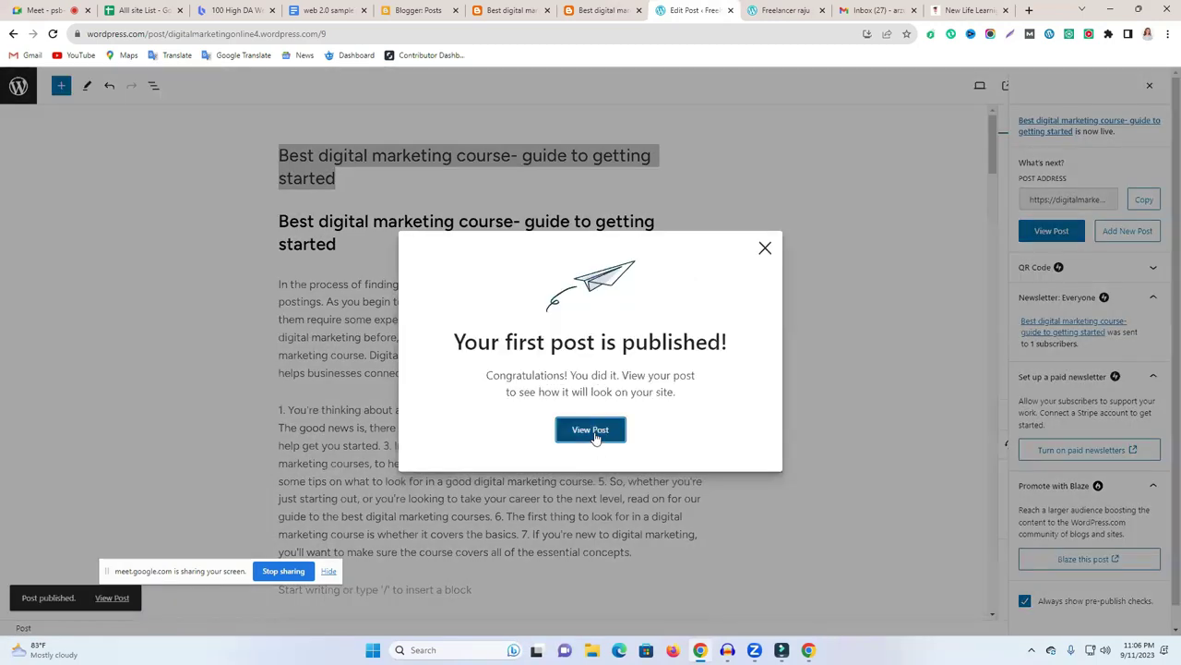
pyautogui.click(596, 432)
pyautogui.click(783, 10)
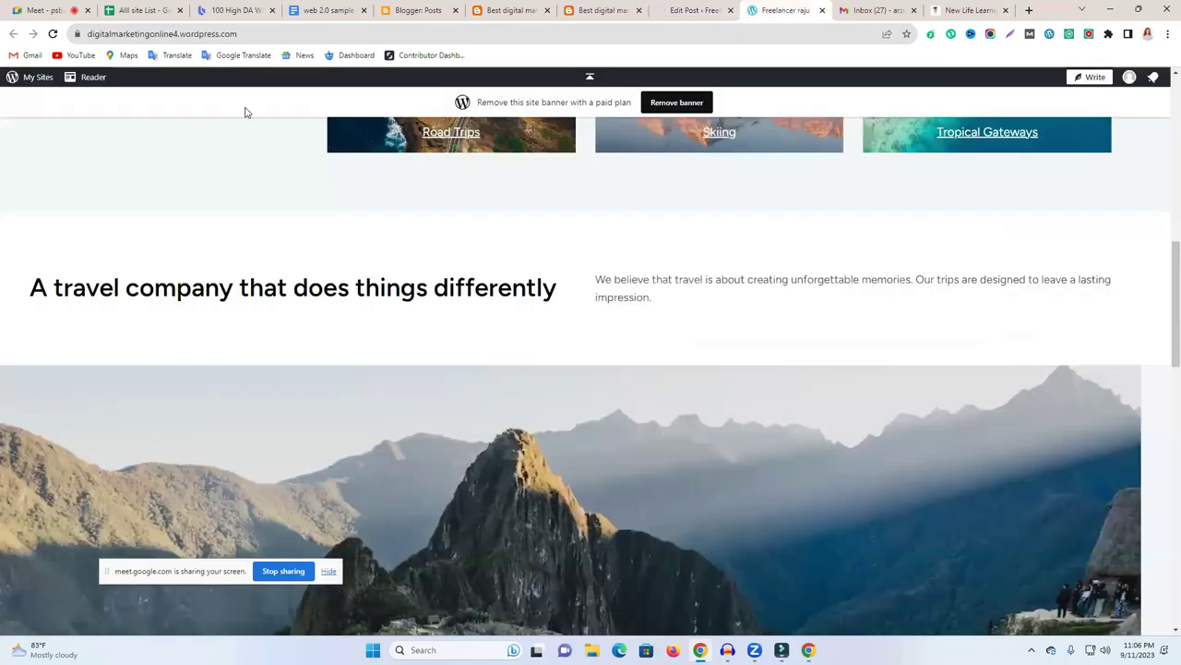
# Reload the homepage, then scroll through the published post page.
pyautogui.click(51, 34)
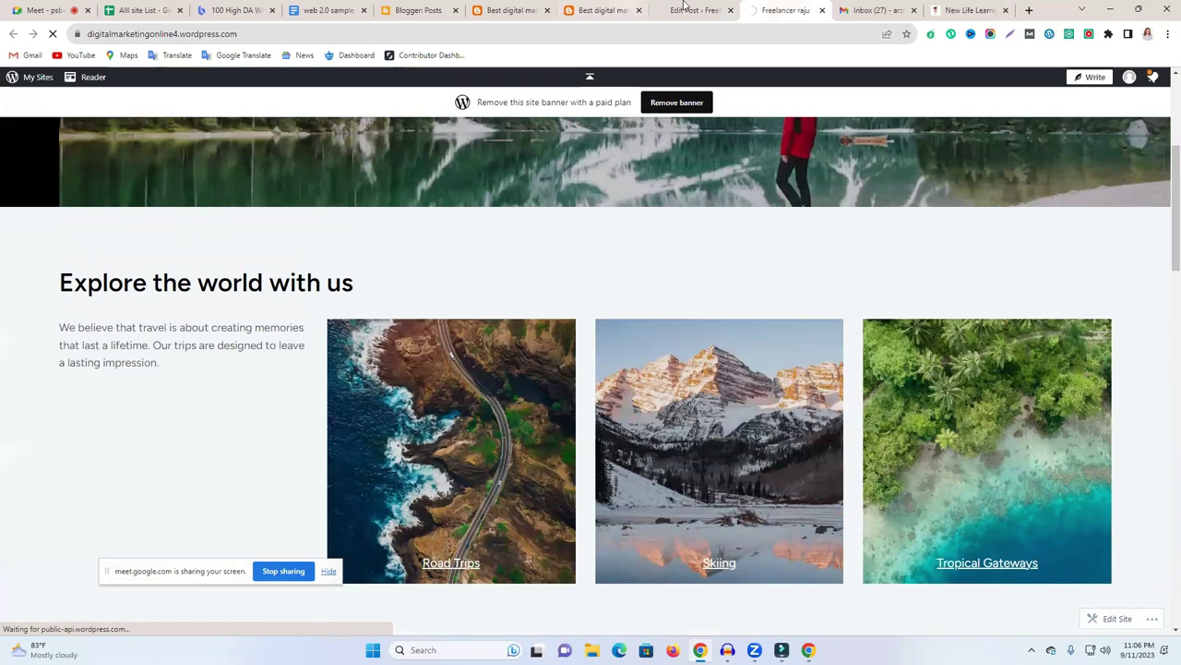
pyautogui.click(688, 9)
pyautogui.click(873, 7)
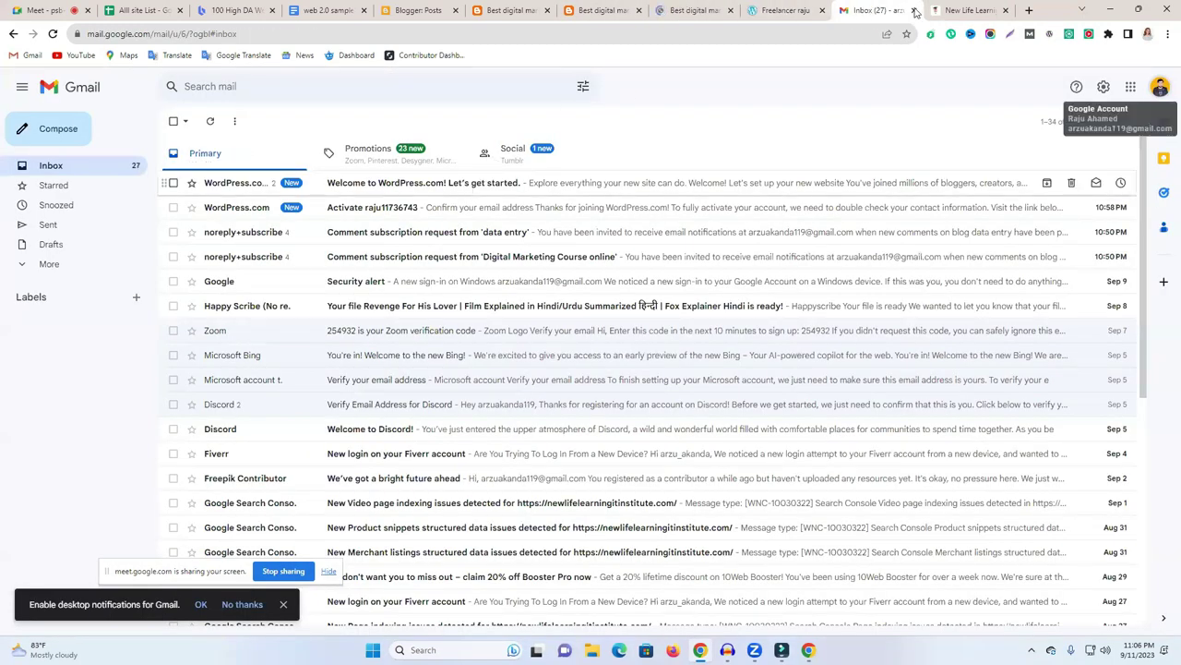
pyautogui.click(782, 10)
pyautogui.click(706, 7)
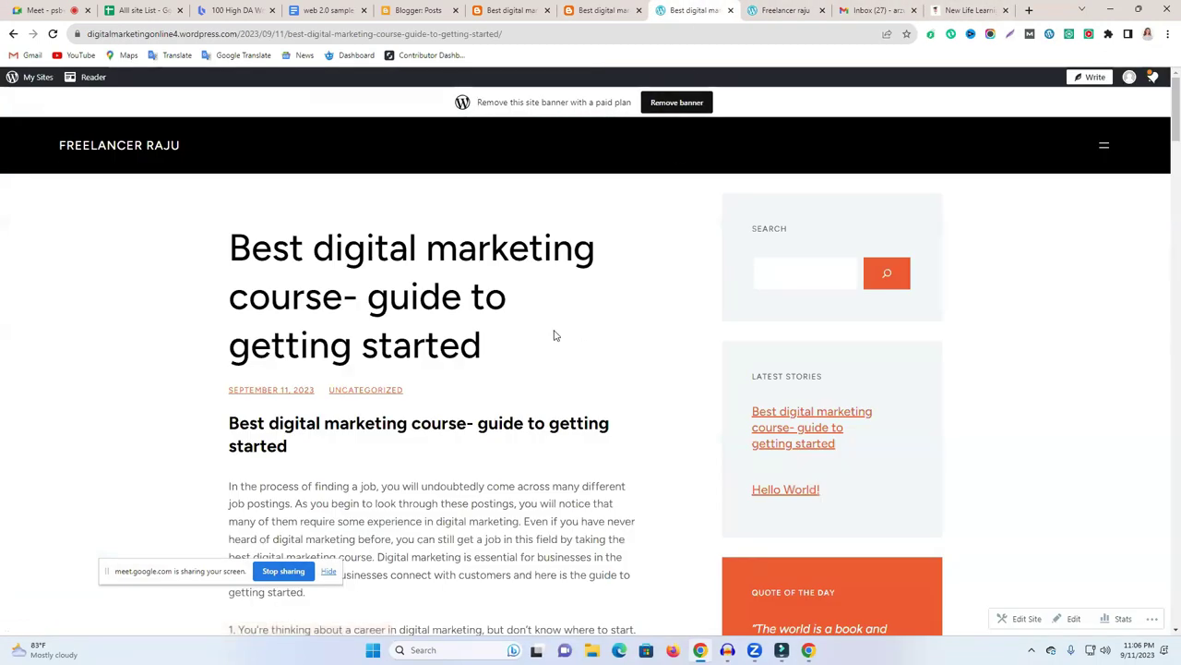
pyautogui.scroll(-6, 503, 338)
pyautogui.scroll(-6, 503, 338)
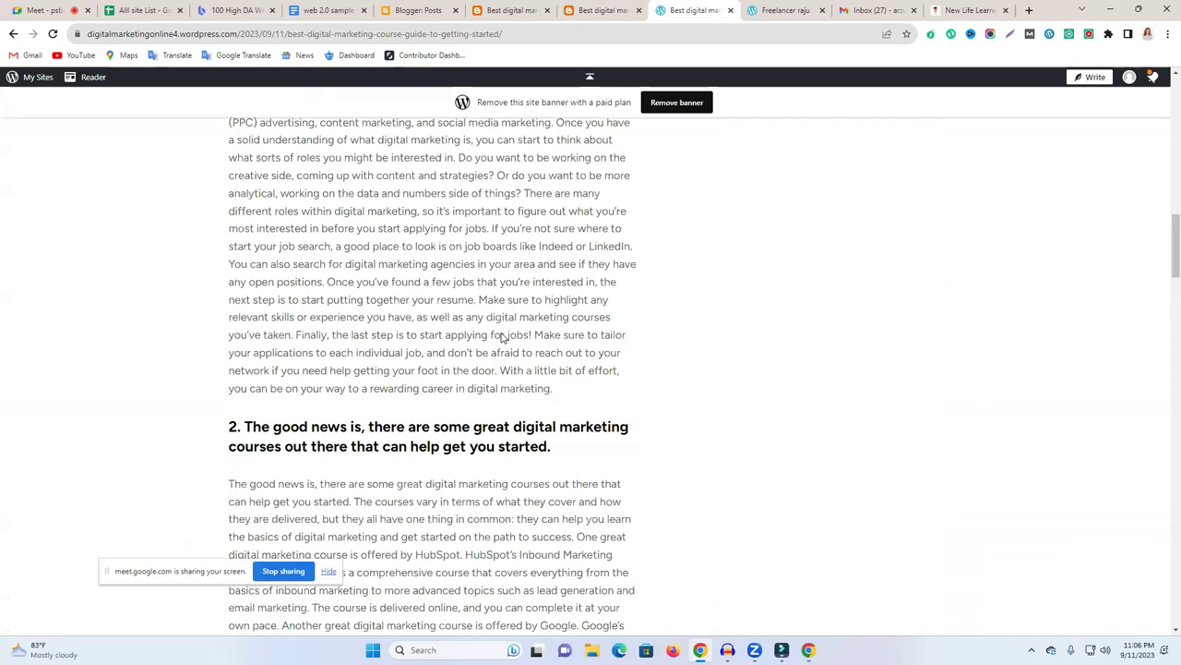
pyautogui.scroll(-5, 503, 338)
pyautogui.scroll(-15, 503, 338)
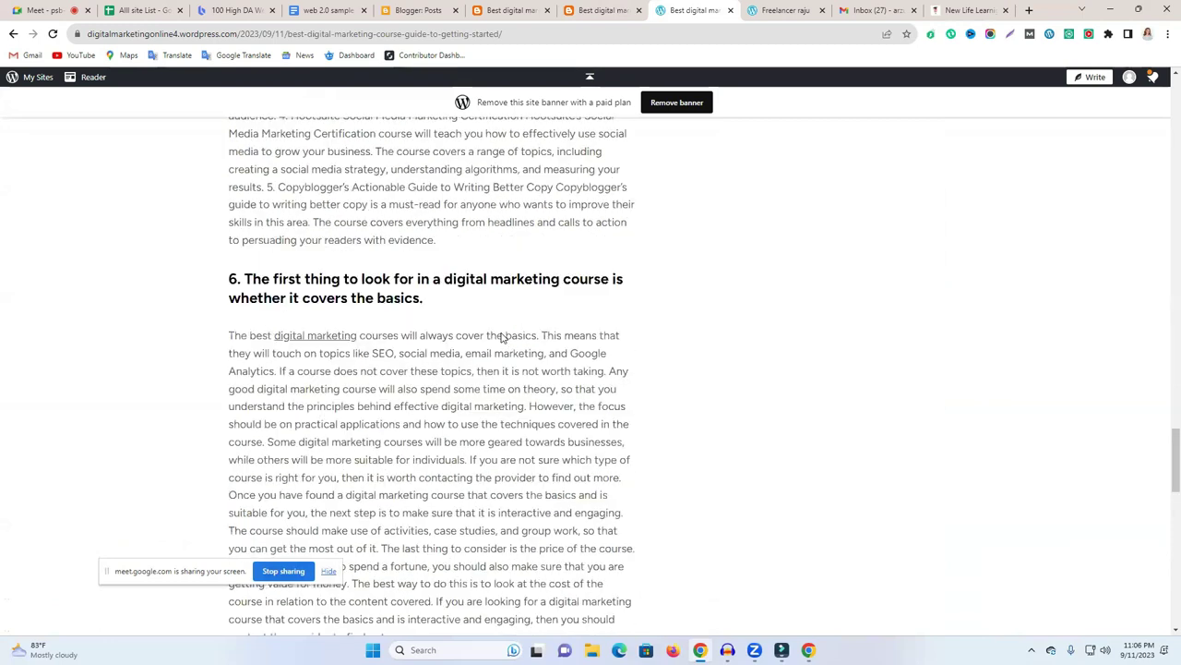
pyautogui.scroll(15, 367, 362)
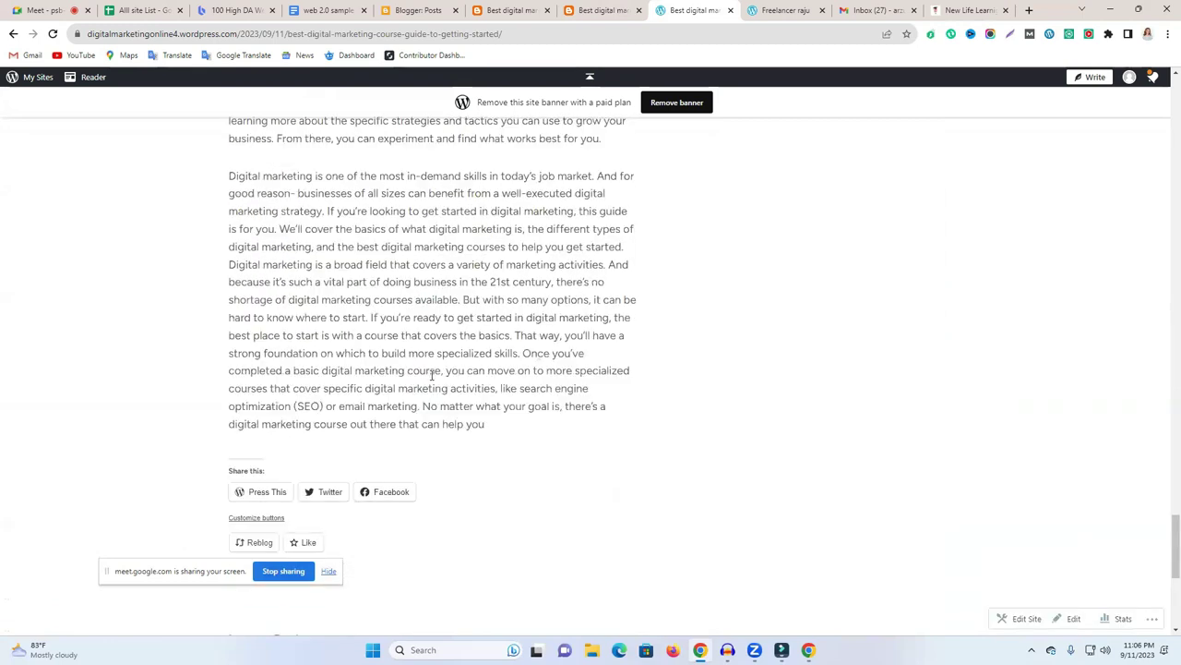
pyautogui.scroll(8, 446, 376)
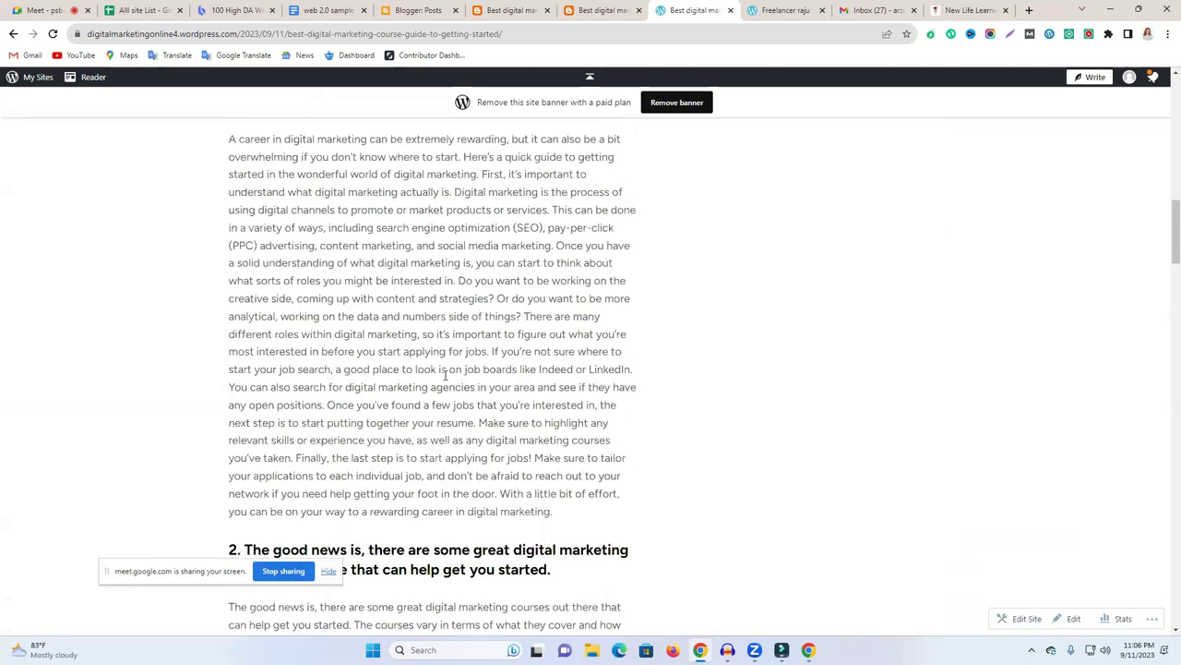
pyautogui.scroll(8, 446, 376)
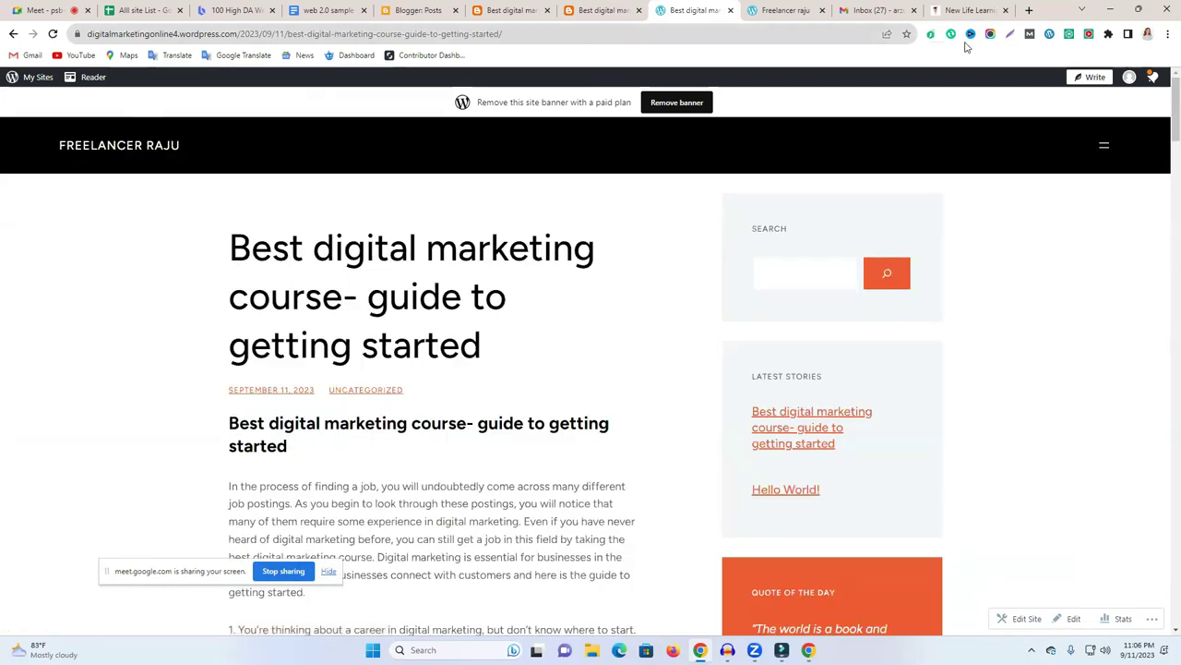
# Browse the travel homepage's Latest Stories, then return to the published post tab.
pyautogui.click(785, 10)
pyautogui.scroll(1, 96, 79)
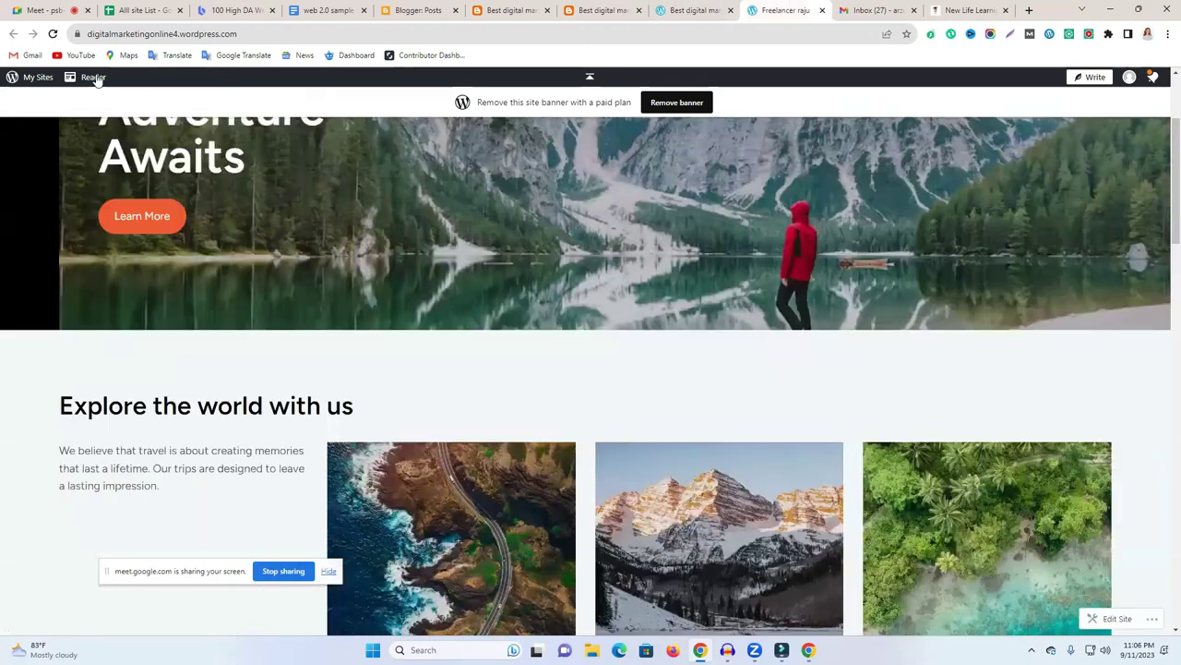
pyautogui.scroll(-8, 750, 347)
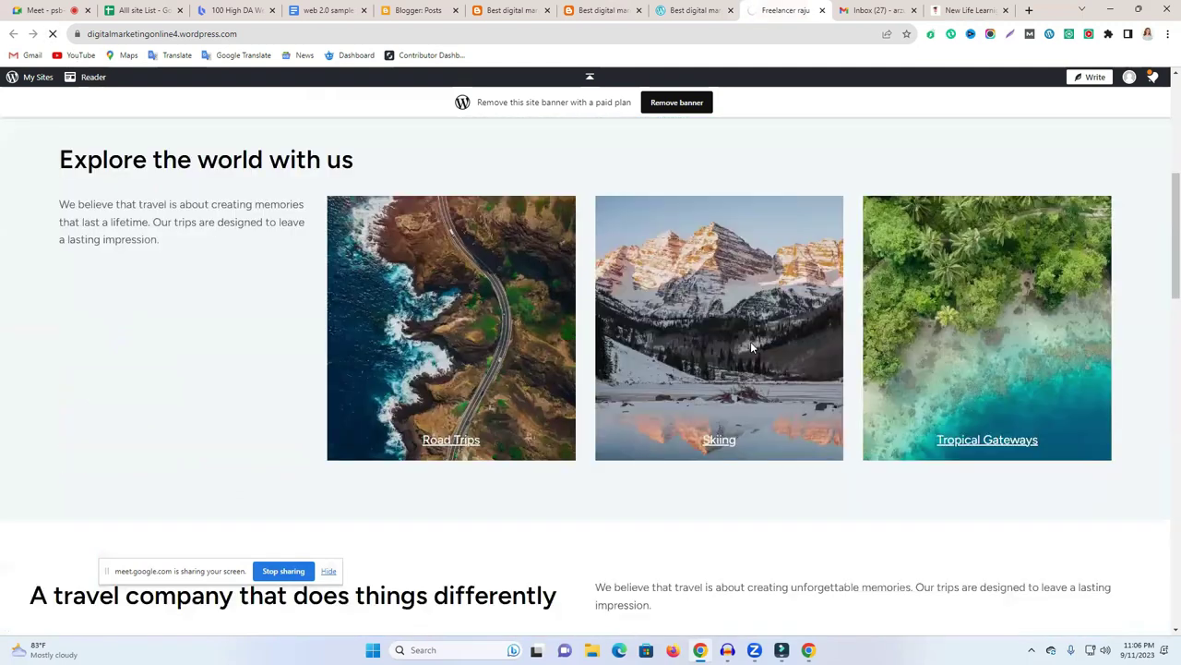
pyautogui.scroll(-10, 751, 340)
pyautogui.scroll(8, 751, 339)
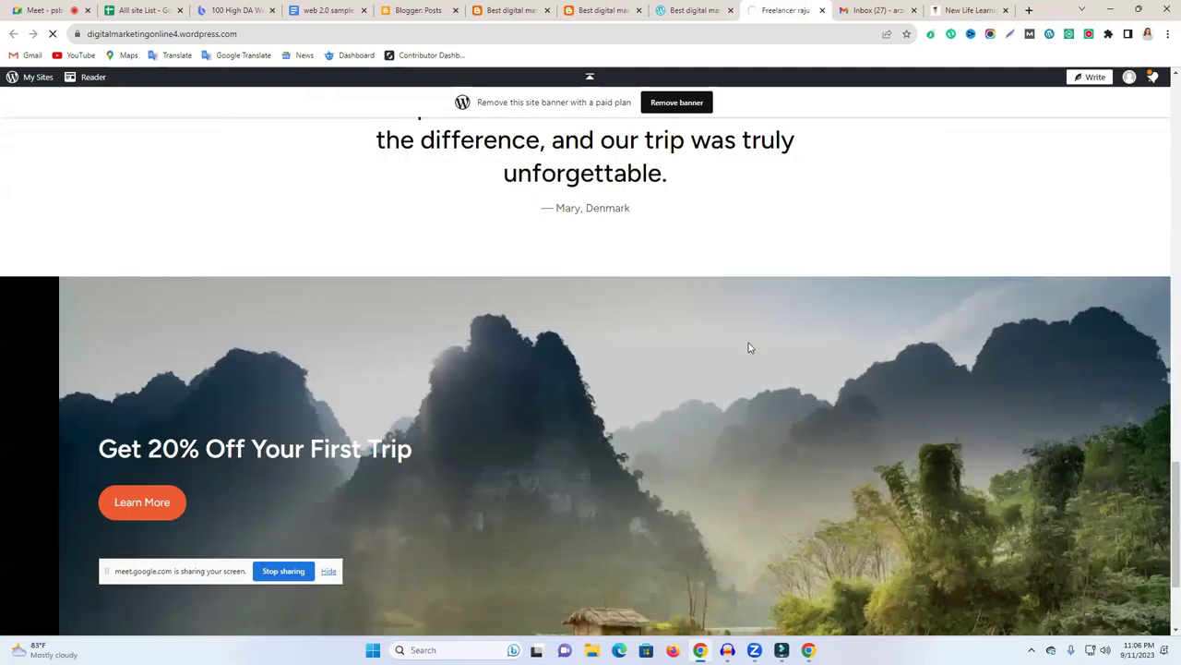
pyautogui.scroll(8, 748, 354)
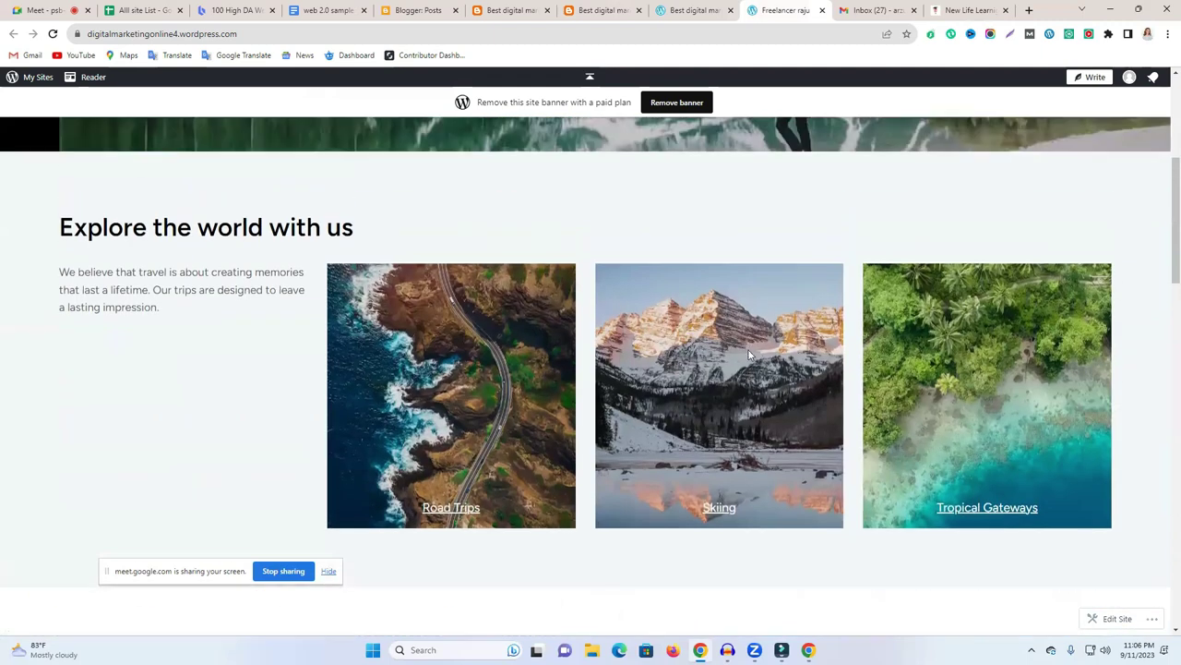
pyautogui.scroll(-2, 749, 355)
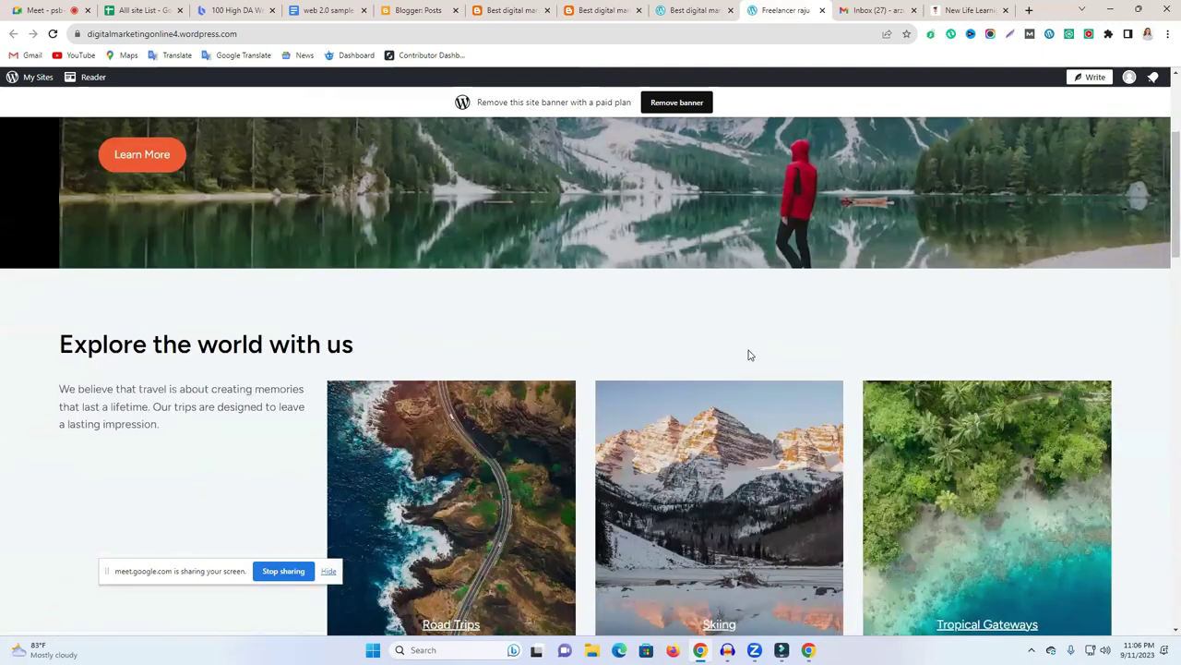
pyautogui.scroll(-10, 750, 355)
pyautogui.scroll(3, 742, 369)
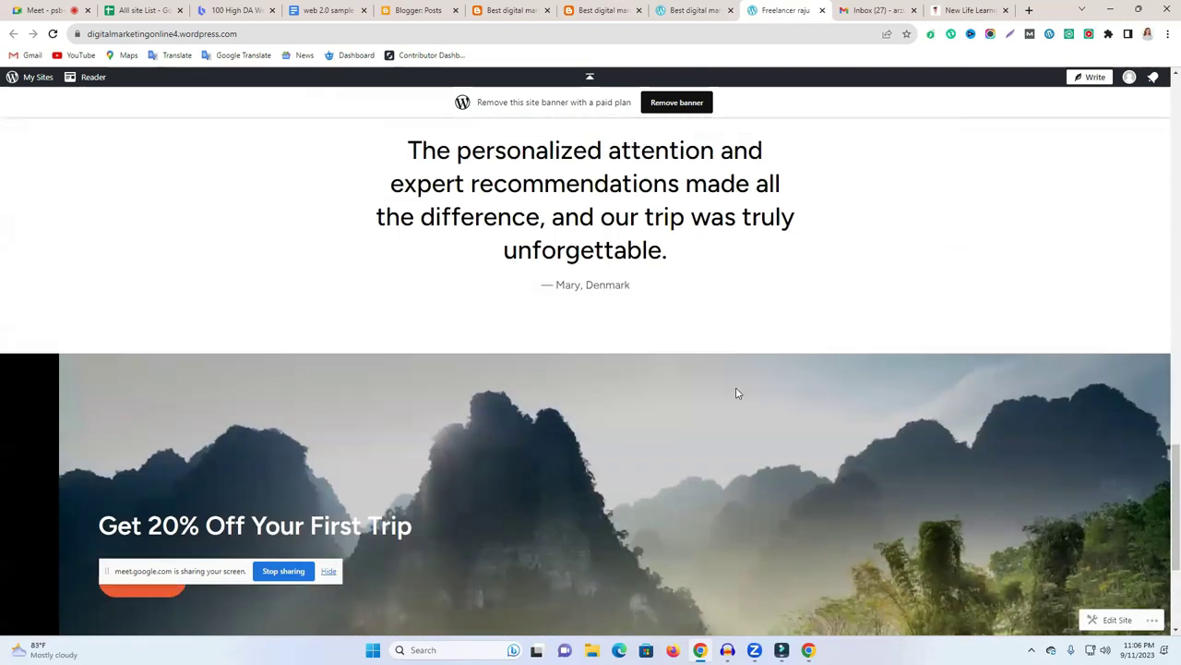
pyautogui.scroll(6, 736, 393)
pyautogui.click(706, 8)
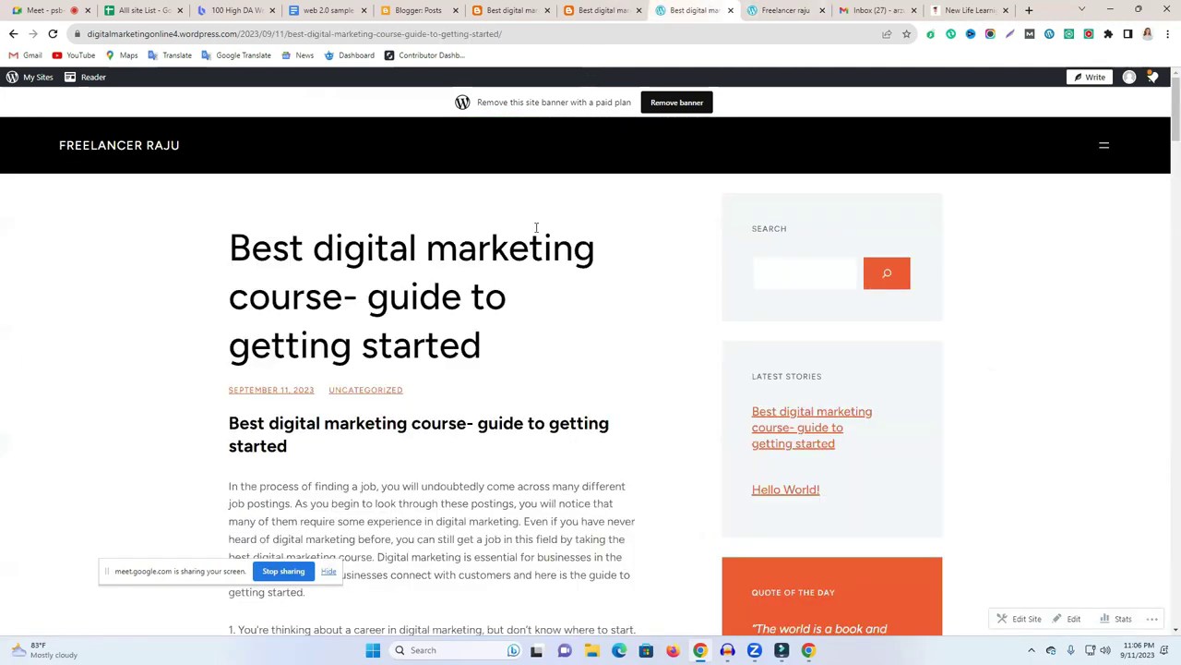
# Check the My Home stats showing 1 view and 1 visitor, then go to Appearance Themes.
pyautogui.click(20, 77)
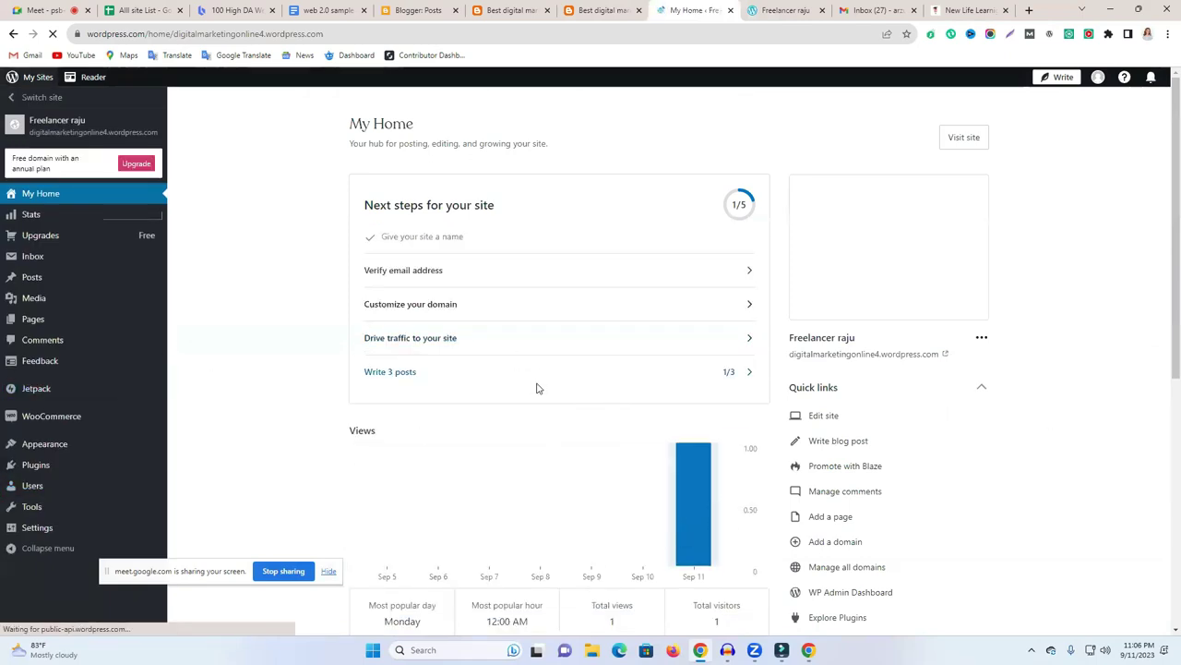
pyautogui.scroll(-3, 535, 388)
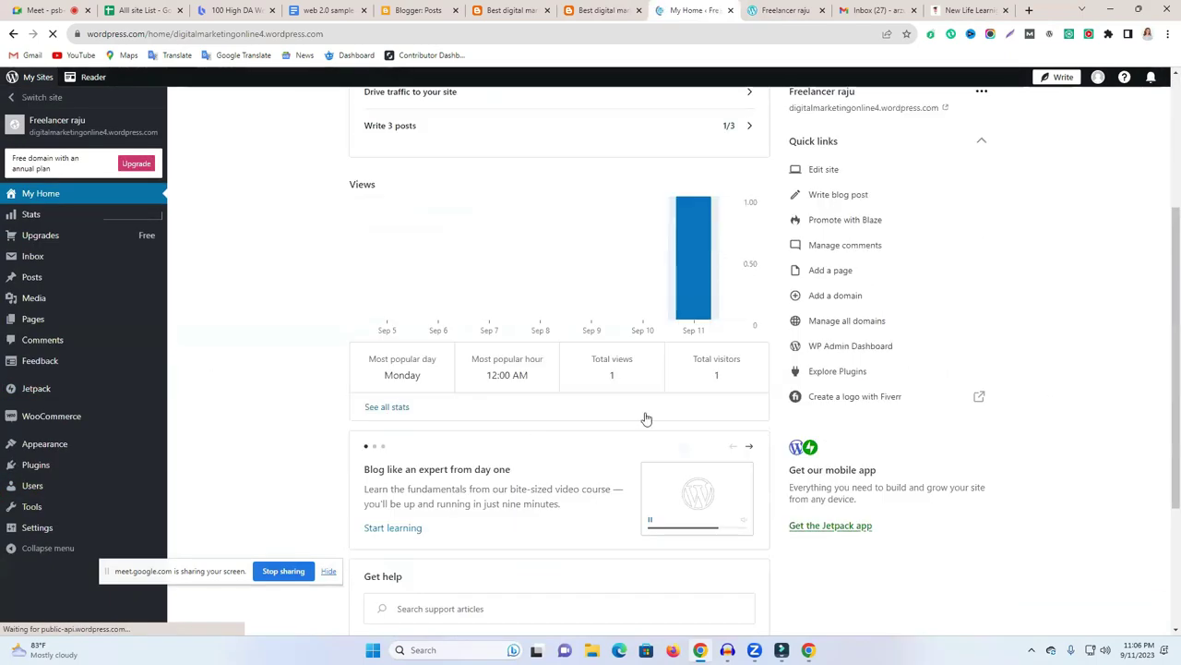
pyautogui.doubleClick(720, 361)
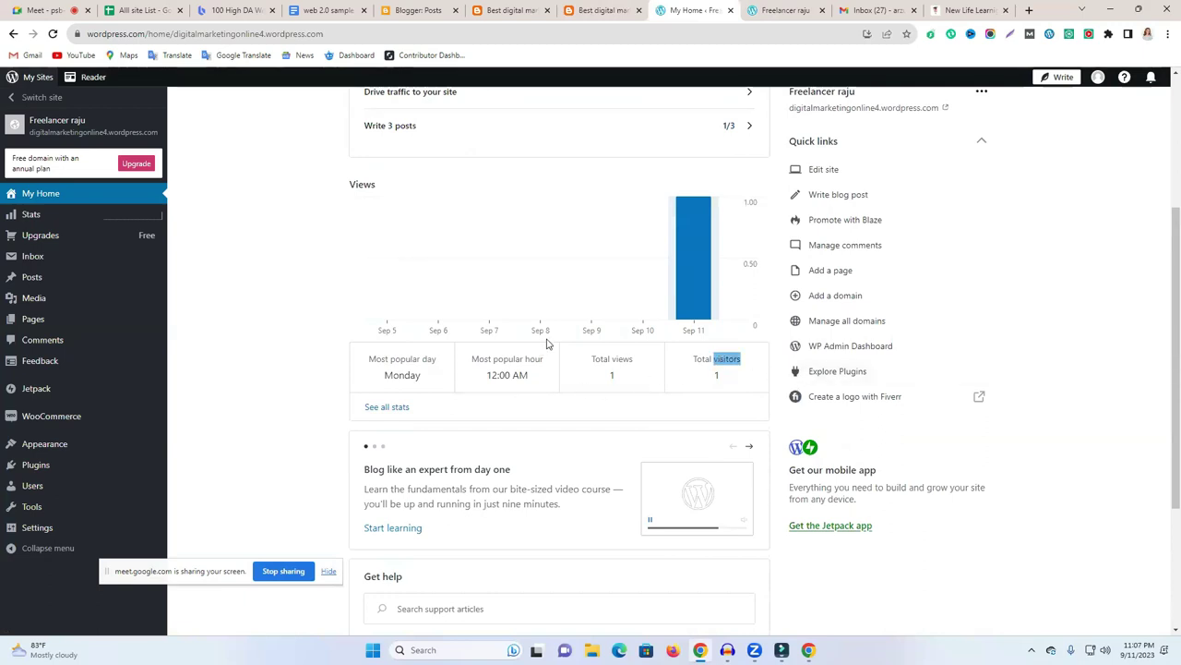
pyautogui.moveTo(128, 326)
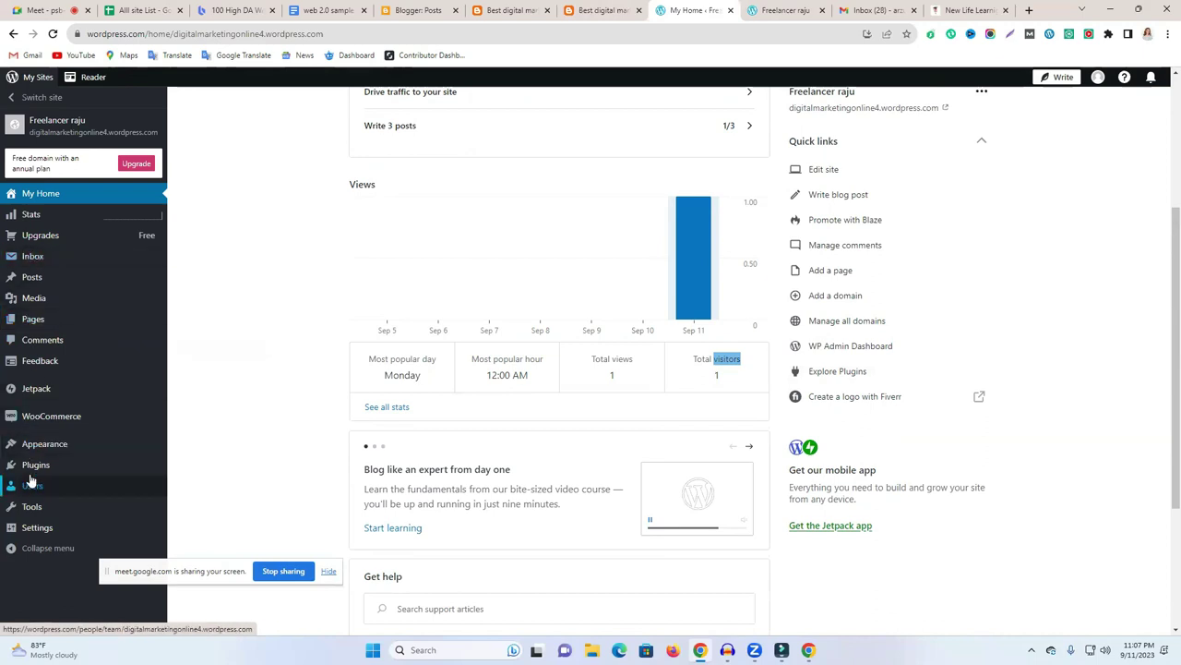
pyautogui.moveTo(70, 456)
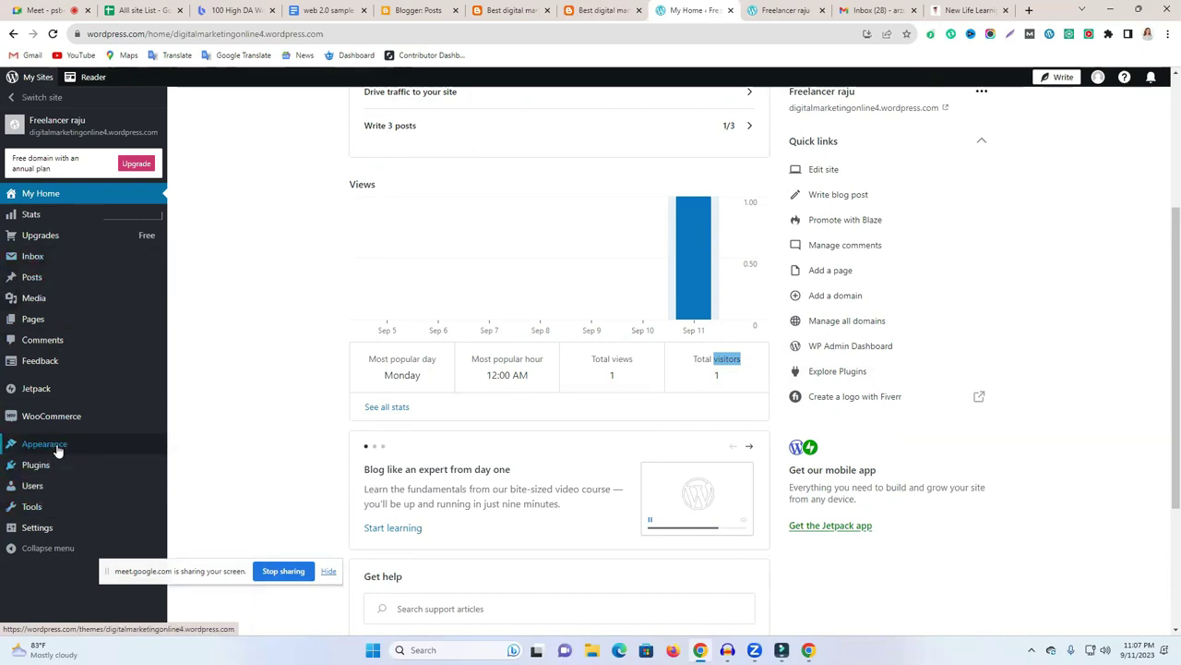
pyautogui.click(58, 446)
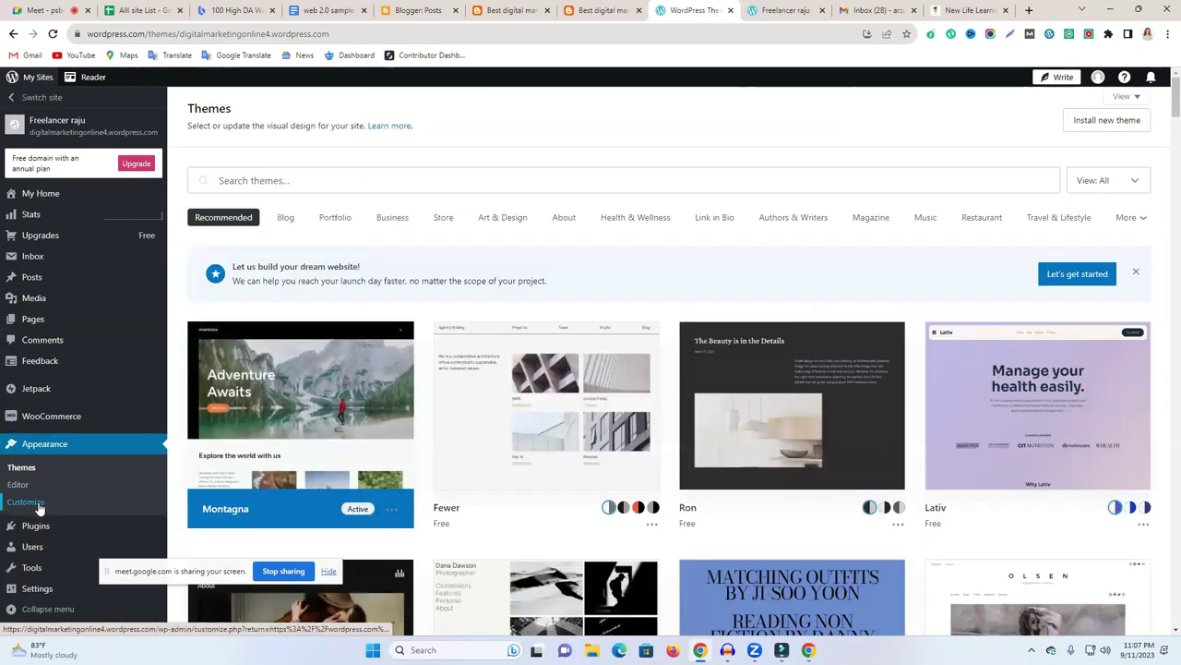
# Review the Posts list and the live site tab, then return to My Home via My Sites.
pyautogui.moveTo(63, 237)
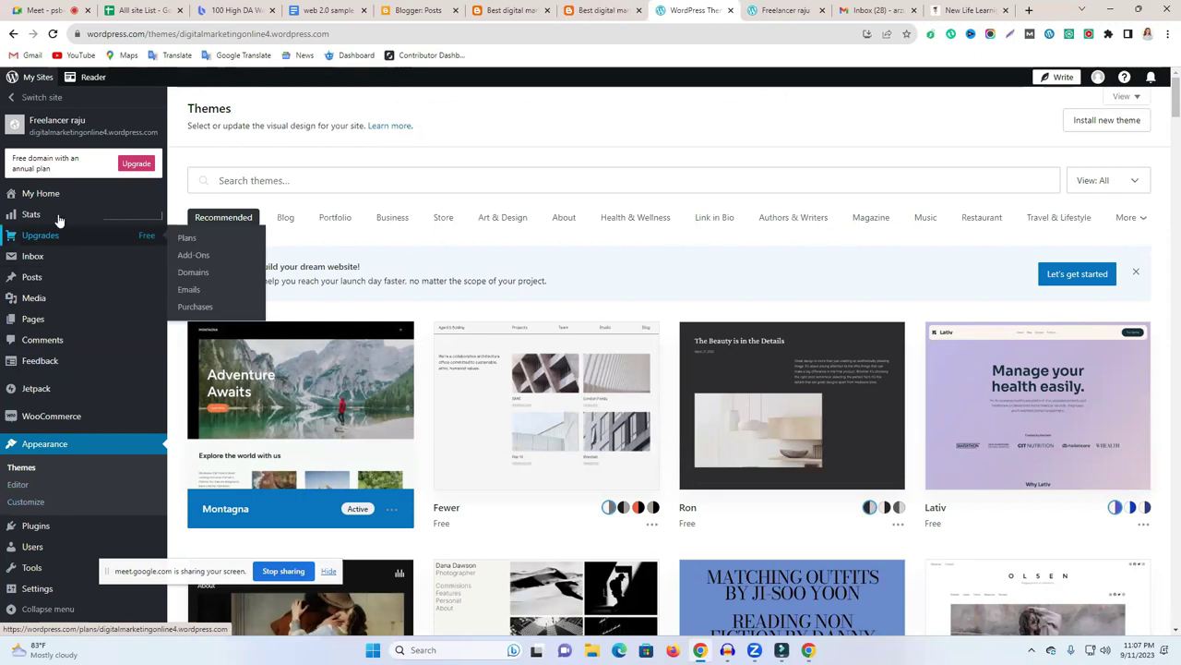
pyautogui.click(63, 200)
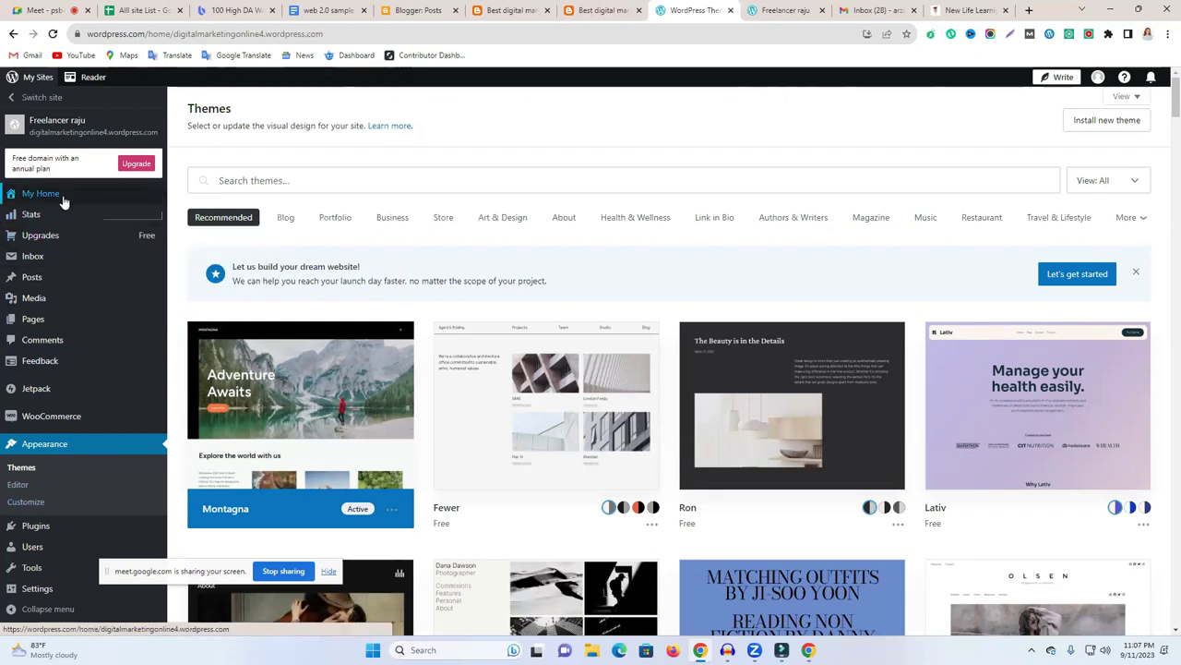
pyautogui.click(42, 279)
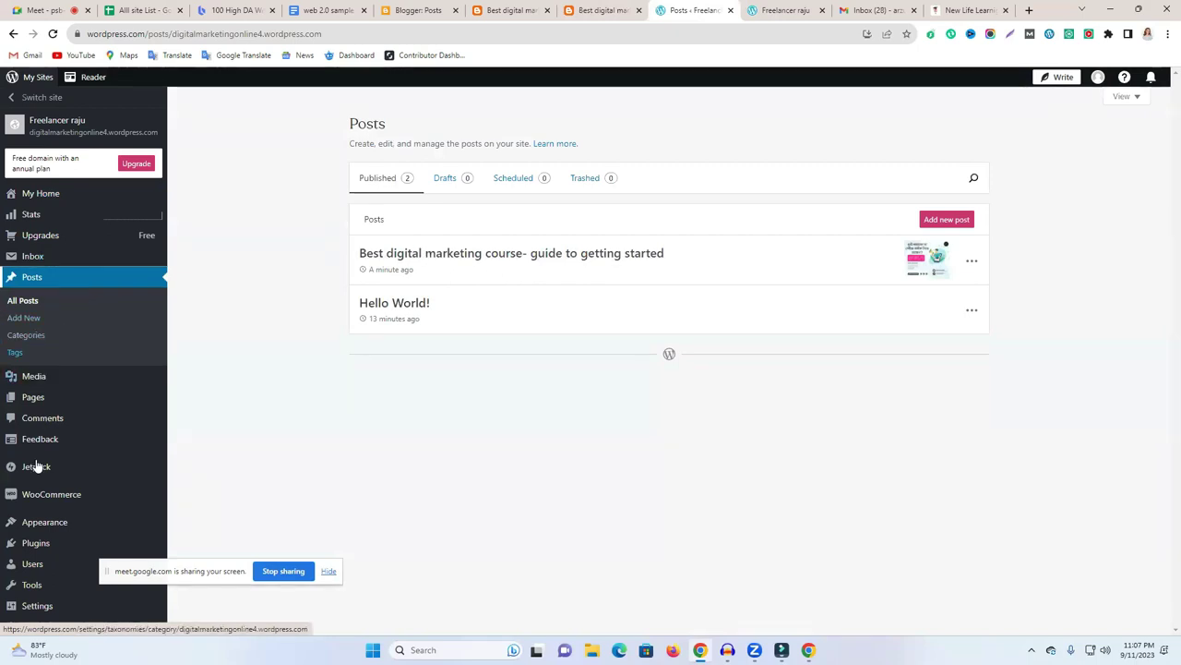
pyautogui.moveTo(35, 567)
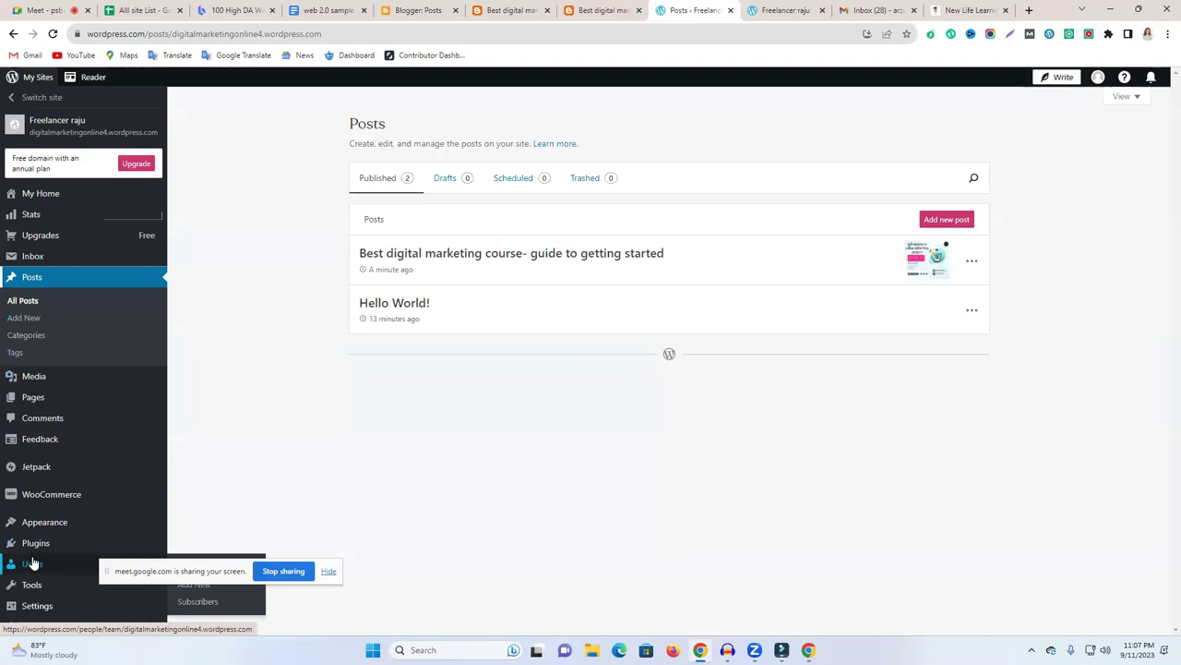
pyautogui.click(780, 10)
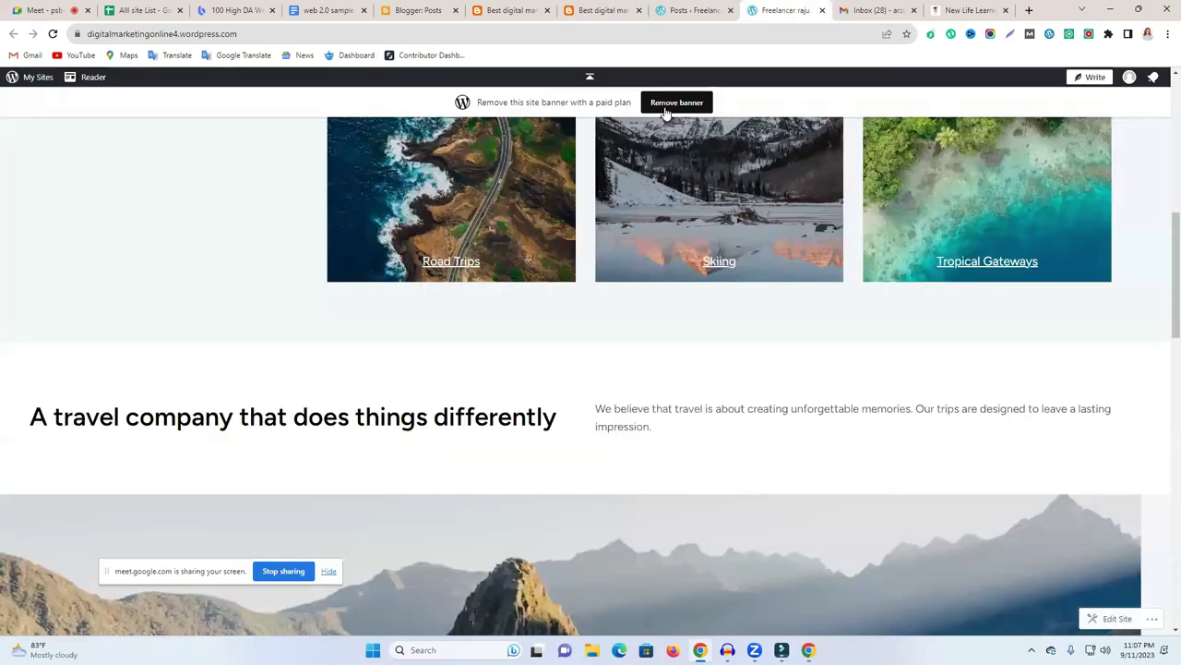
pyautogui.scroll(5, 599, 182)
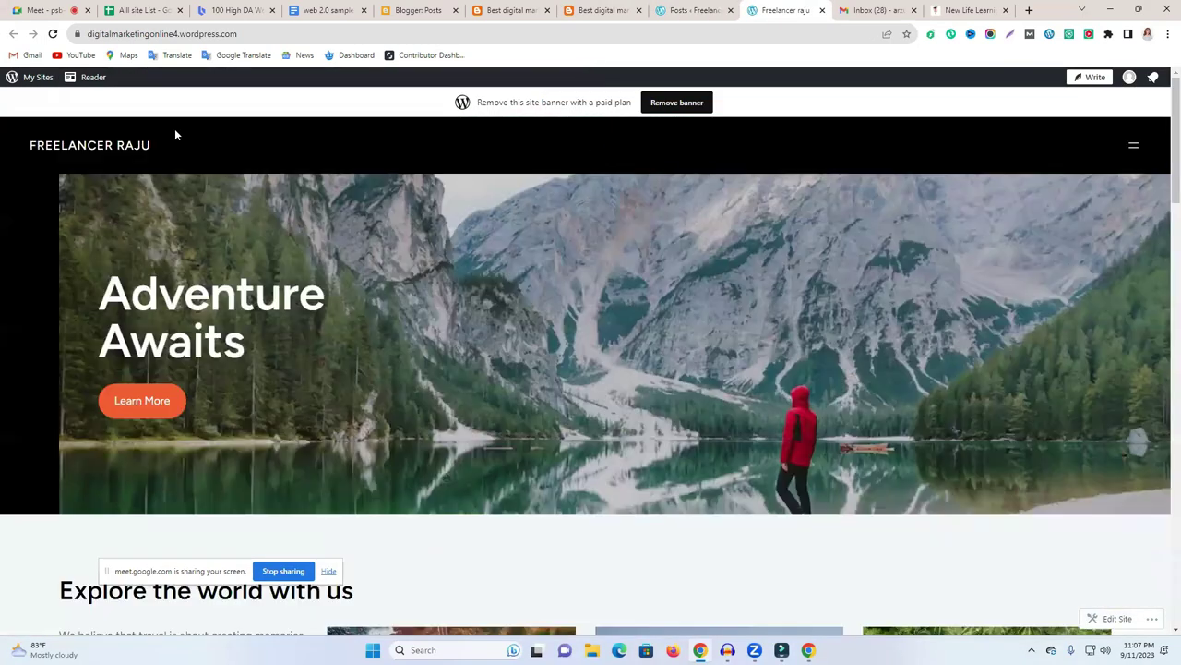
pyautogui.click(37, 79)
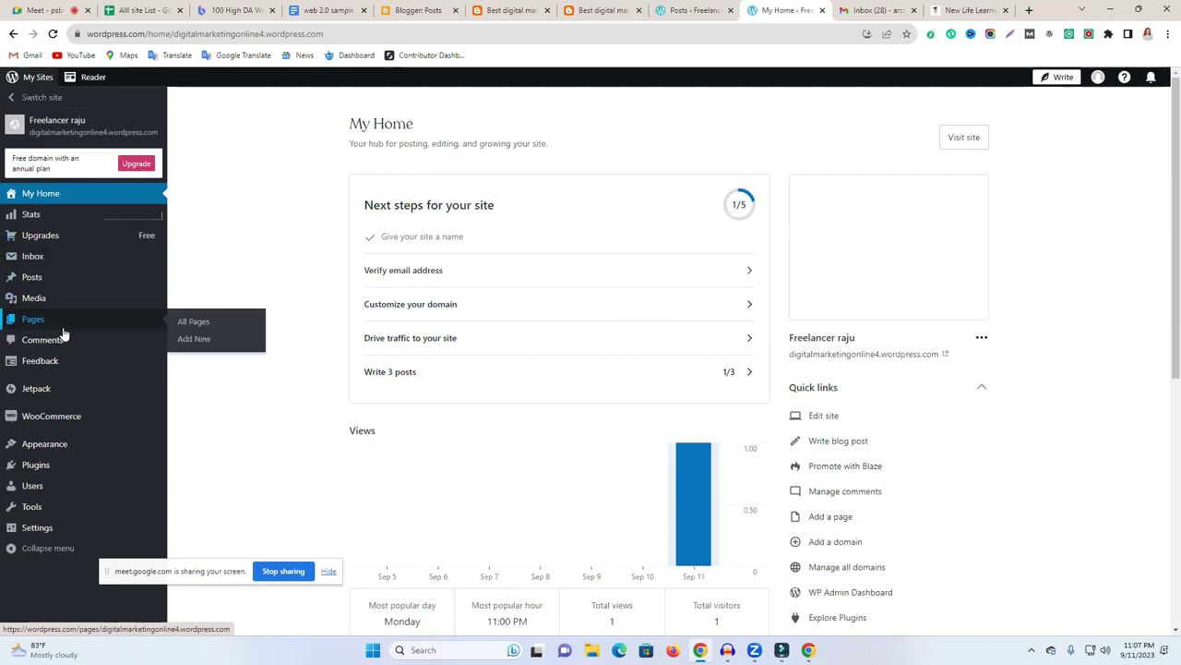
# Create a new page from the Blog 'Grid of Posts 3x2' layout and publish it.
pyautogui.click(63, 328)
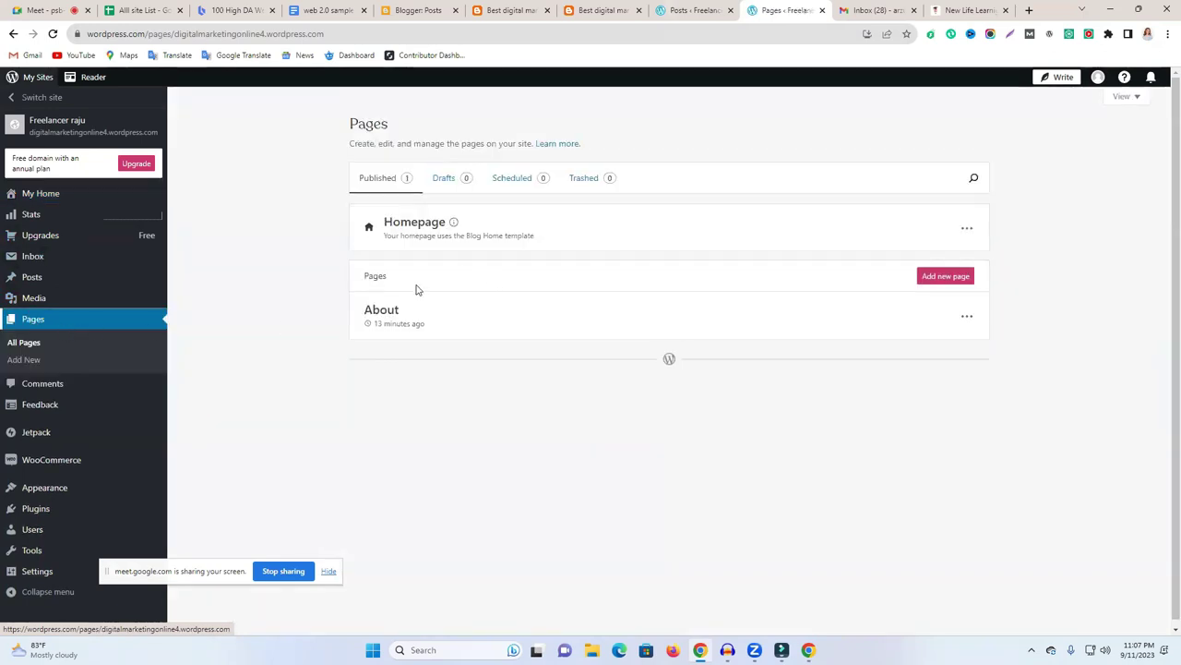
pyautogui.click(923, 279)
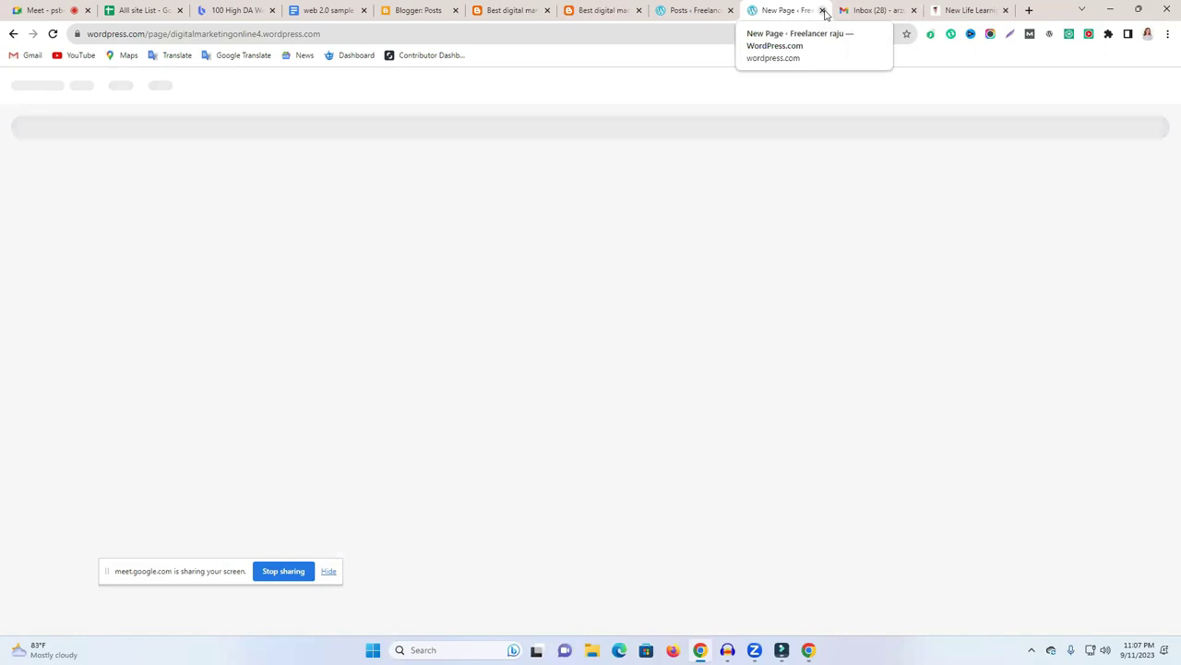
pyautogui.click(690, 11)
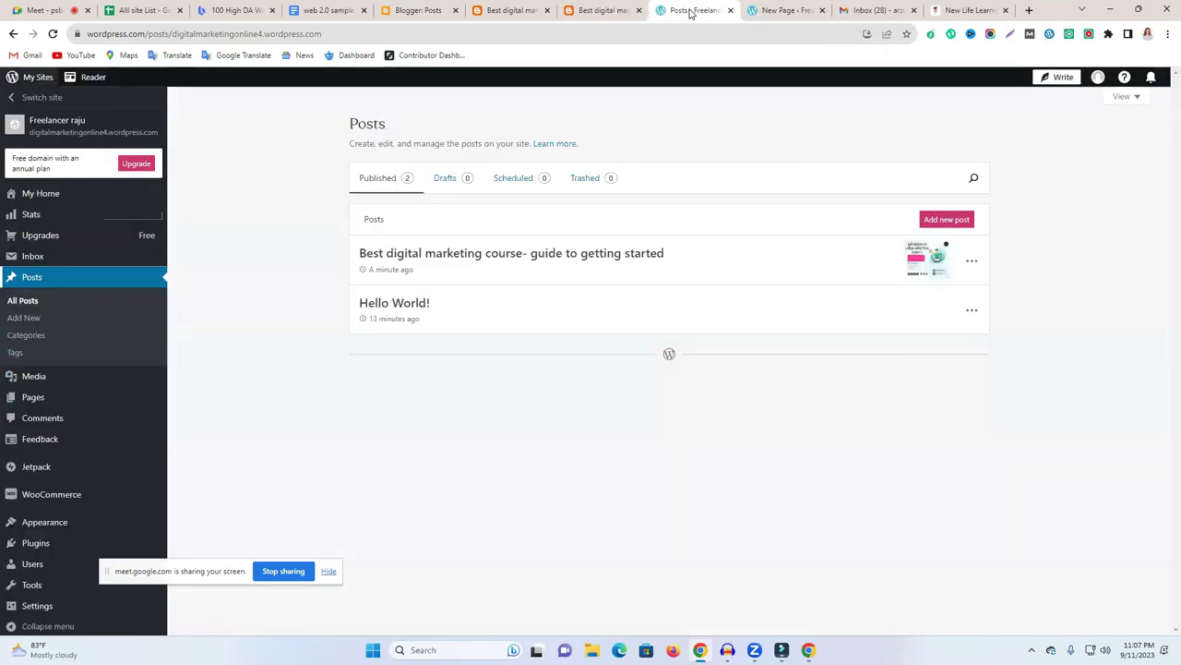
pyautogui.click(765, 8)
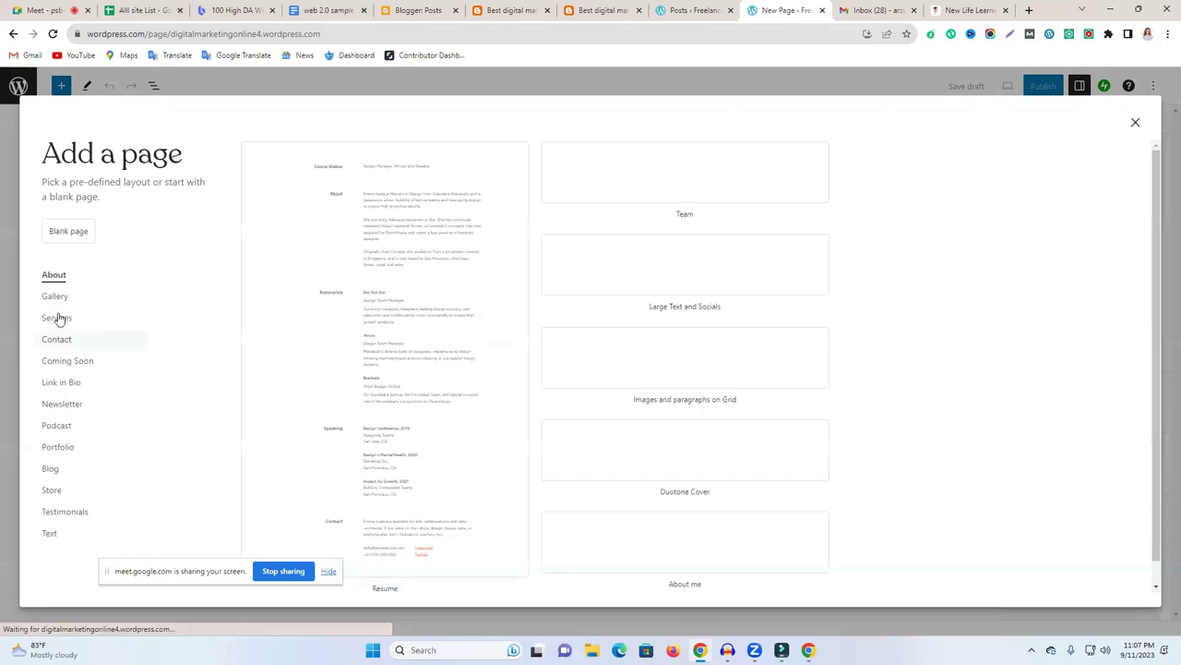
pyautogui.click(137, 472)
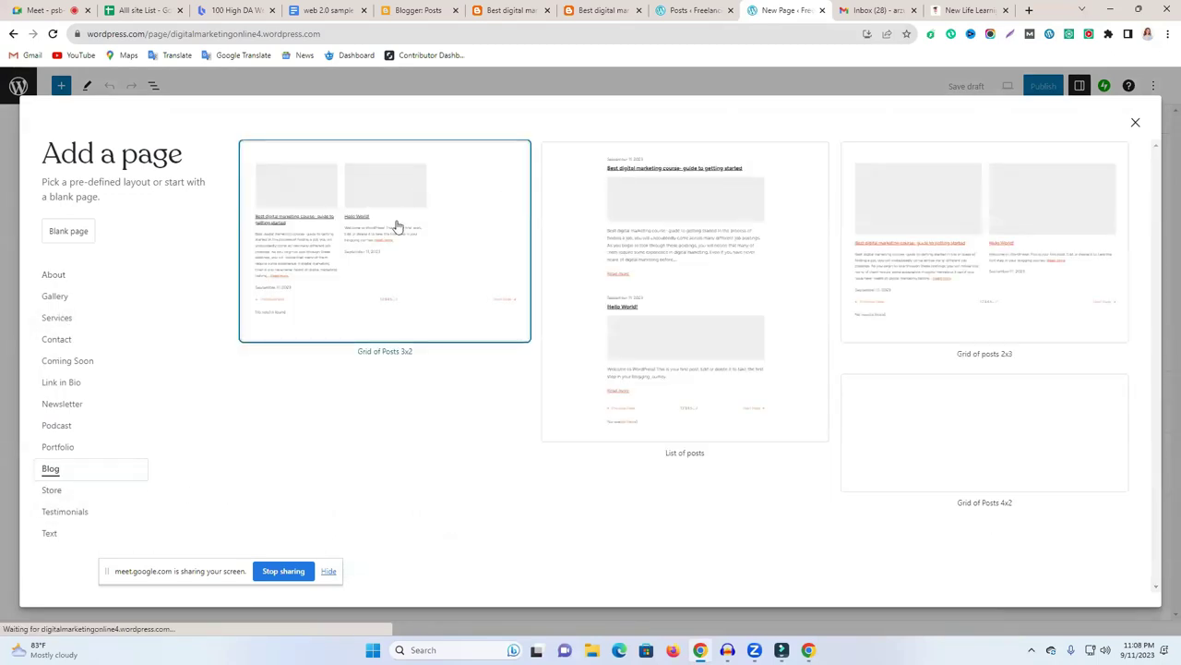
pyautogui.click(396, 224)
pyautogui.click(1043, 86)
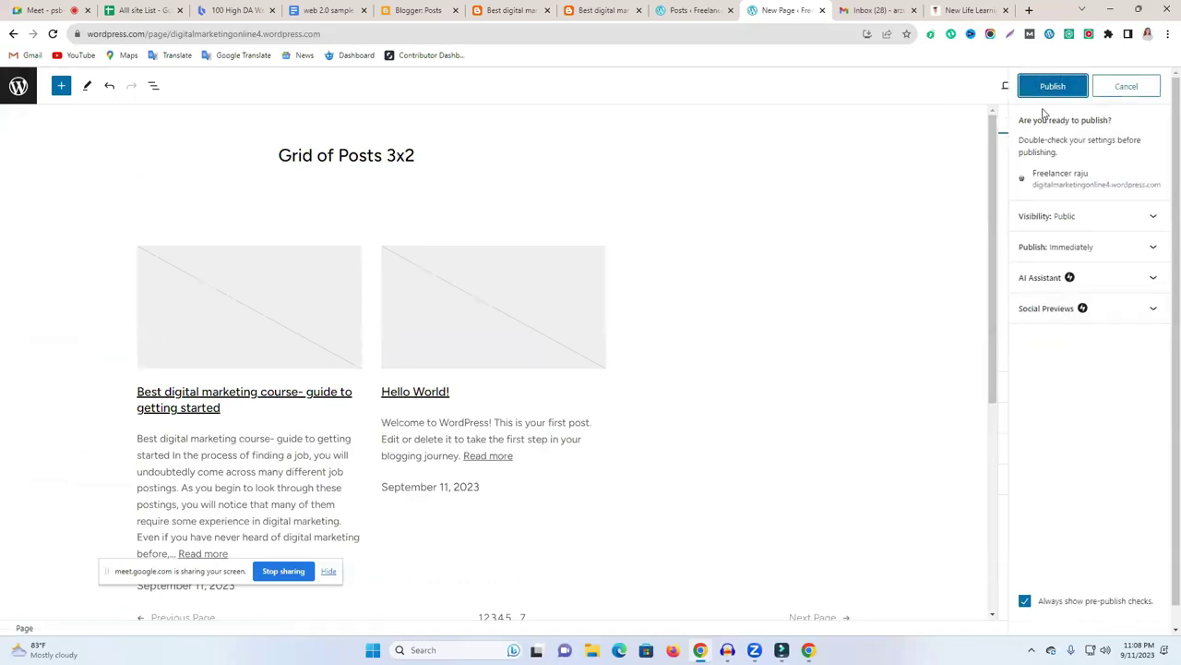
pyautogui.click(1053, 86)
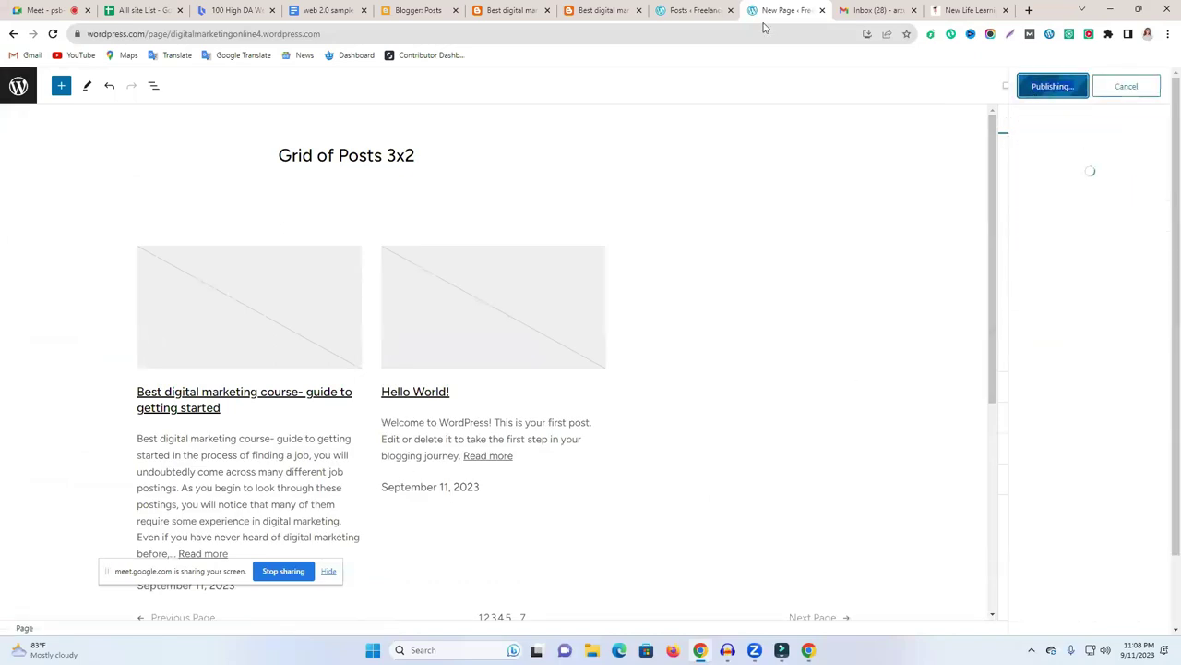
# Open the site in a new tab via the site name to check the live homepage.
pyautogui.click(701, 10)
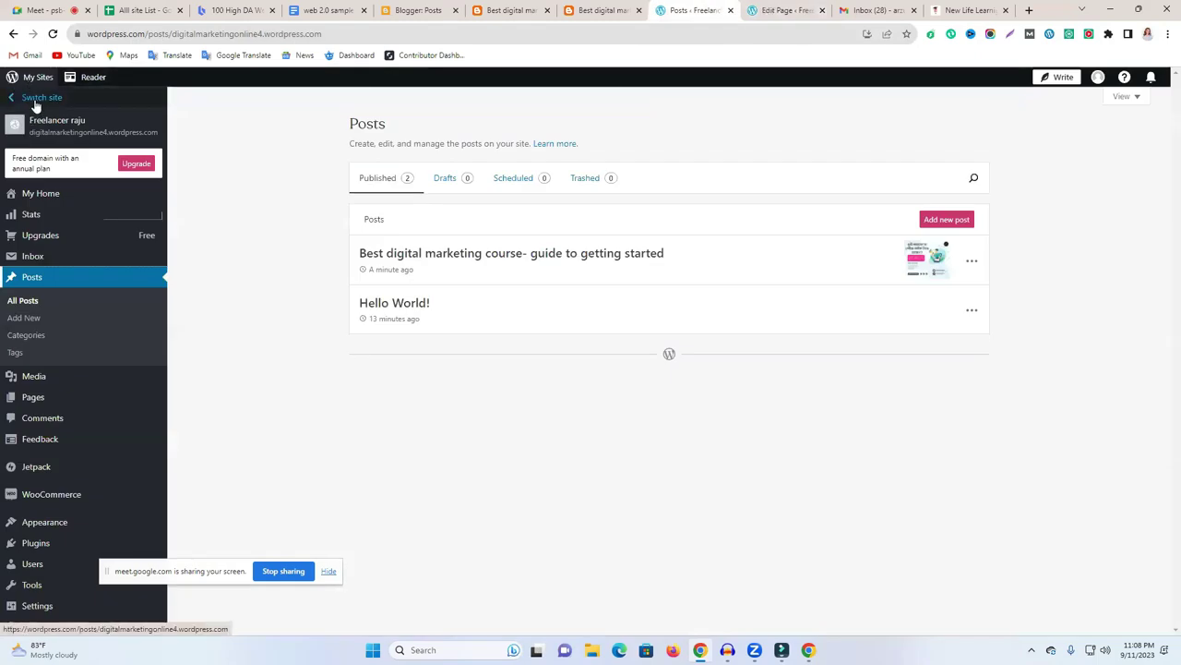
pyautogui.rightClick(44, 129)
pyautogui.click(73, 136)
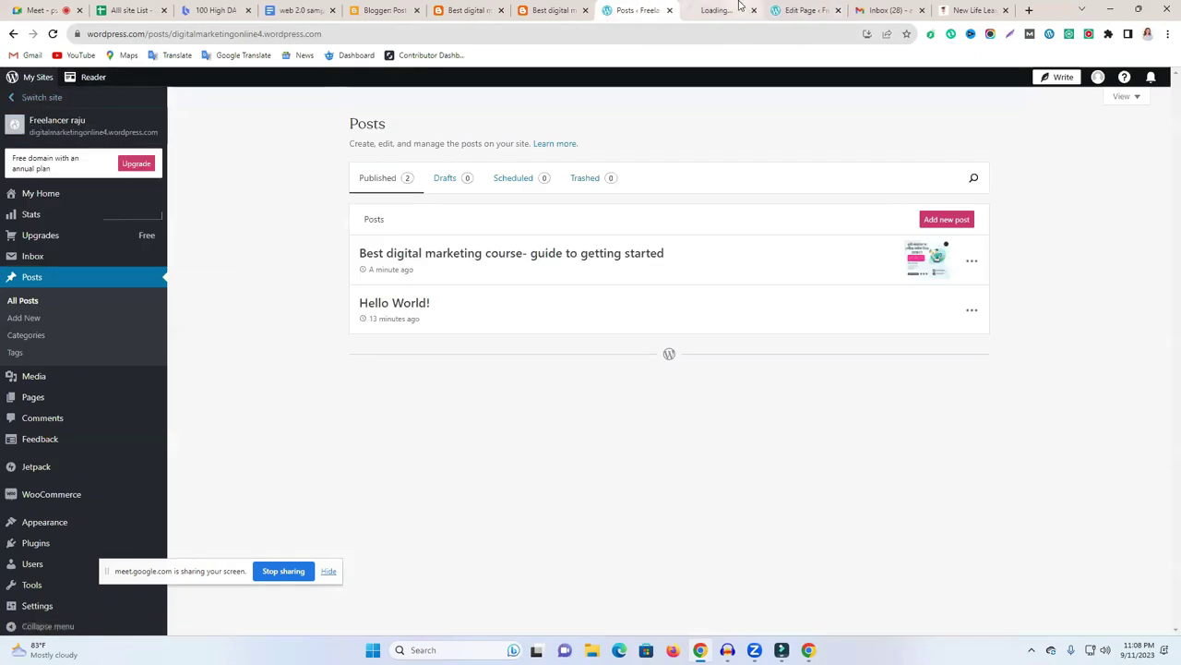
pyautogui.click(799, 10)
pyautogui.click(711, 10)
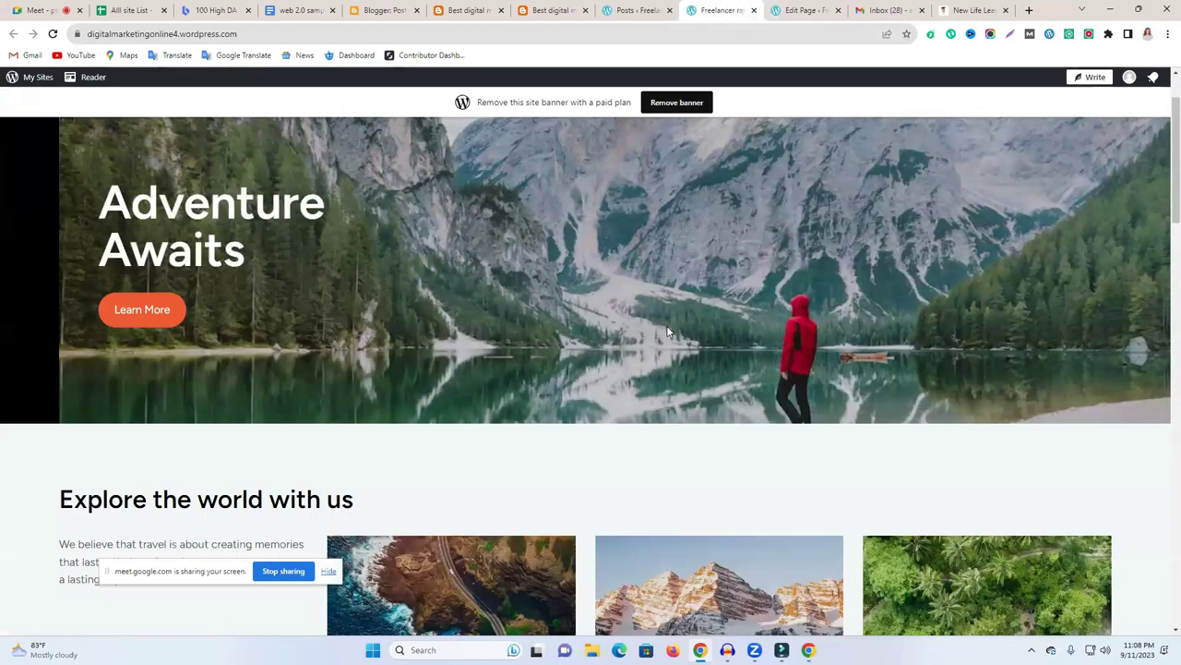
# Open the site's Grid of Posts 3×2 page from the navigation menu.
pyautogui.scroll(-18, 669, 330)
pyautogui.scroll(6, 667, 329)
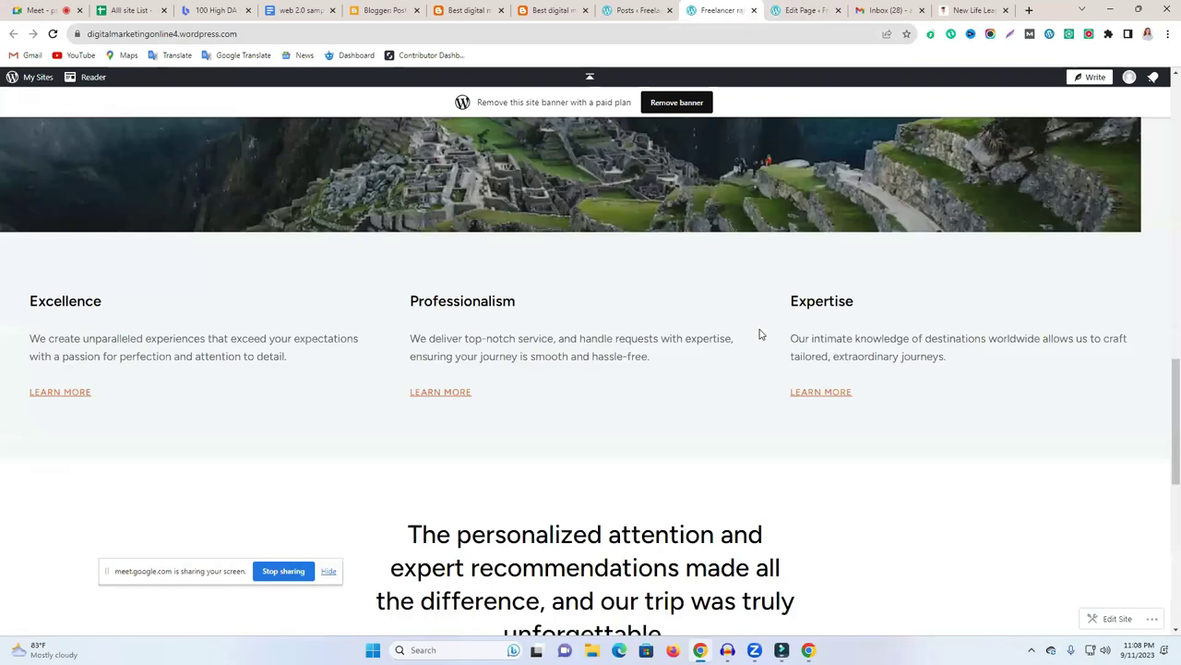
pyautogui.scroll(10, 761, 335)
pyautogui.click(1132, 153)
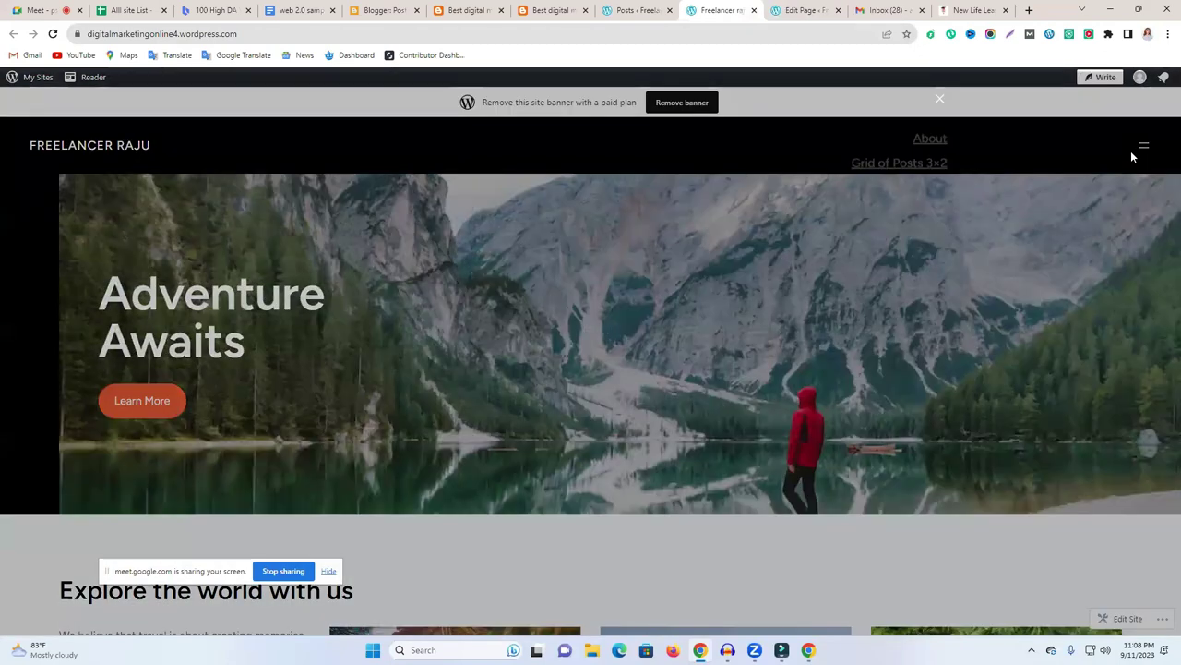
pyautogui.click(879, 162)
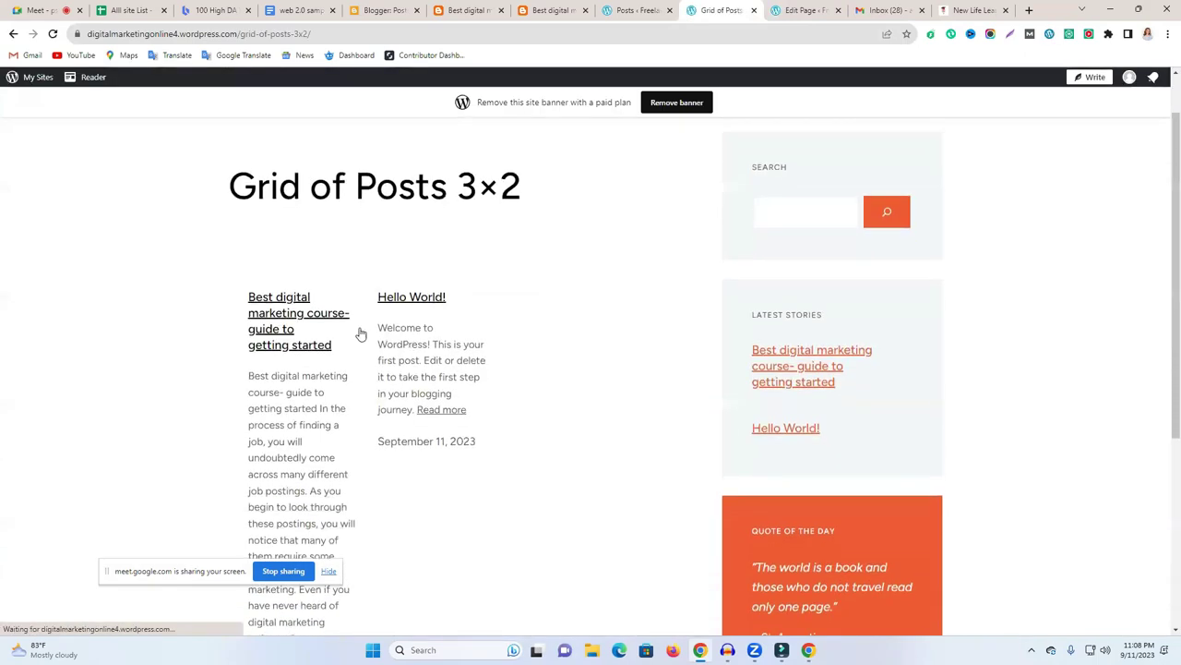
pyautogui.click(277, 318)
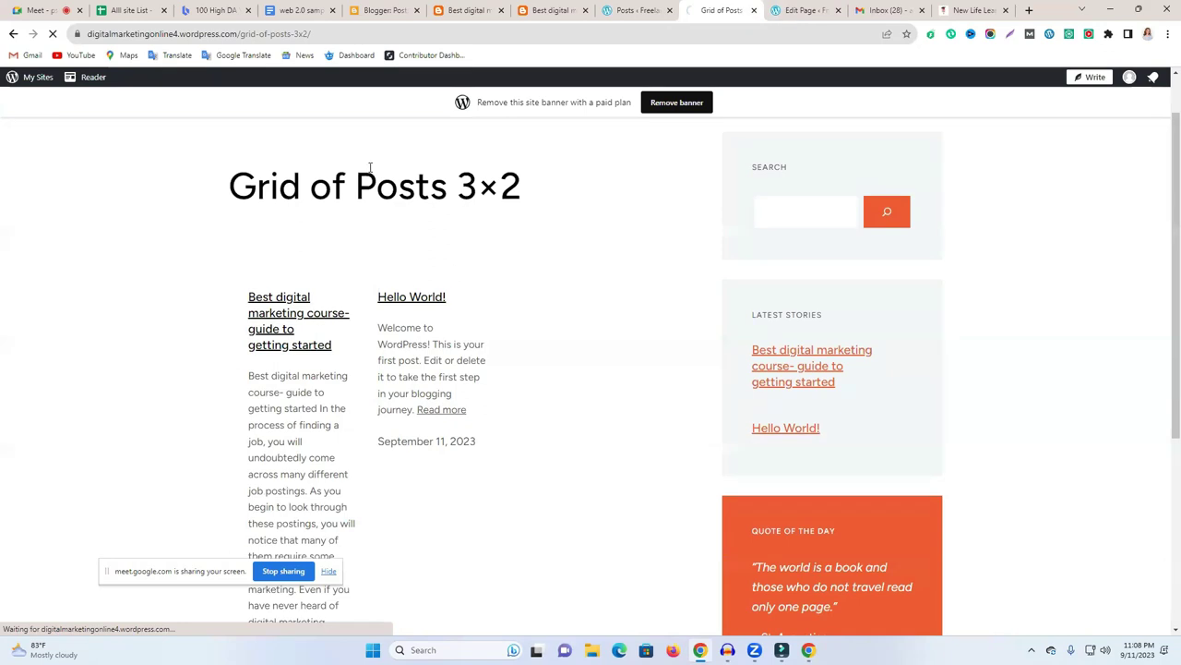
pyautogui.moveTo(269, 185); pyautogui.dragTo(476, 187)
pyautogui.click(535, 190)
pyautogui.scroll(-4, 395, 369)
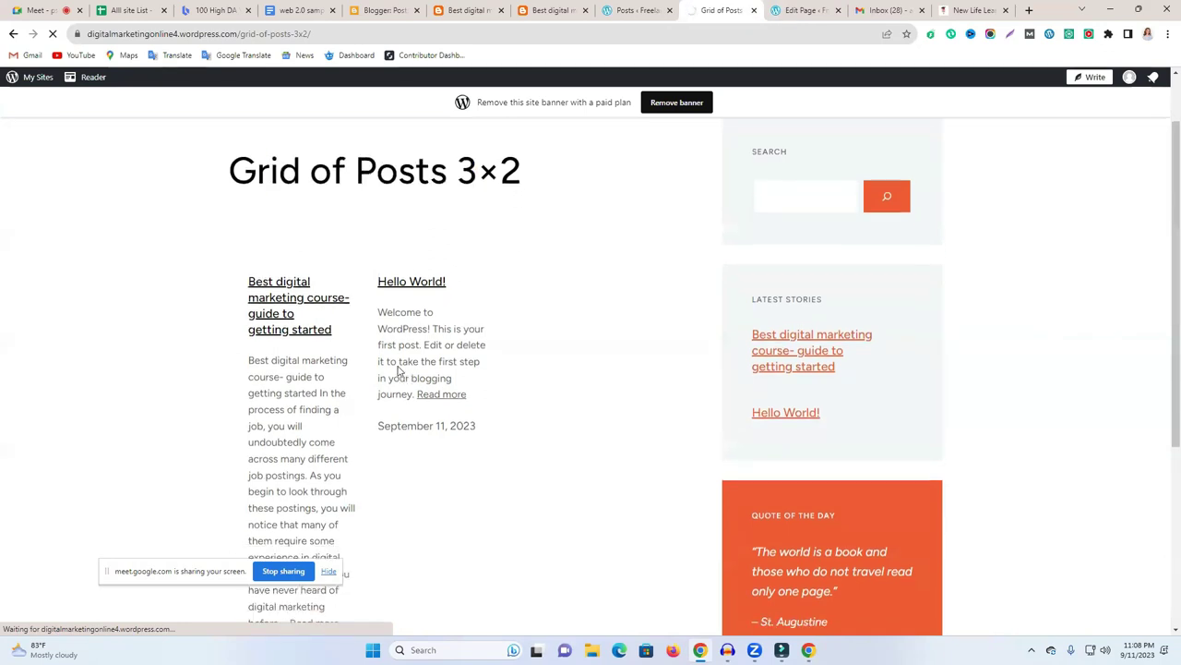
pyautogui.scroll(5, 255, 294)
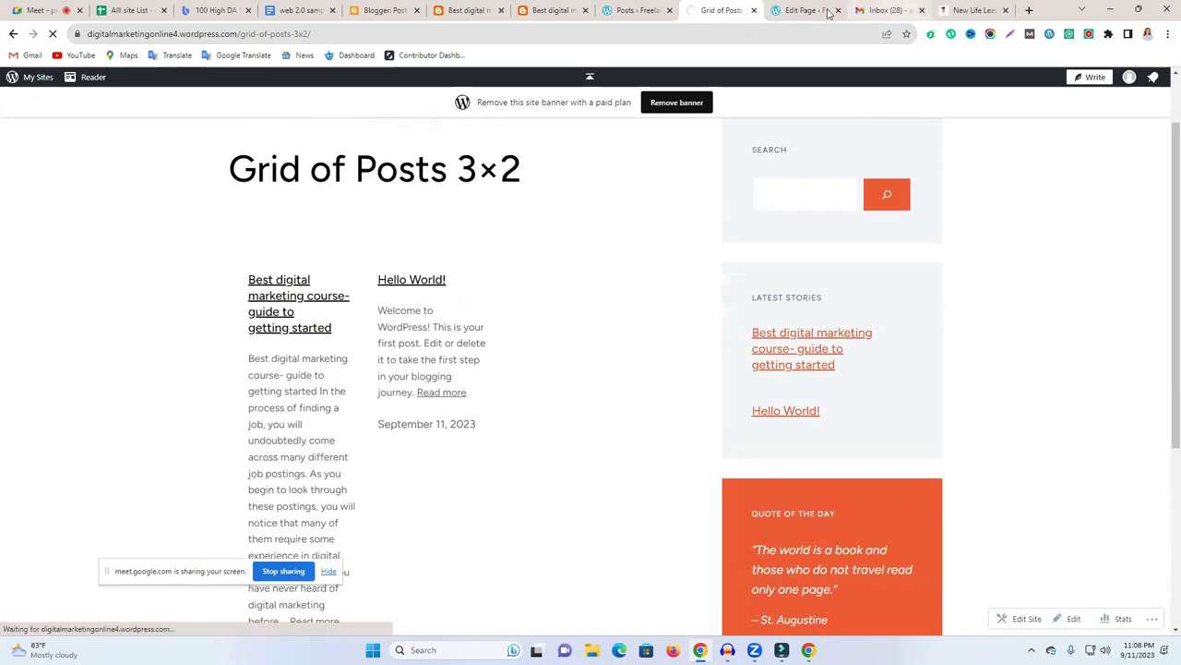
# Close the page editor and open the digital marketing post on the live site.
pyautogui.click(768, 11)
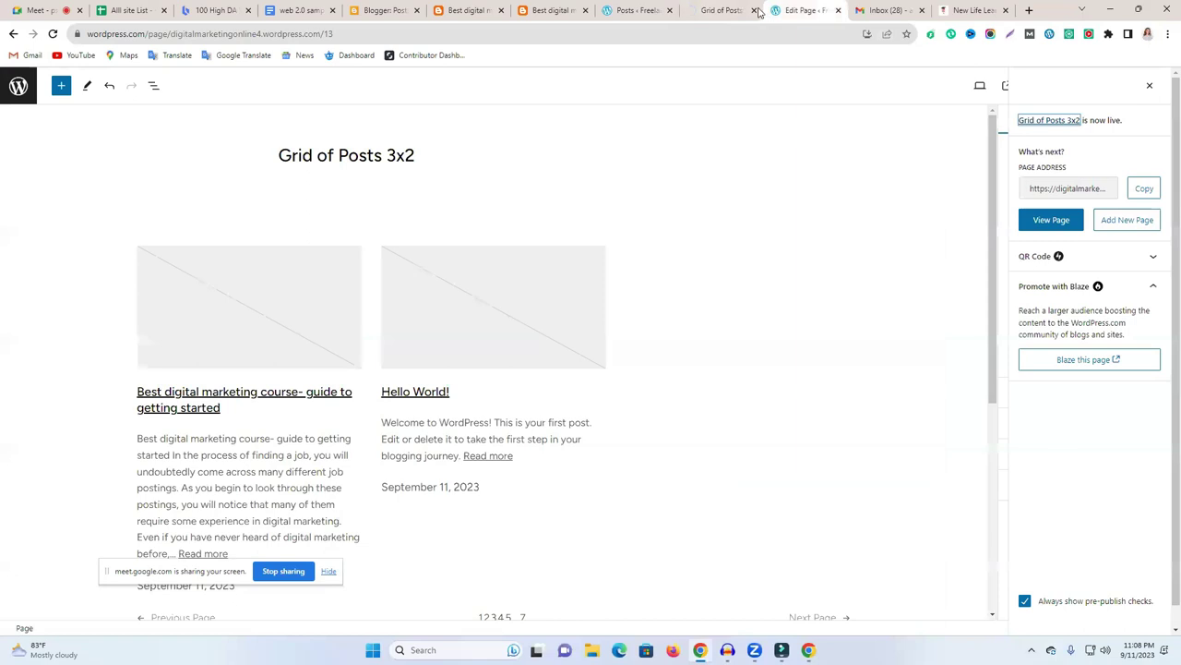
pyautogui.click(837, 11)
pyautogui.hotkey('ctrl', 'shift', 'Tab')
pyautogui.hotkey('ctrl', 'shift', 'Tab')
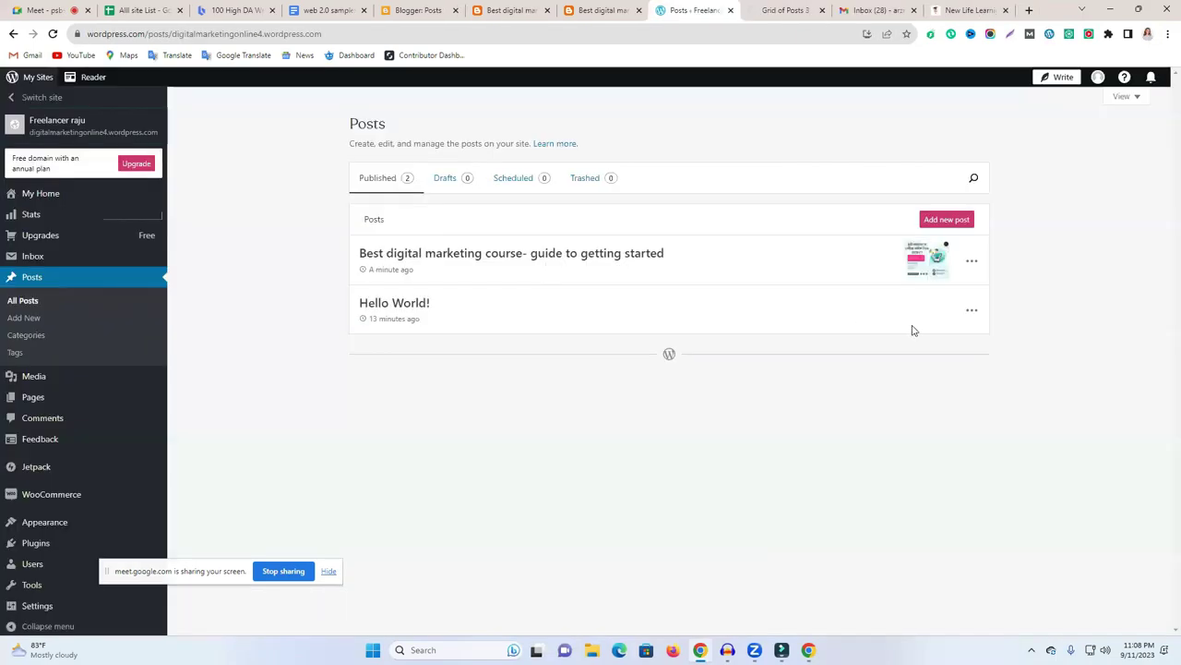
pyautogui.click(971, 266)
pyautogui.click(907, 312)
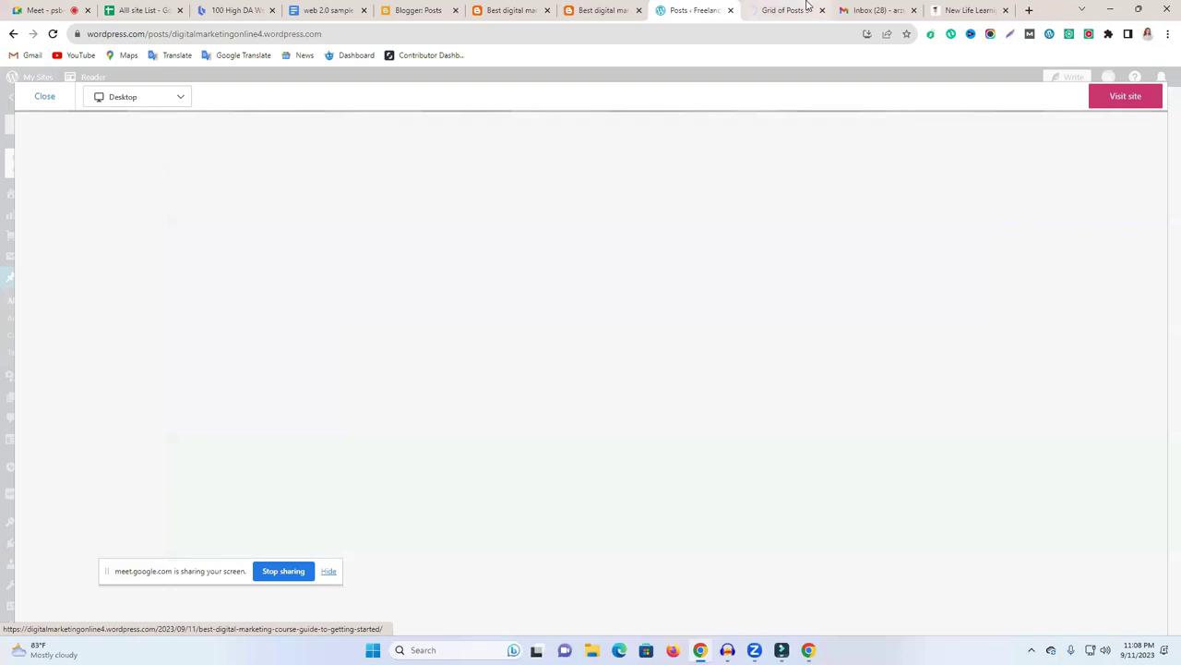
pyautogui.click(824, 10)
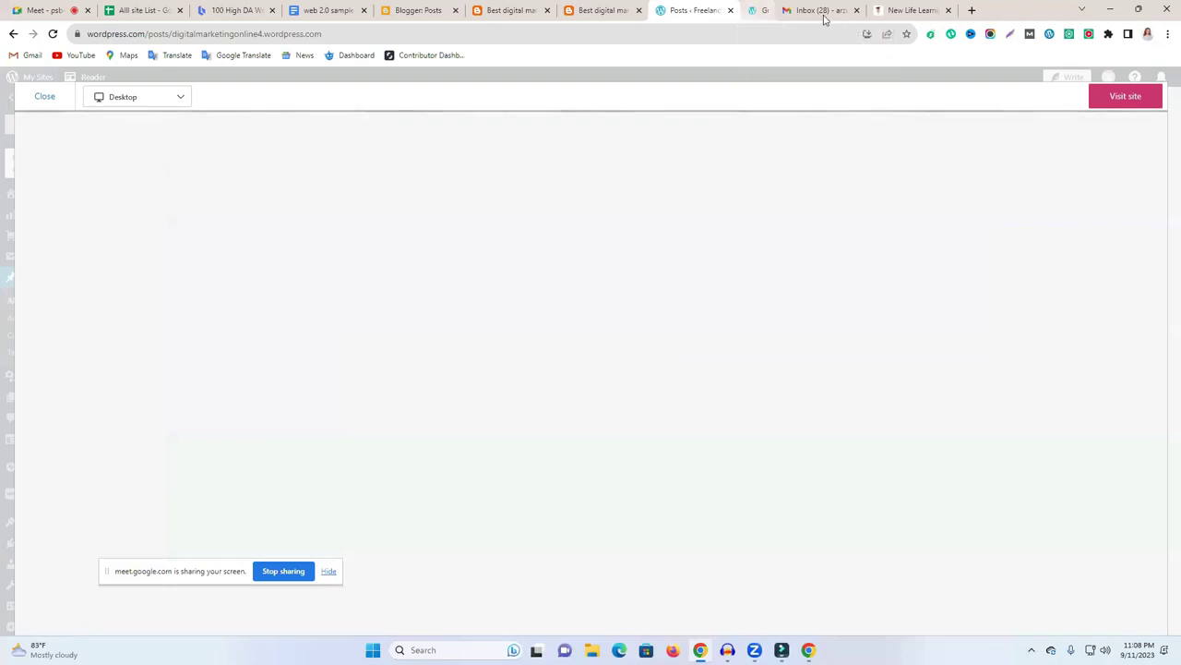
pyautogui.click(1121, 102)
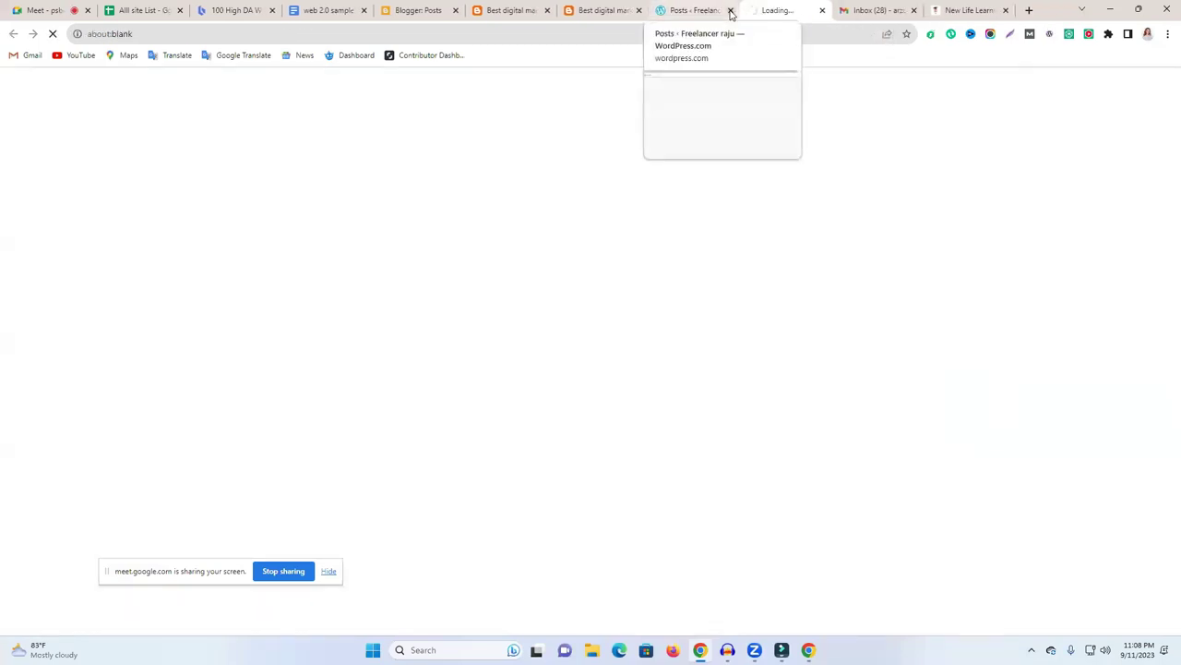
# Close the posts dashboard, glance at the Blogger and WordPress articles, then go to the Web 2.0 list.
pyautogui.click(730, 10)
pyautogui.click(605, 10)
pyautogui.scroll(5, 677, 129)
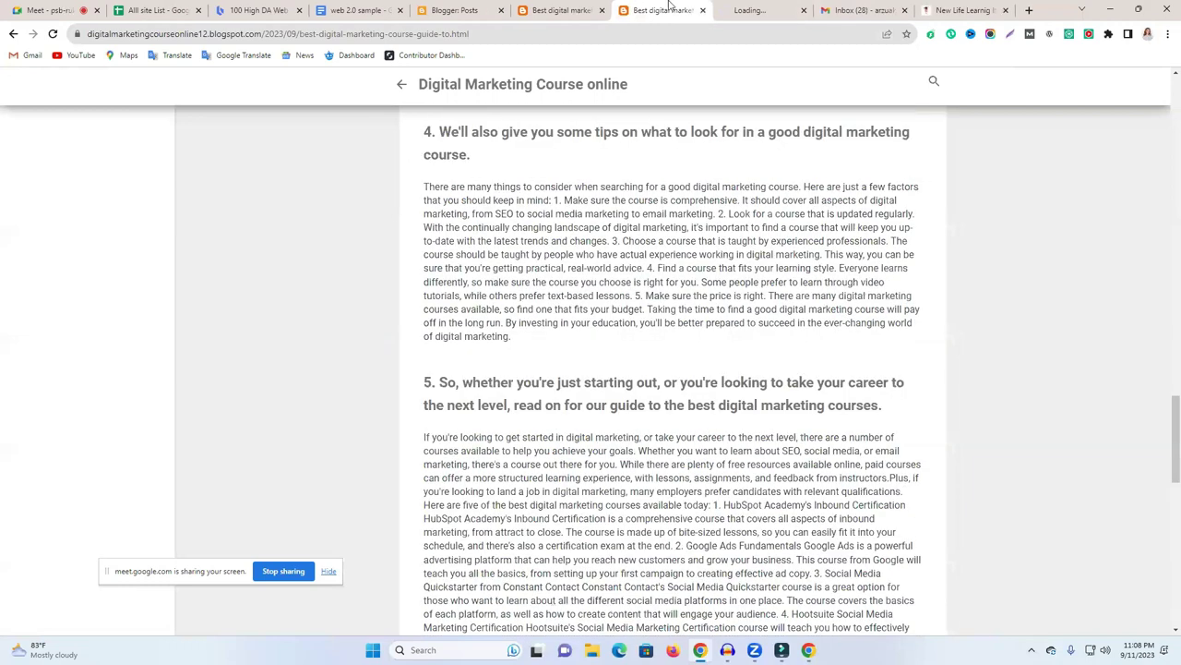
pyautogui.click(738, 9)
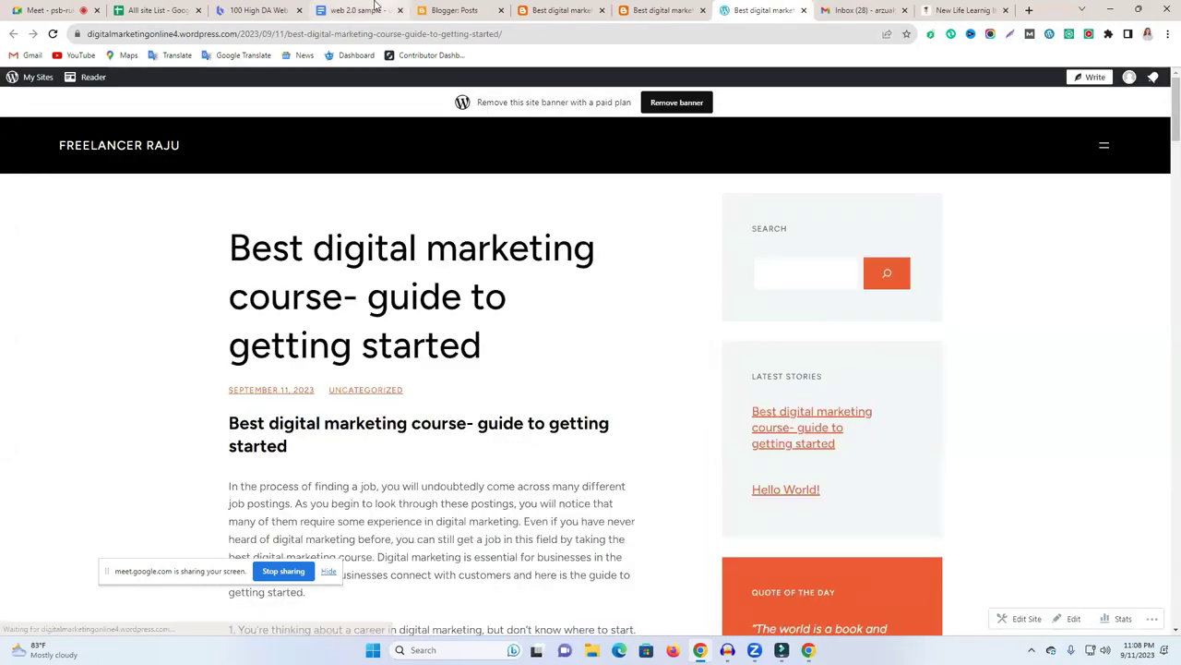
pyautogui.click(260, 8)
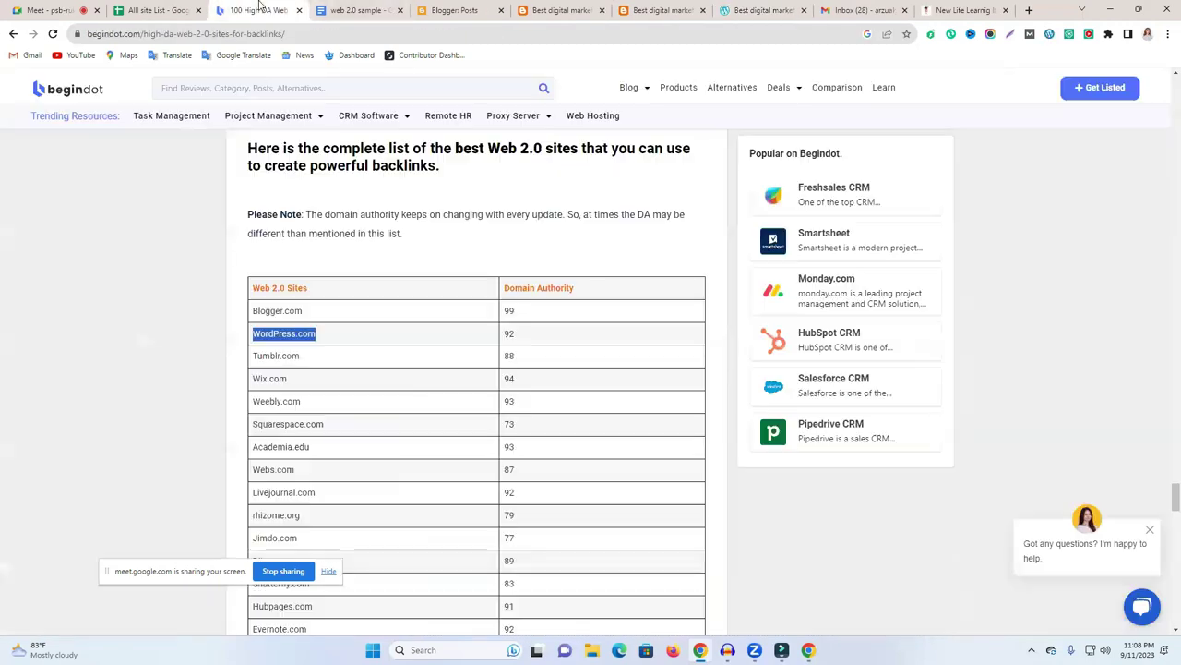
# Select WordPress.com, Tumblr.com and Weebly.com in the Web 2.0 table, then switch to All site List.
pyautogui.doubleClick(275, 356)
pyautogui.doubleClick(266, 379)
pyautogui.click(265, 397)
pyautogui.doubleClick(277, 400)
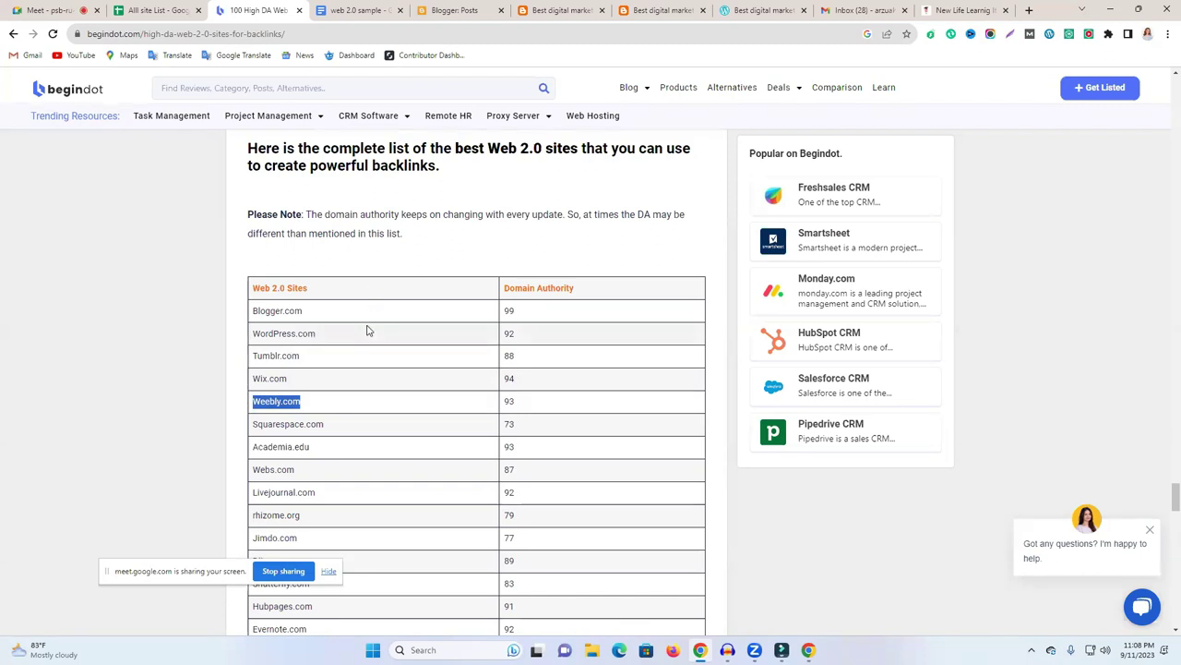
pyautogui.click(193, 8)
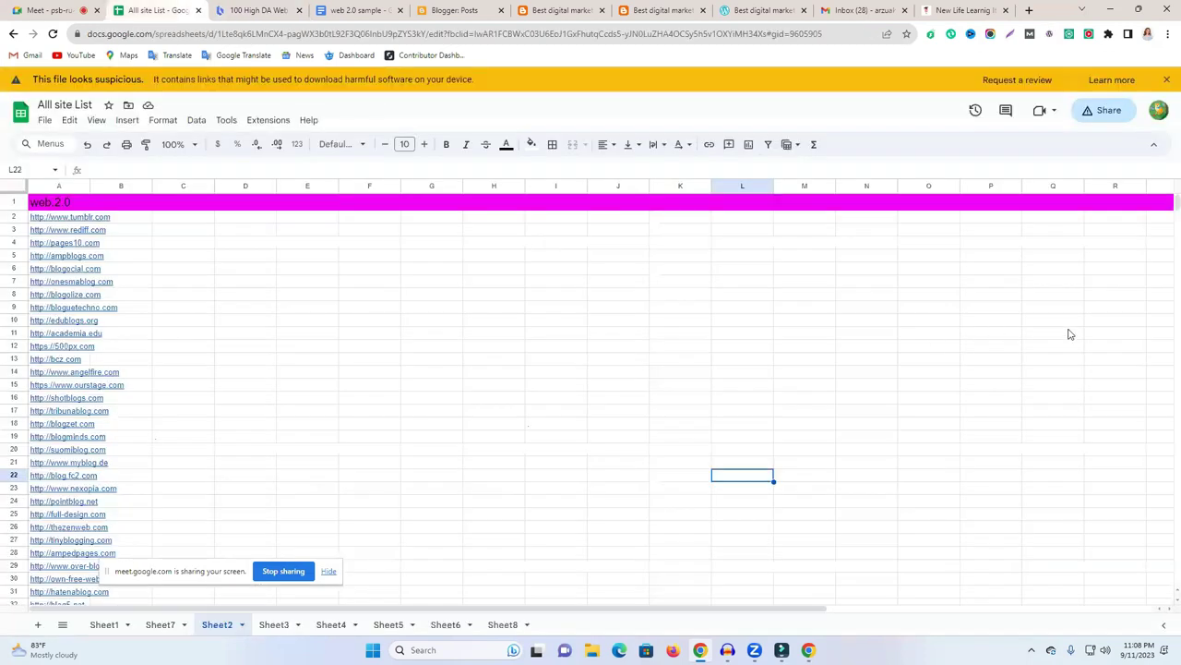
# Review the Blogger, web 2.0 sample draft and WordPress article tabs, then return to the spreadsheet.
pyautogui.click(1101, 337)
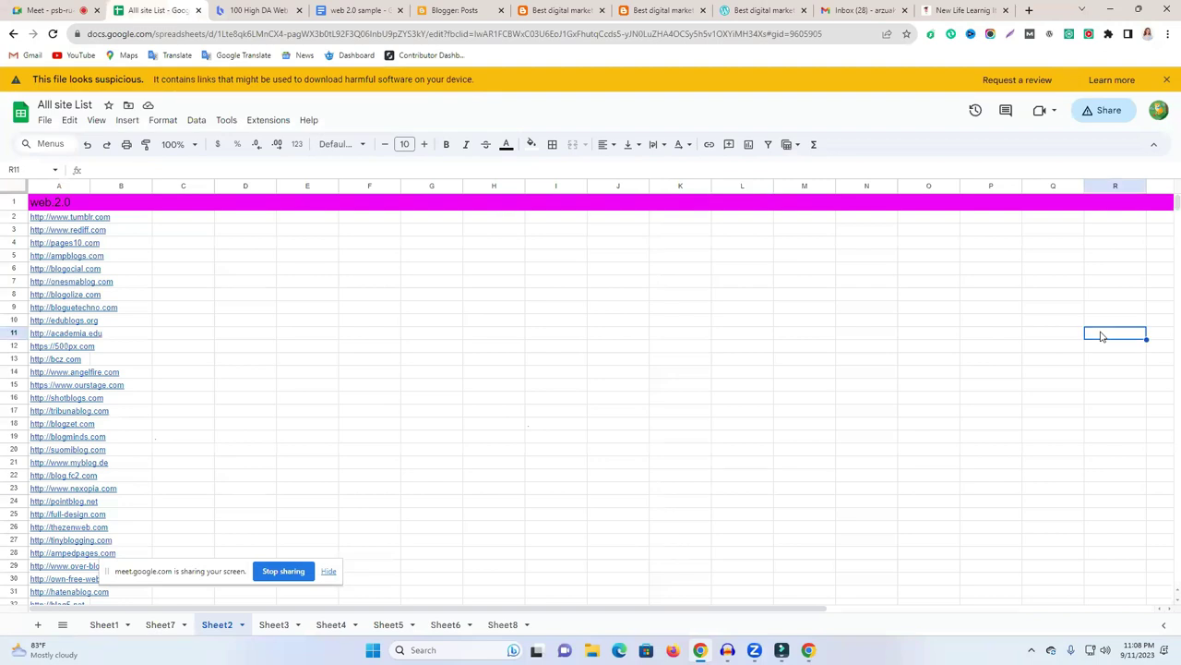
pyautogui.click(670, 9)
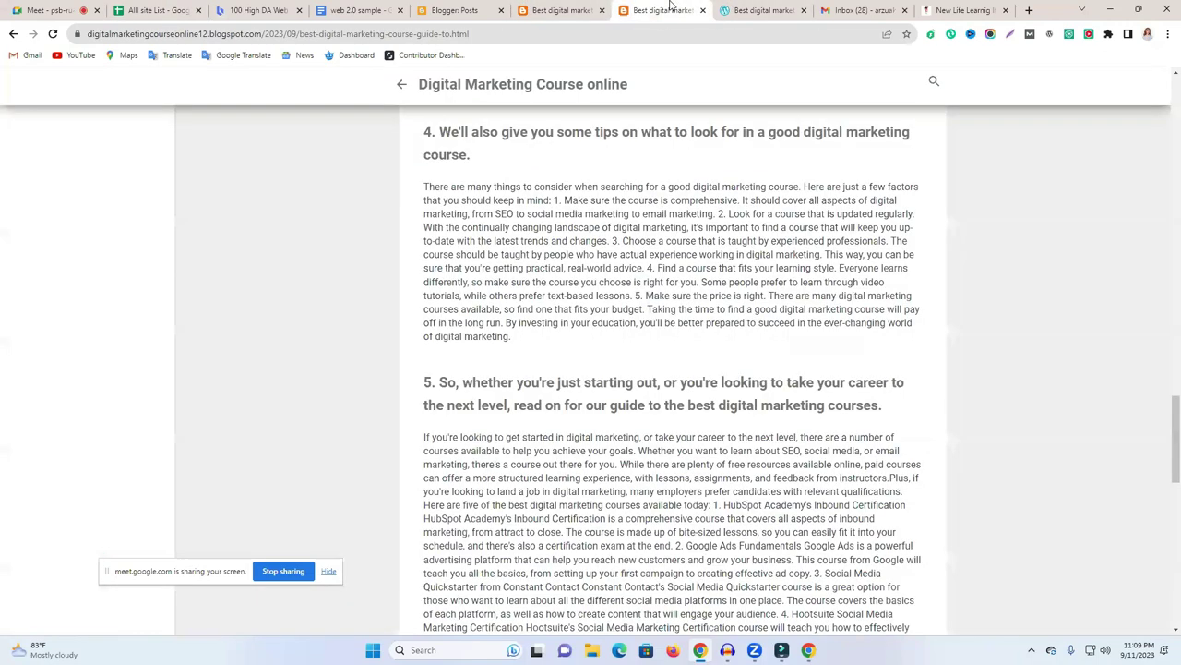
pyautogui.click(344, 9)
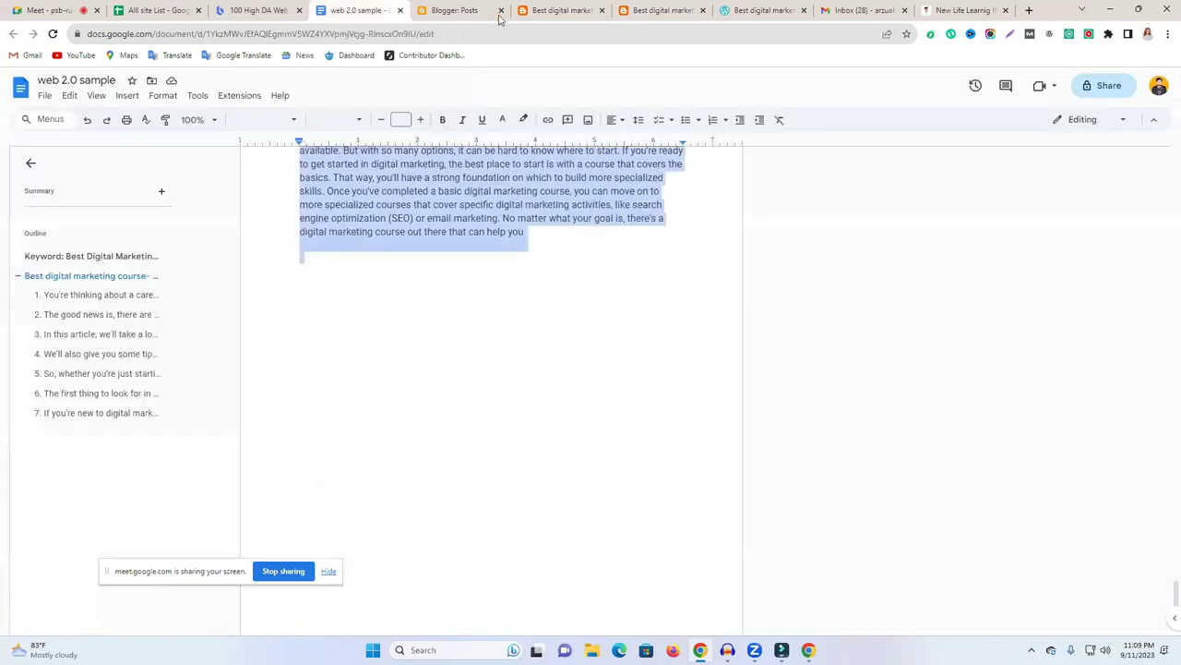
pyautogui.click(681, 10)
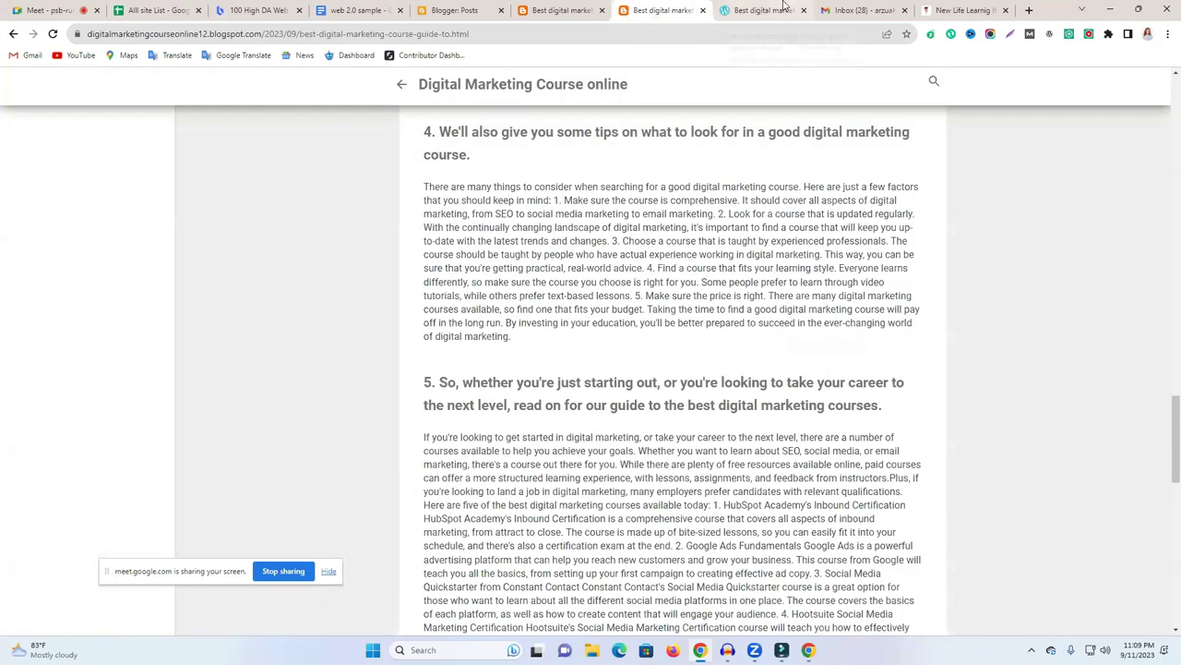
pyautogui.click(753, 9)
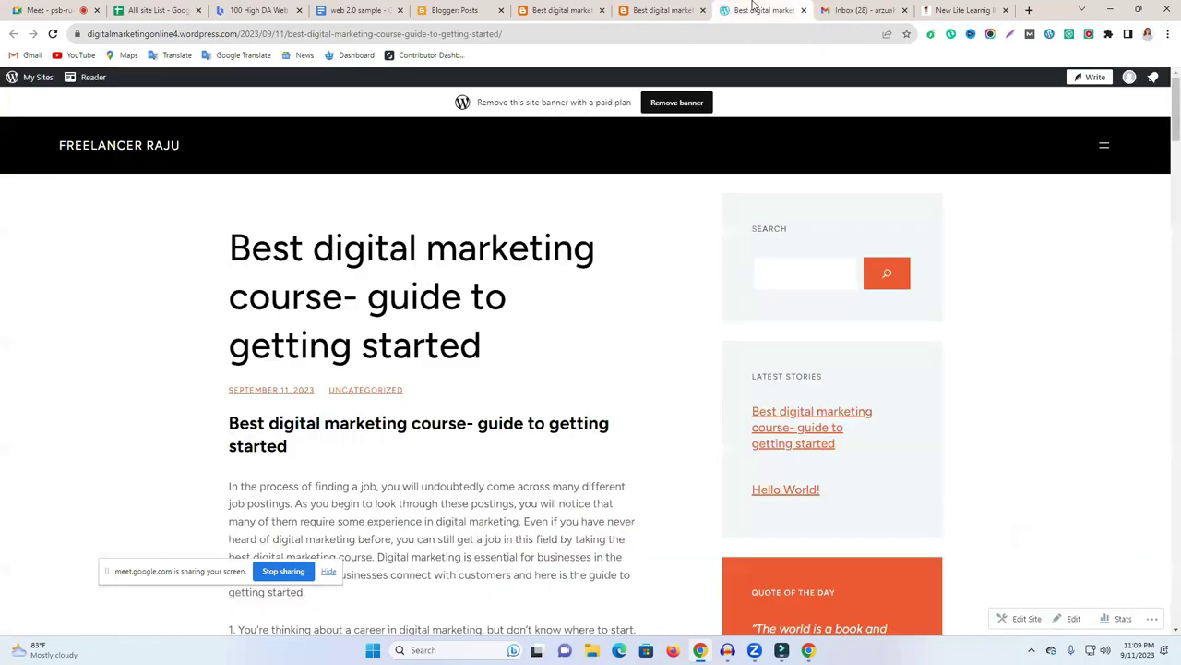
pyautogui.click(358, 10)
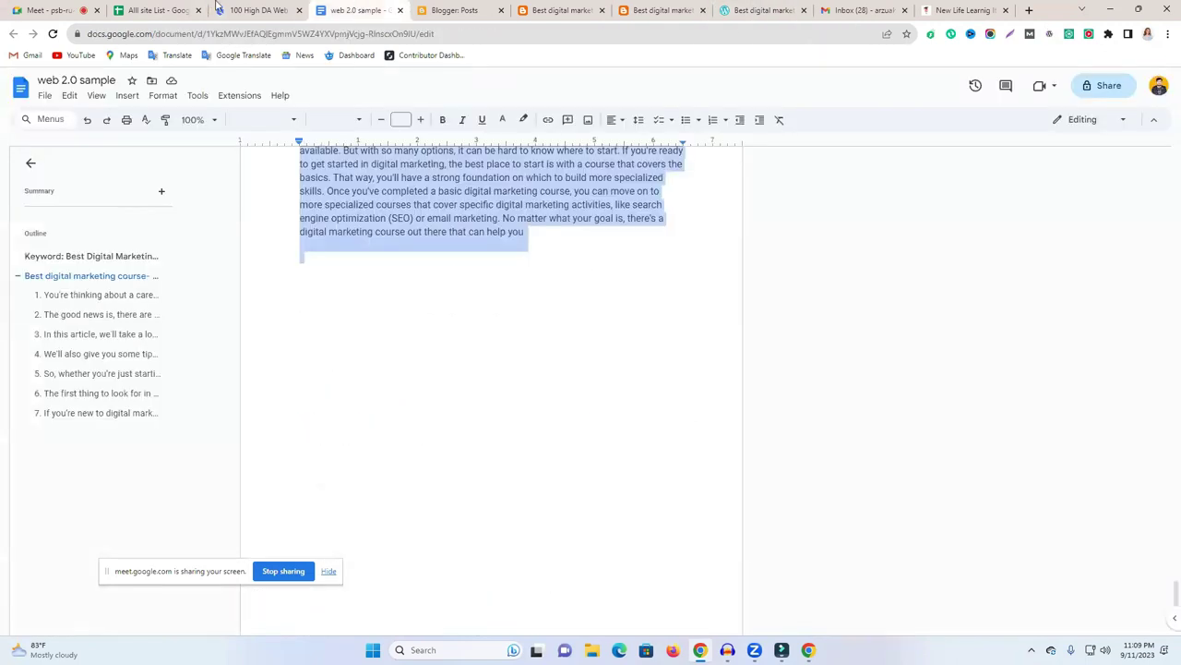
pyautogui.click(180, 9)
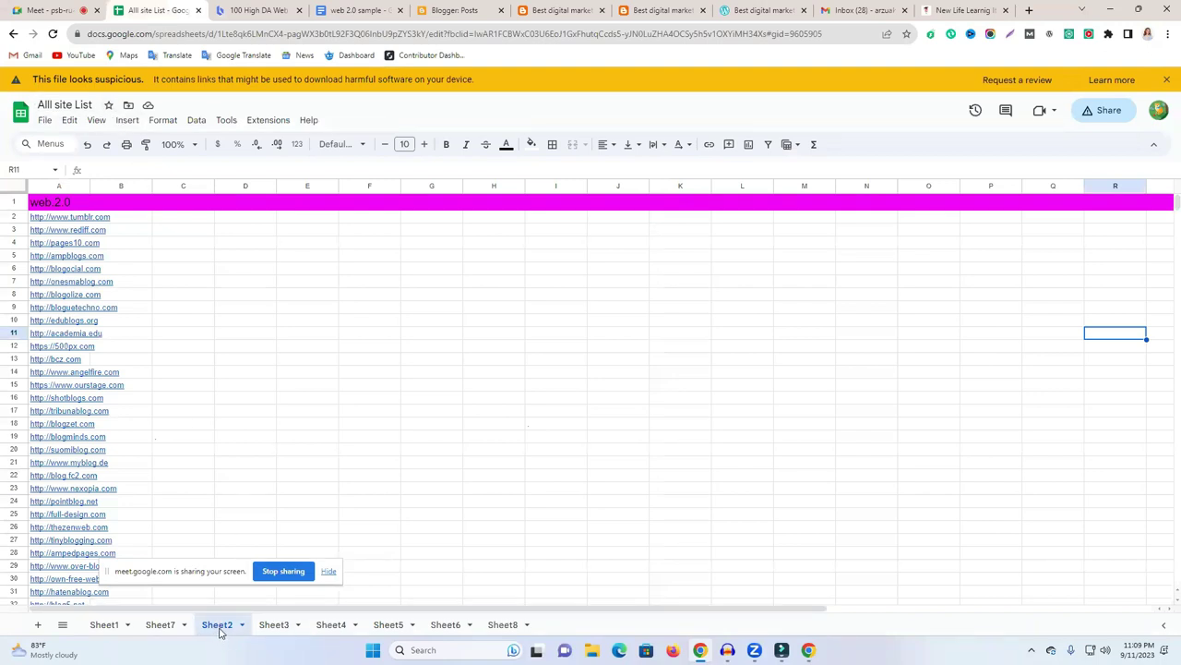
# Scroll the web 2.0 sheet to cell A19 and open blogminds.com from its link preview.
pyautogui.scroll(-12, 130, 397)
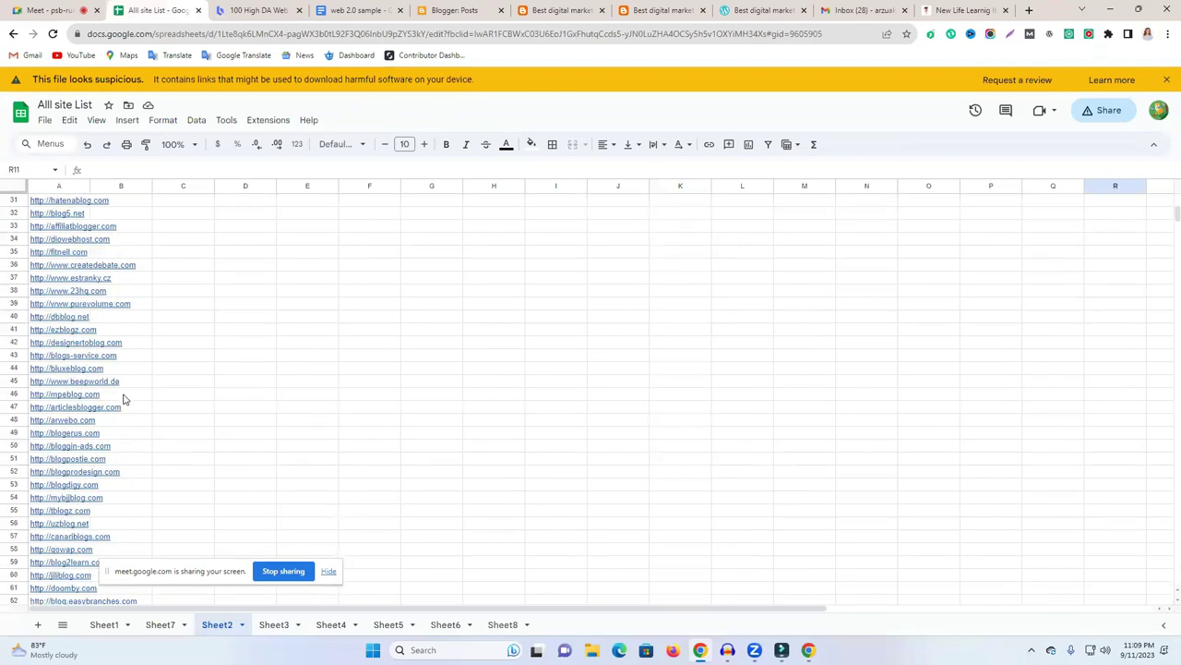
pyautogui.scroll(-15, 126, 399)
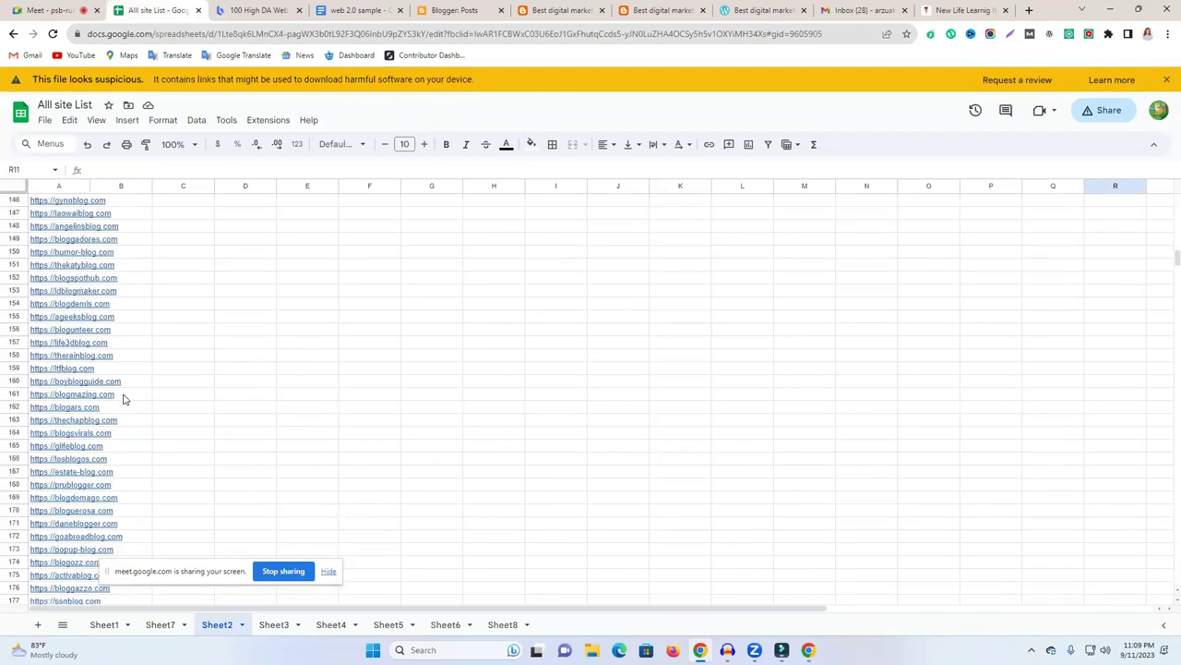
pyautogui.scroll(-10, 125, 398)
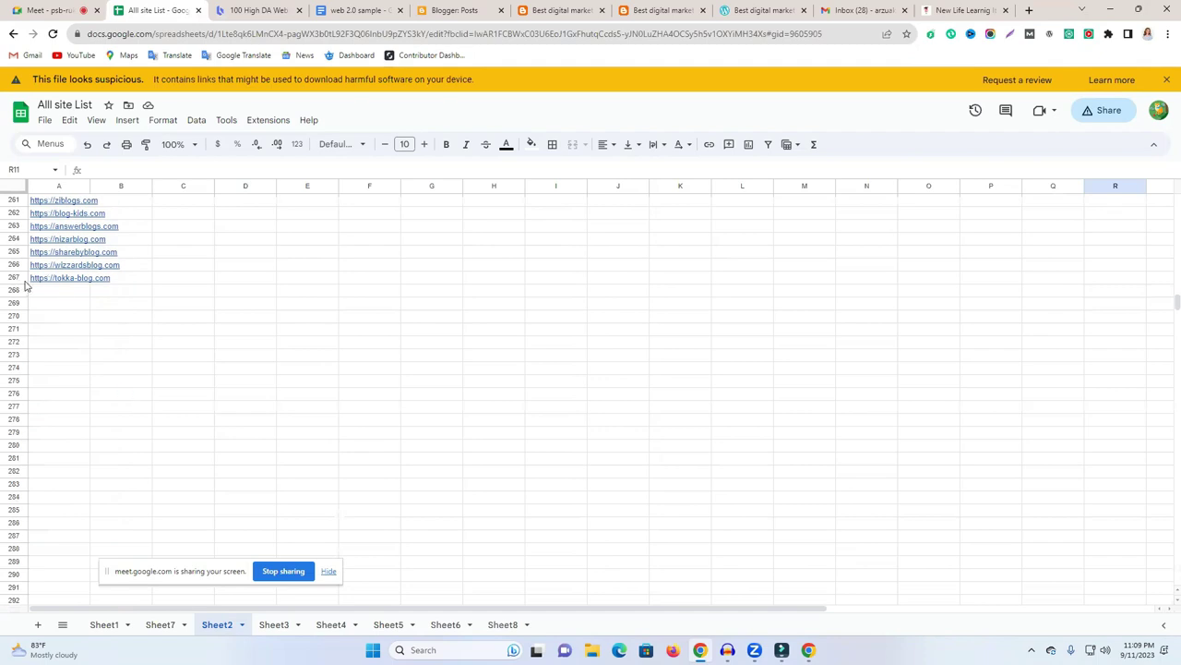
pyautogui.moveTo(1164, 301); pyautogui.dragTo(1164, 201)
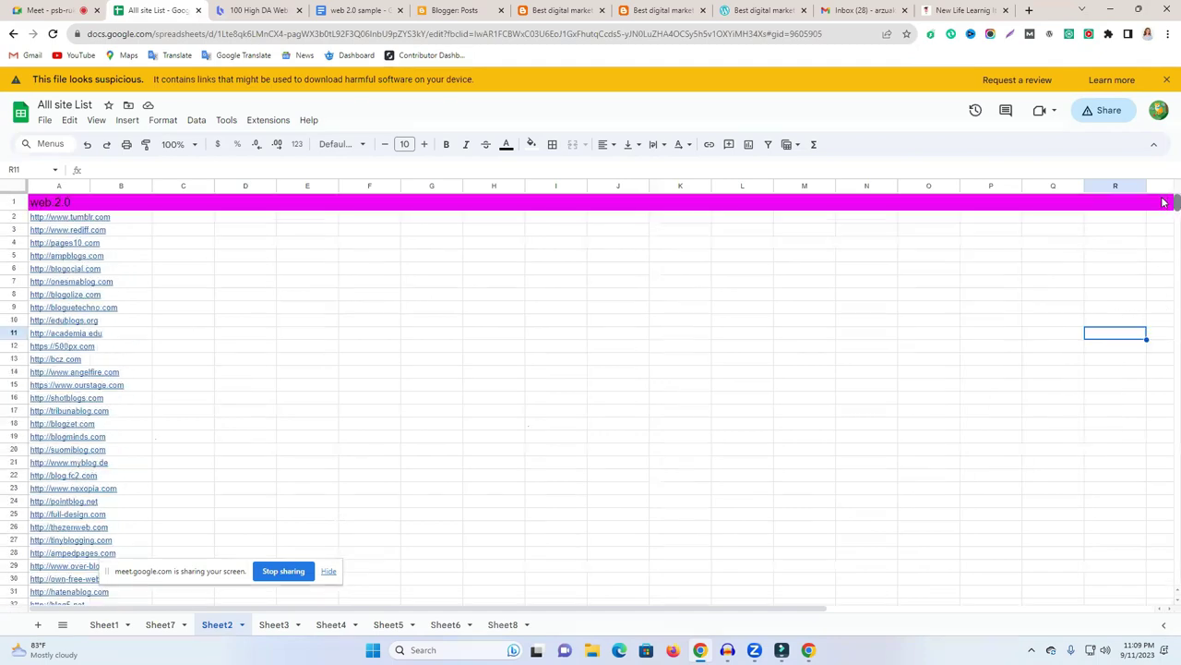
pyautogui.scroll(-1, 910, 393)
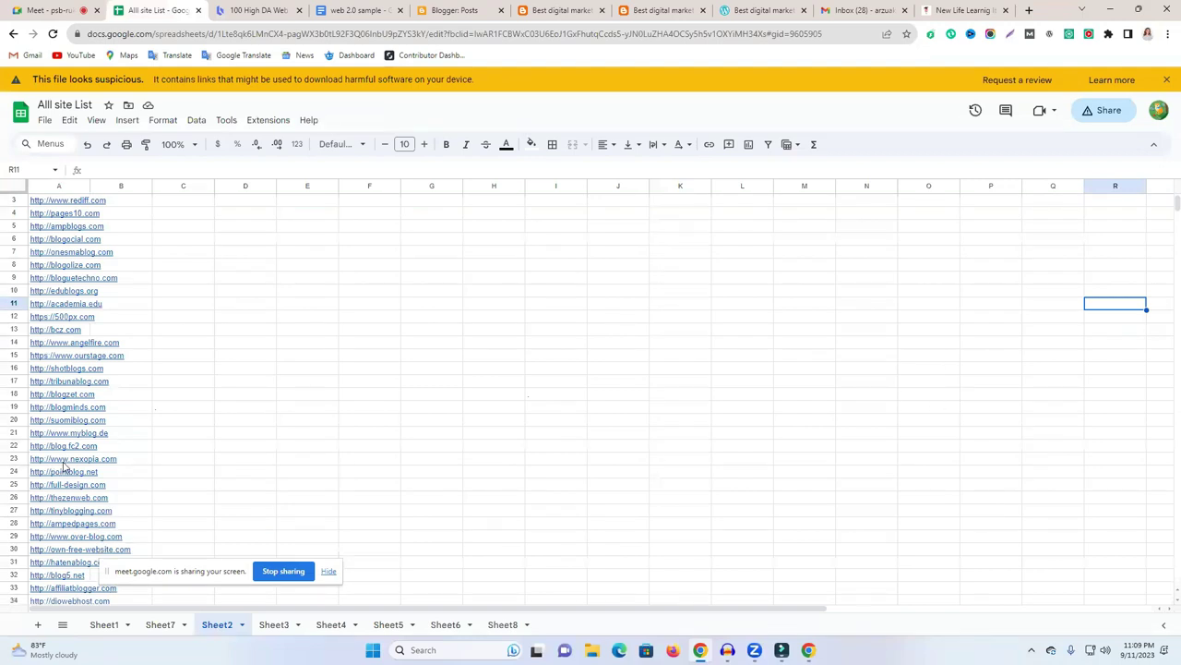
pyautogui.click(51, 408)
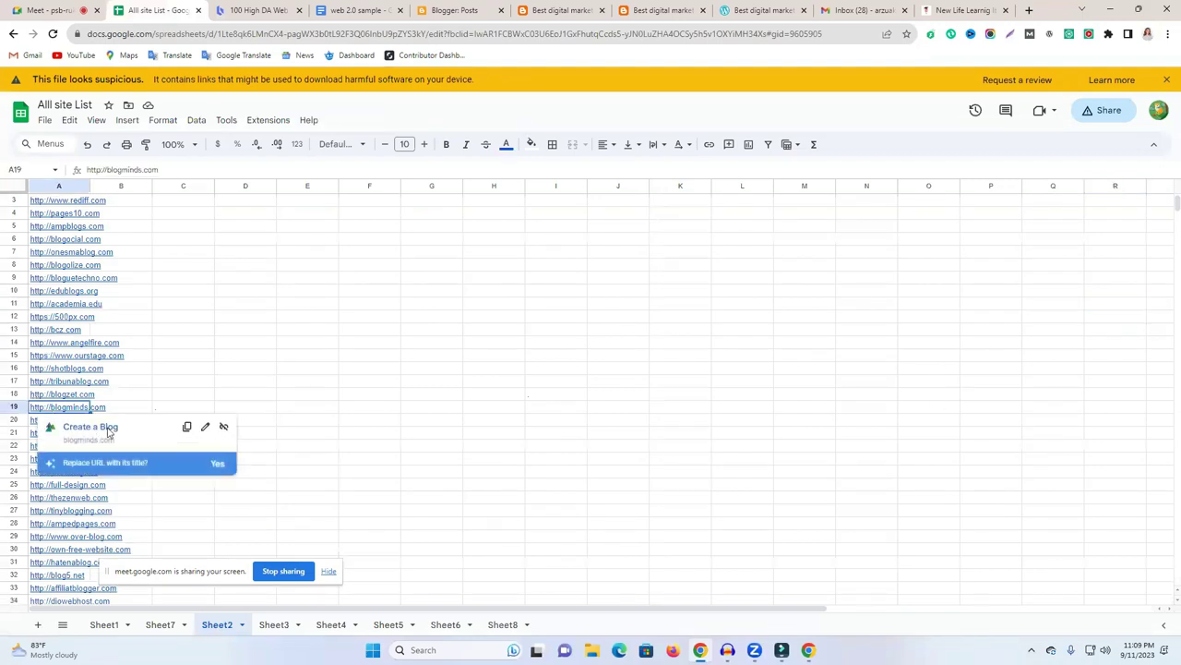
pyautogui.click(105, 426)
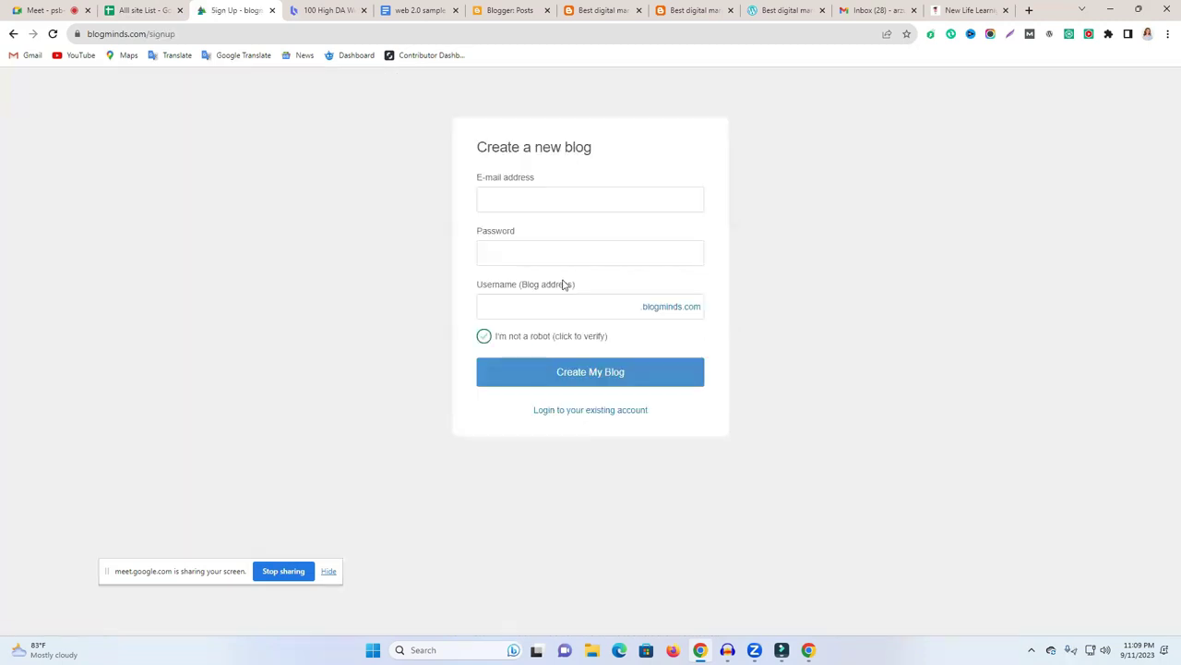
# Look up the account e-mail in Gmail and move the Blogminds signup tab to the end.
pyautogui.click(539, 200)
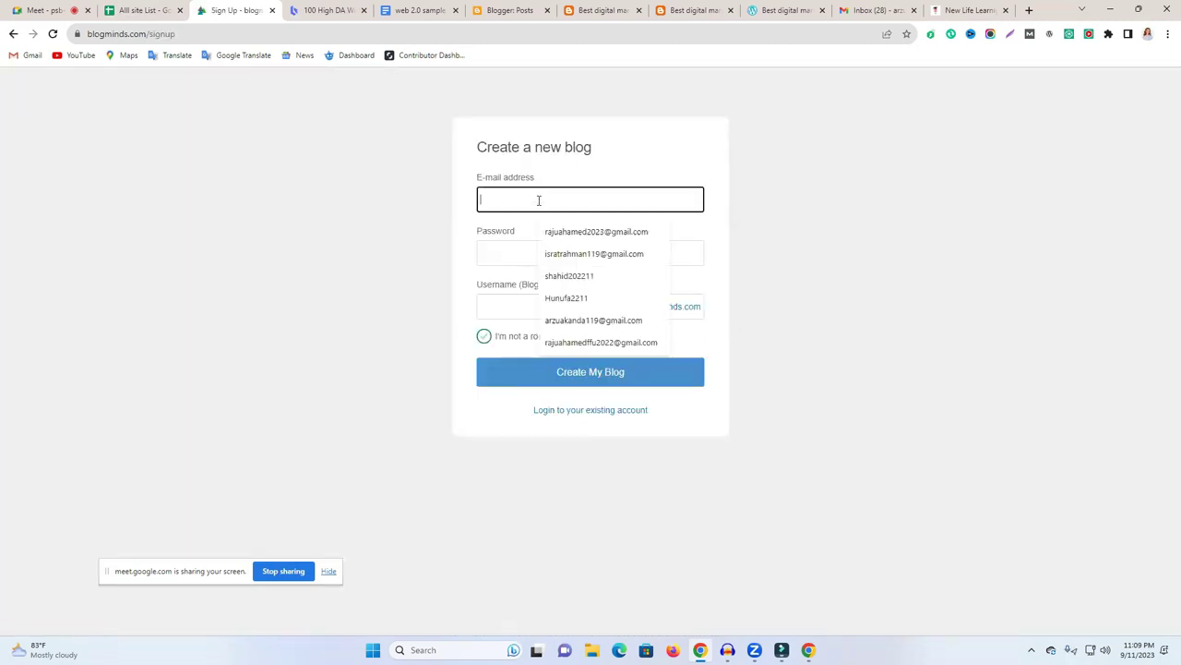
pyautogui.click(877, 10)
pyautogui.click(1160, 87)
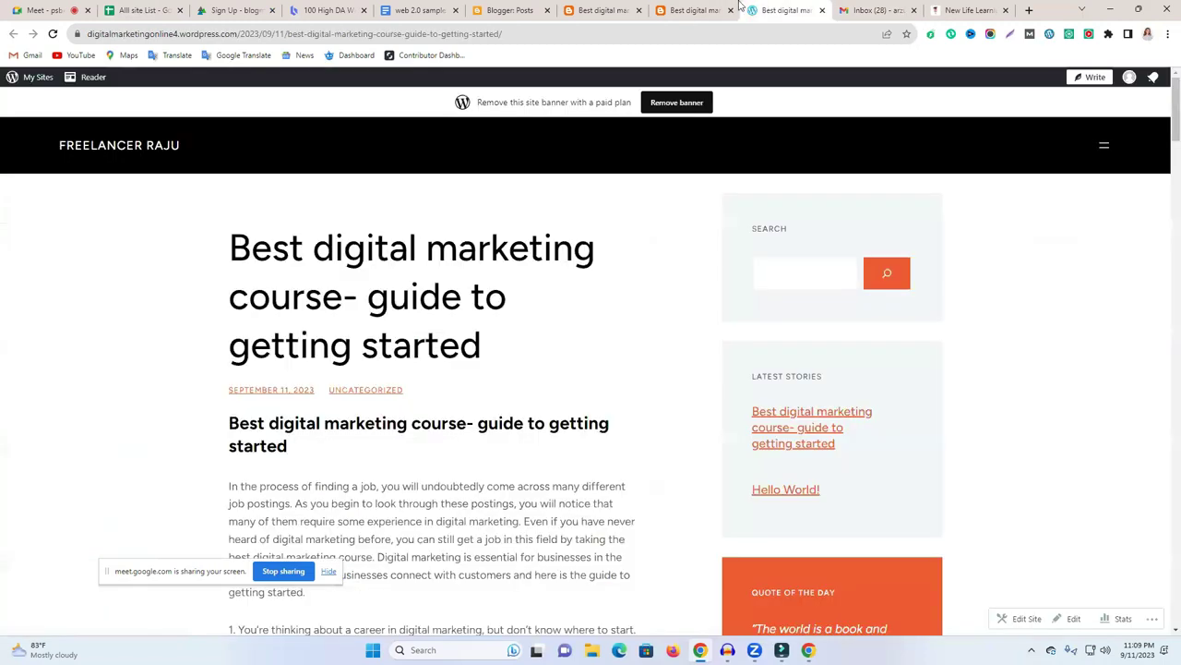
pyautogui.click(783, 10)
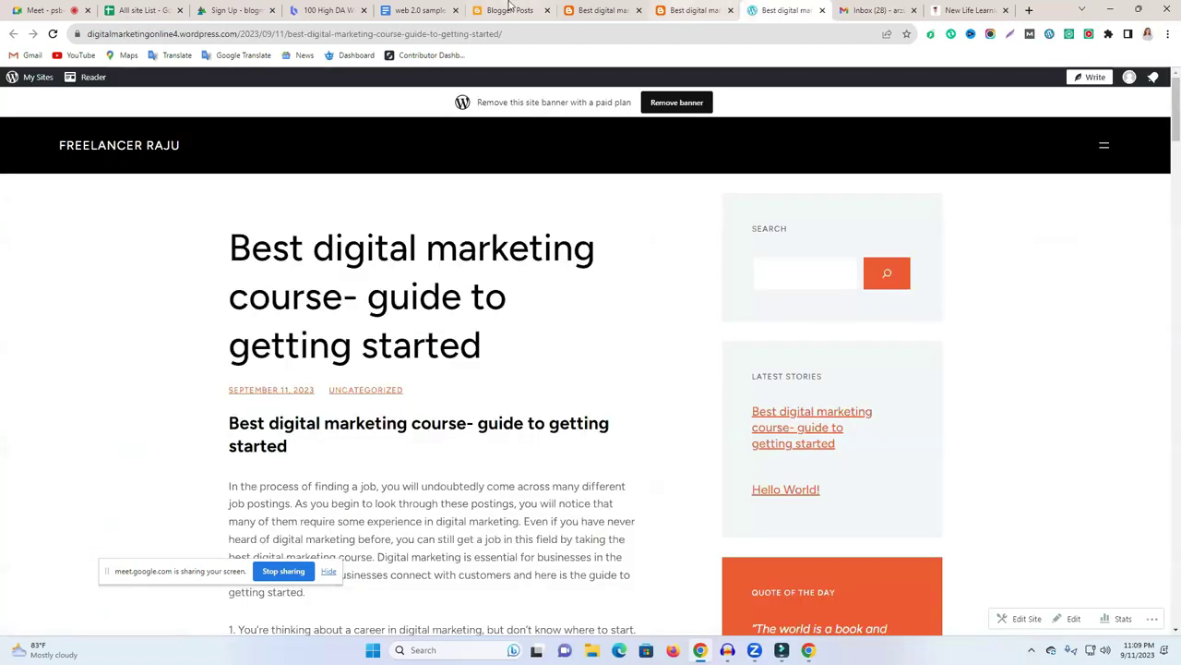
pyautogui.click(976, 8)
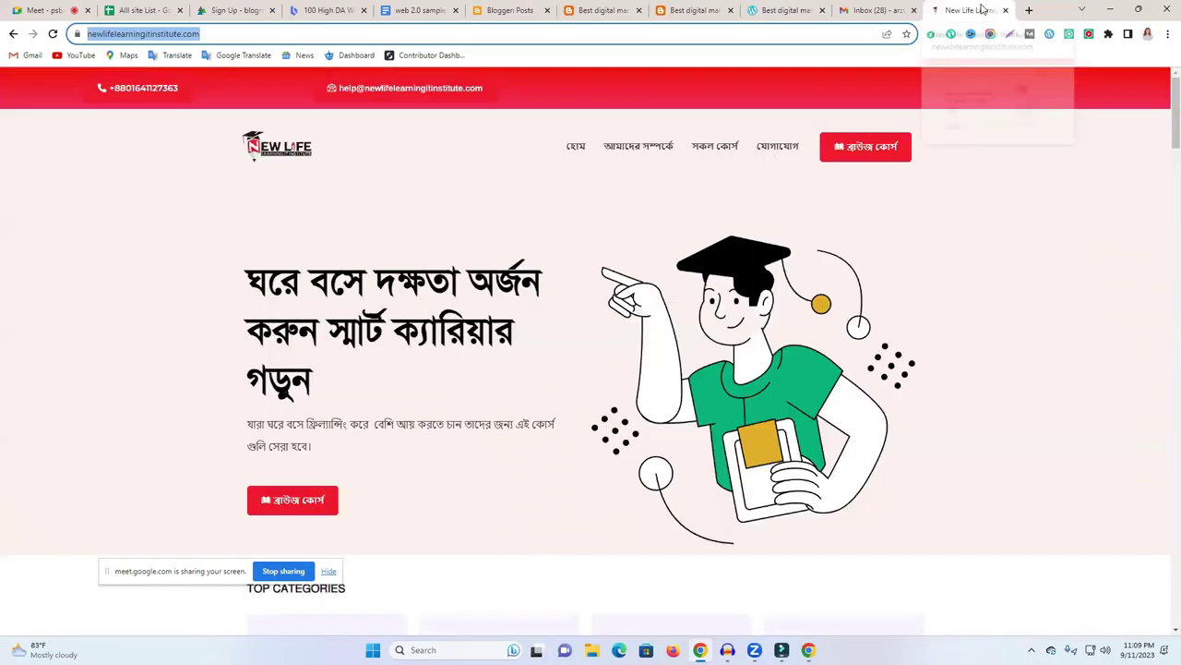
pyautogui.click(487, 8)
pyautogui.click(609, 10)
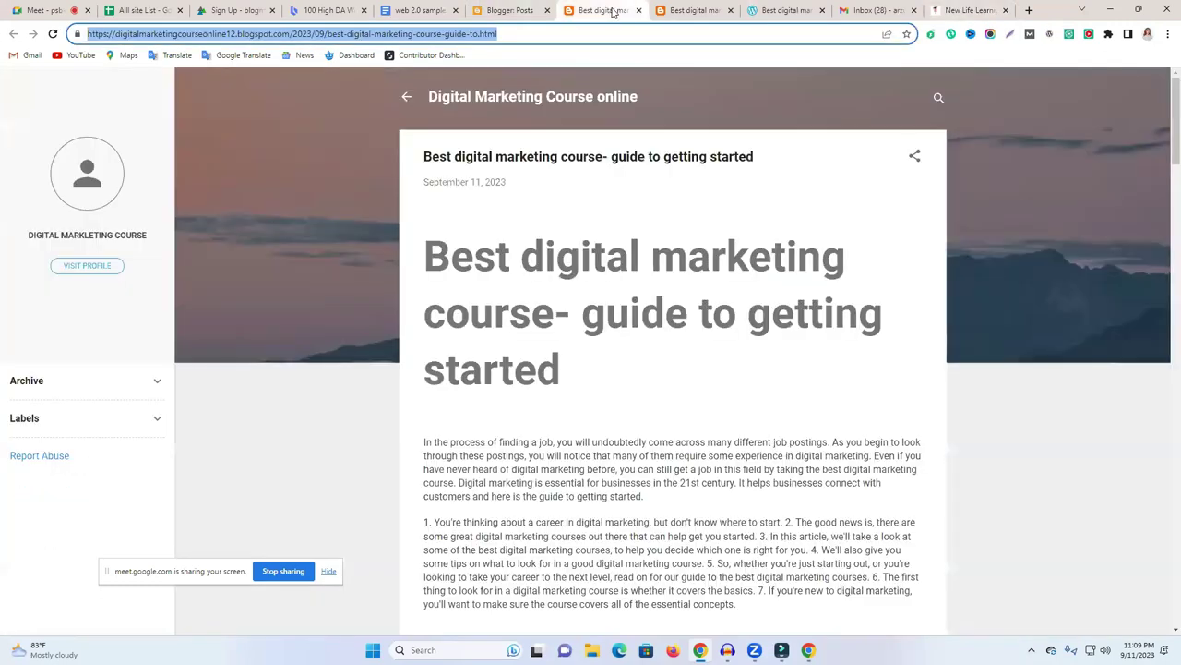
pyautogui.click(676, 10)
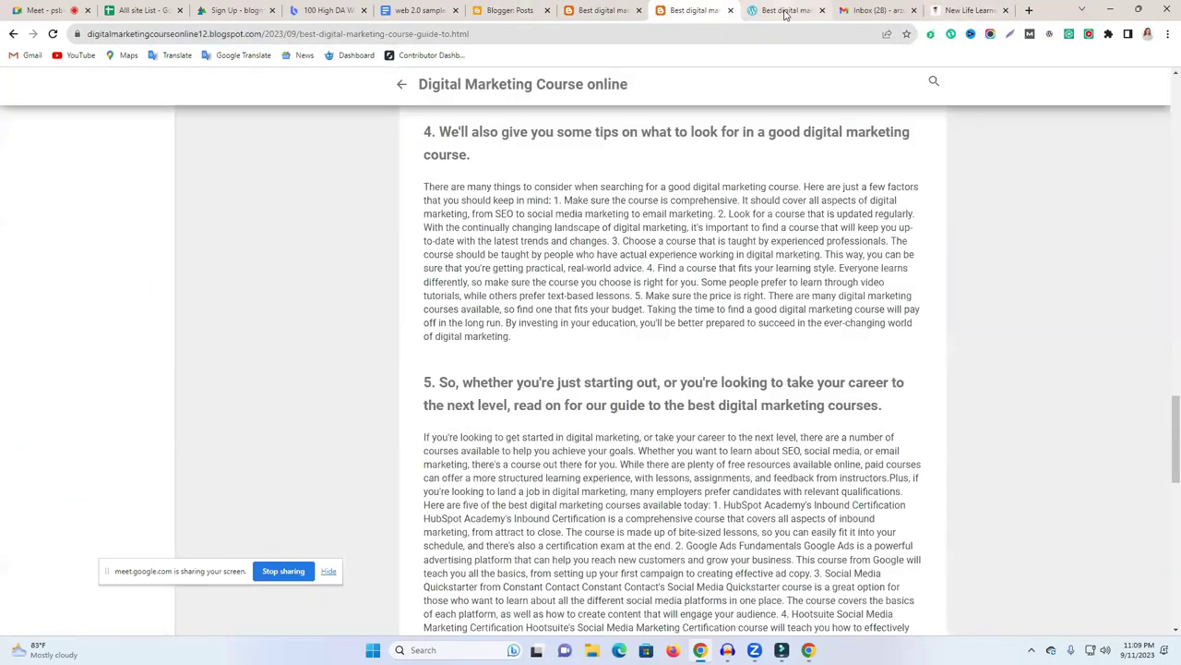
pyautogui.click(782, 10)
pyautogui.moveTo(238, 7); pyautogui.dragTo(945, 15)
# Fill the signup form with the account e-mail, a password and blog address 'raju119'.
pyautogui.click(552, 186)
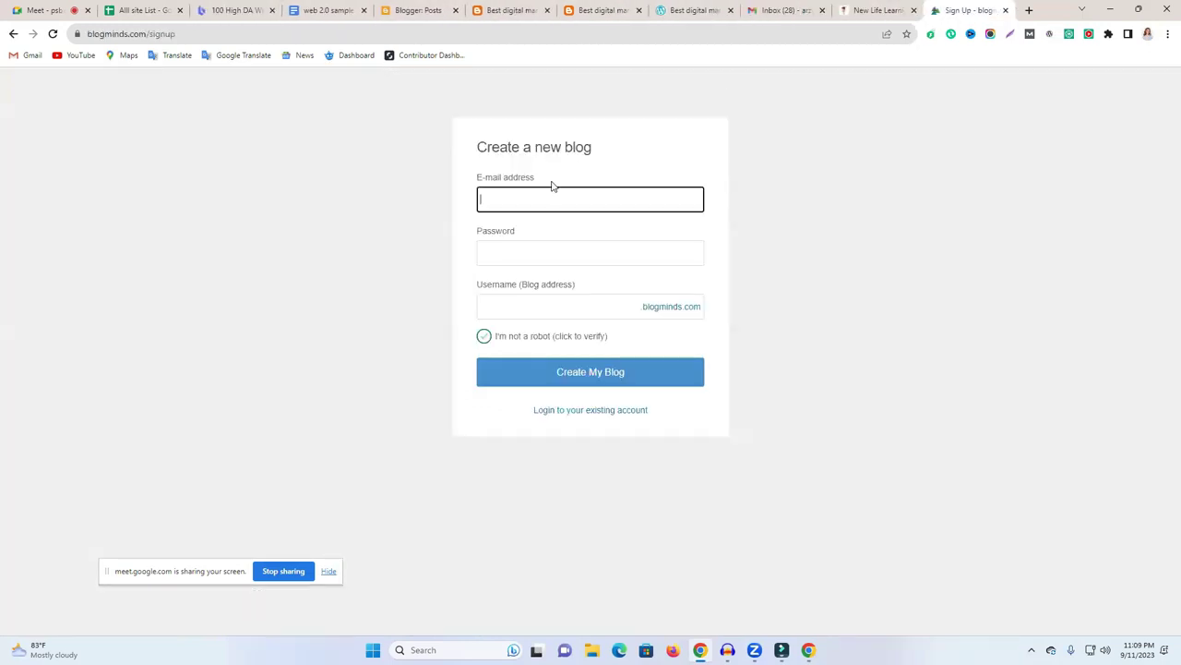
pyautogui.hotkey('ctrl', 'v')
pyautogui.click(504, 255)
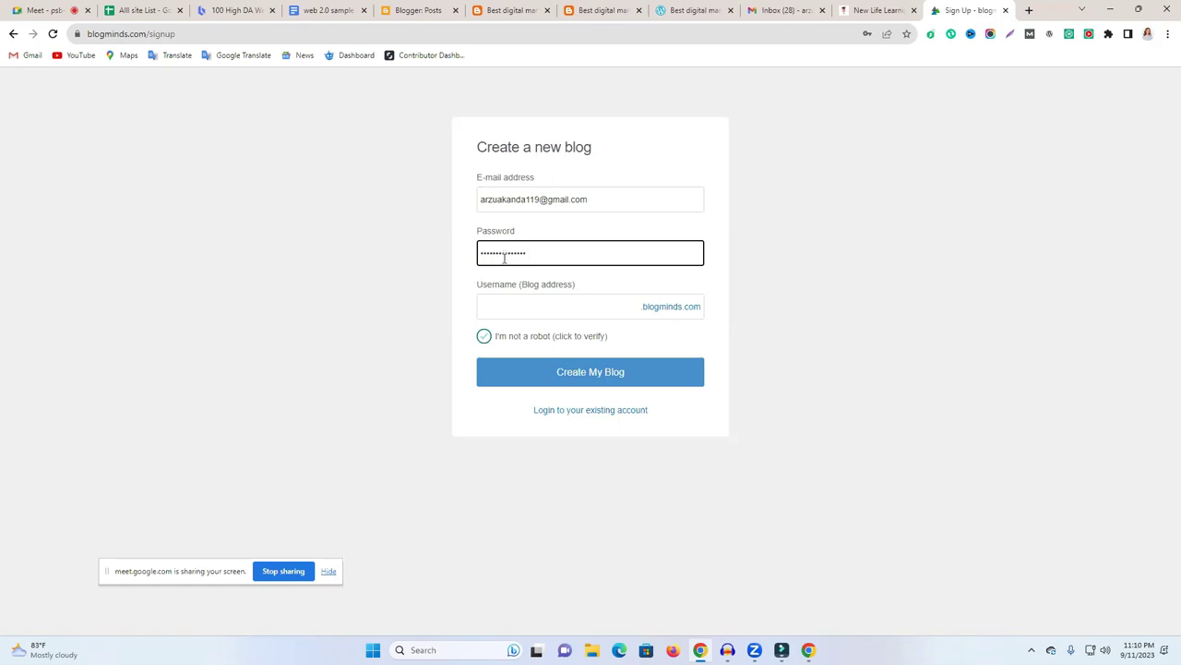
pyautogui.click(511, 310)
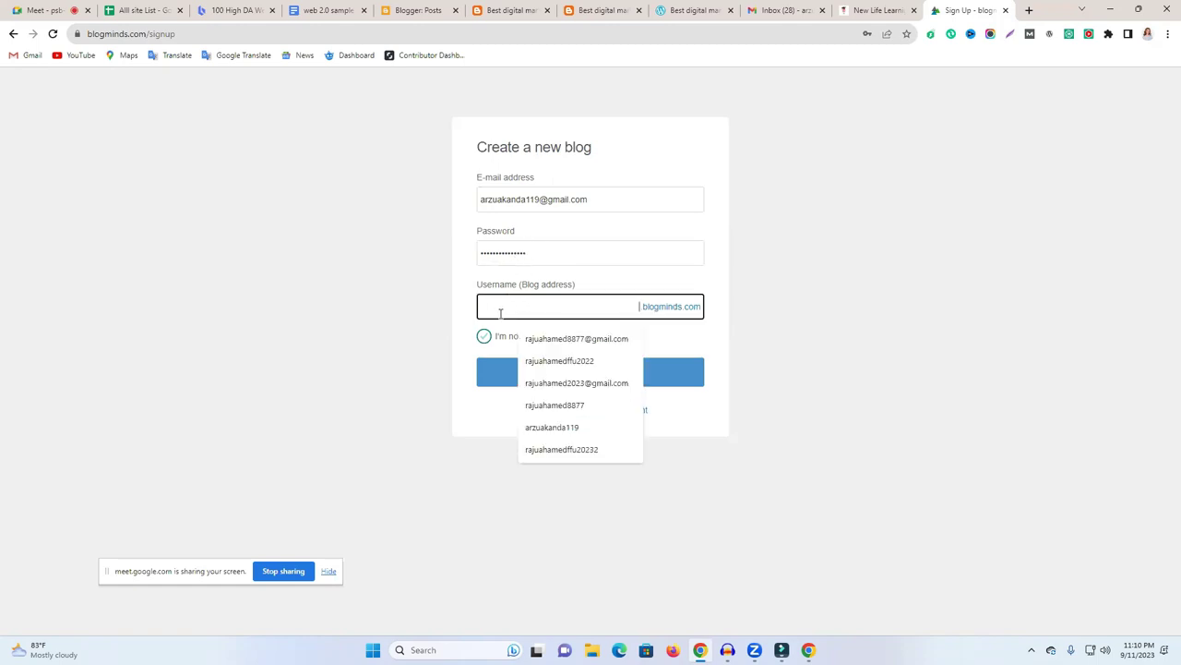
pyautogui.write('raju1')
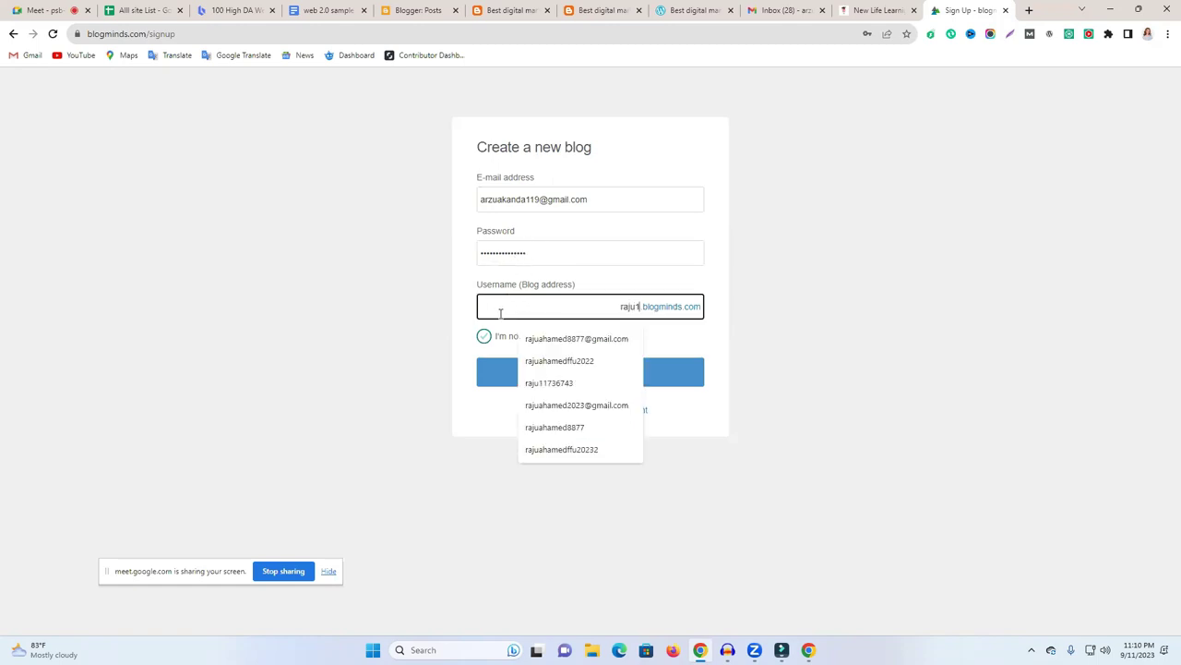
pyautogui.write('19')
pyautogui.click(672, 343)
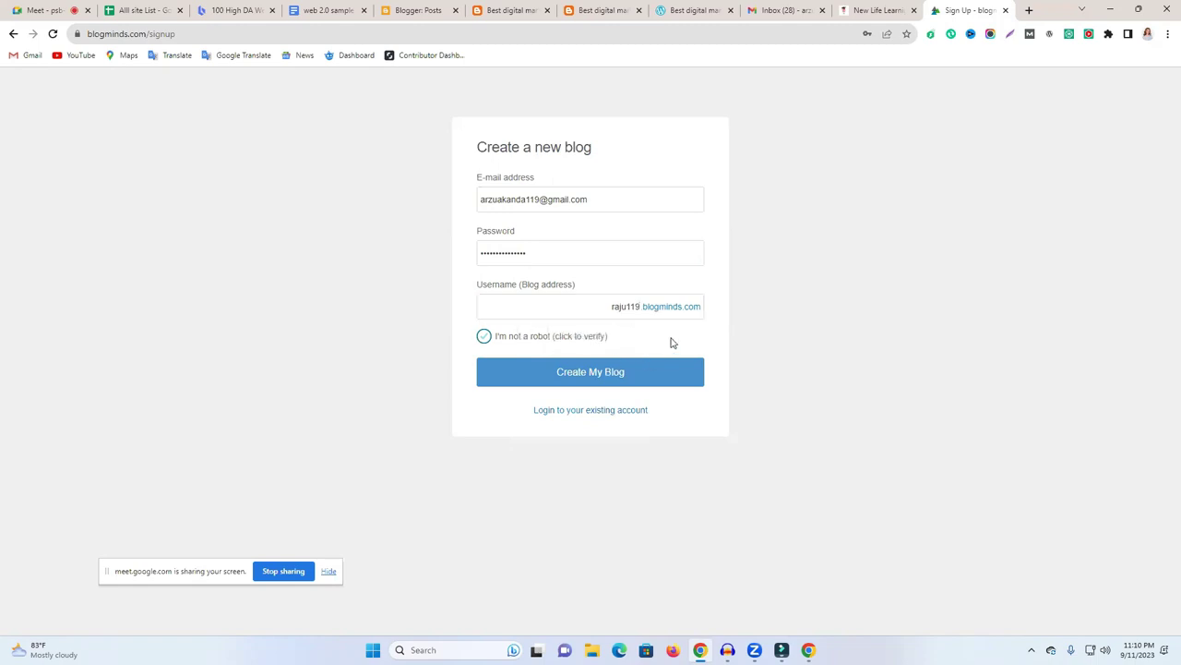
# Pass the captcha by picking the fruit basket, strawberries, apple and pear pictures, then create the blog.
pyautogui.click(483, 336)
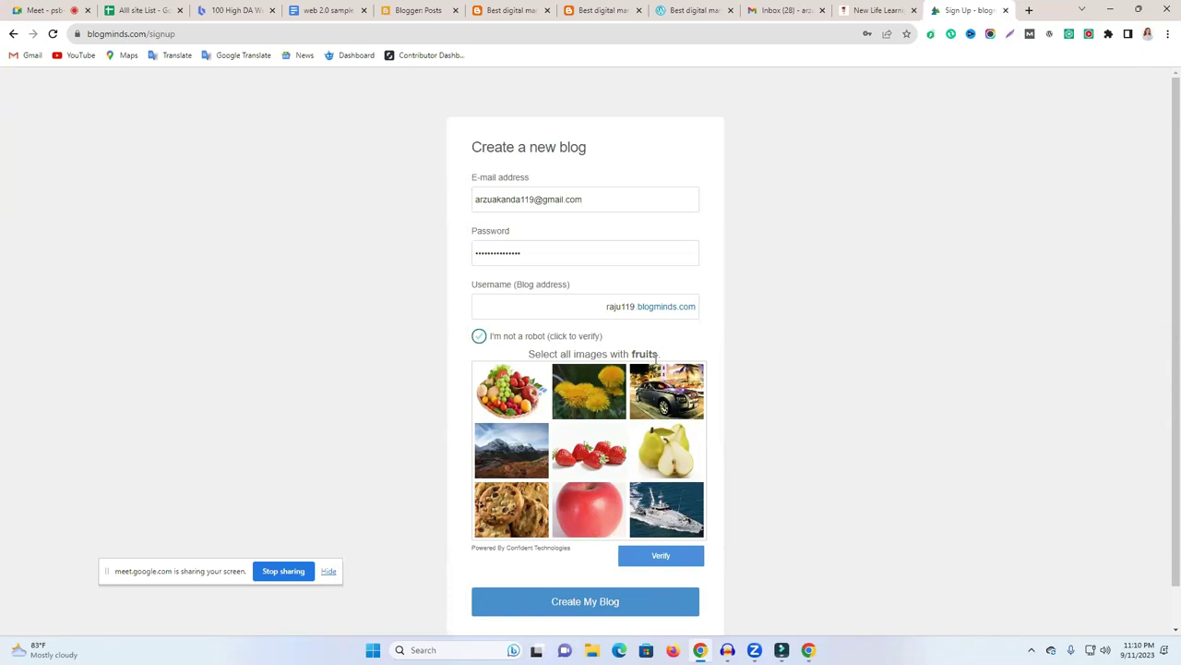
pyautogui.click(515, 402)
pyautogui.click(588, 449)
pyautogui.click(595, 520)
pyautogui.click(666, 466)
pyautogui.click(661, 557)
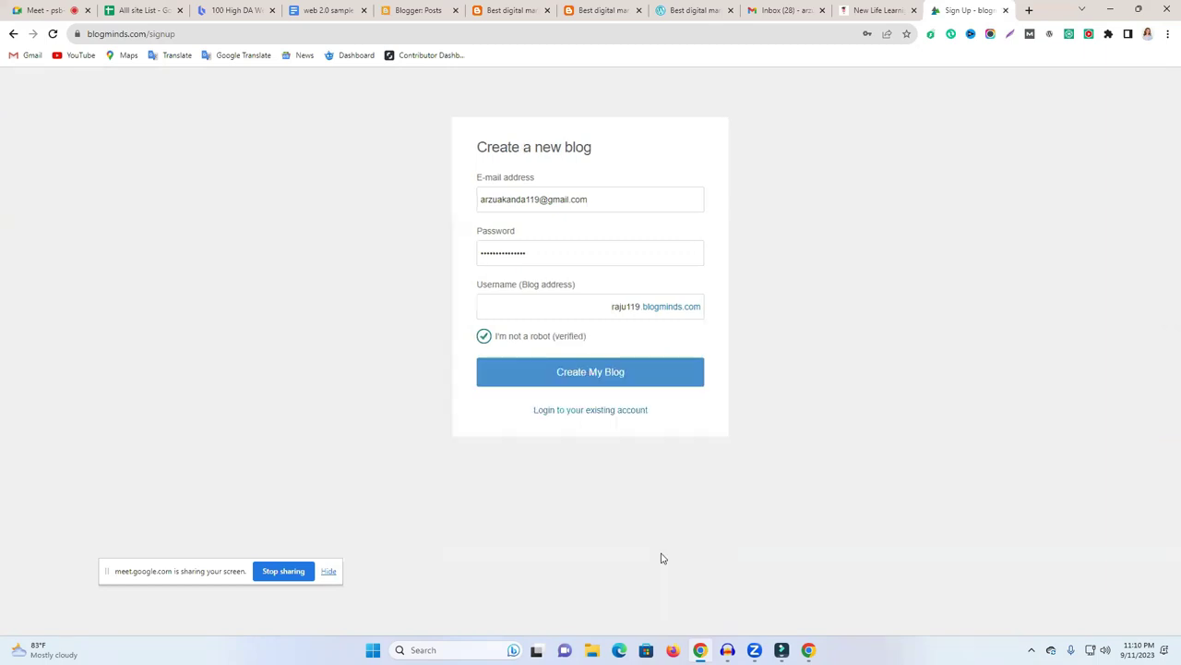
pyautogui.click(669, 371)
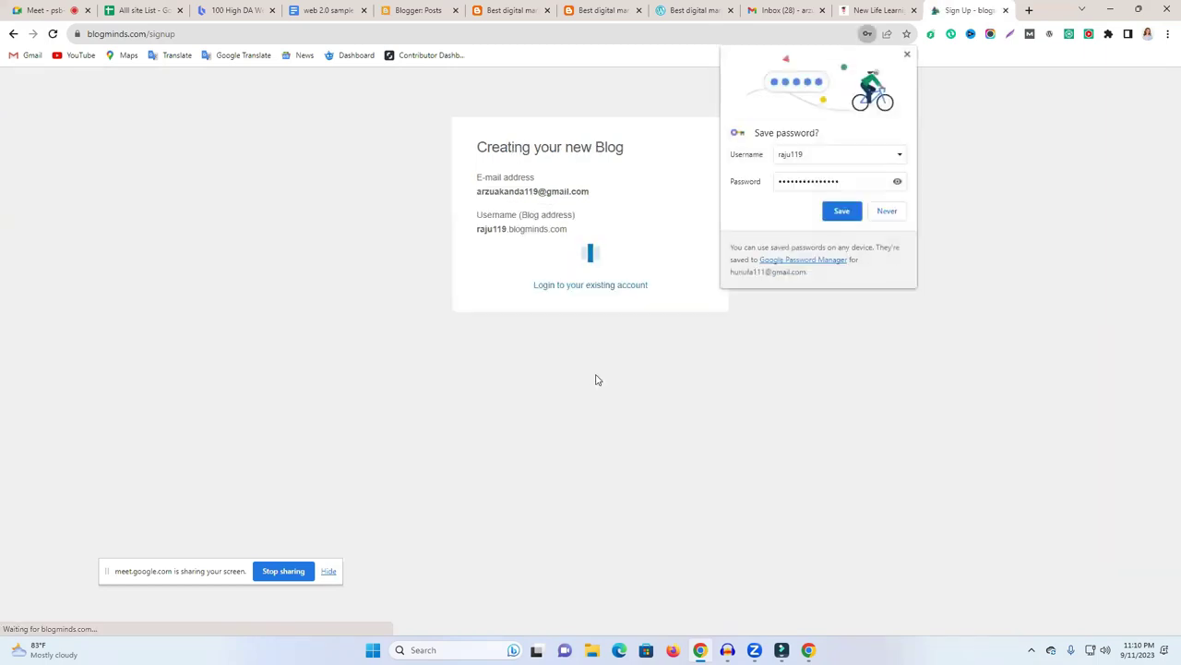
# Save the blog password, open the new blog's live site in a new tab, and check its blogminds address.
pyautogui.click(839, 210)
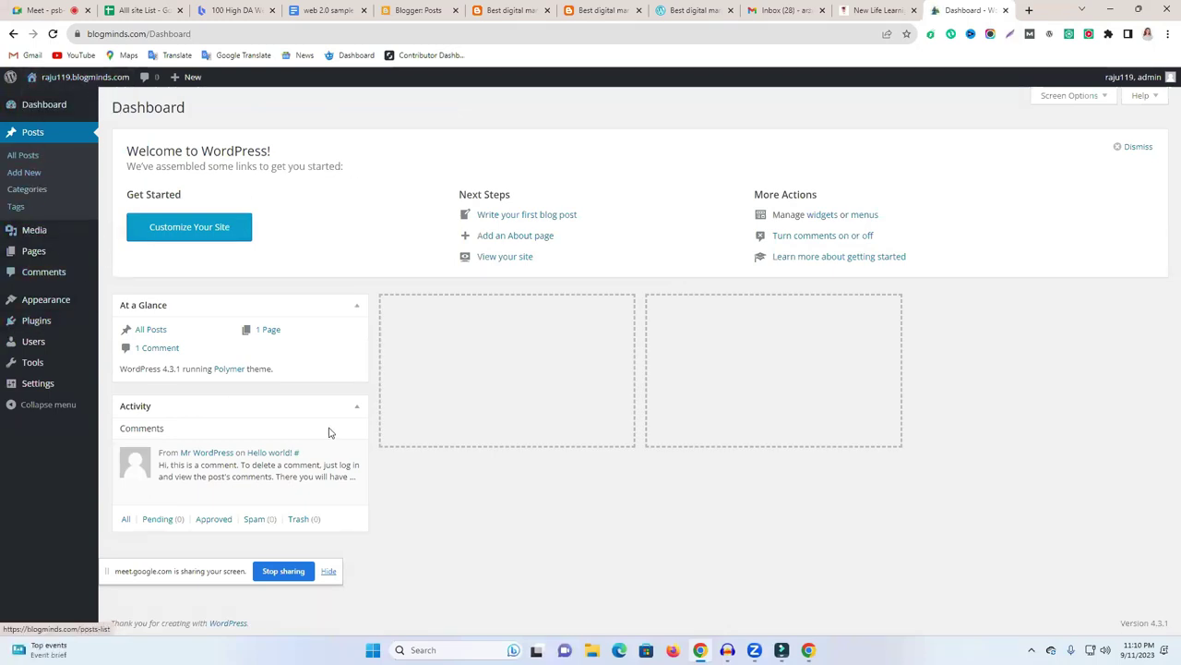
pyautogui.rightClick(58, 103)
pyautogui.click(71, 110)
pyautogui.click(969, 11)
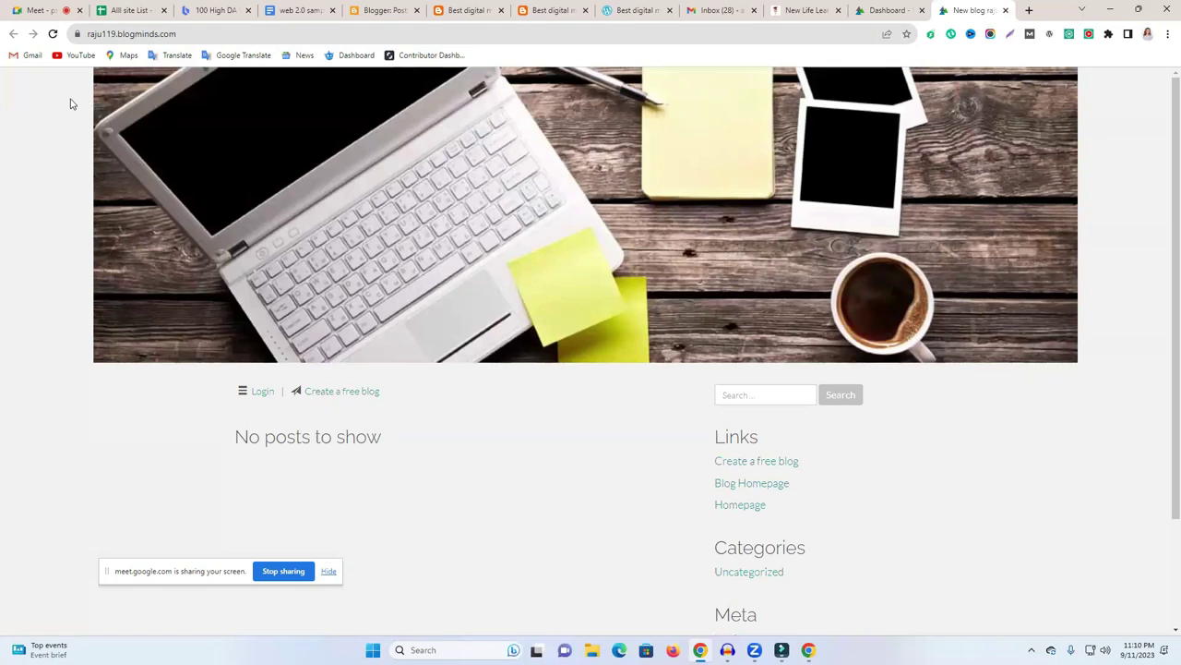
pyautogui.click(184, 35)
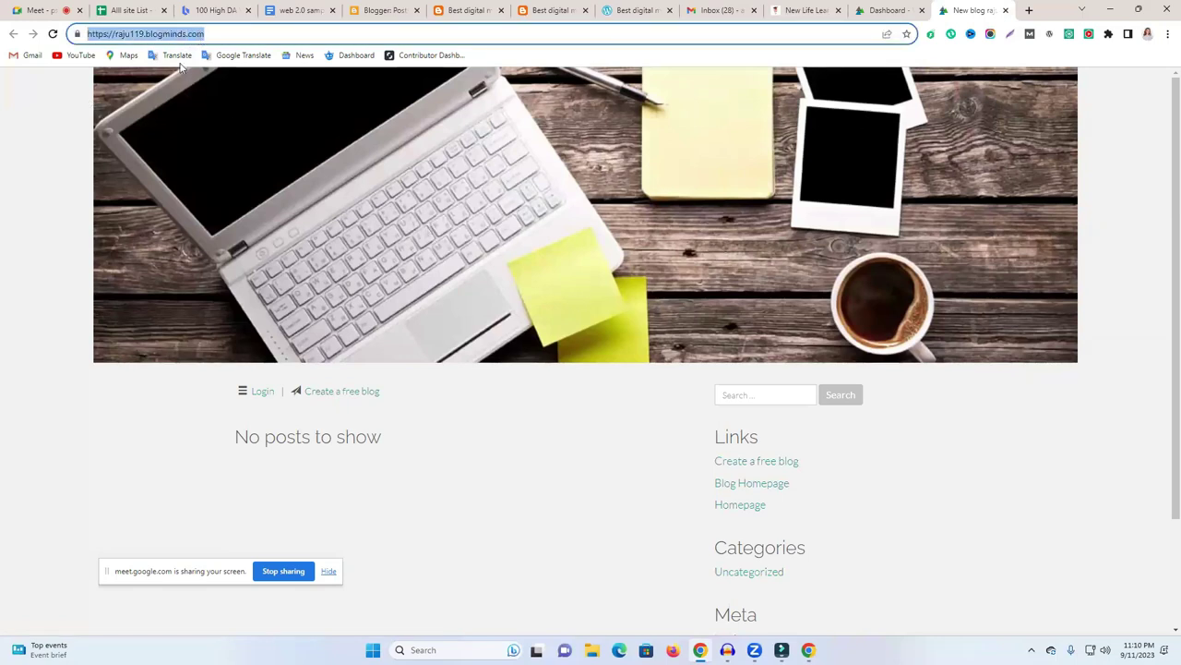
pyautogui.click(41, 151)
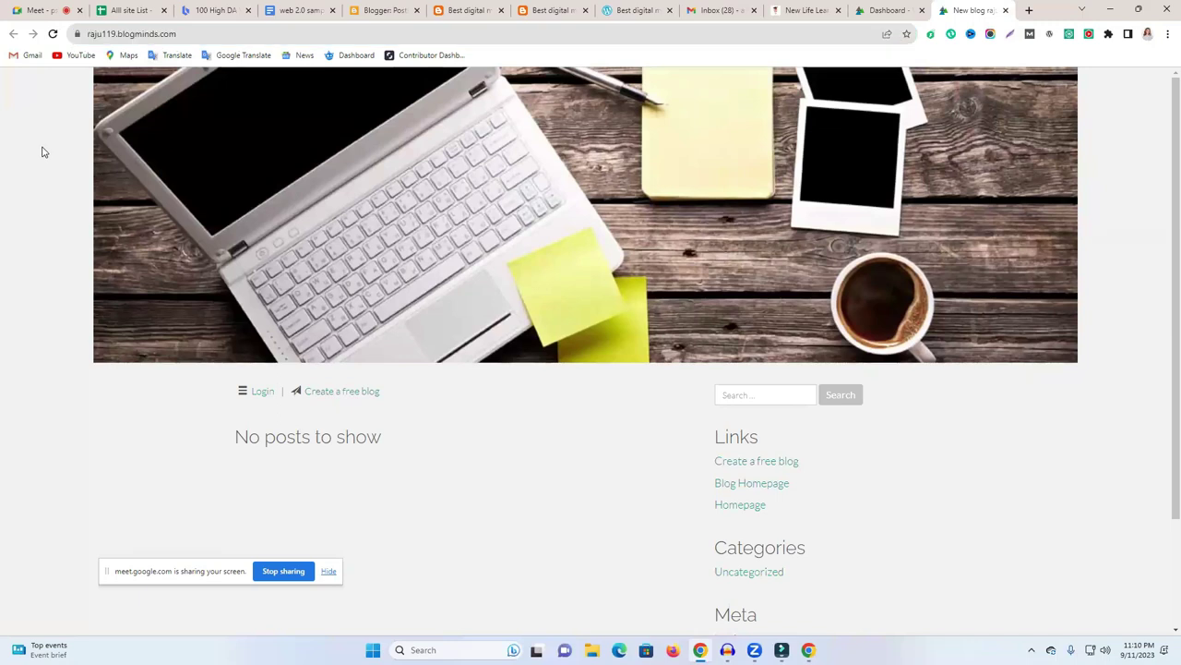
pyautogui.doubleClick(137, 34)
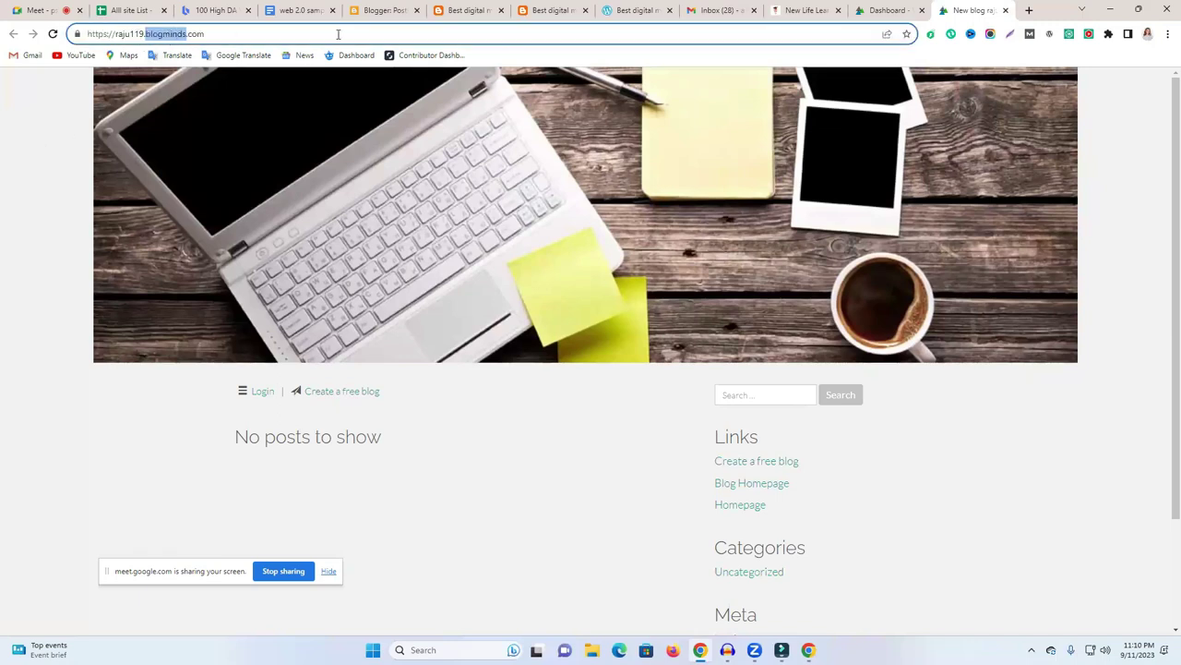
pyautogui.click(886, 10)
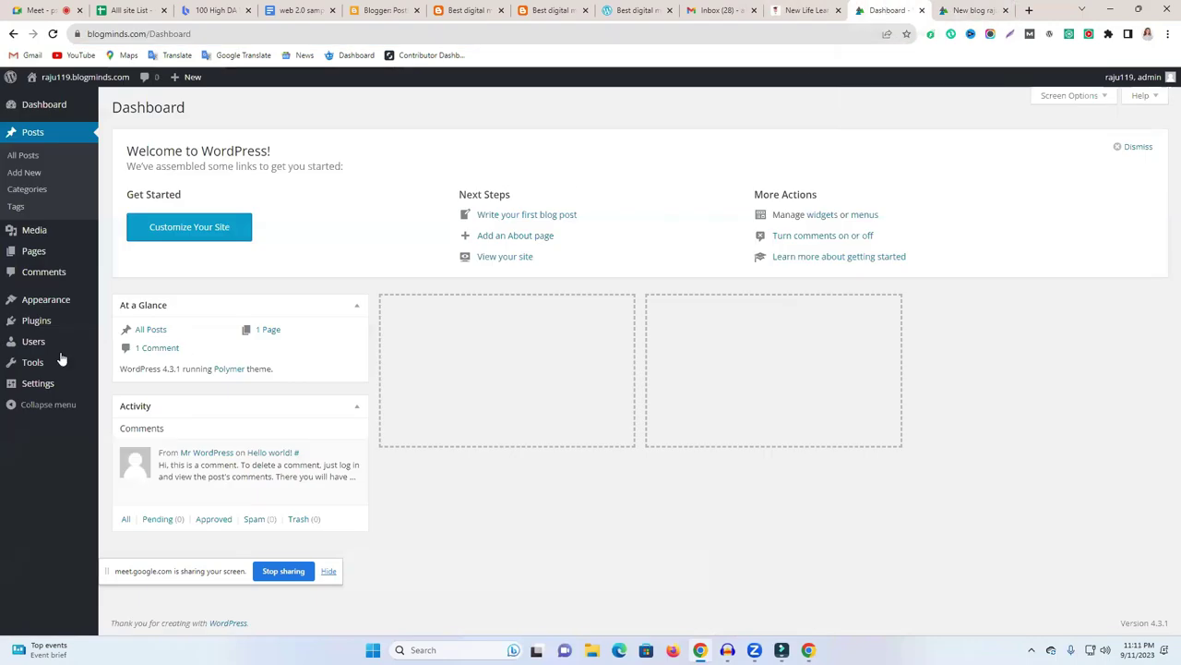
pyautogui.click(48, 302)
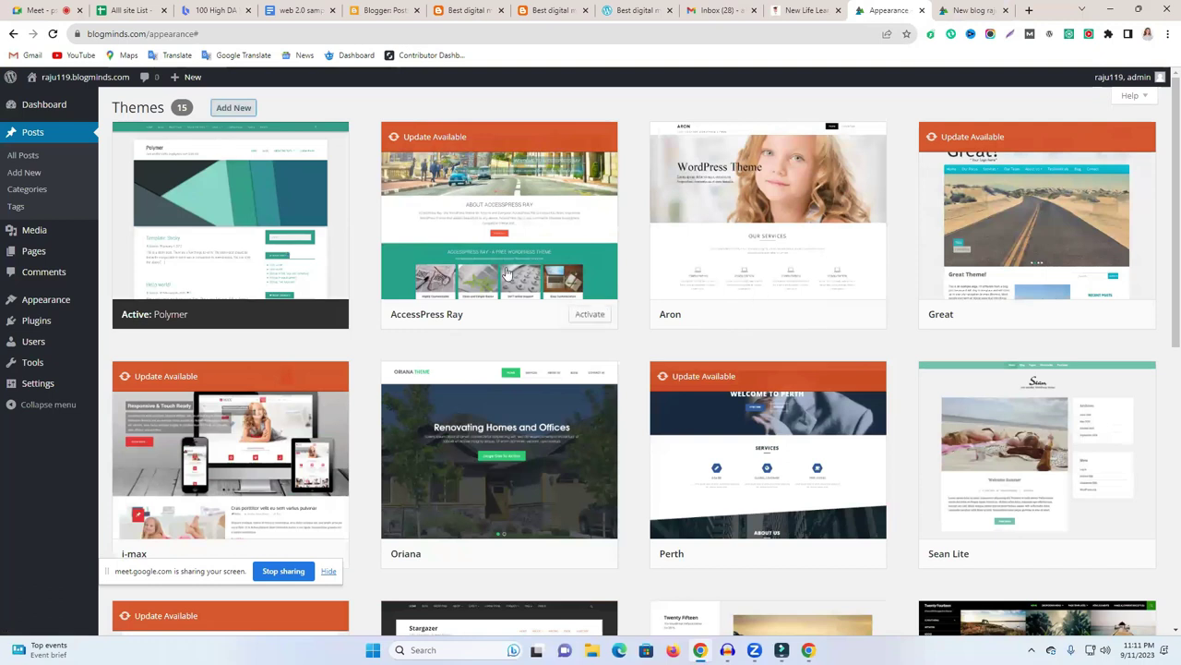
# Activate the Sean Lite theme, check the homepage, then activate the Aron theme.
pyautogui.scroll(-1, 409, 332)
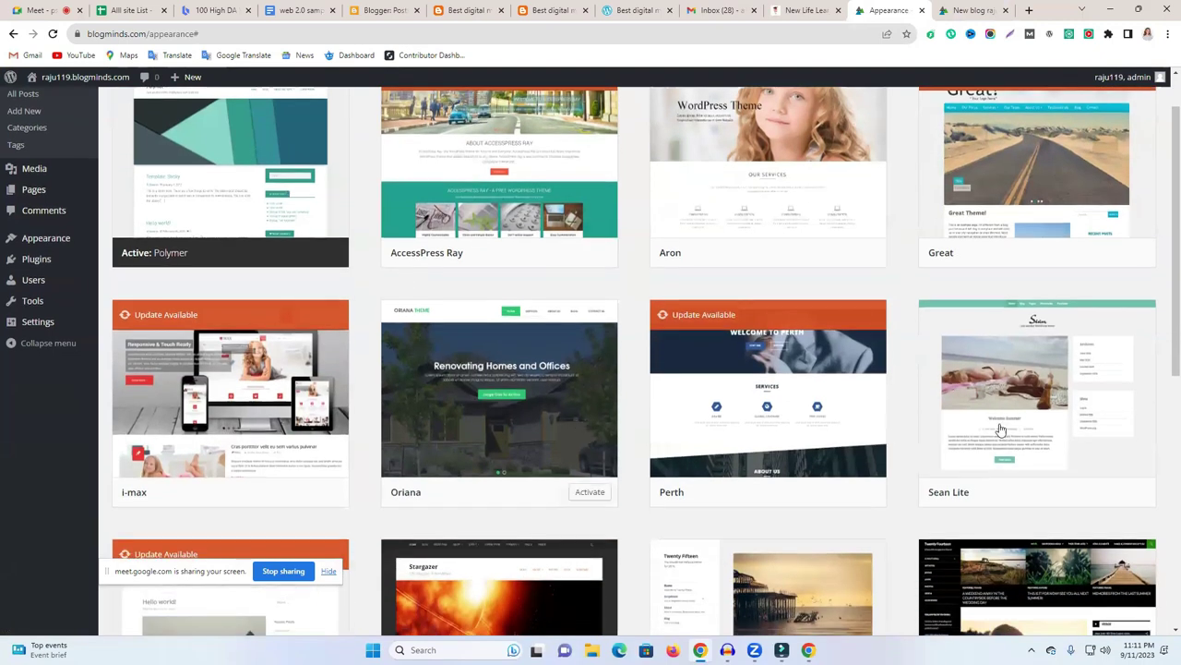
pyautogui.scroll(1, 1130, 498)
pyautogui.click(1124, 554)
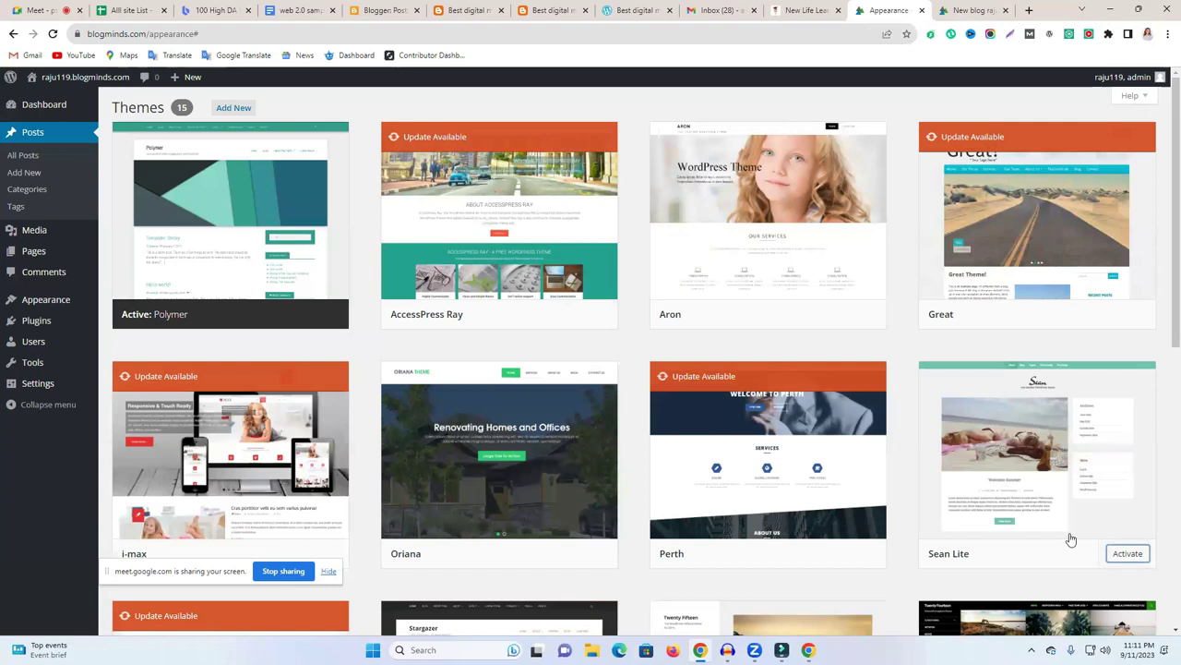
pyautogui.click(977, 8)
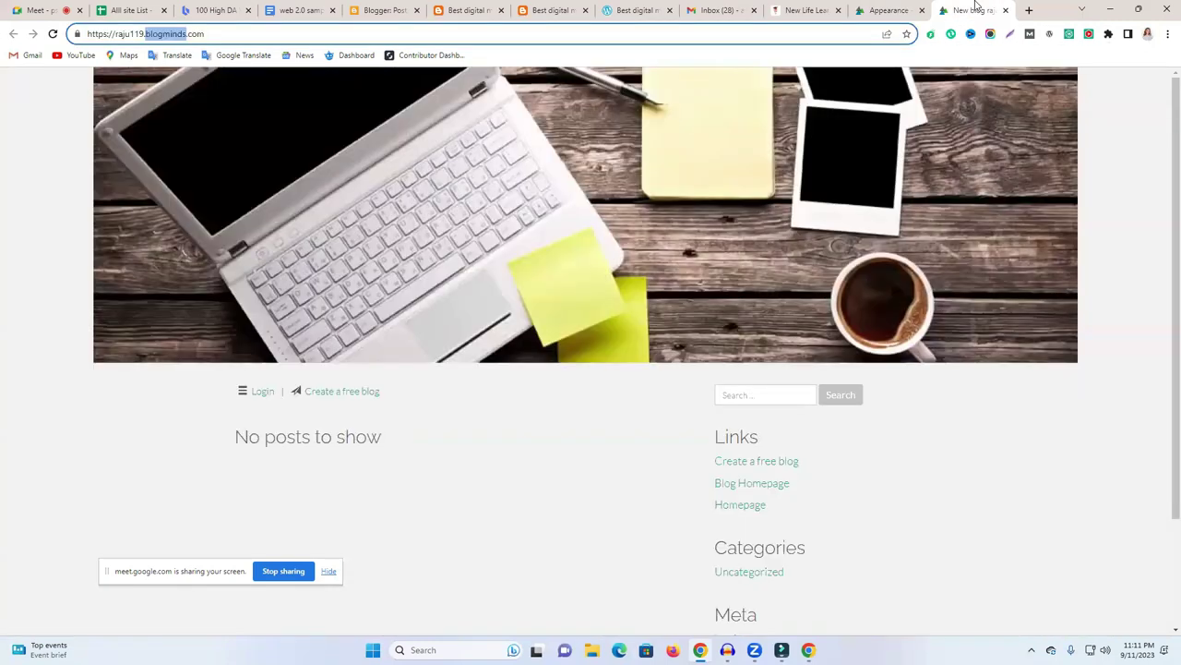
pyautogui.click(877, 10)
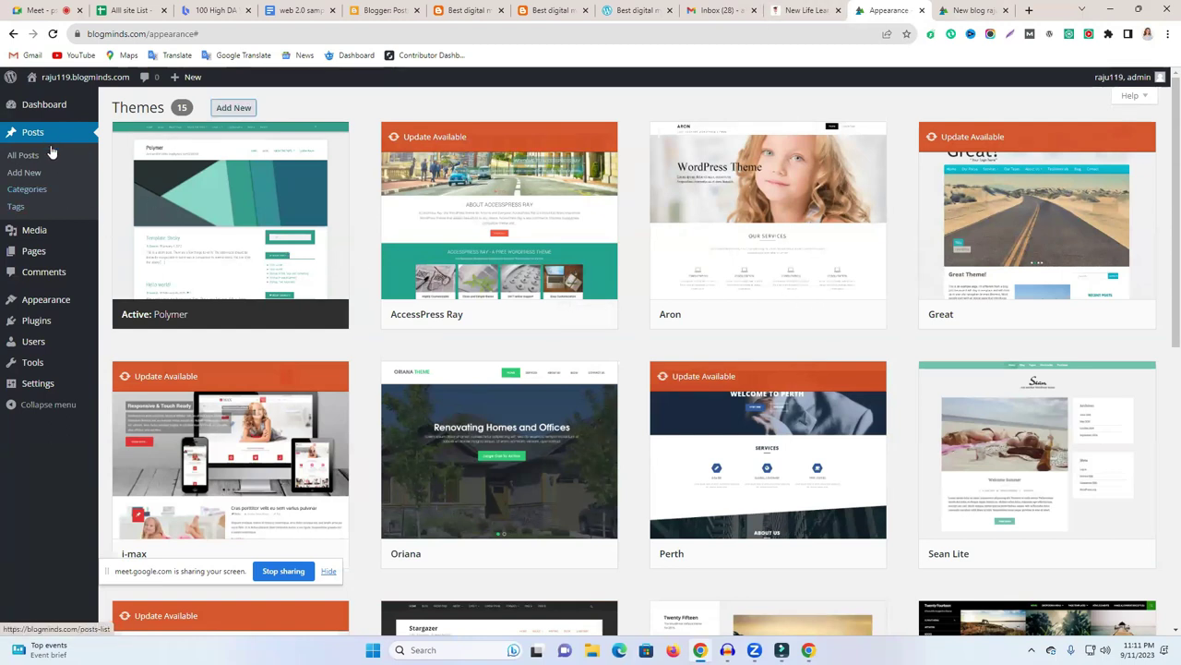
pyautogui.moveTo(40, 305)
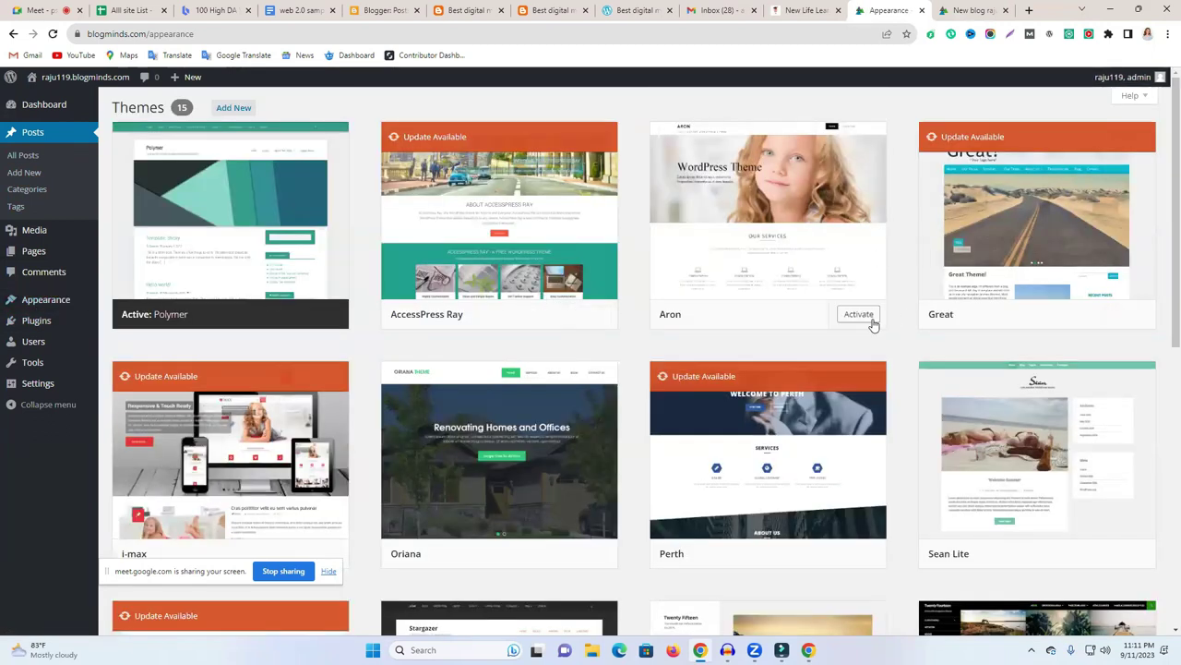
pyautogui.click(861, 316)
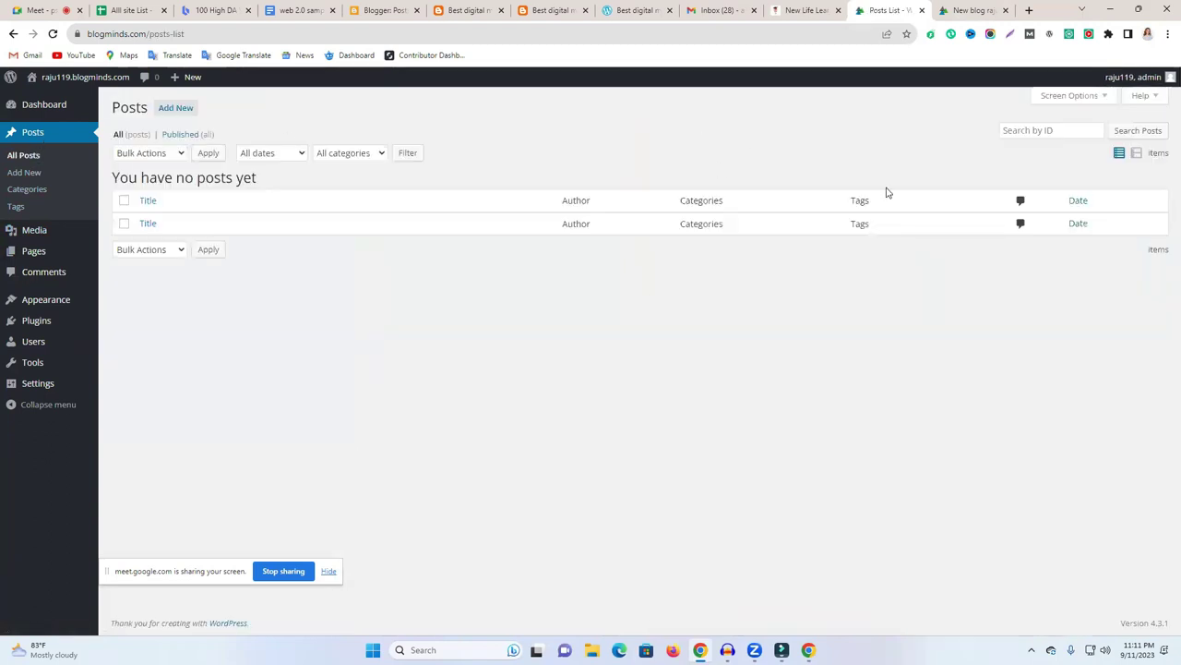
pyautogui.click(172, 109)
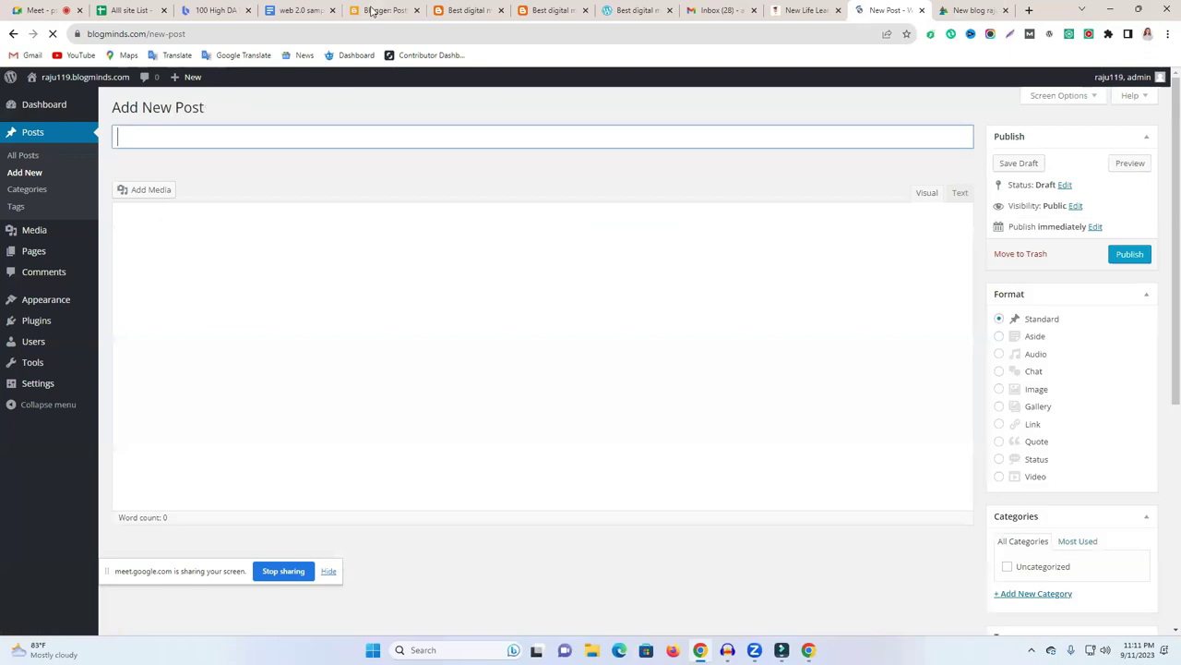
# Copy the digital marketing course article text from the published Blogger post.
pyautogui.click(383, 10)
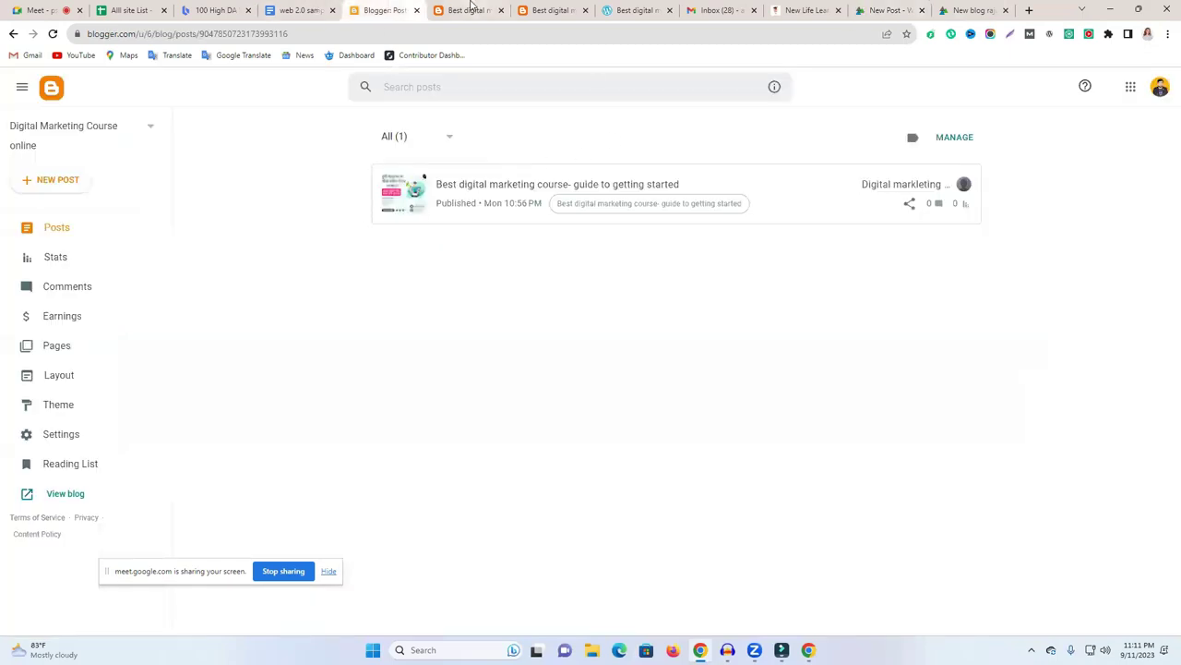
pyautogui.click(467, 10)
pyautogui.moveTo(436, 255); pyautogui.dragTo(666, 527)
pyautogui.scroll(-10, 665, 521)
pyautogui.scroll(-1, 666, 527)
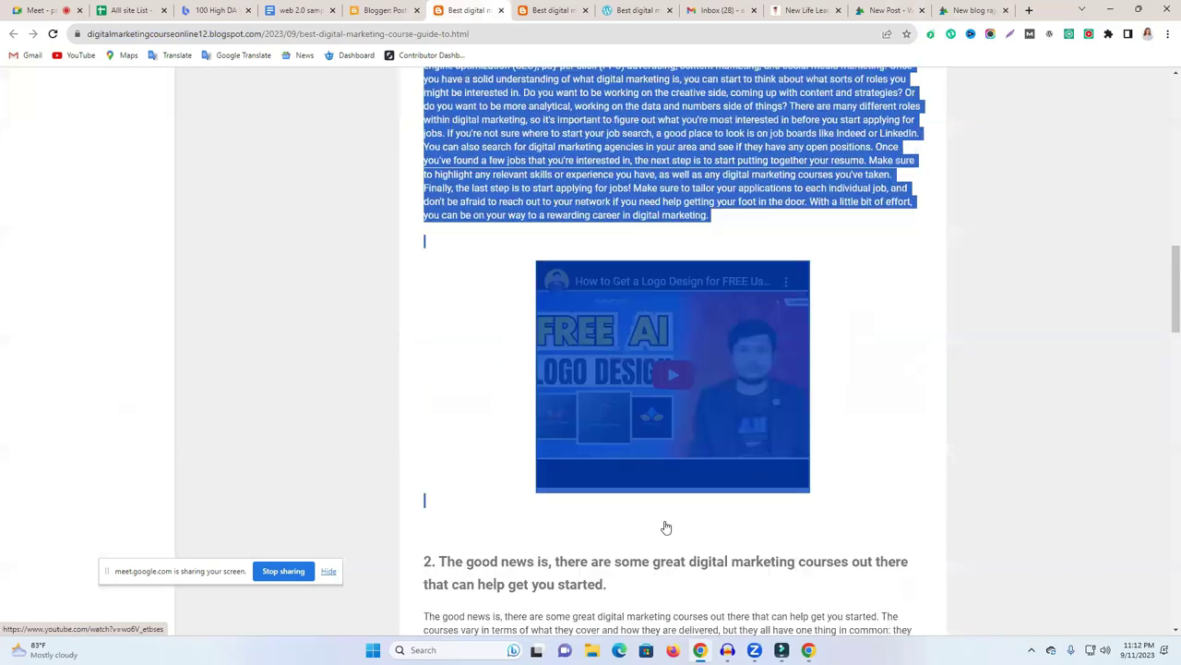
pyautogui.click(883, 356)
pyautogui.click(306, 10)
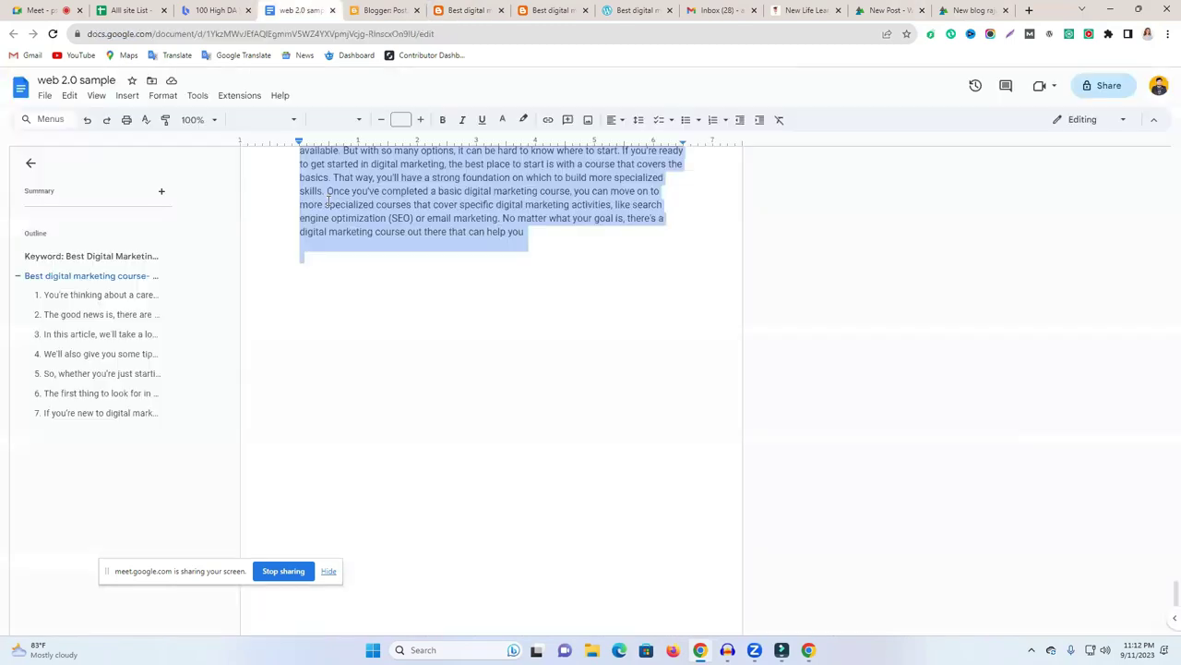
pyautogui.click(969, 10)
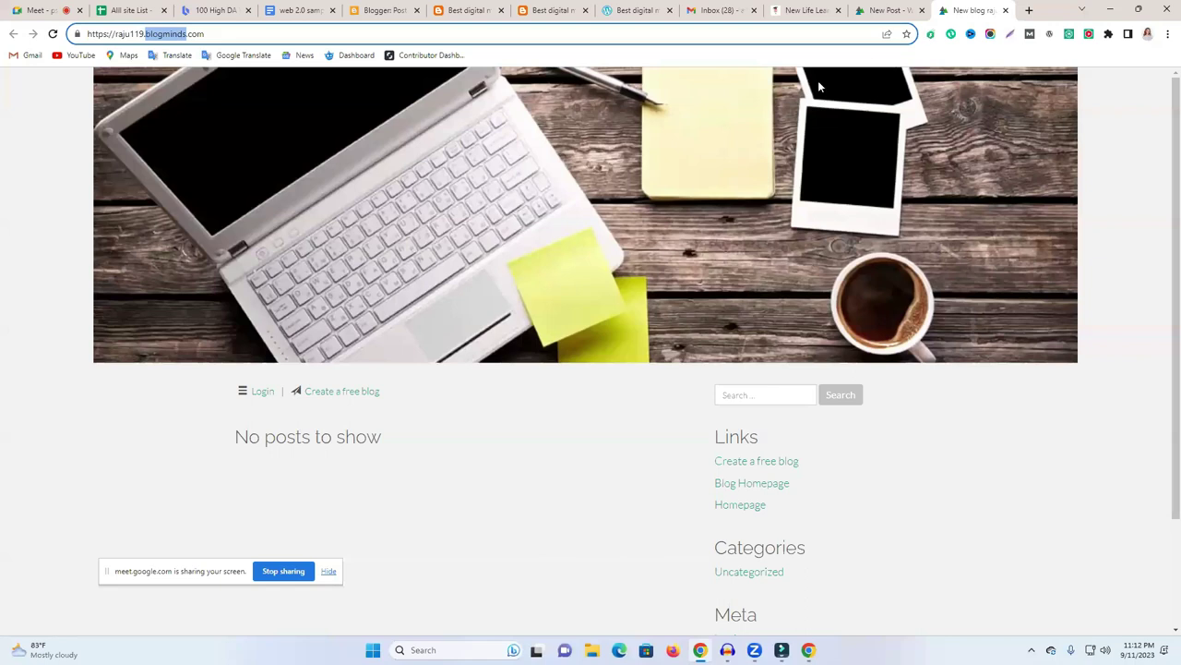
pyautogui.click(859, 10)
# Paste the article into the post body and reuse its main heading as the post title.
pyautogui.click(222, 250)
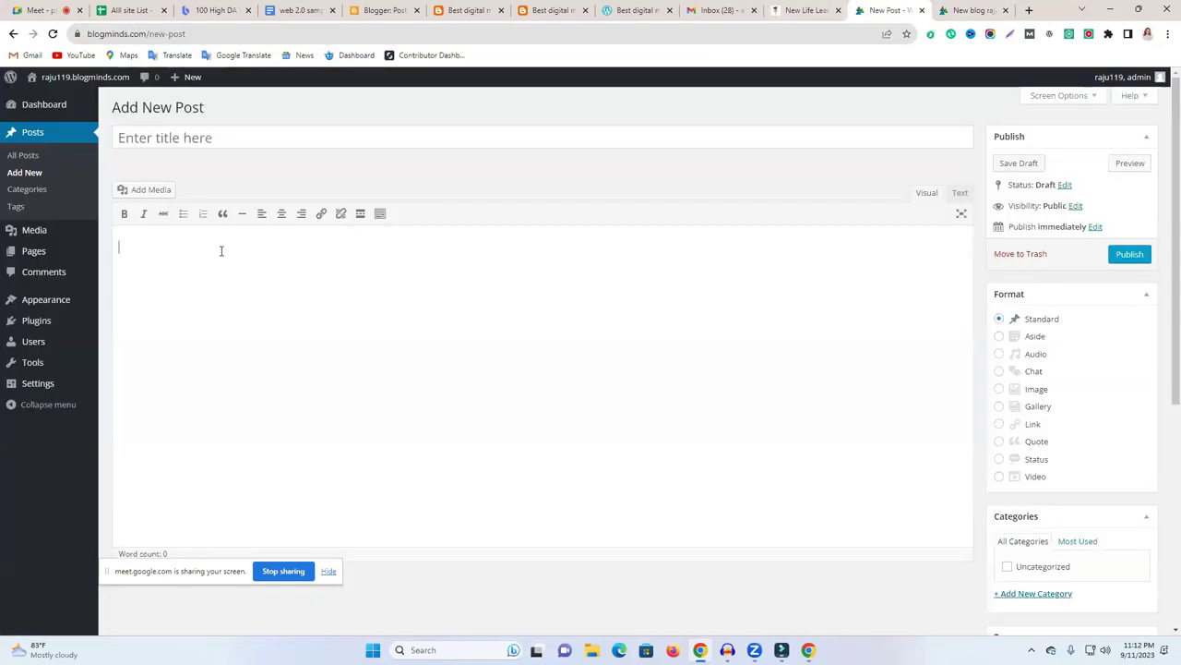
pyautogui.hotkey('ctrl', 'v')
pyautogui.scroll(15, 263, 332)
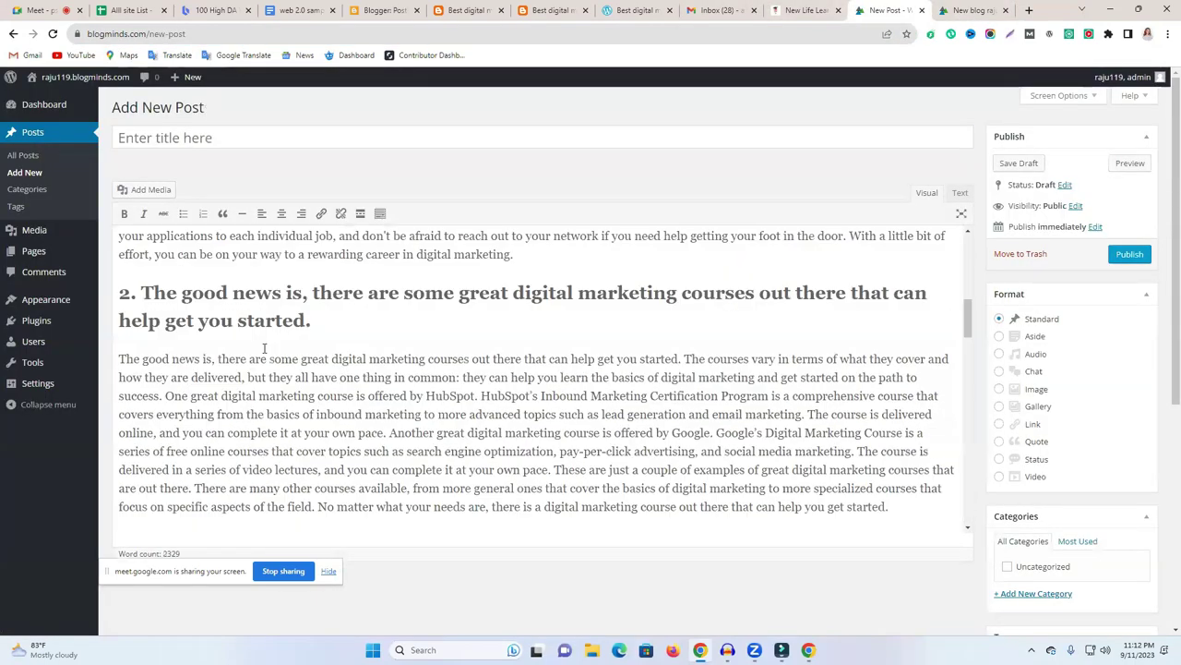
pyautogui.scroll(10, 264, 348)
pyautogui.tripleClick(267, 259)
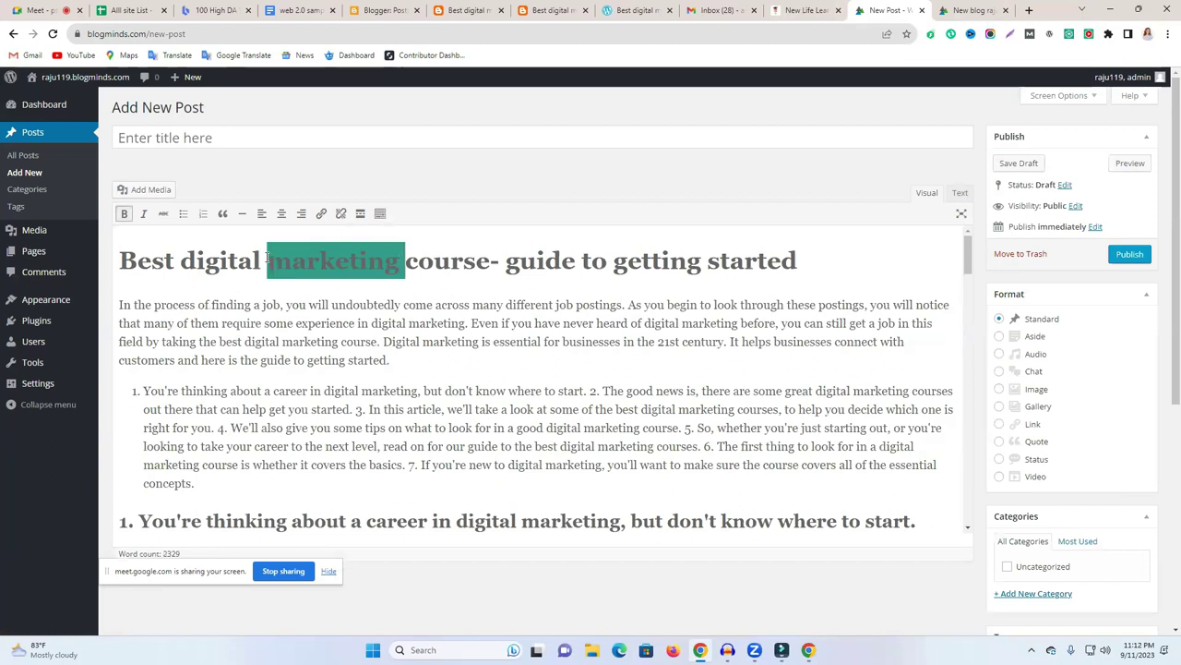
pyautogui.hotkey('ctrl', 'c')
pyautogui.click(269, 138)
pyautogui.hotkey('ctrl', 'v')
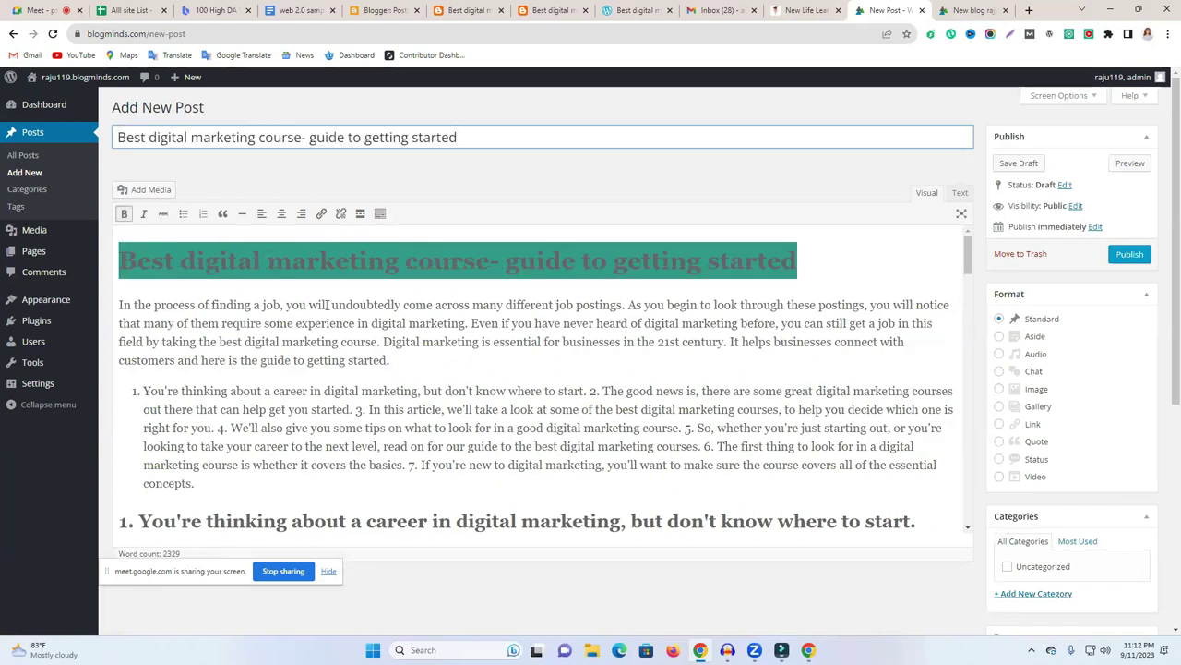
# Select 'digital marketing' at the start of section 1.
pyautogui.click(562, 357)
pyautogui.scroll(-4, 535, 370)
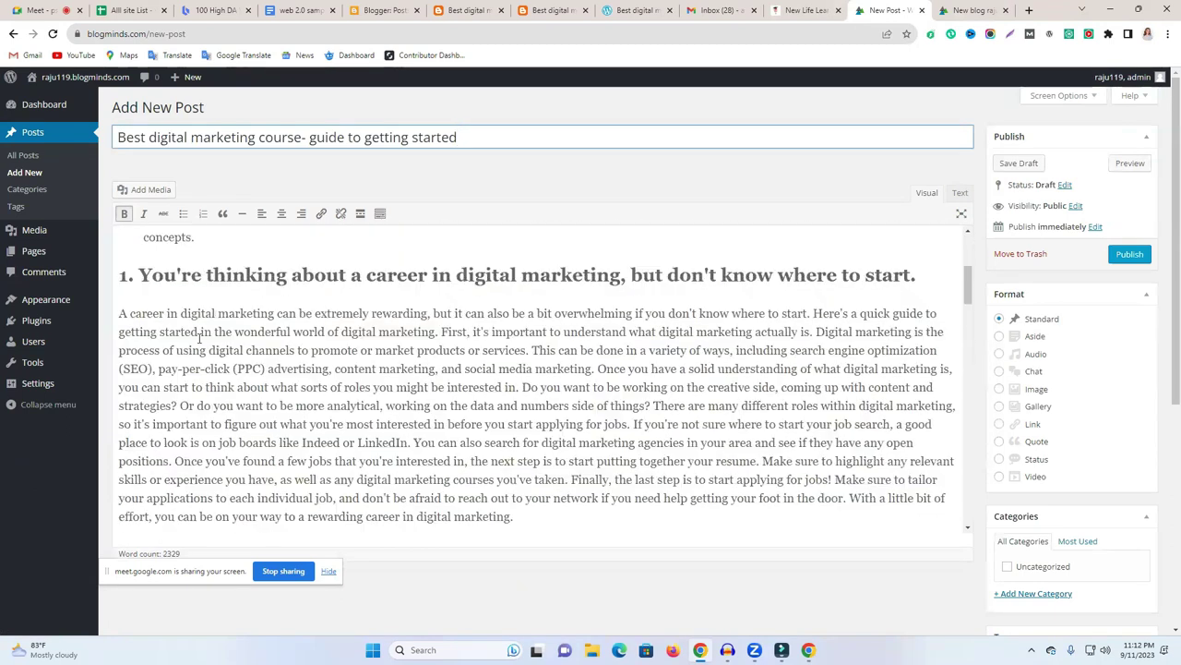
pyautogui.moveTo(183, 315)
pyautogui.mouseDown()
pyautogui.moveTo(277, 315)
pyautogui.moveTo(183, 313)
pyautogui.mouseUp()
pyautogui.click(270, 313)
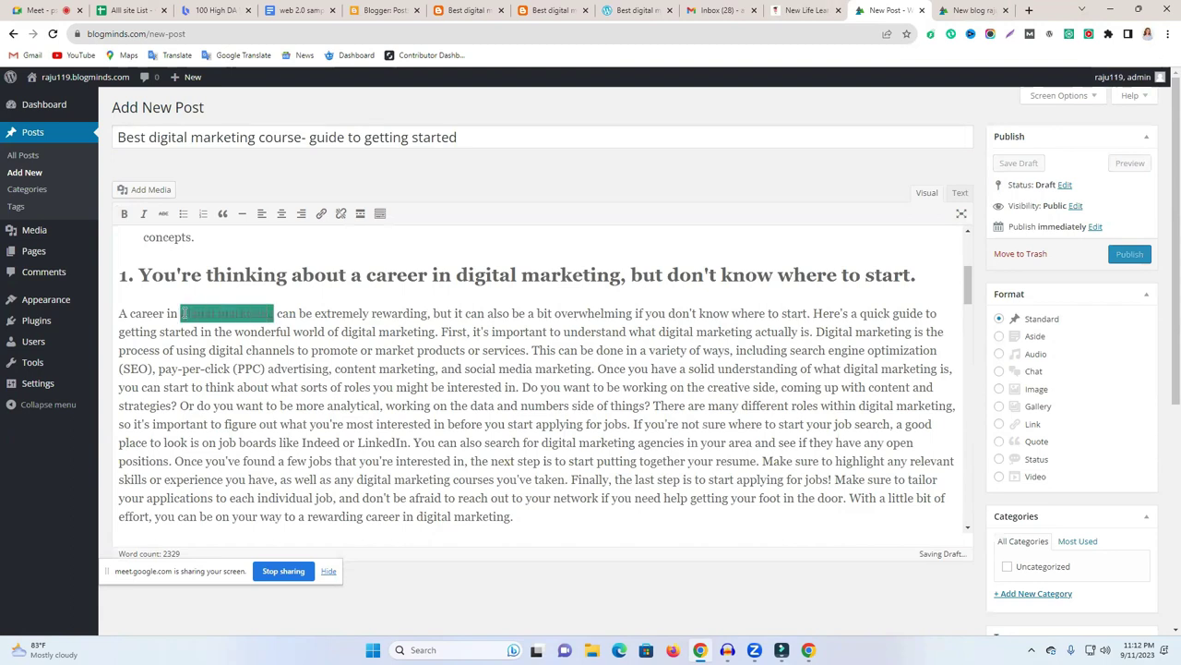
# Link 'digital marketing' in section 1 to the copied newlifelearninginstitute.com address.
pyautogui.click(321, 213)
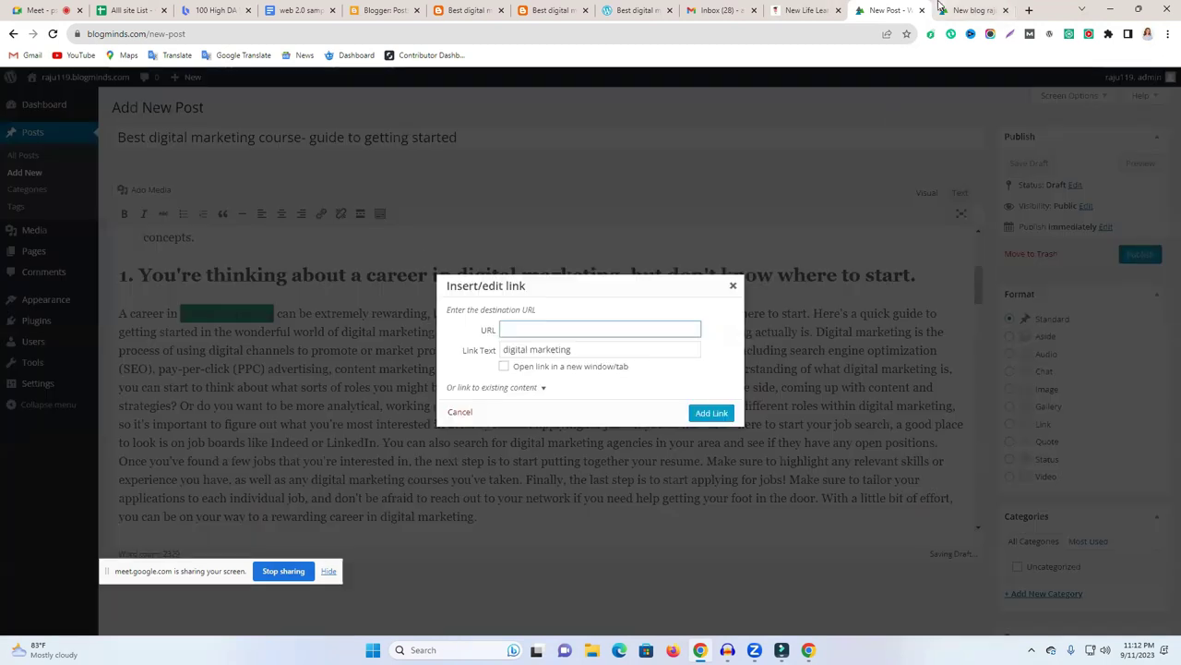
pyautogui.click(817, 10)
pyautogui.click(680, 33)
pyautogui.rightClick(680, 33)
pyautogui.click(662, 35)
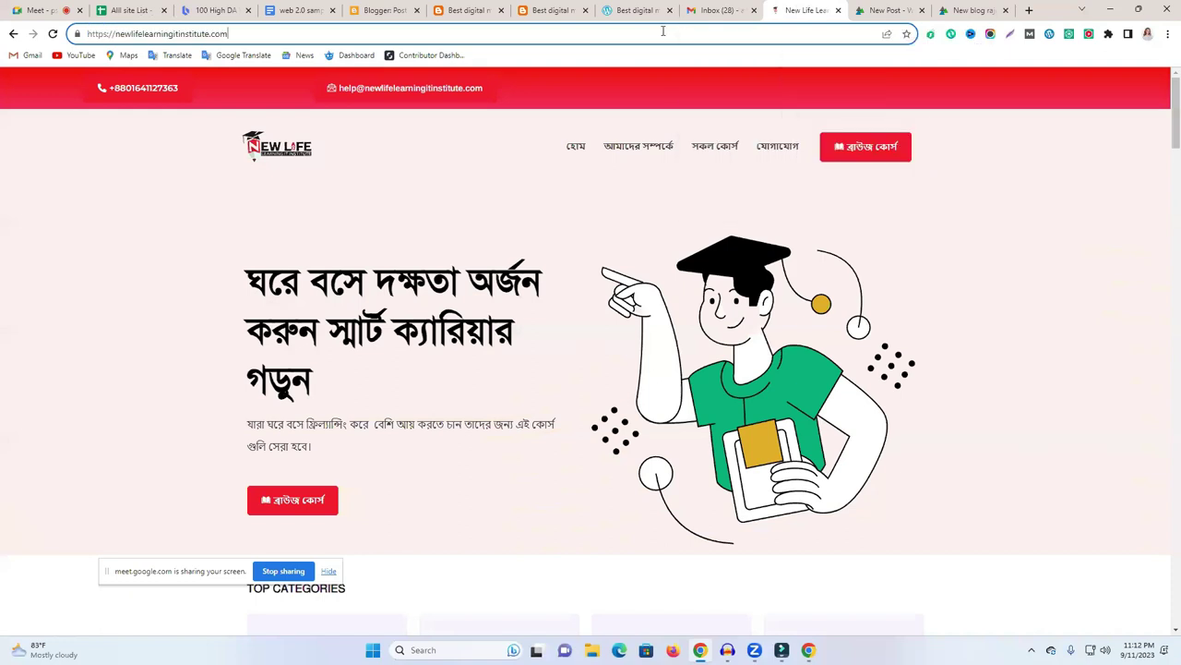
pyautogui.click(663, 35)
pyautogui.rightClick(661, 33)
pyautogui.click(738, 100)
pyautogui.click(960, 8)
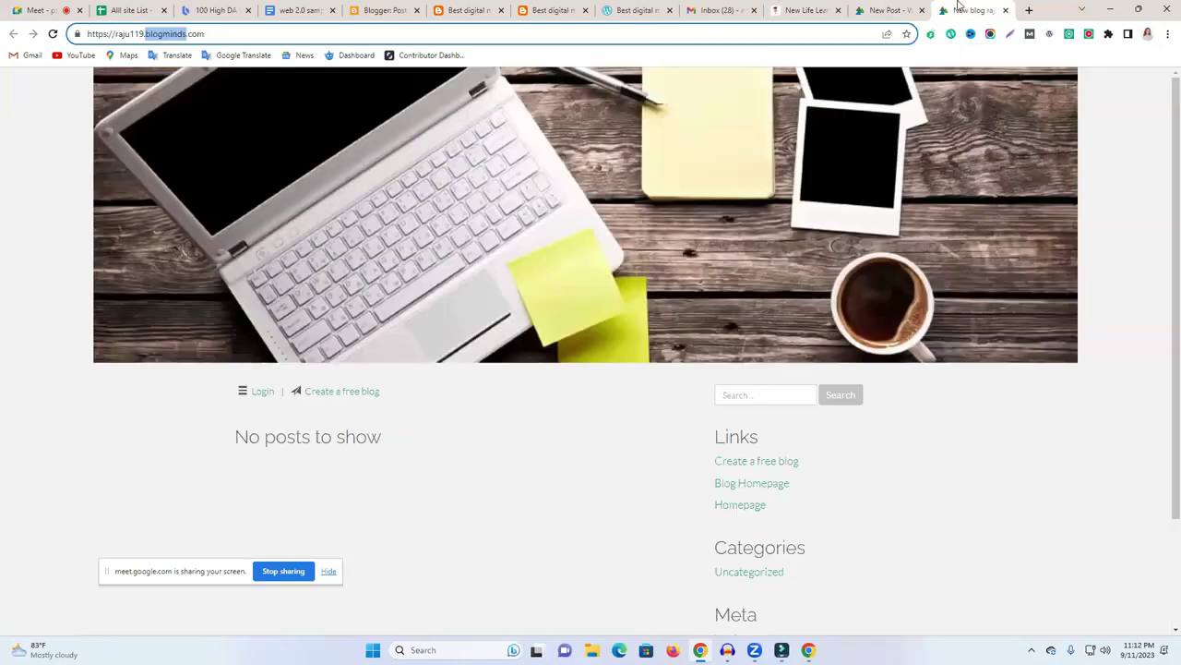
pyautogui.click(877, 9)
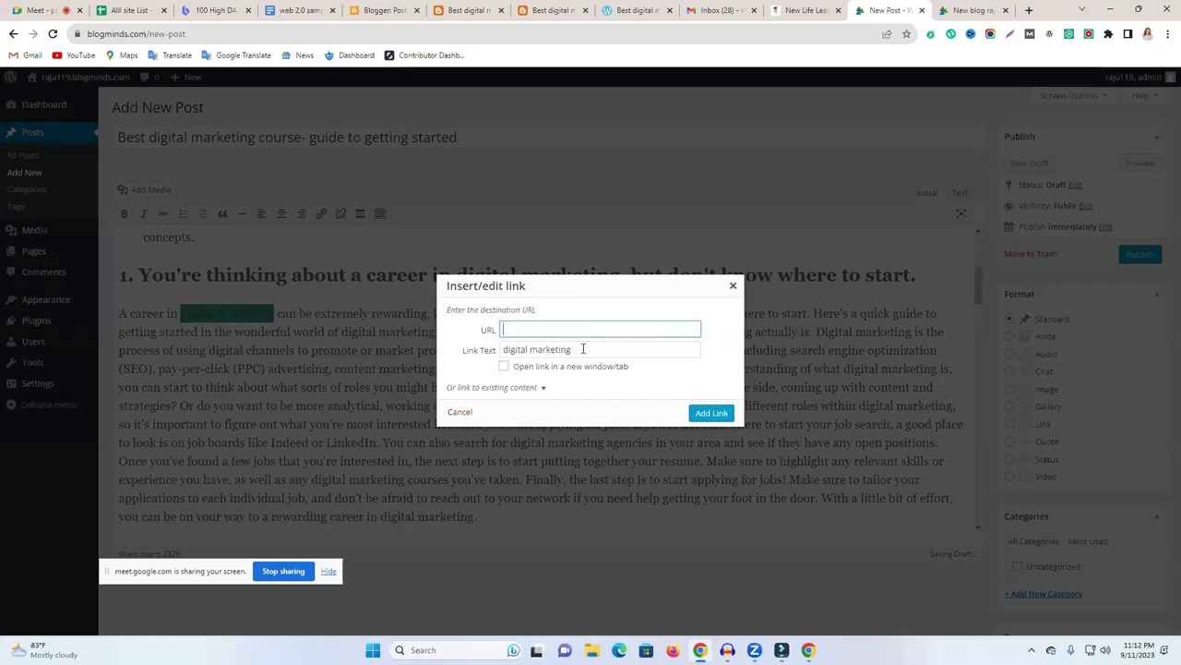
pyautogui.hotkey('ctrl', 'v')
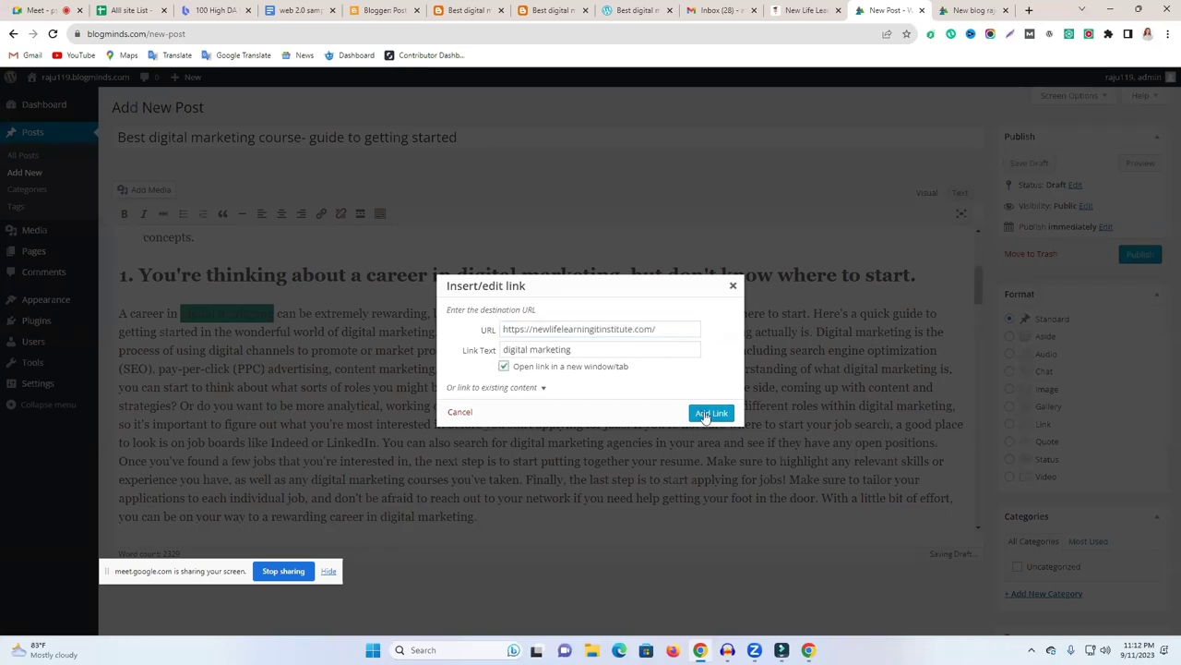
pyautogui.click(709, 412)
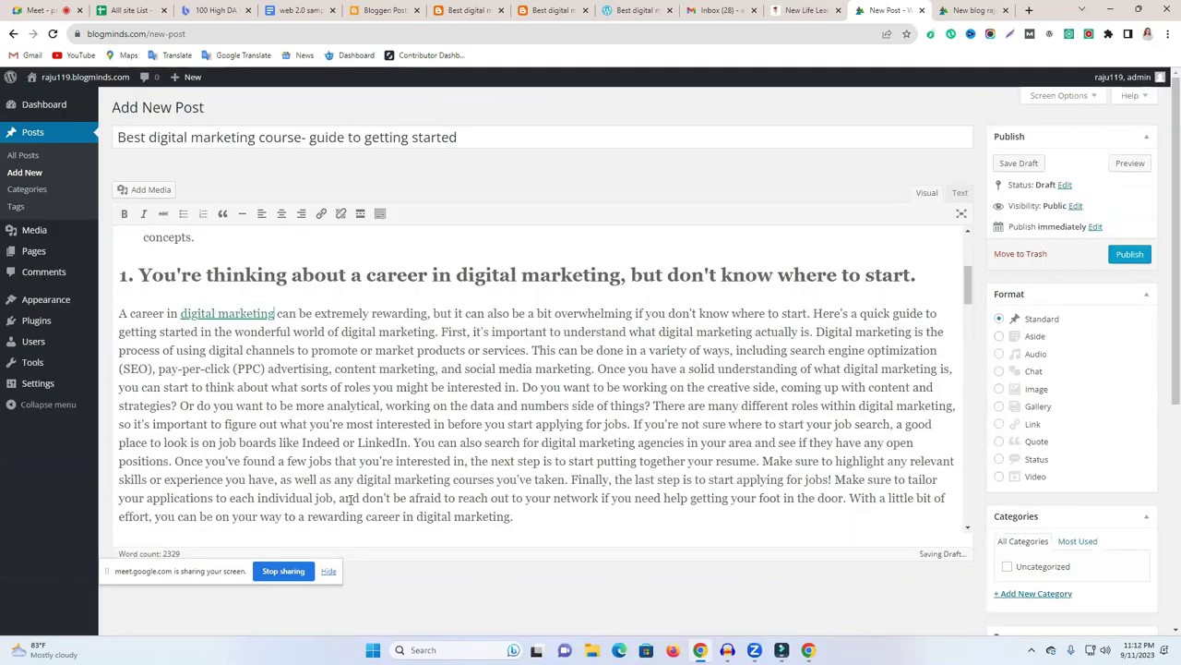
# Link 'digital marketing course' to the same address, opening in the same tab.
pyautogui.scroll(-5, 285, 444)
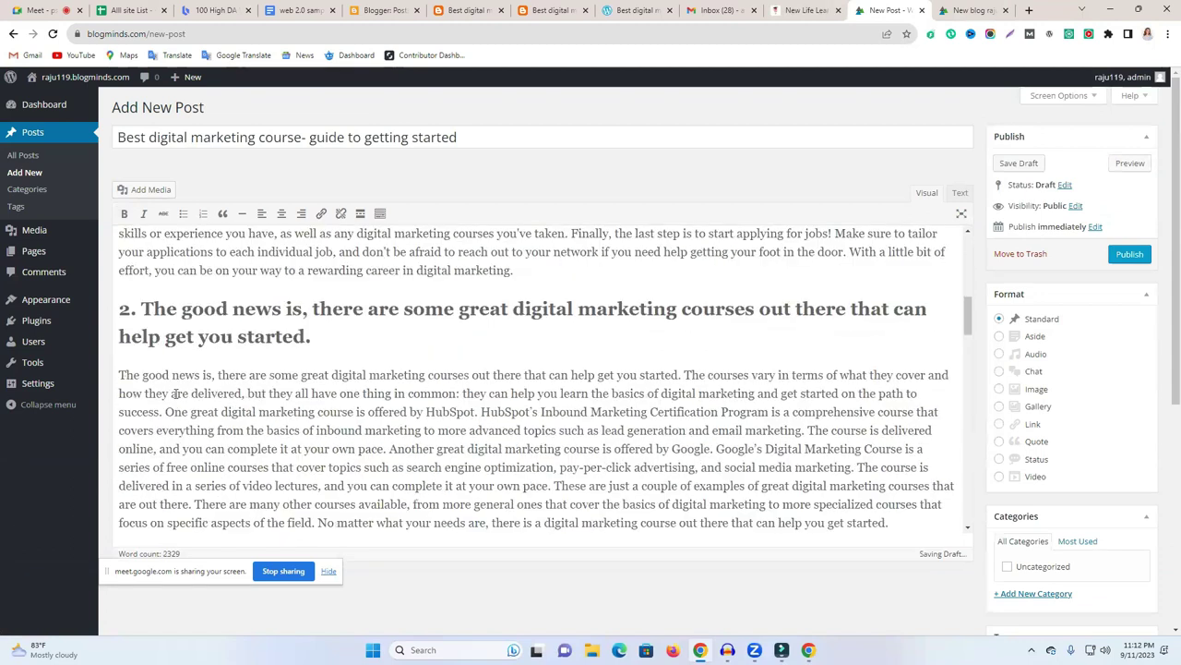
pyautogui.moveTo(271, 412); pyautogui.dragTo(353, 412)
pyautogui.click(321, 213)
pyautogui.hotkey('ctrl', 'v')
pyautogui.click(504, 367)
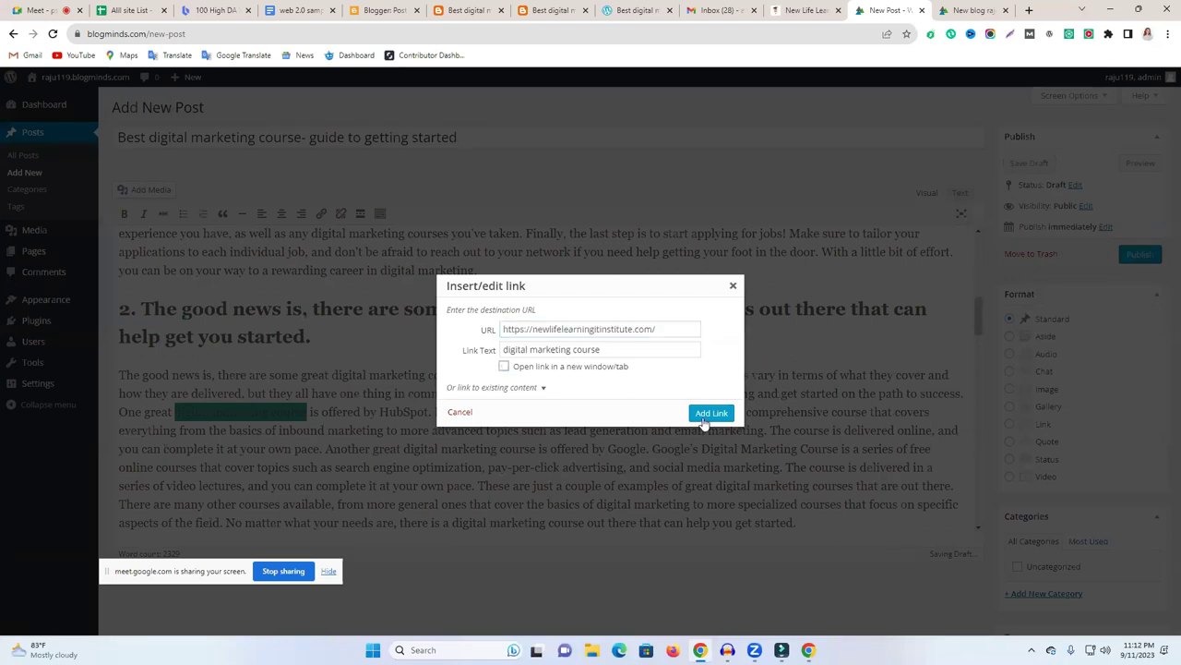
pyautogui.click(712, 413)
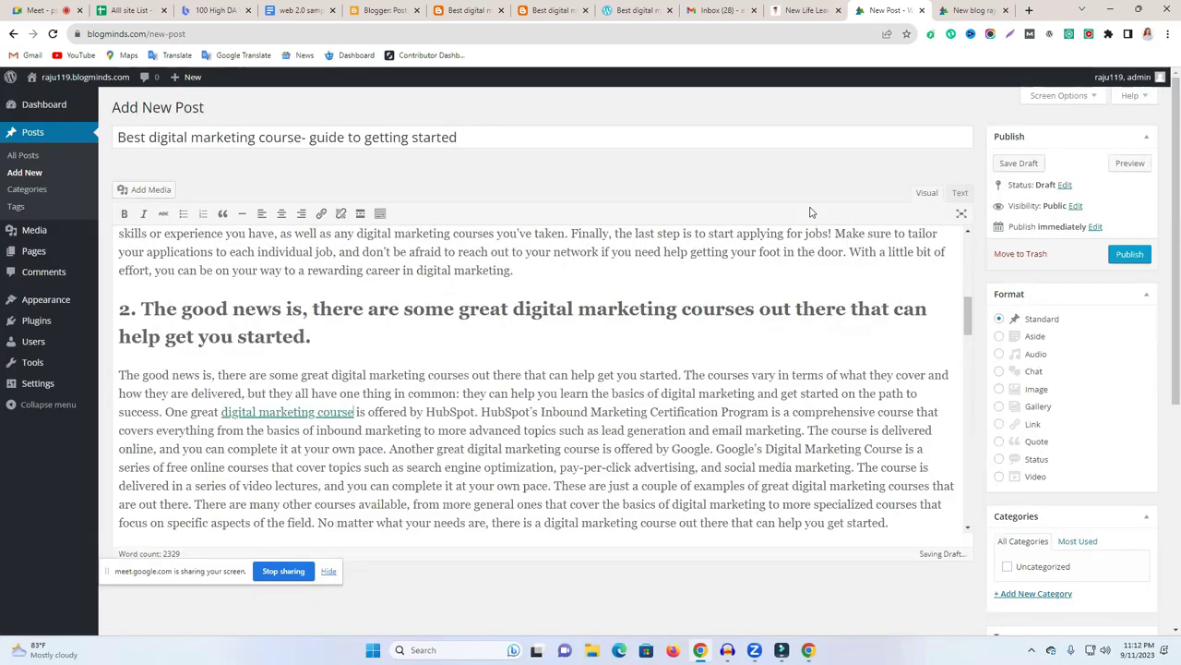
pyautogui.scroll(3, 544, 378)
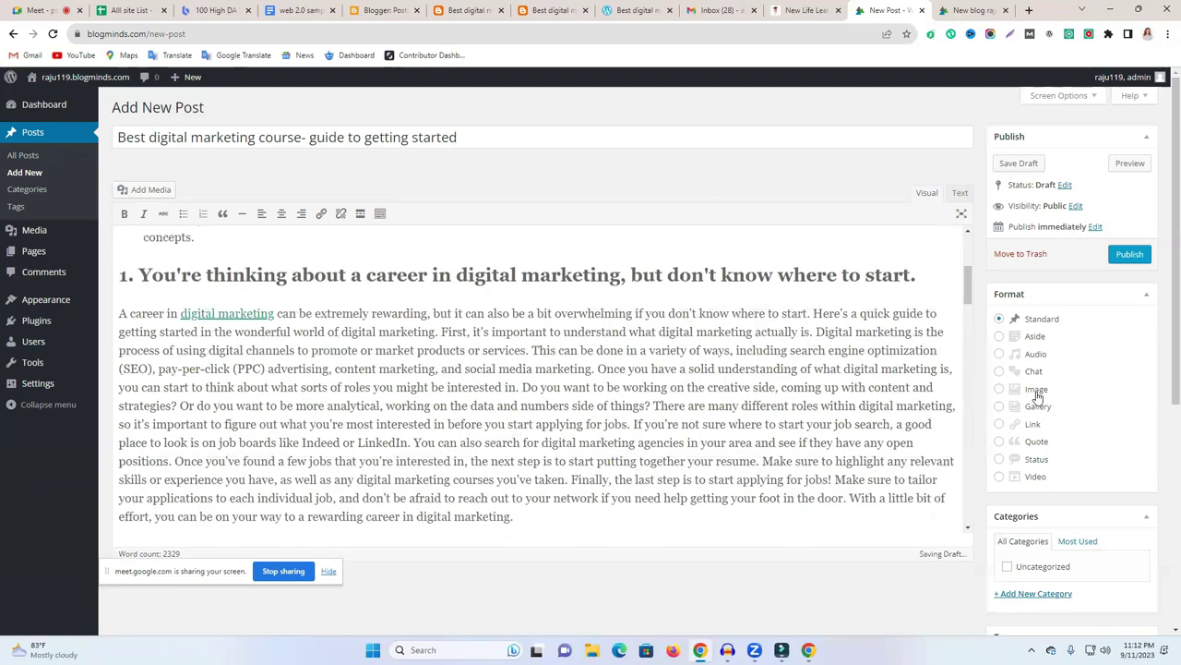
# Publish the post, view it, and reload the blog homepage to show it.
pyautogui.click(1130, 257)
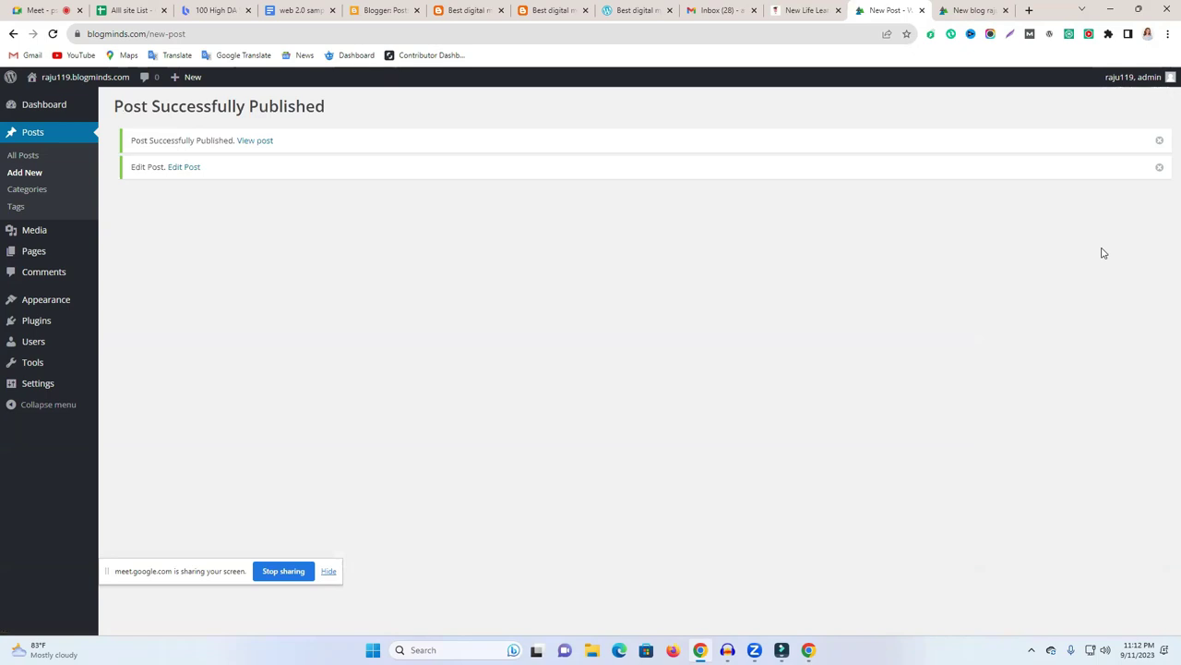
pyautogui.click(254, 142)
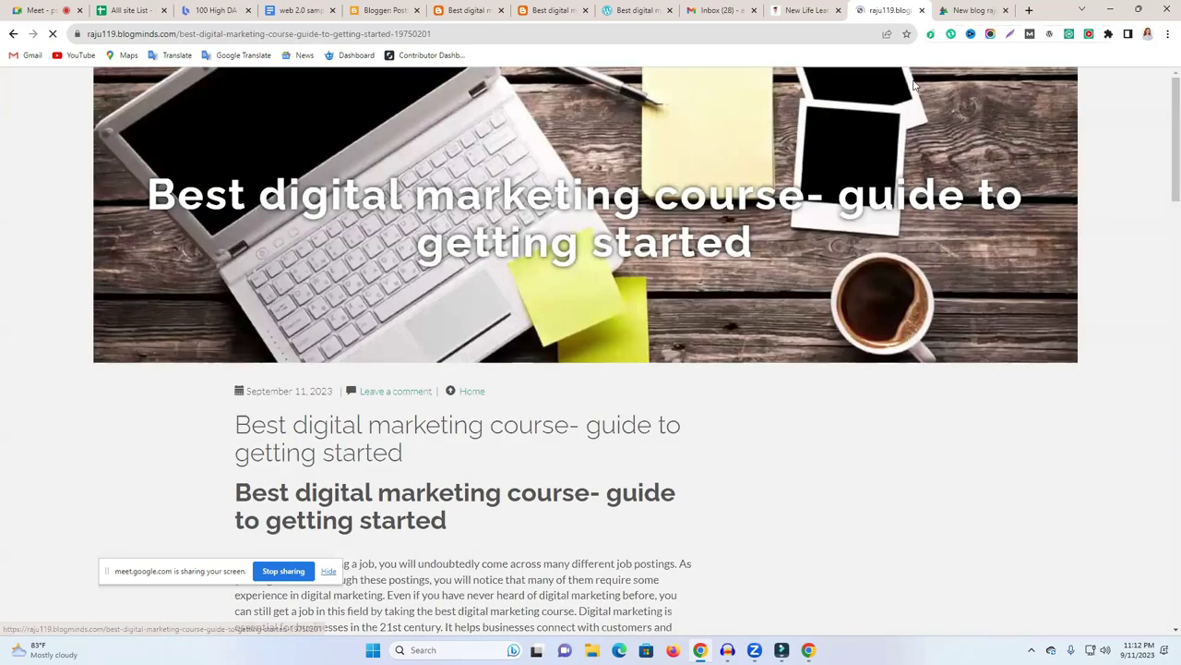
pyautogui.scroll(-3, 349, 395)
pyautogui.click(969, 11)
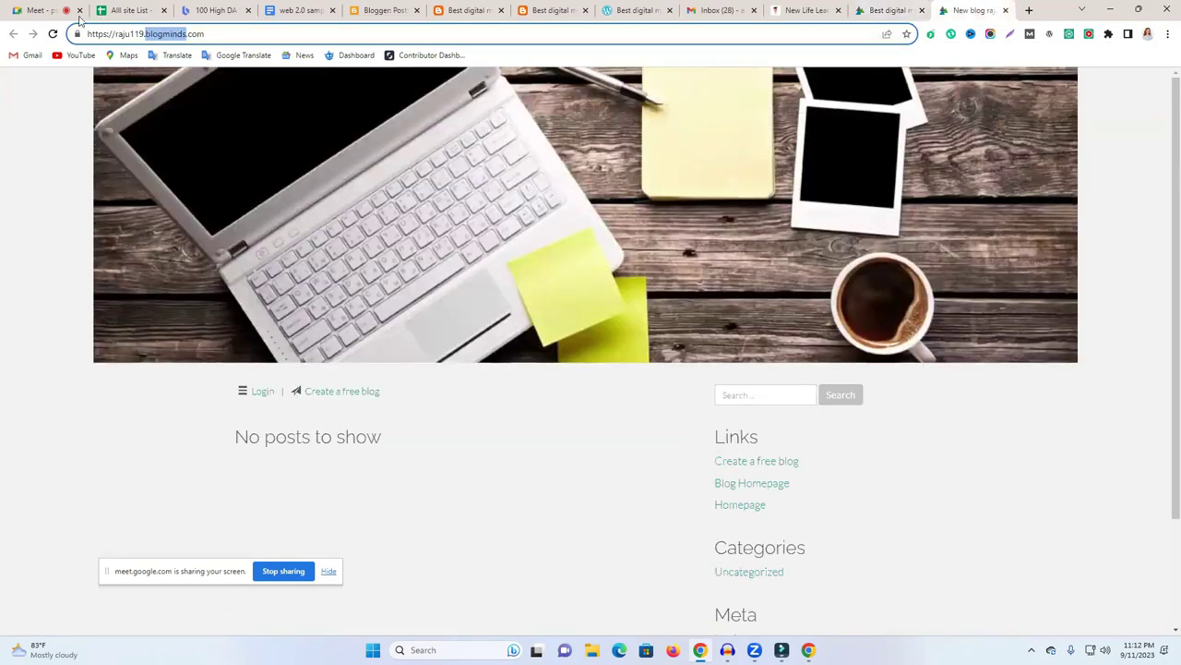
pyautogui.press('F5')
pyautogui.scroll(-2, 277, 264)
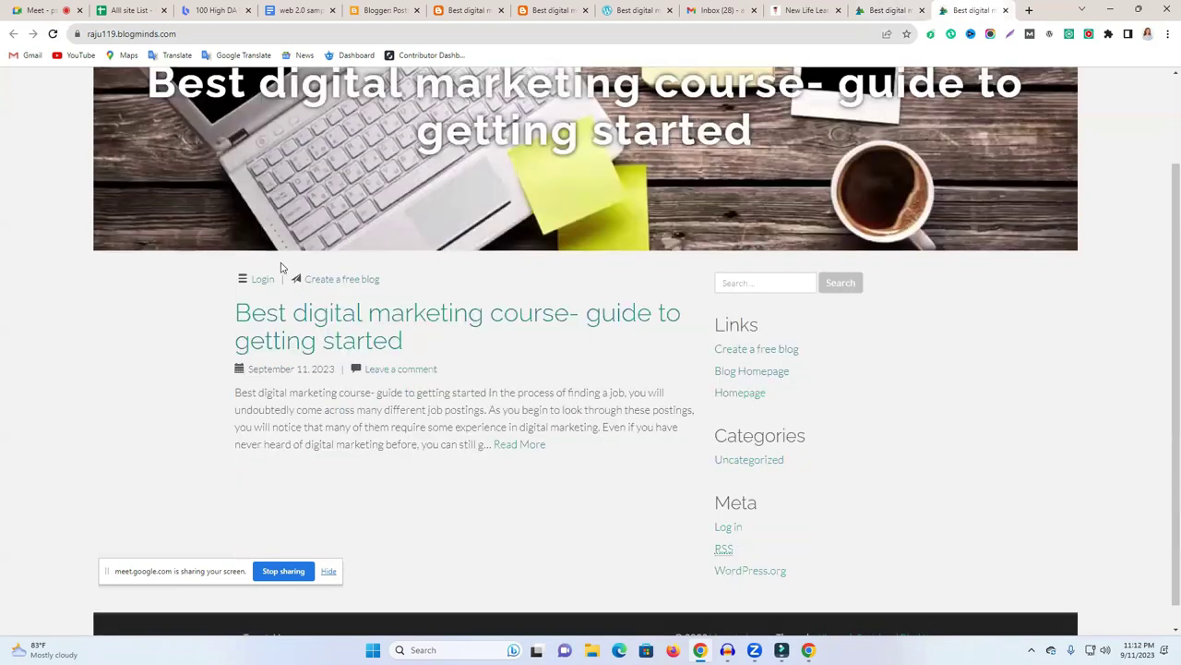
# Open the full post, test its institute link, and return to the All site List sheet.
pyautogui.click(519, 420)
pyautogui.scroll(-8, 339, 375)
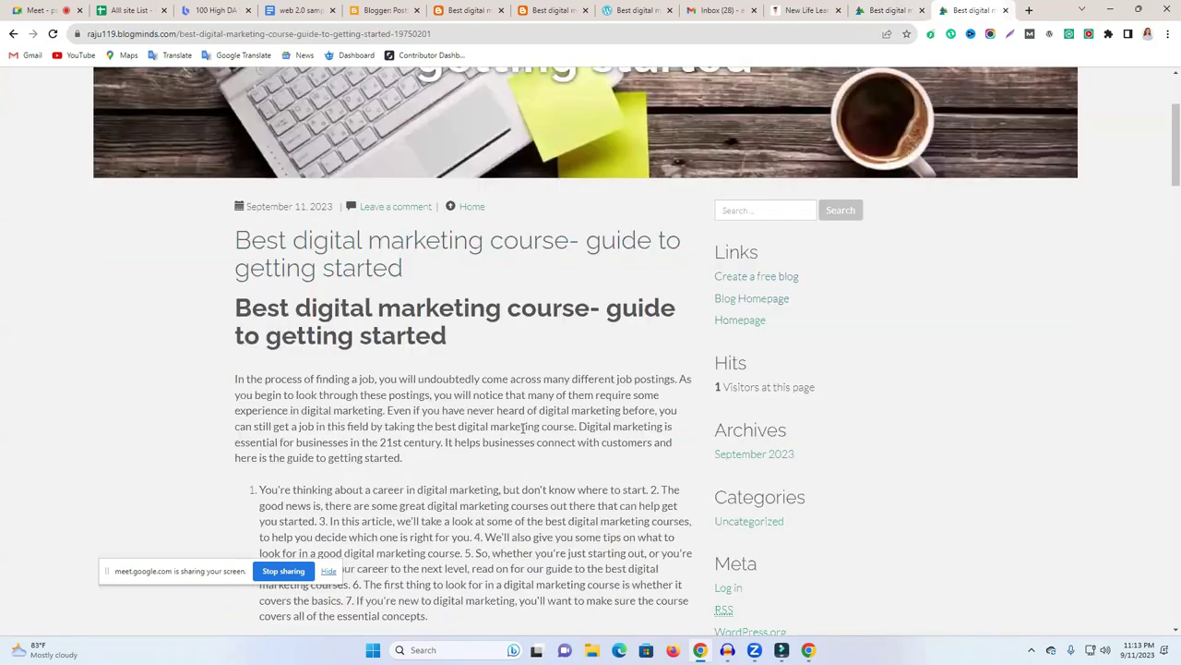
pyautogui.click(339, 375)
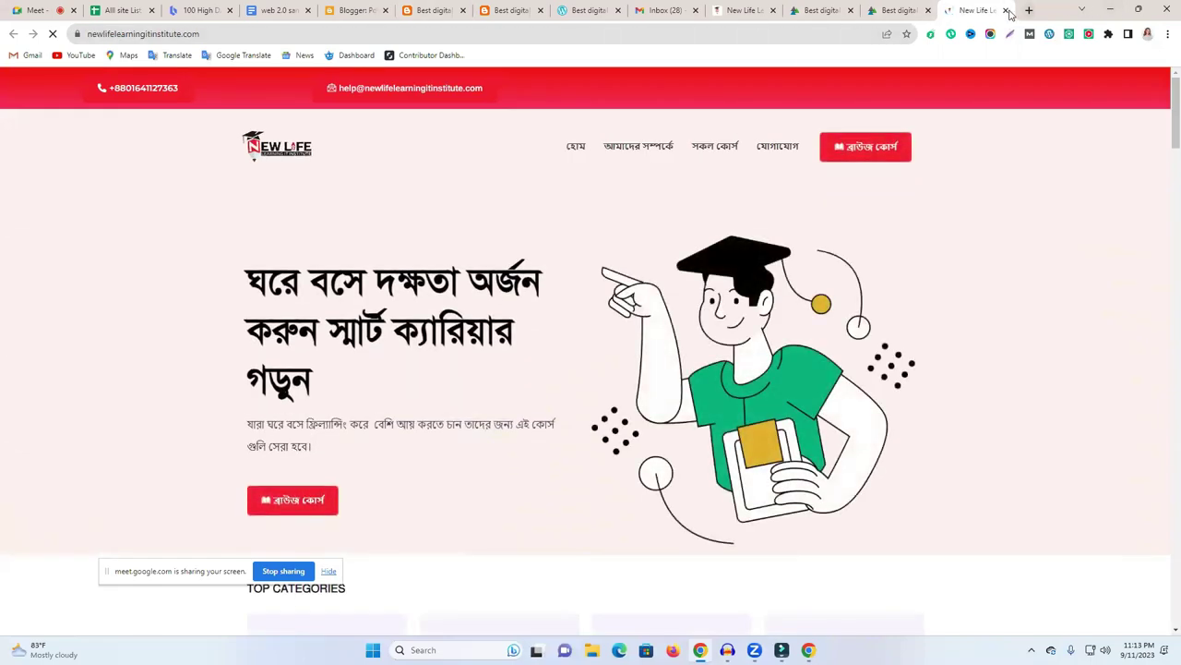
pyautogui.click(1005, 10)
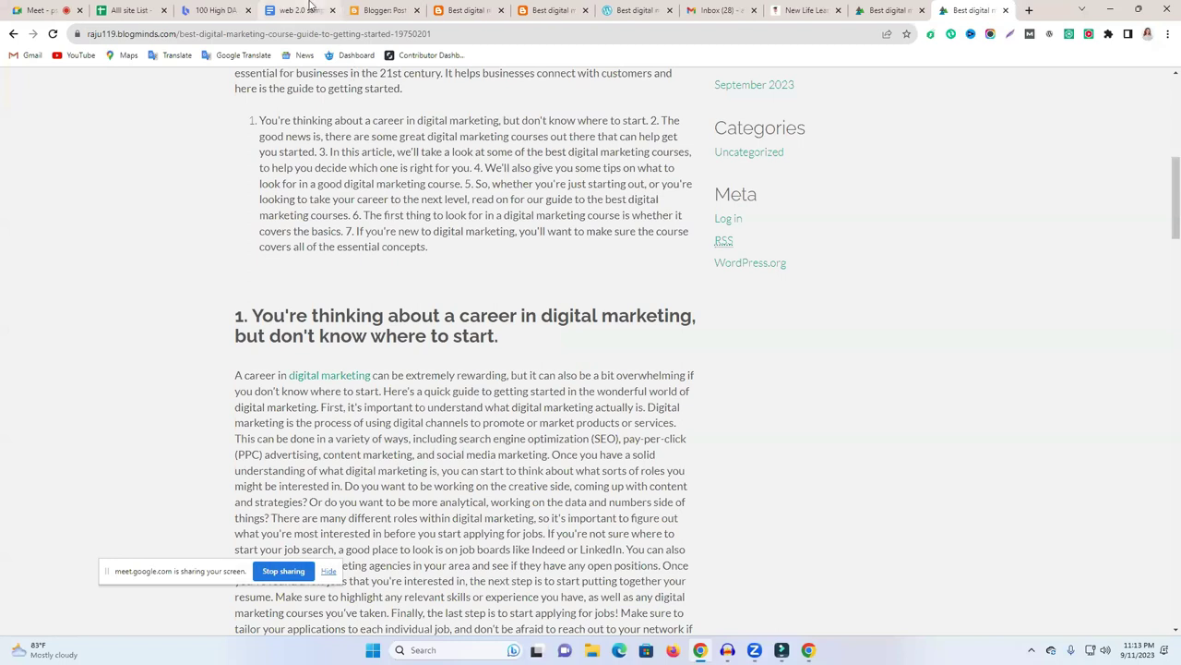
pyautogui.click(311, 10)
pyautogui.click(240, 10)
pyautogui.click(129, 10)
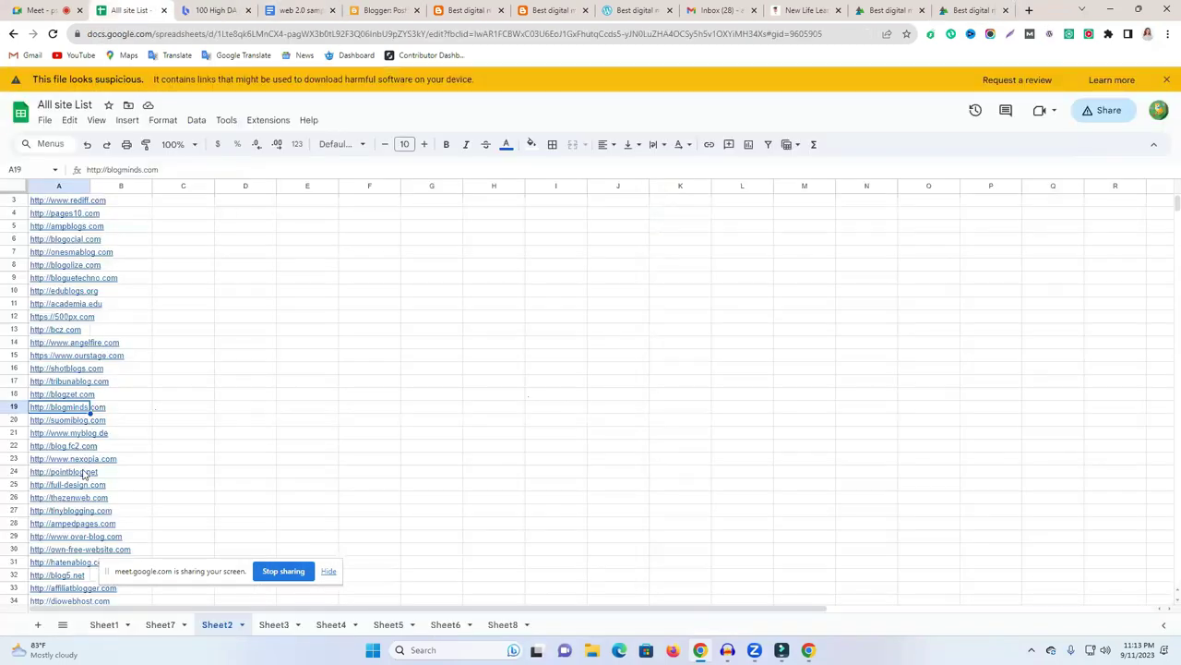
# Preview the blogzet.com link from cell A18 in its own tab, then close that tab.
pyautogui.click(72, 398)
pyautogui.click(84, 415)
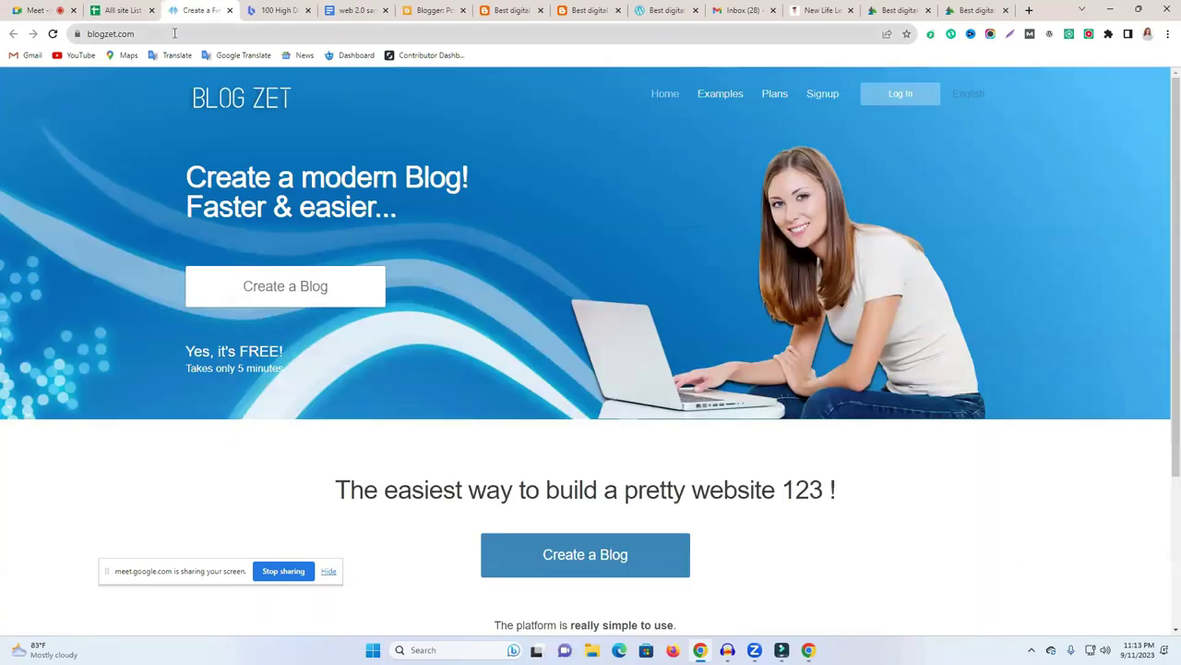
pyautogui.doubleClick(173, 33)
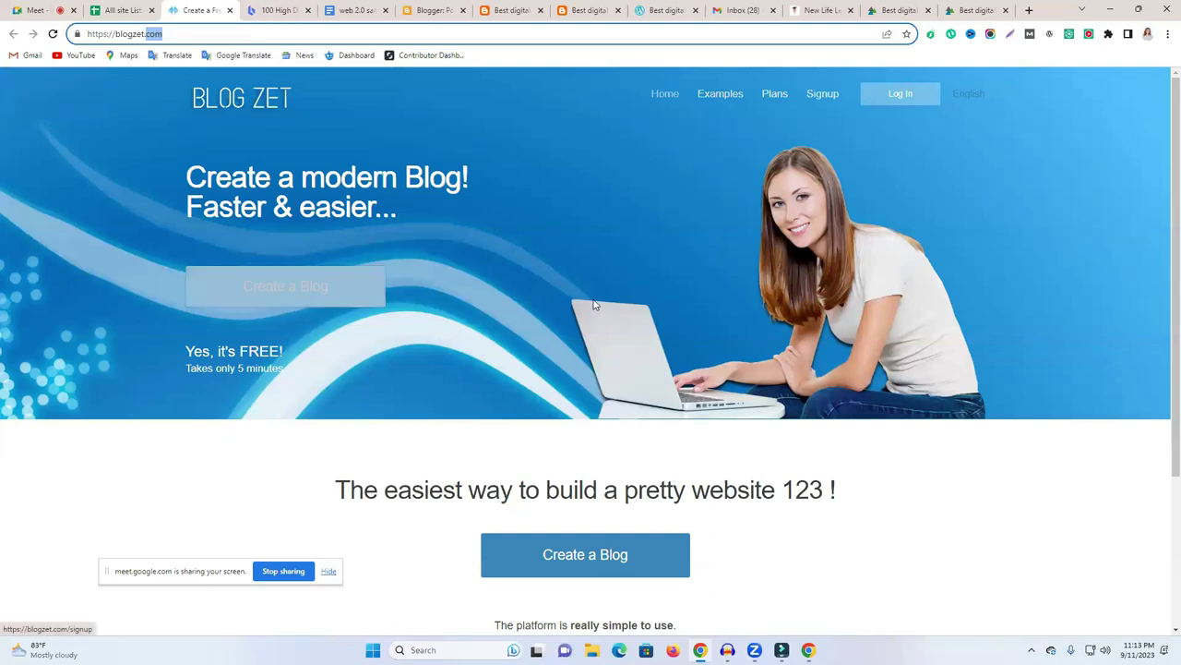
pyautogui.click(229, 11)
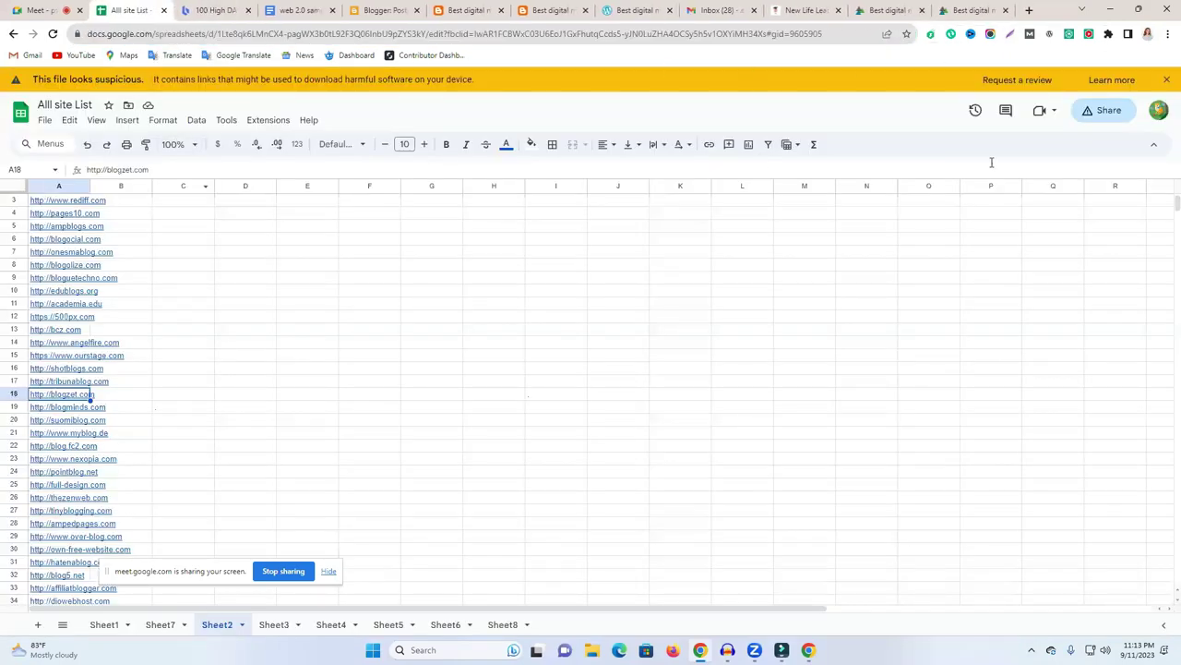
# Copy the Alll site List spreadsheet's share link and open a blank browser tab.
pyautogui.click(1119, 111)
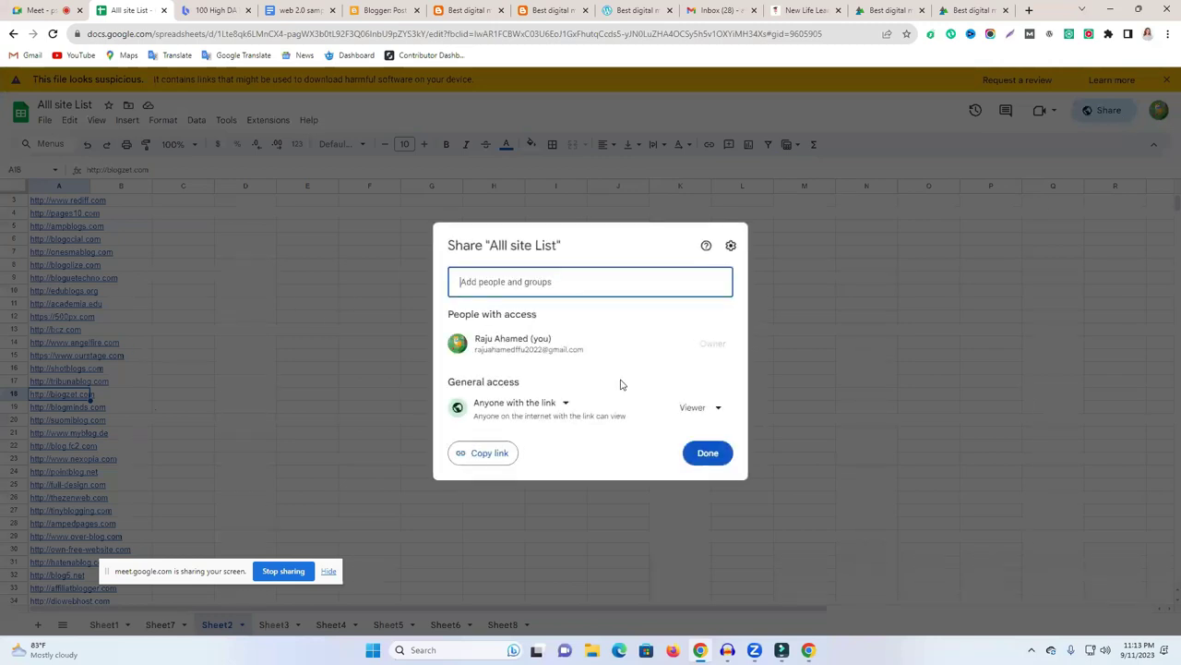
pyautogui.click(481, 453)
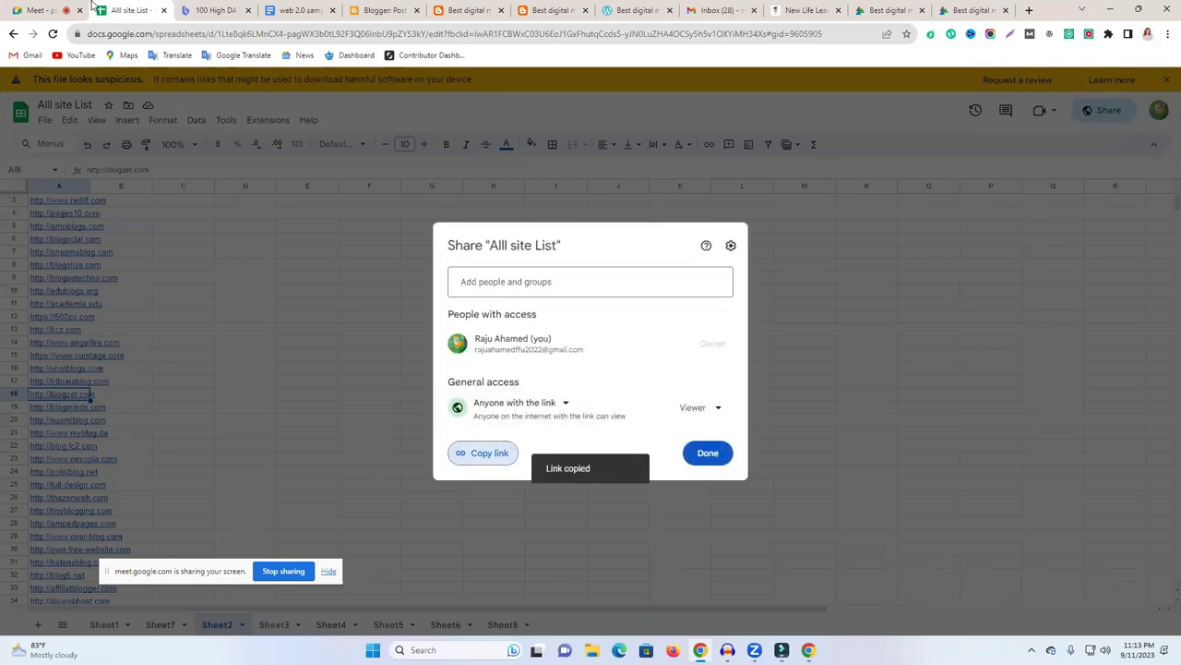
pyautogui.click(1029, 11)
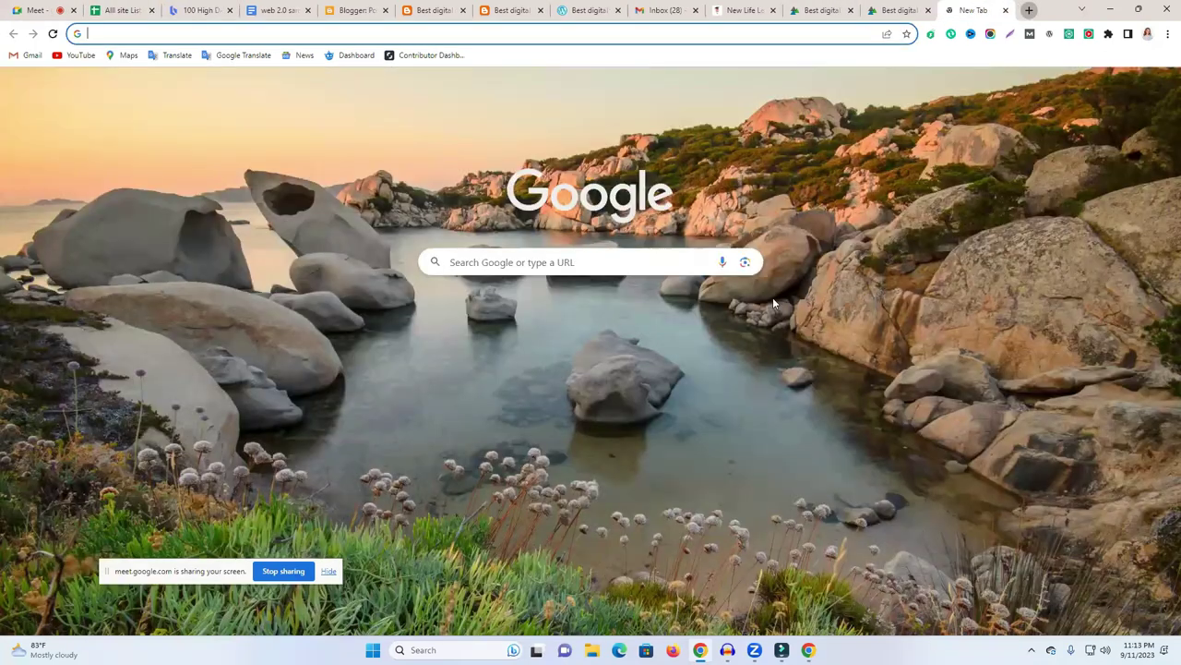
# Go to Facebook and open the Messenger chat with New Life Learning It Institute.
pyautogui.write('f')
pyautogui.press('Return')
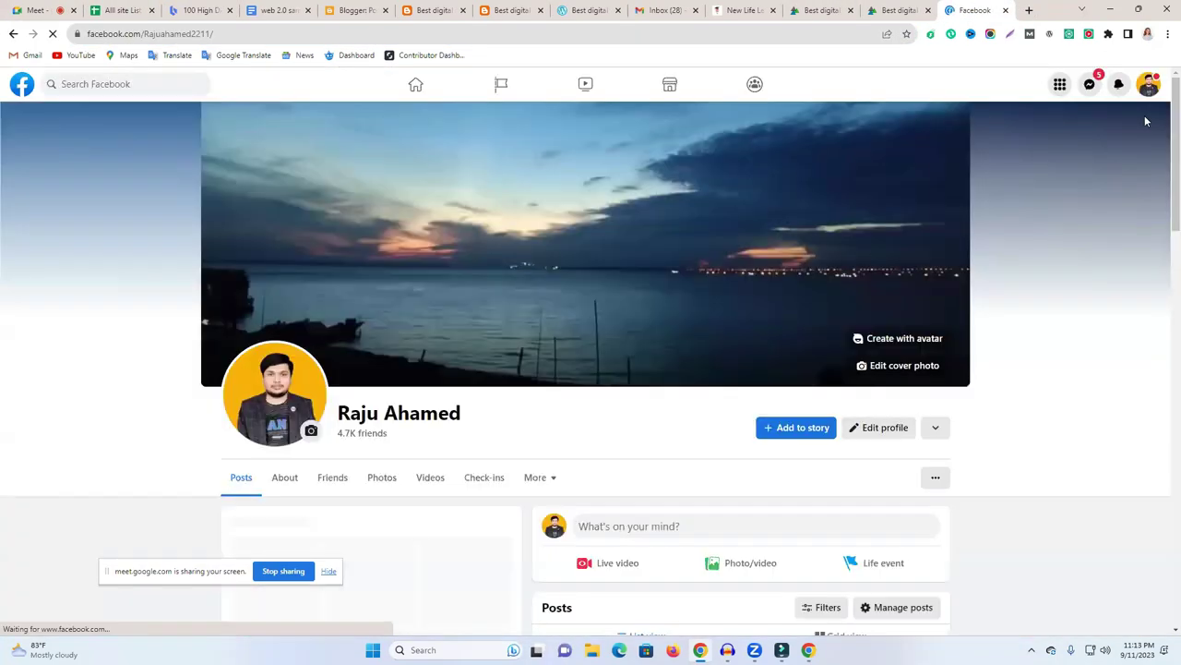
pyautogui.scroll(-2, 1147, 121)
pyautogui.click(1090, 84)
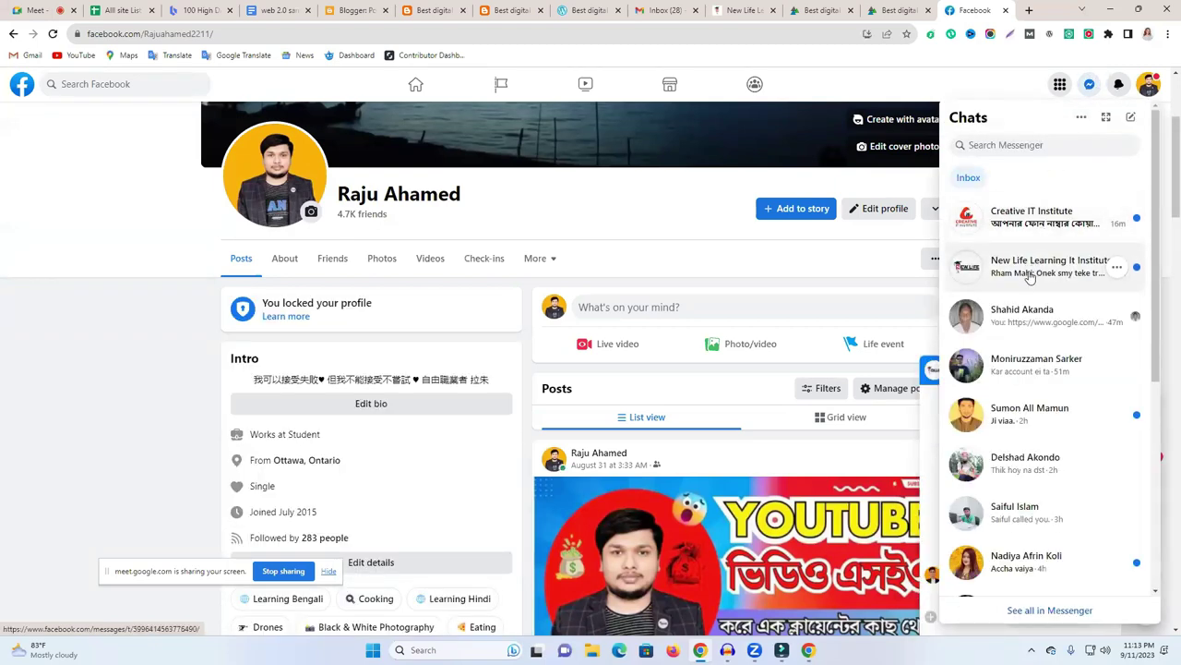
pyautogui.click(1031, 277)
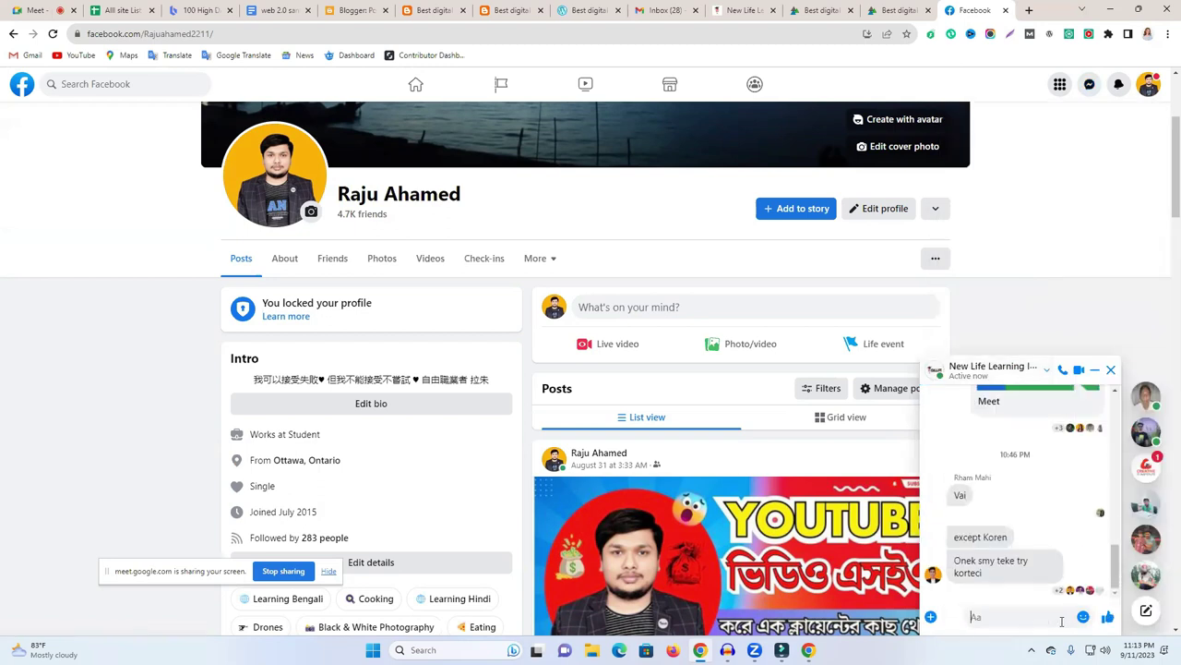
# Paste and send the spreadsheet share link in that chat, then close the Facebook tab.
pyautogui.hotkey('ctrl', 'v')
pyautogui.press('Return')
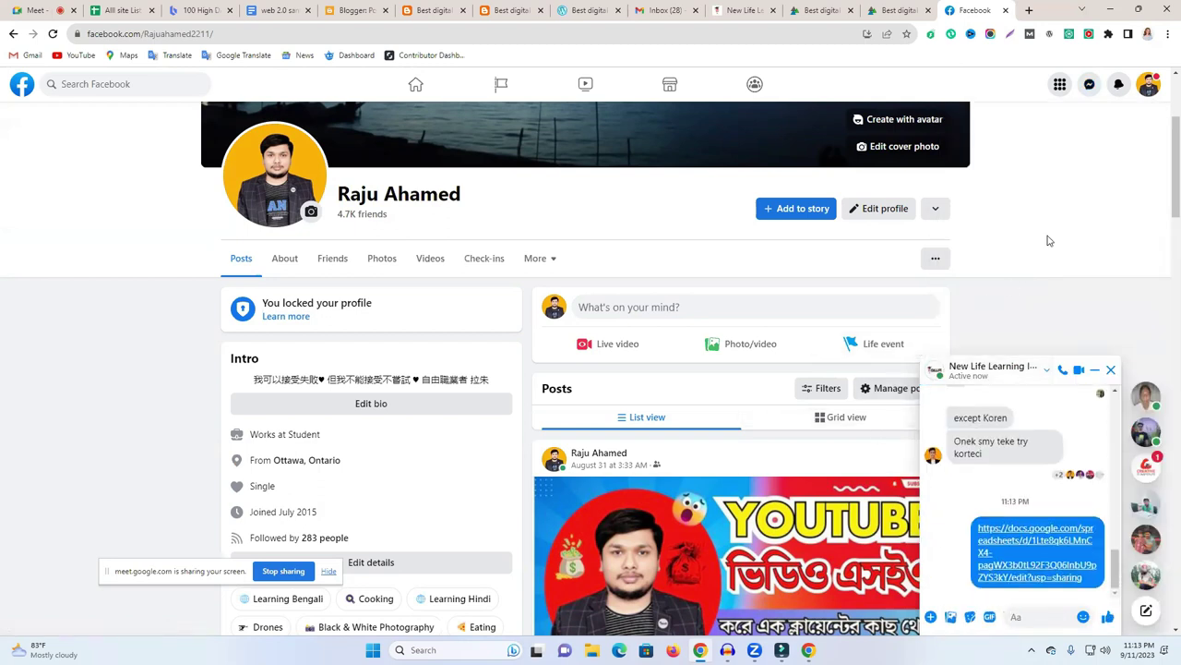
pyautogui.click(894, 7)
pyautogui.click(976, 7)
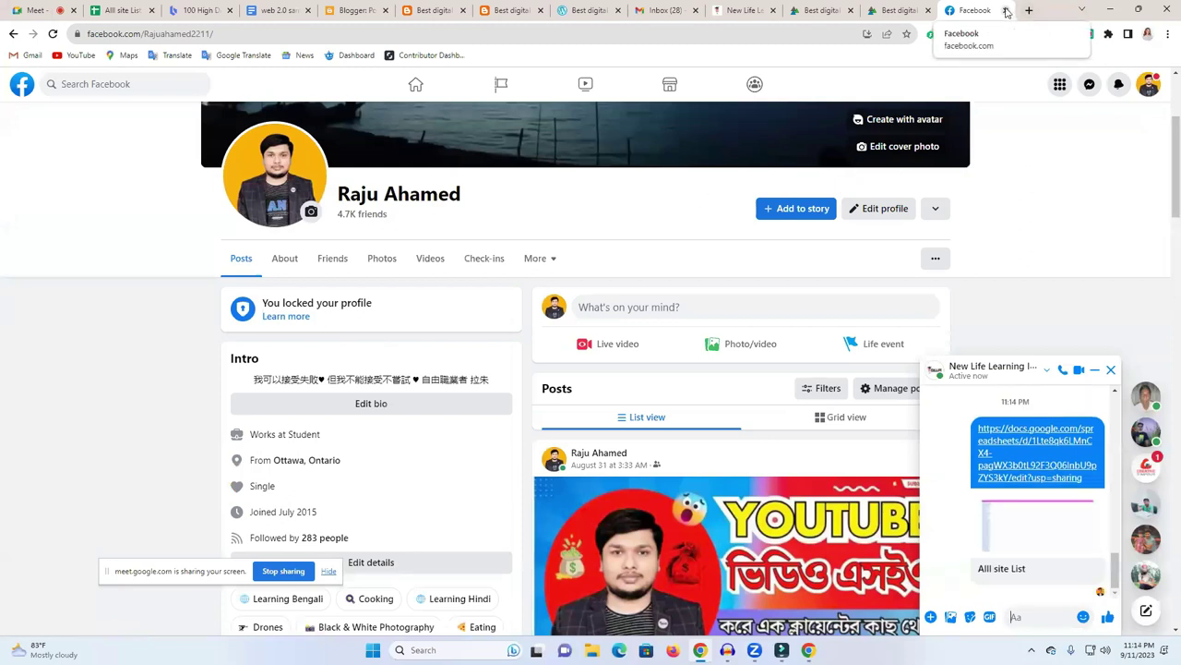
pyautogui.click(1006, 10)
pyautogui.scroll(5, 609, 212)
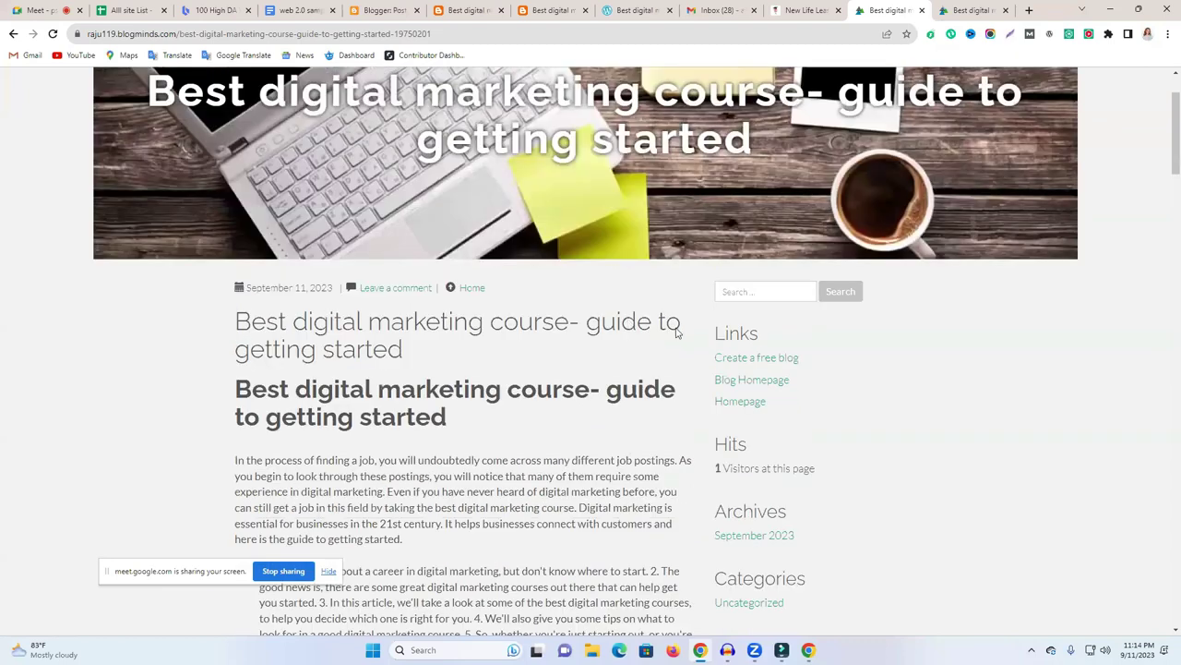
# Close the New Life institute website tab and open a blank tab beside the Blogminds posts.
pyautogui.scroll(1, 679, 347)
pyautogui.scroll(-10, 680, 360)
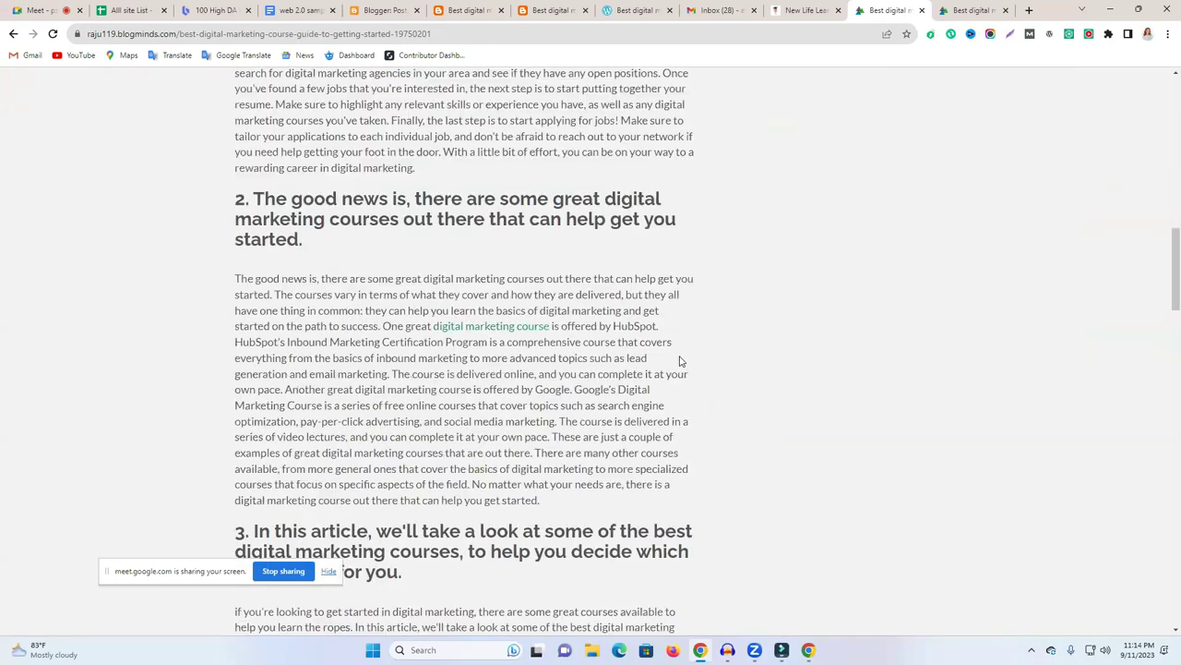
pyautogui.scroll(5, 678, 355)
pyautogui.scroll(4, 600, 312)
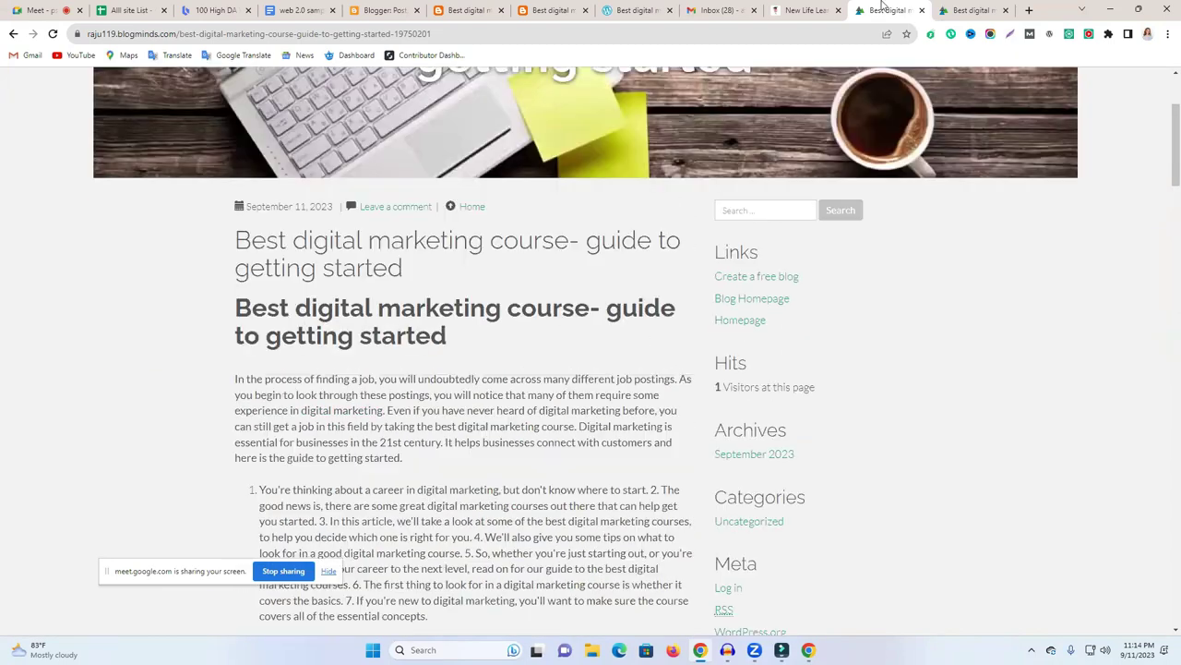
pyautogui.click(813, 10)
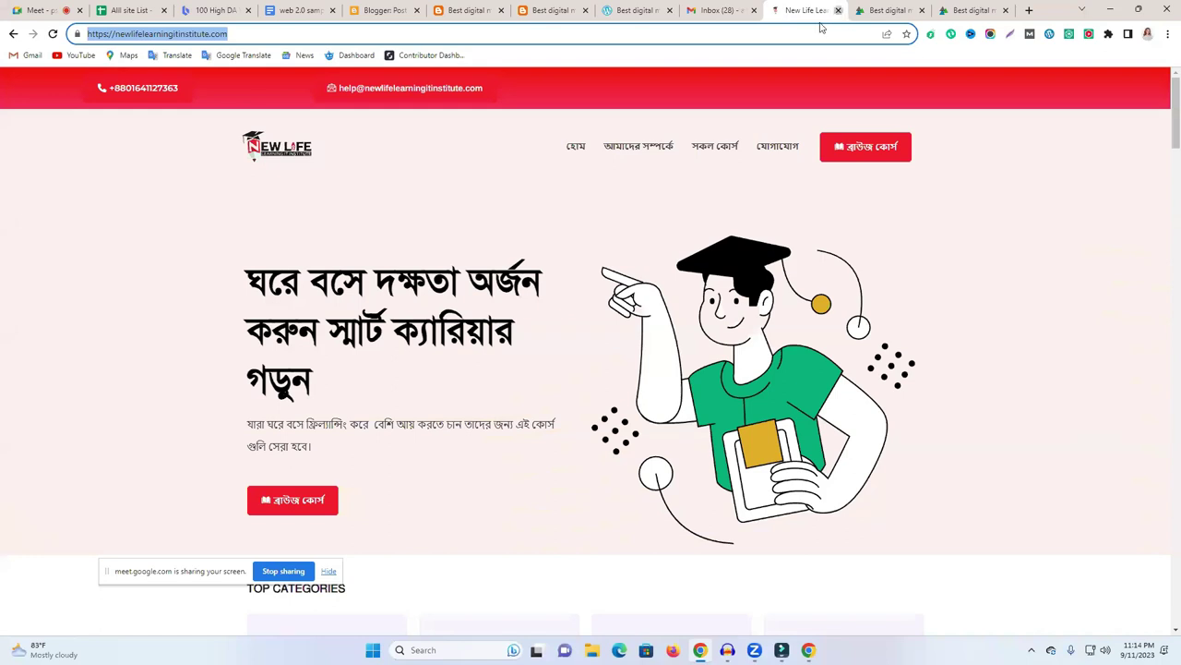
pyautogui.click(838, 10)
pyautogui.click(969, 9)
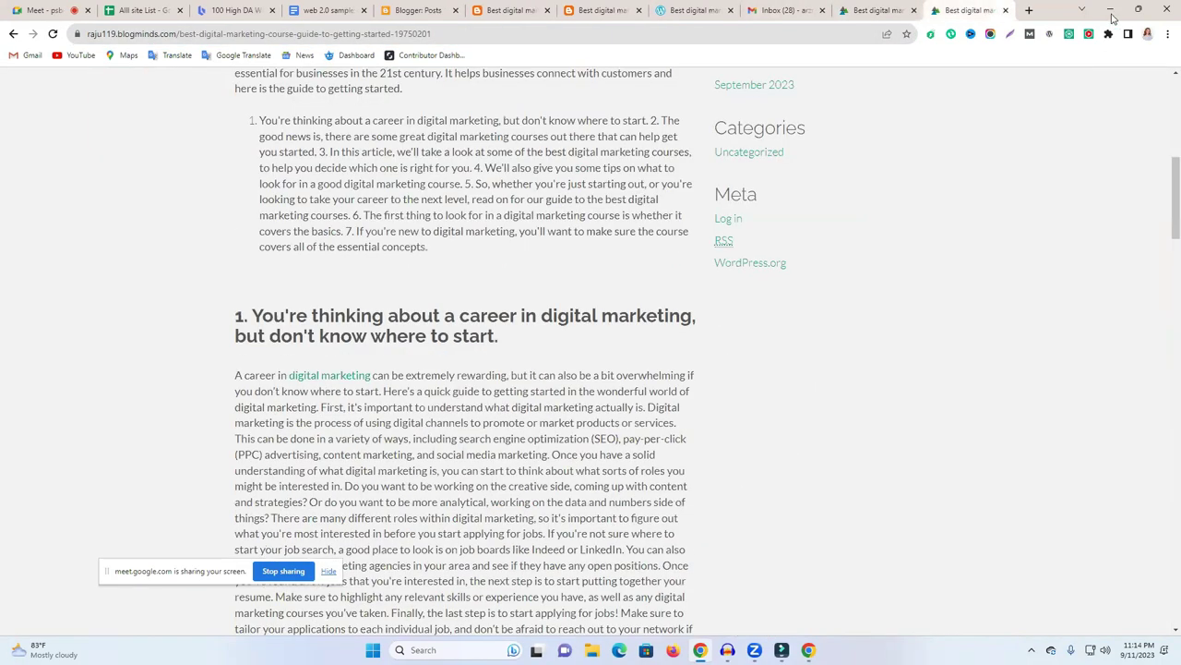
pyautogui.click(1029, 10)
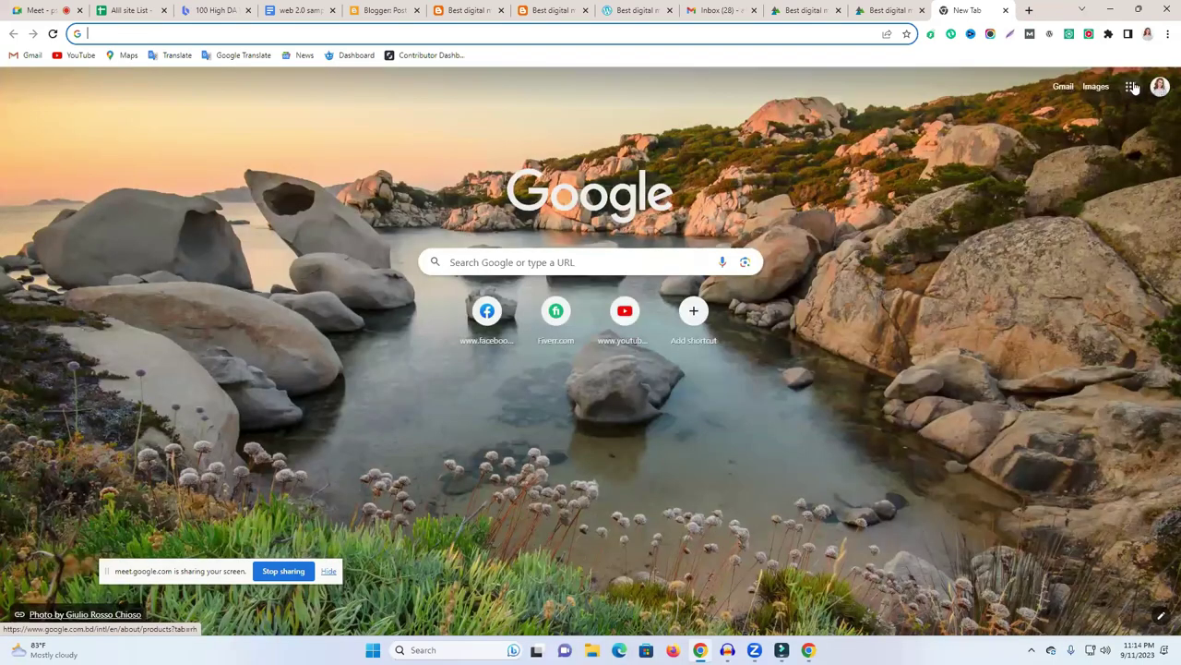
# Create a blank Google Sheets file from Drive's New menu and close the My Drive tab.
pyautogui.click(1131, 87)
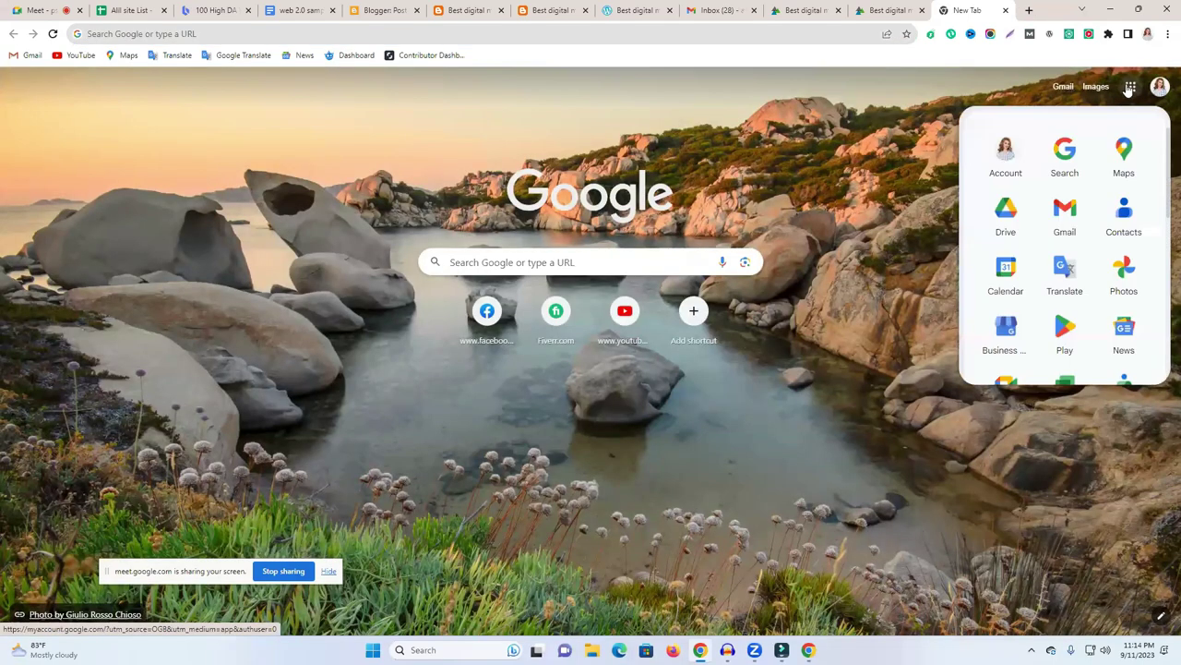
pyautogui.click(1006, 231)
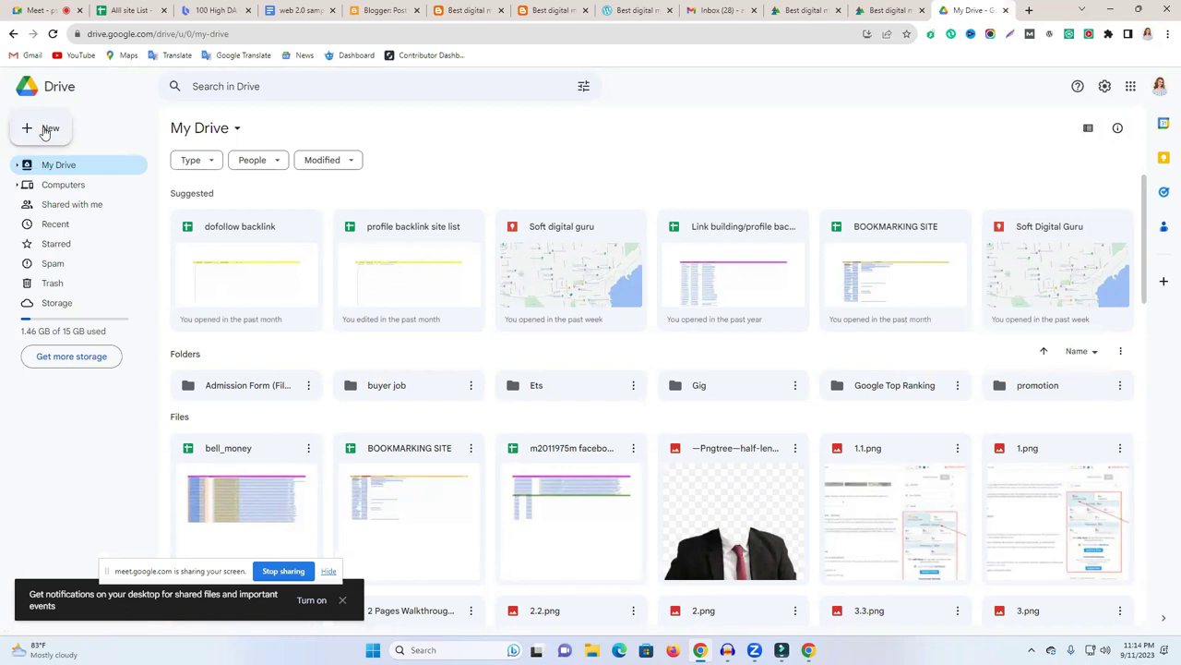
pyautogui.click(45, 130)
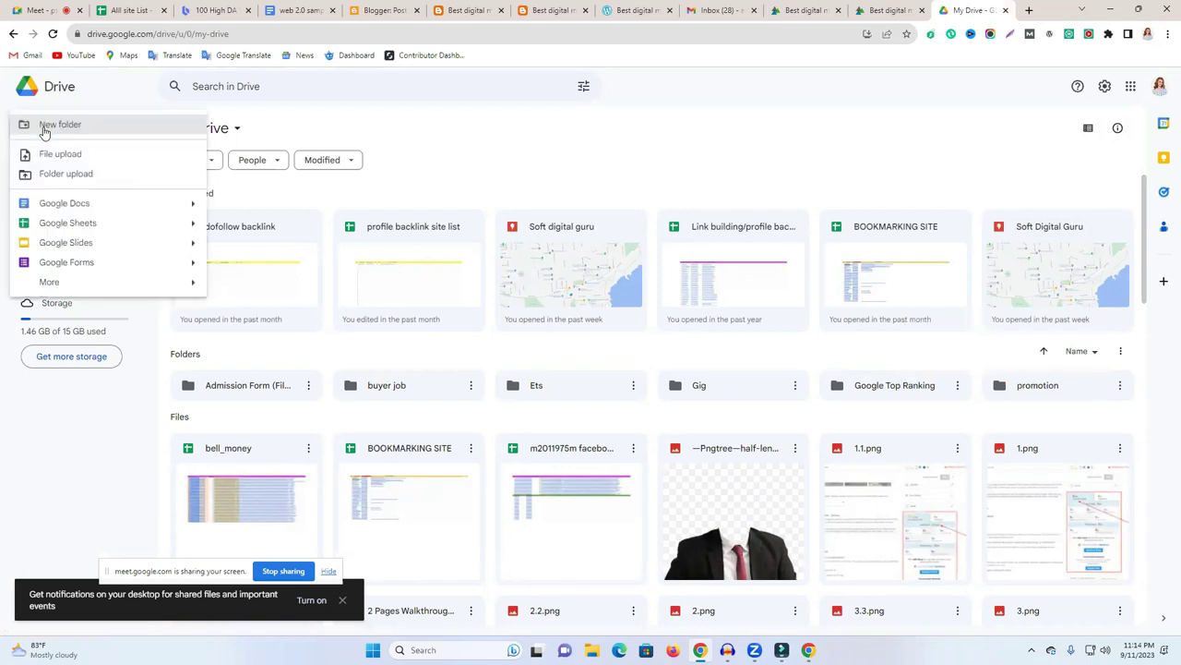
pyautogui.click(83, 224)
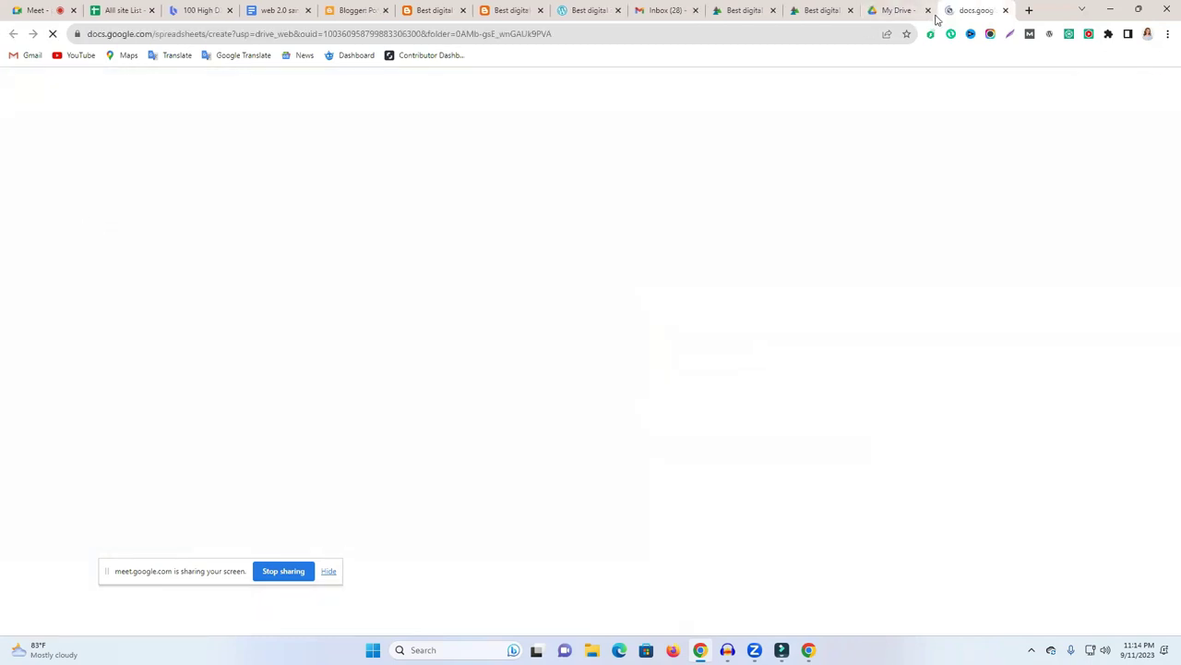
pyautogui.click(929, 11)
pyautogui.click(117, 80)
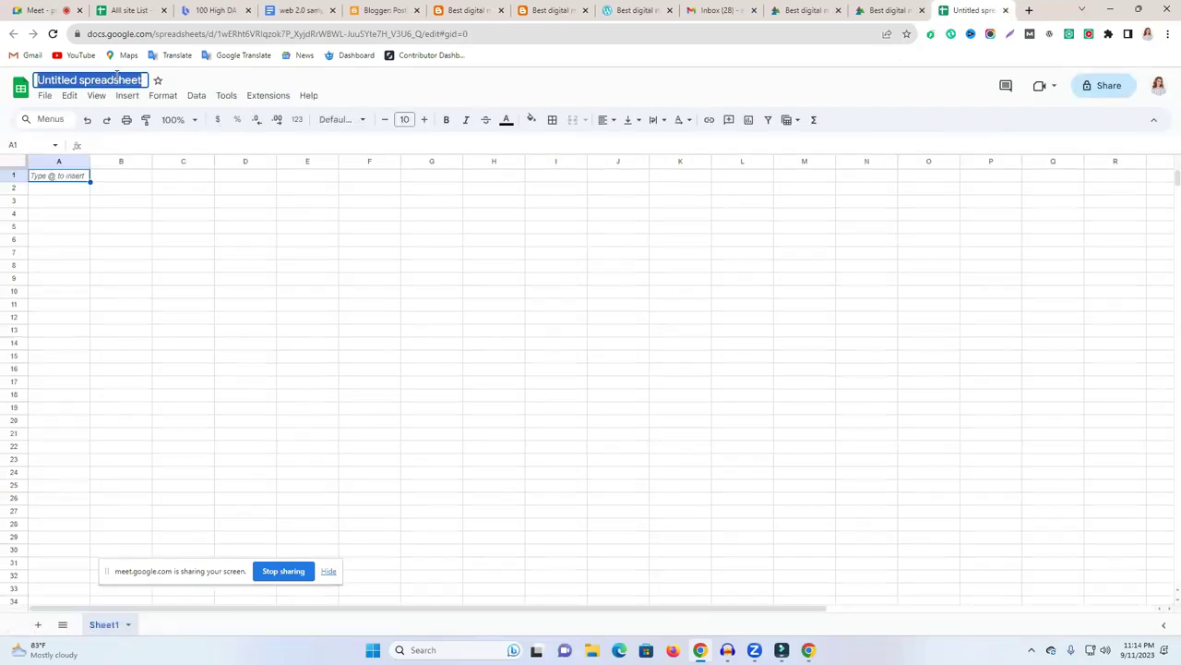
# Rename the untitled spreadsheet to 'Web 2.0 backlinks'.
pyautogui.write('Web 20')
pyautogui.press('BackSpace')
pyautogui.write('.0 ba')
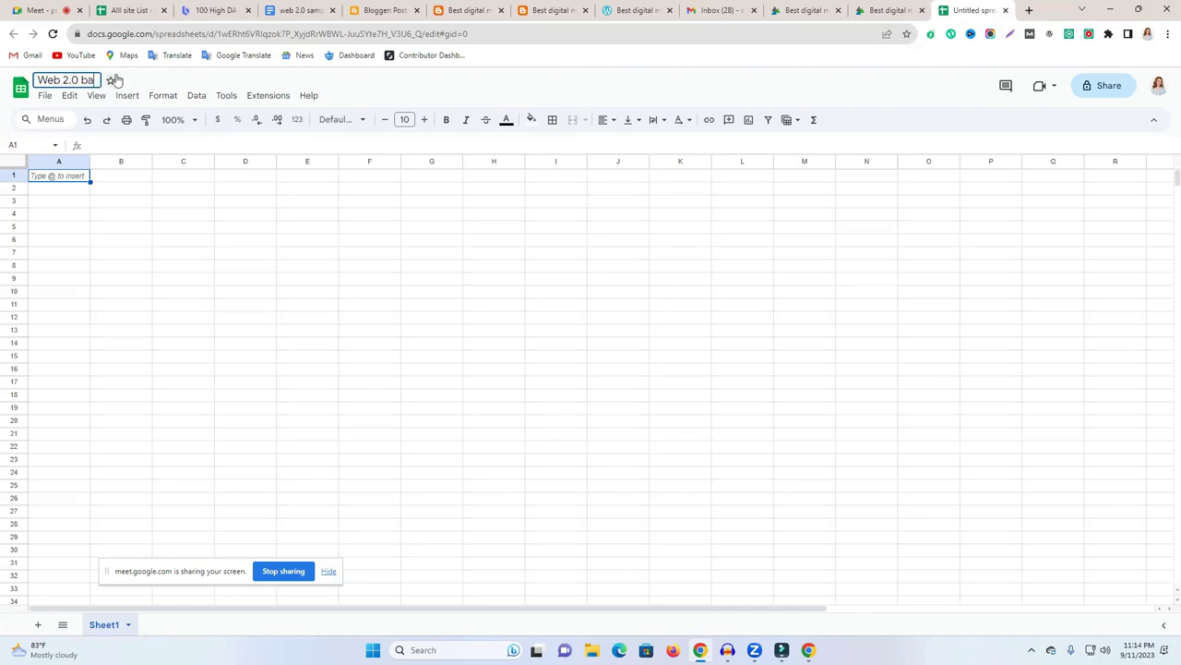
pyautogui.write('cklinks')
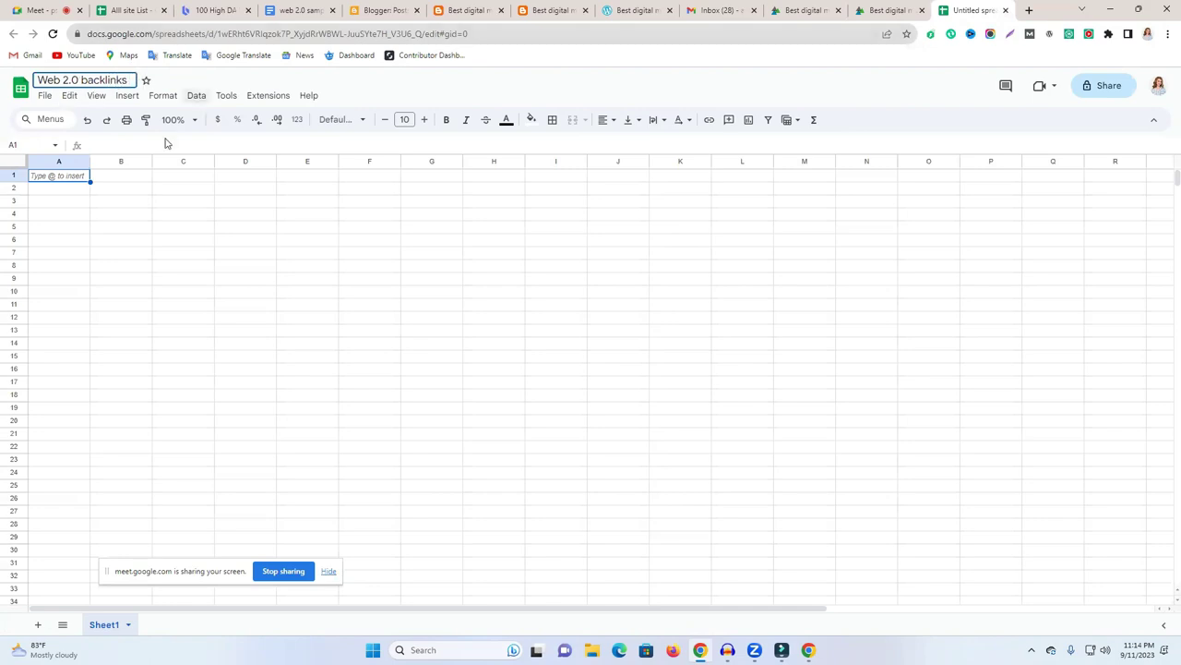
pyautogui.click(33, 9)
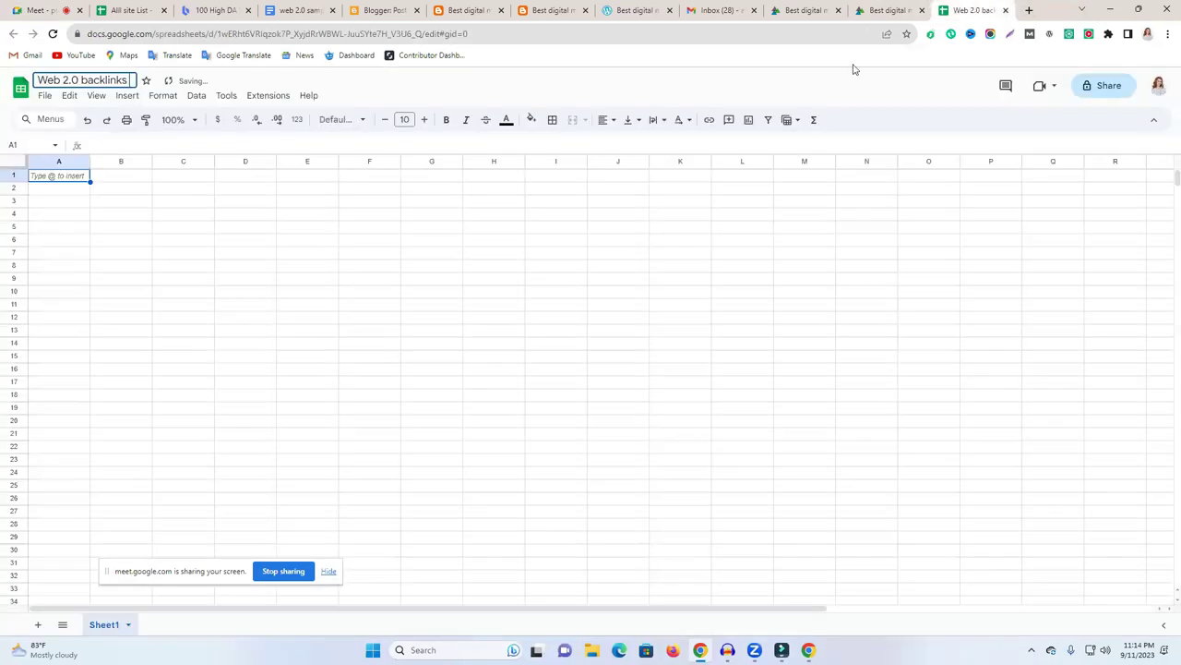
pyautogui.click(973, 10)
# Narrow column A and start editing cell A1.
pyautogui.moveTo(89, 162); pyautogui.dragTo(67, 163)
pyautogui.click(51, 182)
pyautogui.doubleClick(51, 174)
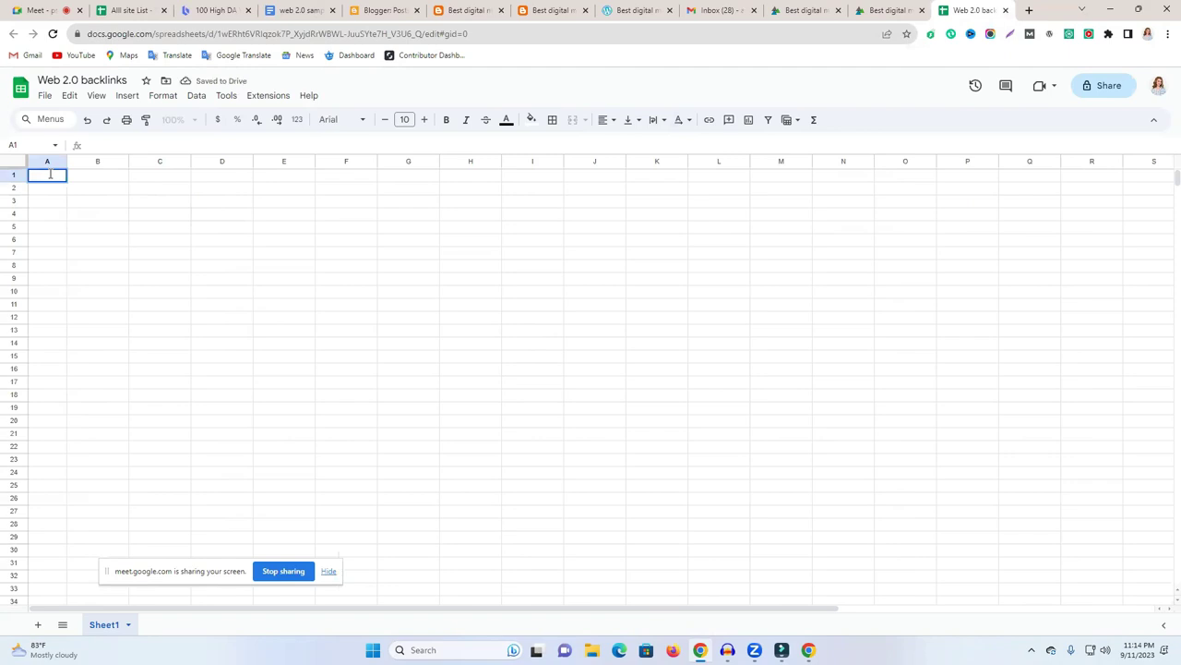
# Enter the headers No, Website Link and Screenshort Link in A1:C1.
pyautogui.write('Web')
pyautogui.click(103, 182)
pyautogui.write('Website')
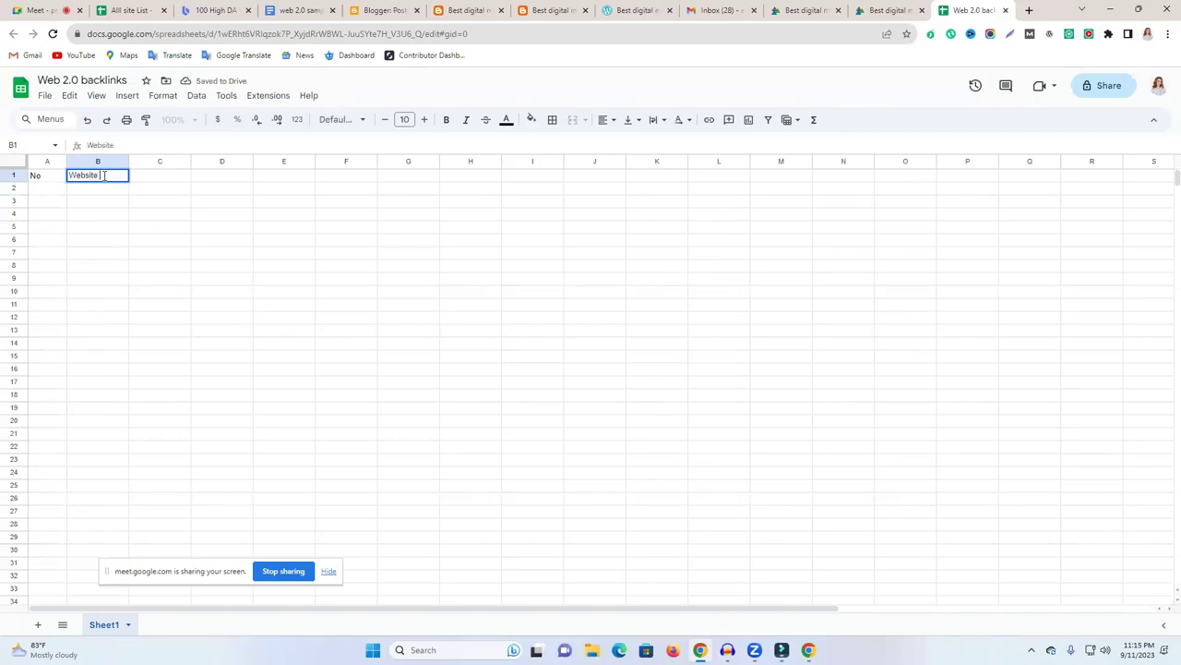
pyautogui.write(' link')
pyautogui.click(158, 181)
pyautogui.write('Screens')
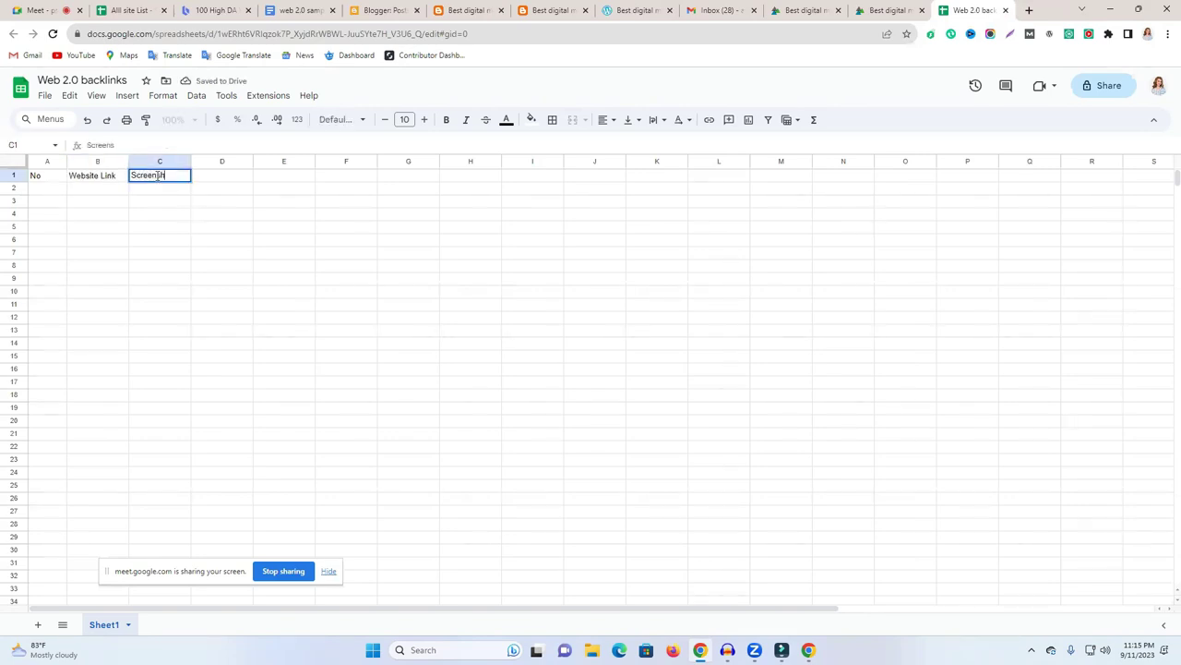
pyautogui.write('hort Link')
pyautogui.click(245, 231)
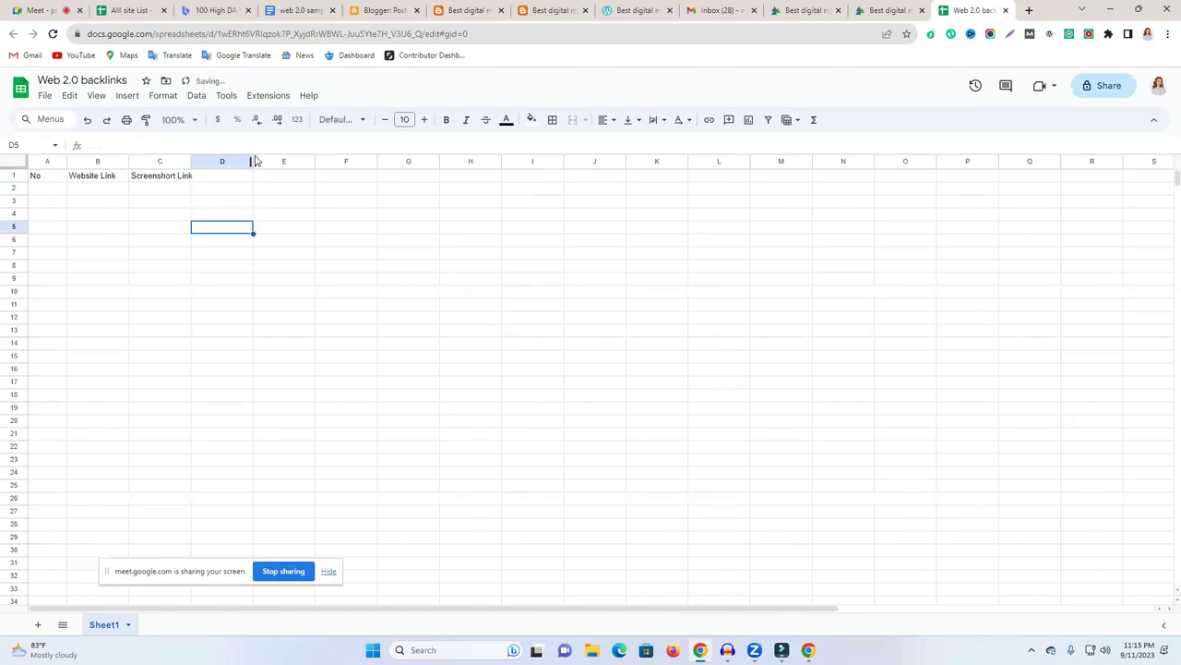
# Widen columns C and D and add the DA, PA and Live Link headers in D1:F1.
pyautogui.moveTo(252, 161); pyautogui.dragTo(301, 162)
pyautogui.click(223, 176)
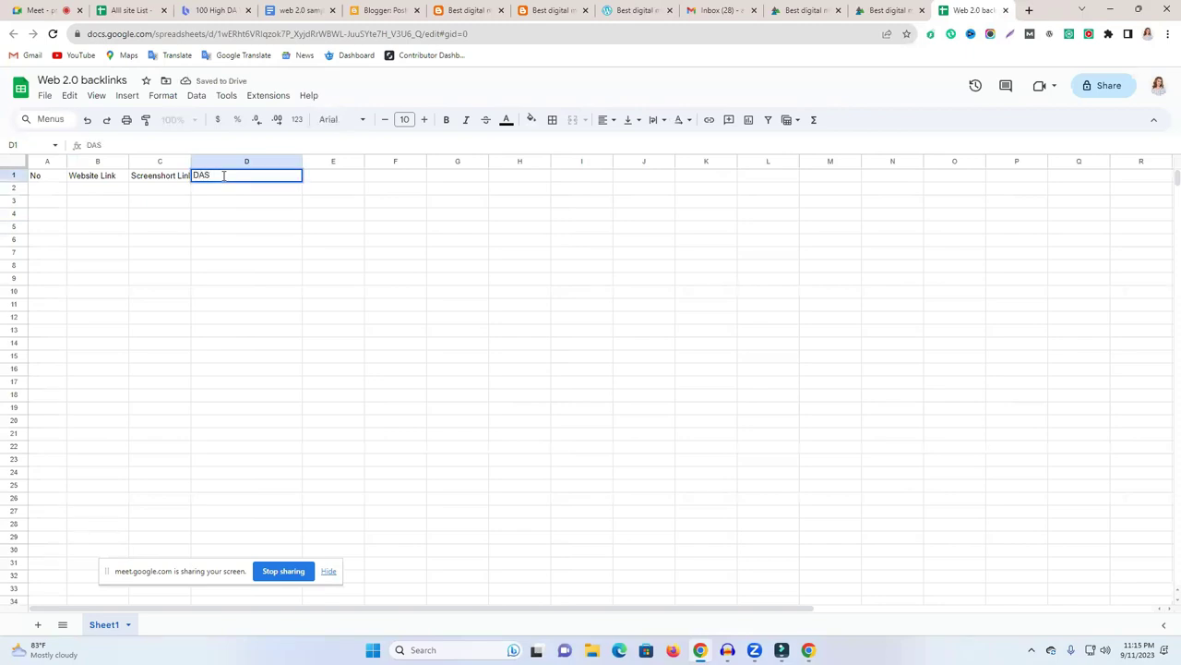
pyautogui.click(326, 174)
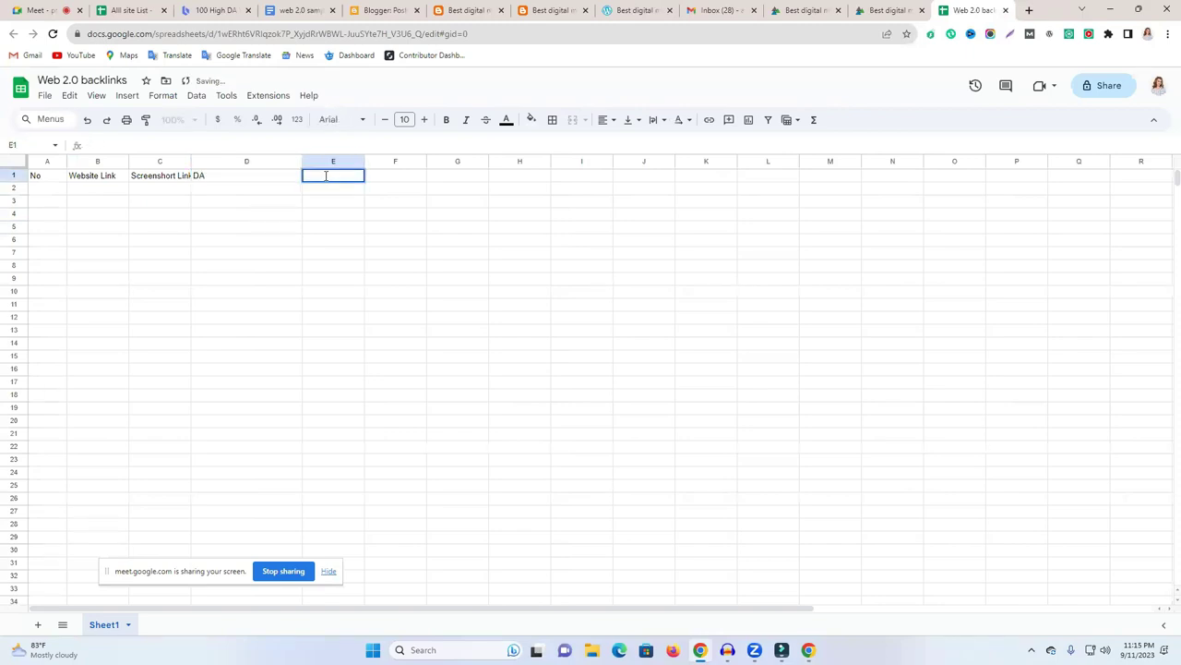
pyautogui.click(340, 202)
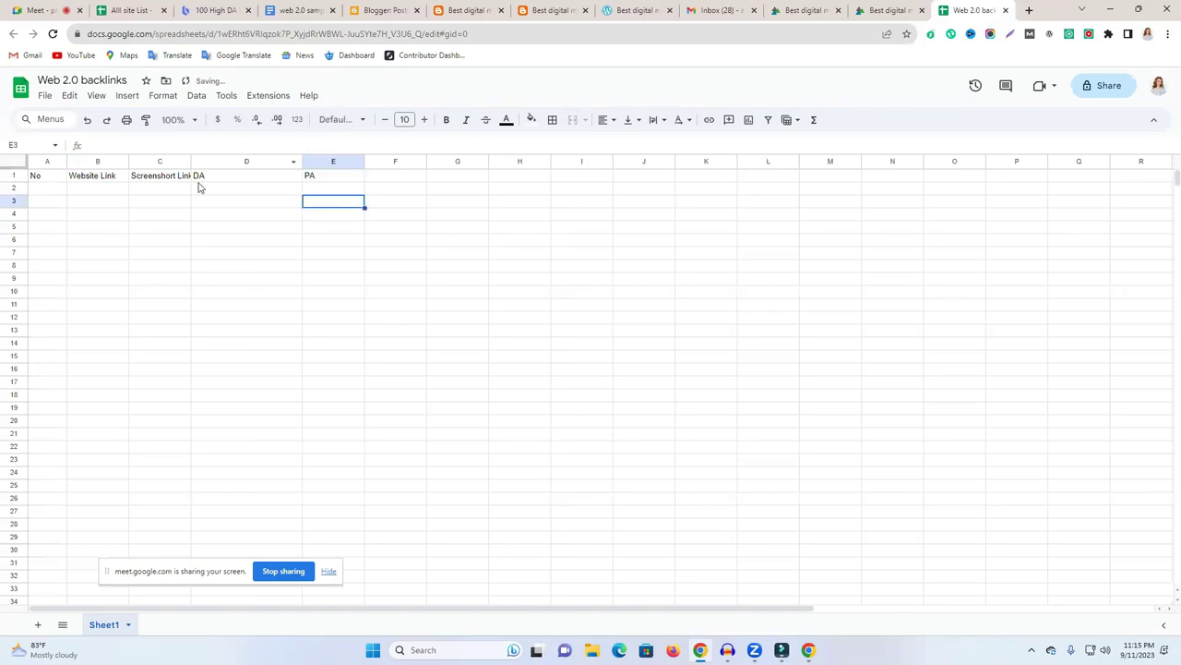
pyautogui.moveTo(192, 162); pyautogui.dragTo(253, 162)
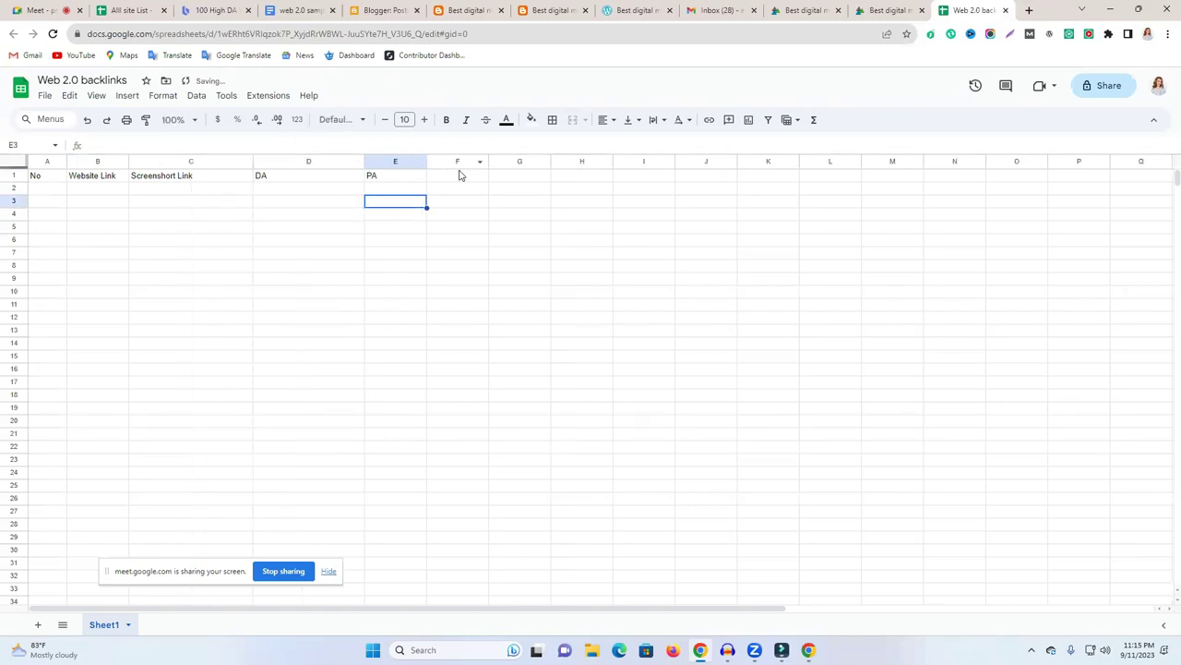
pyautogui.click(460, 175)
pyautogui.write('Li')
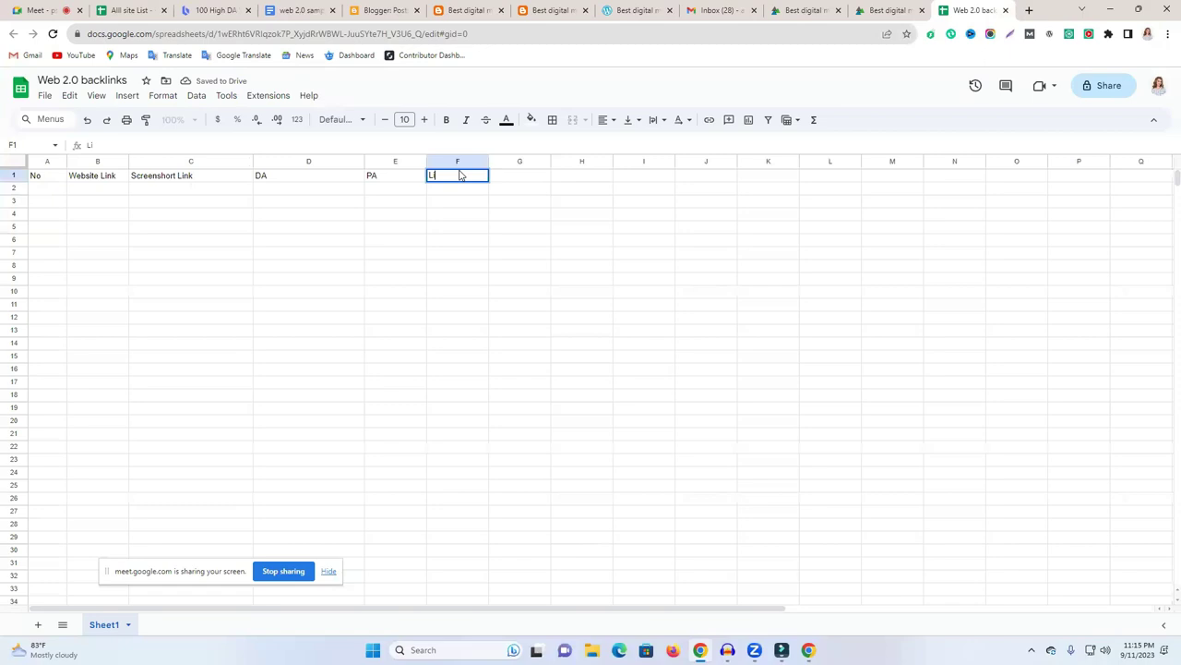
pyautogui.write('ve Link')
pyautogui.press('Return')
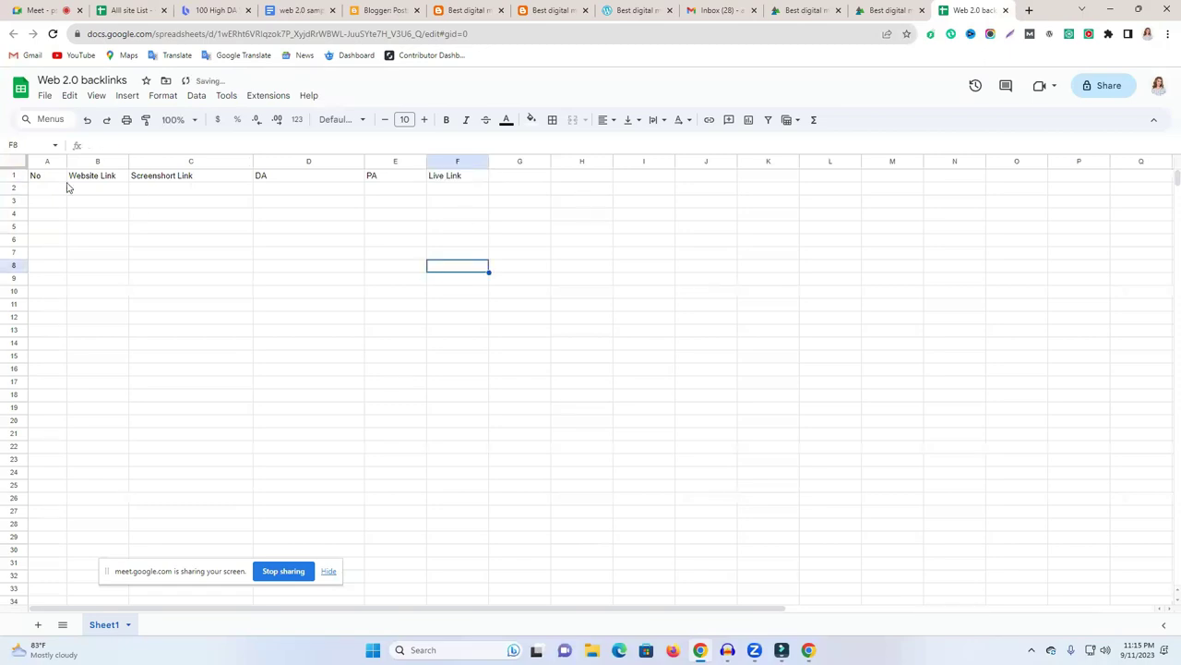
# Enlarge the whole header row's text to size 17.
pyautogui.click(10, 175)
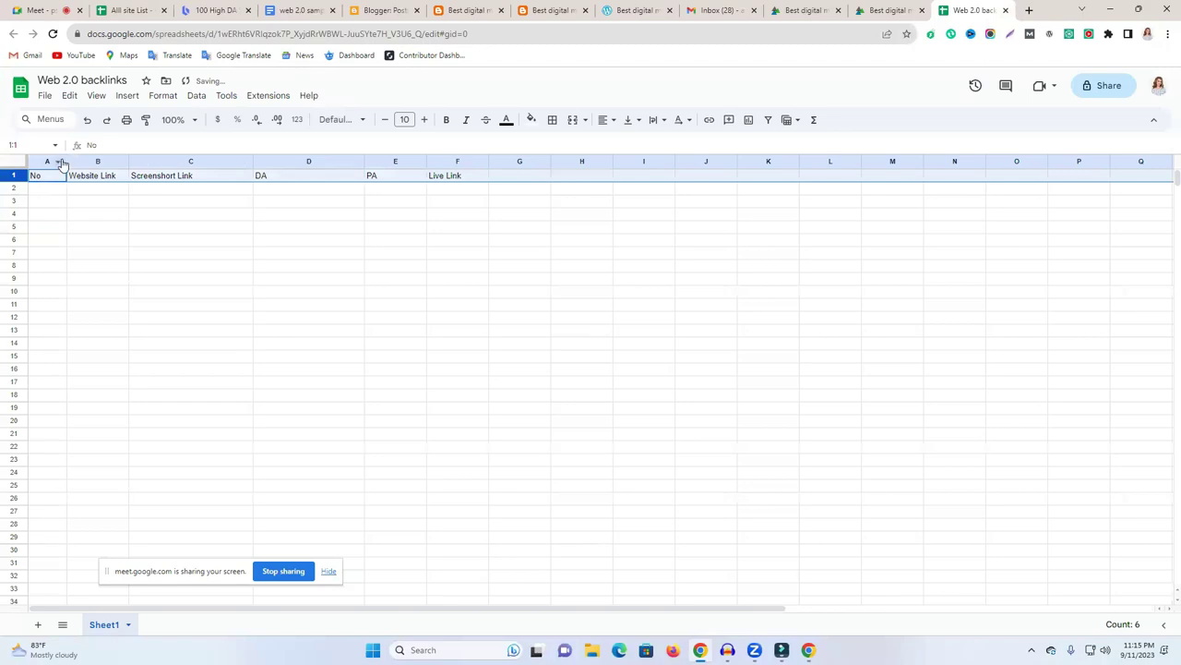
pyautogui.click(424, 120)
pyautogui.click(423, 120)
pyautogui.click(424, 120)
pyautogui.click(424, 120)
pyautogui.click(423, 120)
# Widen column B and fill header row 1 with yellow.
pyautogui.moveTo(144, 161); pyautogui.dragTo(239, 162)
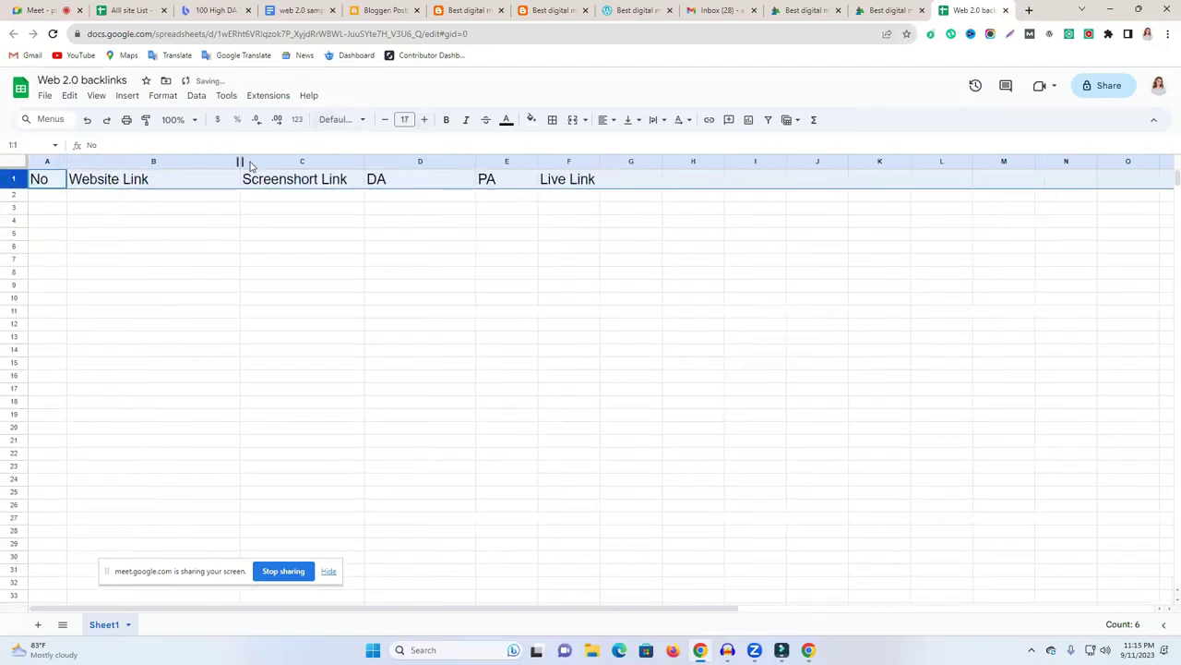
pyautogui.click(532, 120)
pyautogui.click(574, 178)
pyautogui.click(483, 224)
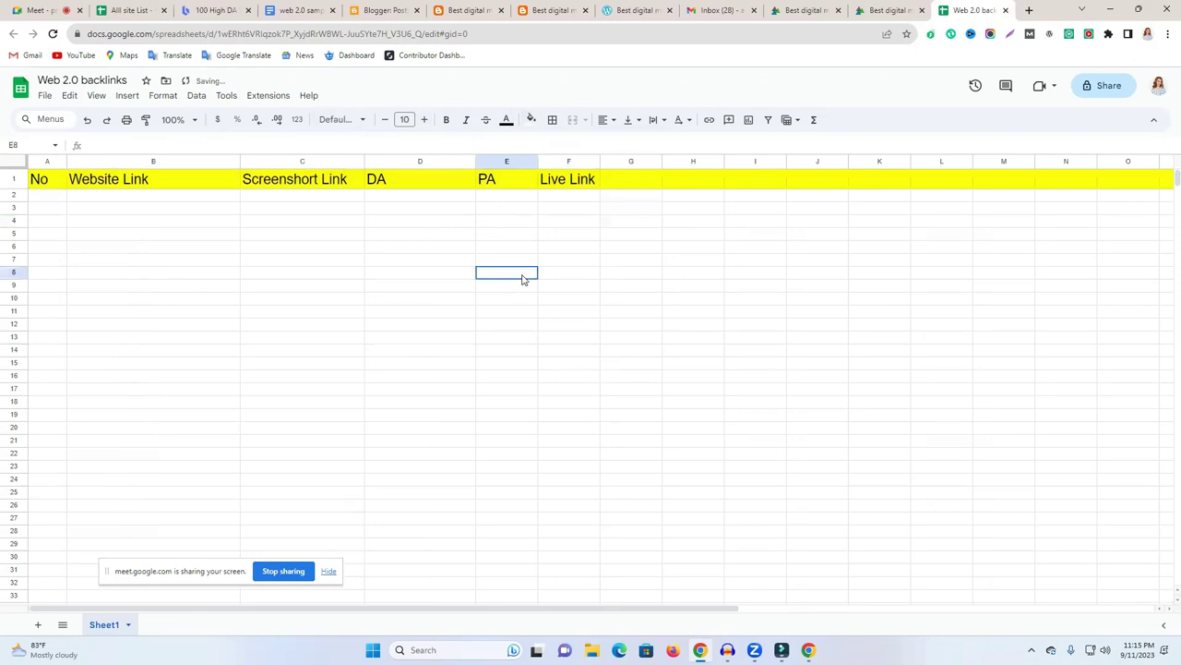
# Number column A from 1 to 51 by entering 1 and 2 and filling down to A52.
pyautogui.click(45, 187)
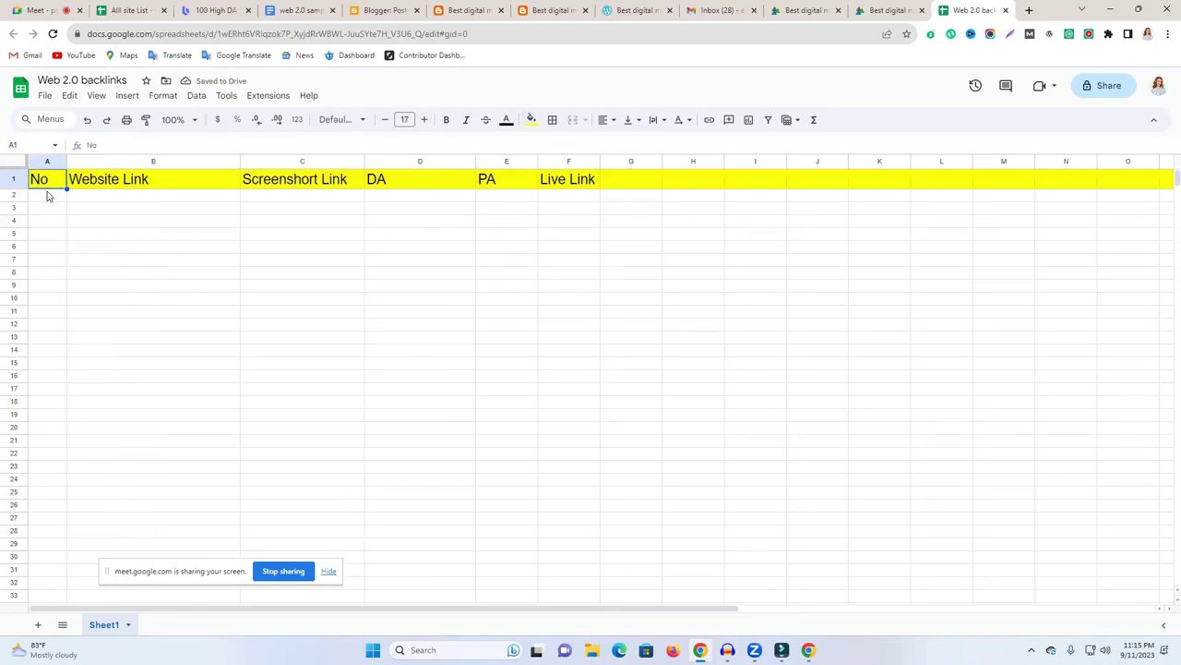
pyautogui.click(47, 197)
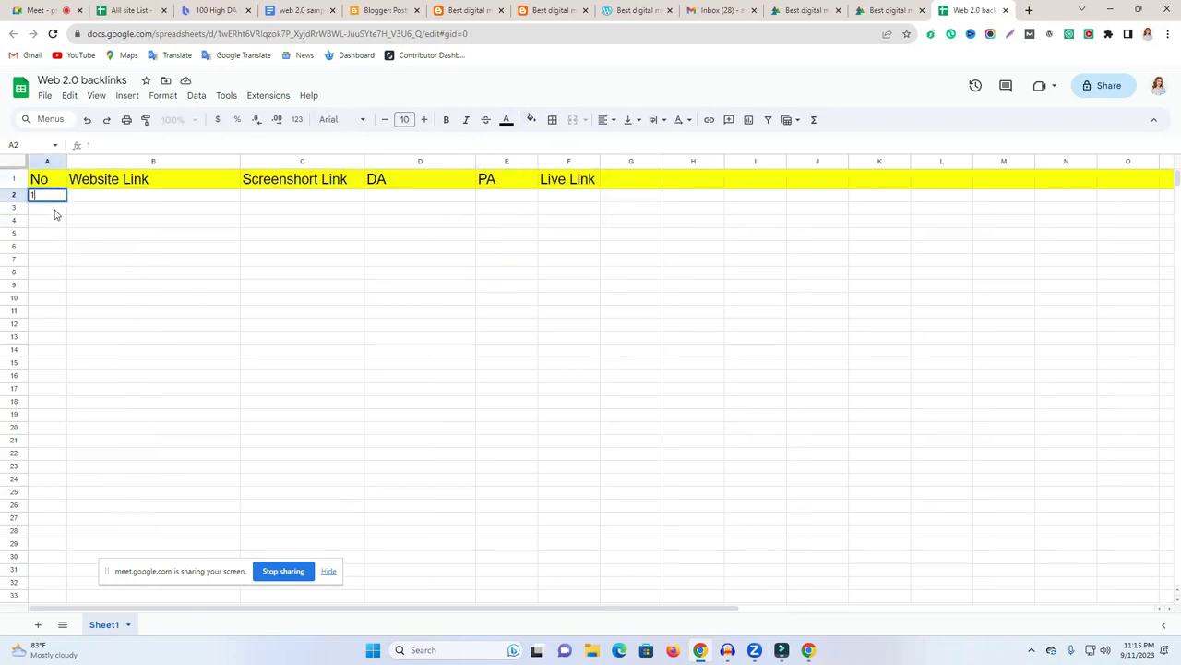
pyautogui.write('1')
pyautogui.press('Return')
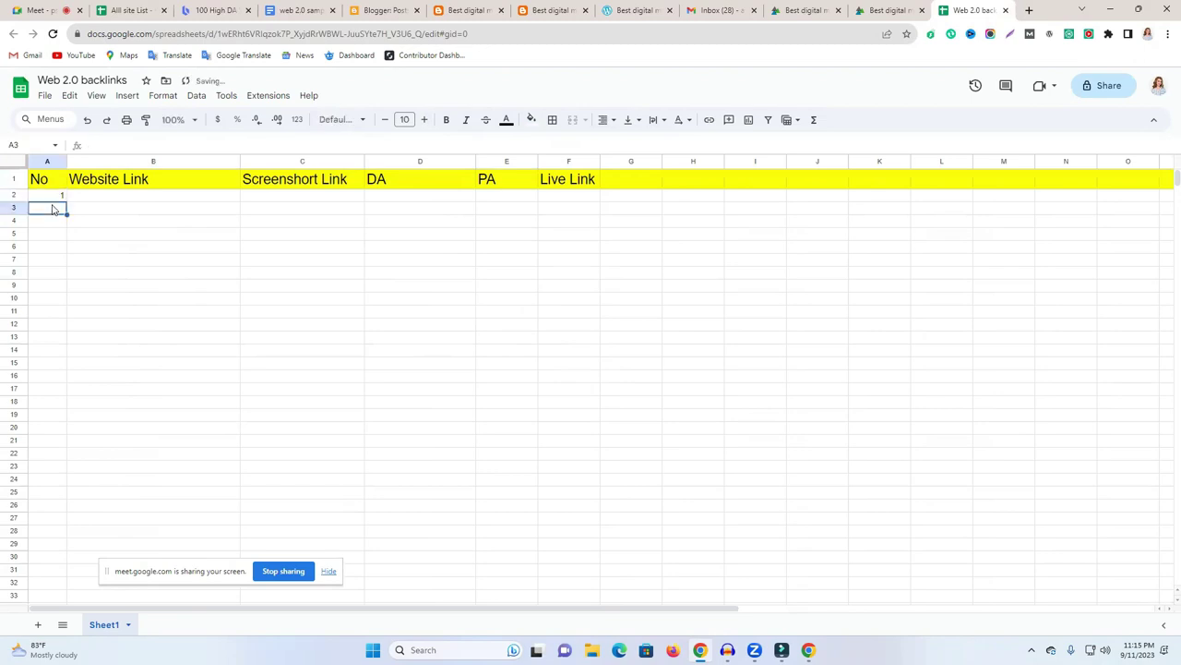
pyautogui.write('2')
pyautogui.click(229, 224)
pyautogui.moveTo(54, 197); pyautogui.dragTo(66, 590)
pyautogui.scroll(5, 256, 477)
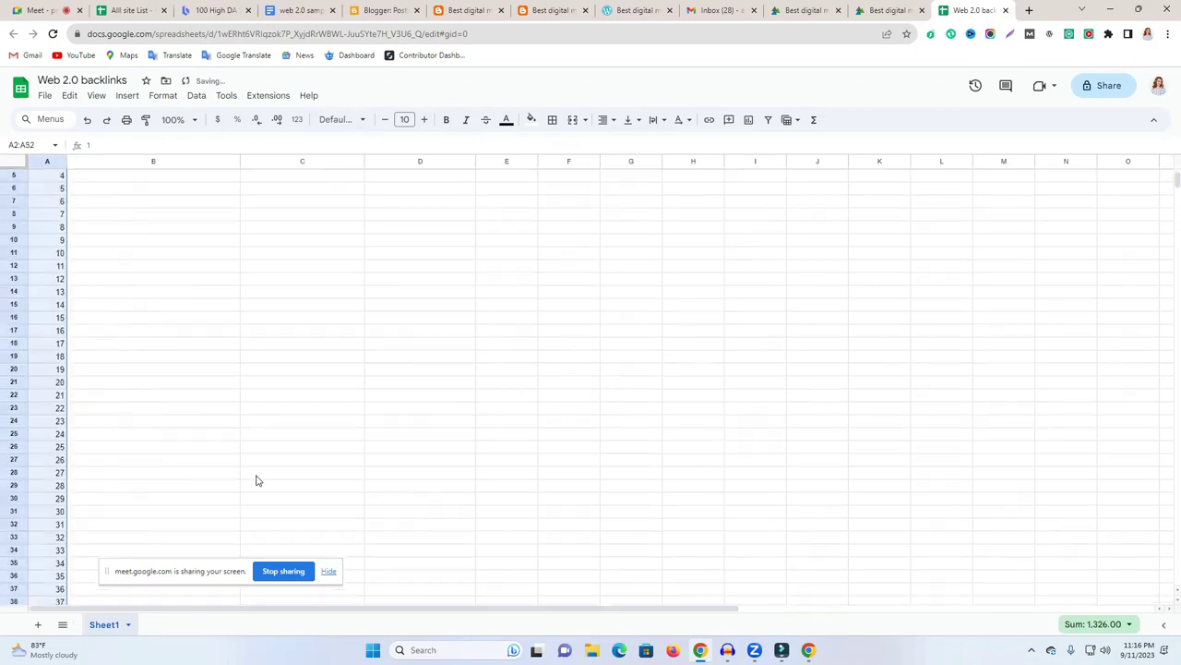
pyautogui.click(335, 377)
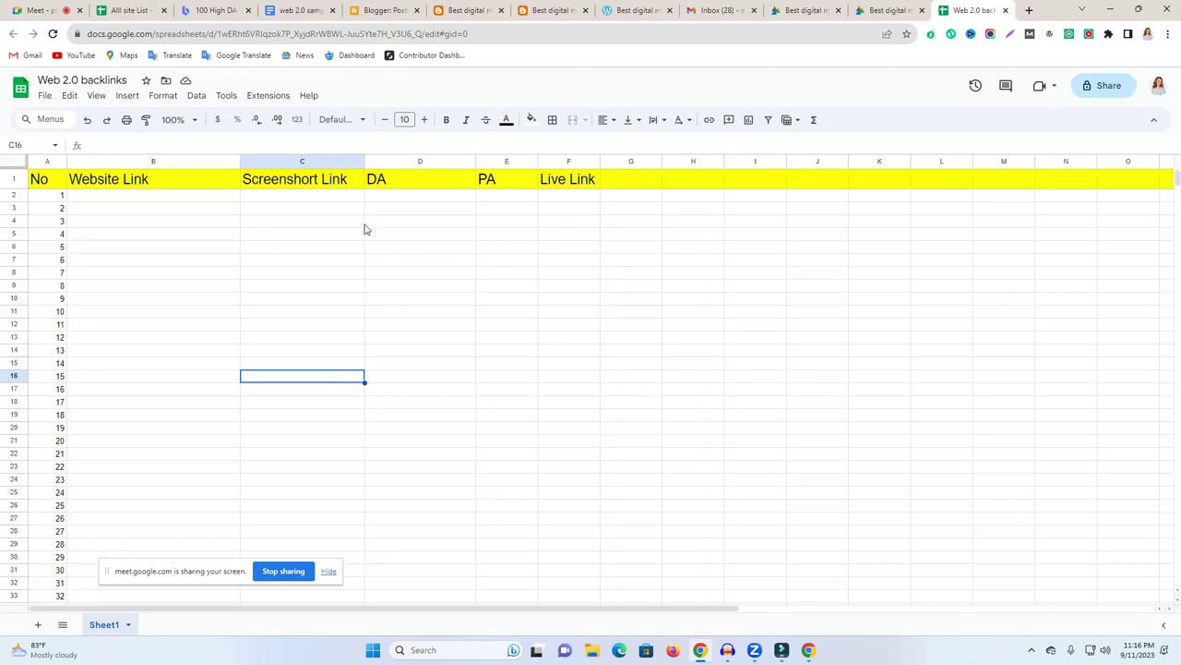
pyautogui.click(380, 252)
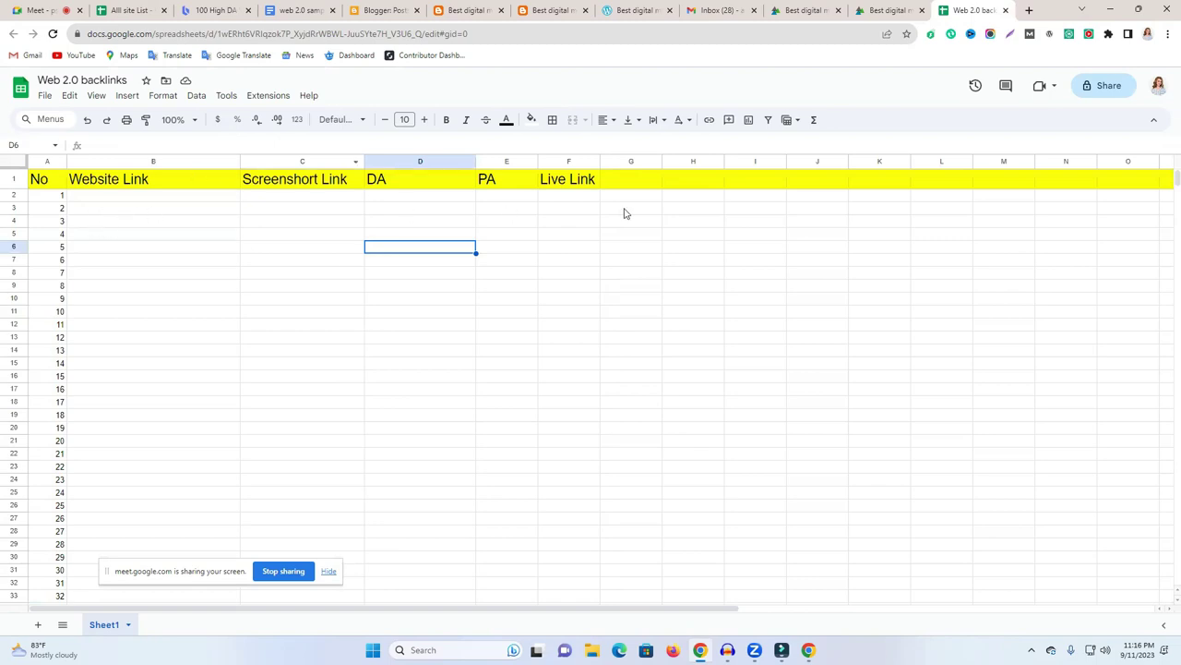
# Try a first Lightshot capture of the whole visible blog post page.
pyautogui.click(522, 9)
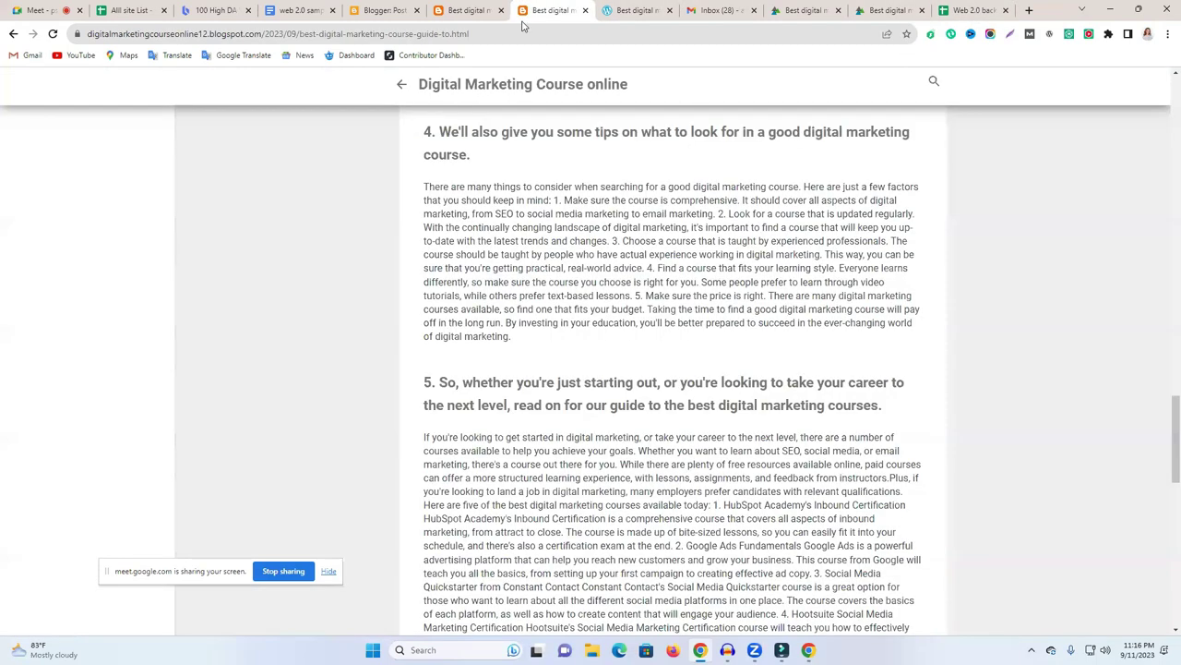
pyautogui.scroll(5, 597, 315)
pyautogui.scroll(5, 600, 323)
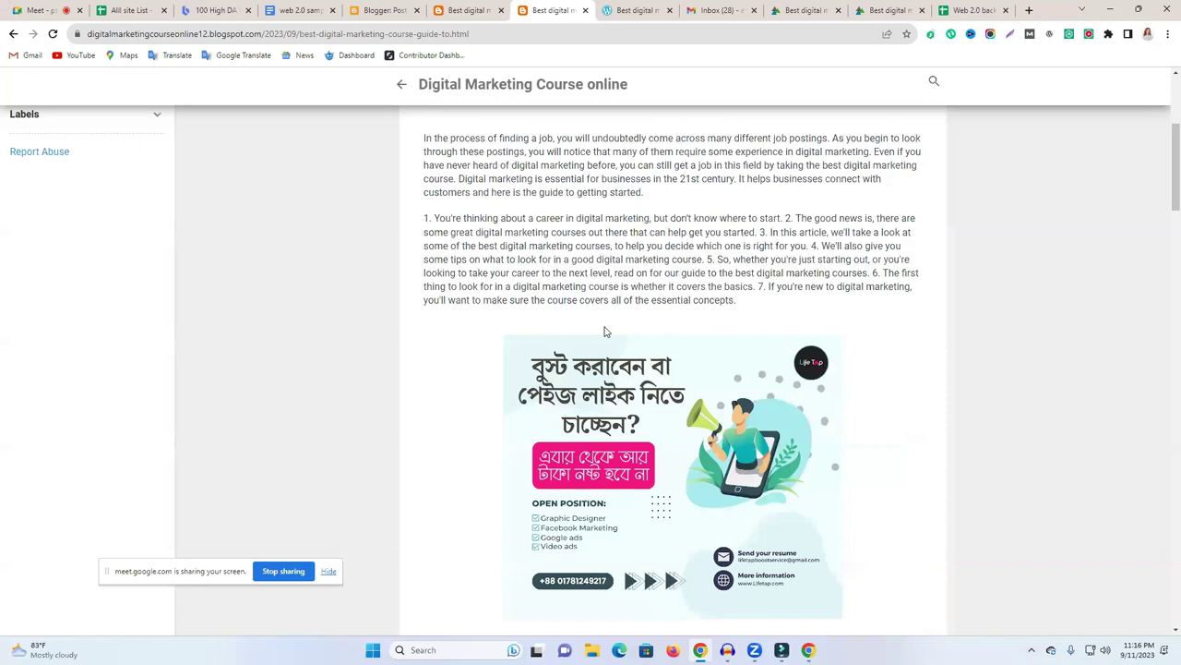
pyautogui.scroll(3, 602, 315)
pyautogui.click(1006, 37)
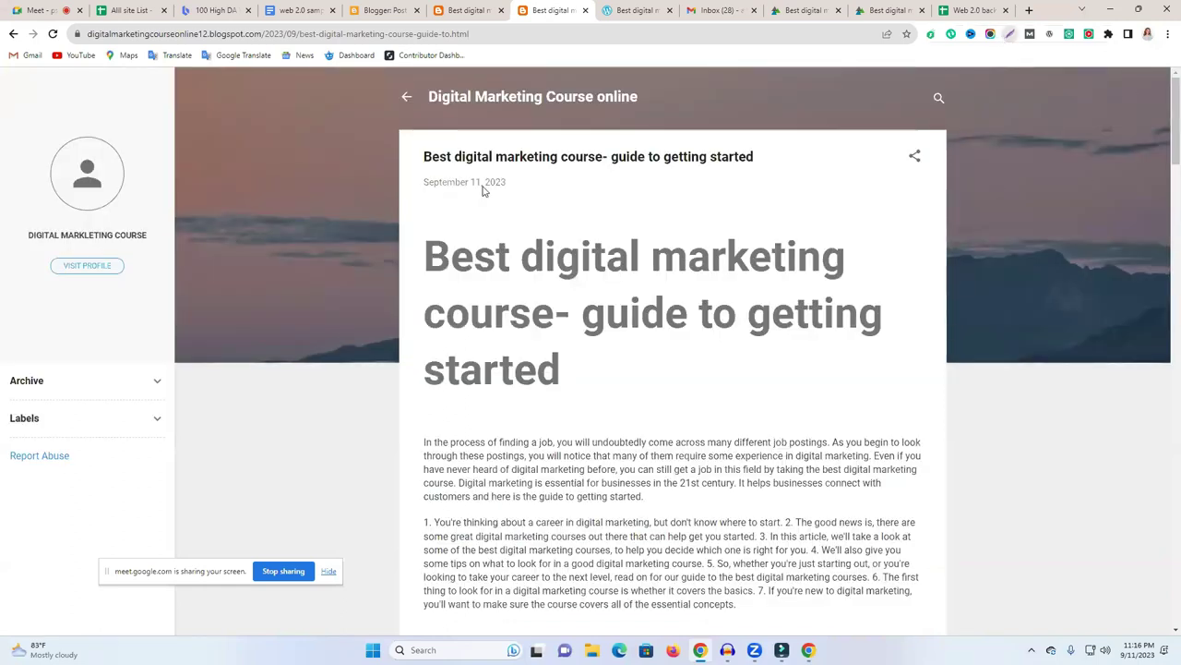
pyautogui.moveTo(2, 68); pyautogui.dragTo(1179, 630)
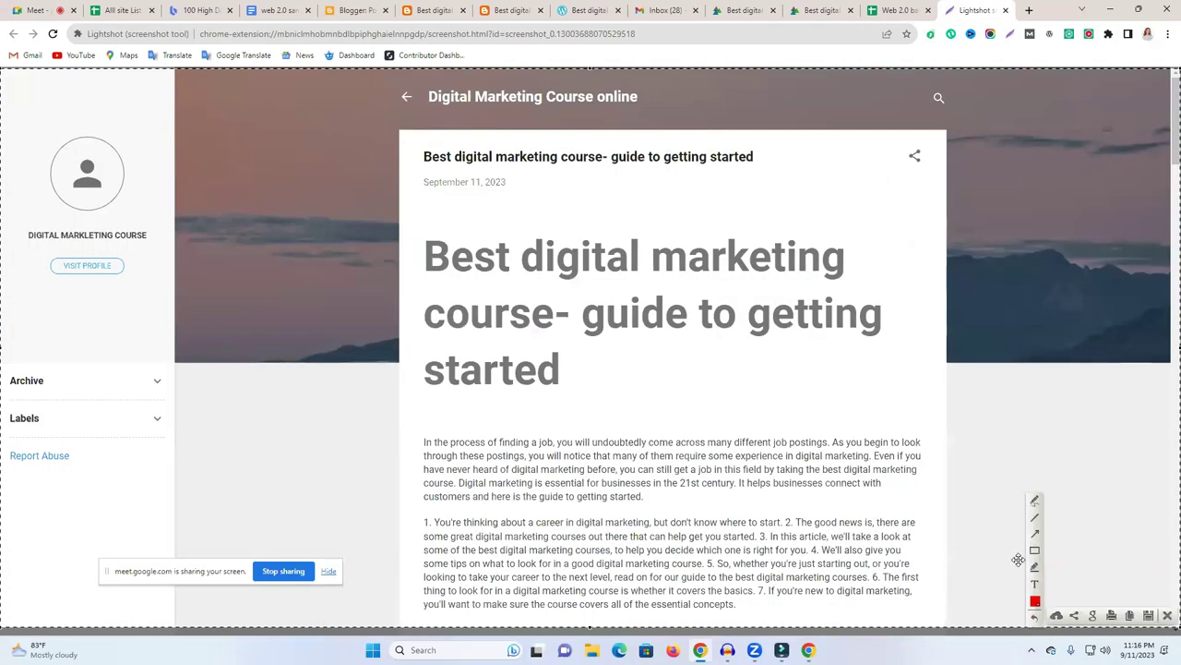
pyautogui.click(1057, 617)
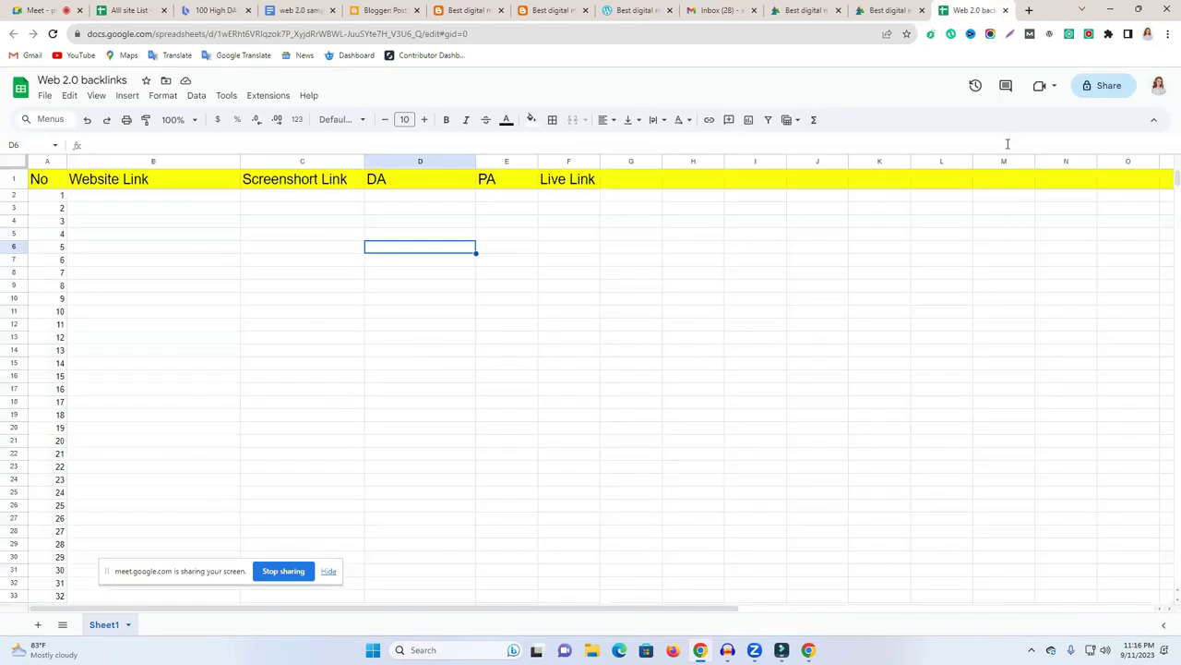
# Search for the Lightshot extension in a new tab, then close the leftover capture and search tabs.
pyautogui.click(1166, 35)
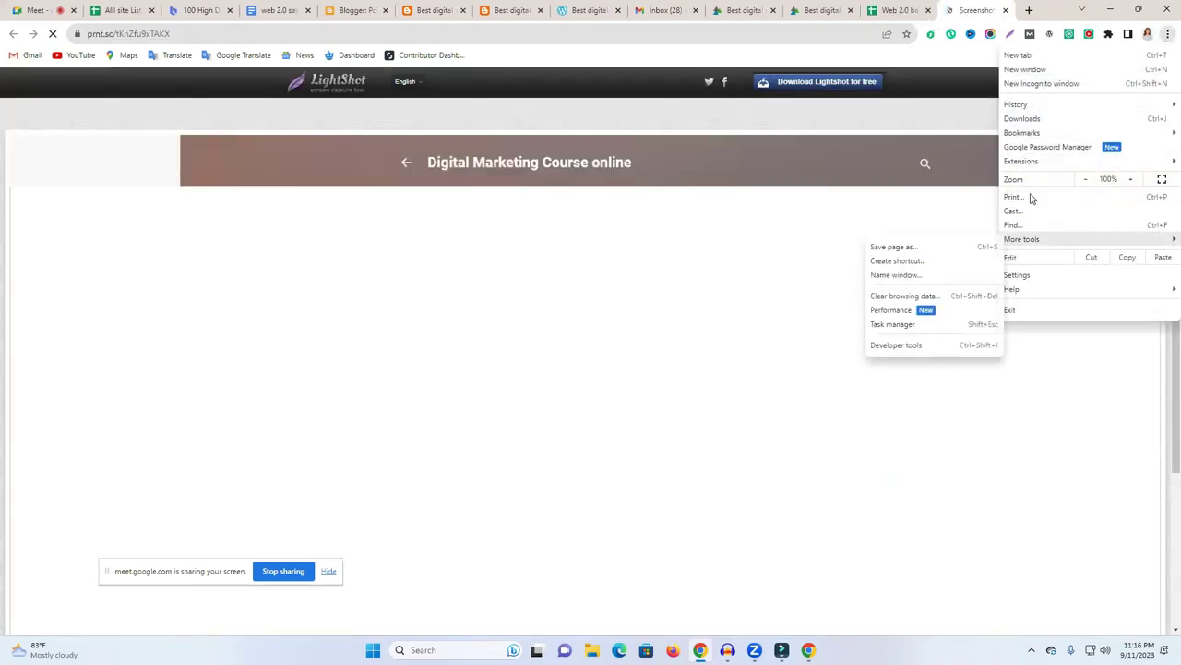
pyautogui.moveTo(1029, 162)
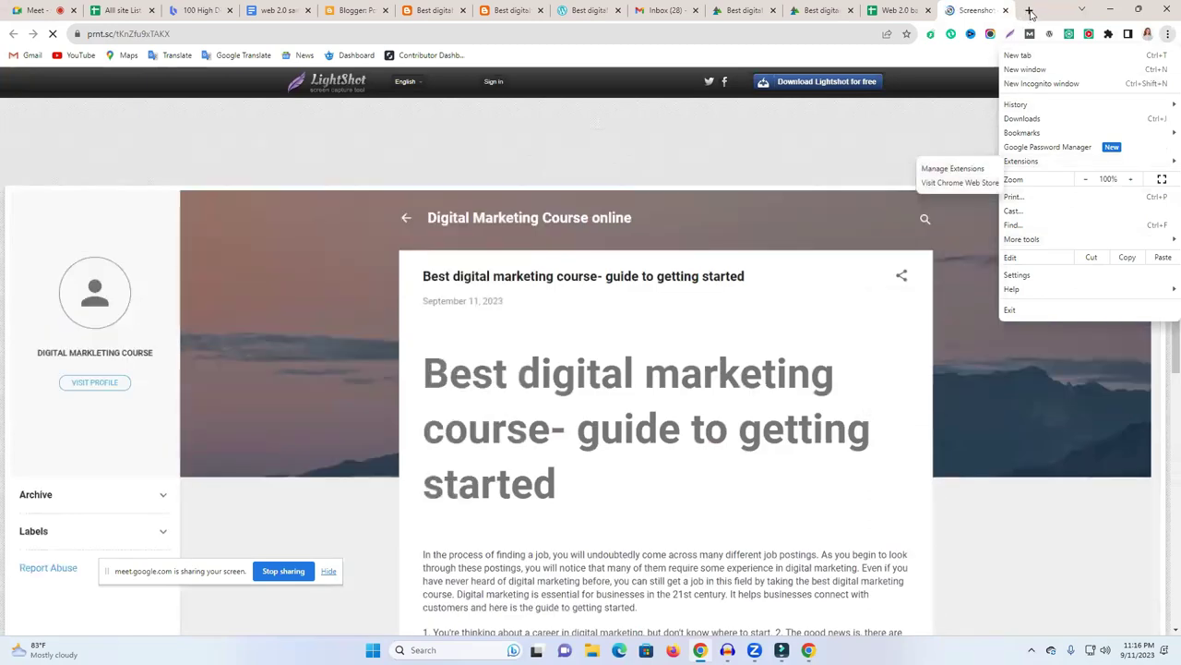
pyautogui.click(1027, 13)
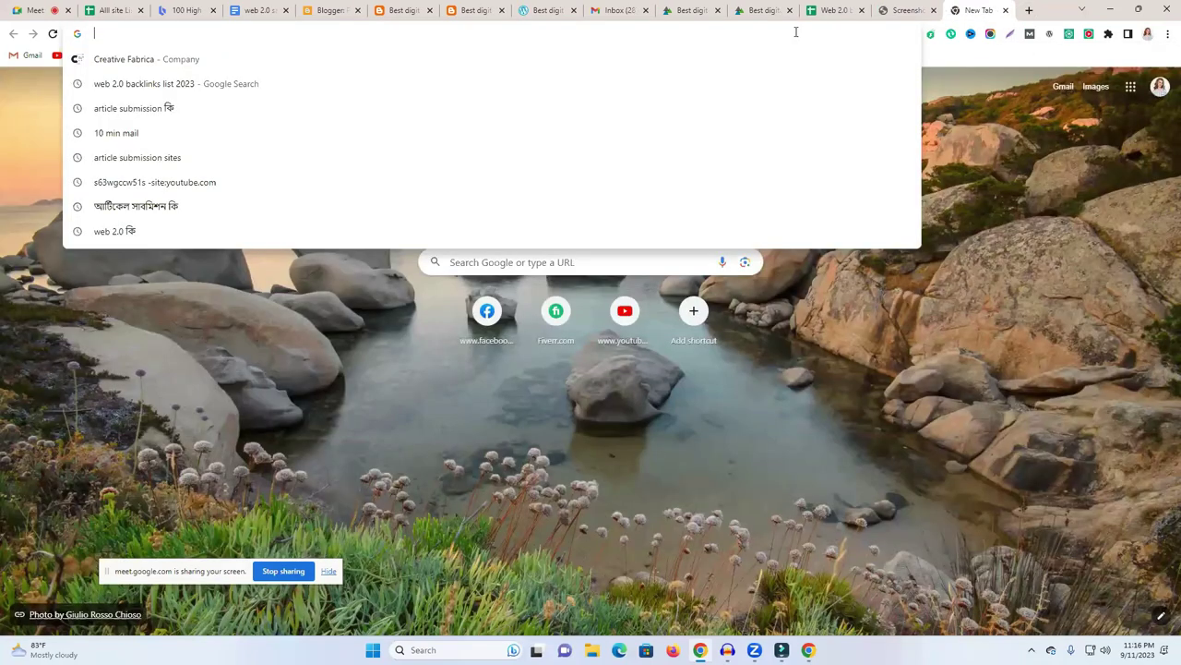
pyautogui.write('light')
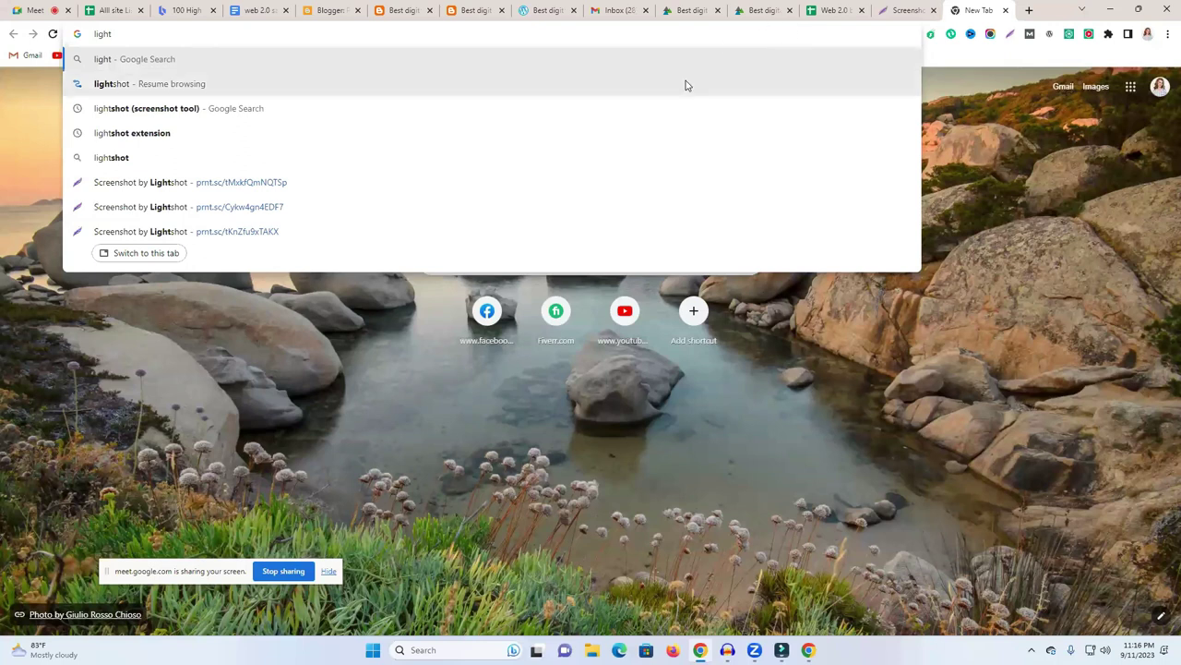
pyautogui.click(472, 137)
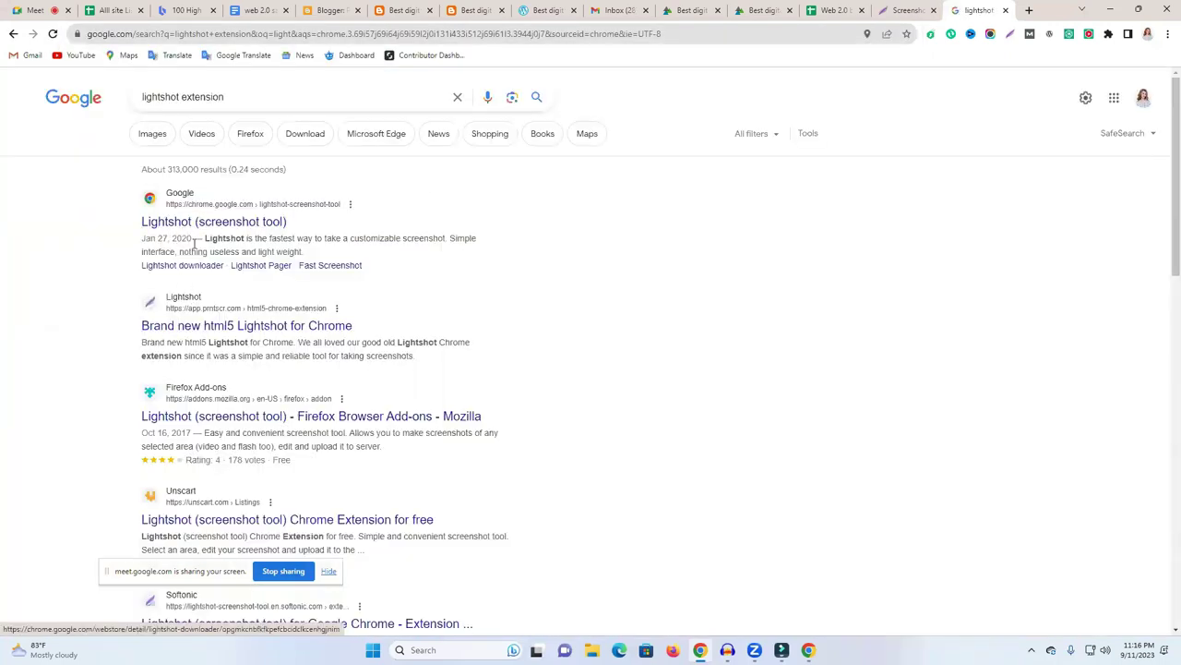
pyautogui.click(1009, 35)
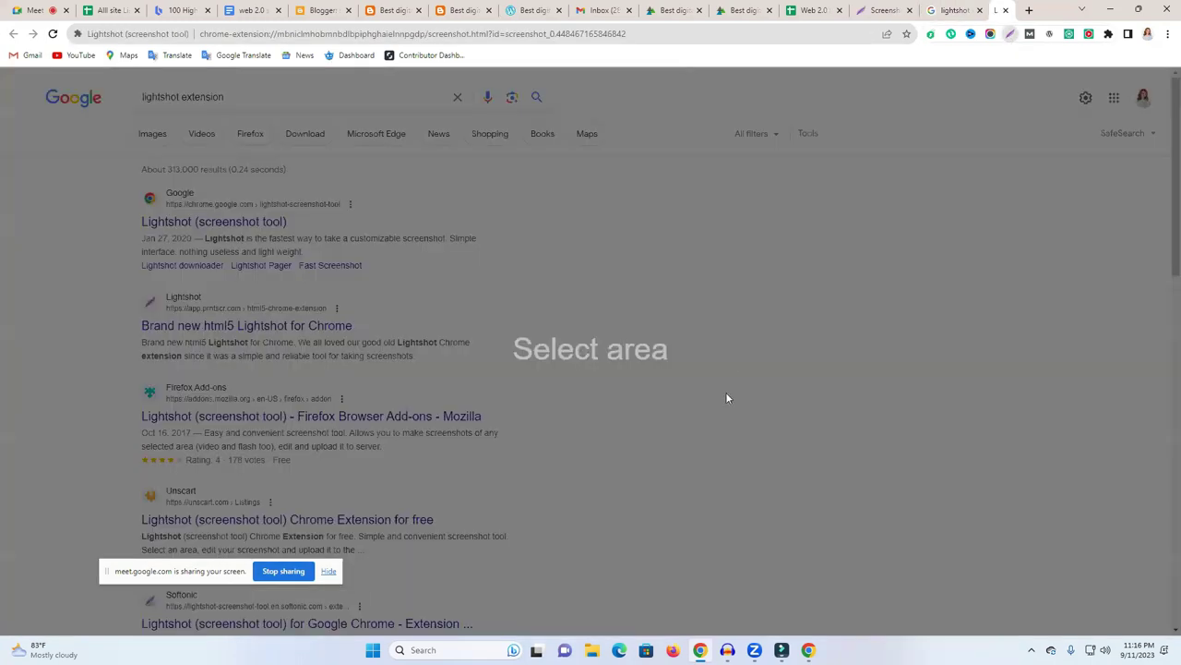
pyautogui.click(1005, 10)
pyautogui.click(1005, 10)
pyautogui.click(987, 10)
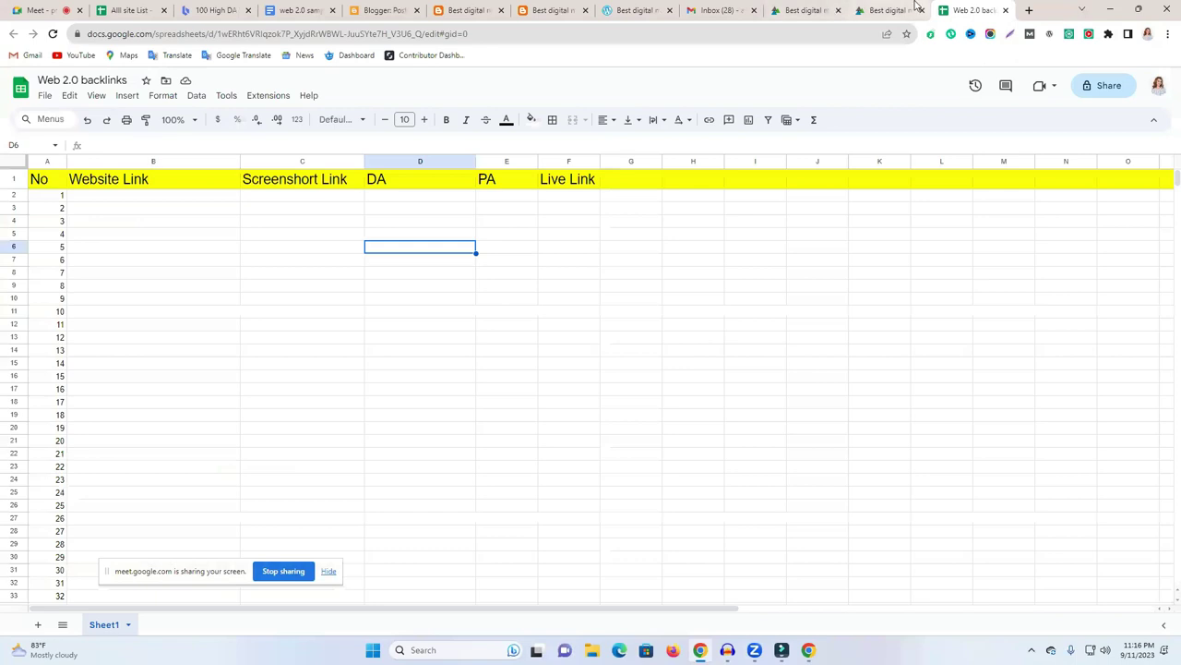
# Capture the upper part of the Blogminds article with Lightshot and upload it to prnt.sc.
pyautogui.click(888, 10)
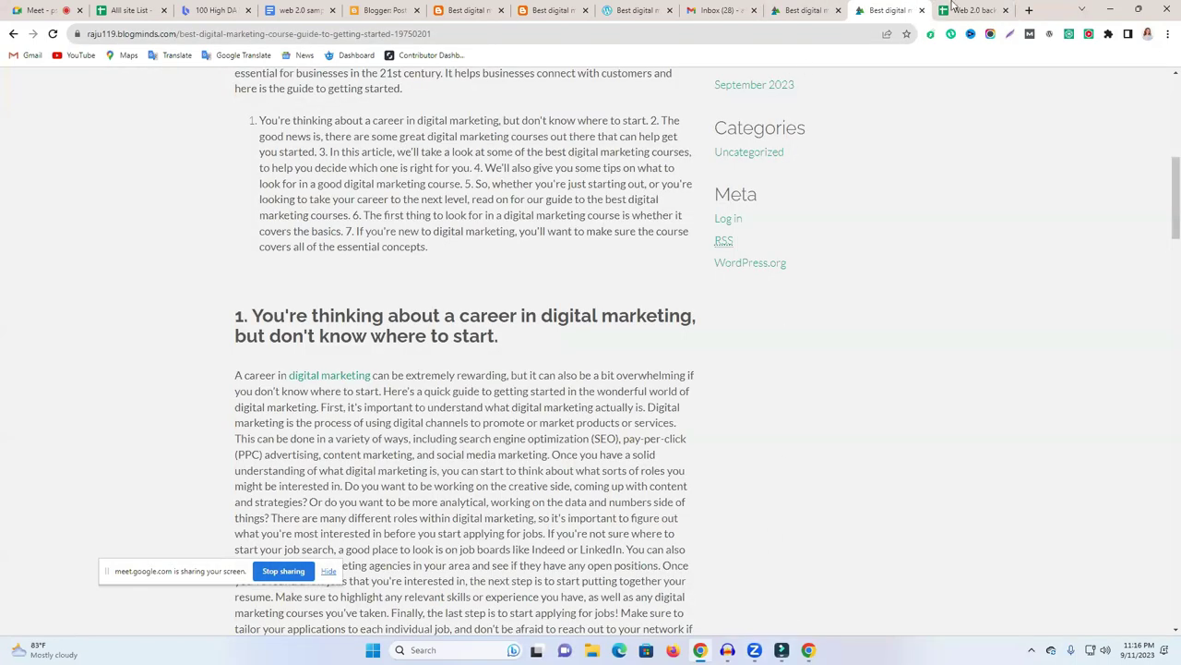
pyautogui.scroll(6, 794, 228)
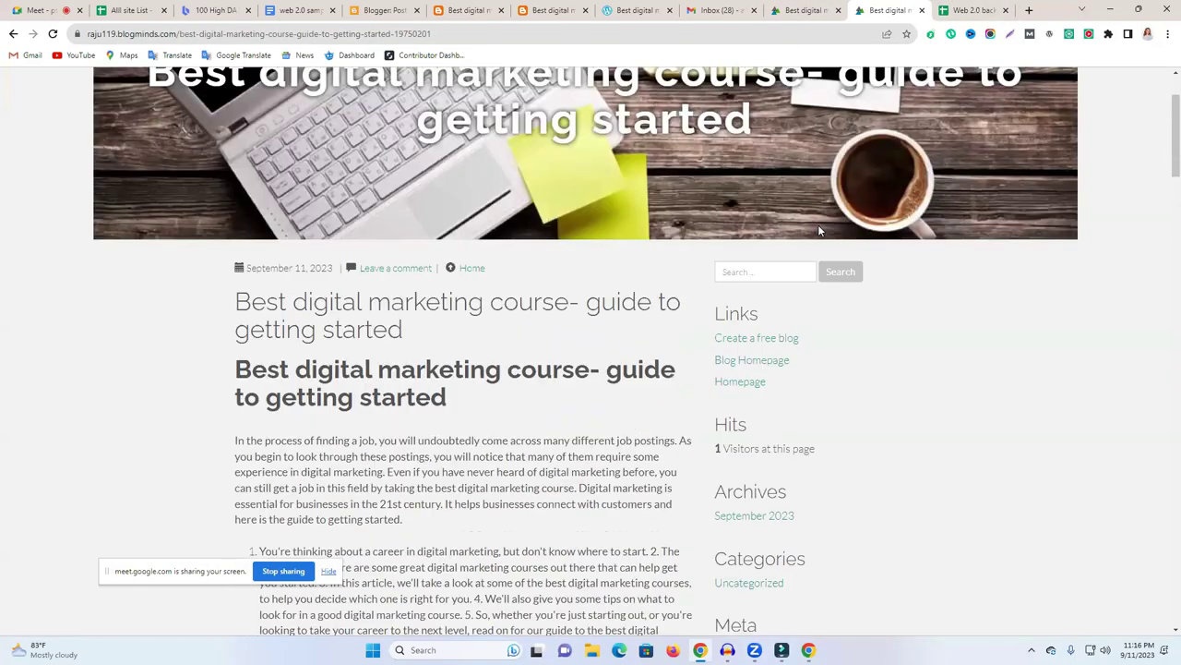
pyautogui.scroll(-3, 822, 203)
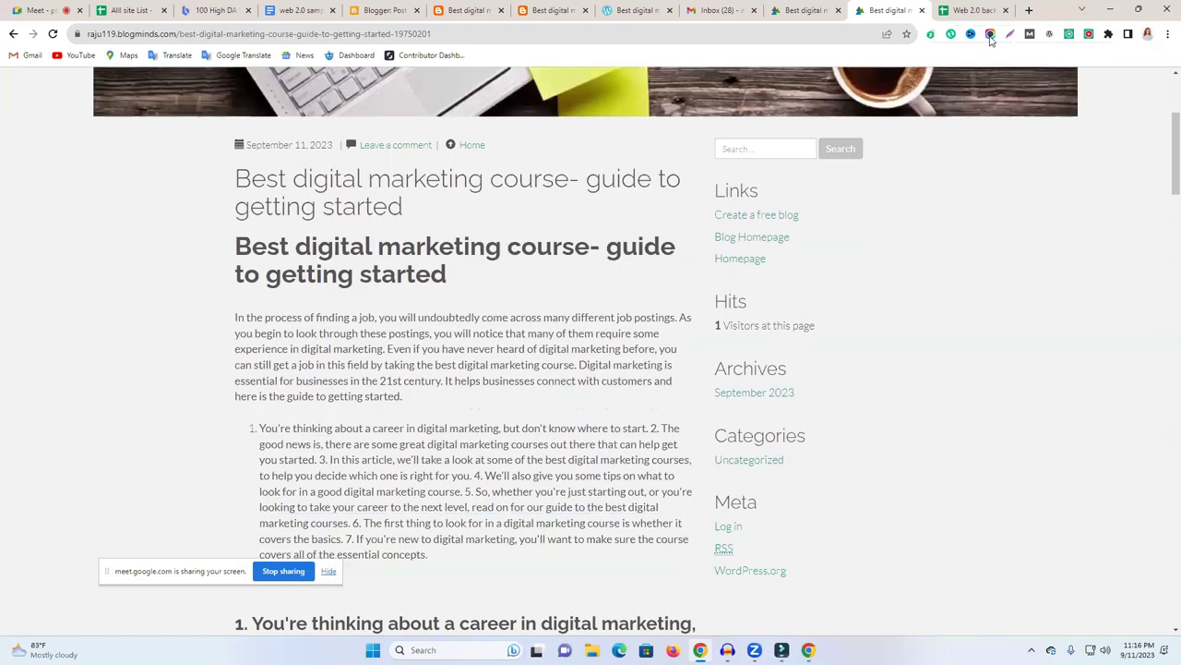
pyautogui.click(1009, 34)
pyautogui.moveTo(2, 68); pyautogui.dragTo(1119, 580)
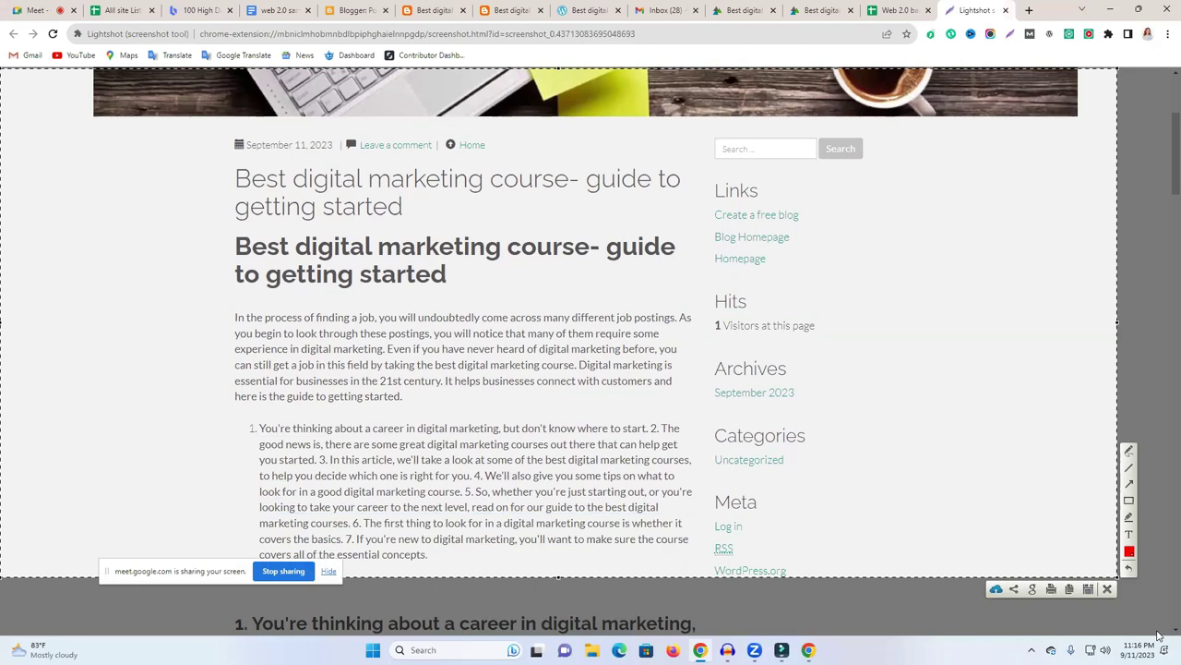
pyautogui.hotkey('ctrl', 'd')
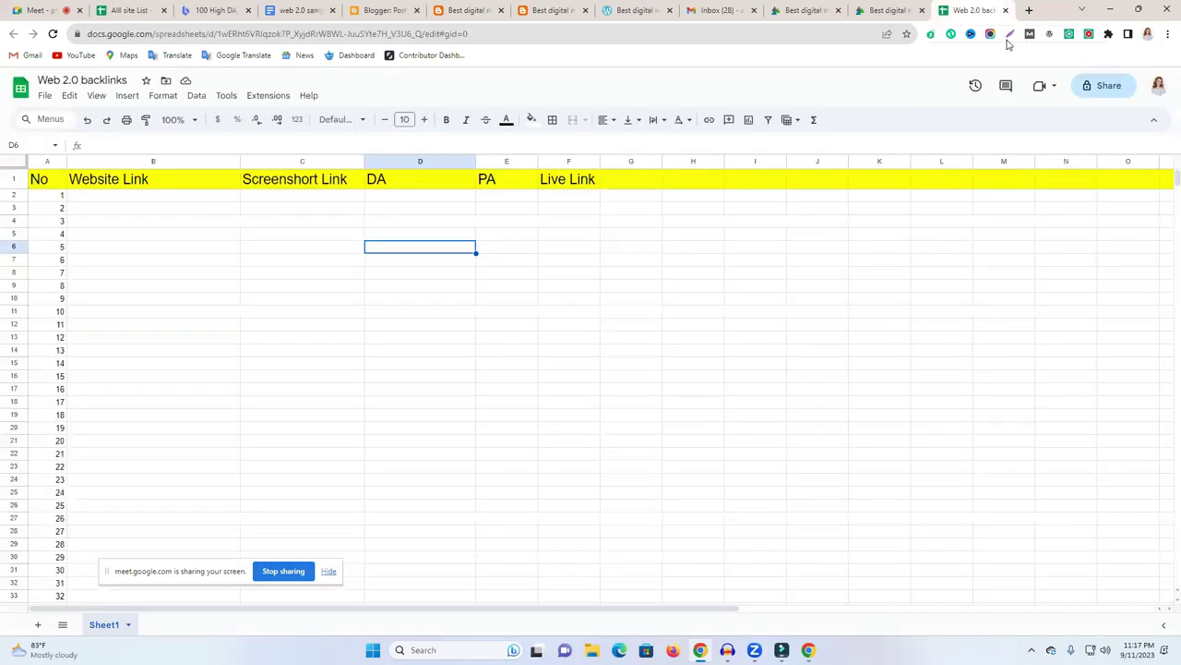
pyautogui.rightClick(806, 35)
pyautogui.hotkey('ctrl', 'c')
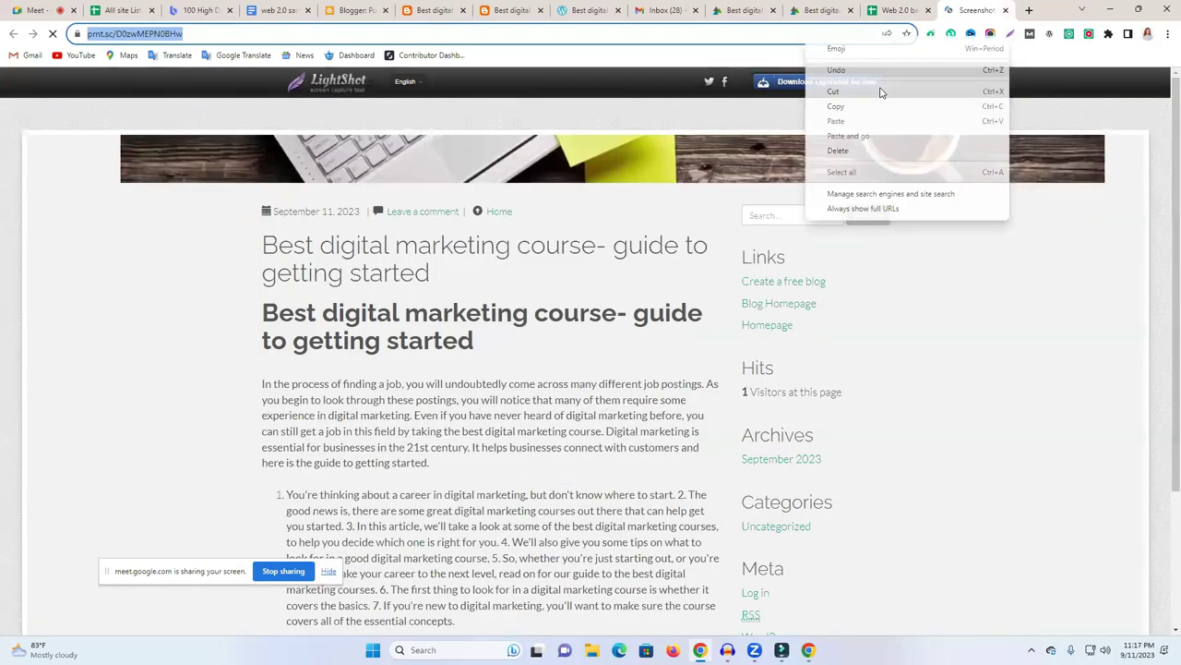
# Paste the prnt.sc screenshot link into cell C2.
pyautogui.click(882, 8)
pyautogui.click(269, 195)
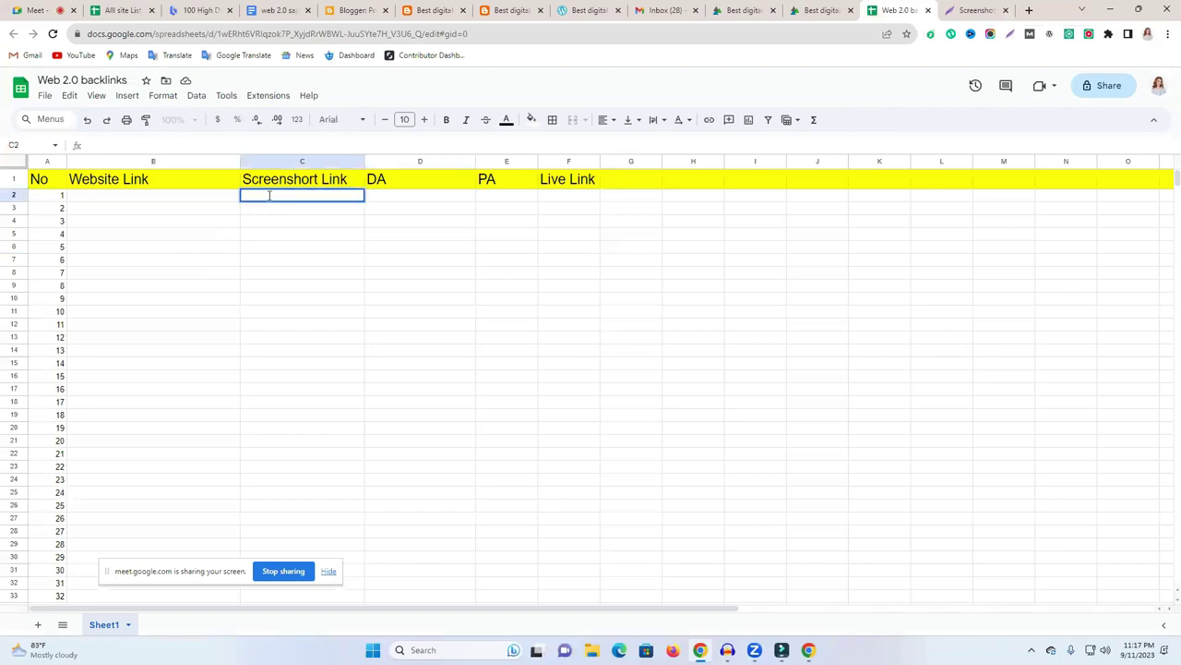
pyautogui.hotkey('ctrl', 'v')
pyautogui.click(409, 252)
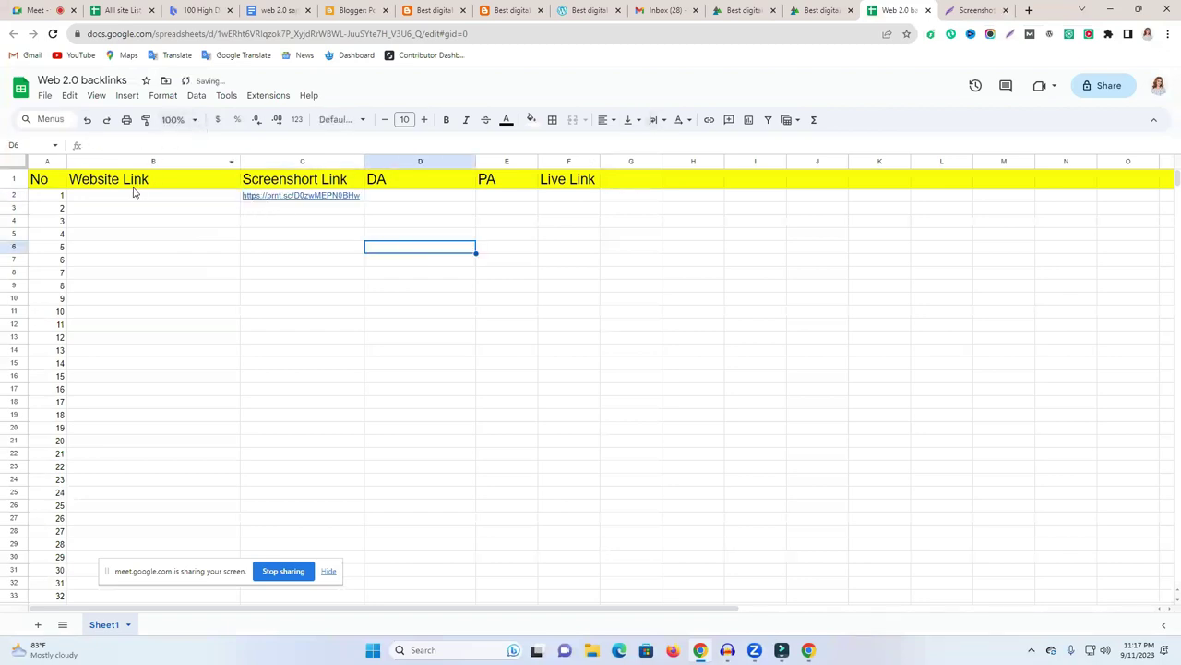
# Copy the blogminds.com domain from the article's address bar and paste it into B2.
pyautogui.click(513, 8)
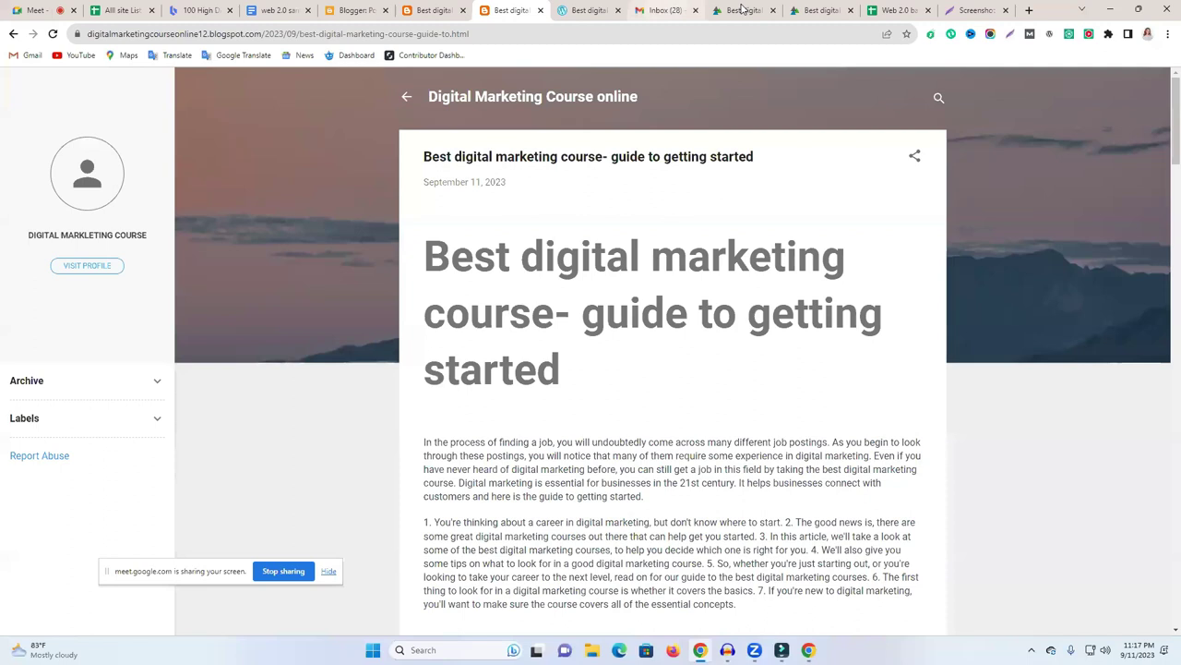
pyautogui.click(817, 10)
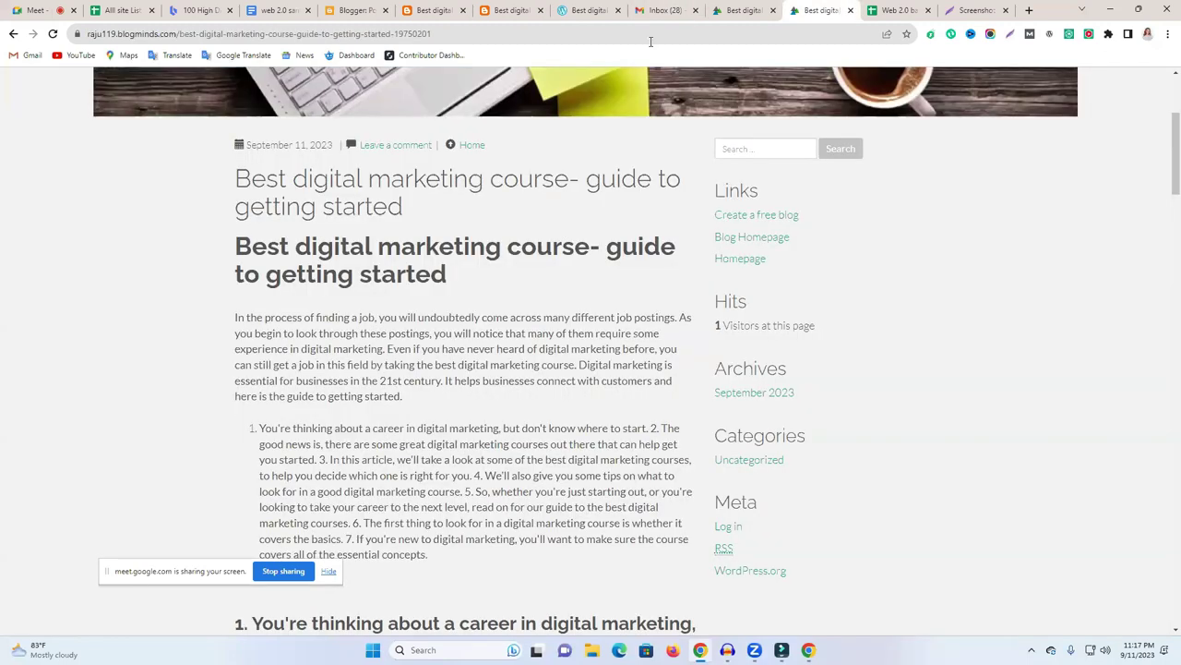
pyautogui.click(176, 34)
pyautogui.click(119, 35)
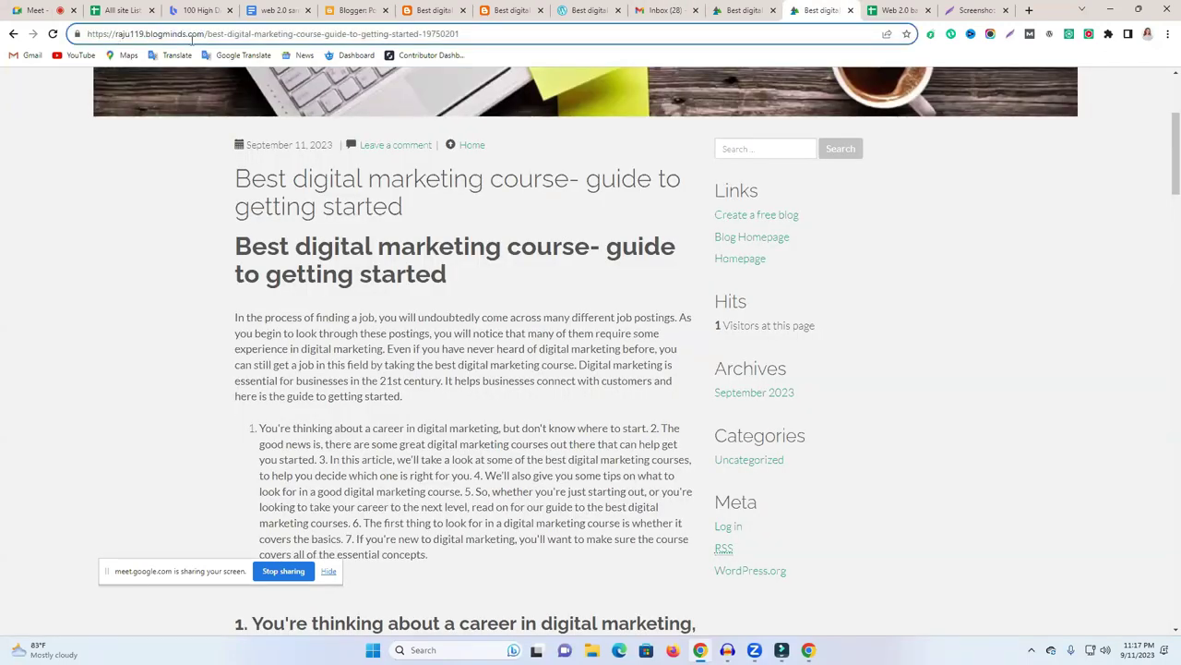
pyautogui.scroll(3, 243, 164)
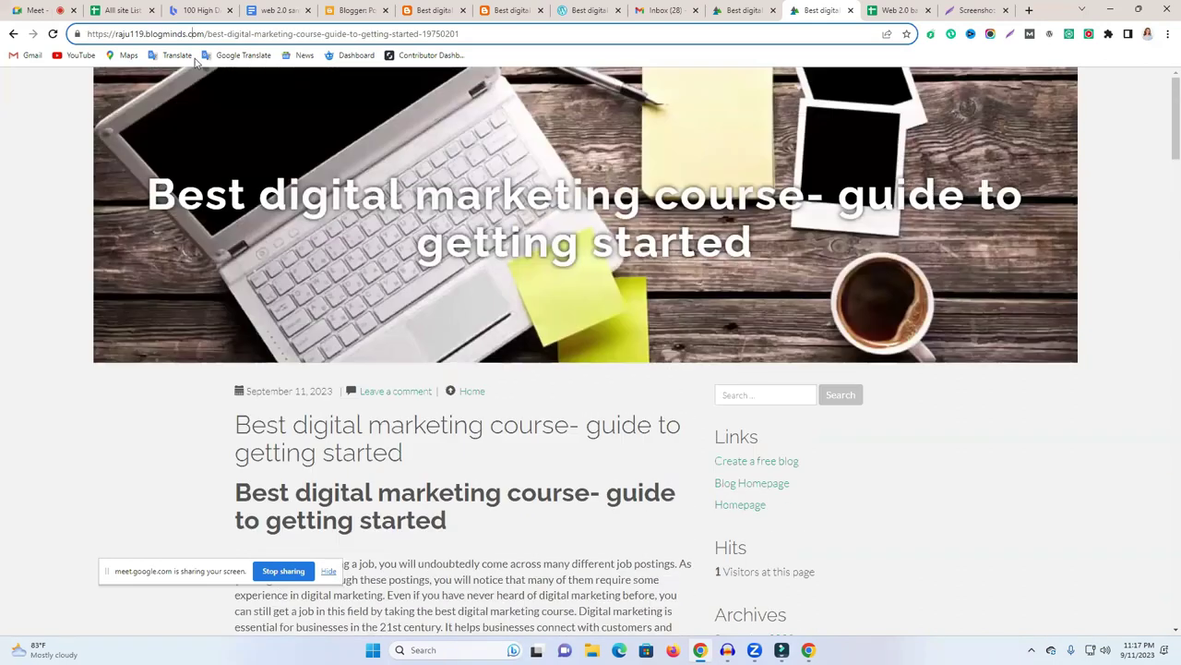
pyautogui.moveTo(204, 33); pyautogui.dragTo(159, 34)
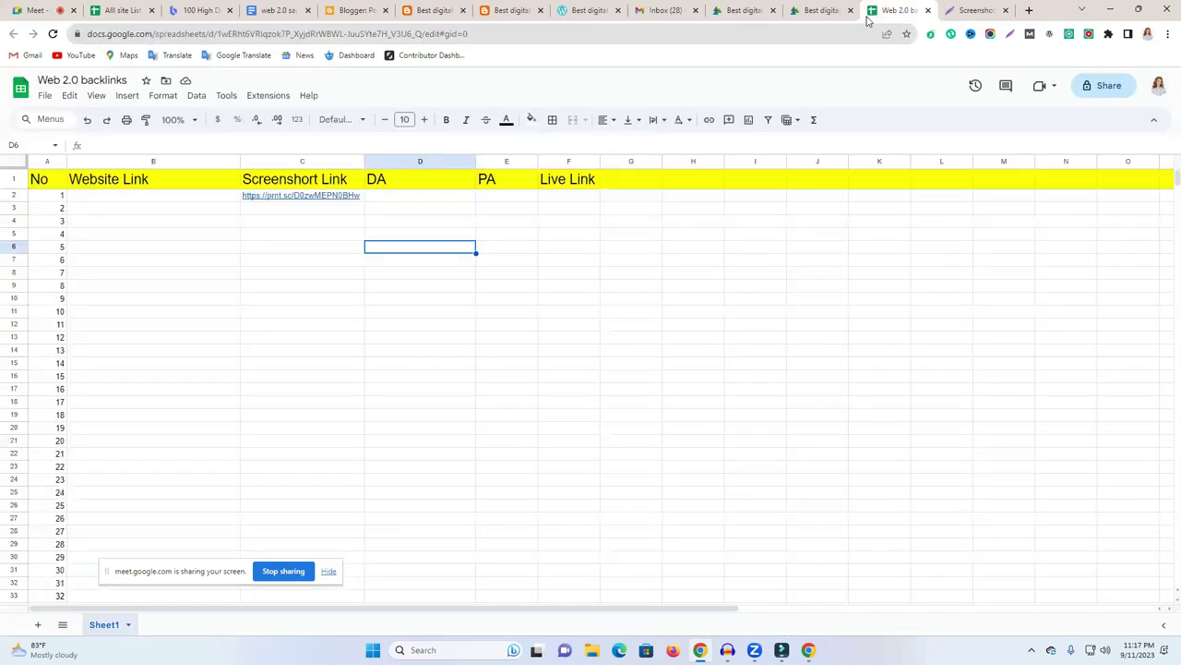
pyautogui.click(891, 9)
pyautogui.click(152, 199)
pyautogui.write('bloggminds.com')
pyautogui.click(174, 262)
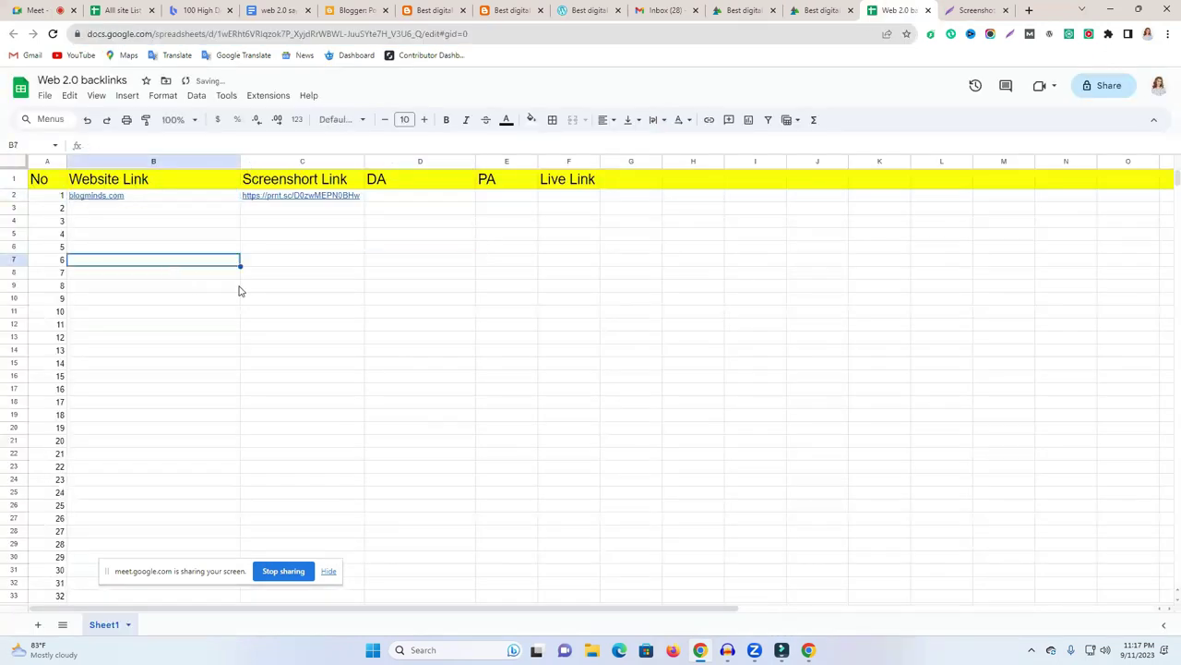
pyautogui.click(380, 196)
pyautogui.click(996, 13)
# Close the screenshot tab and search Google for 'online da pa checker' in a new tab.
pyautogui.click(1006, 9)
pyautogui.click(1029, 10)
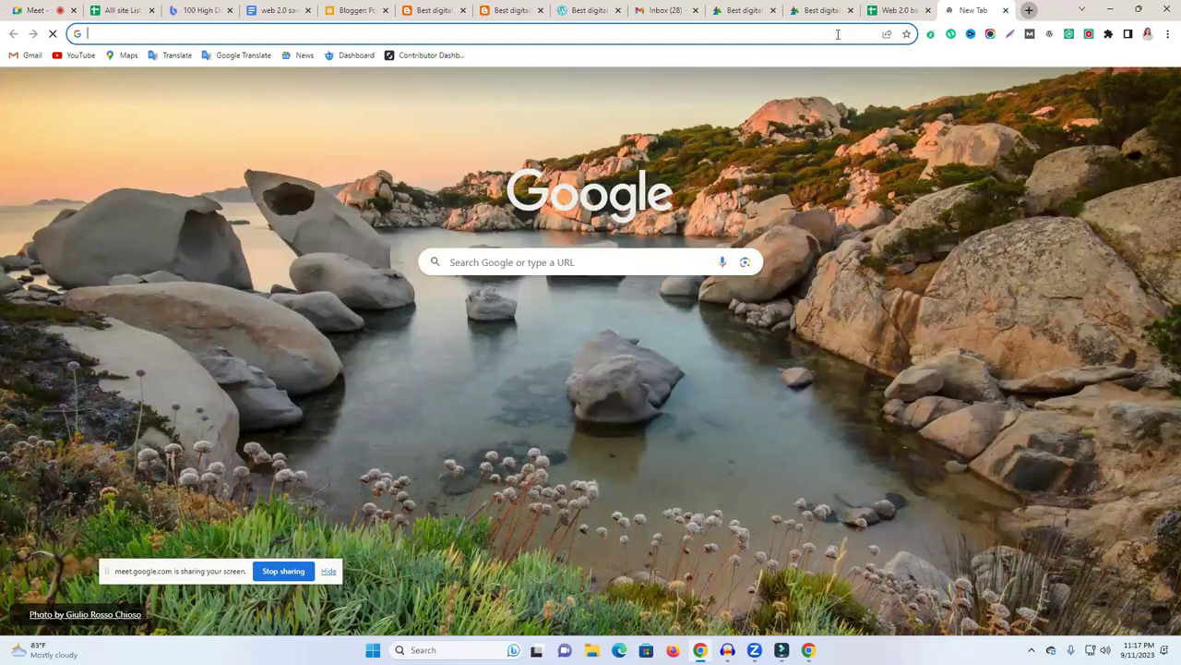
pyautogui.write('online ')
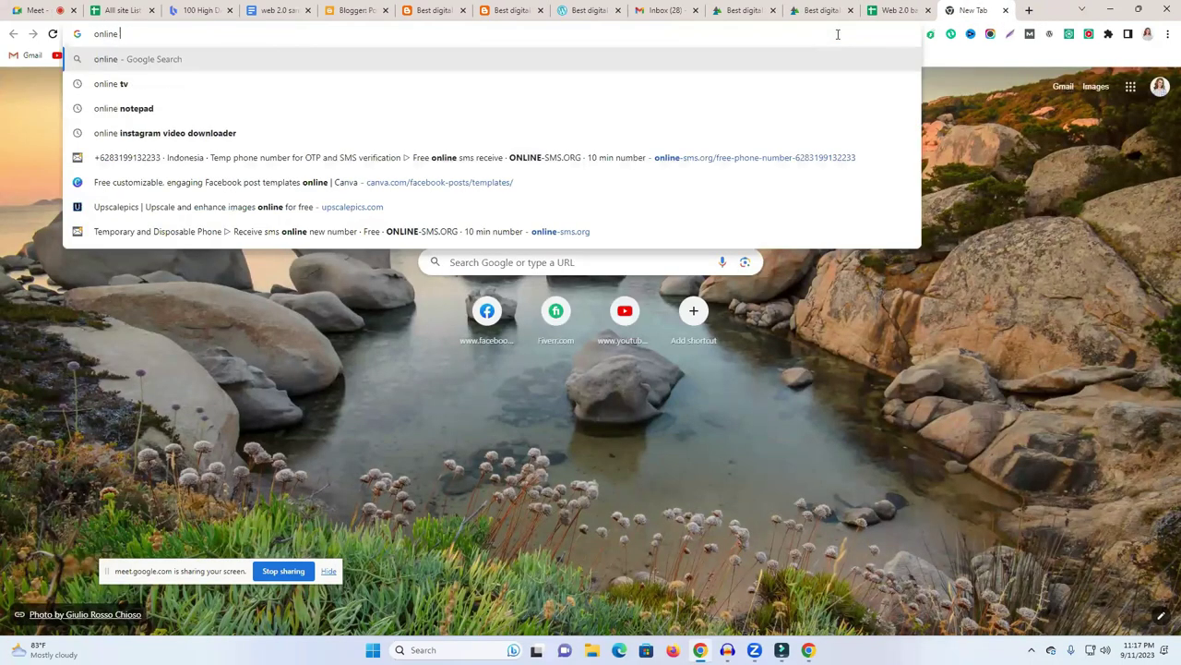
pyautogui.write('da ')
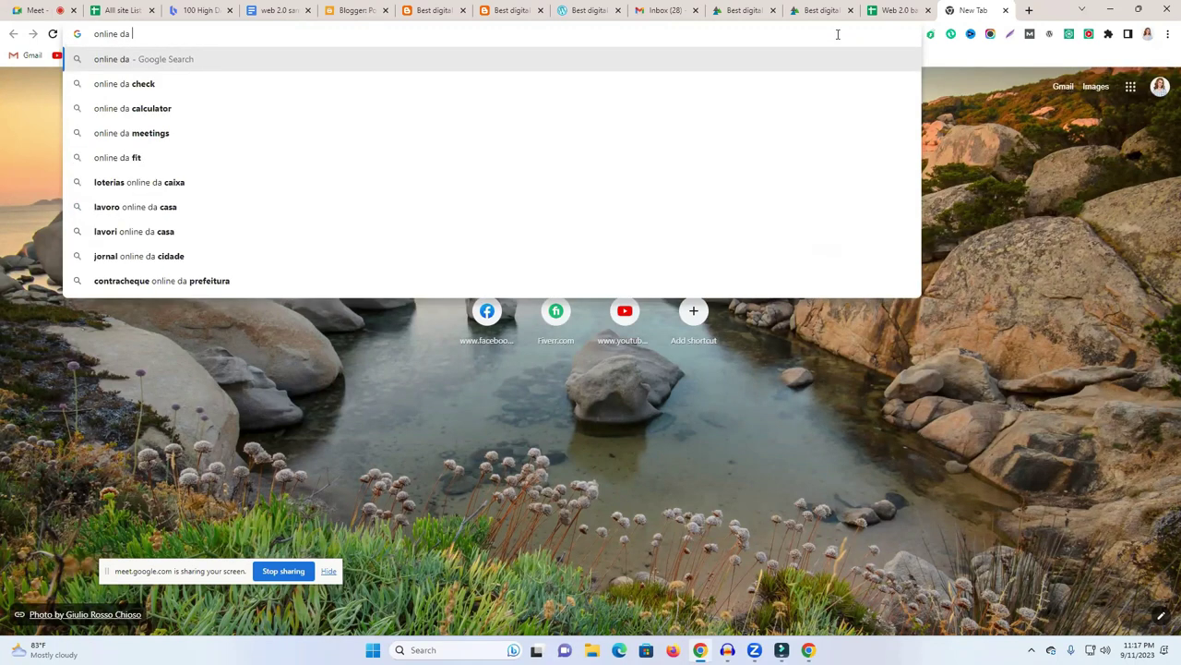
pyautogui.write('pa cg')
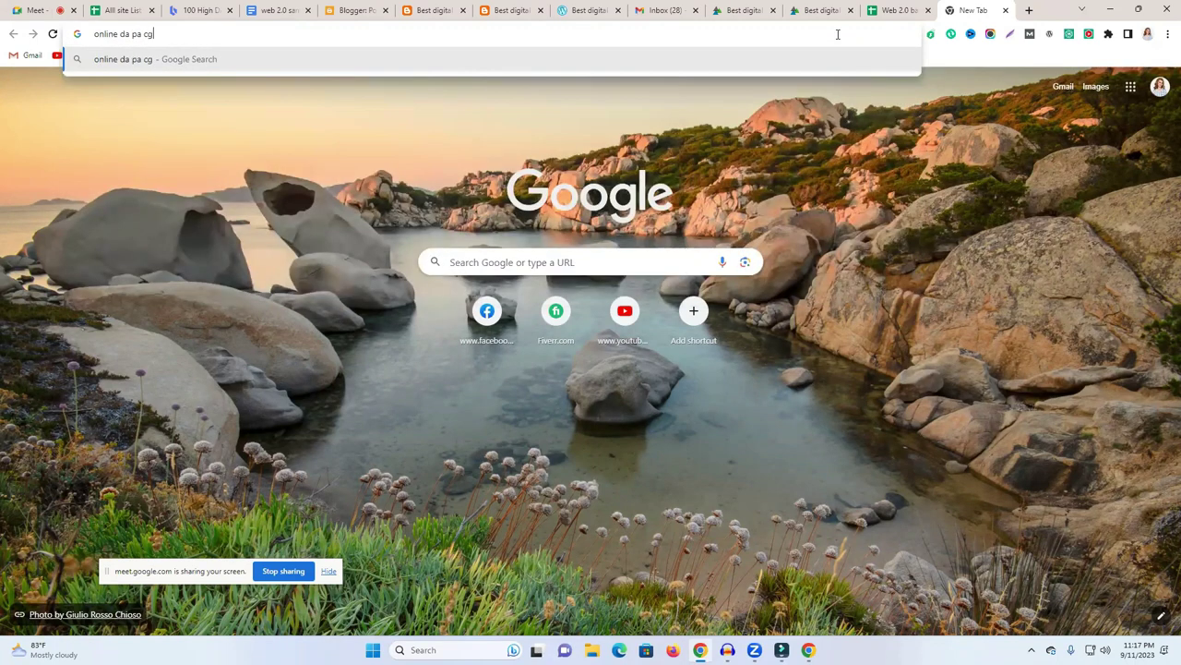
pyautogui.press('BackSpace')
pyautogui.write('hecker')
pyautogui.press('Return')
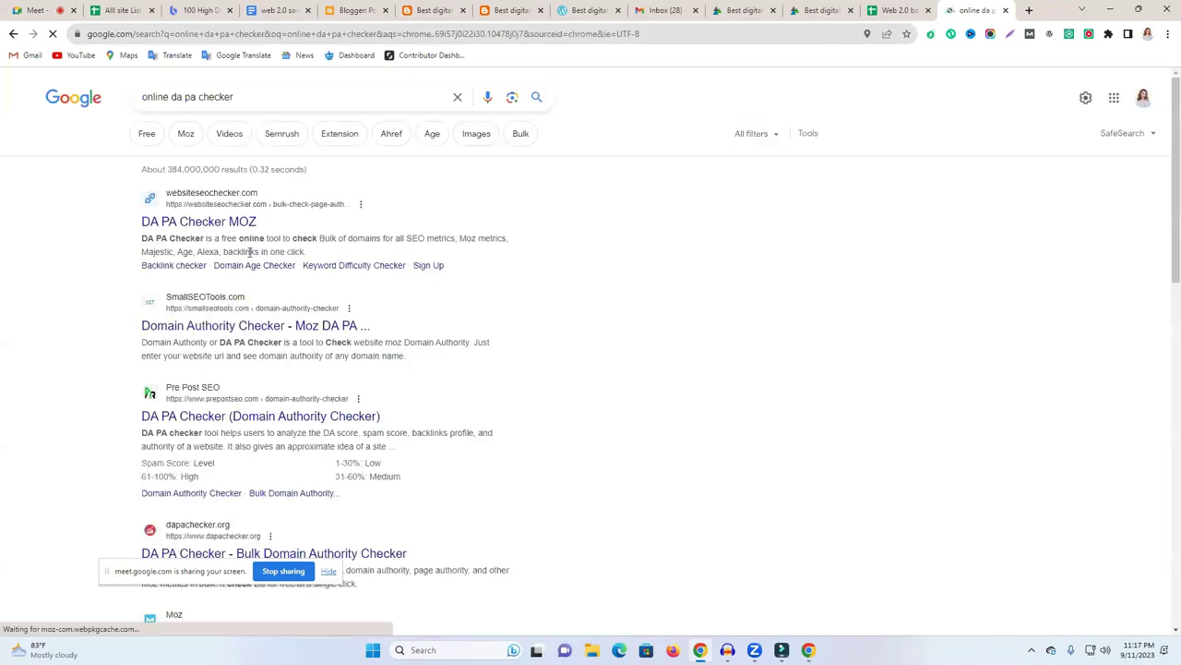
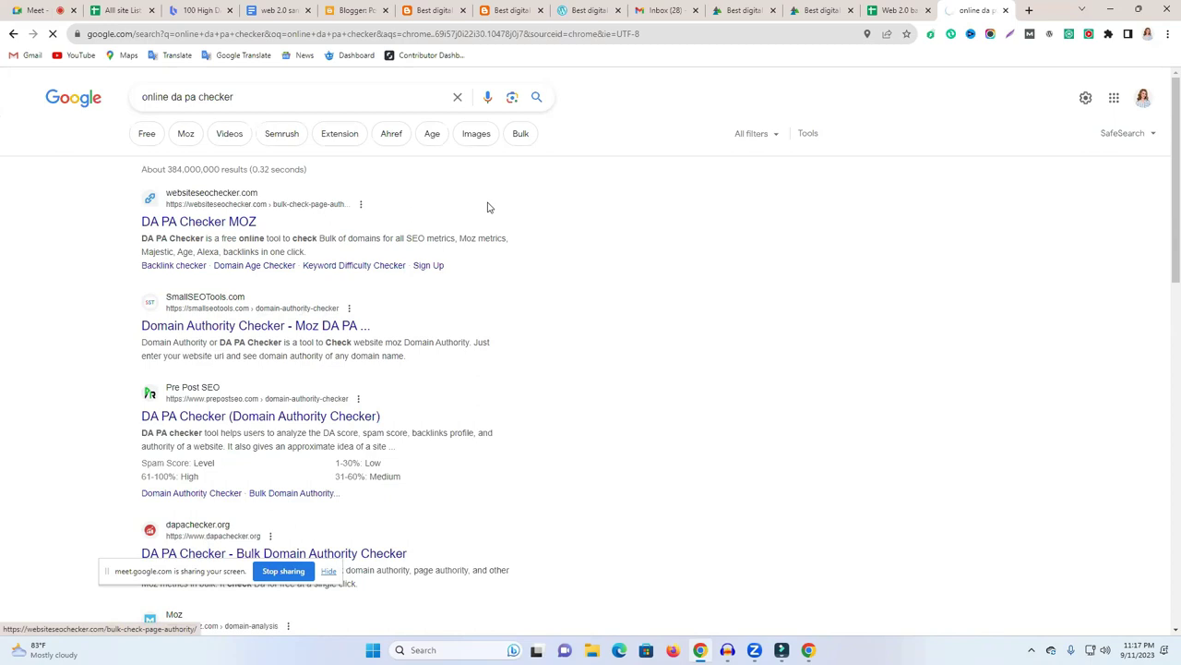
# Select the domain blogminds.com in the blog post's address bar.
pyautogui.click(885, 8)
pyautogui.click(797, 8)
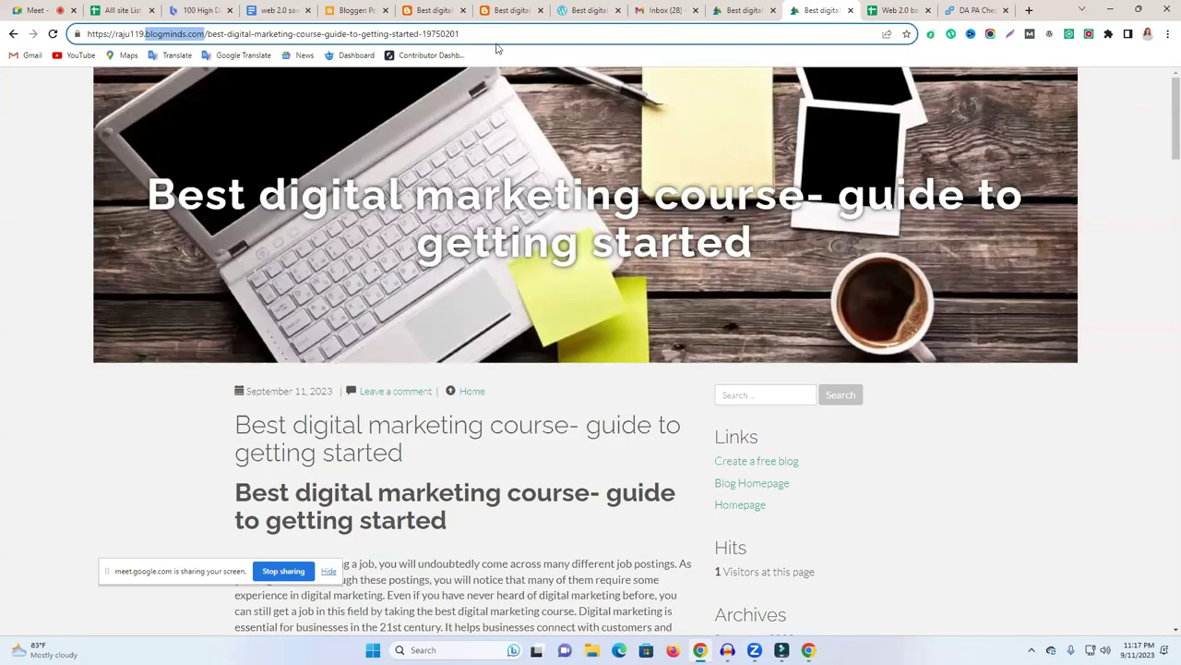
pyautogui.click(455, 34)
pyautogui.moveTo(204, 34); pyautogui.dragTo(149, 37)
pyautogui.hotkey('ctrl', 'c')
# Run the DA PA check on blogminds.com after passing reCAPTCHA, getting DA 60 and PA 56.
pyautogui.click(952, 8)
pyautogui.click(516, 121)
pyautogui.hotkey('ctrl', 'v')
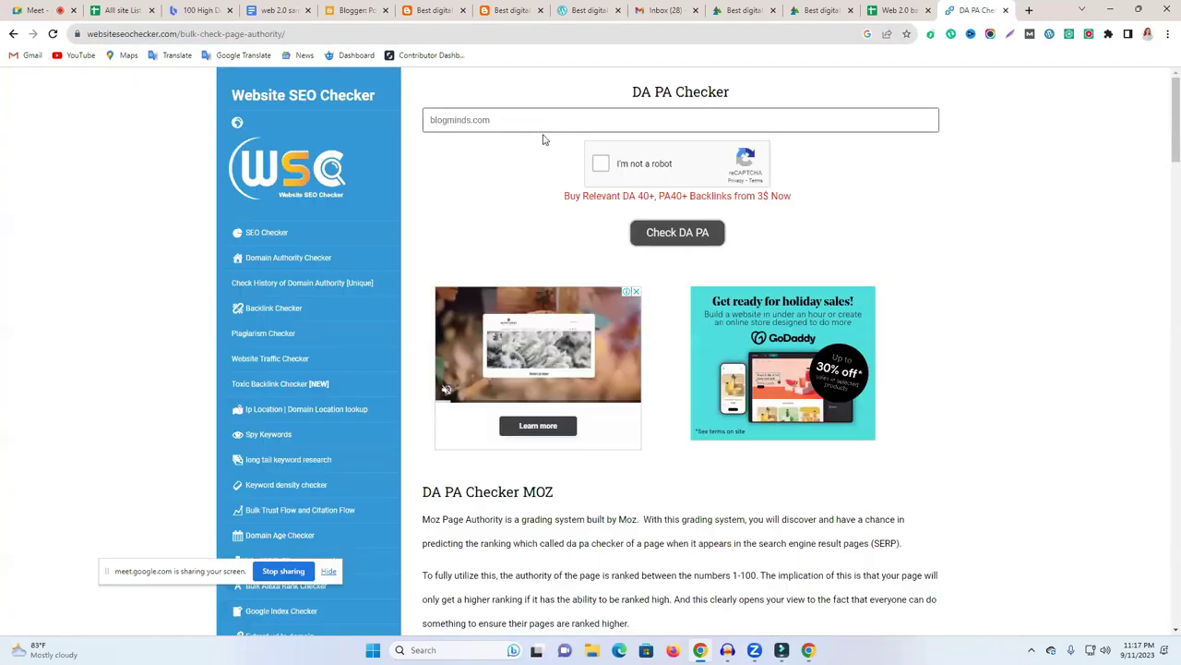
pyautogui.click(677, 233)
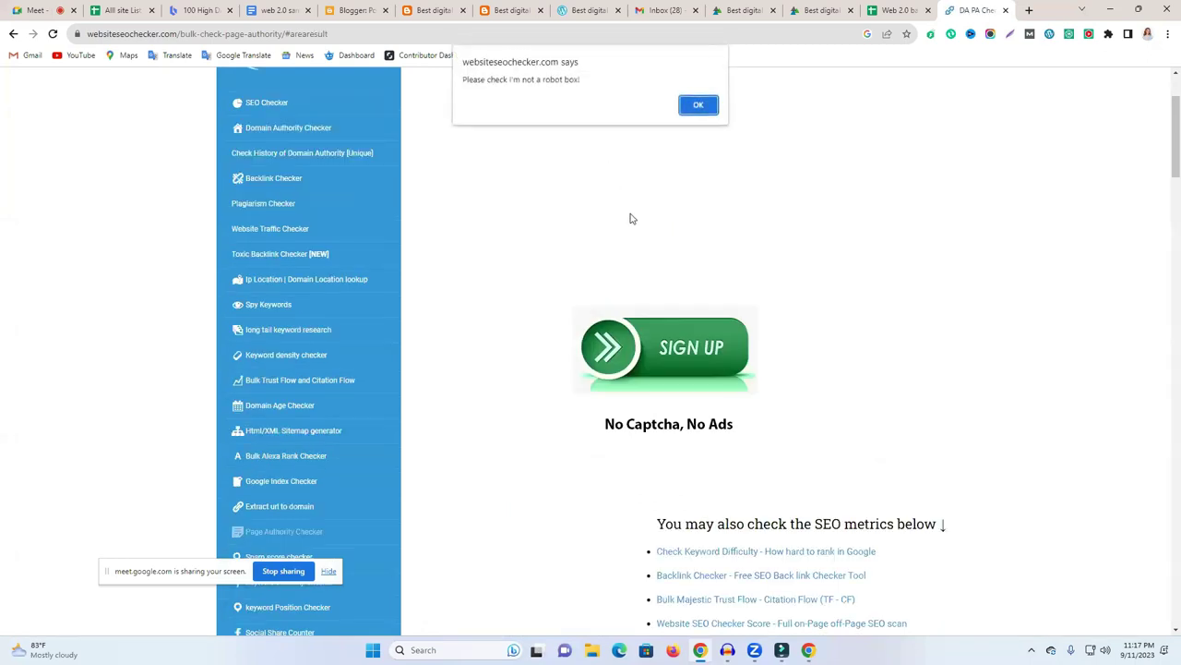
pyautogui.click(698, 105)
pyautogui.scroll(2, 704, 238)
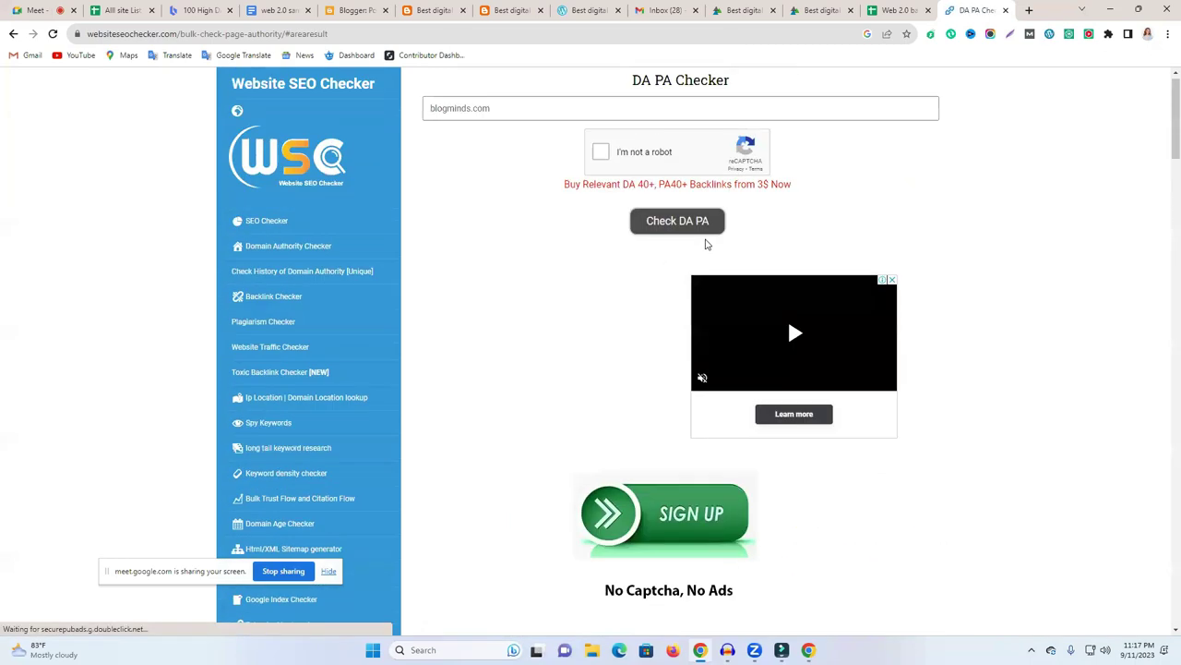
pyautogui.click(603, 165)
pyautogui.click(678, 232)
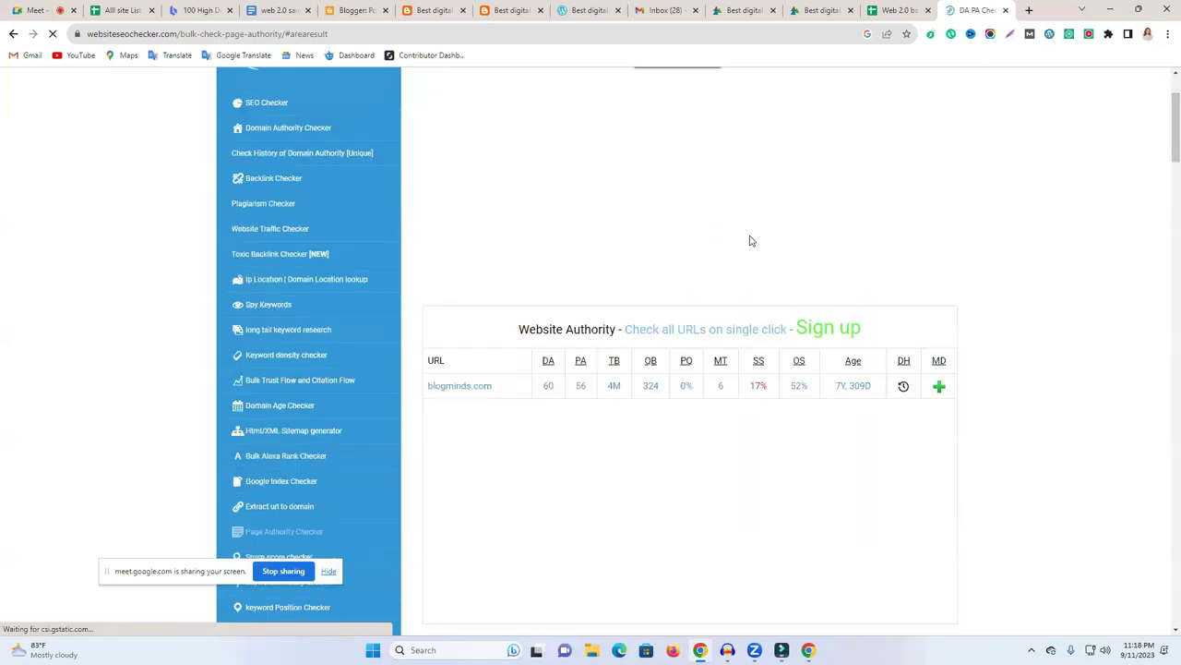
pyautogui.scroll(-2, 858, 356)
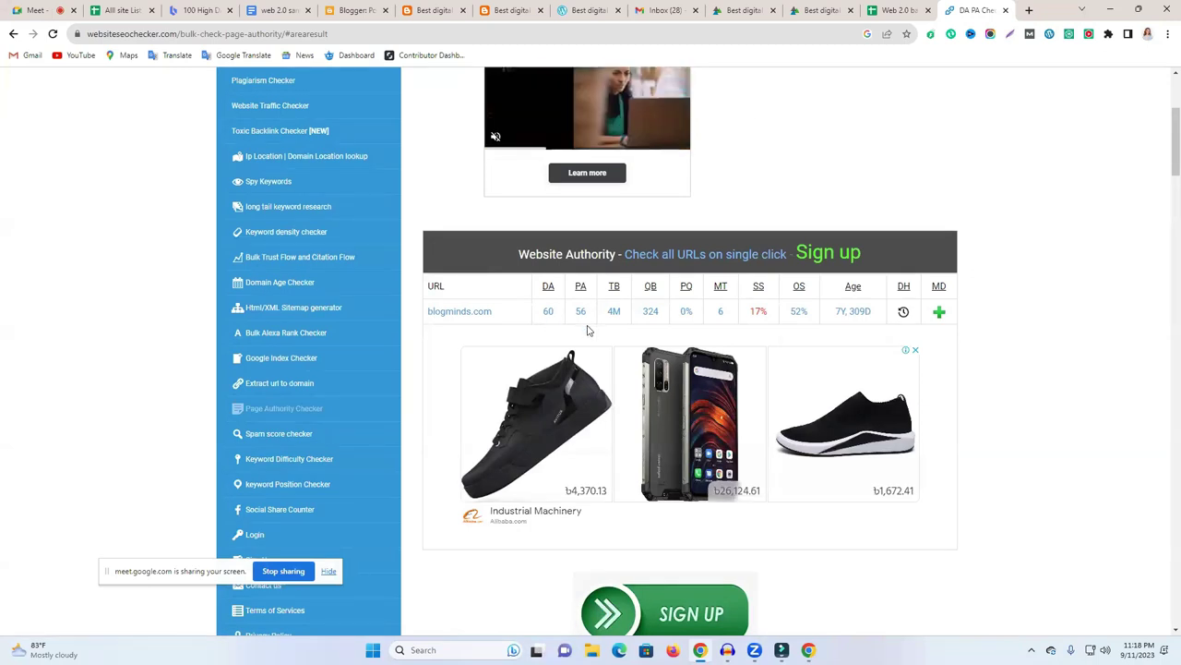
# Enter DA 60 and PA 56 for blogminds.com in row 2 of the backlinks sheet.
pyautogui.click(888, 7)
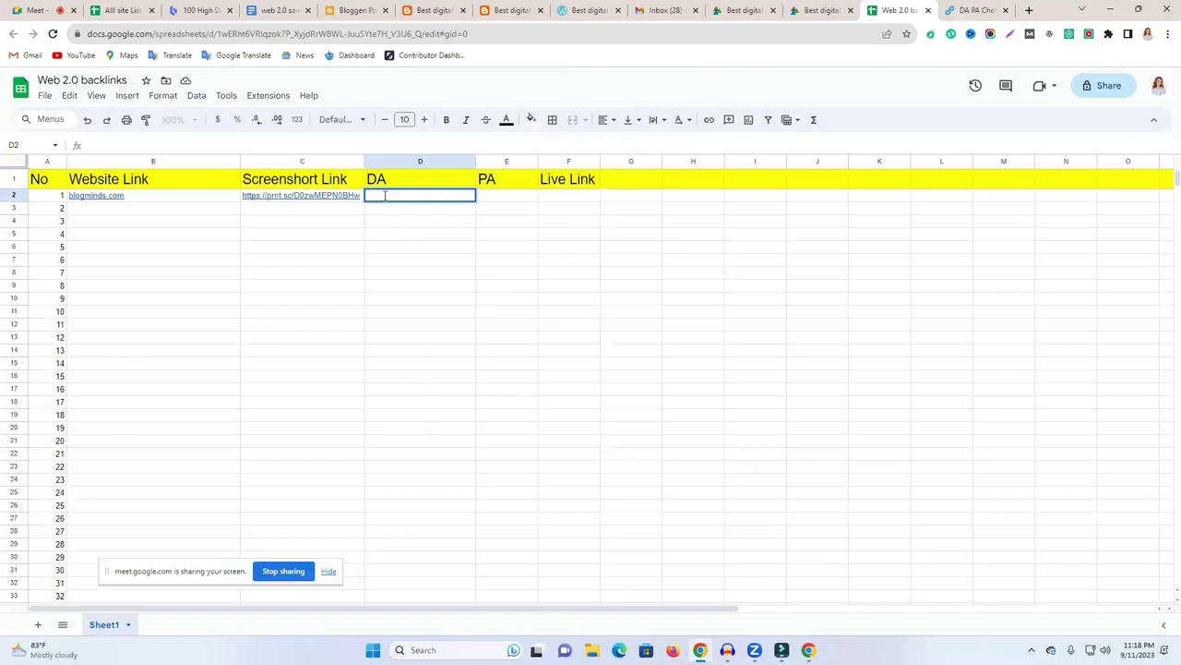
pyautogui.write('60')
pyautogui.click(493, 199)
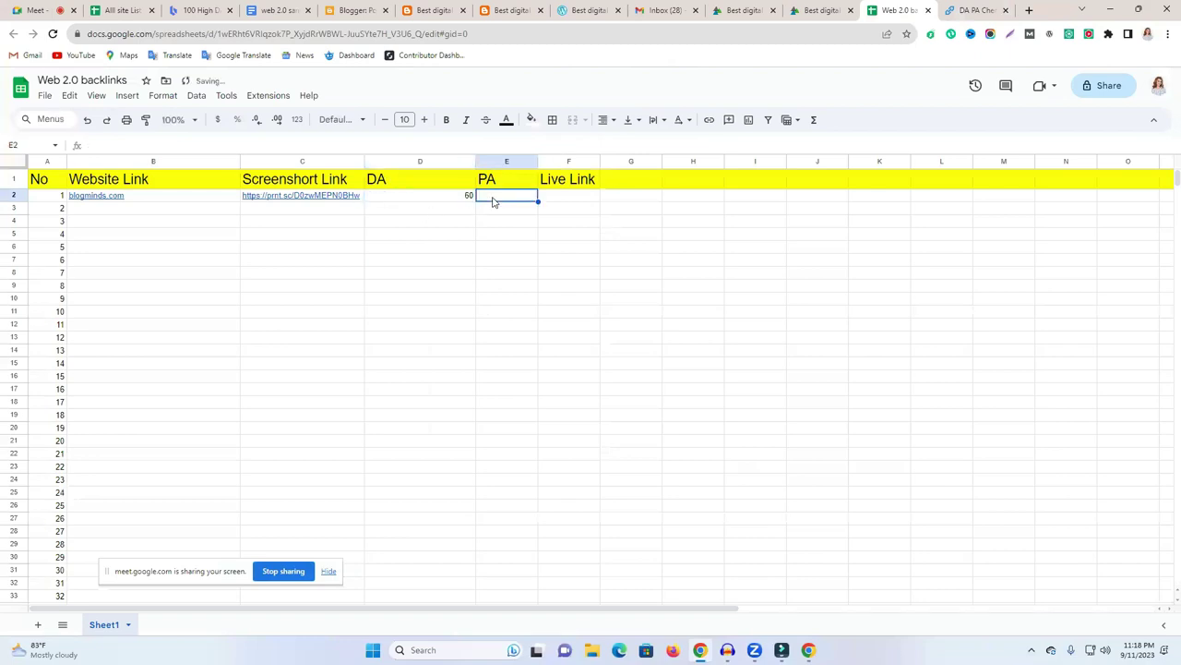
pyautogui.click(573, 227)
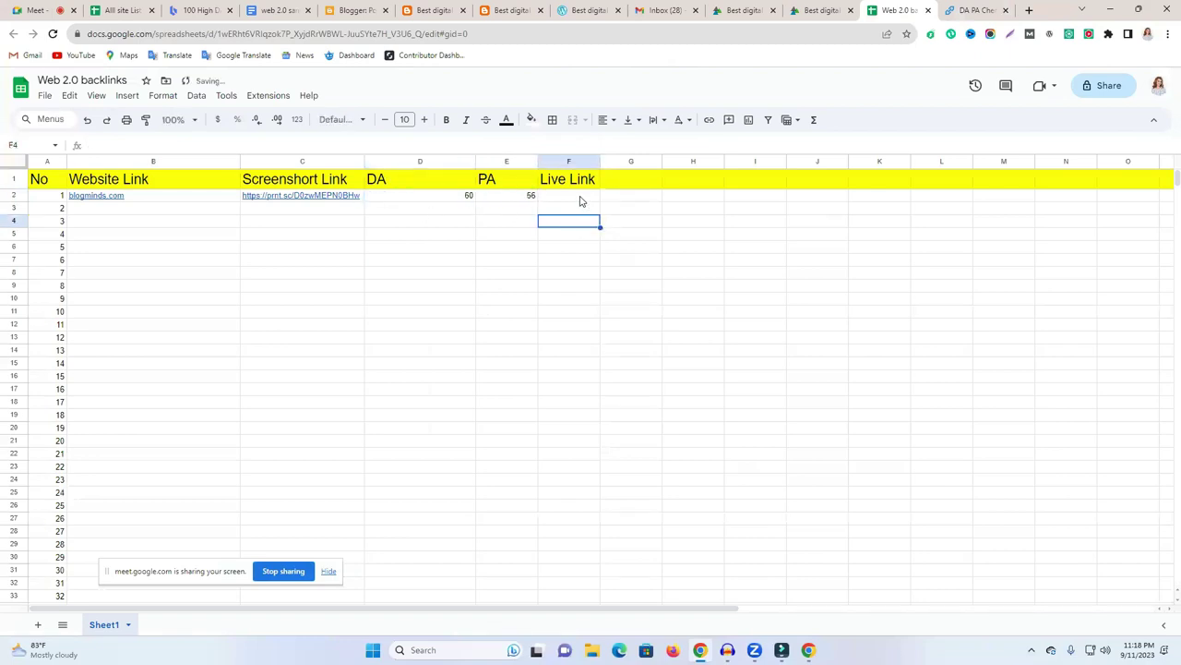
# Copy the blogminds post URL into cell F2 and widen column F to show it.
pyautogui.click(821, 10)
pyautogui.moveTo(145, 33); pyautogui.dragTo(205, 33)
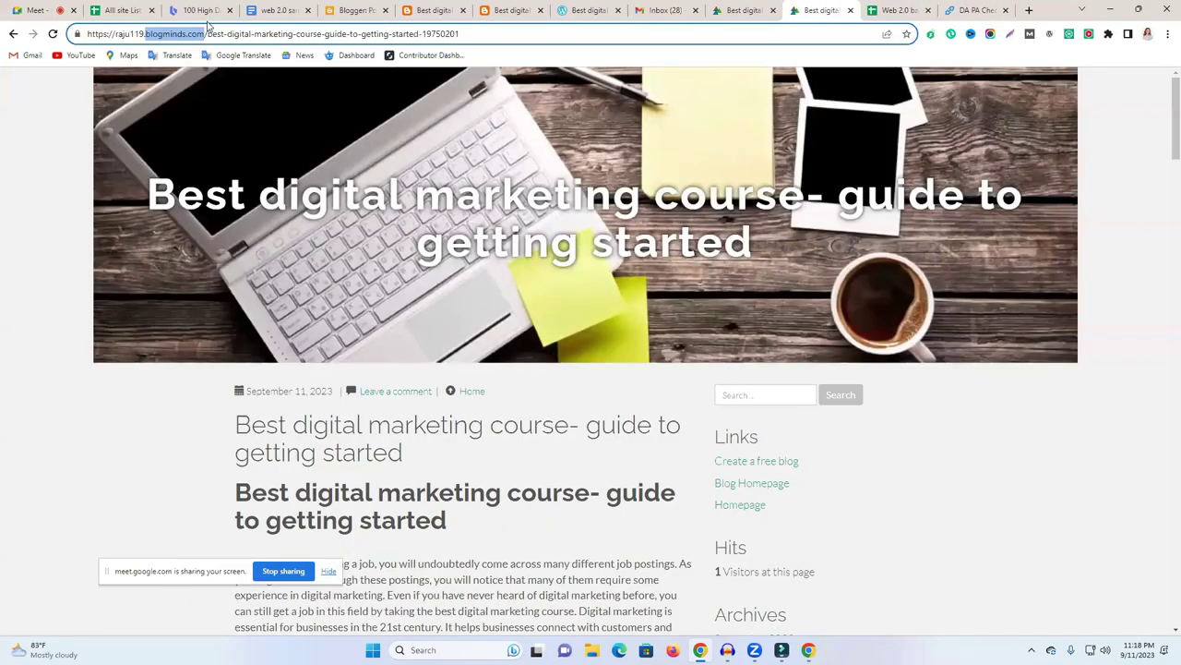
pyautogui.click(213, 33)
pyautogui.hotkey('ctrl', 'a')
pyautogui.rightClick(212, 35)
pyautogui.click(277, 102)
pyautogui.click(900, 10)
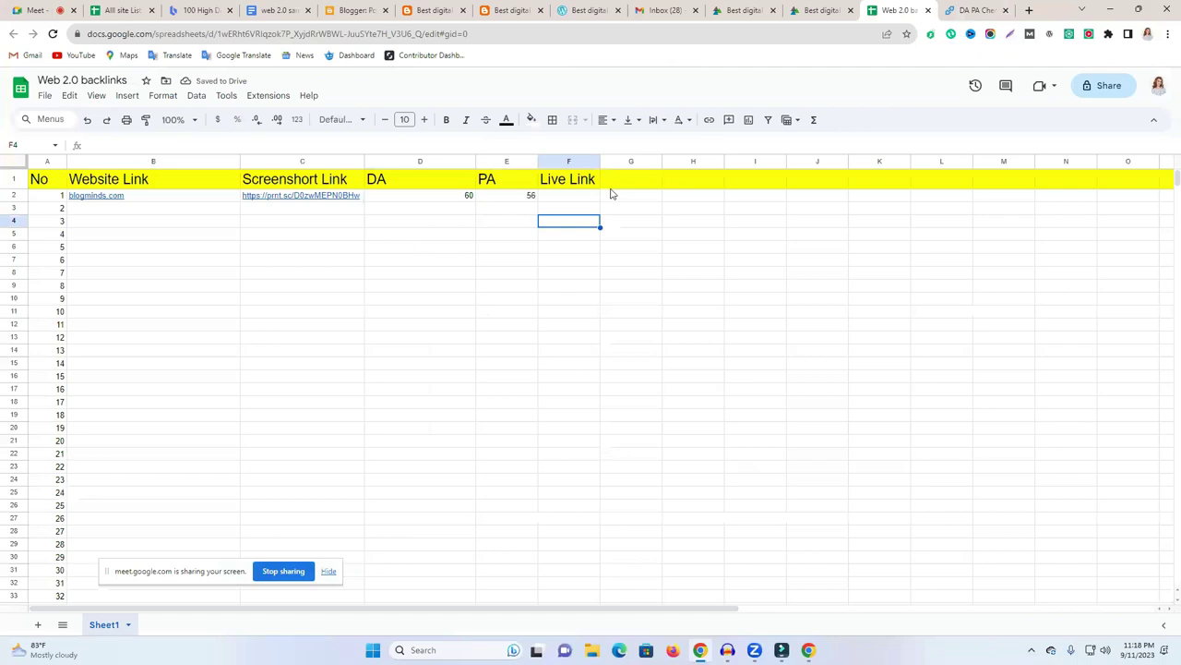
pyautogui.doubleClick(557, 196)
pyautogui.hotkey('ctrl', 'v')
pyautogui.moveTo(599, 162); pyautogui.dragTo(941, 162)
pyautogui.click(775, 234)
# Look over the blog post and Blogger posts tabs, then return to the DA PA Checker results.
pyautogui.click(510, 11)
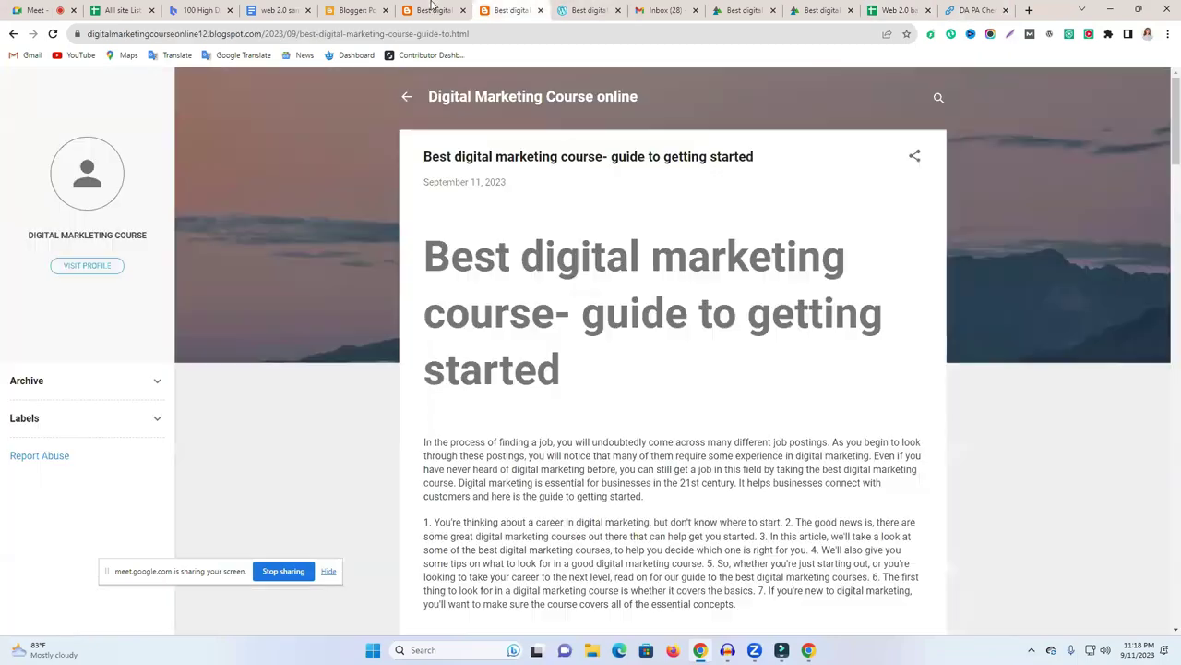
pyautogui.click(431, 8)
pyautogui.click(365, 11)
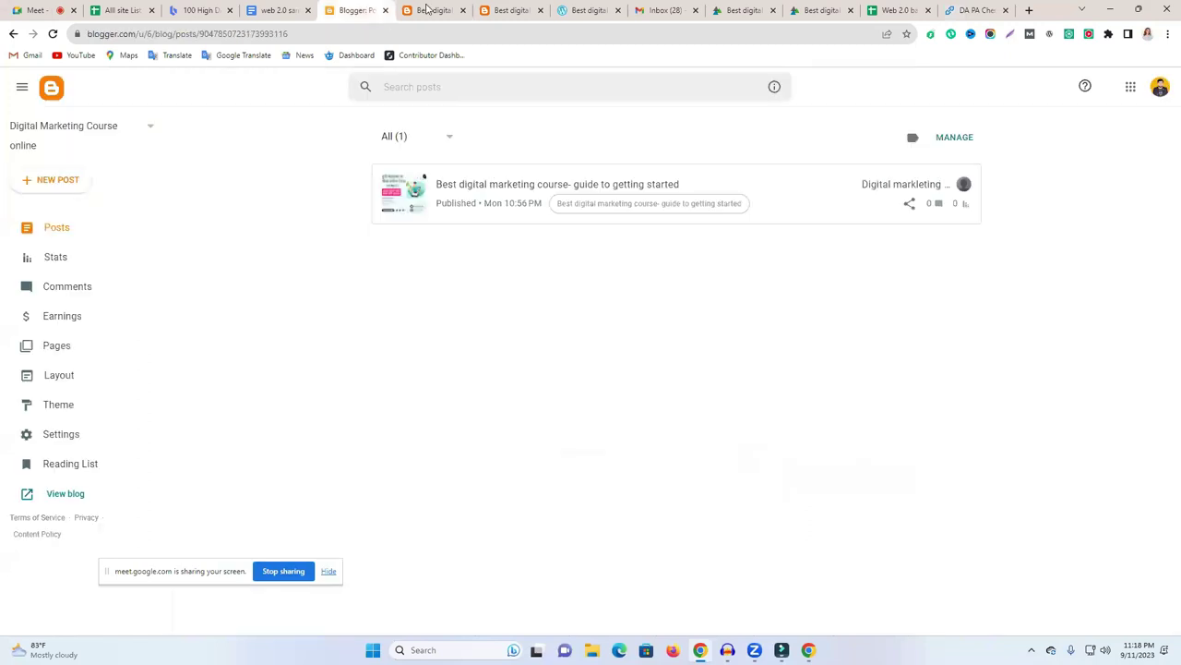
pyautogui.click(978, 10)
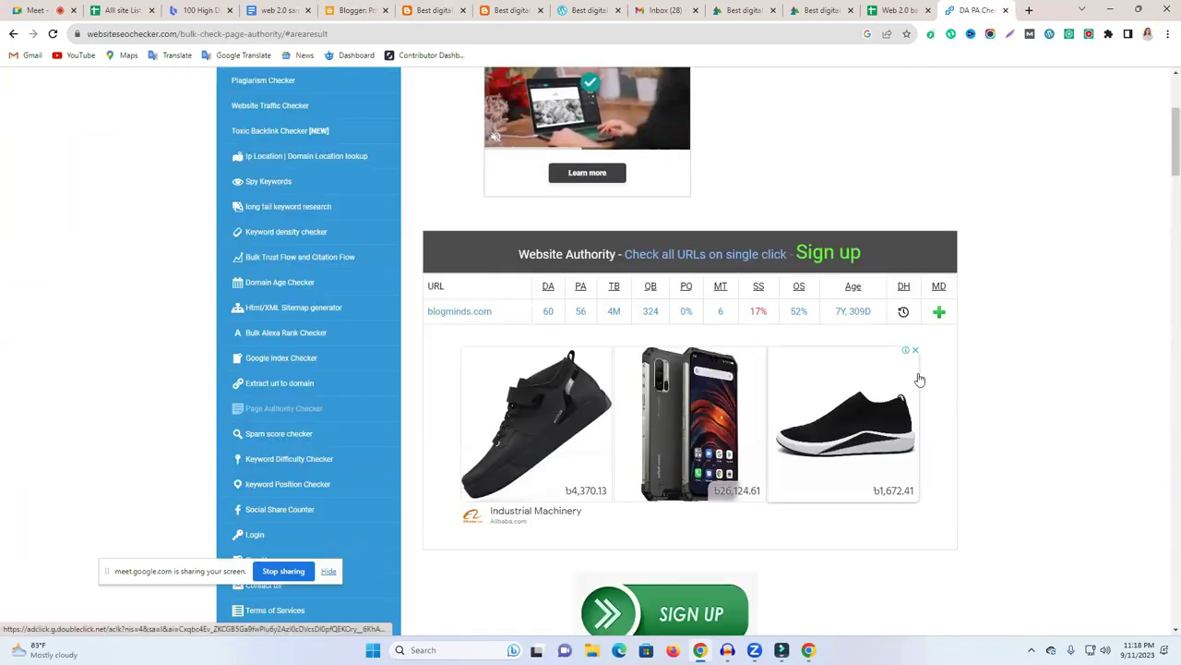
pyautogui.scroll(1, 913, 374)
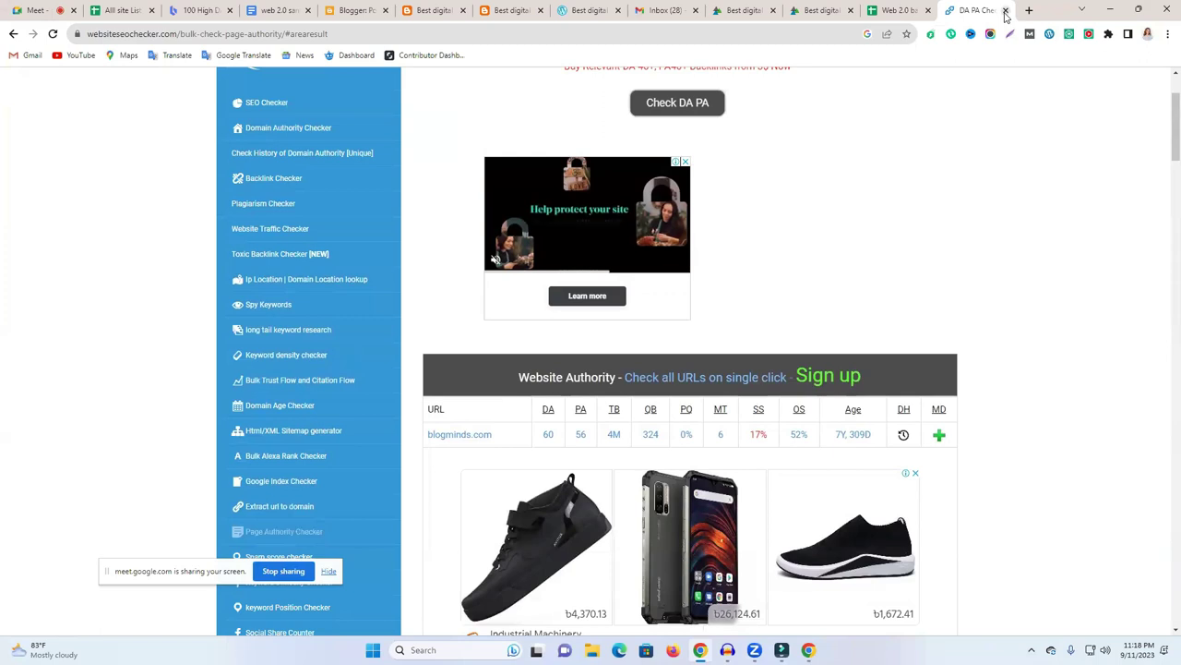
# Close the four working tabs (DA PA Checker, Sheets, blog post, Gmail) and start a blank tab.
pyautogui.click(1005, 11)
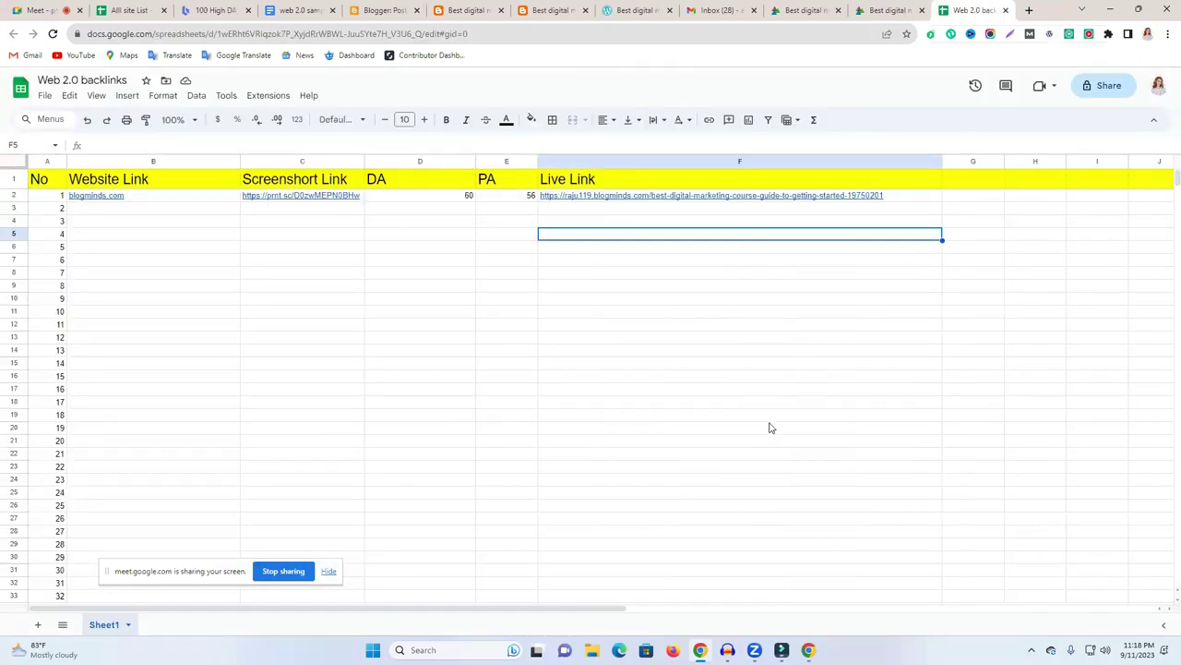
pyautogui.hotkey('ctrl', 'shift', 'Tab')
pyautogui.click(1005, 10)
pyautogui.scroll(-2, 990, 14)
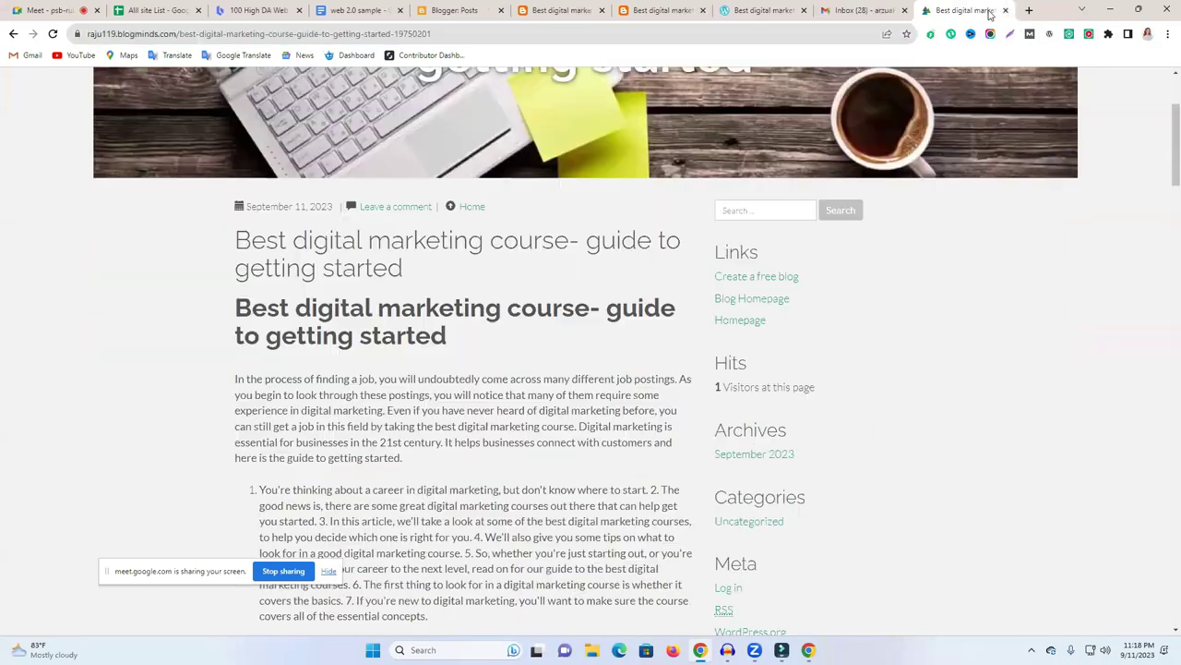
pyautogui.click(1005, 11)
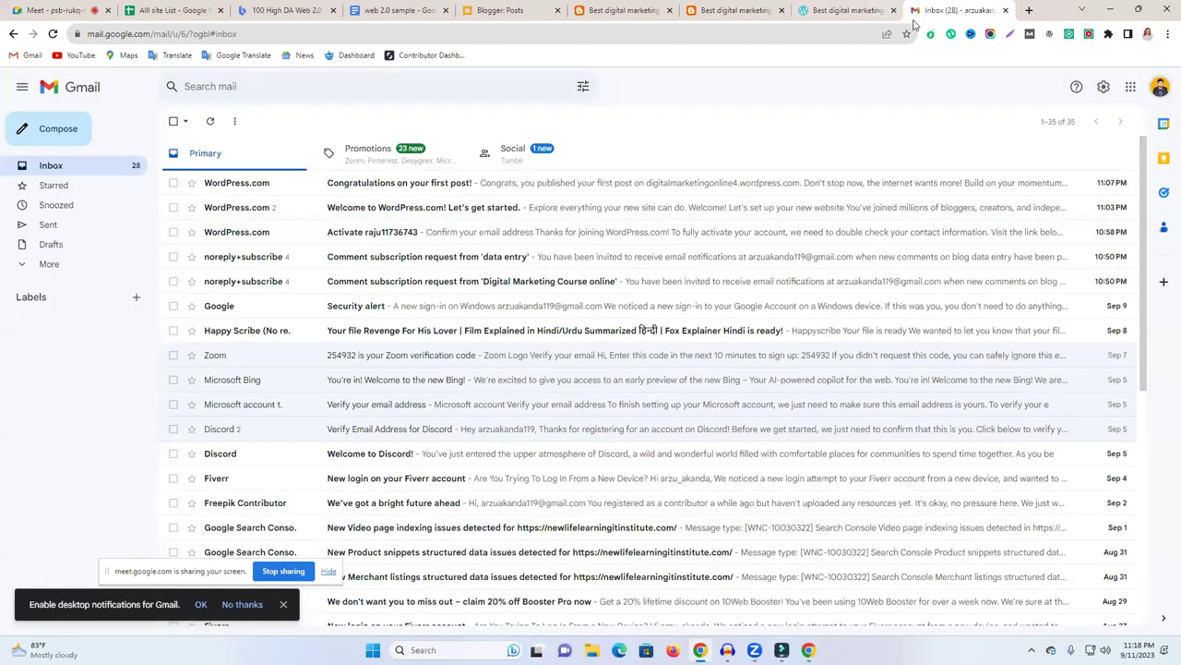
pyautogui.hotkey('ctrl', 'w')
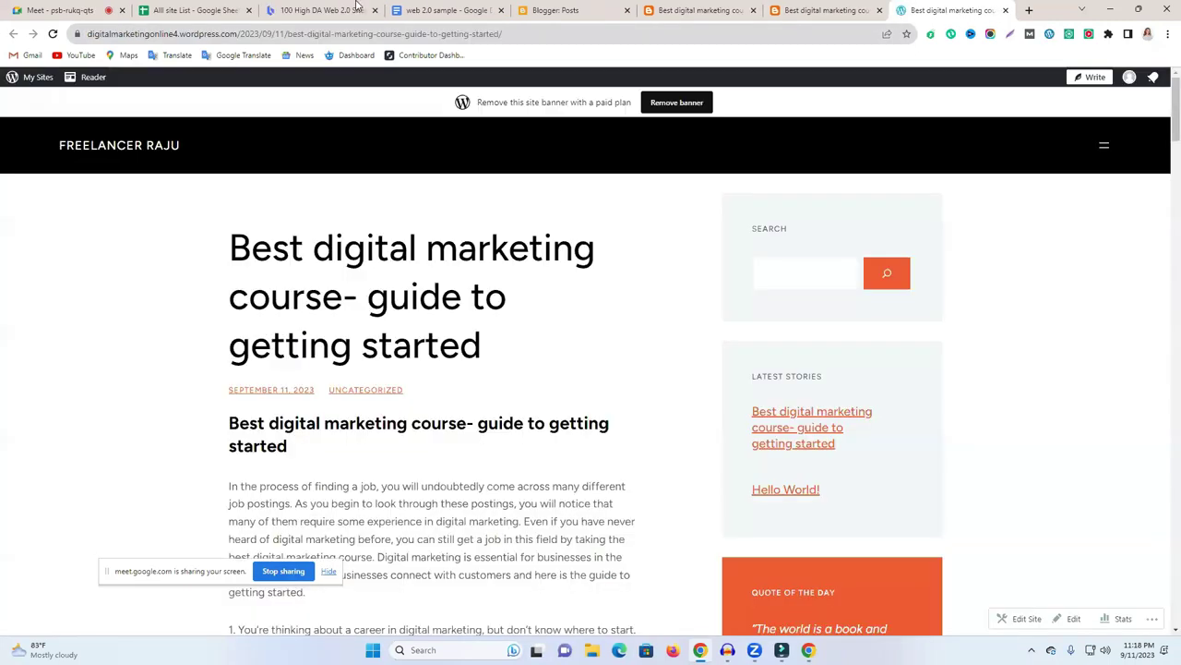
pyautogui.click(1027, 9)
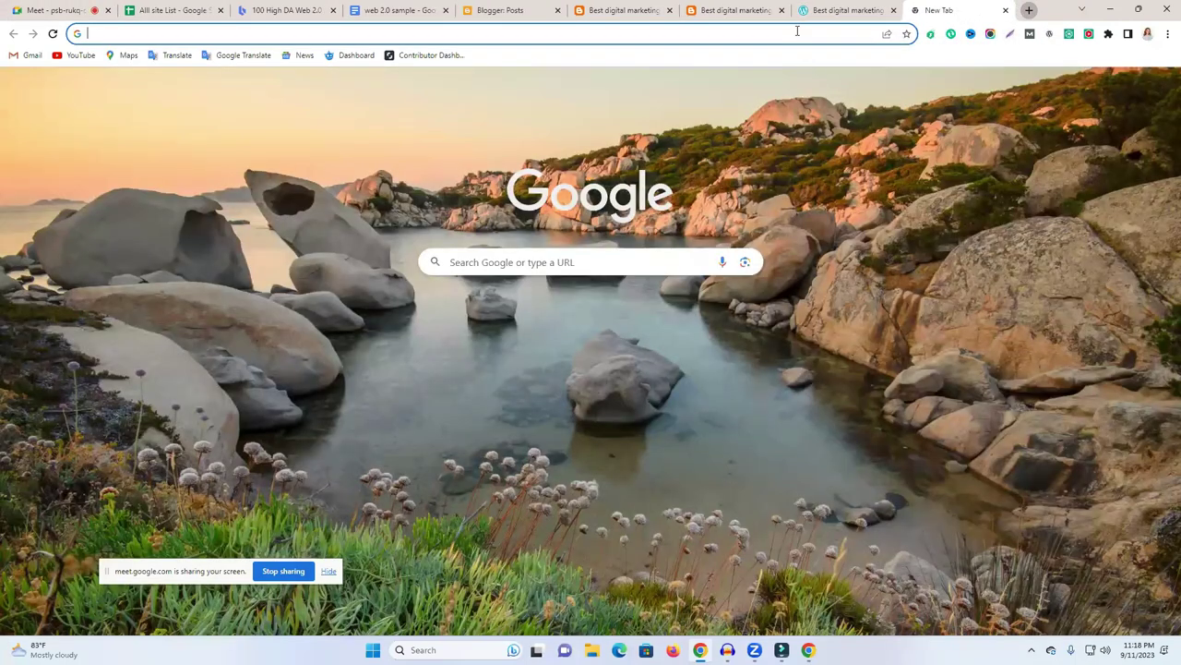
# Google 'money robot', open the moneyrobot.com homepage and close two leftover blog tabs.
pyautogui.click(797, 30)
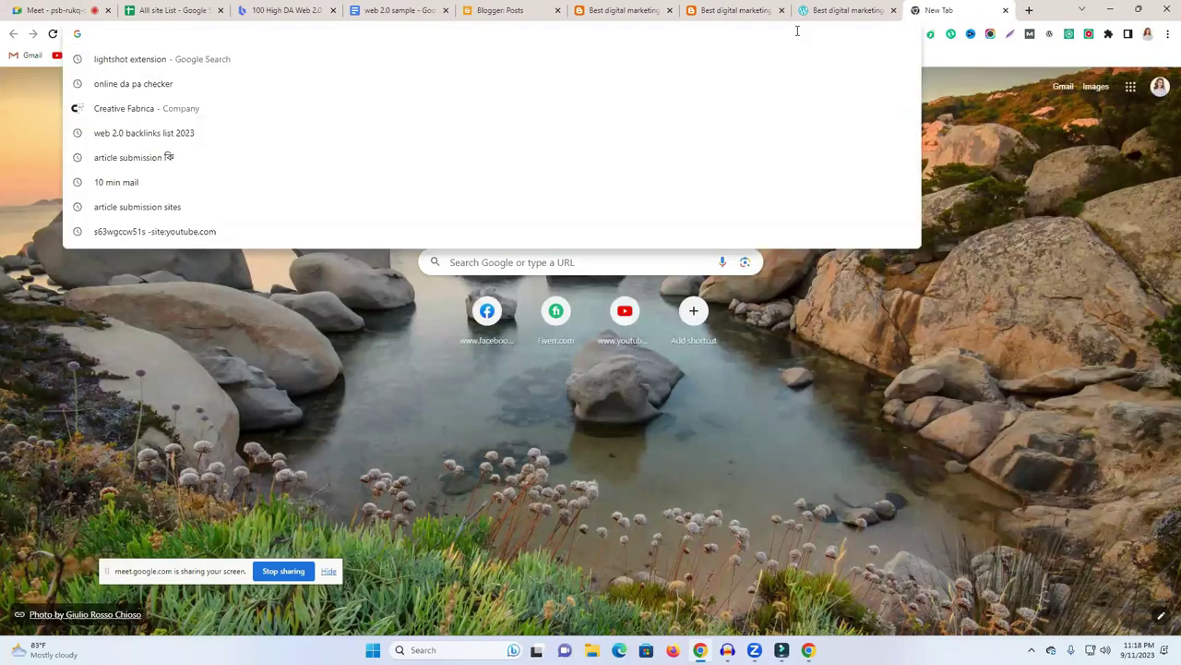
pyautogui.write('m')
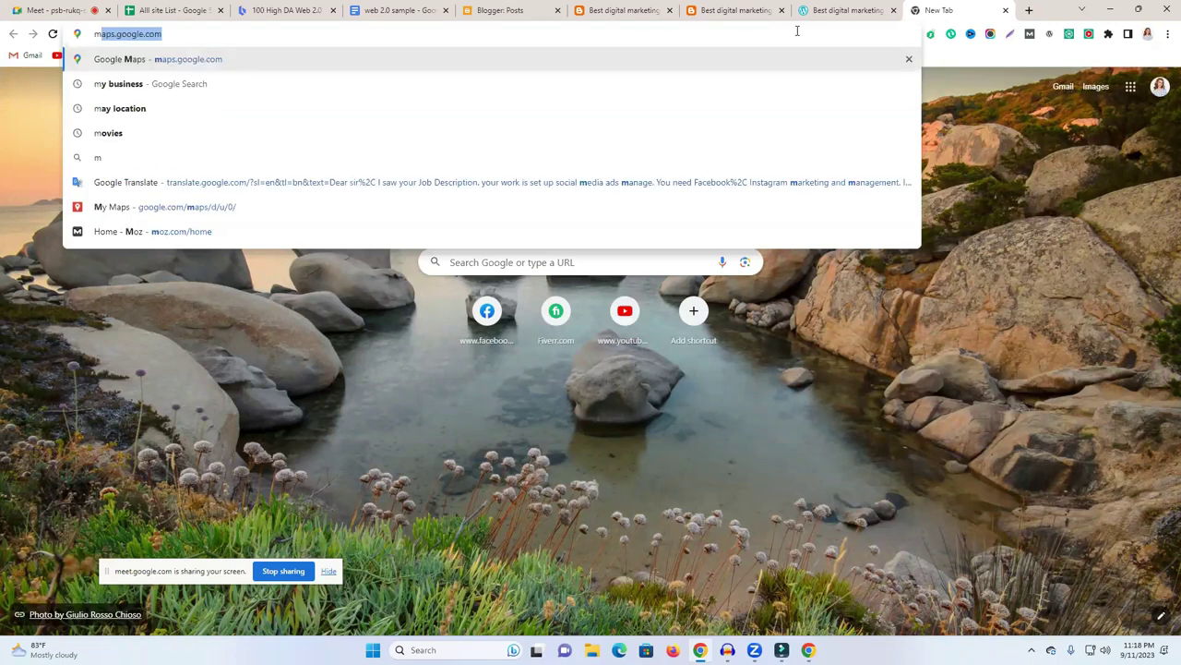
pyautogui.write('one')
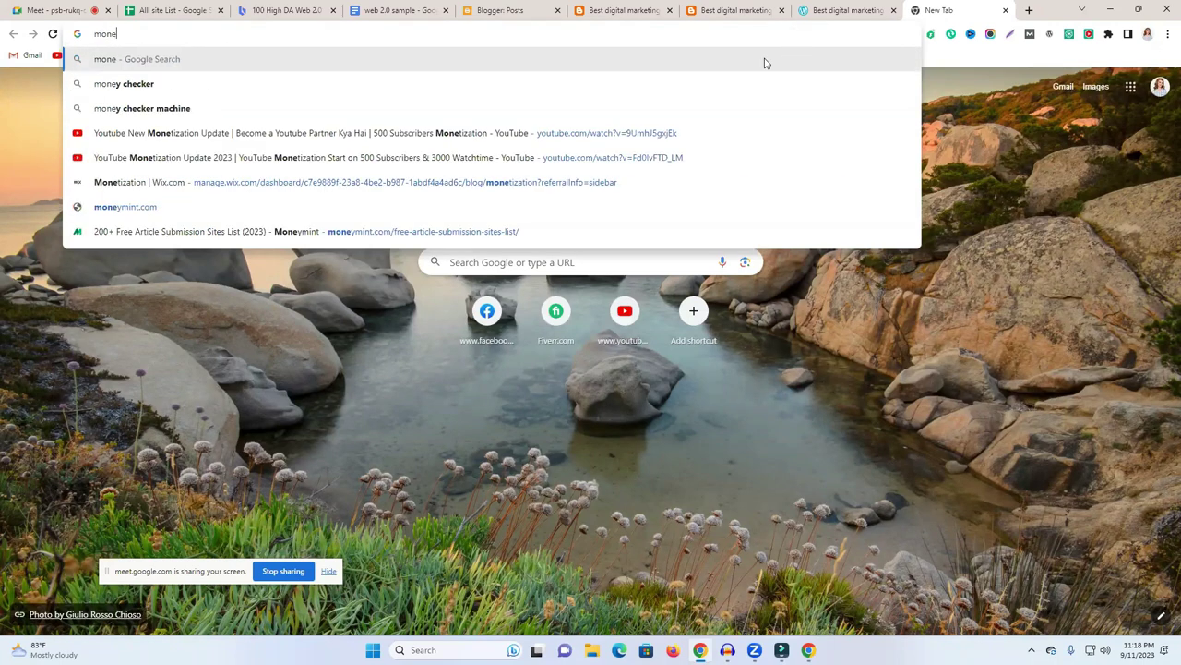
pyautogui.write(' r')
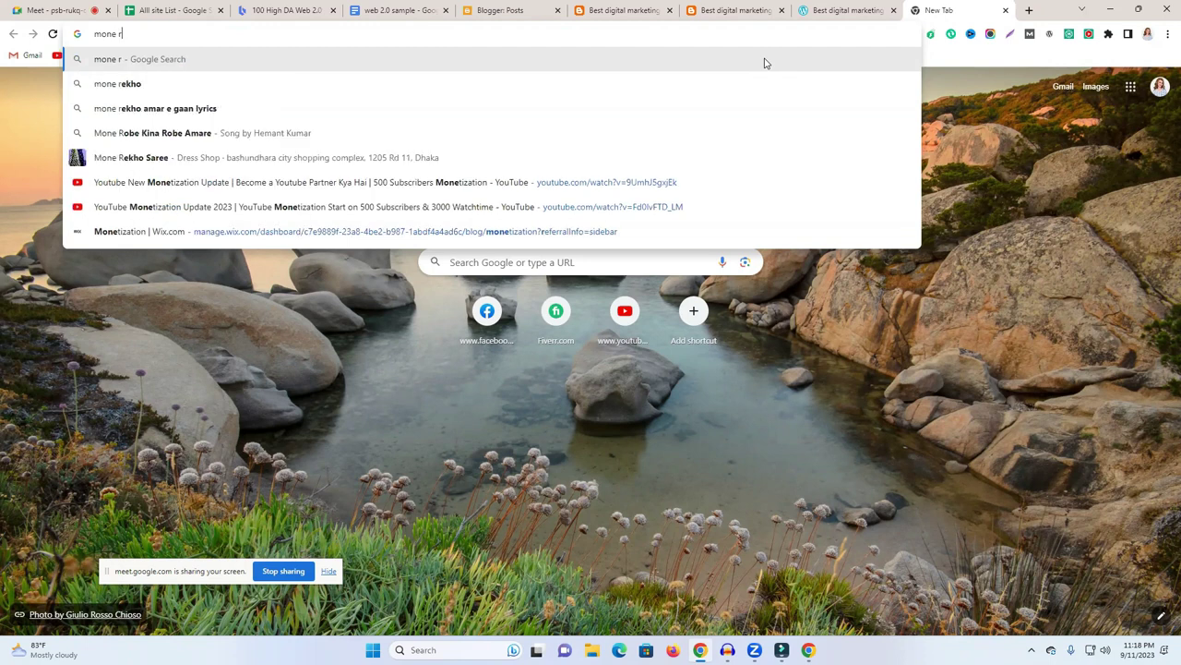
pyautogui.write('oobot')
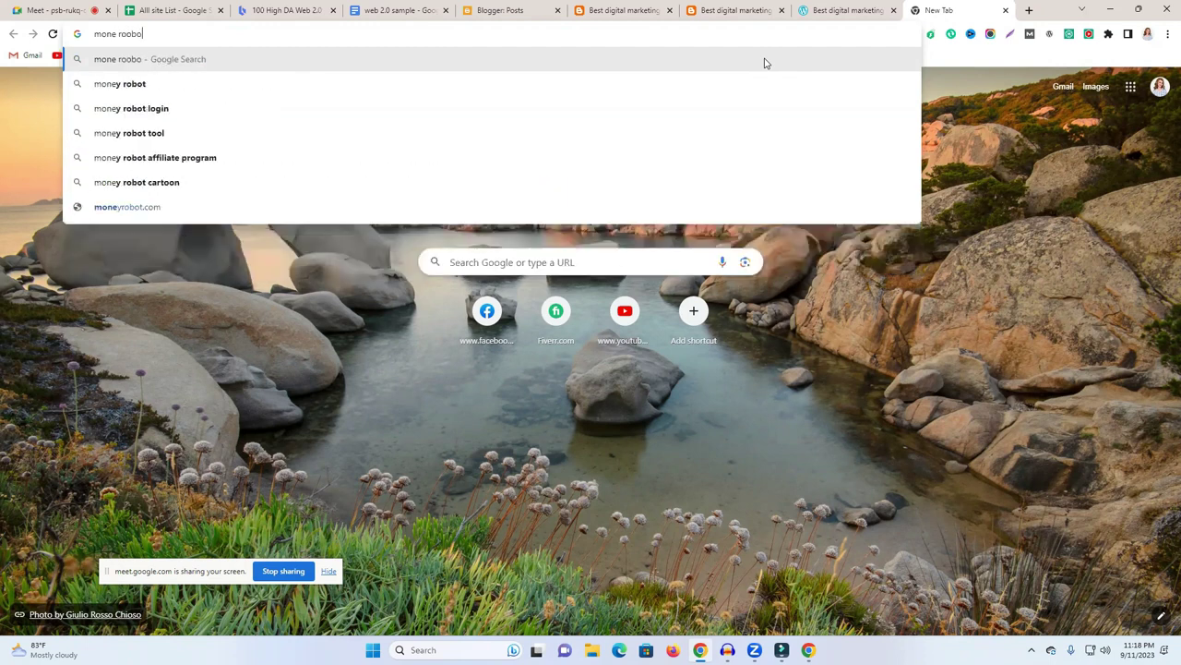
pyautogui.click(434, 89)
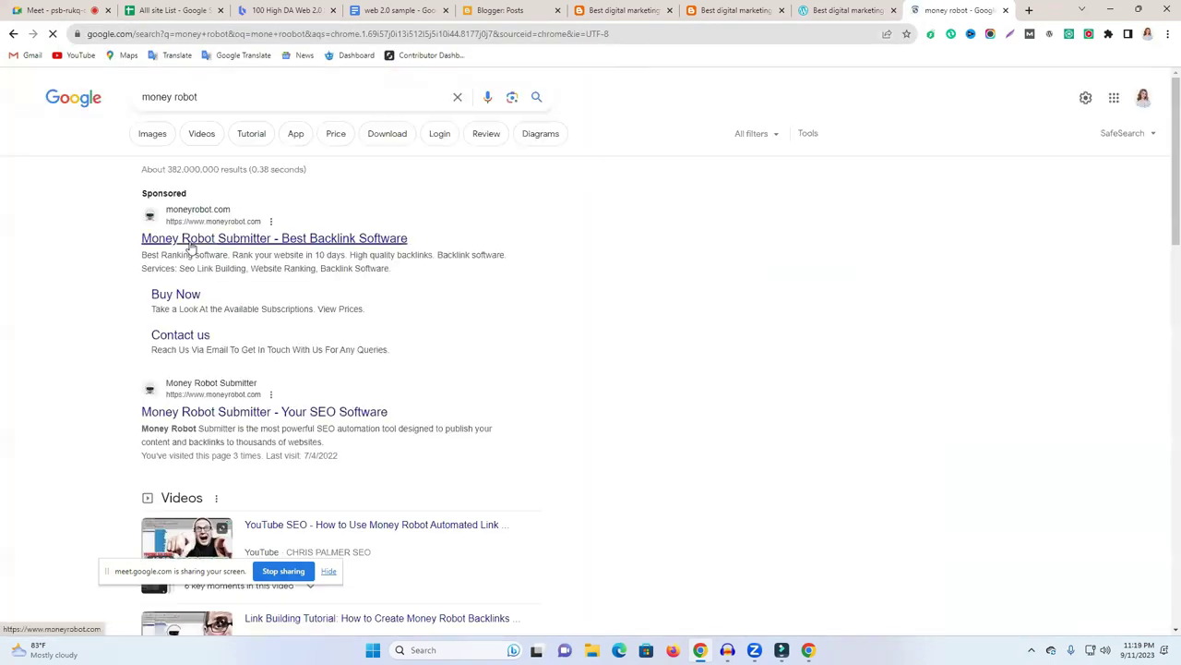
pyautogui.click(180, 415)
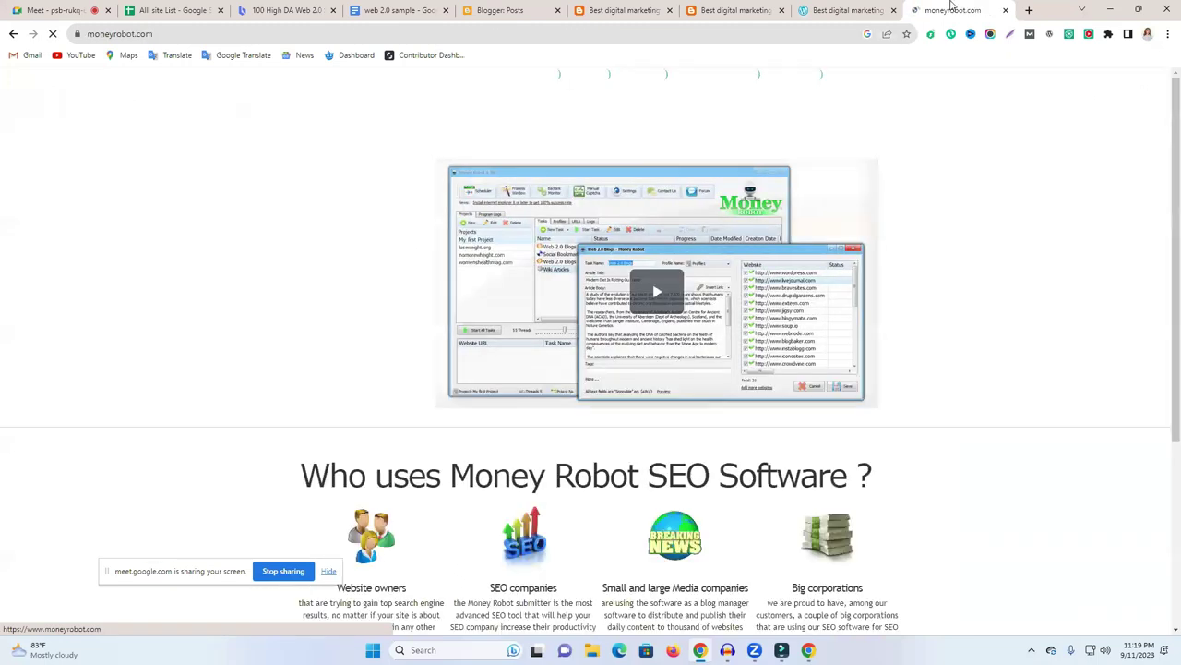
pyautogui.click(894, 10)
pyautogui.click(669, 10)
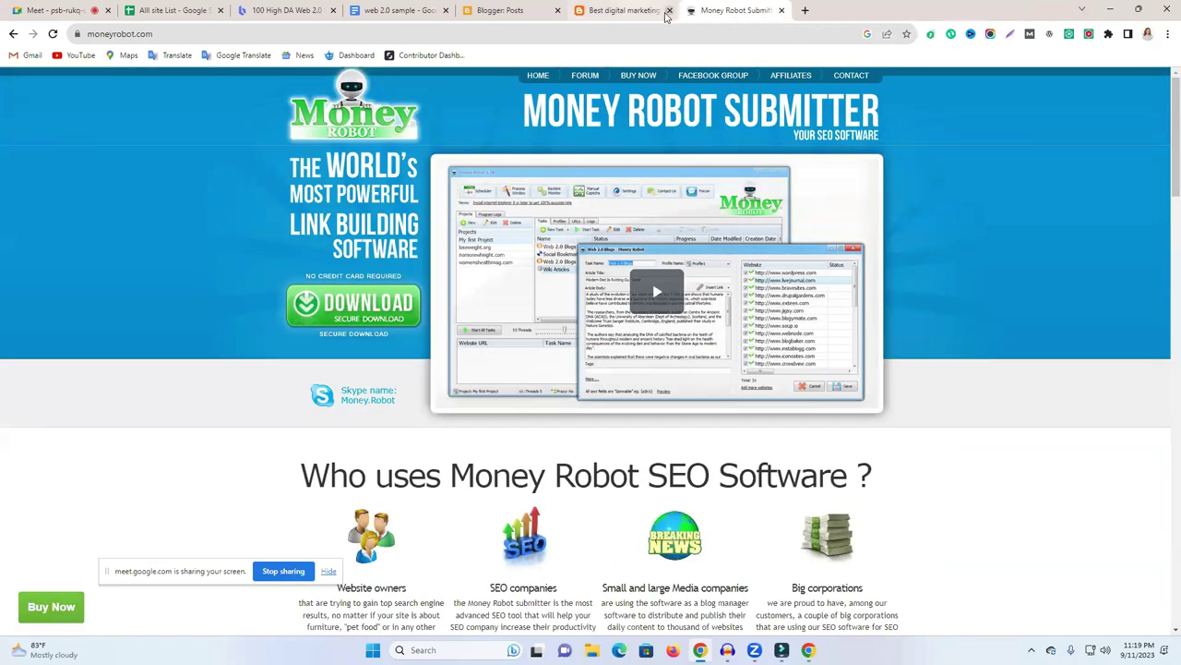
# Close the remaining blog tabs and download the Money Robot installer from moneyrobot.com.
pyautogui.click(670, 10)
pyautogui.click(558, 11)
pyautogui.click(403, 7)
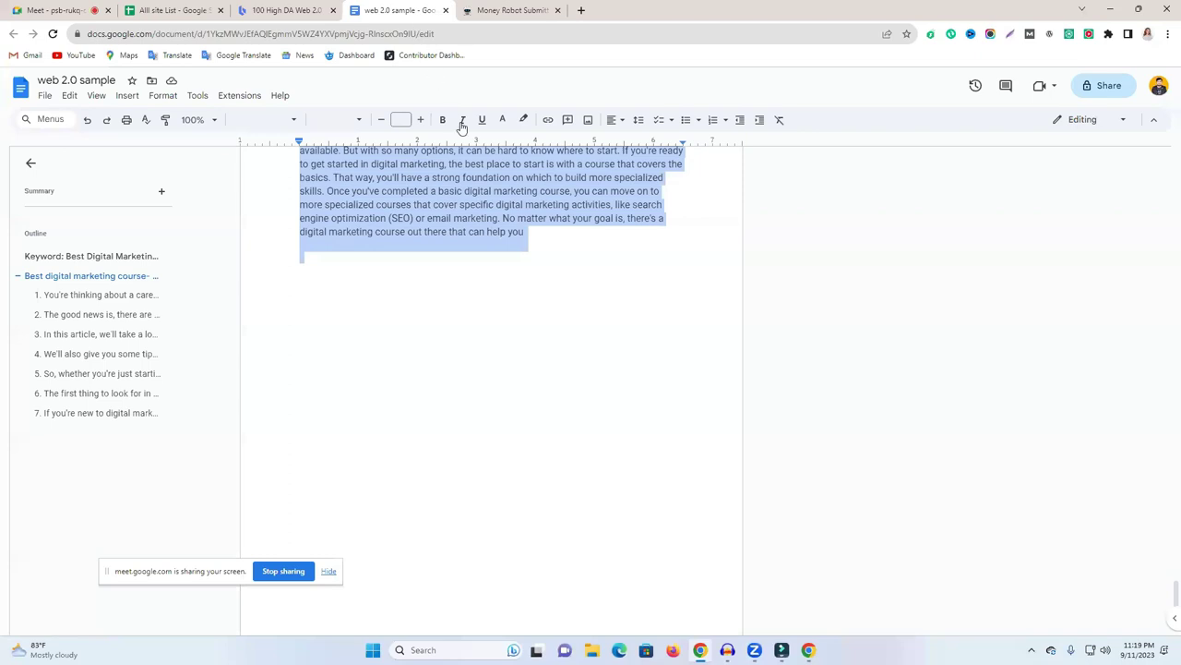
pyautogui.click(649, 8)
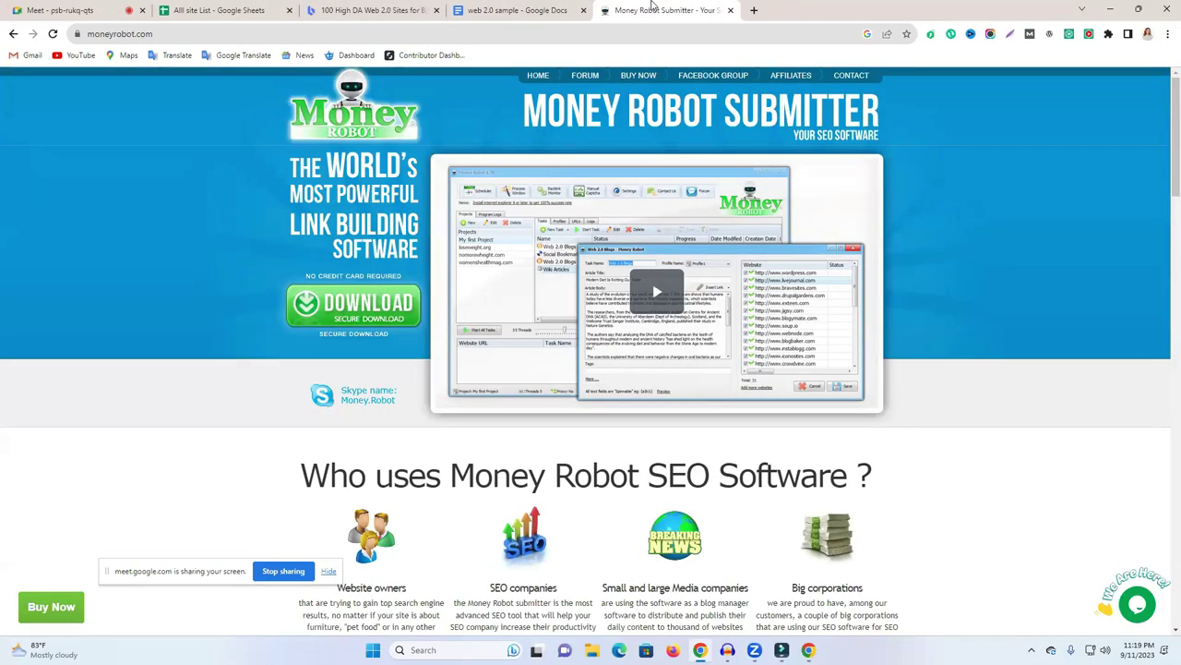
pyautogui.click(357, 314)
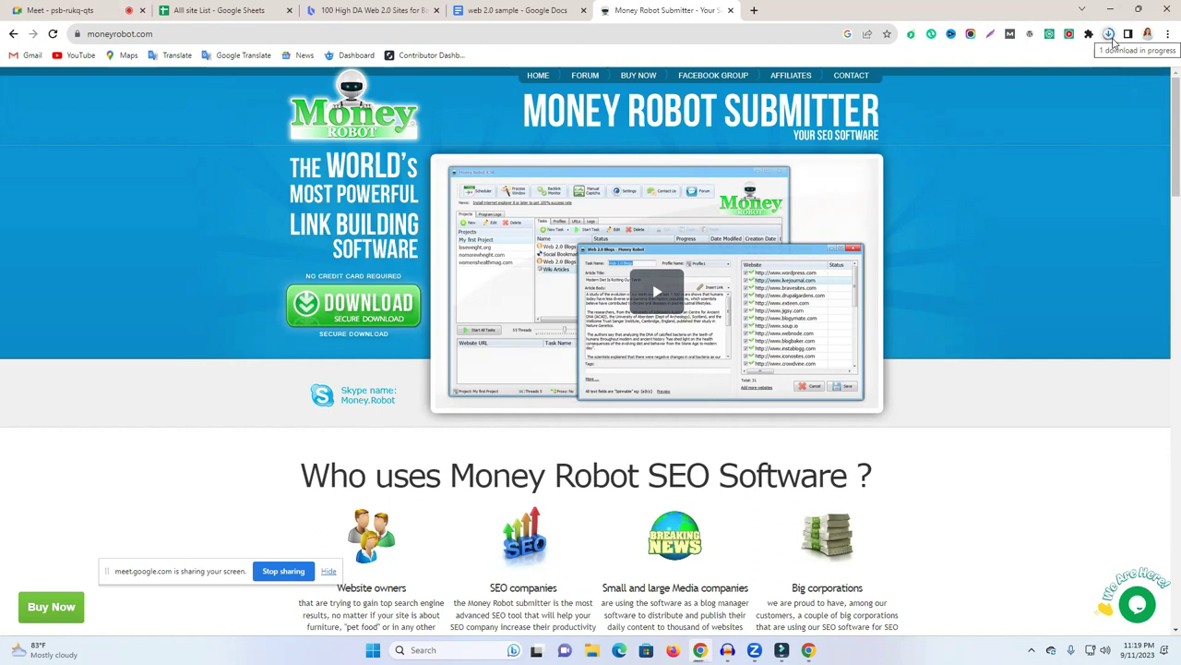
# Install Money Robot Submitter 7.34 from MoneyRobotSetup.exe with default options and launch it.
pyautogui.click(1108, 34)
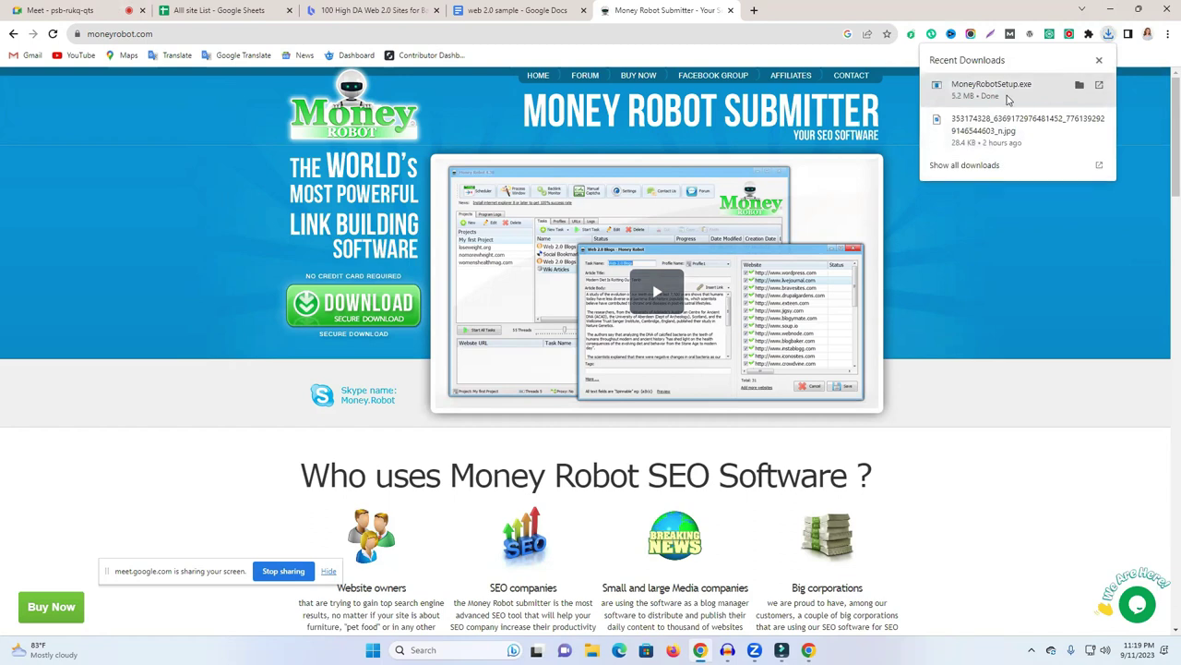
pyautogui.click(1041, 86)
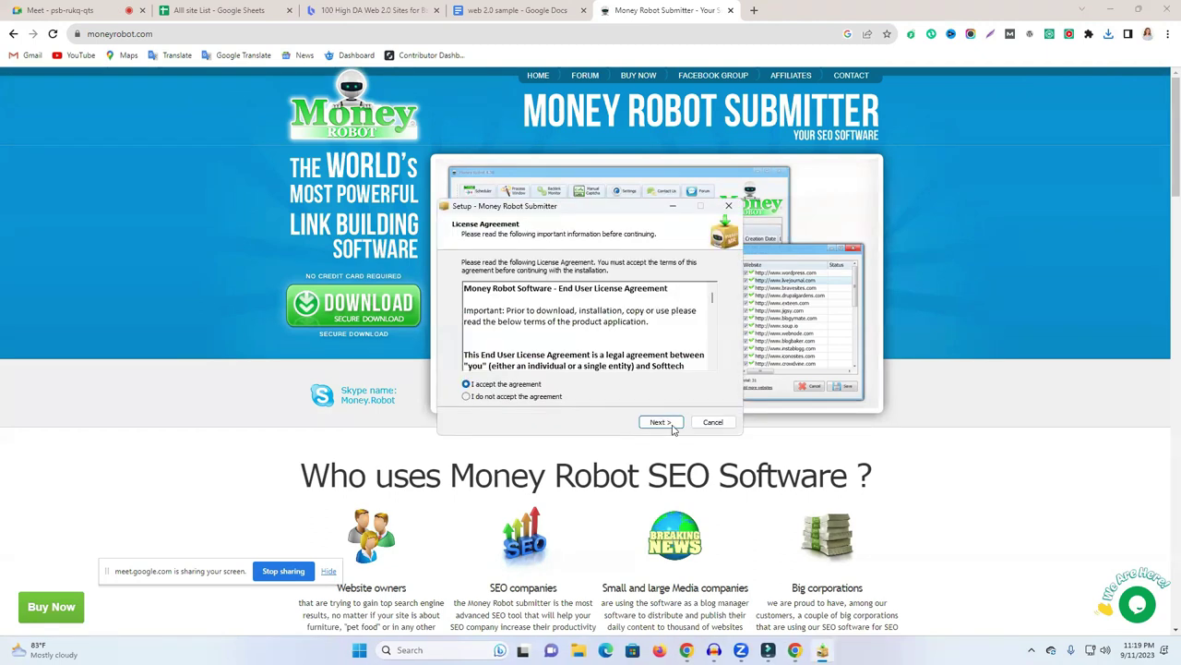
pyautogui.click(671, 426)
pyautogui.click(671, 425)
pyautogui.click(671, 424)
pyautogui.click(671, 423)
pyautogui.click(662, 421)
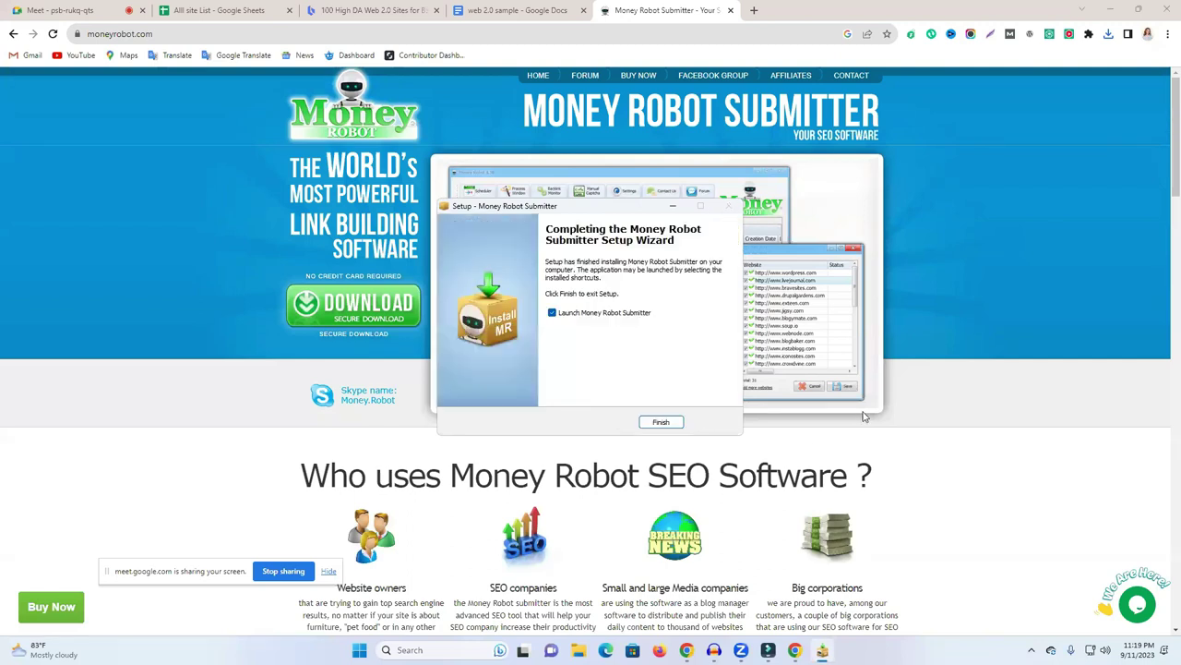
pyautogui.click(661, 421)
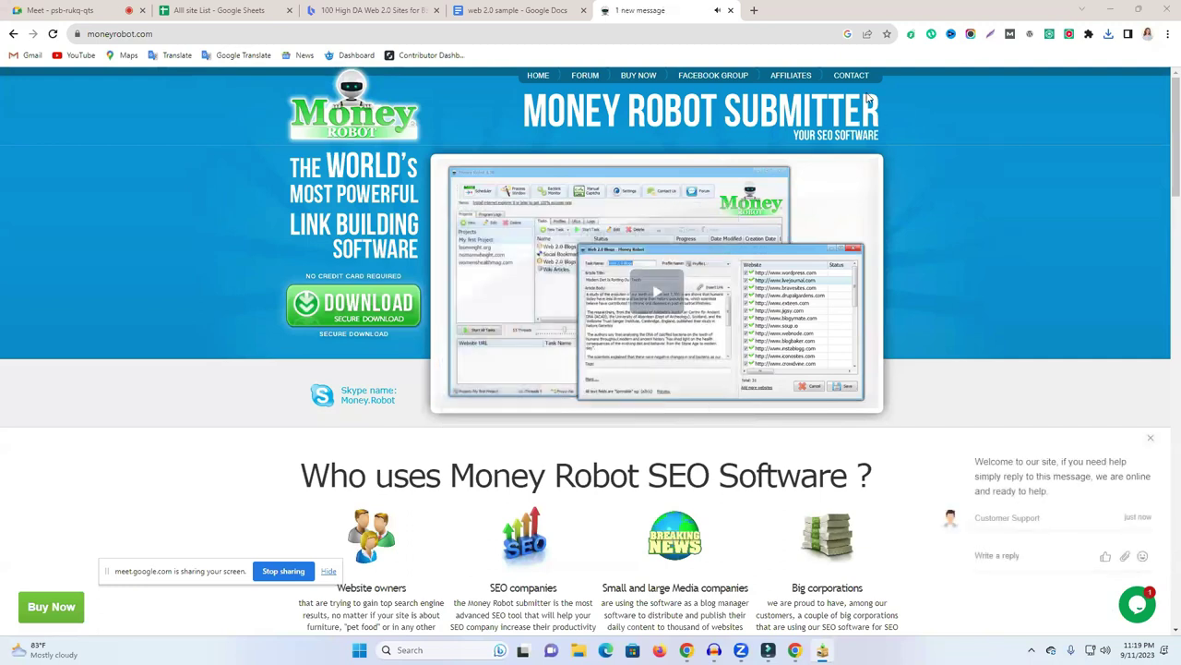
pyautogui.click(1110, 9)
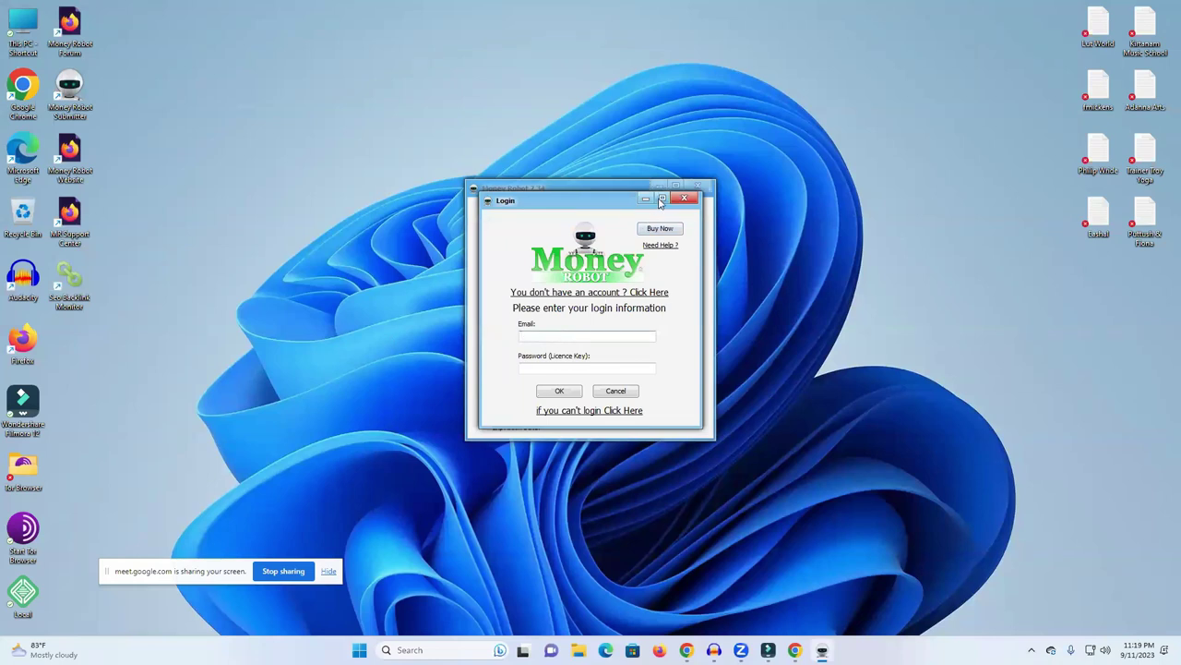
# Maximize the Login window, glance at the login help page, then open the 7-day trial sign-up.
pyautogui.click(663, 198)
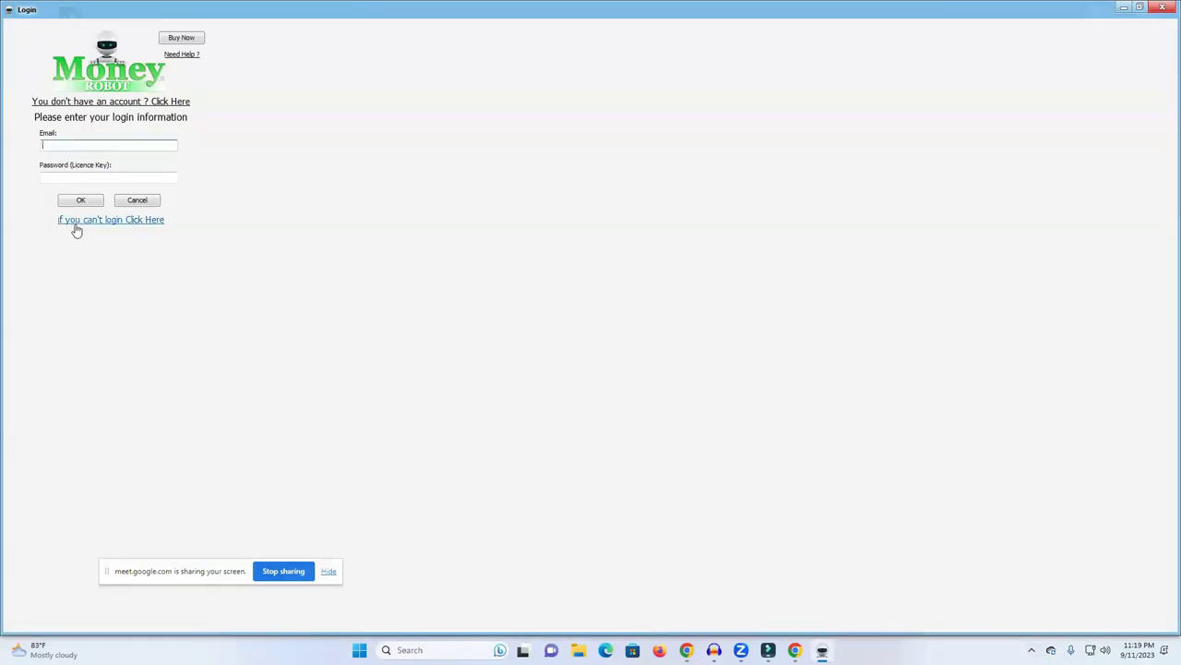
pyautogui.click(111, 221)
pyautogui.click(1165, 7)
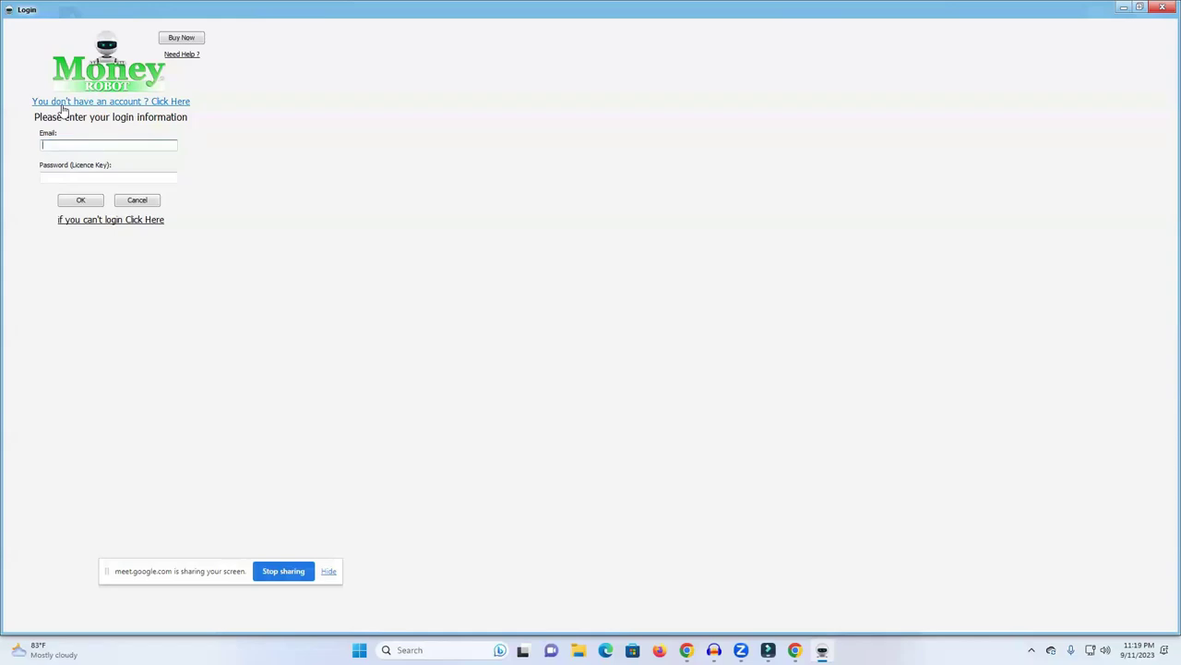
pyautogui.click(98, 104)
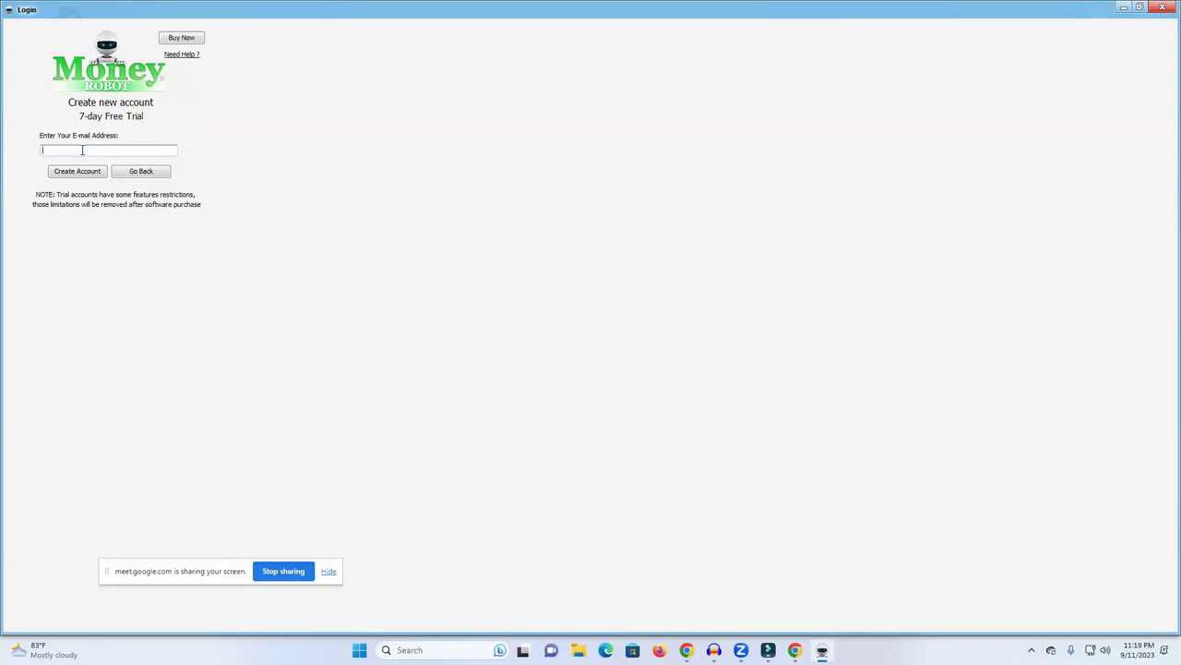
# Restore the trial sign-up window and bring Chrome forward with a new blank tab.
pyautogui.click(1139, 7)
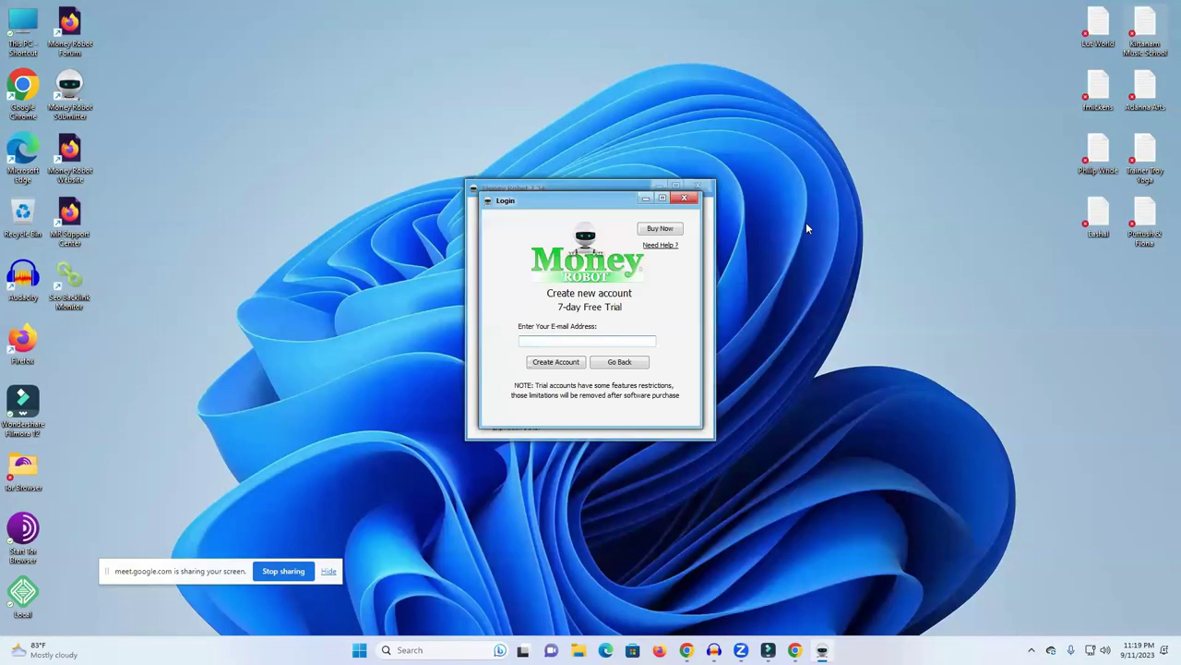
pyautogui.click(767, 649)
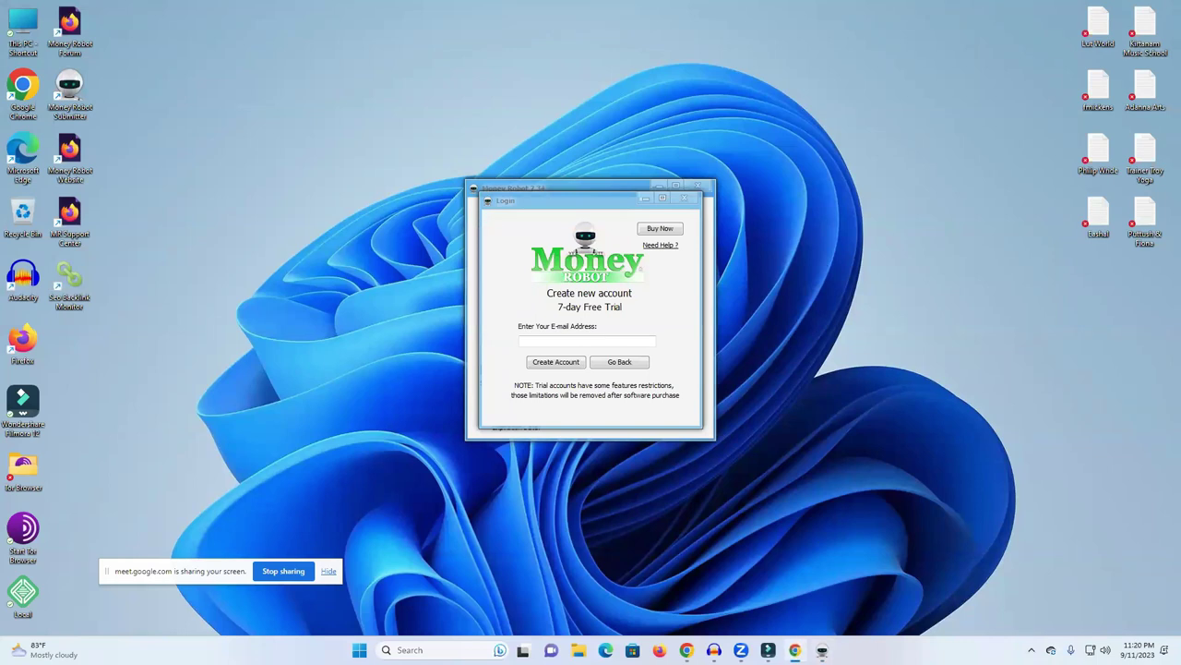
pyautogui.click(792, 647)
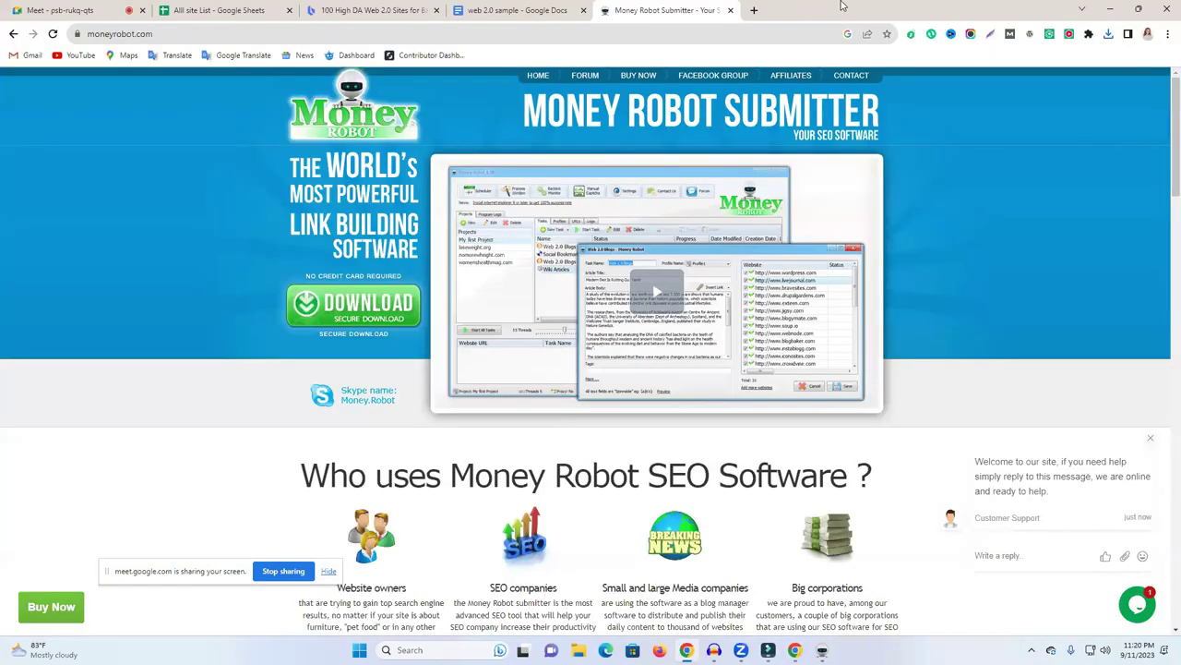
pyautogui.click(754, 10)
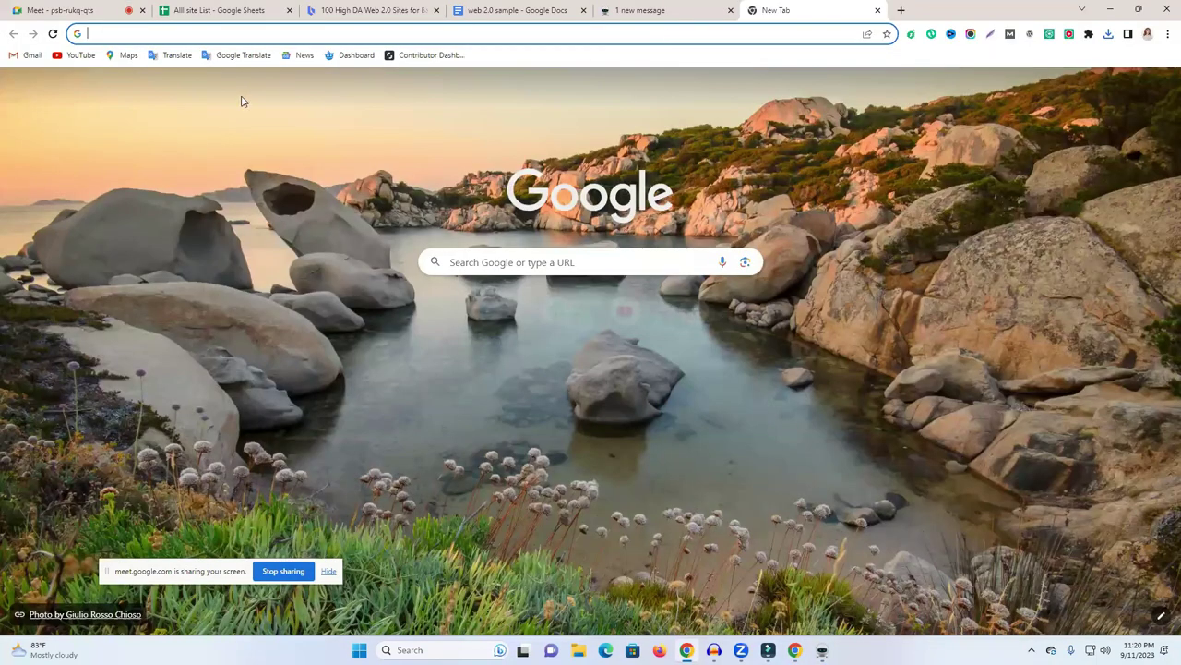
# Search '10 mi', open temp-mail.org's 10 Minute Mail and copy the generated disposable address.
pyautogui.write('10')
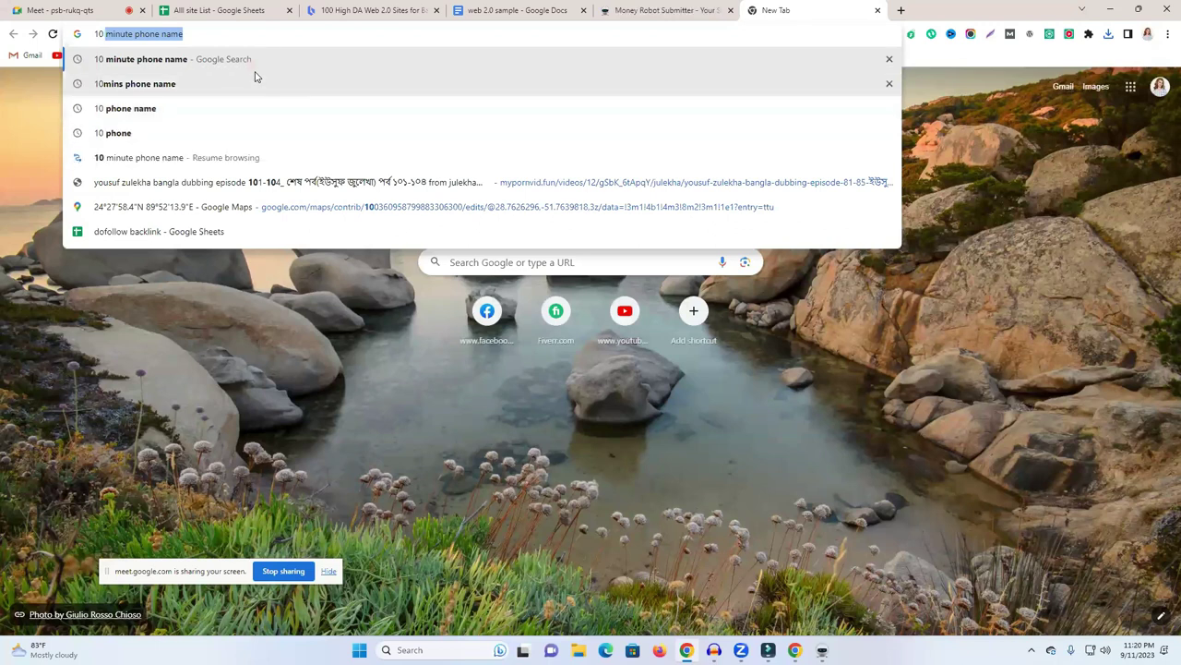
pyautogui.write(' mi')
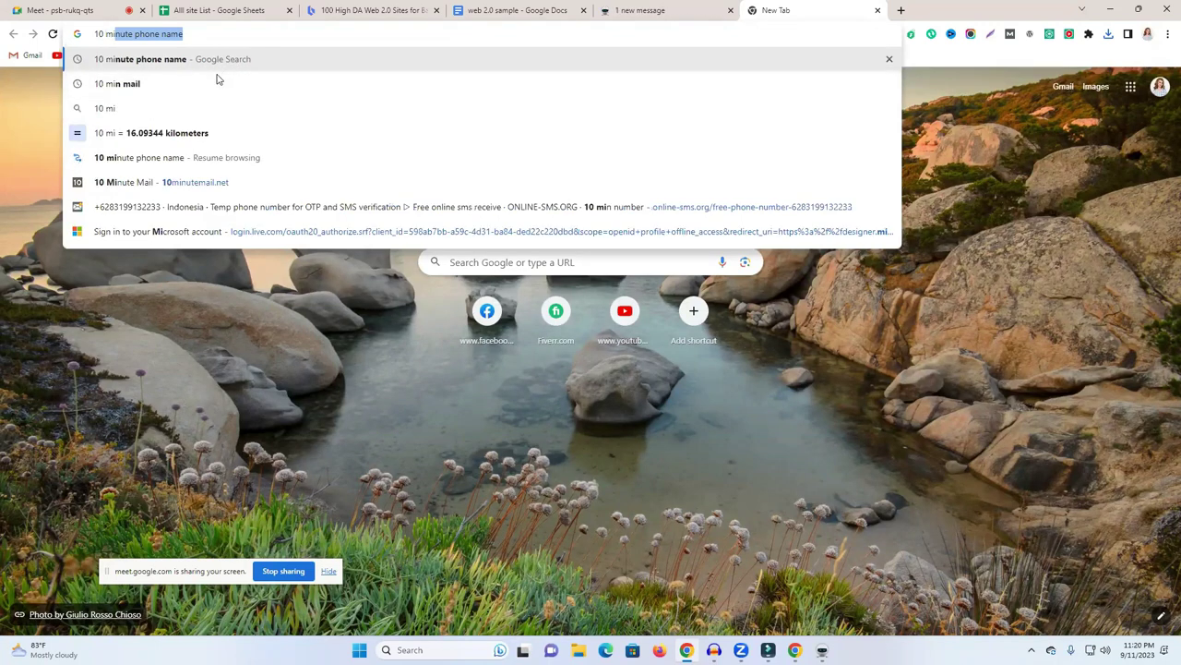
pyautogui.click(217, 81)
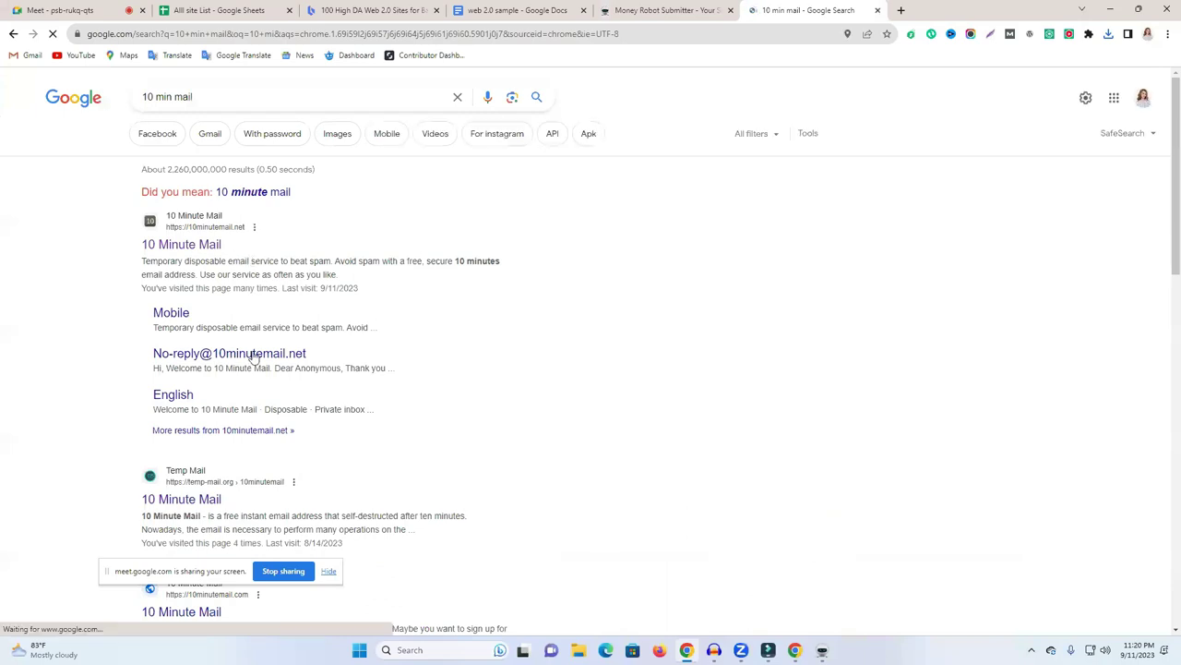
pyautogui.click(146, 496)
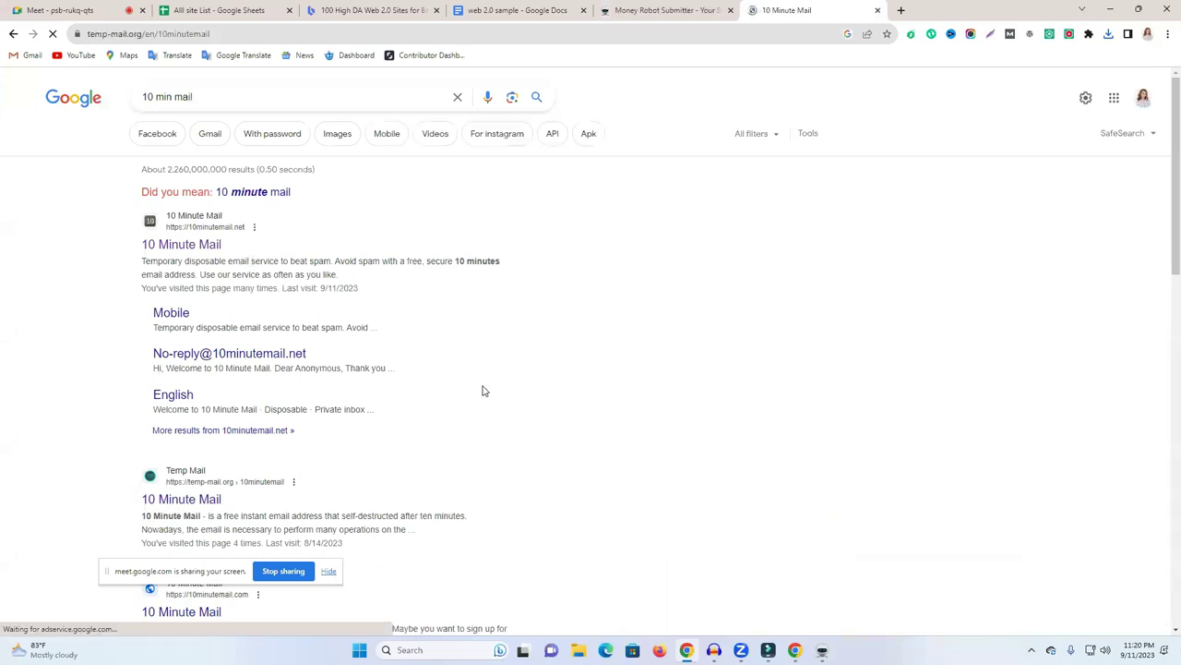
pyautogui.click(726, 198)
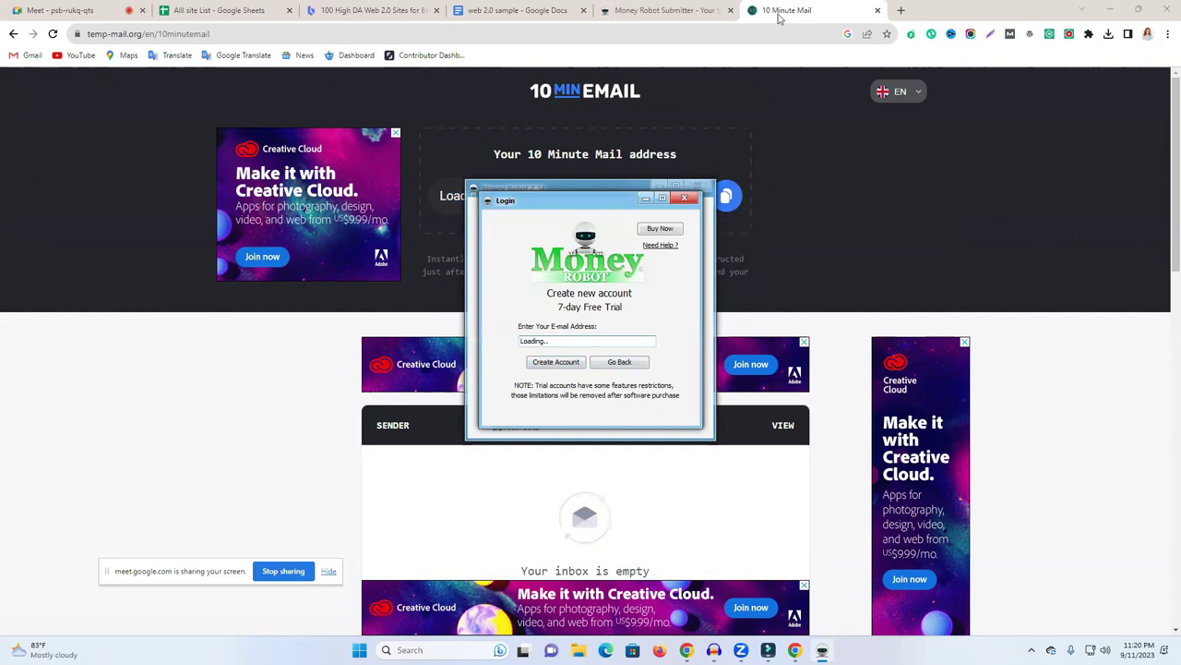
# Sign up for the trial with the disposable address, confirm, and open the login-information e-mail.
pyautogui.click(182, 379)
pyautogui.click(726, 196)
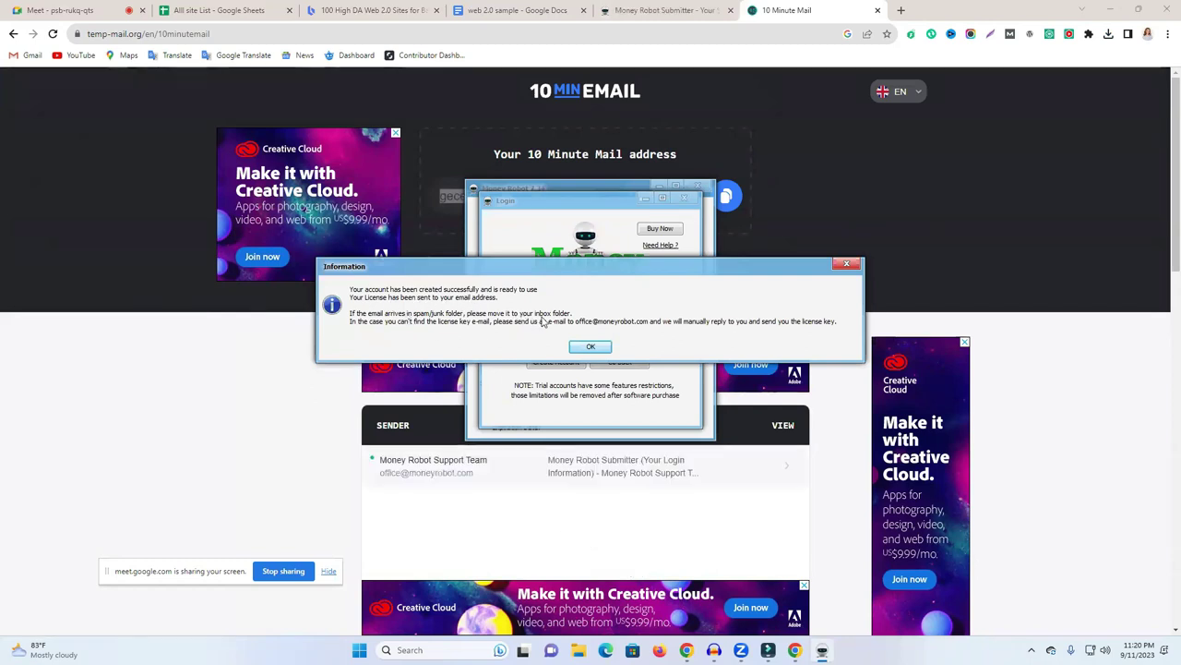
pyautogui.click(590, 347)
pyautogui.moveTo(636, 202); pyautogui.dragTo(959, 201)
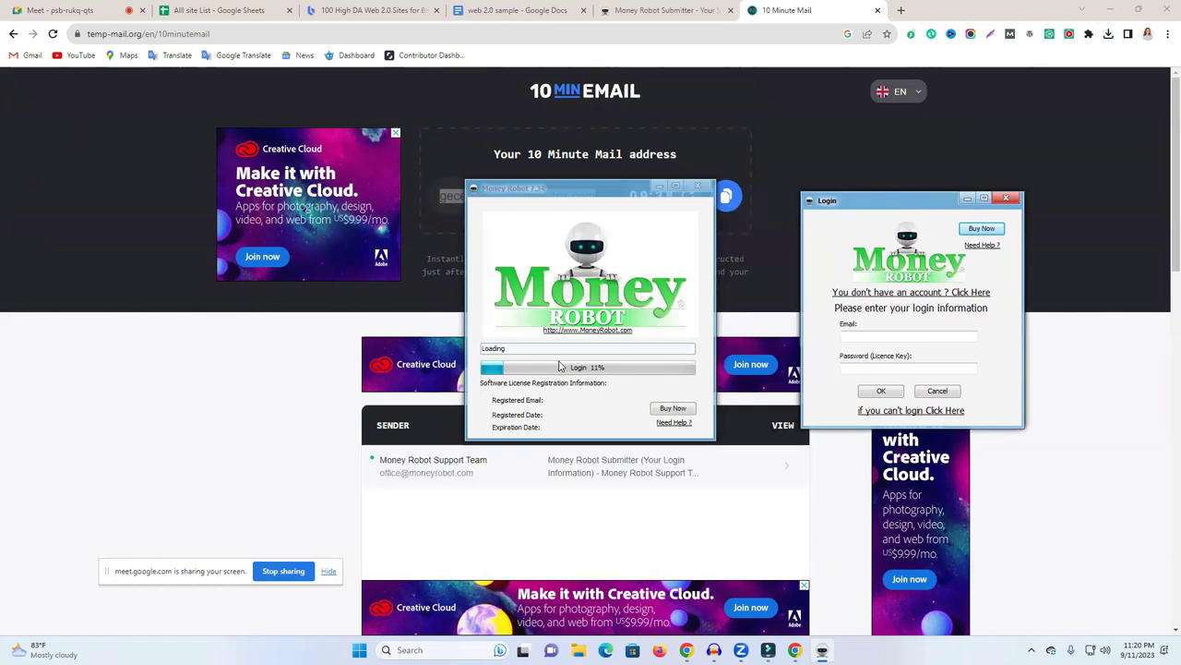
pyautogui.click(627, 480)
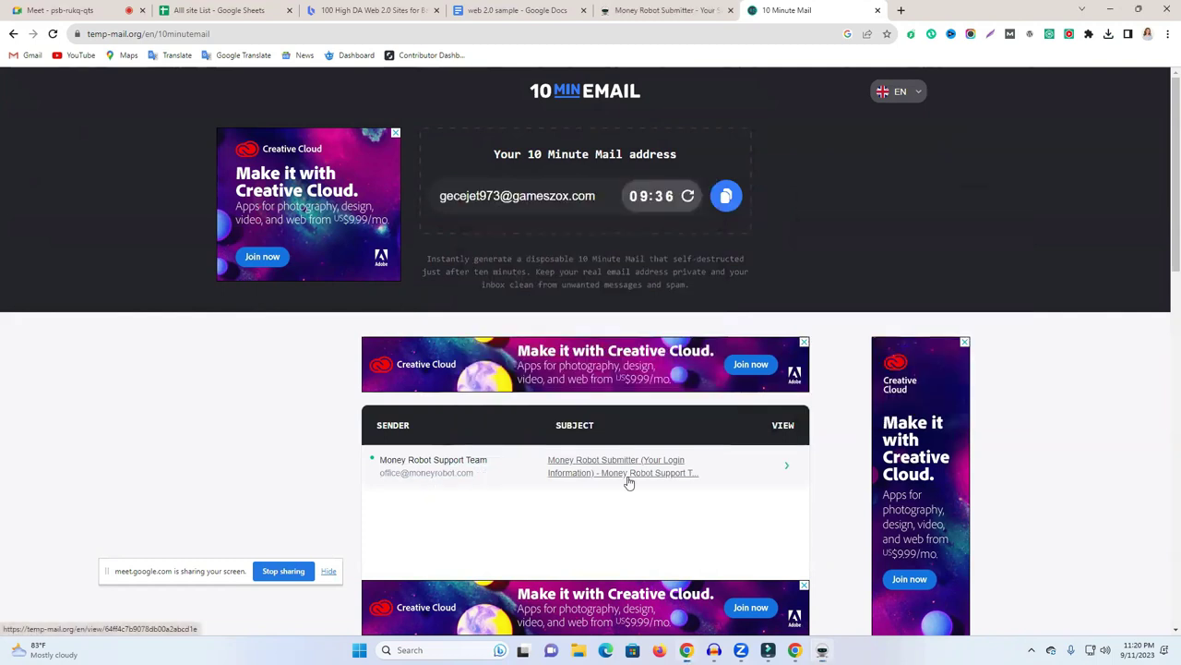
# Copy the licence key from the e-mail into the login's Password field.
pyautogui.scroll(-3, 573, 434)
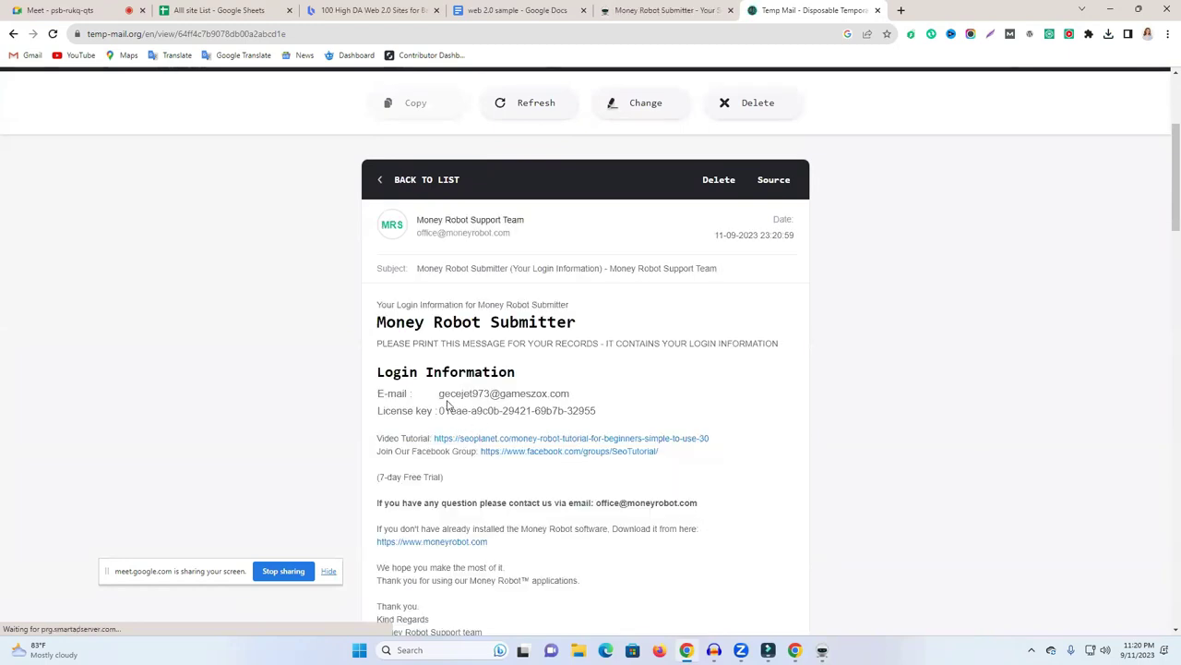
pyautogui.moveTo(440, 466); pyautogui.dragTo(601, 467)
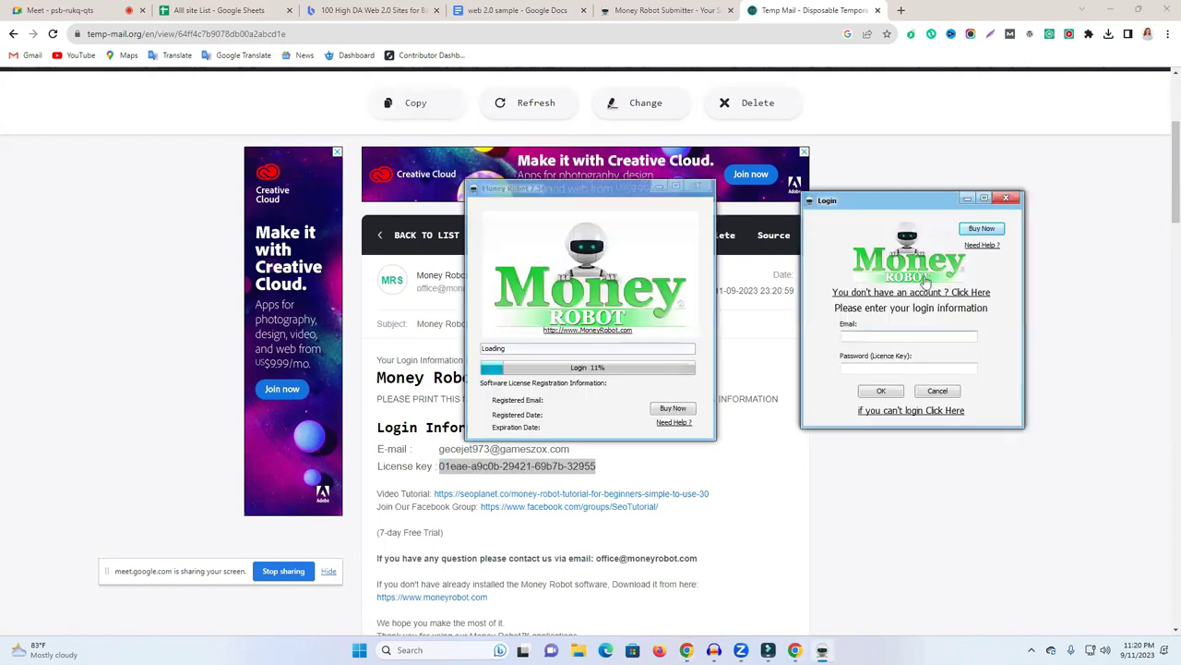
pyautogui.click(871, 368)
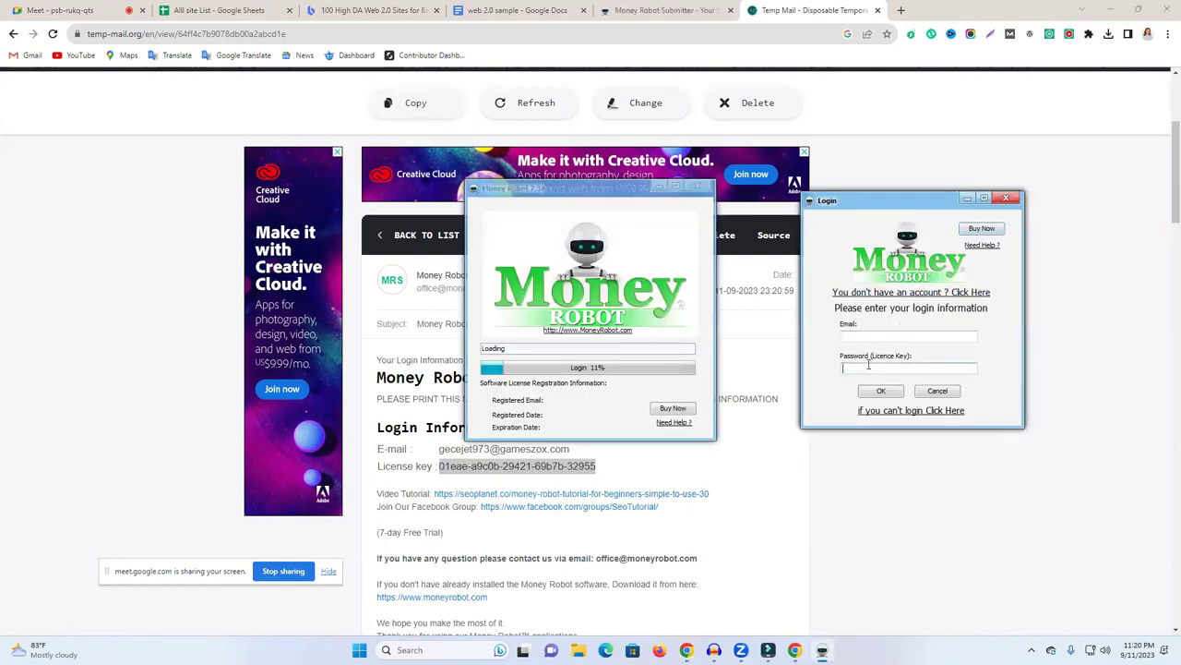
pyautogui.hotkey('ctrl', 'v')
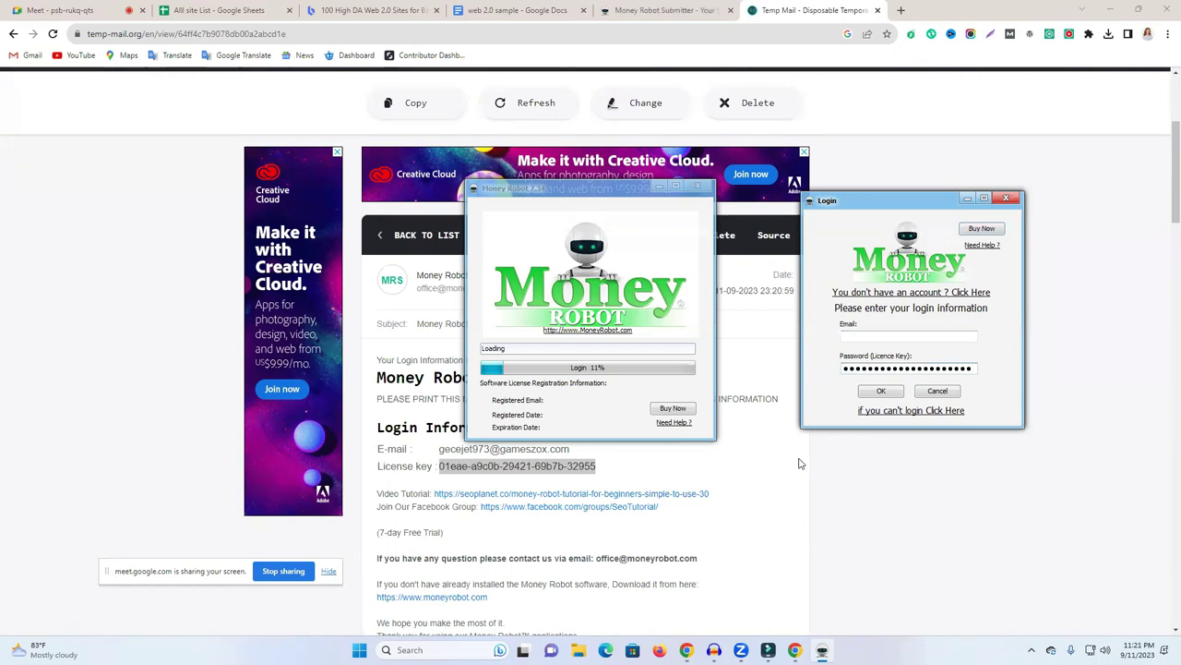
# Copy the account e-mail address from the message and submit the Money Robot login.
pyautogui.click(759, 313)
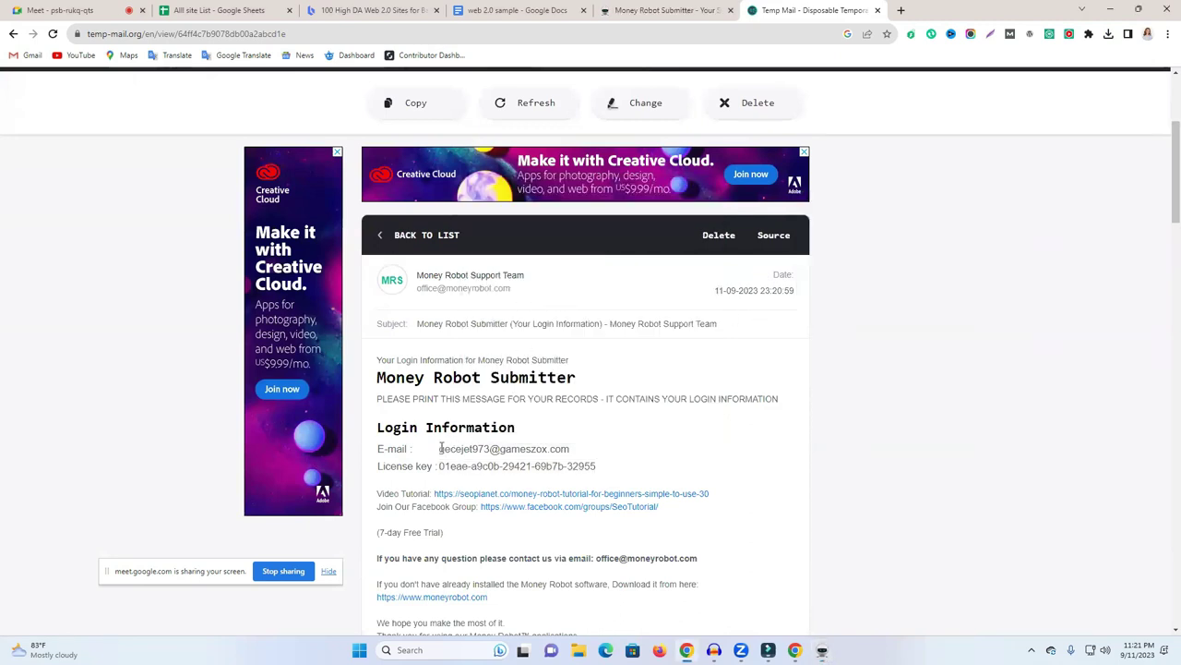
pyautogui.moveTo(439, 449); pyautogui.dragTo(572, 454)
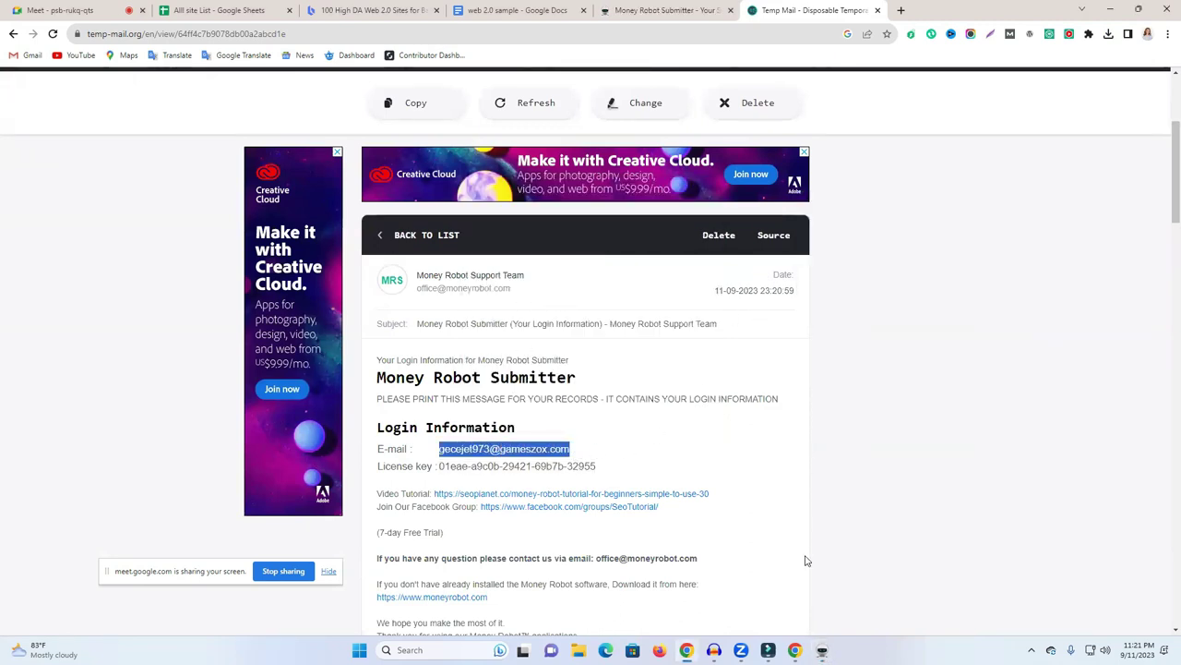
pyautogui.hotkey('alt', 'Tab')
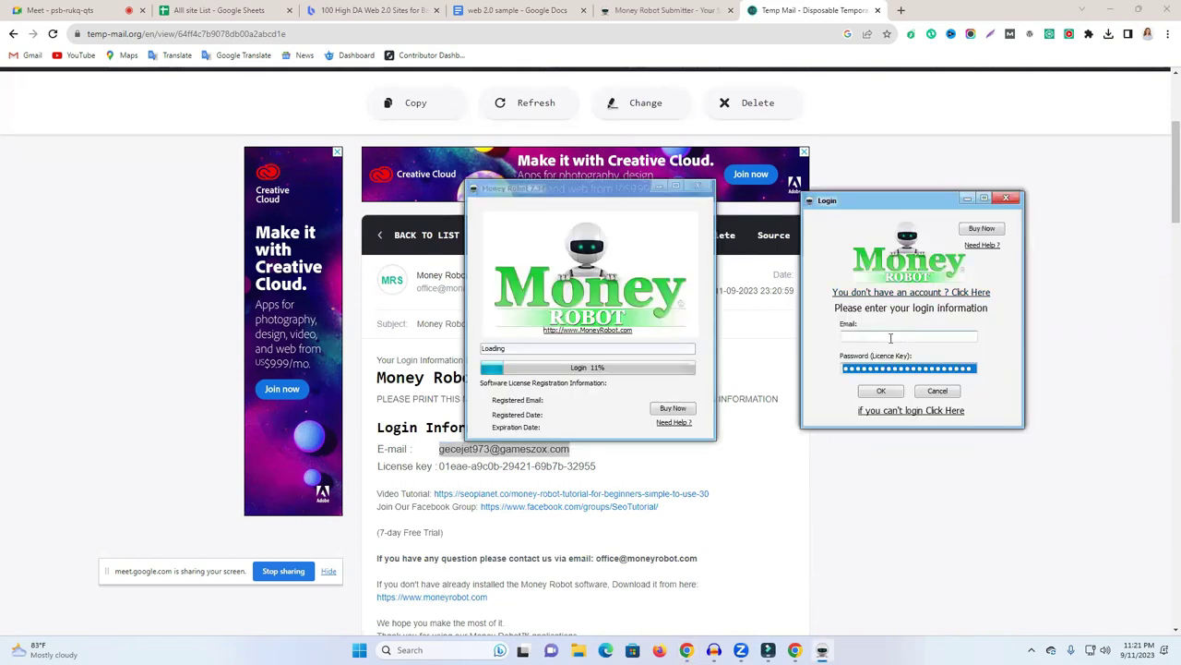
pyautogui.click(888, 393)
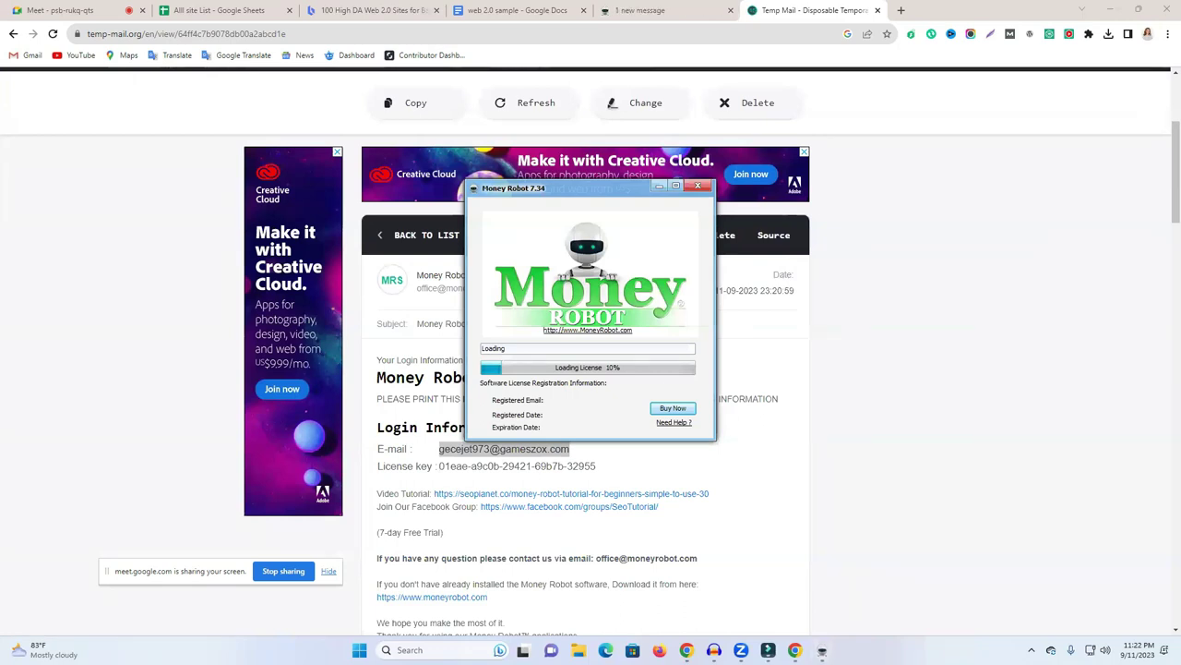
# Minimize Chrome so the Windows desktop and the Money Robot Submitter shortcut show.
pyautogui.click(1115, 9)
pyautogui.click(809, 649)
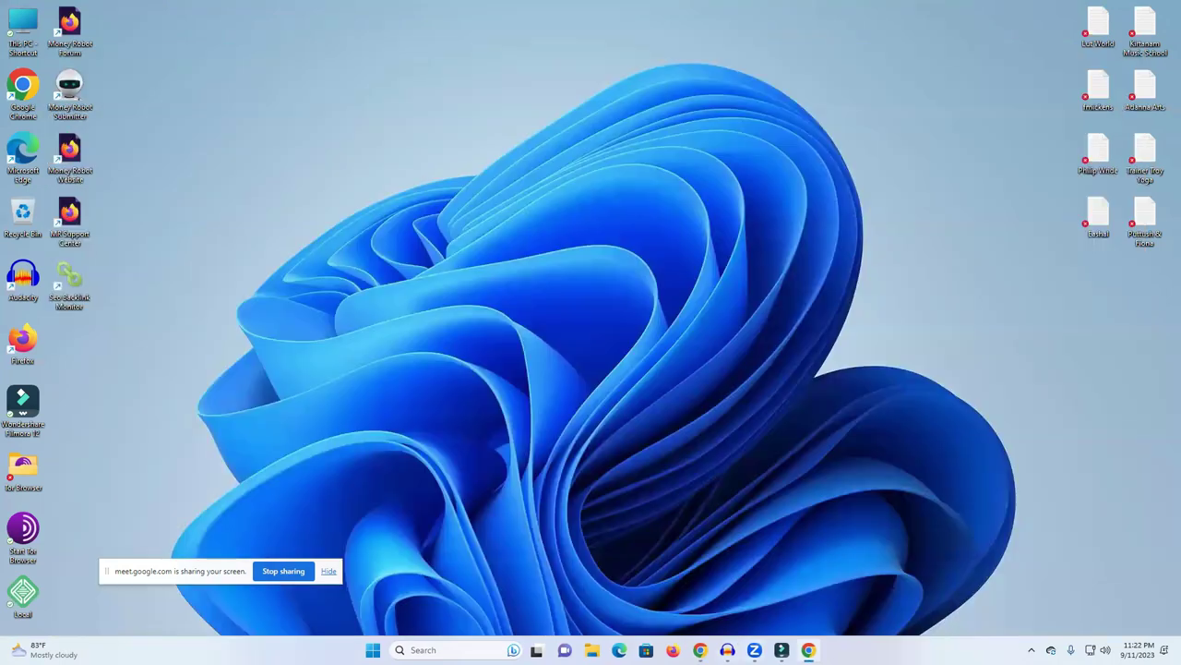
# Launch Money Robot Submitter 7.40, accept the update notice, and maximize its main window.
pyautogui.doubleClick(69, 281)
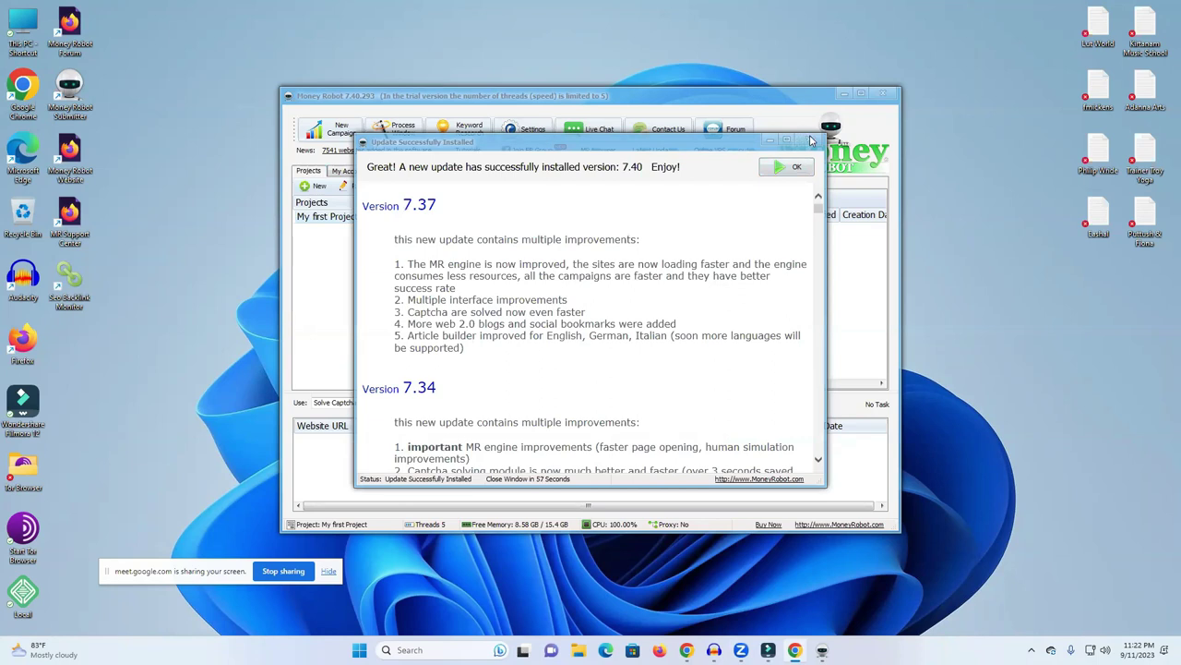
pyautogui.click(810, 140)
pyautogui.click(861, 94)
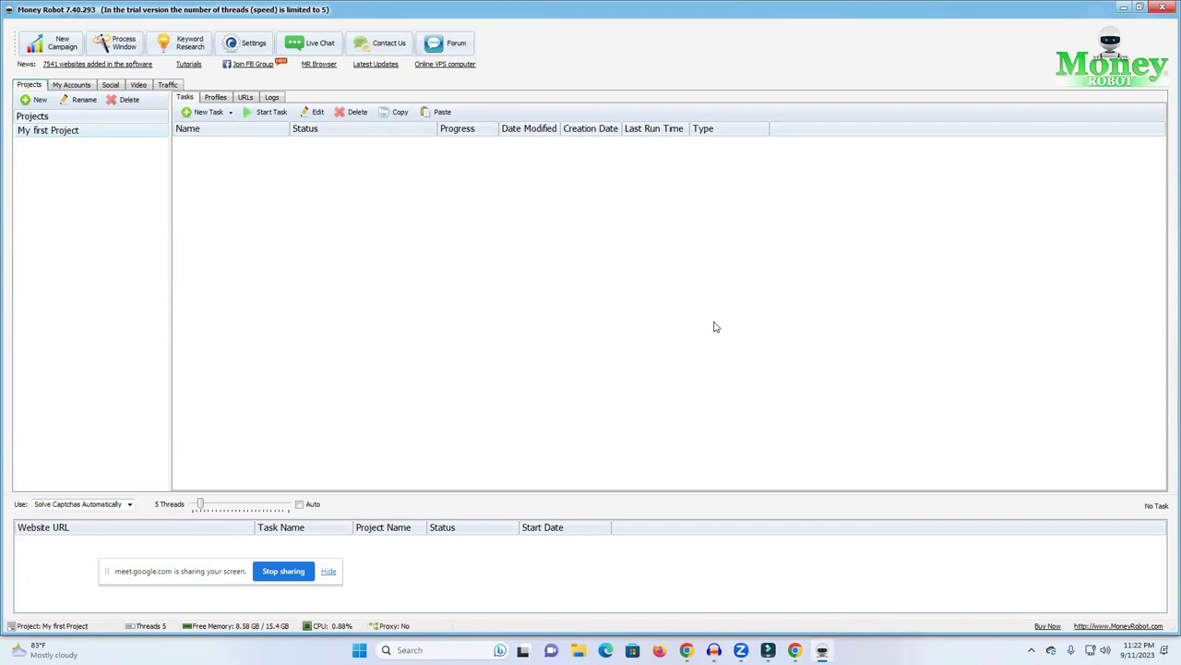
# Add a Web 2.0 Blogs task to My first Project and scroll its 266 target sites.
pyautogui.click(195, 113)
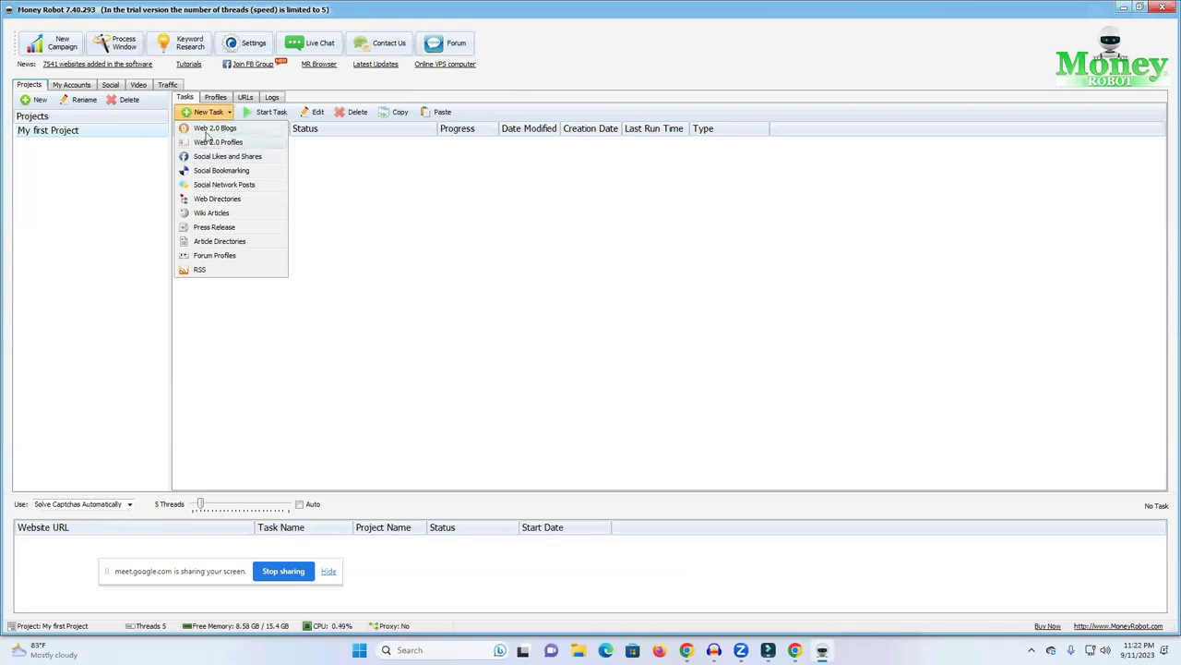
pyautogui.click(327, 159)
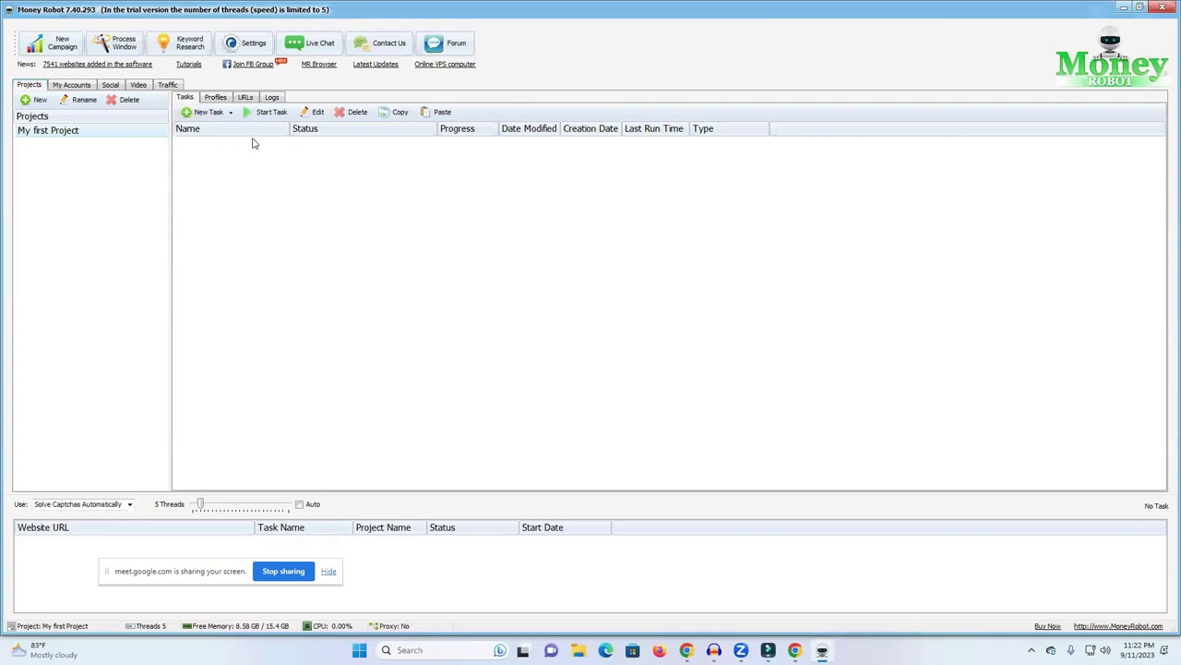
pyautogui.scroll(-20, 732, 244)
pyautogui.scroll(-20, 747, 271)
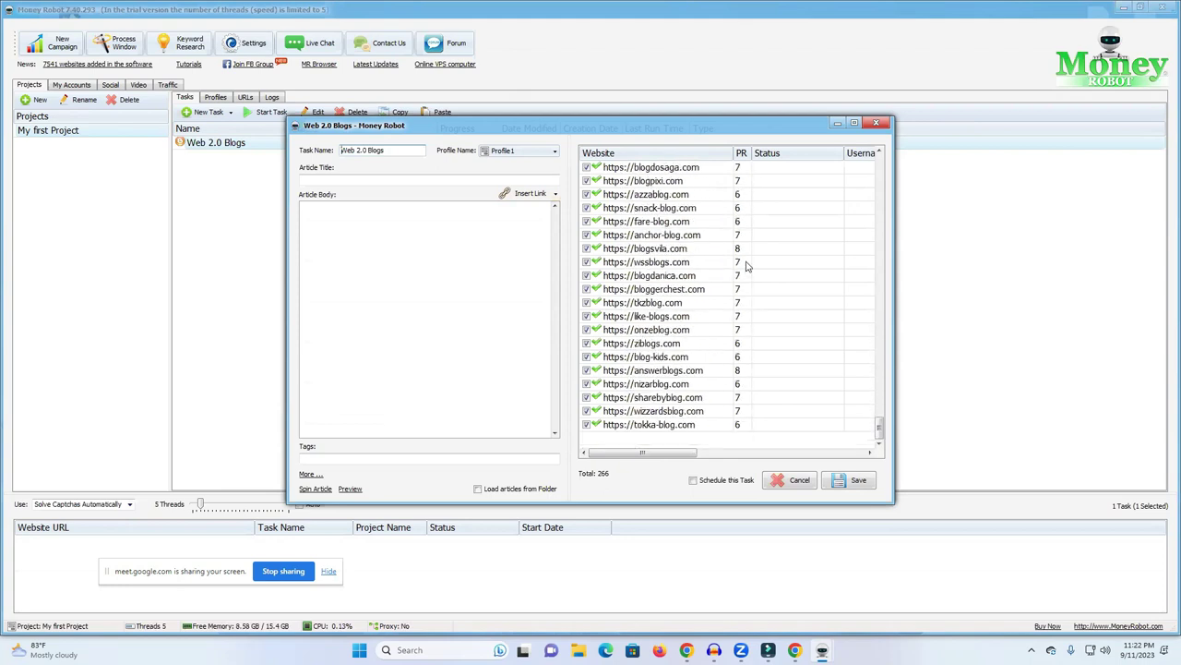
# Bring up the web 2.0 sample document holding the digital marketing article in Chrome.
pyautogui.scroll(20, 747, 268)
pyautogui.scroll(8, 746, 278)
pyautogui.click(324, 177)
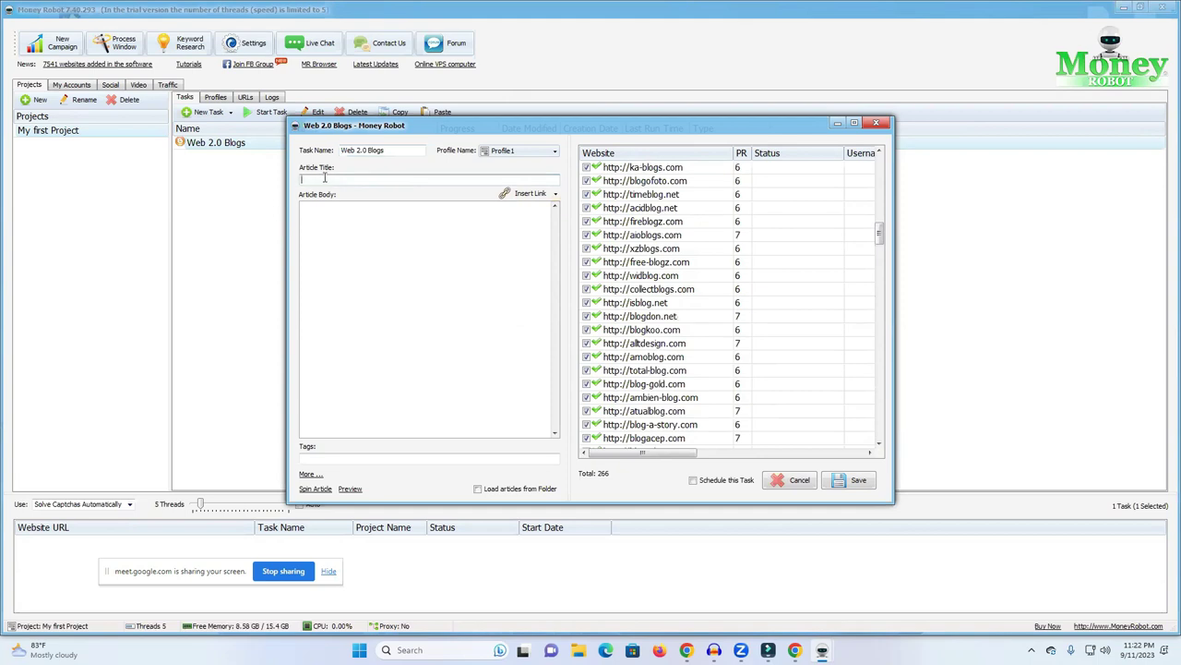
pyautogui.click(767, 650)
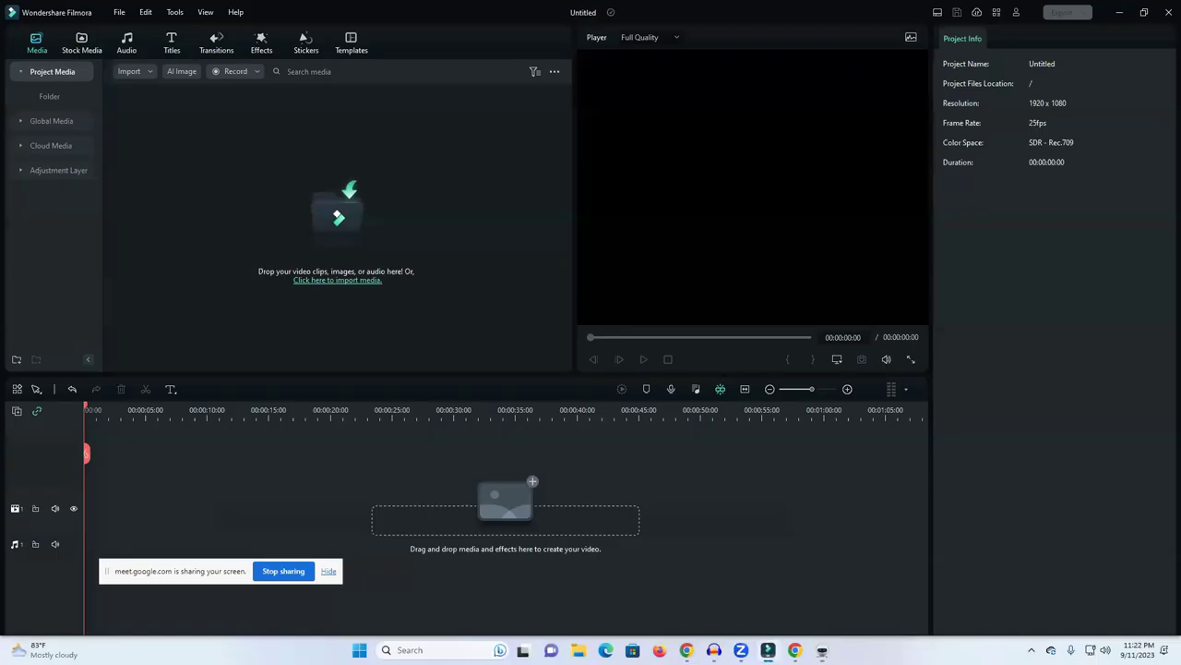
pyautogui.click(687, 650)
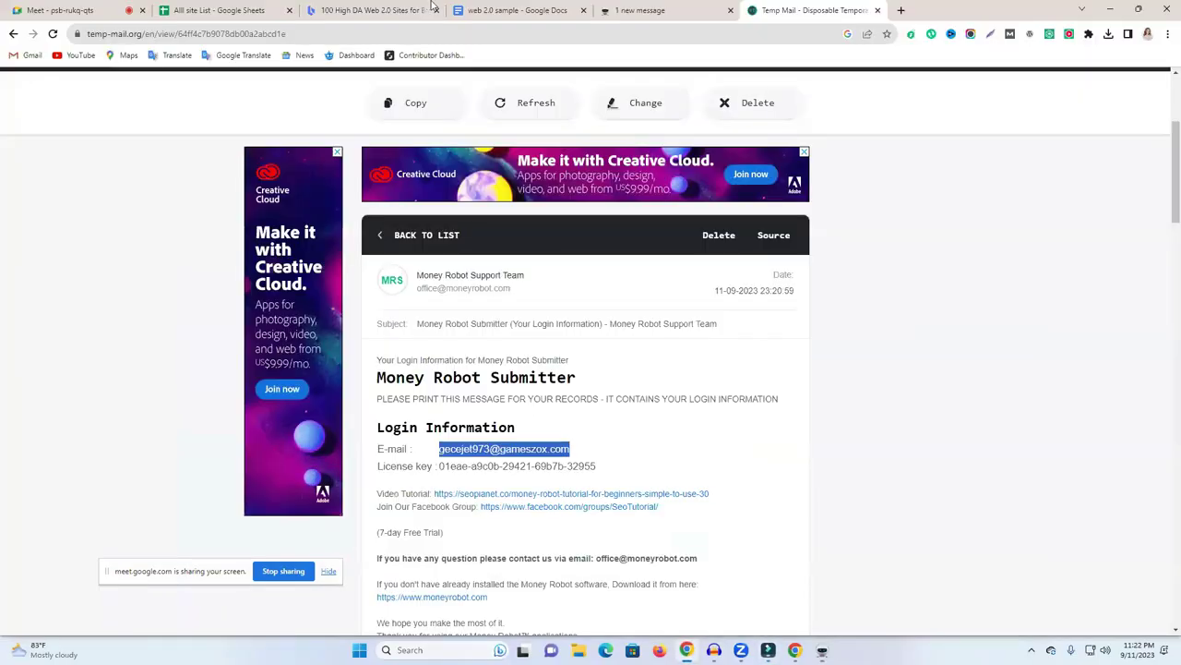
pyautogui.click(503, 10)
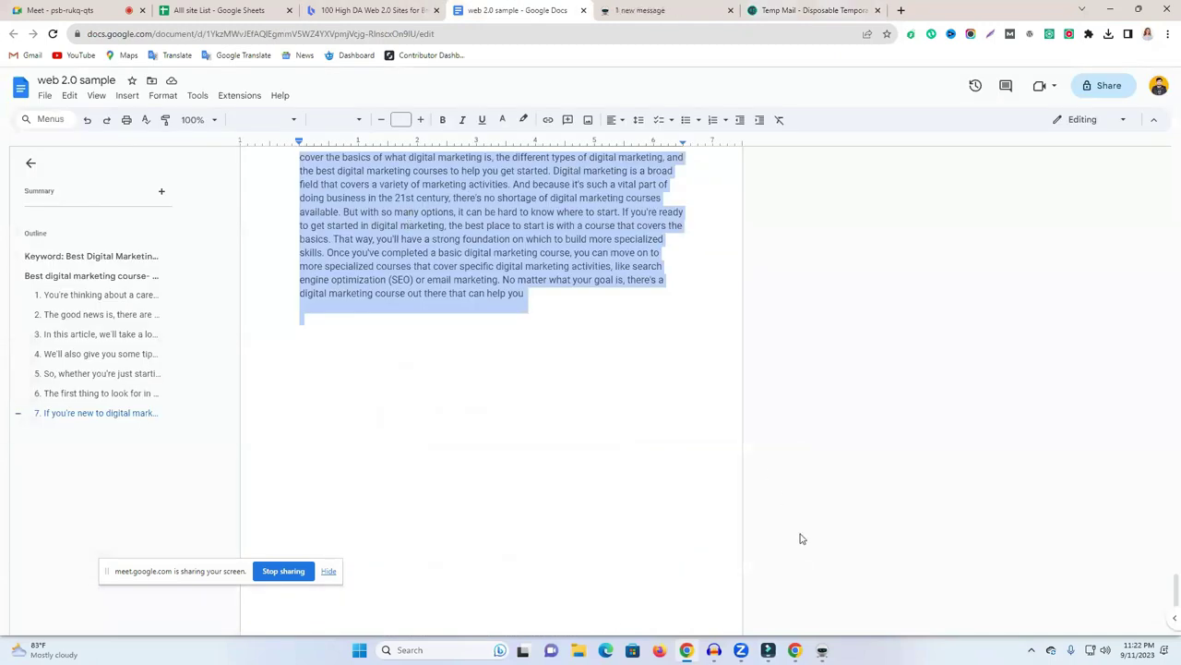
pyautogui.click(822, 650)
# Paste the article into Article Body, use its headline as the title, and save the task.
pyautogui.click(378, 239)
pyautogui.hotkey('ctrl', 'v')
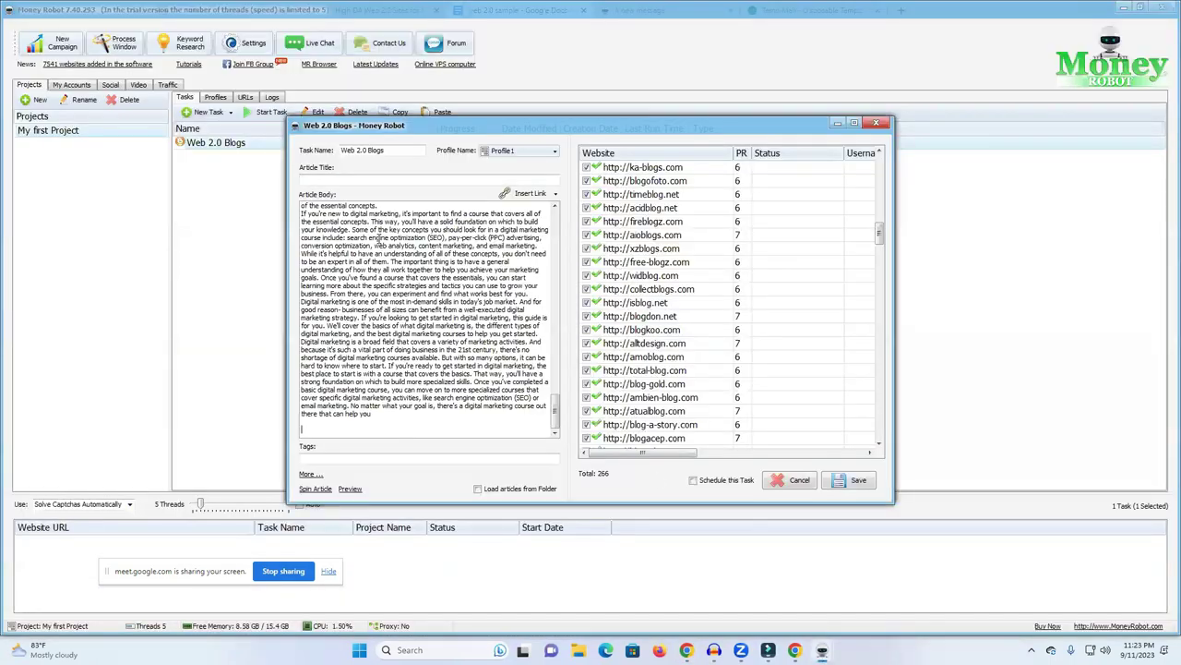
pyautogui.scroll(15, 430, 318)
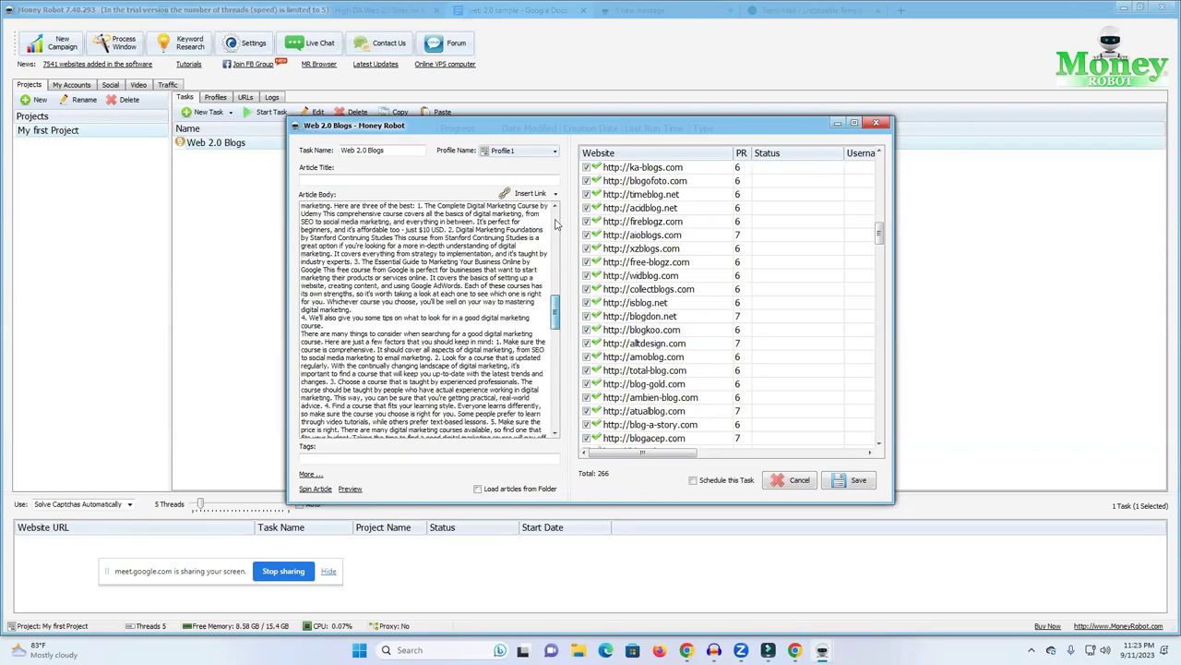
pyautogui.moveTo(461, 206); pyautogui.dragTo(303, 206)
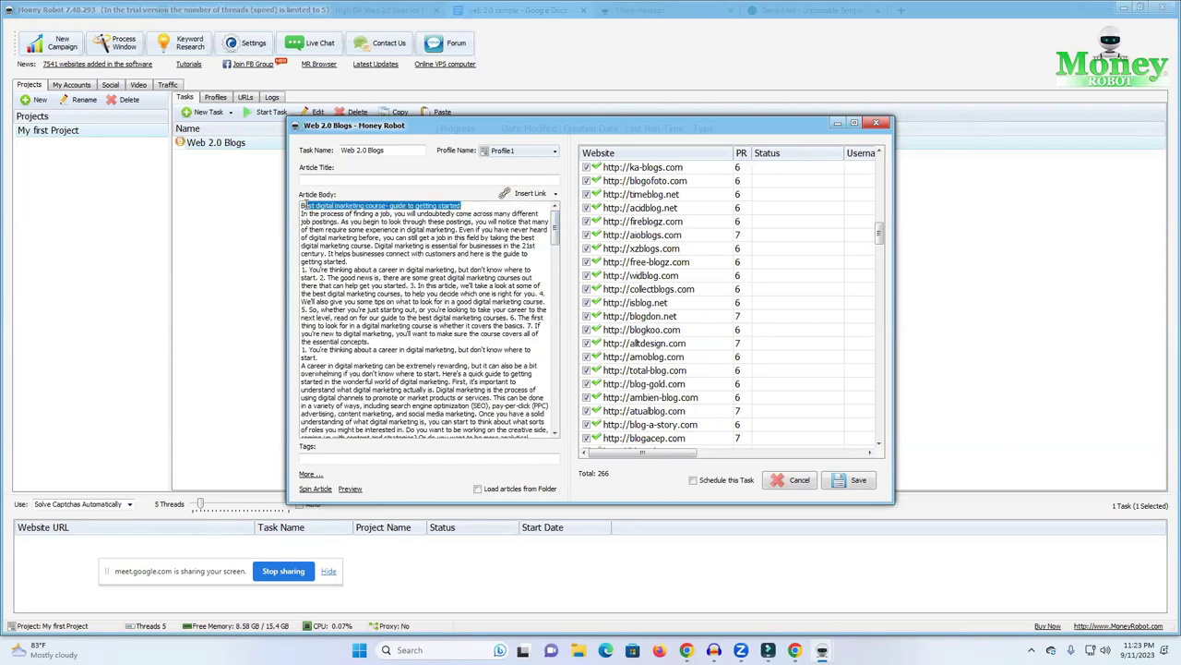
pyautogui.write('Best digital marketing course- guide to getting started')
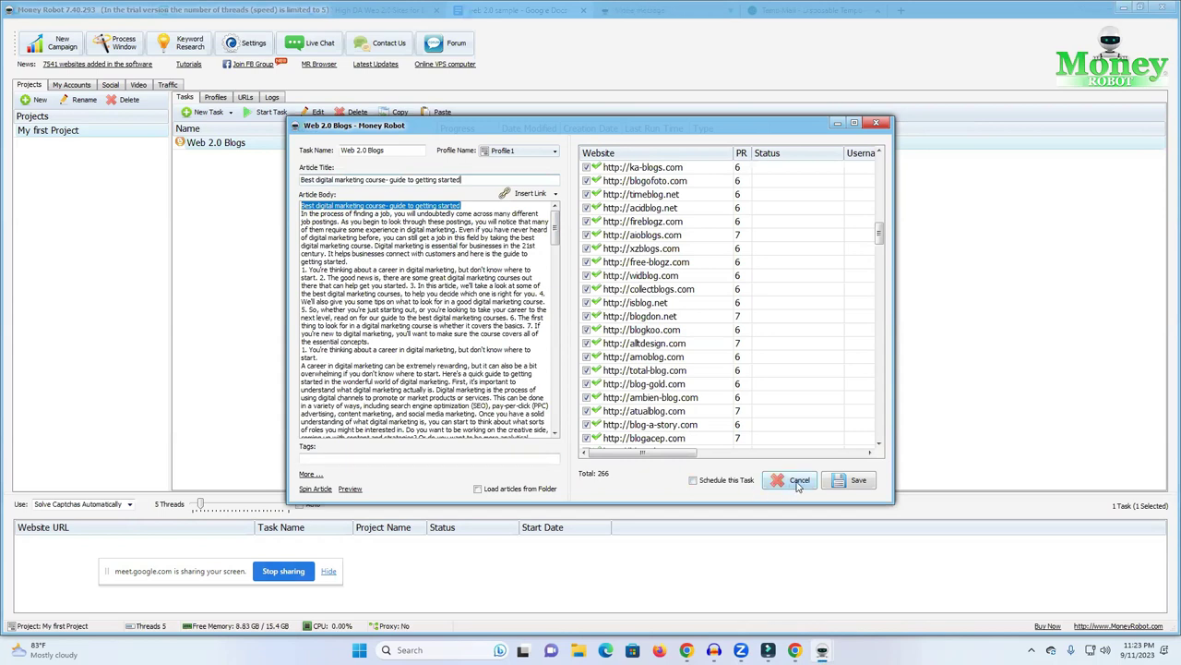
pyautogui.click(858, 484)
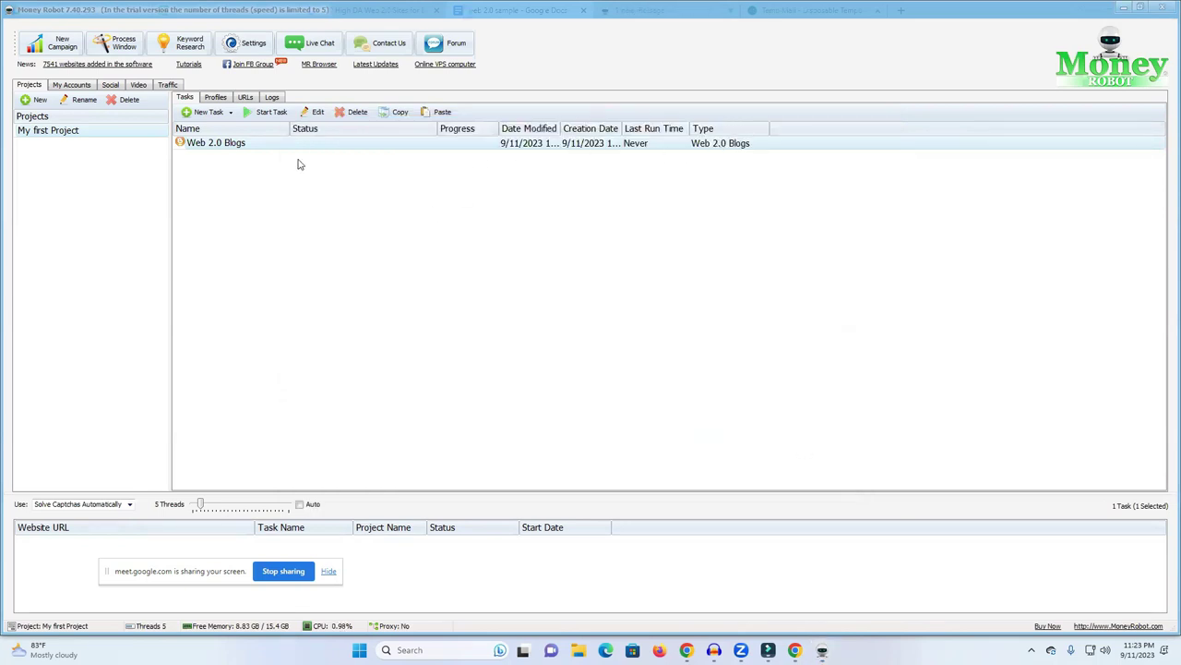
# Start the Web 2.0 Blogs task and watch the rediff.com signup being filled in.
pyautogui.click(251, 112)
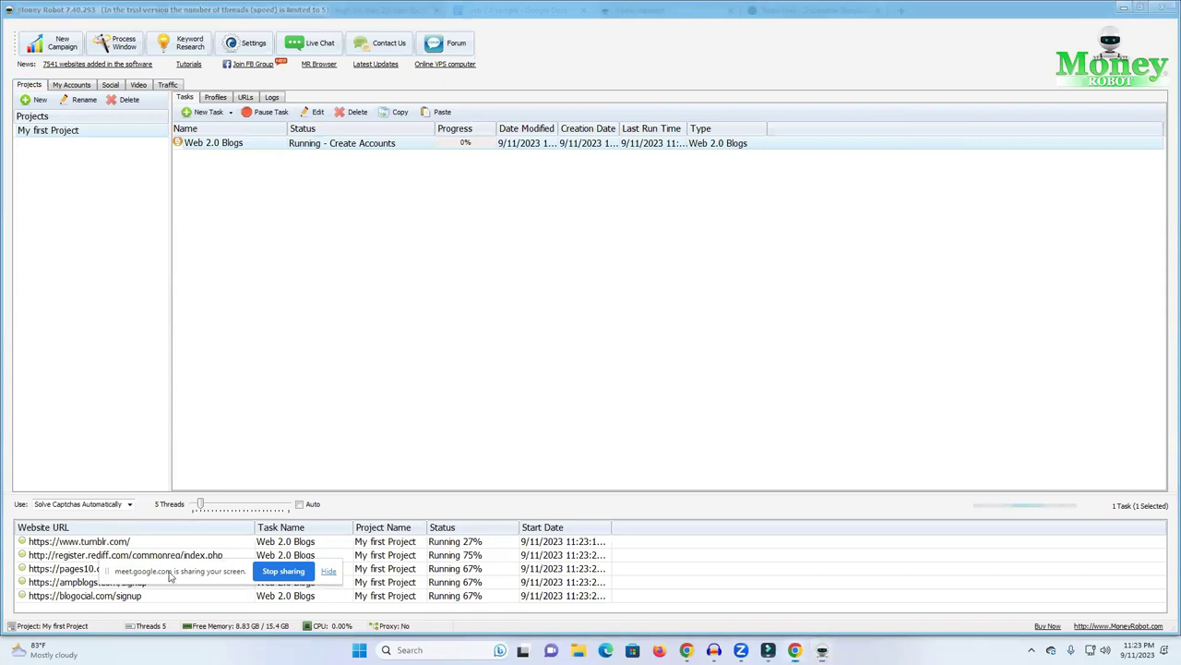
pyautogui.moveTo(170, 577); pyautogui.dragTo(956, 574)
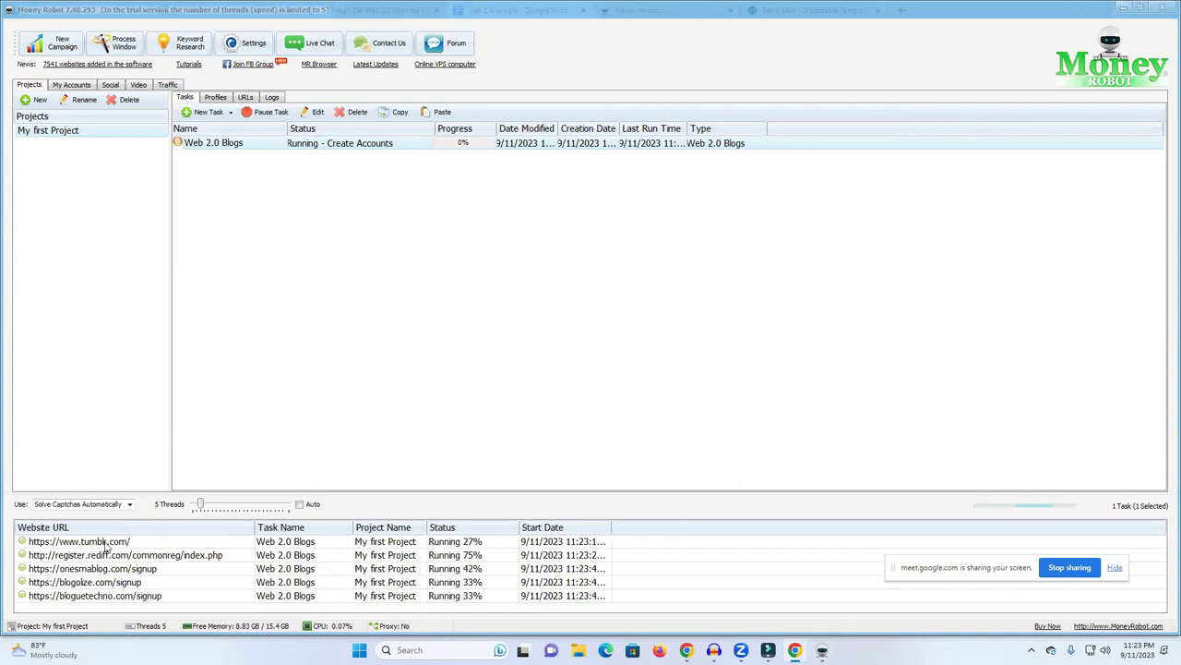
pyautogui.click(486, 558)
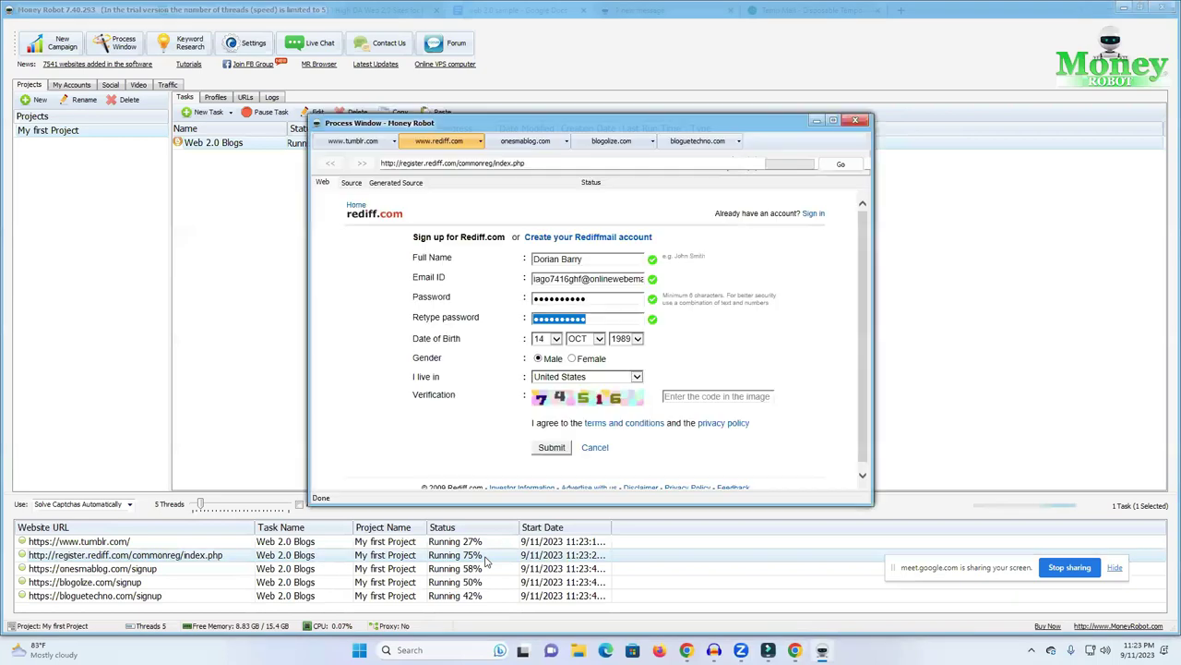
pyautogui.click(866, 113)
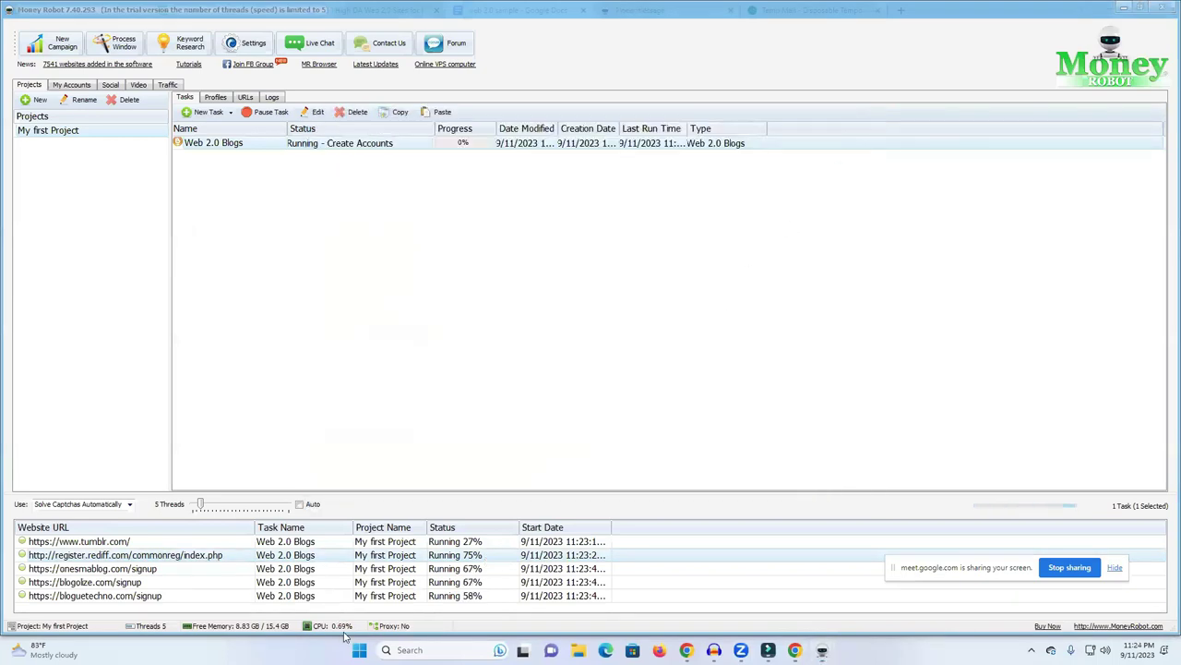
# Check the tumblr.com signup row, then pause the task at 1% progress.
pyautogui.click(1124, 8)
pyautogui.click(1111, 9)
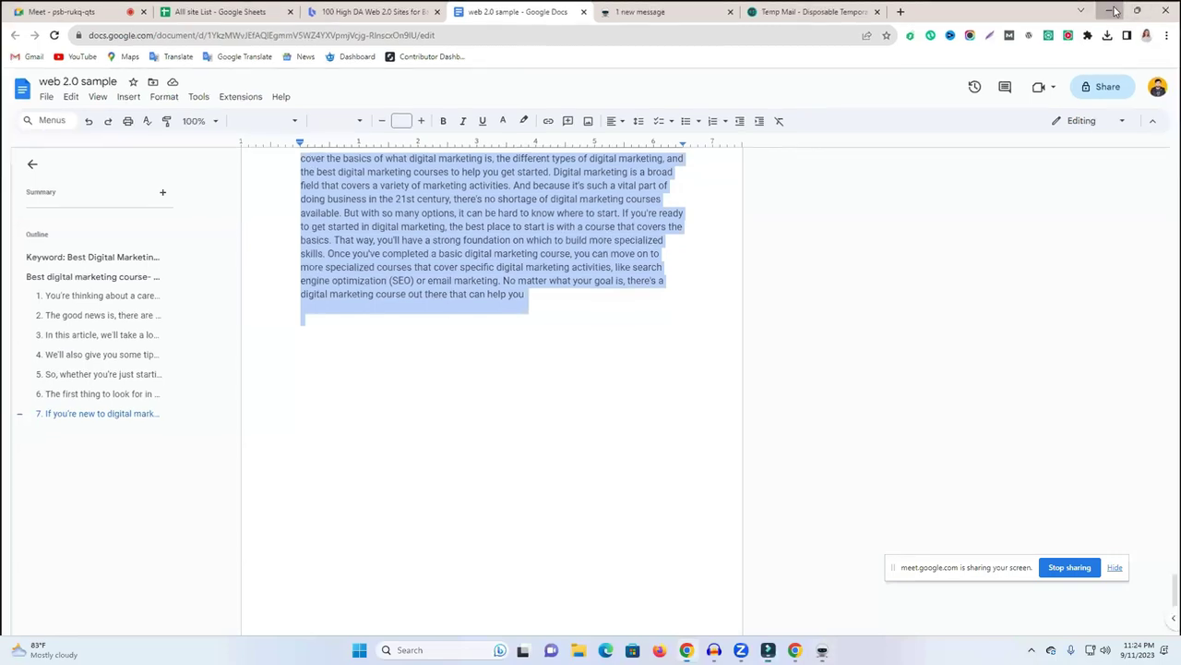
pyautogui.click(1118, 11)
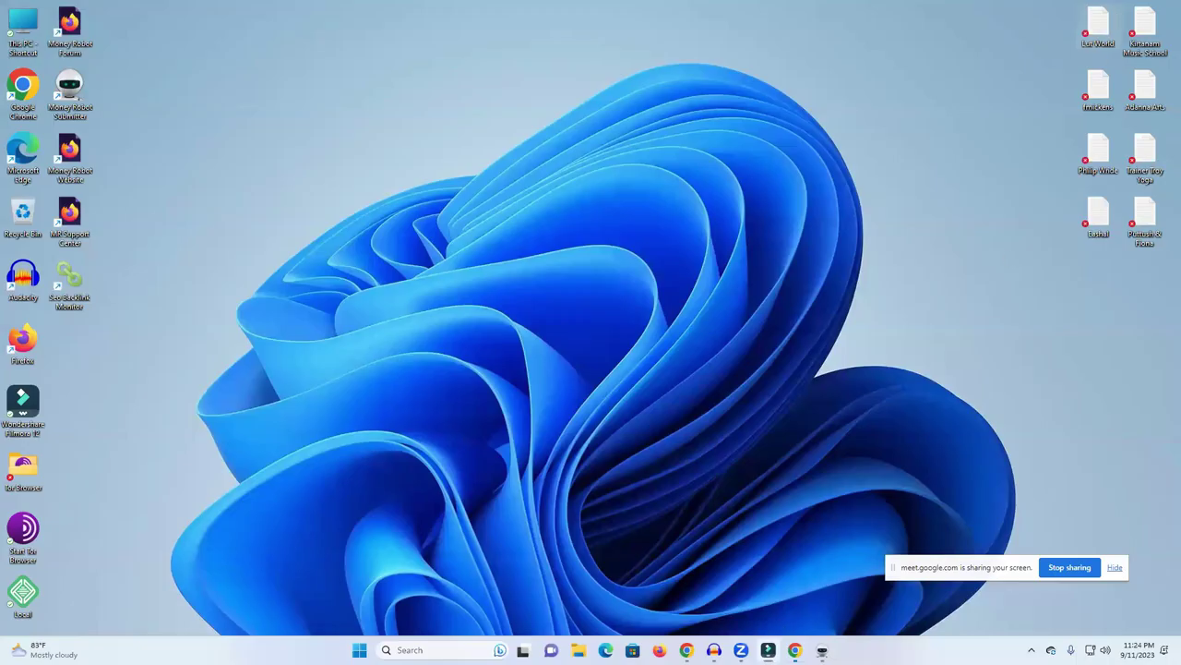
pyautogui.click(821, 650)
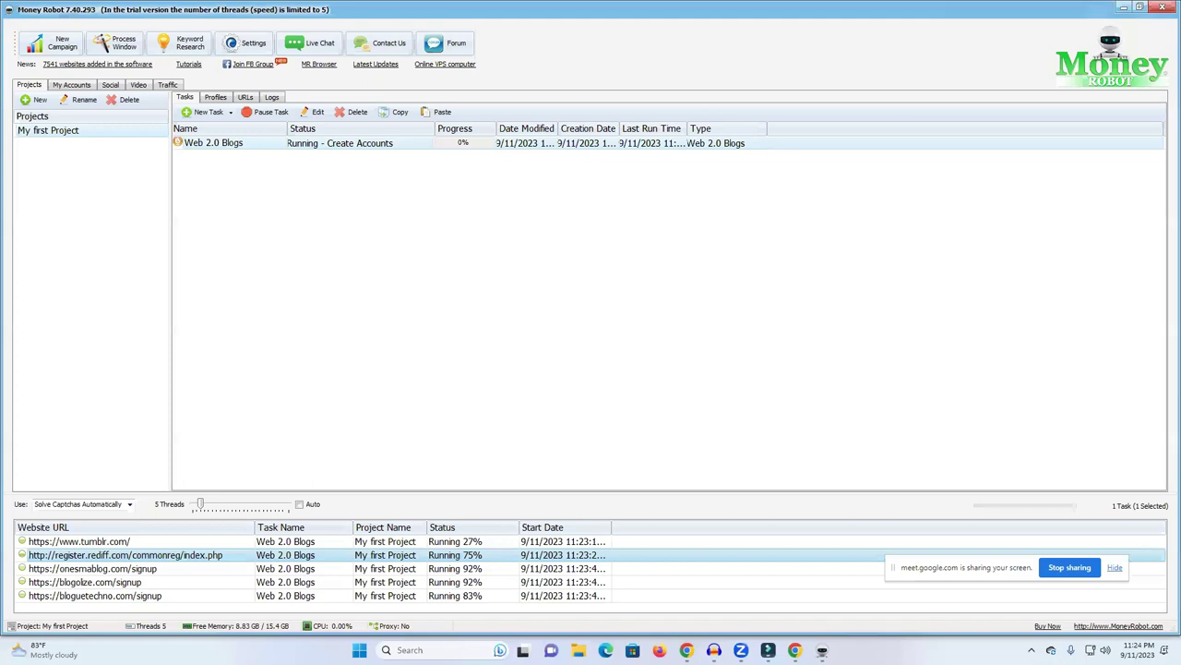
pyautogui.click(79, 541)
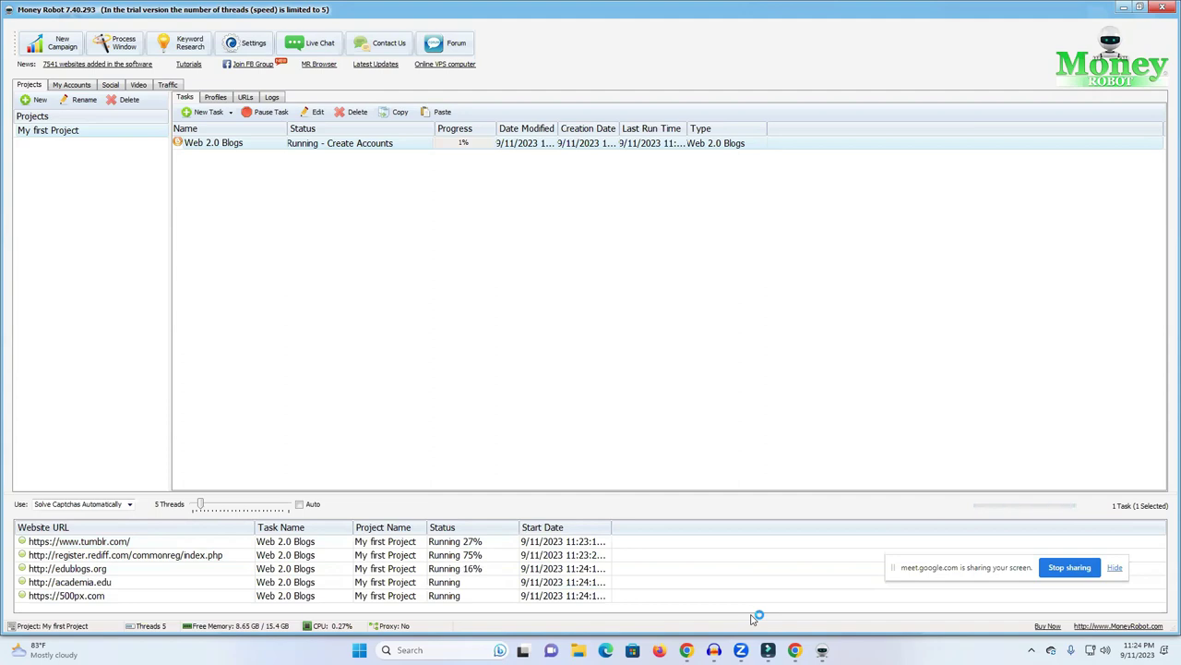
pyautogui.click(1124, 7)
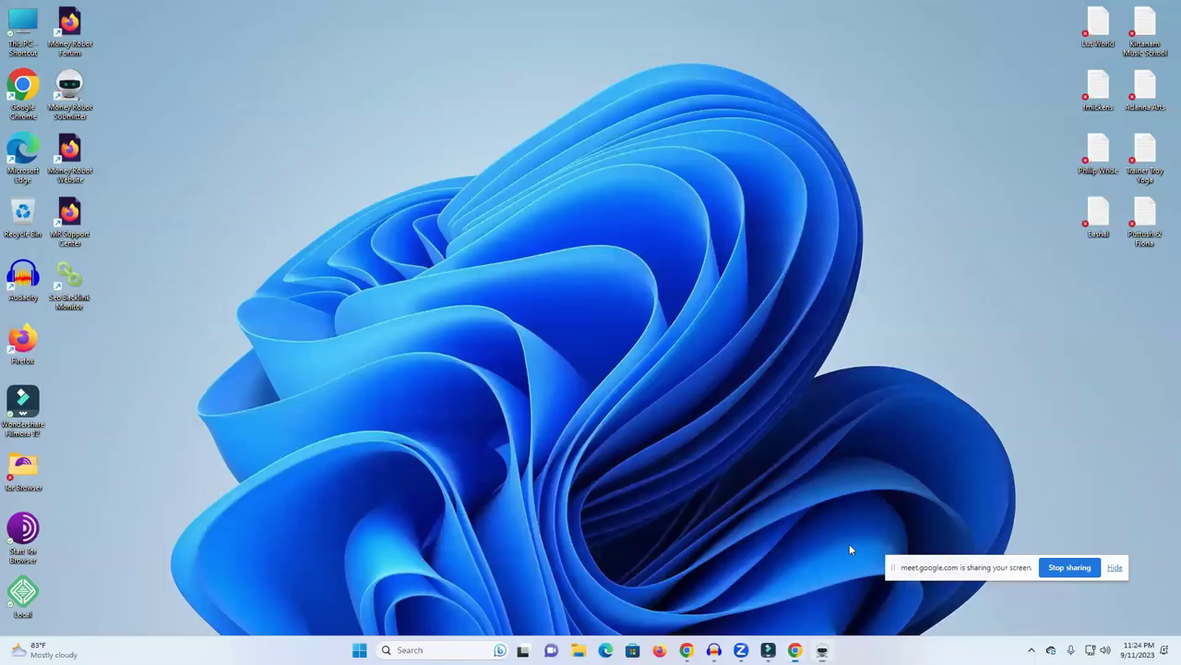
pyautogui.click(823, 650)
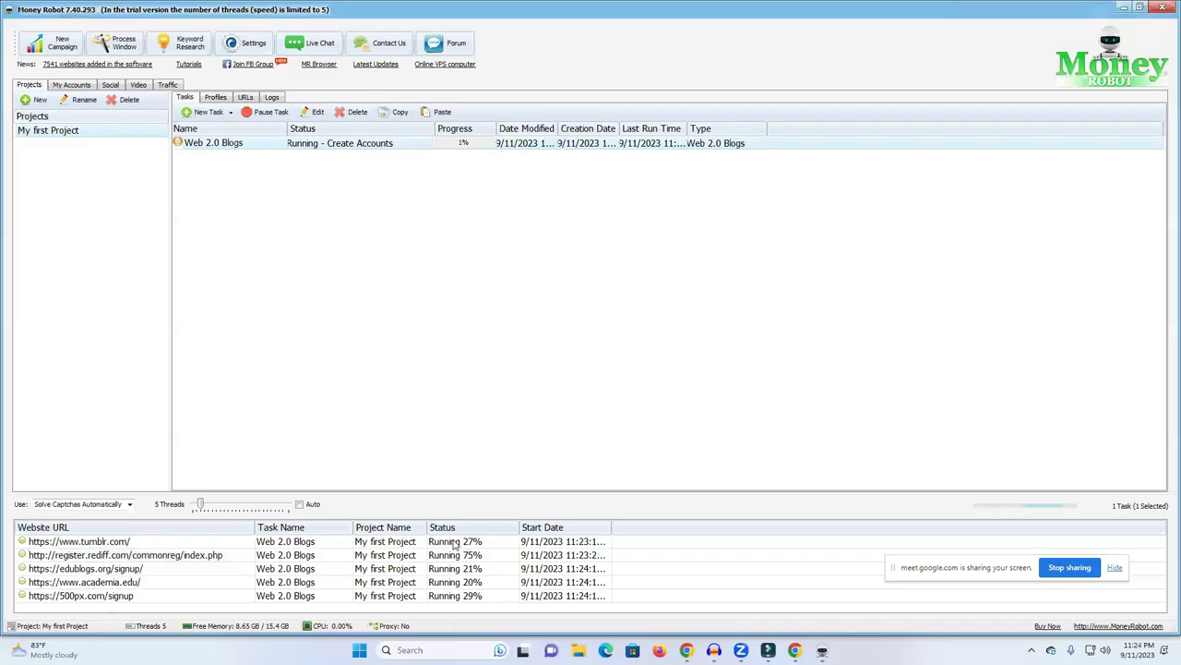
pyautogui.click(255, 113)
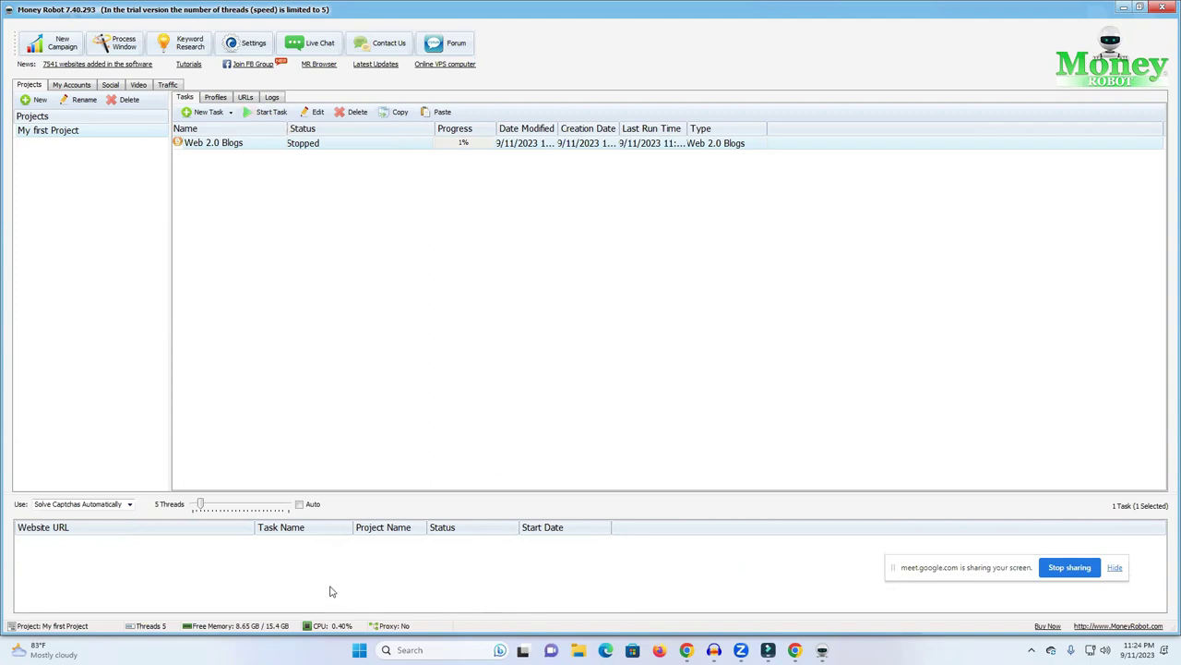
# Open the Web 2.0 Blogs task settings full-screen and widen the Type column.
pyautogui.doubleClick(332, 591)
pyautogui.click(637, 279)
pyautogui.click(558, 145)
pyautogui.doubleClick(557, 145)
pyautogui.scroll(5, 628, 282)
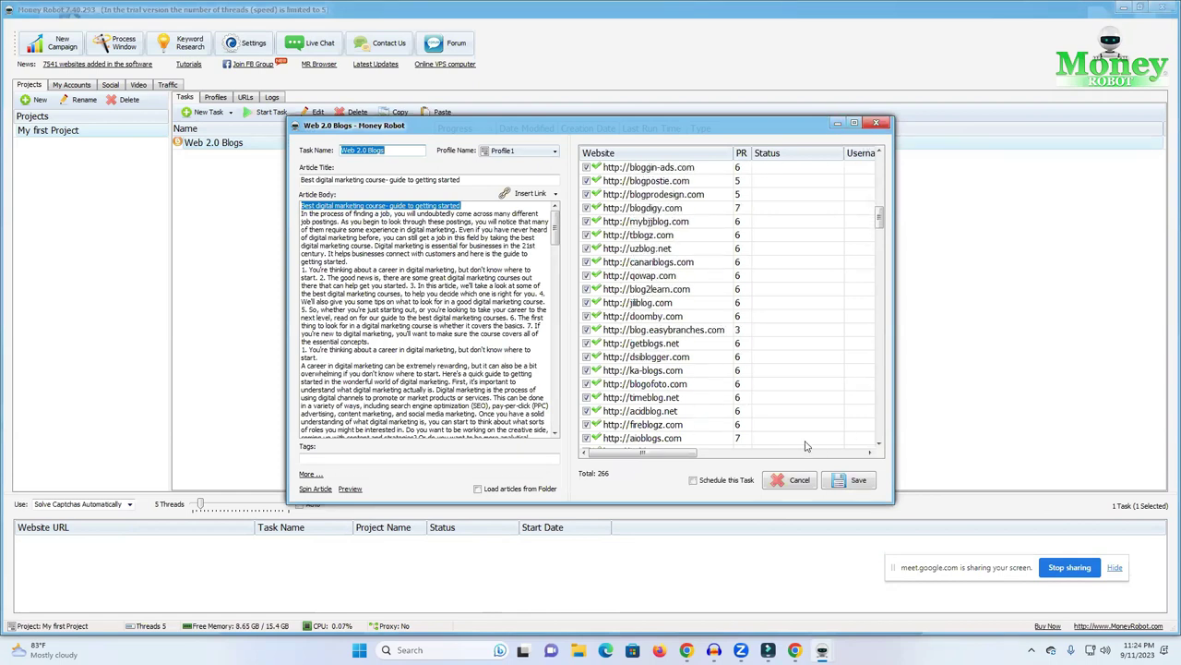
pyautogui.scroll(10, 859, 319)
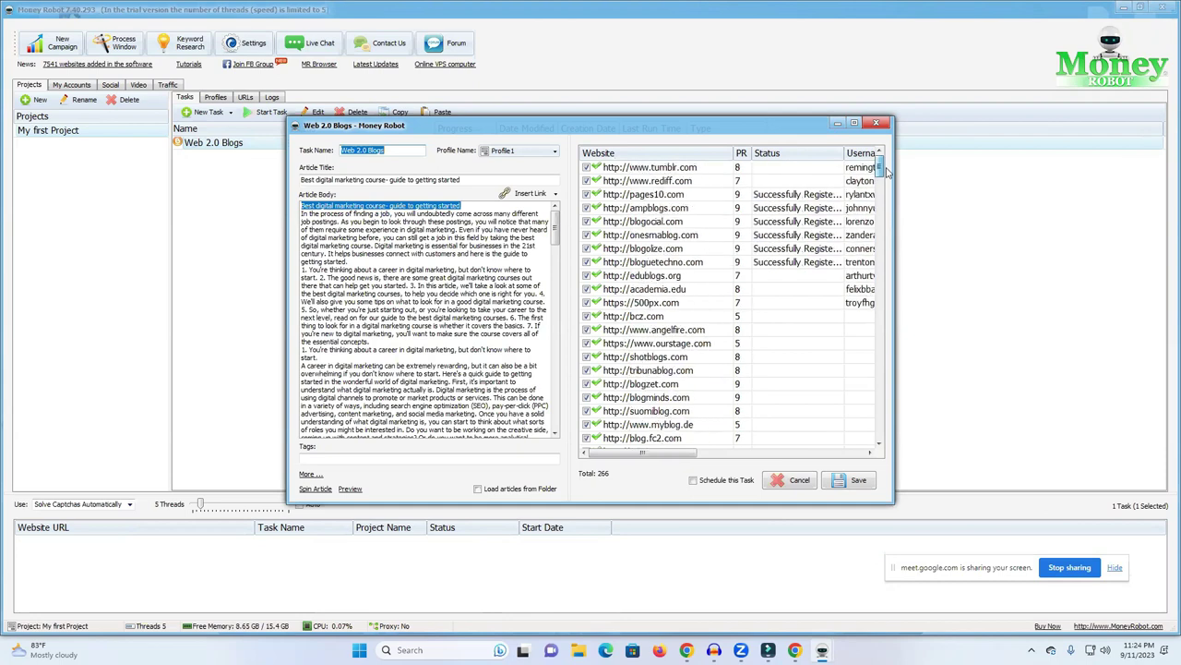
pyautogui.hscroll(3, 765, 326)
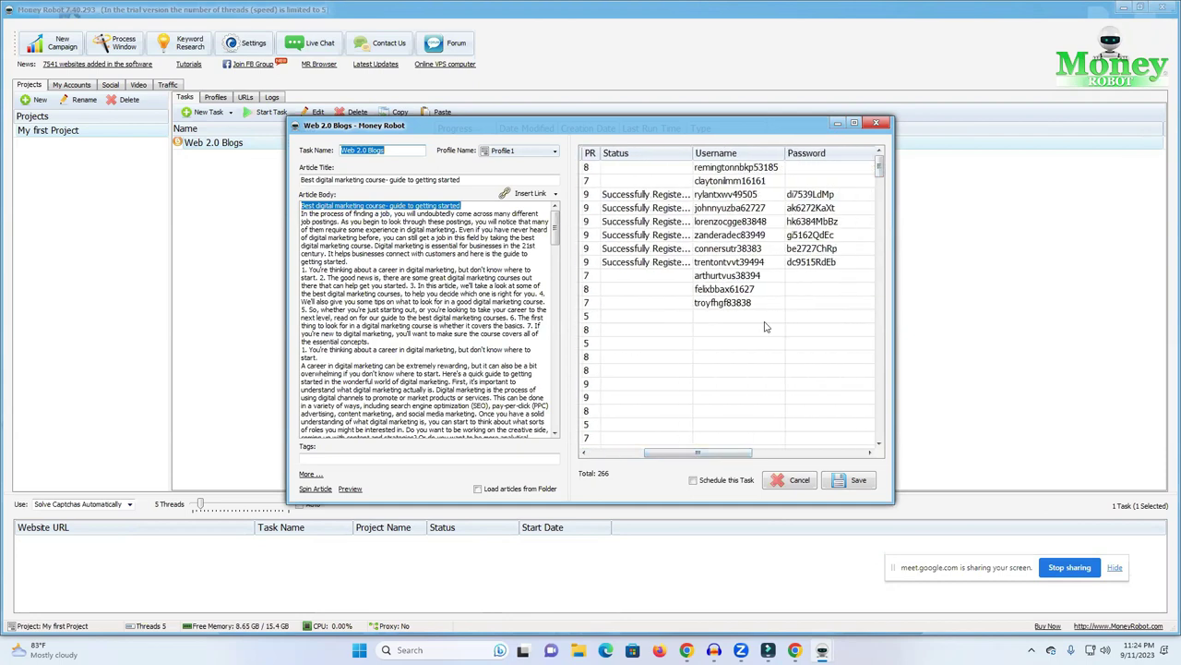
pyautogui.click(857, 124)
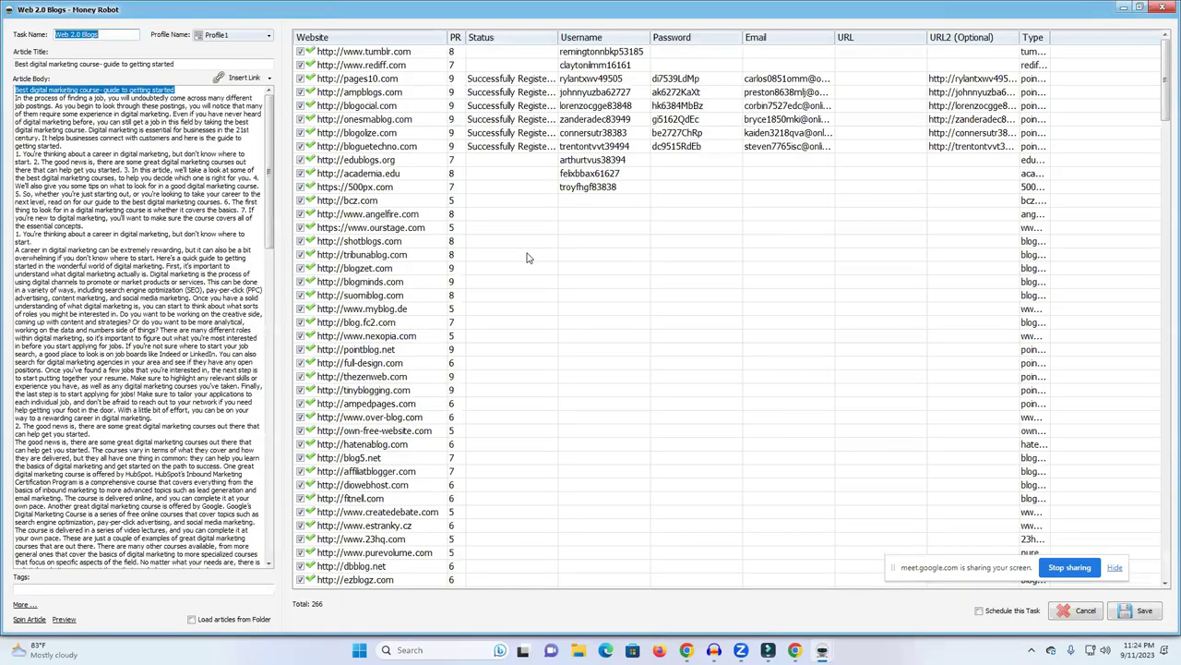
pyautogui.doubleClick(1052, 35)
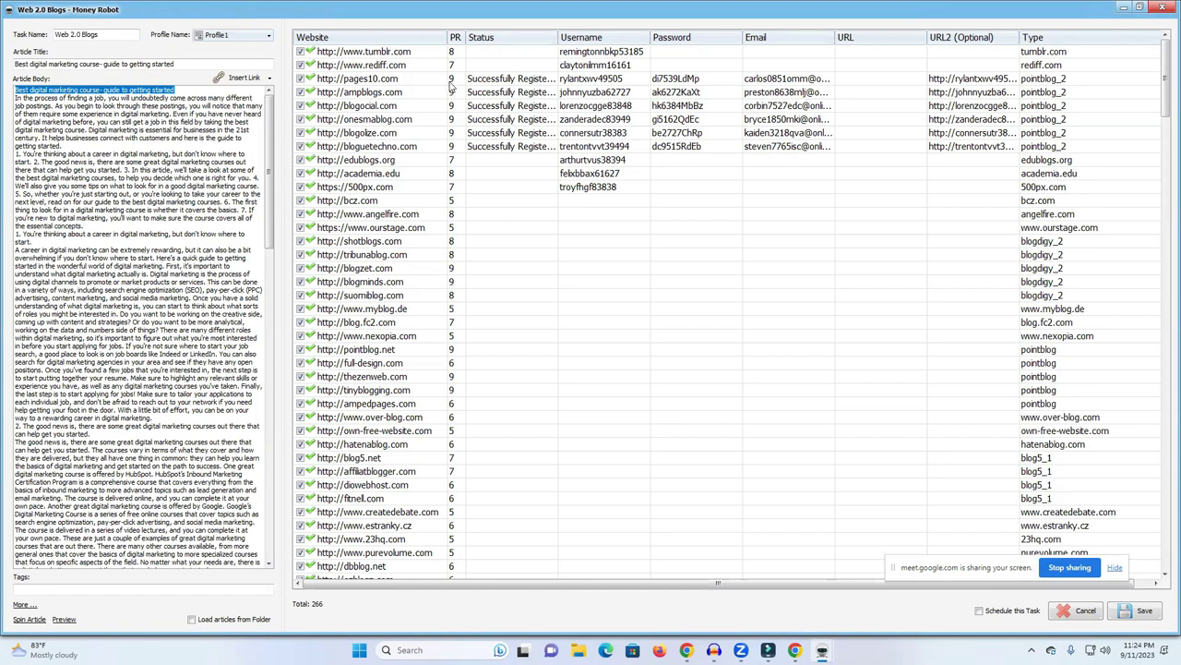
# Copy the pages10.com account's website address and open a new Chrome tab.
pyautogui.click(390, 81)
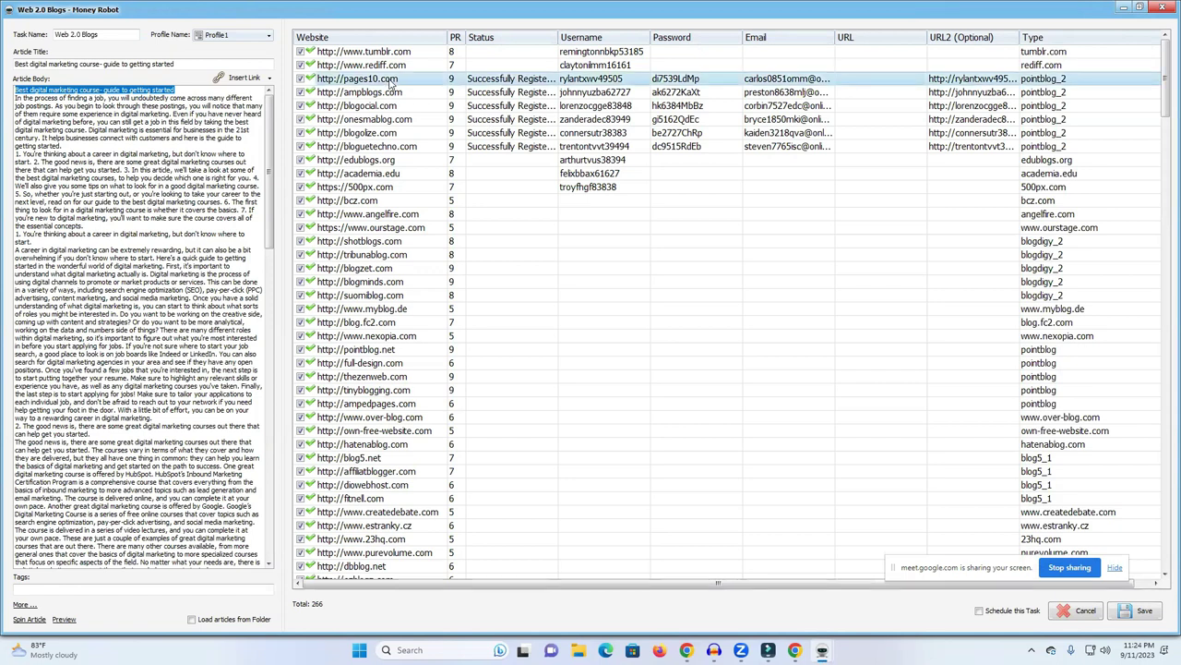
pyautogui.click(391, 81)
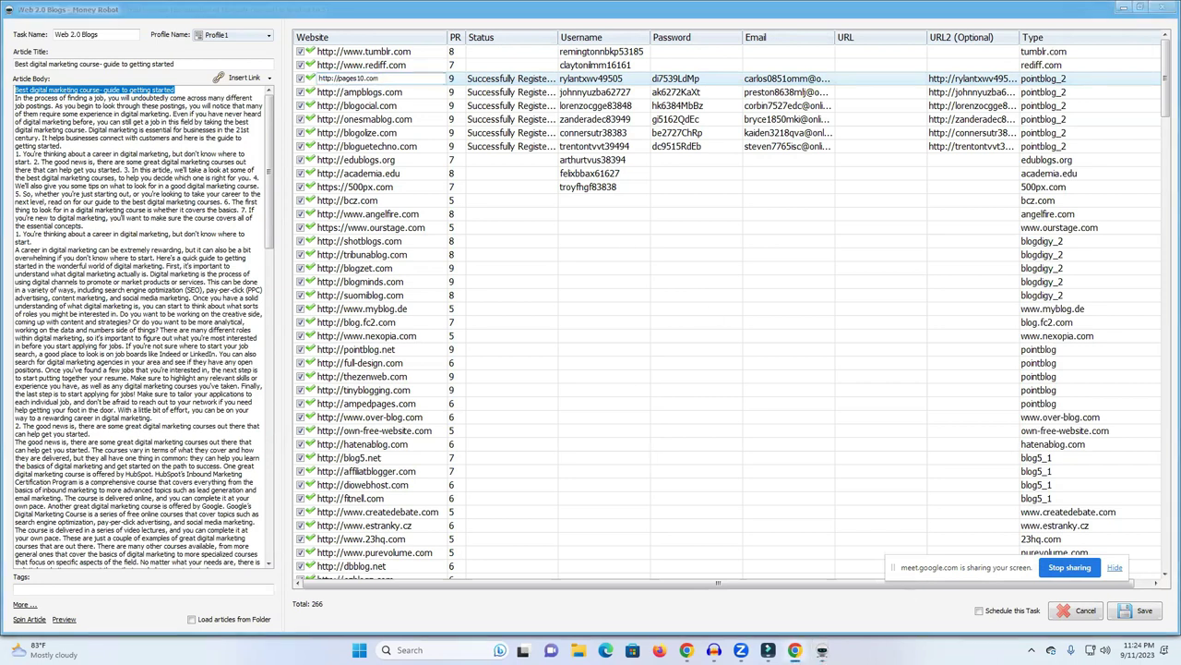
pyautogui.click(685, 650)
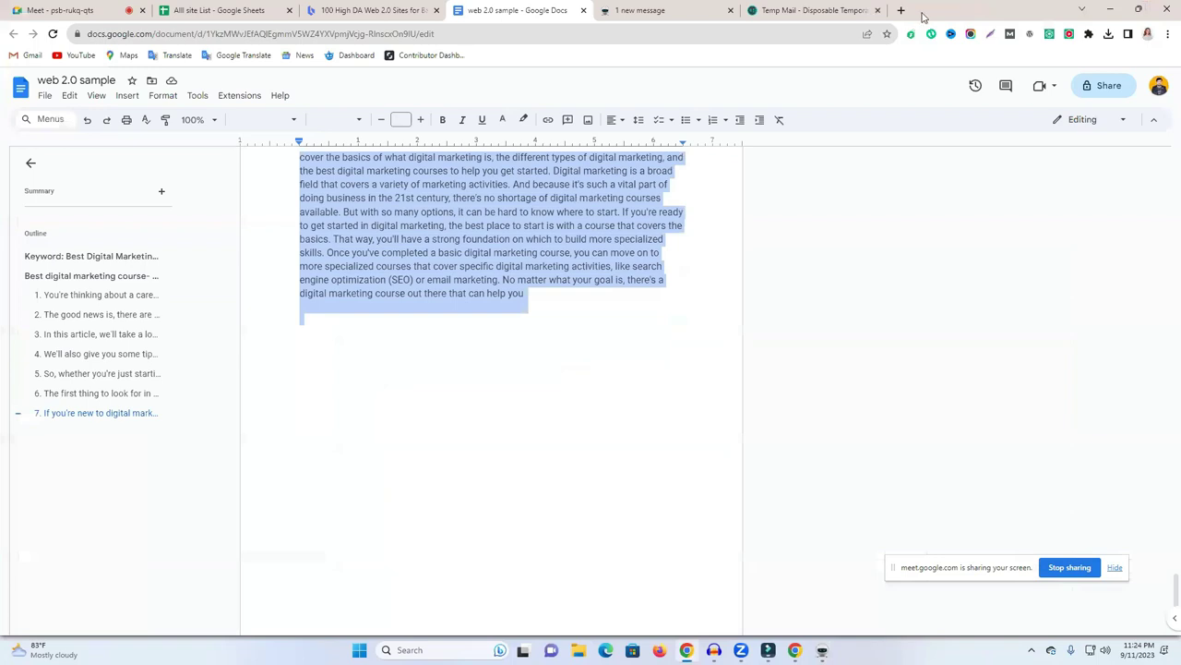
pyautogui.click(902, 10)
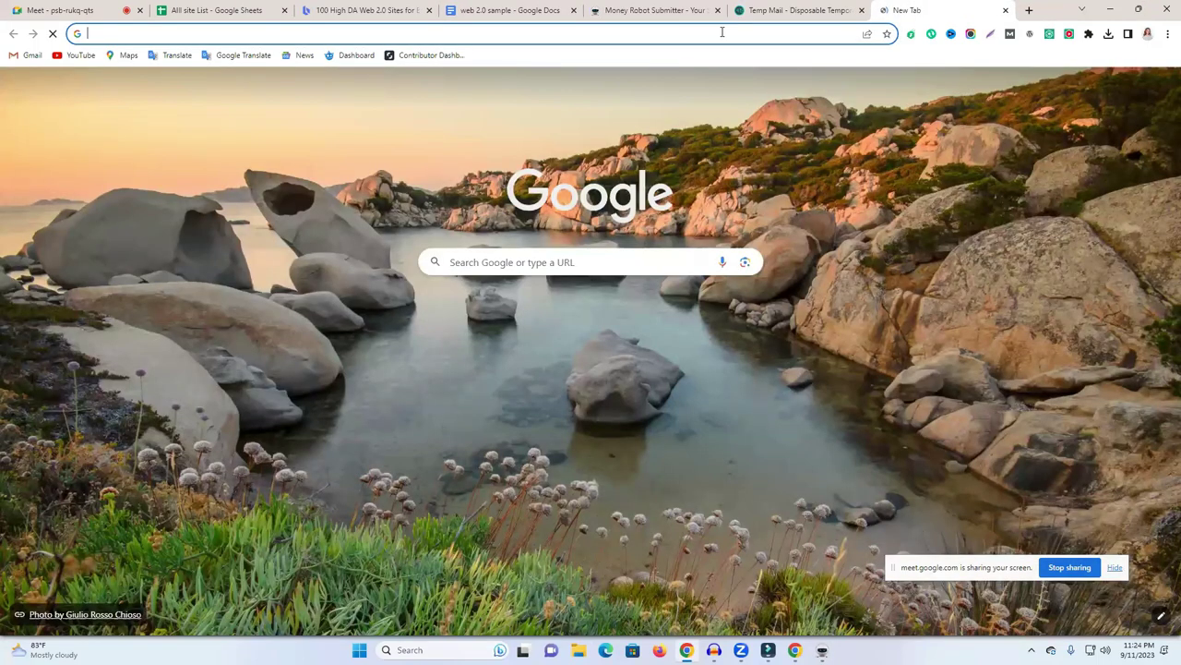
# Load the pages10.com login page and paste the registered account's username into it.
pyautogui.write('pages10.com')
pyautogui.press('Return')
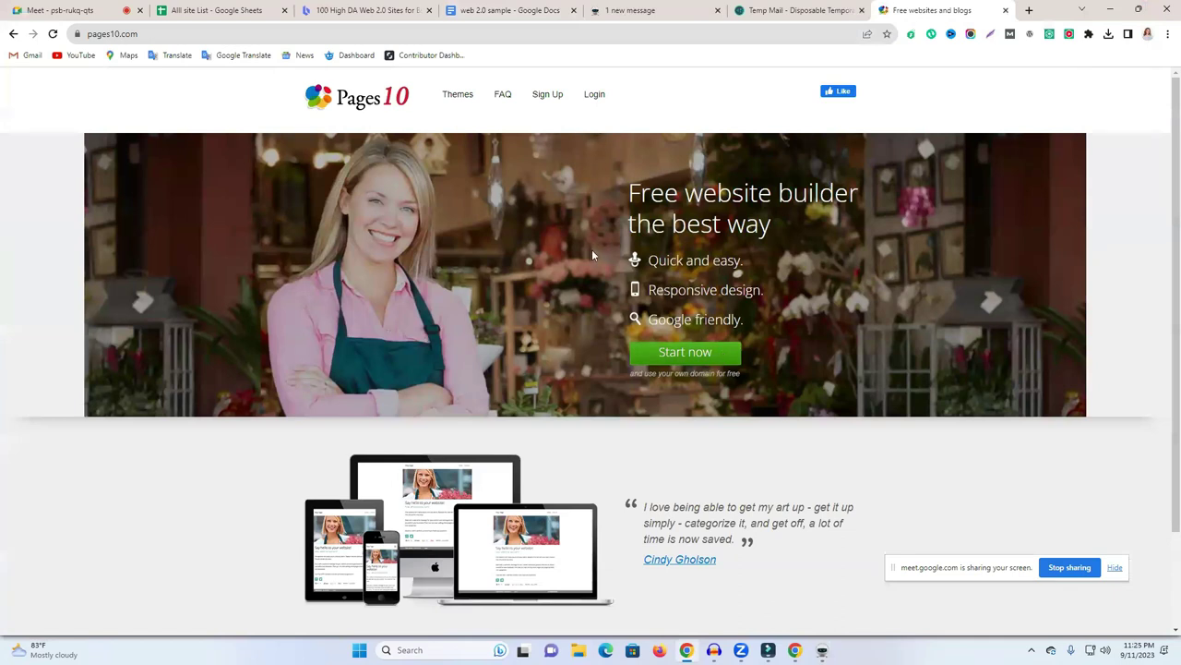
pyautogui.click(594, 94)
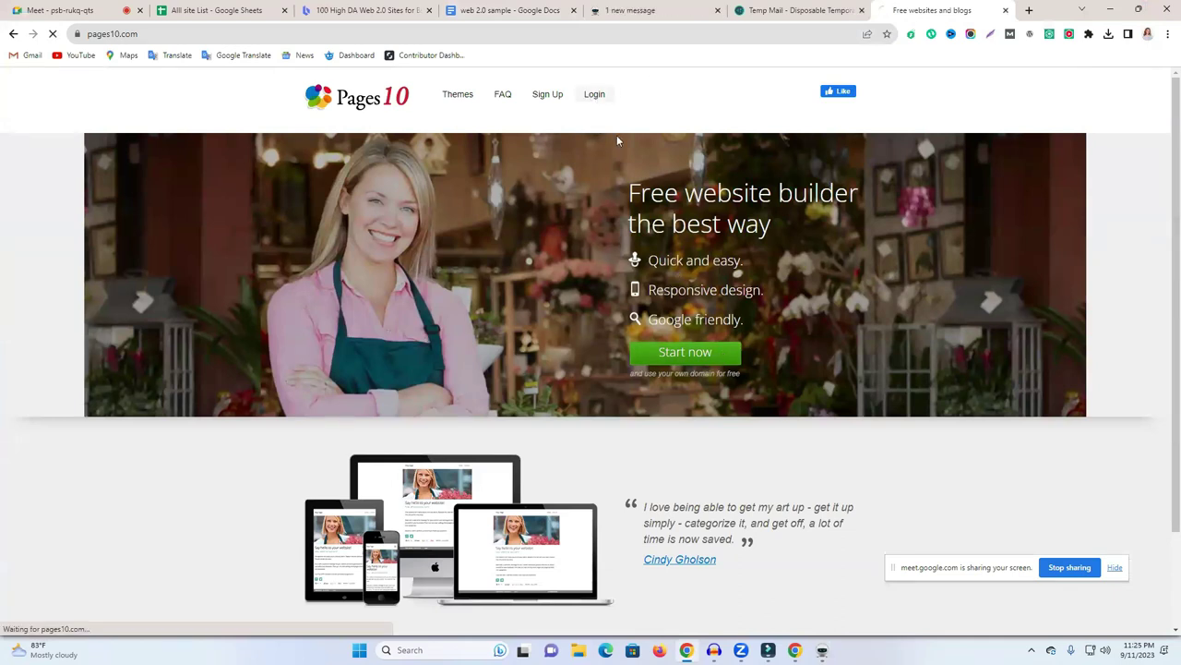
pyautogui.moveTo(822, 648)
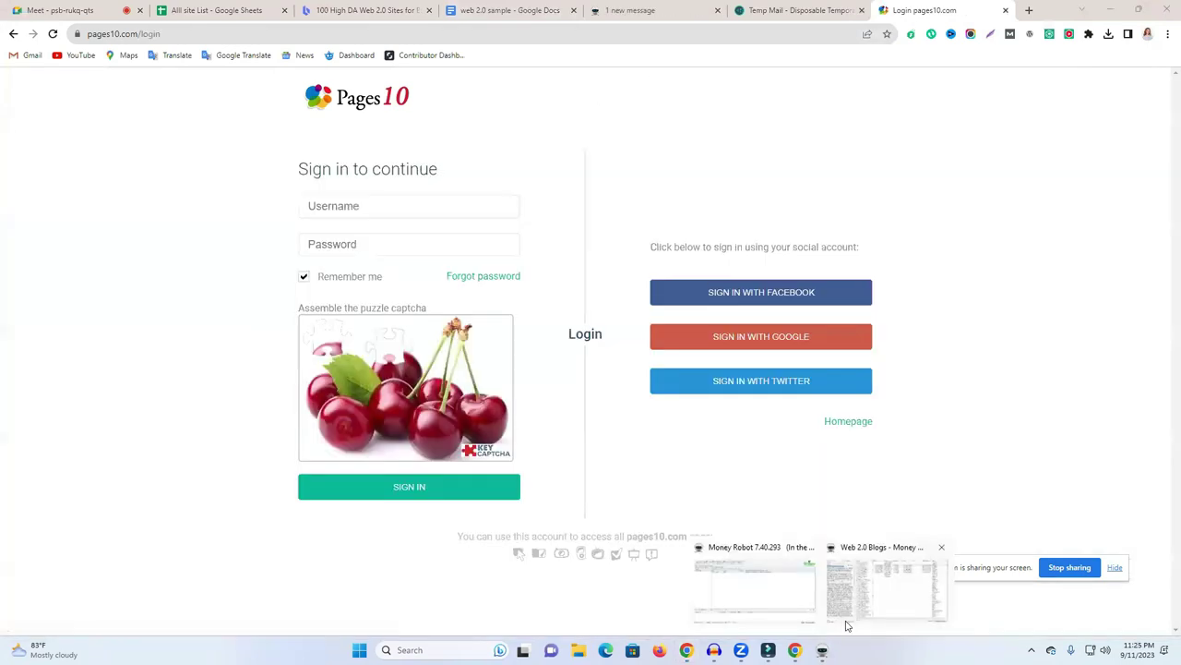
pyautogui.click(884, 587)
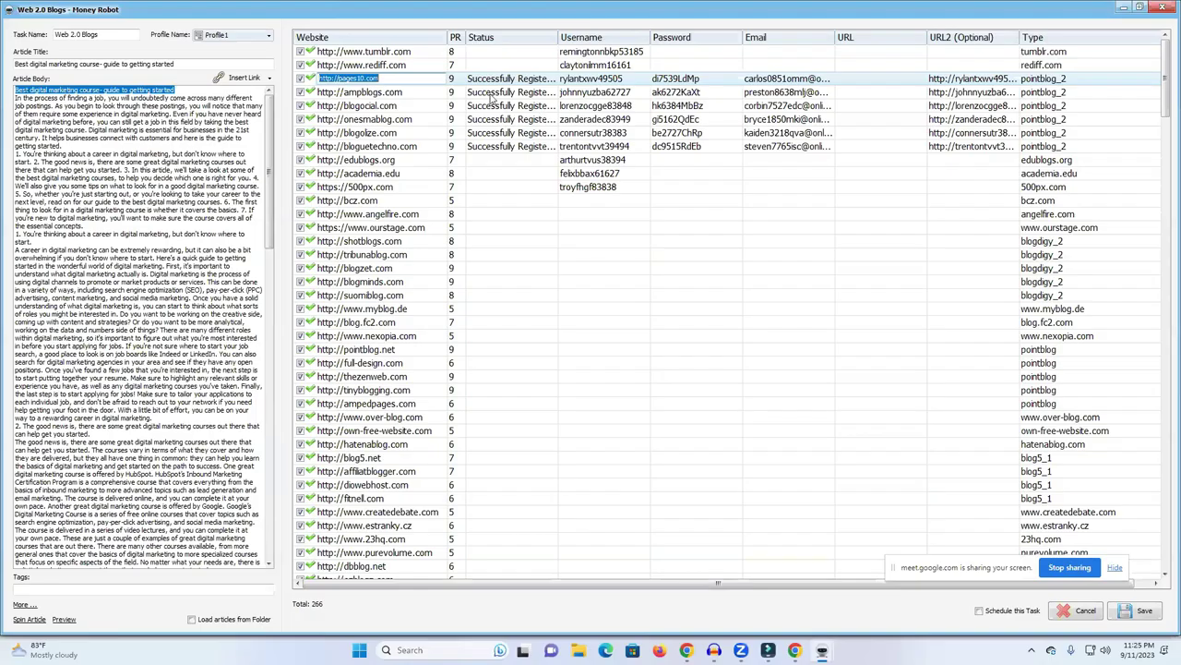
pyautogui.click(595, 80)
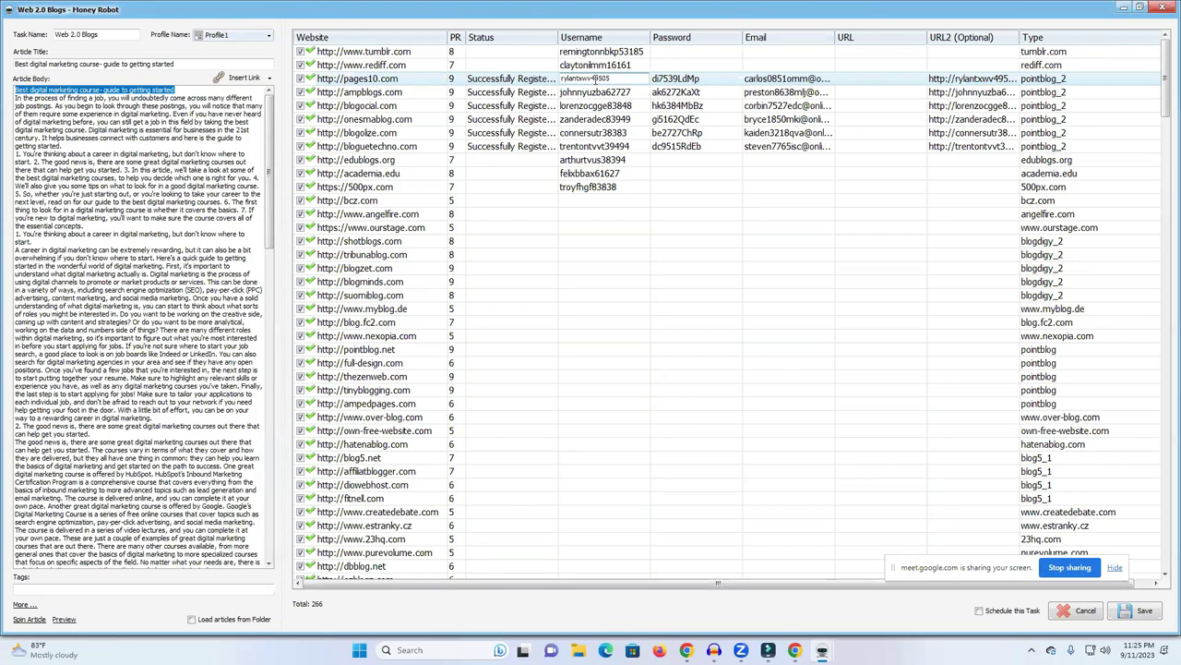
pyautogui.doubleClick(595, 79)
pyautogui.hotkey('ctrl', 'c')
pyautogui.click(687, 650)
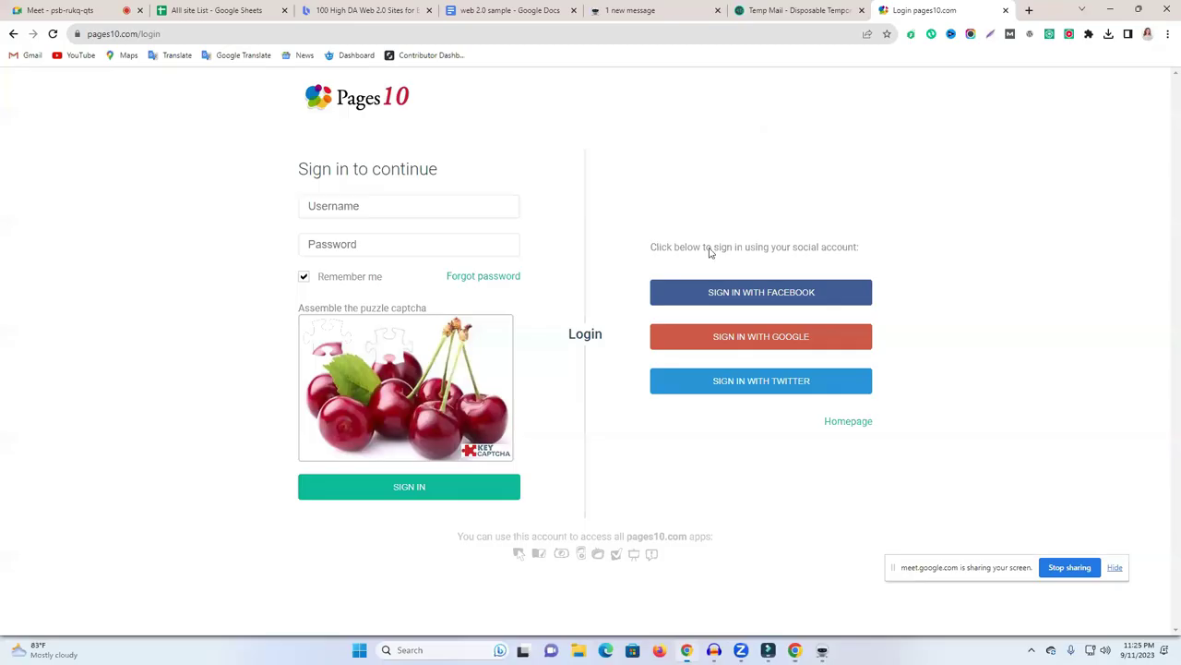
pyautogui.click(398, 210)
pyautogui.hotkey('ctrl', 'v')
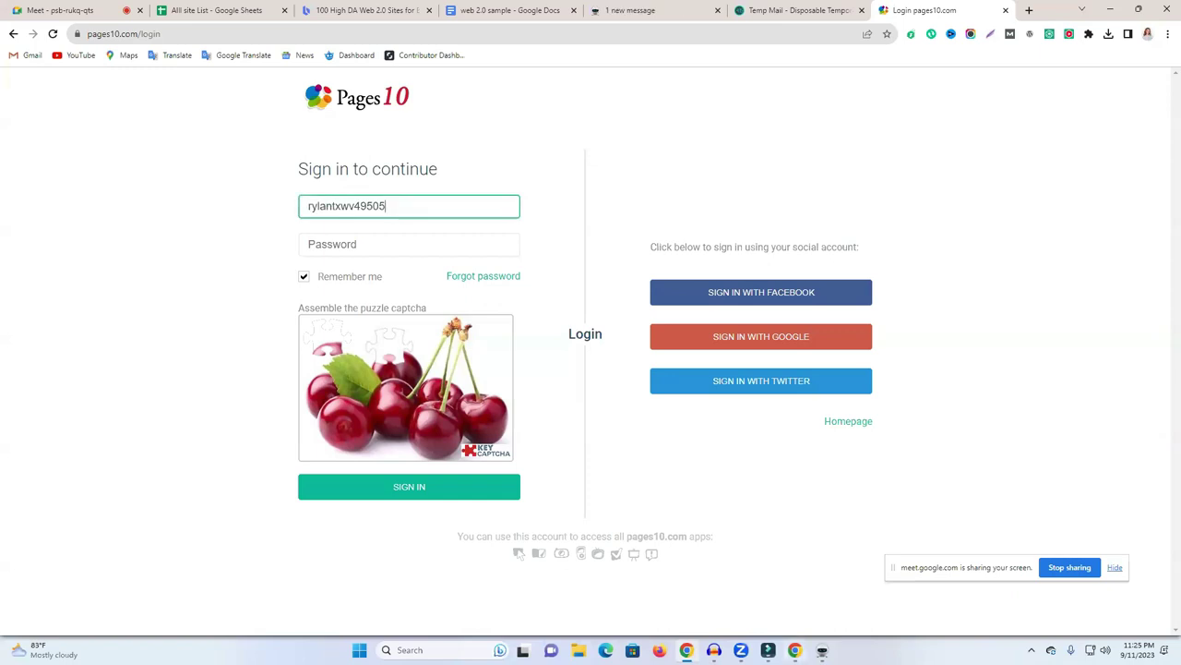
# Paste the account password from Money Robot, solve the puzzle captcha, and sign in.
pyautogui.click(822, 650)
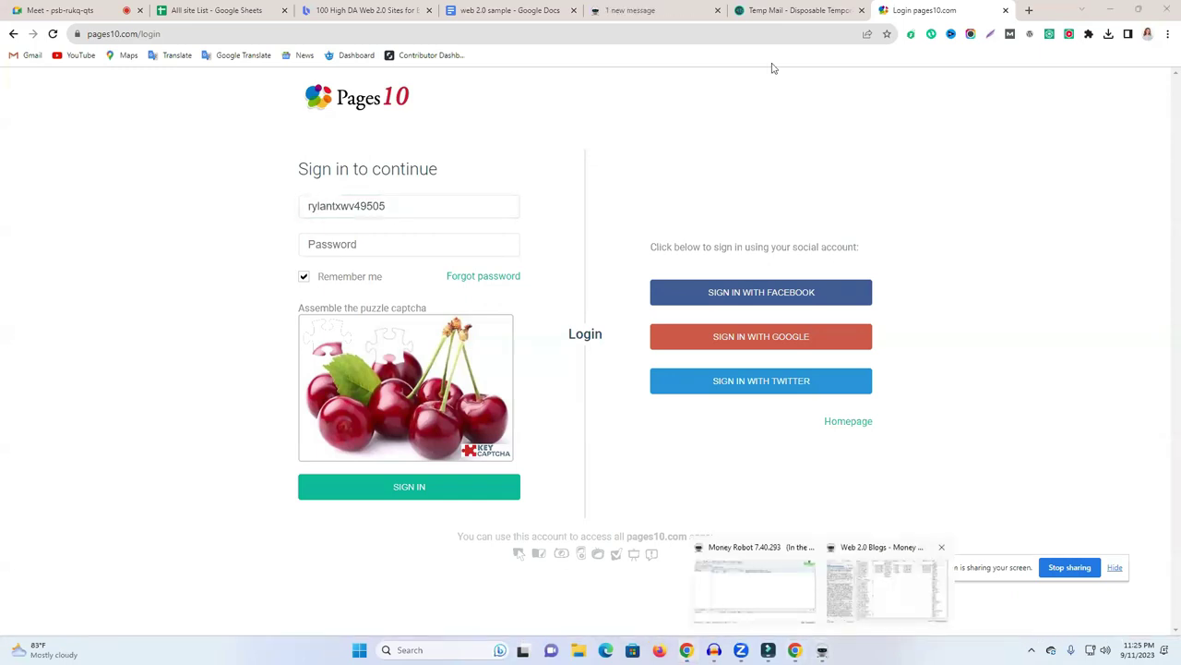
pyautogui.hotkey('alt', 'Tab')
pyautogui.click(681, 77)
pyautogui.click(682, 78)
pyautogui.doubleClick(682, 78)
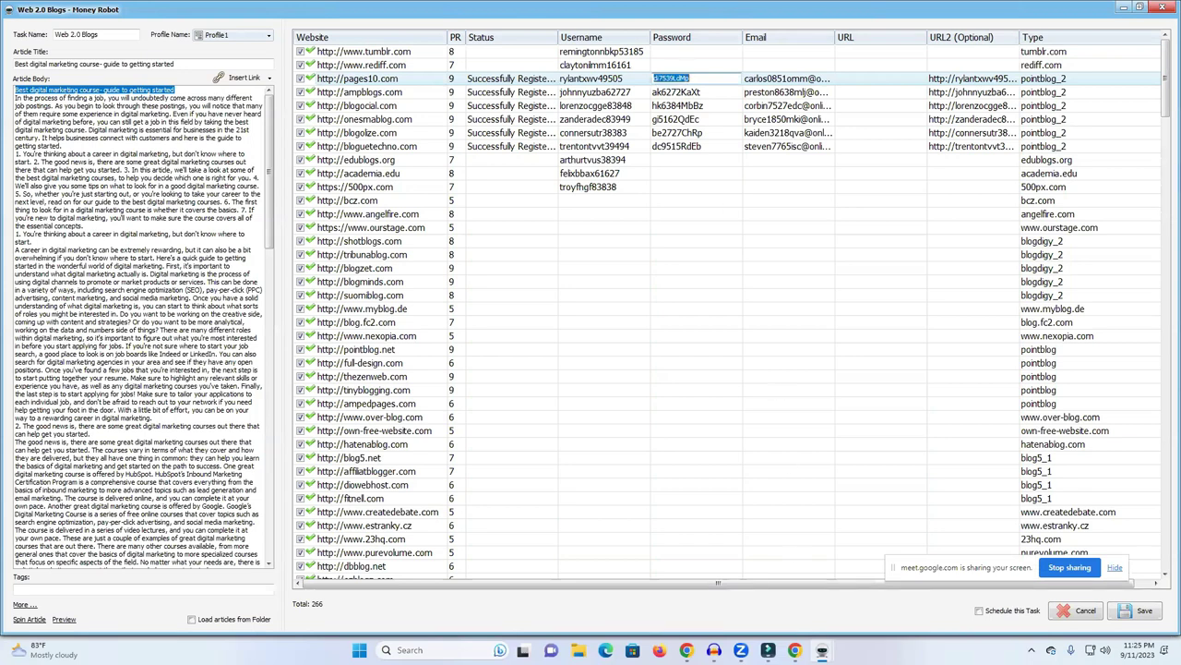
pyautogui.click(687, 649)
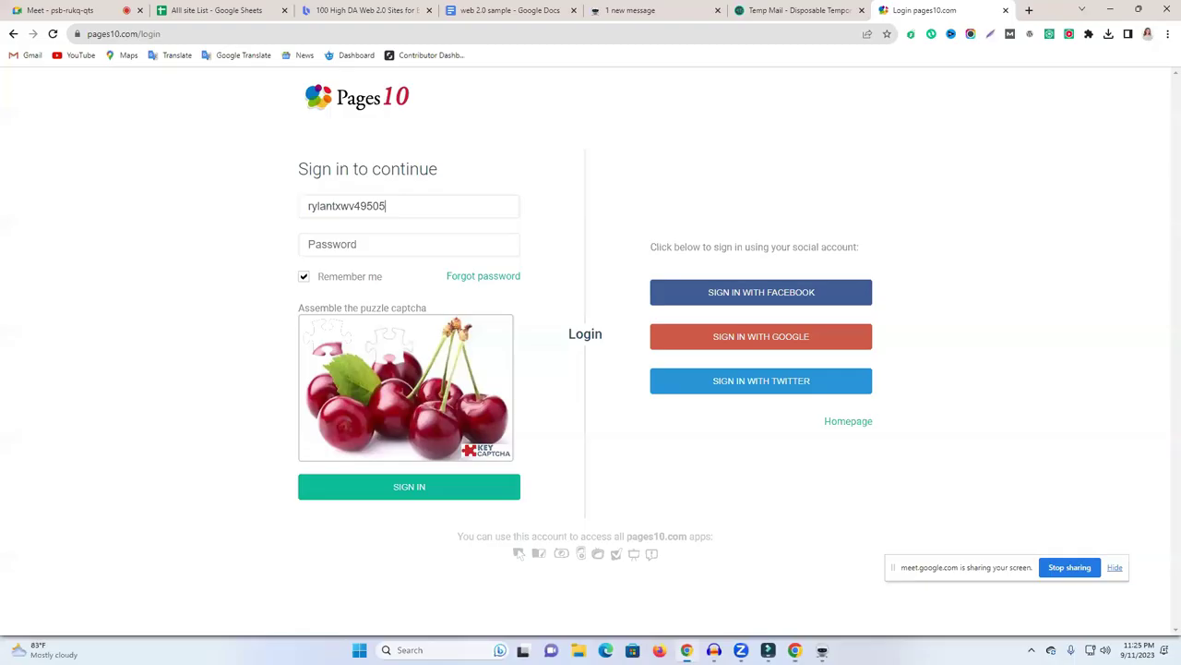
pyautogui.click(435, 244)
pyautogui.hotkey('ctrl', 'v')
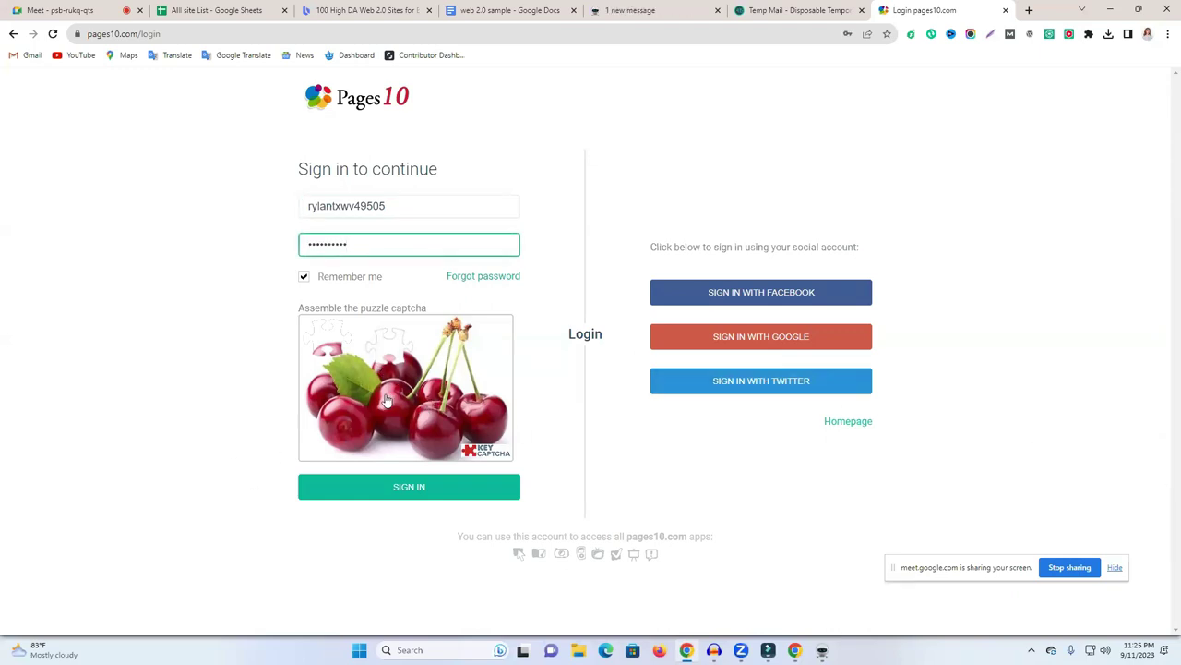
pyautogui.moveTo(325, 347); pyautogui.dragTo(381, 352)
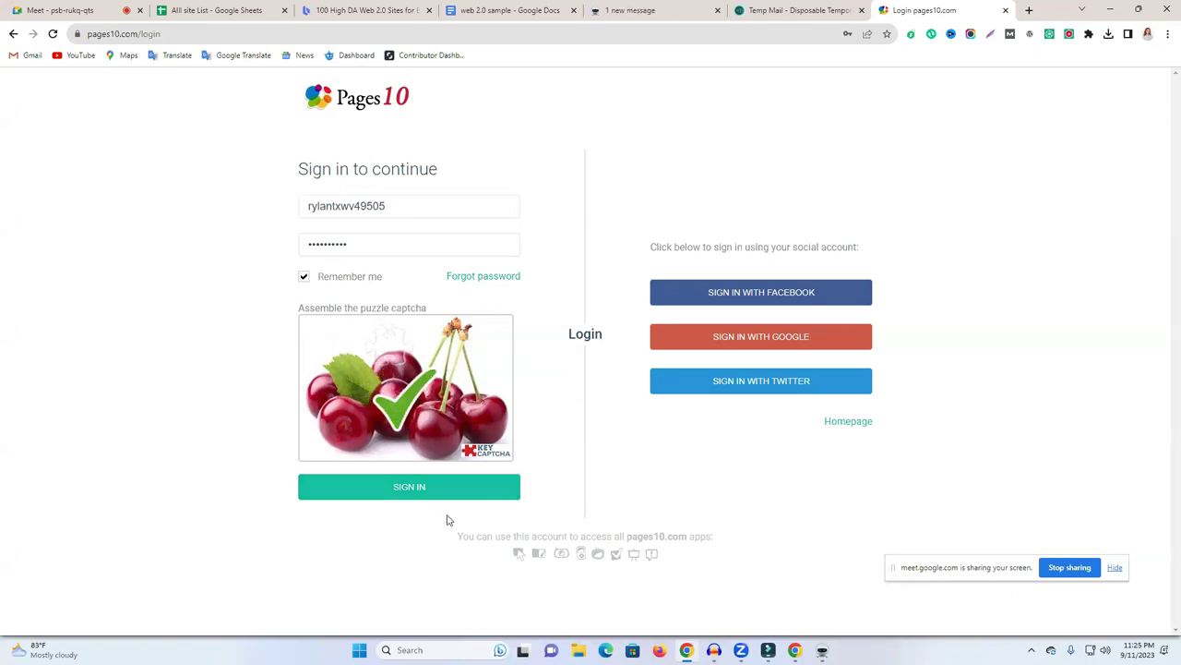
pyautogui.click(415, 489)
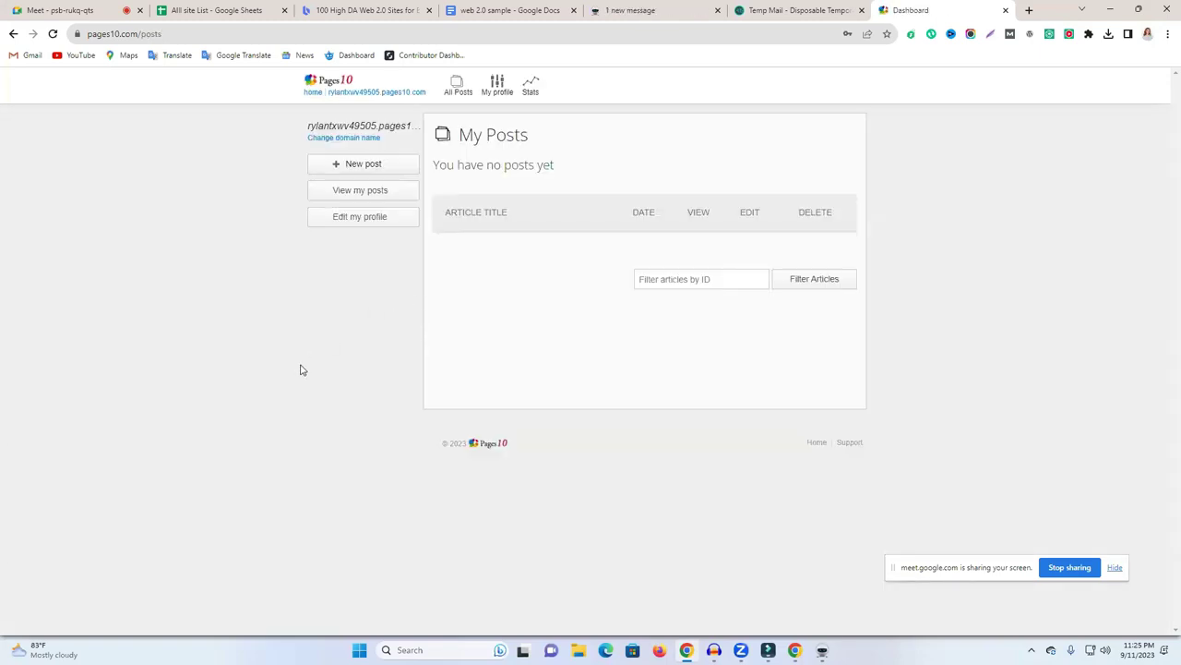
# Start a new Pages10 post and paste the digital marketing article into its body.
pyautogui.click(363, 163)
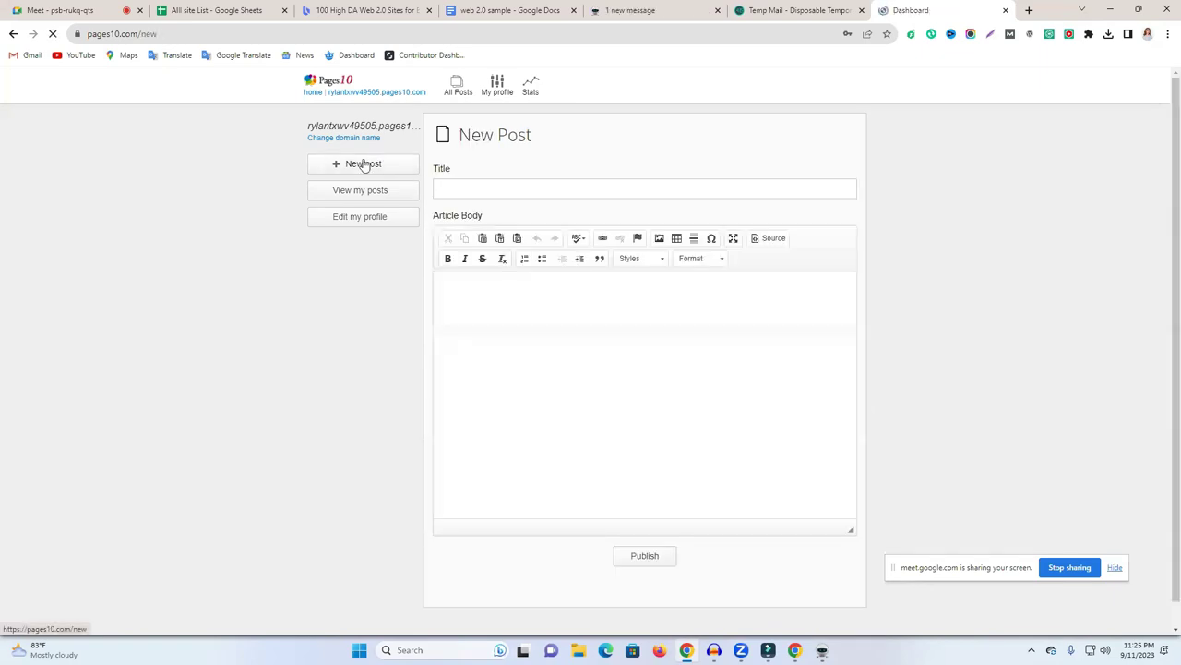
pyautogui.click(524, 342)
pyautogui.scroll(-1, 675, 379)
pyautogui.scroll(1, 633, 399)
pyautogui.click(480, 192)
pyautogui.click(552, 373)
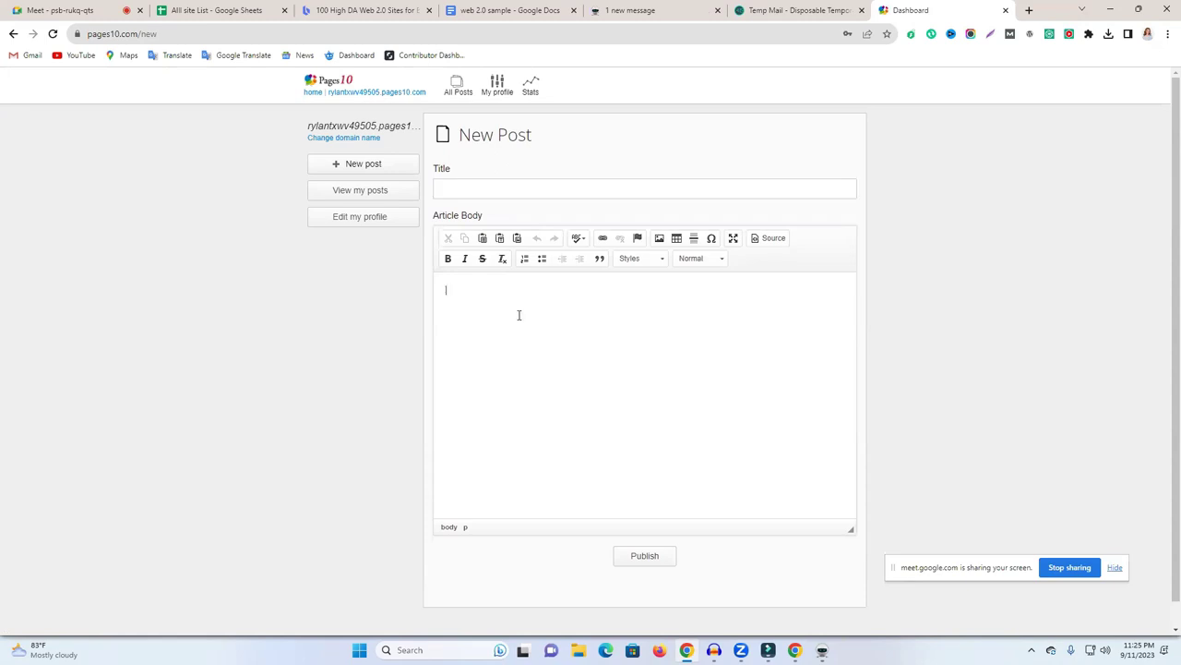
pyautogui.click(365, 10)
pyautogui.click(464, 10)
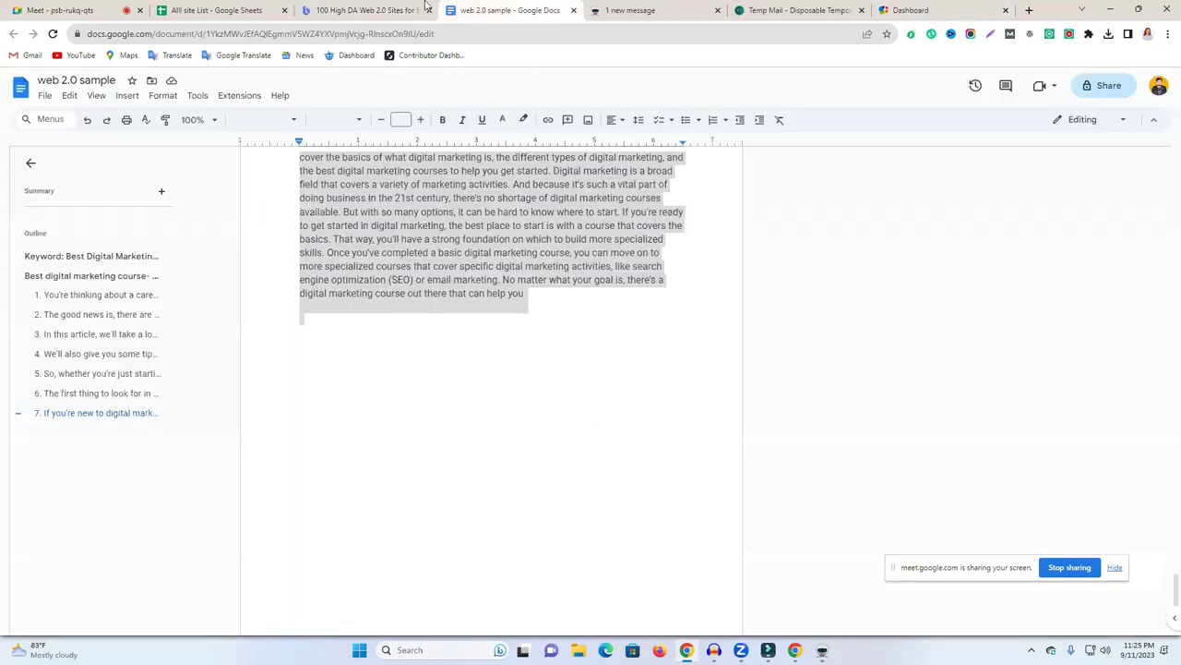
pyautogui.click(900, 10)
pyautogui.hotkey('ctrl', 'v')
# Title the post 'Best digital marketing course- guide to getting started' and publish it.
pyautogui.scroll(5, 515, 334)
pyautogui.scroll(10, 502, 309)
pyautogui.tripleClick(488, 296)
pyautogui.hotkey('ctrl', 'c')
pyautogui.click(480, 190)
pyautogui.hotkey('ctrl', 'v')
pyautogui.click(329, 258)
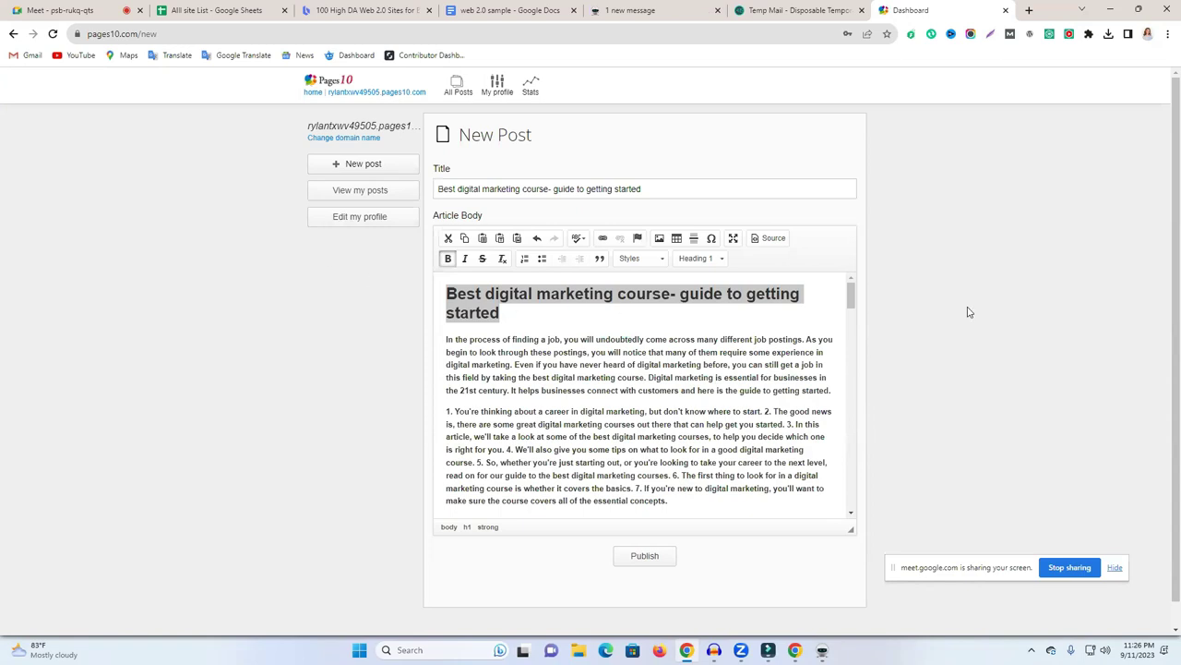
pyautogui.scroll(-1, 922, 351)
pyautogui.click(636, 531)
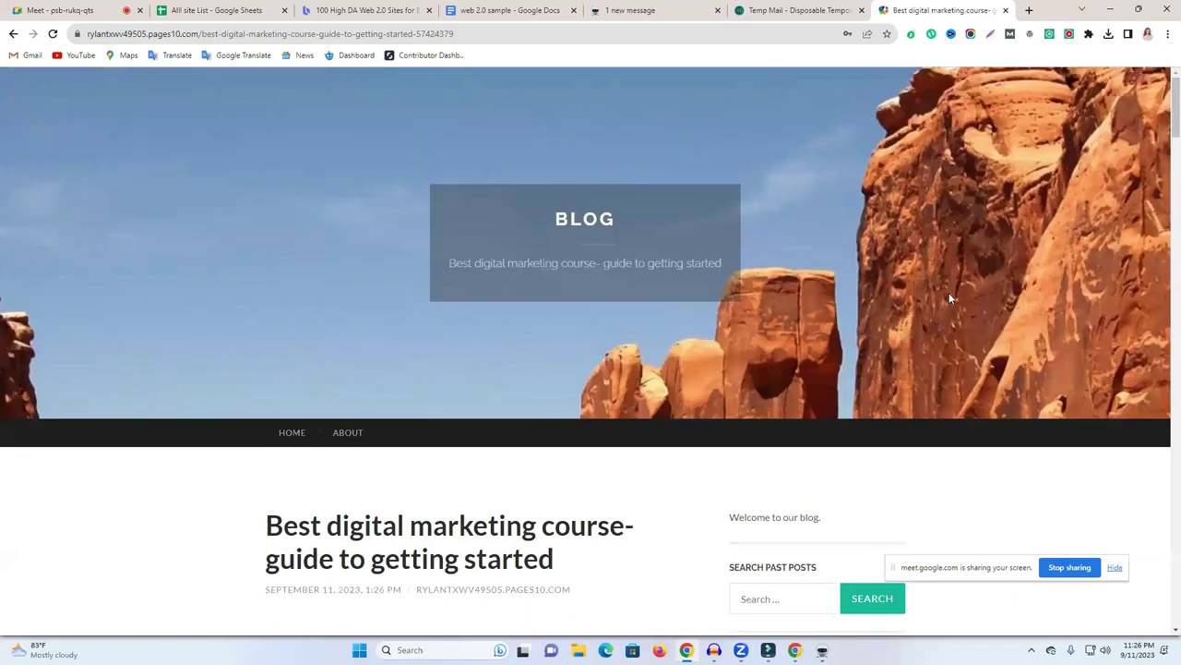
# Scroll down the live Pages10 post, then return to Money Robot's registered-accounts list.
pyautogui.scroll(-3, 530, 390)
pyautogui.scroll(-2, 375, 471)
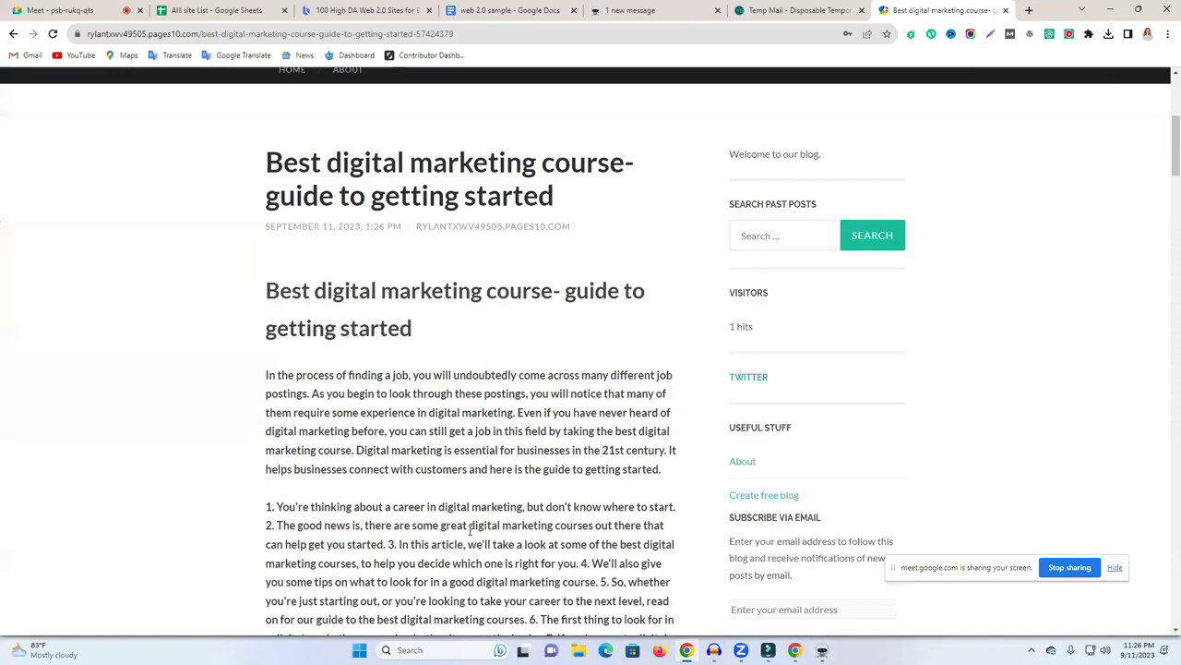
pyautogui.scroll(-10, 509, 507)
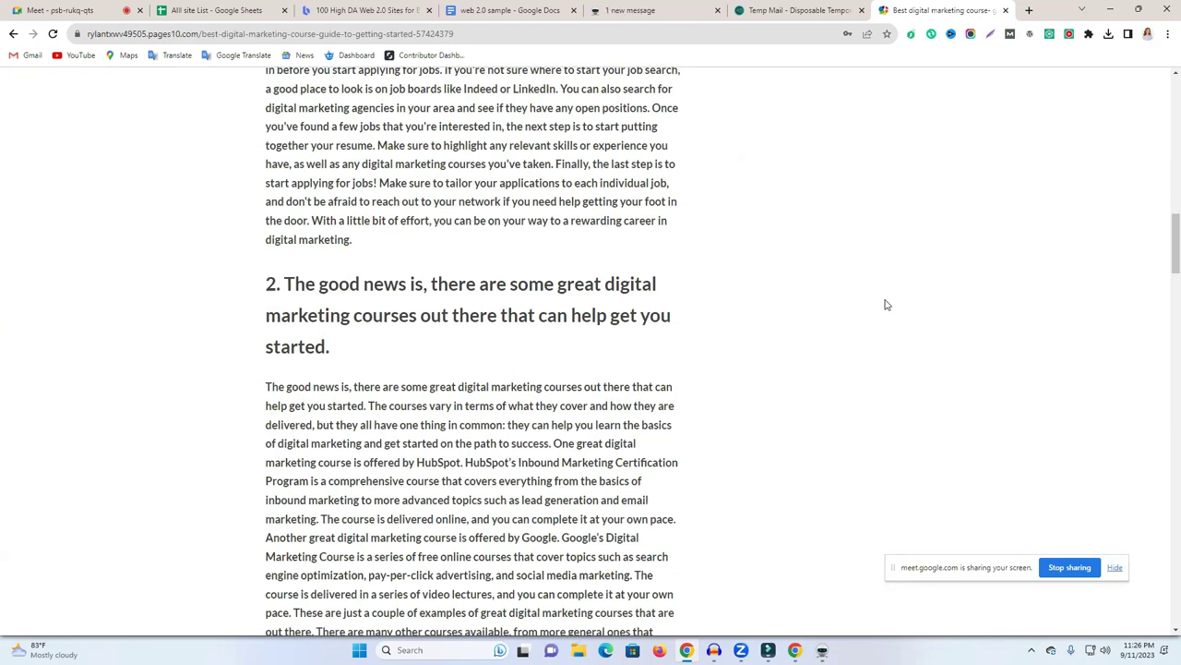
pyautogui.scroll(-10, 884, 351)
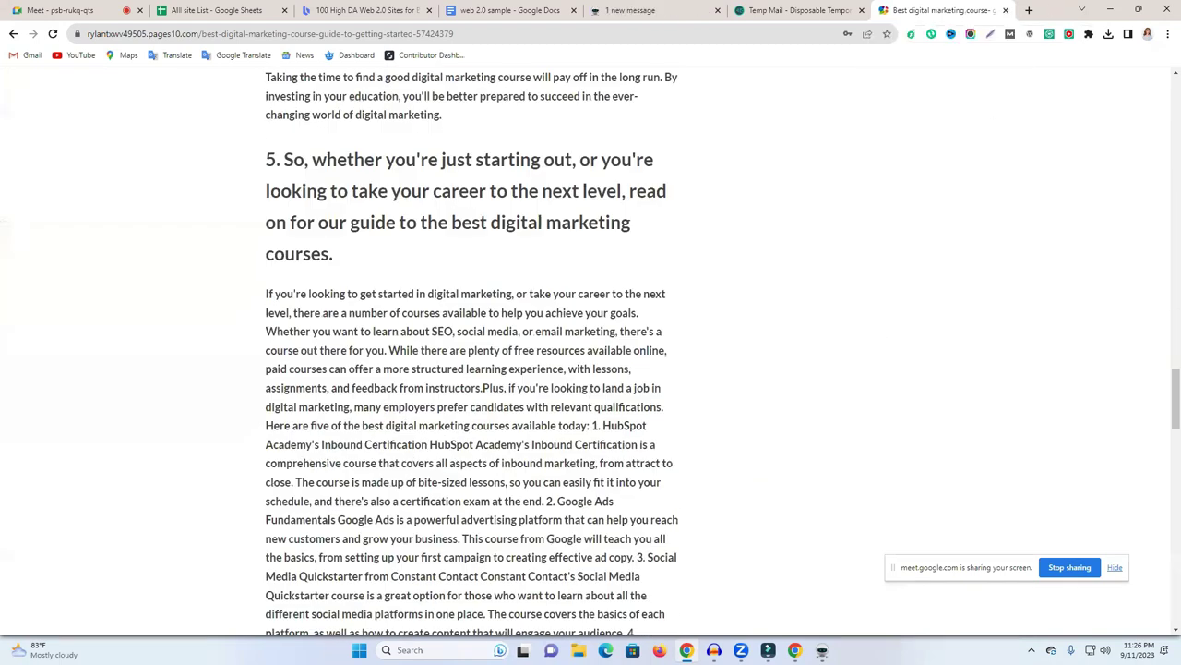
pyautogui.moveTo(822, 650)
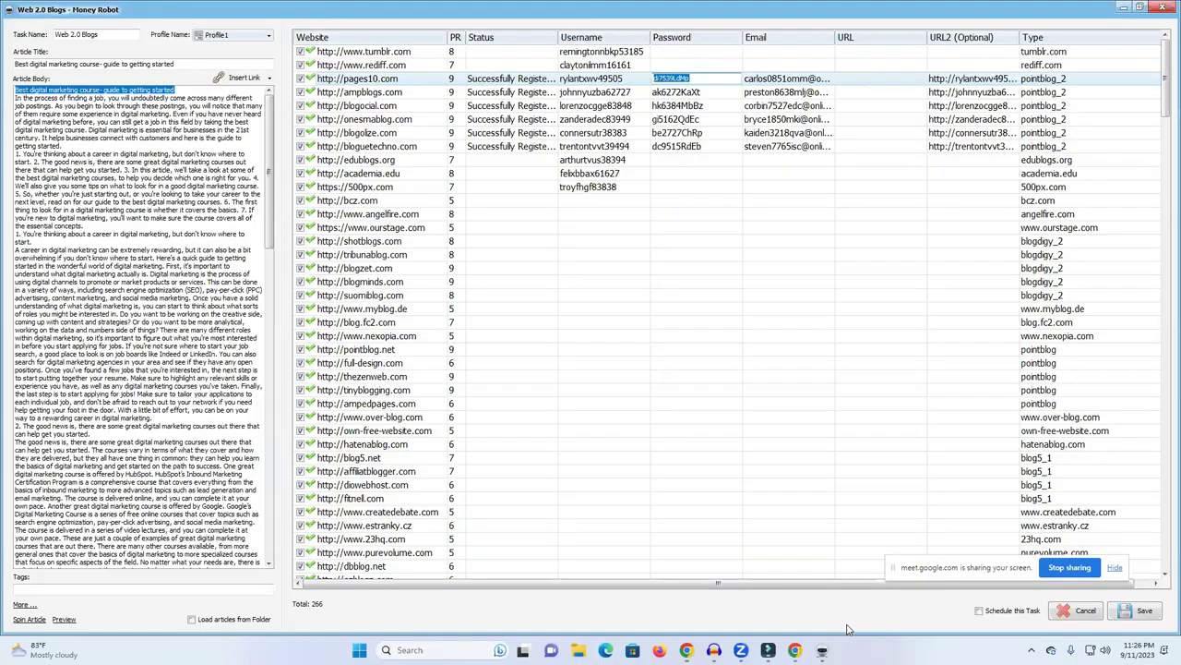
pyautogui.click(884, 586)
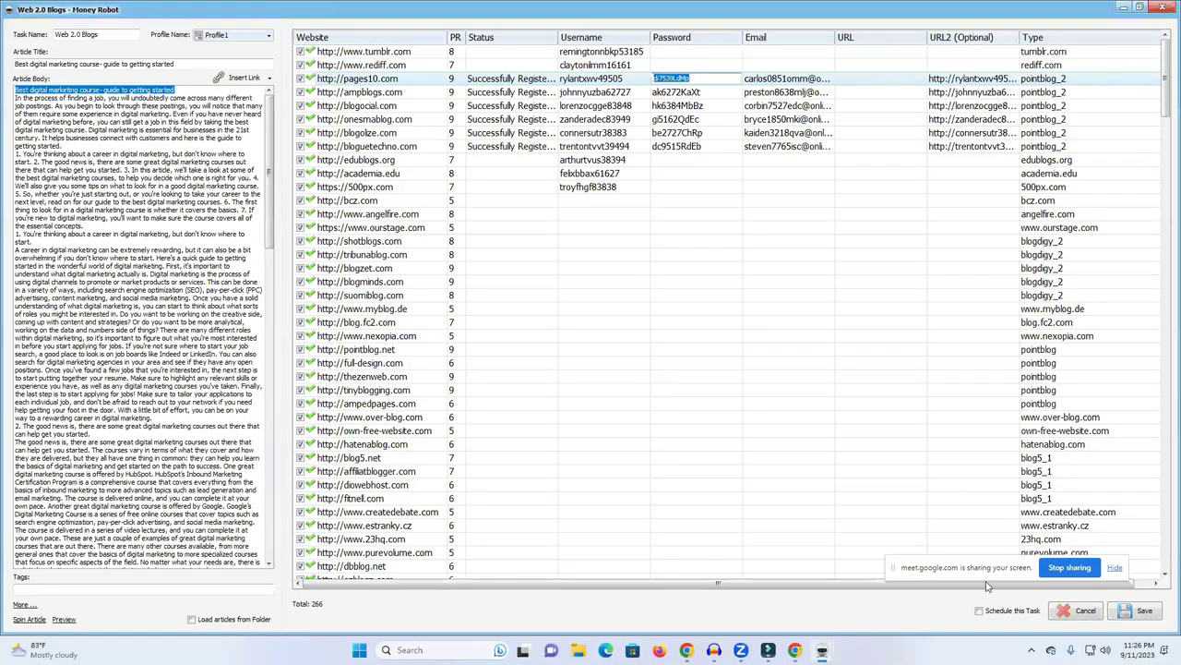